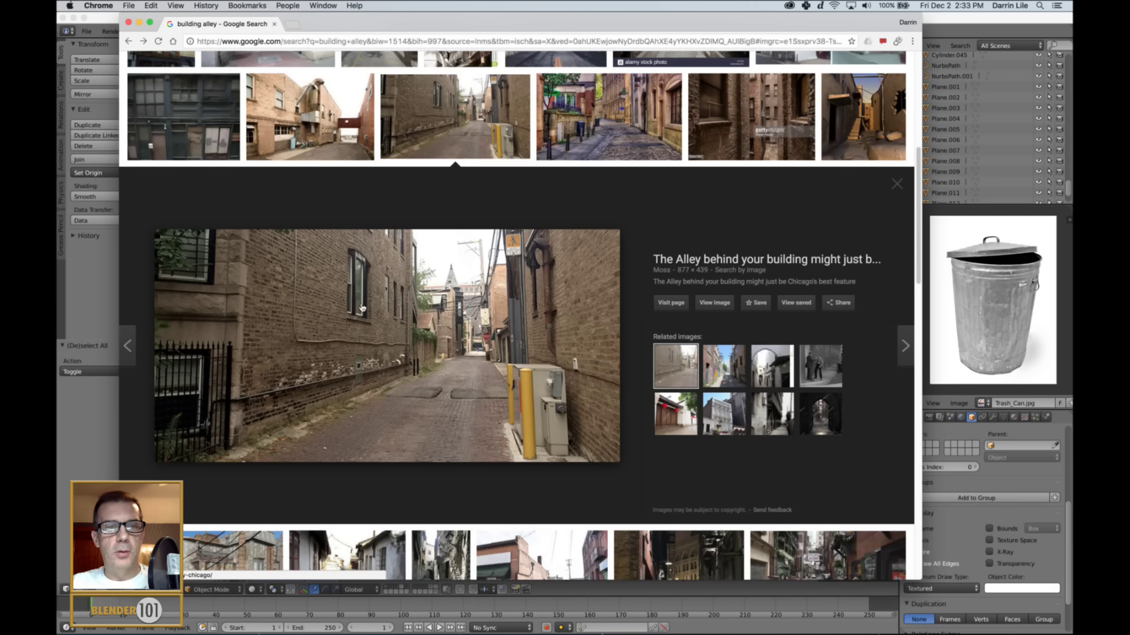
- Open the selected brick alley photo at full size and start saving it to disk
{"action": "left_click", "coordinate": [706, 306]}
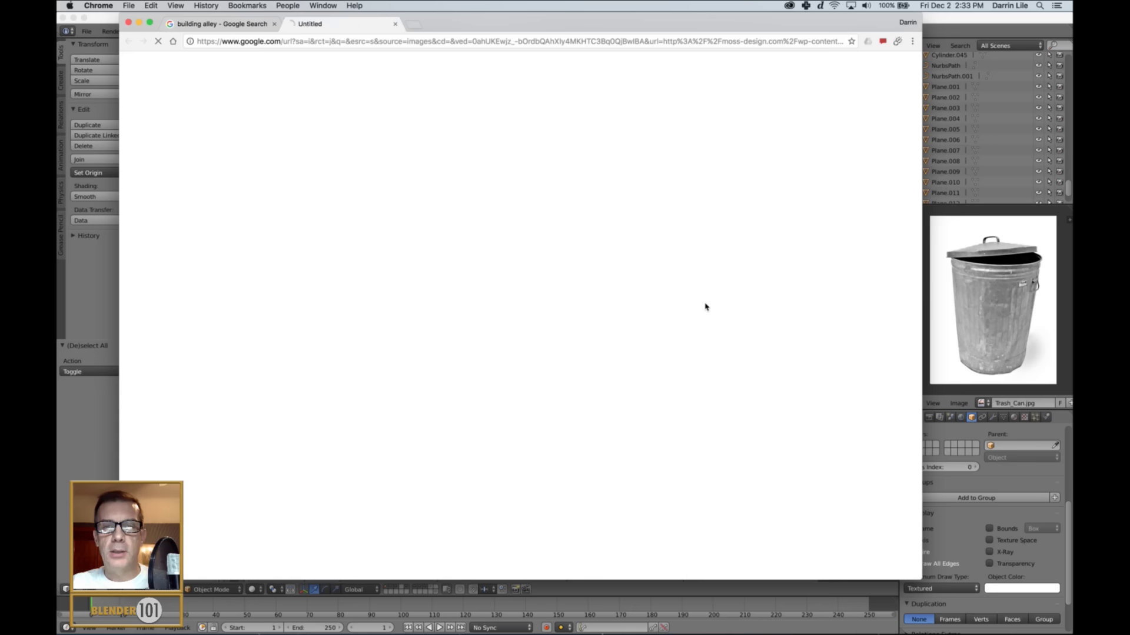
{"action": "right_click", "coordinate": [451, 175]}
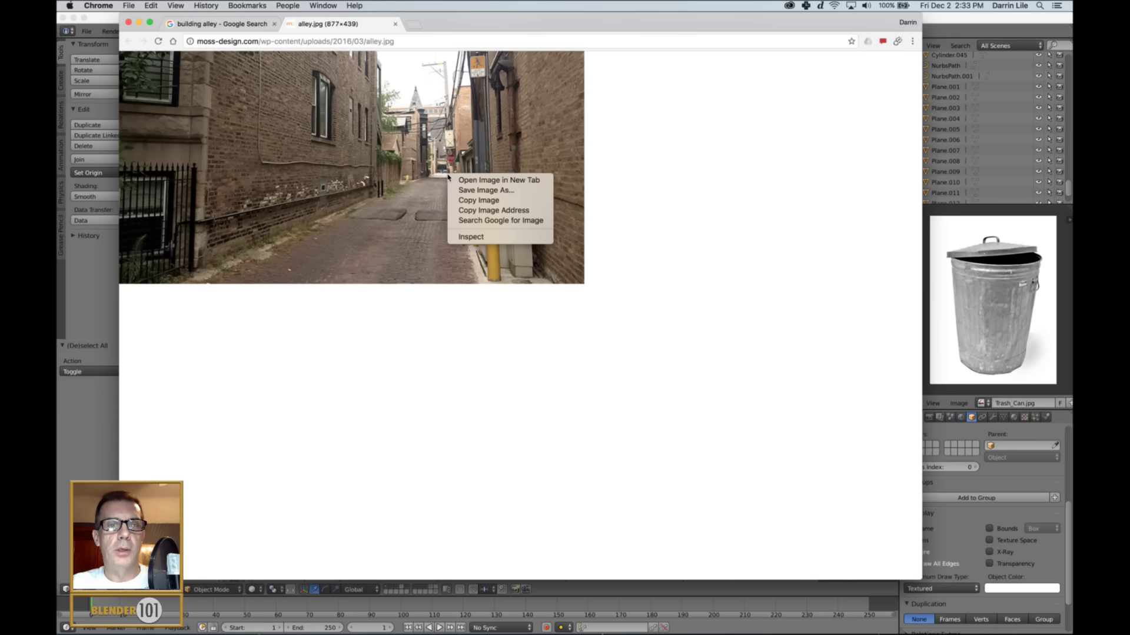
{"action": "left_click", "coordinate": [505, 190]}
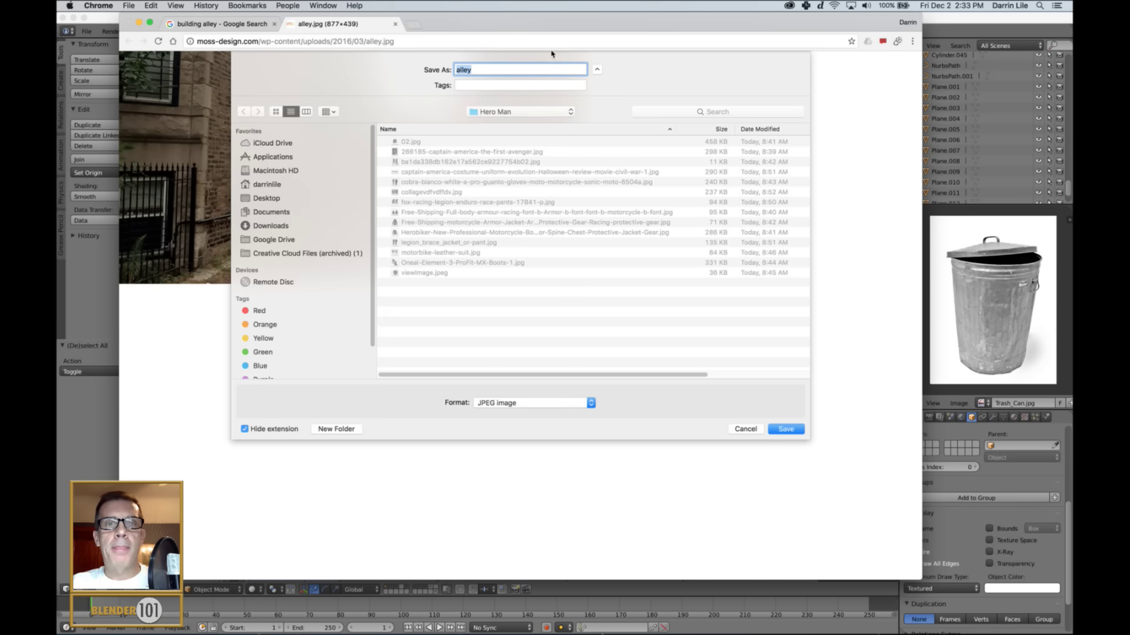
- Save the photo as a JPEG named alley in the Alleys folder within HM&SB's Reference images
{"action": "left_click", "coordinate": [487, 115]}
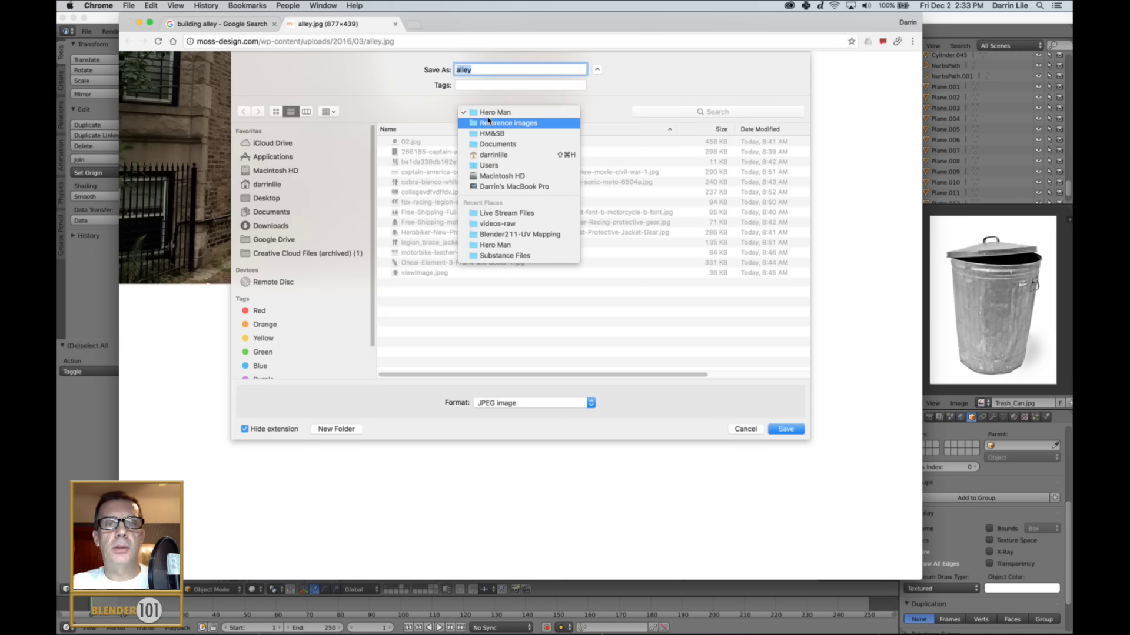
{"action": "left_click", "coordinate": [492, 132]}
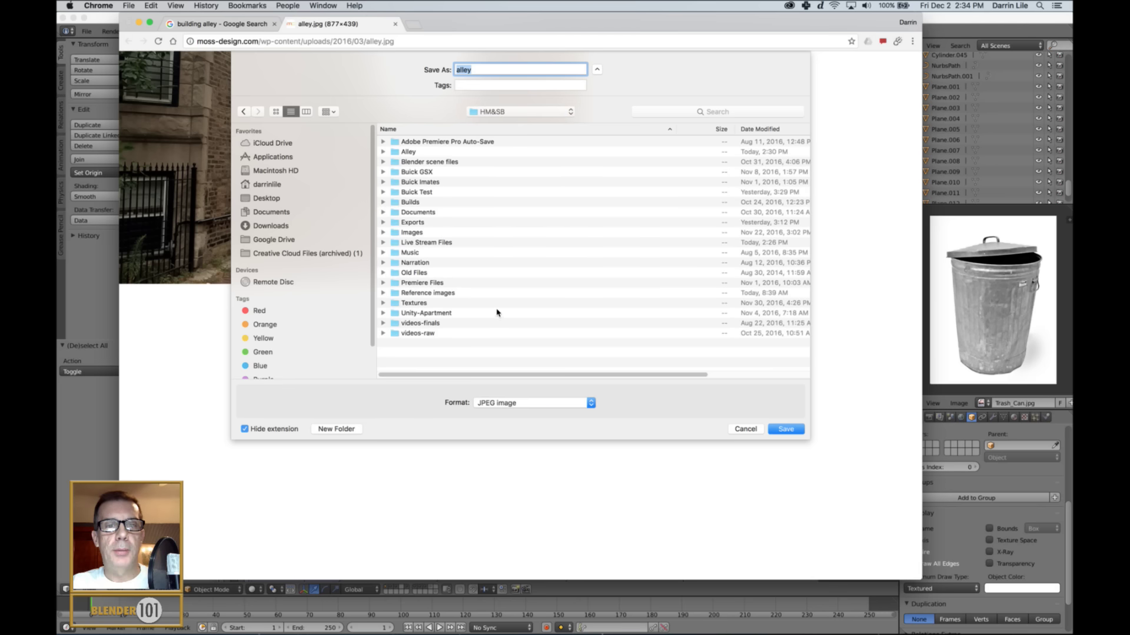
{"action": "double_click", "coordinate": [434, 243]}
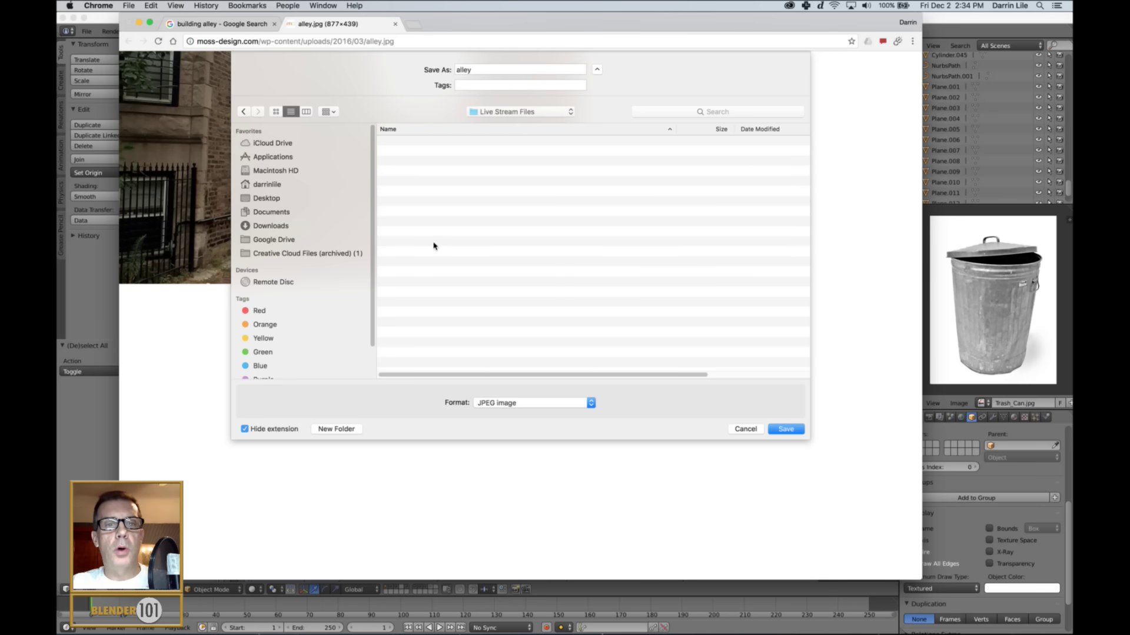
{"action": "scroll", "coordinate": [461, 208], "scroll_direction": "down", "scroll_amount": 10}
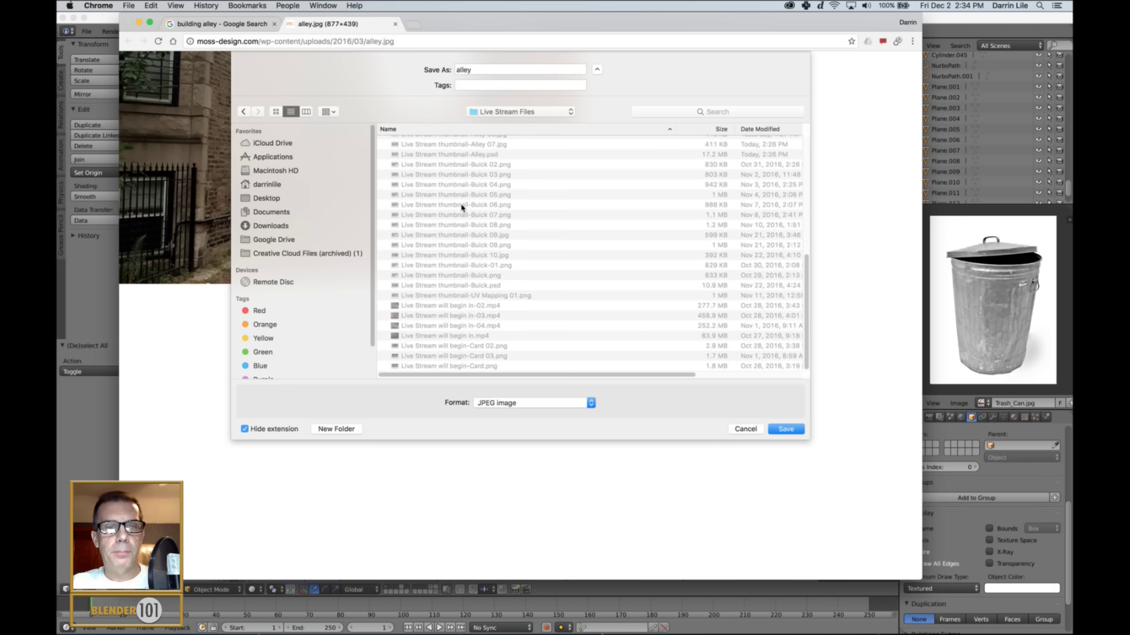
{"action": "scroll", "coordinate": [464, 204], "scroll_direction": "up", "scroll_amount": 10}
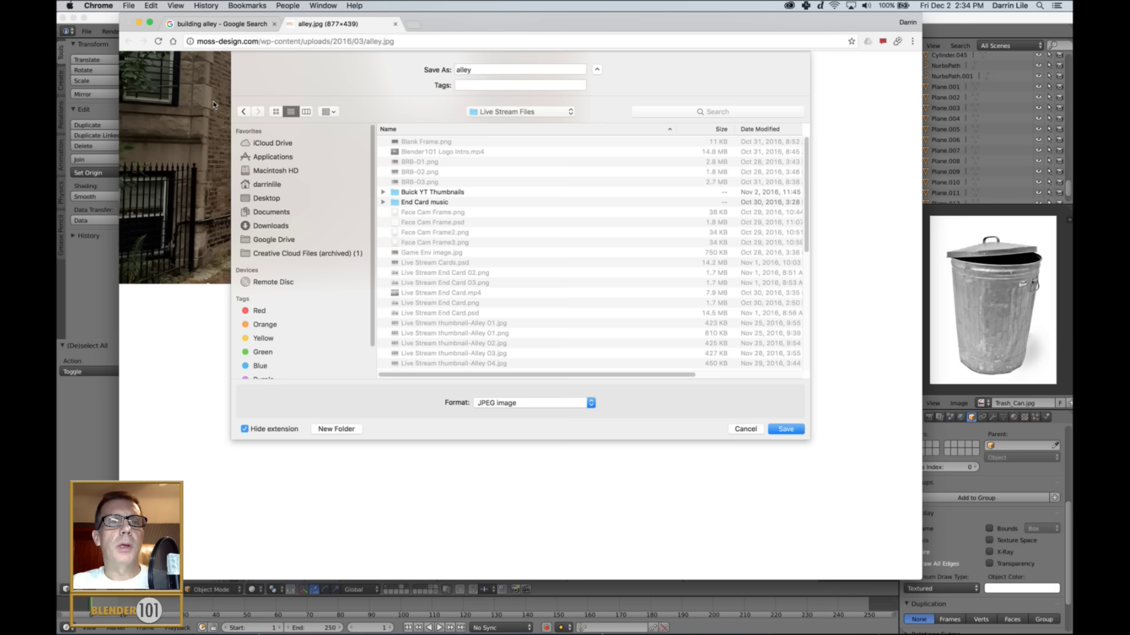
{"action": "left_click", "coordinate": [245, 112]}
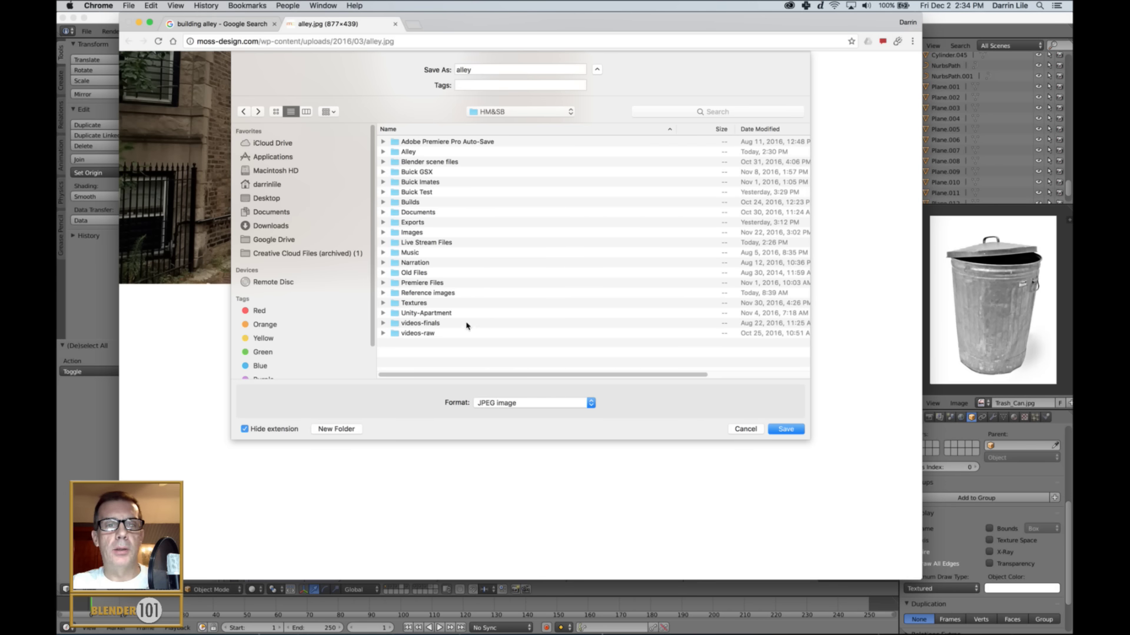
{"action": "double_click", "coordinate": [451, 293]}
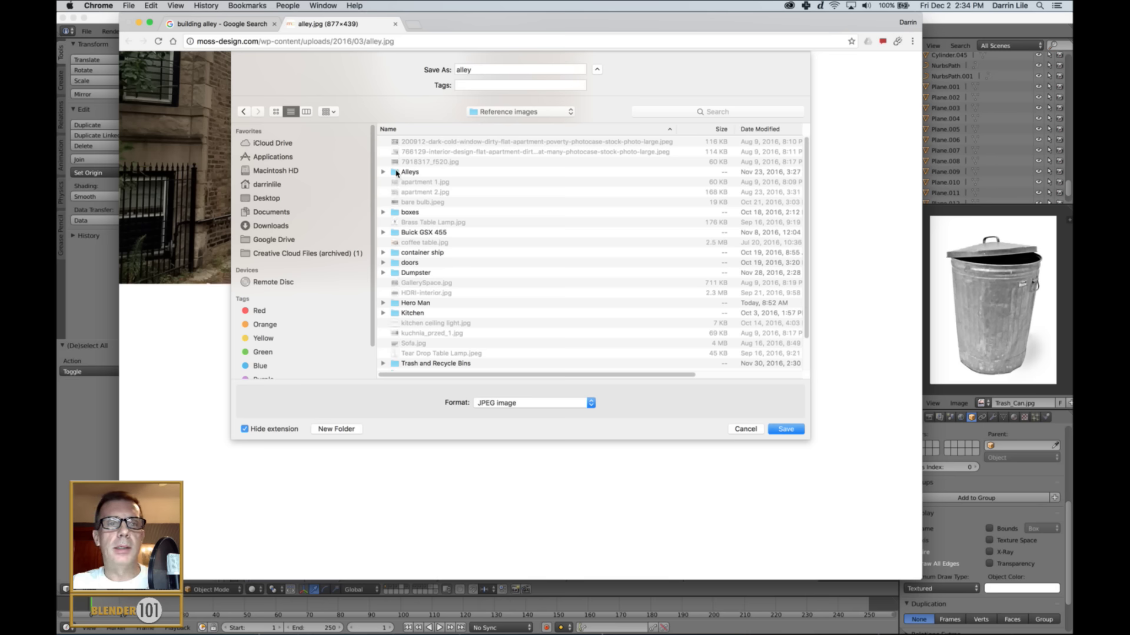
{"action": "double_click", "coordinate": [406, 171]}
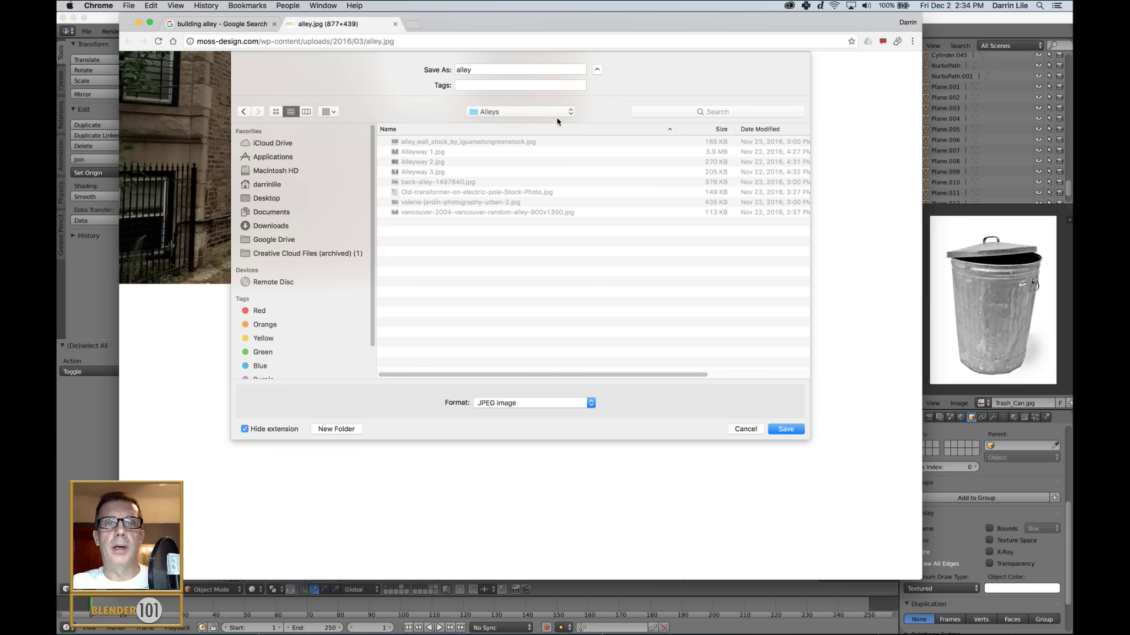
{"action": "left_click", "coordinate": [792, 433]}
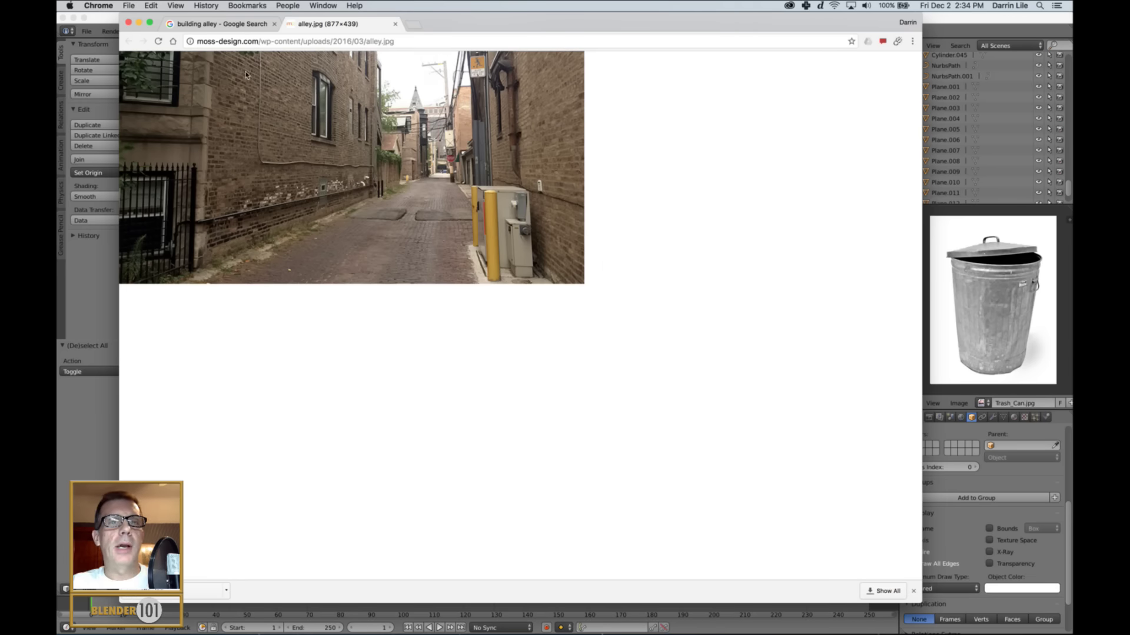
- Switch to Blender and load alley.jpg from the Reference images/Alleys folder into the image editor in place of the trash can photo
{"action": "left_click", "coordinate": [934, 19]}
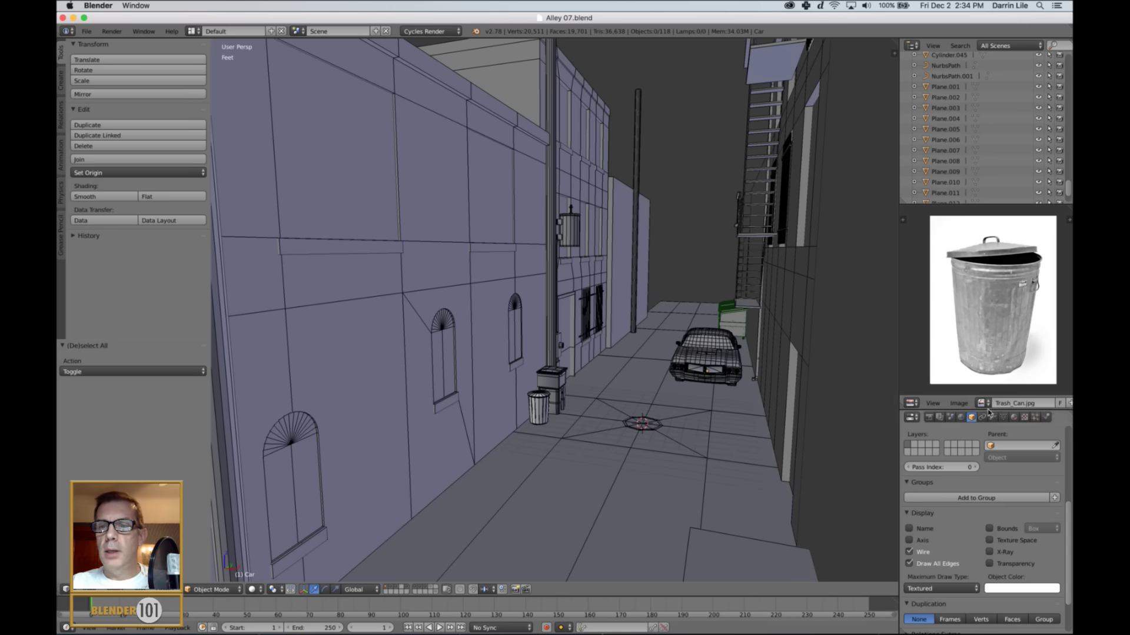
{"action": "left_click", "coordinate": [959, 404]}
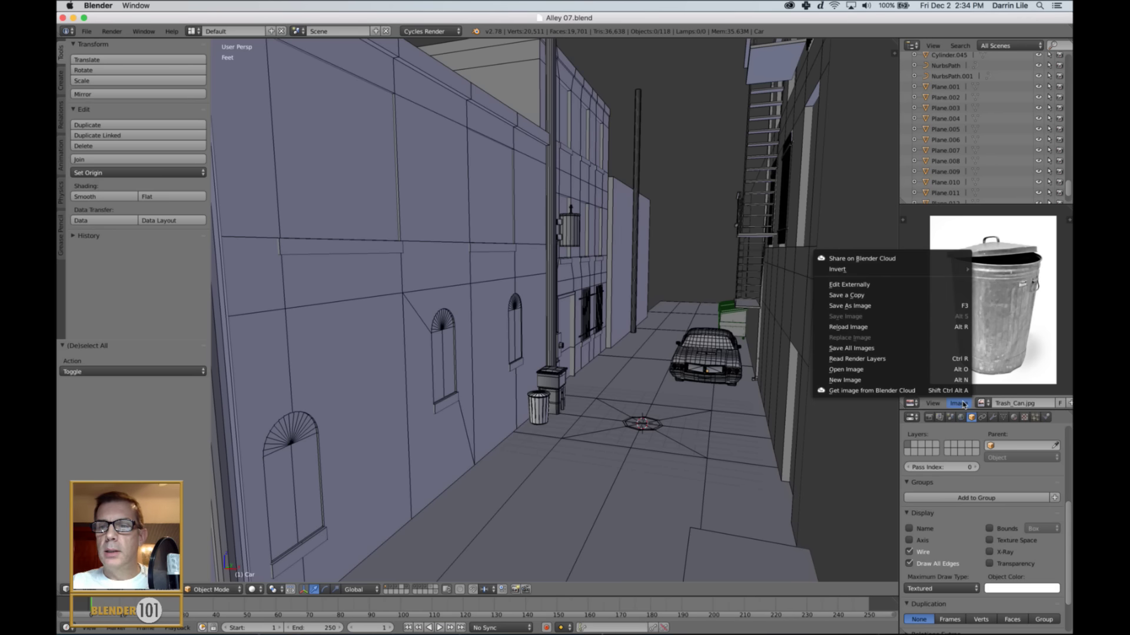
{"action": "left_click", "coordinate": [879, 369]}
{"action": "left_click", "coordinate": [218, 87]}
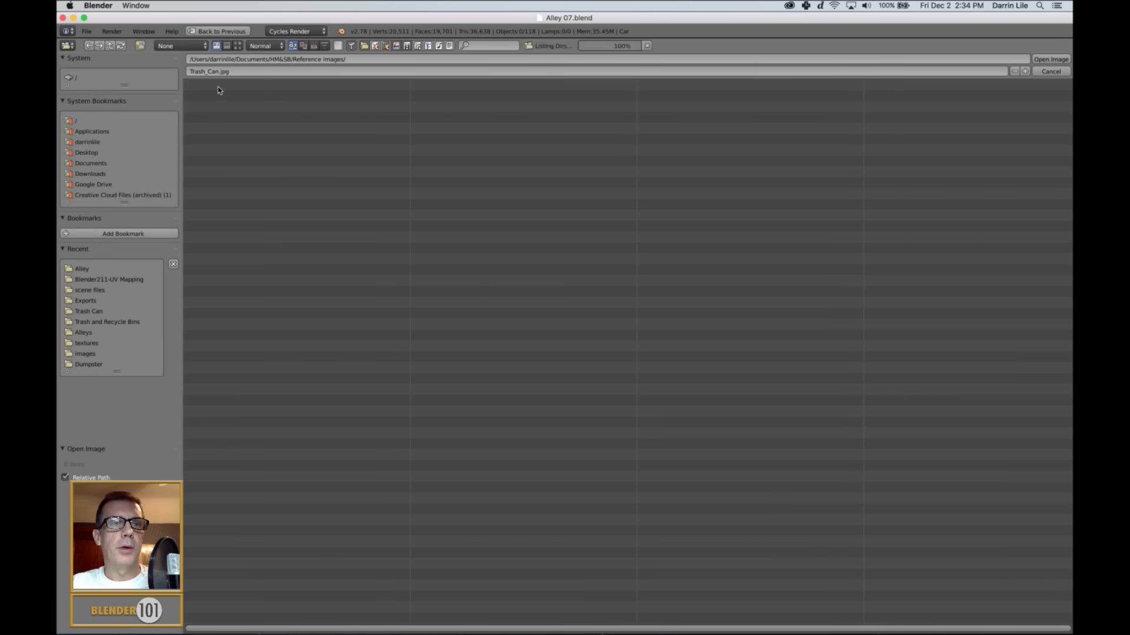
{"action": "left_click", "coordinate": [217, 97]}
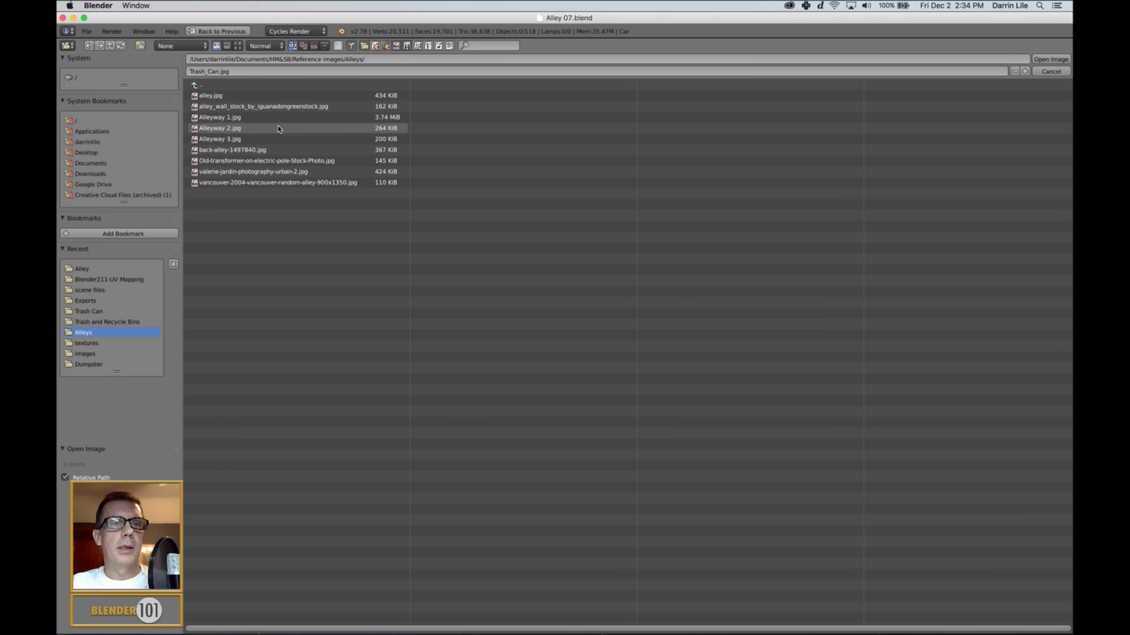
{"action": "left_click", "coordinate": [262, 96]}
{"action": "left_click", "coordinate": [238, 47]}
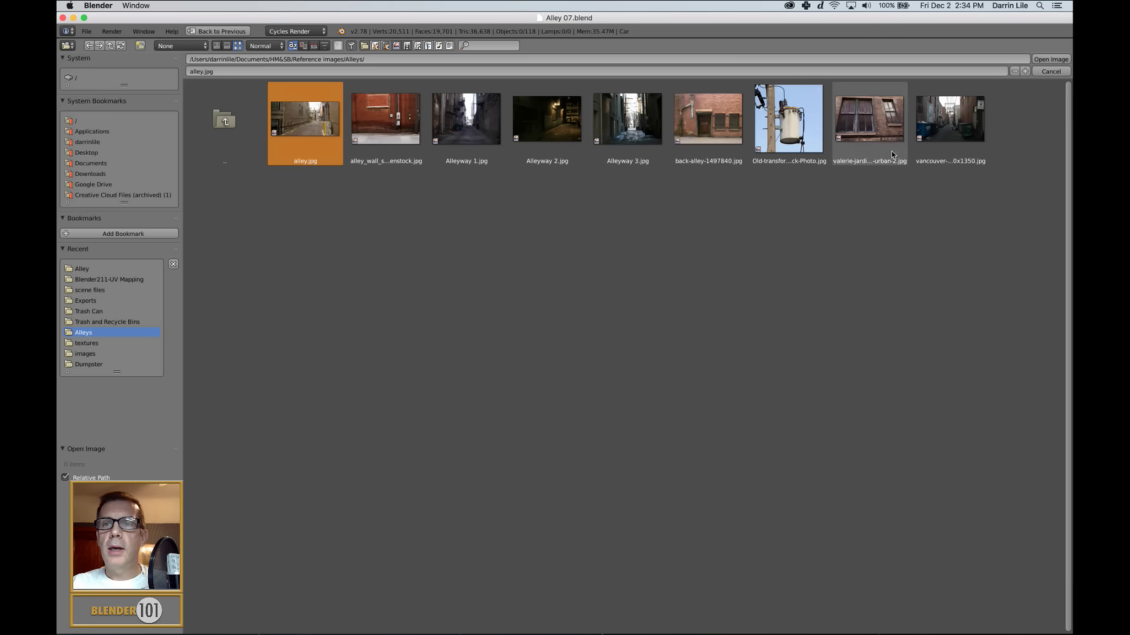
{"action": "left_click", "coordinate": [860, 125]}
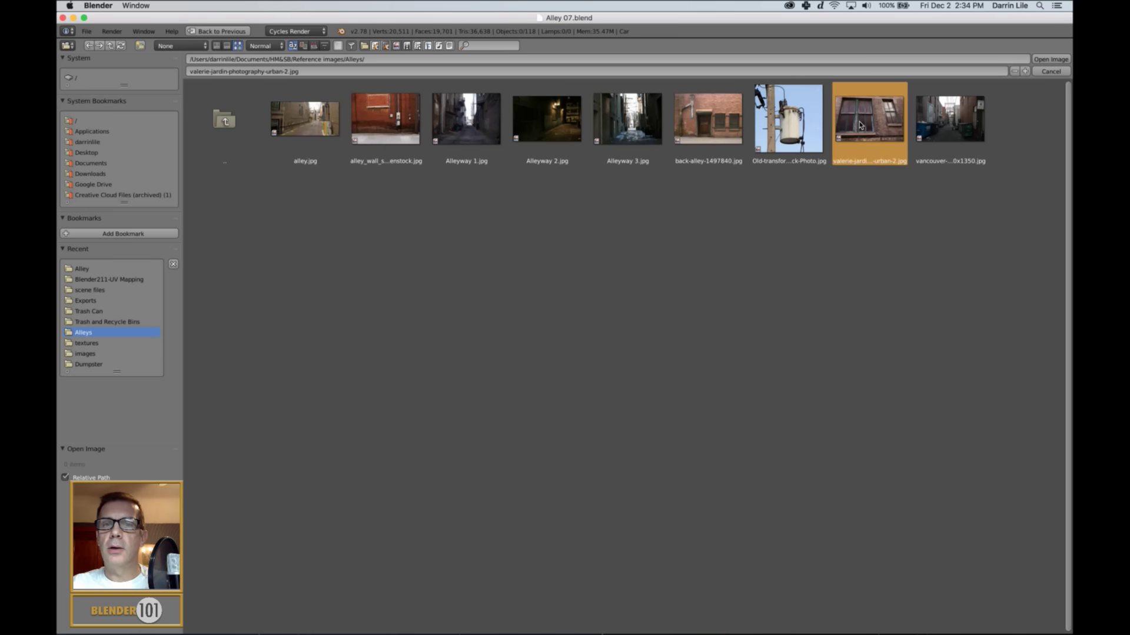
{"action": "left_click", "coordinate": [314, 118]}
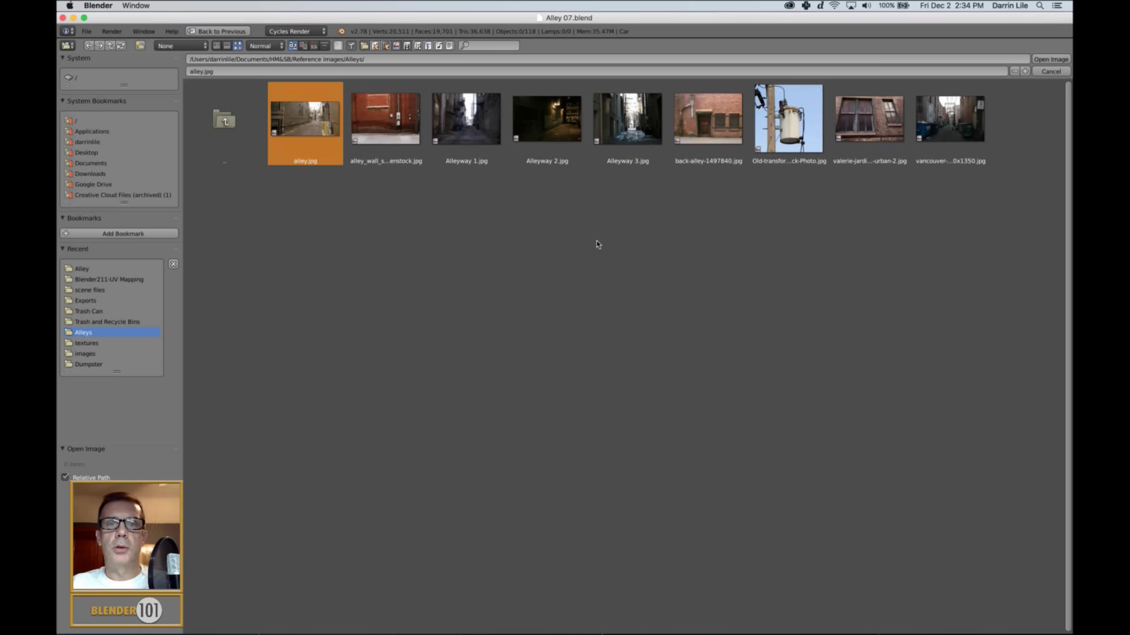
{"action": "left_click", "coordinate": [1051, 60]}
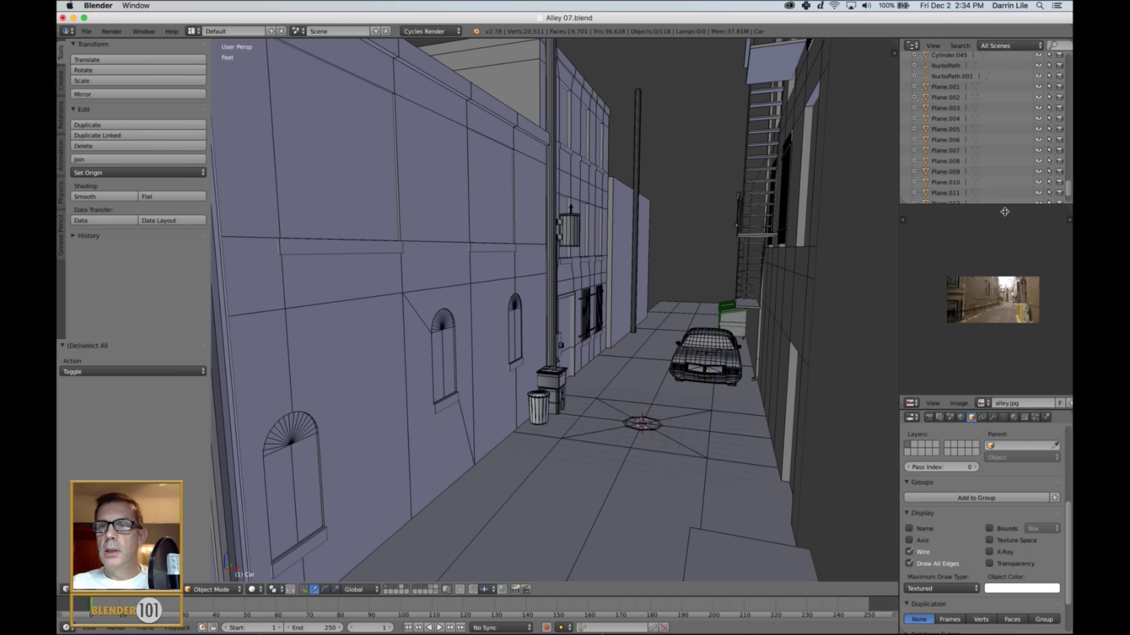
- Resize the stacked editors so the Outliner is shorter, the alley photo area sits higher, and the Properties editor is taller
{"action": "left_click_drag", "start_coordinate": [1004, 212], "coordinate": [1007, 177]}
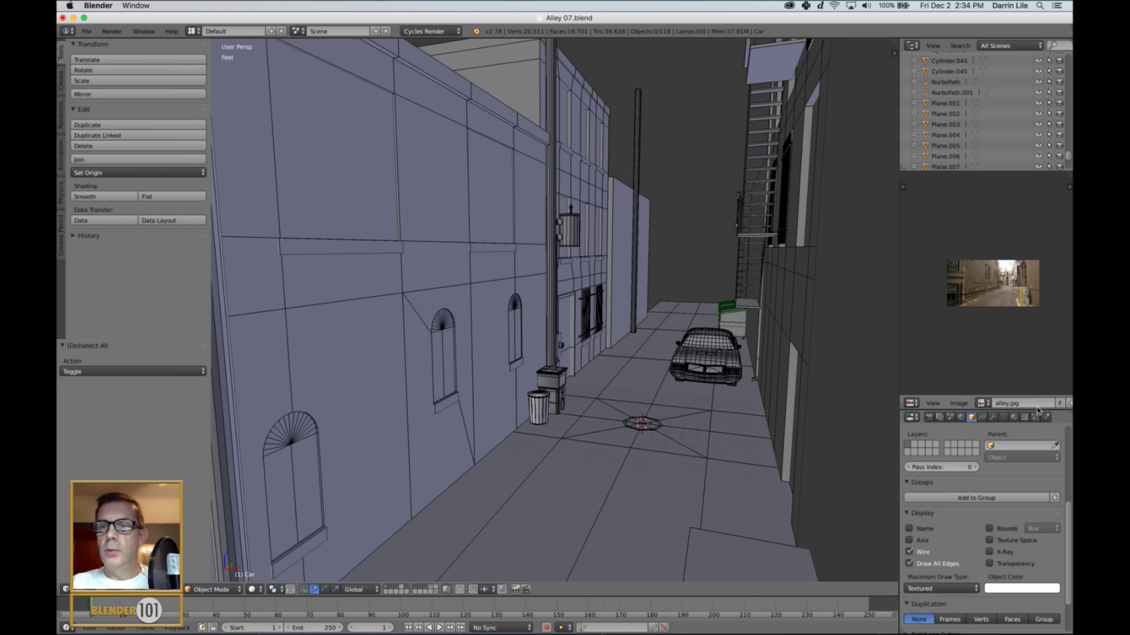
{"action": "left_click_drag", "start_coordinate": [1038, 411], "coordinate": [1034, 299]}
{"action": "scroll", "coordinate": [1024, 263], "scroll_direction": "up", "scroll_amount": 4}
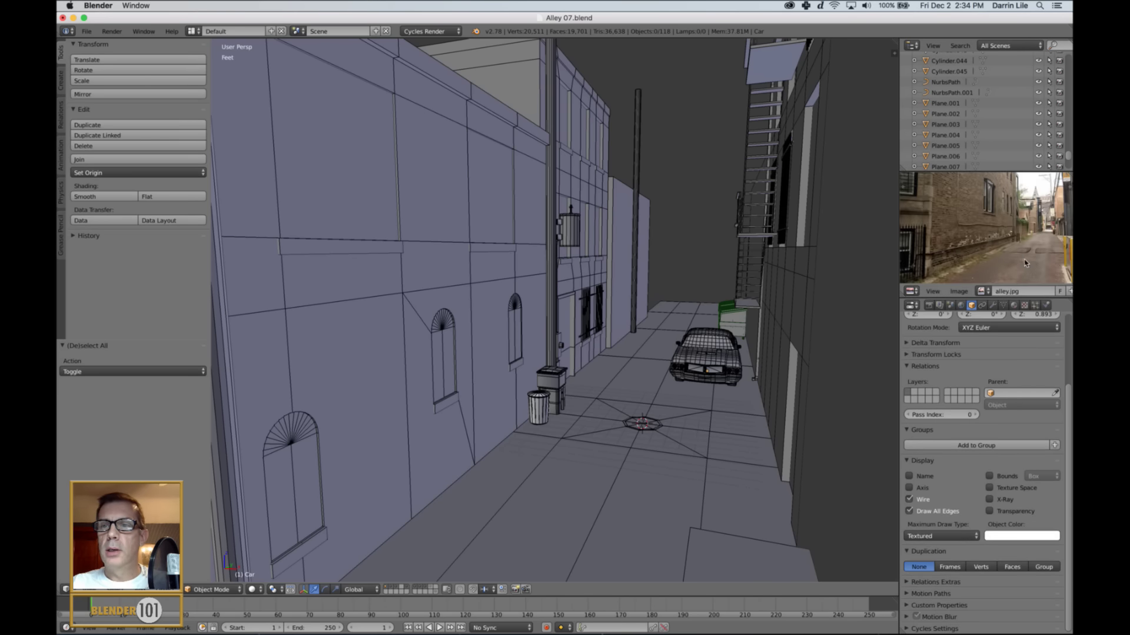
{"action": "scroll", "coordinate": [982, 231], "scroll_direction": "up", "scroll_amount": 1}
{"action": "middle_click_drag", "start_coordinate": [982, 231], "coordinate": [1004, 239]}
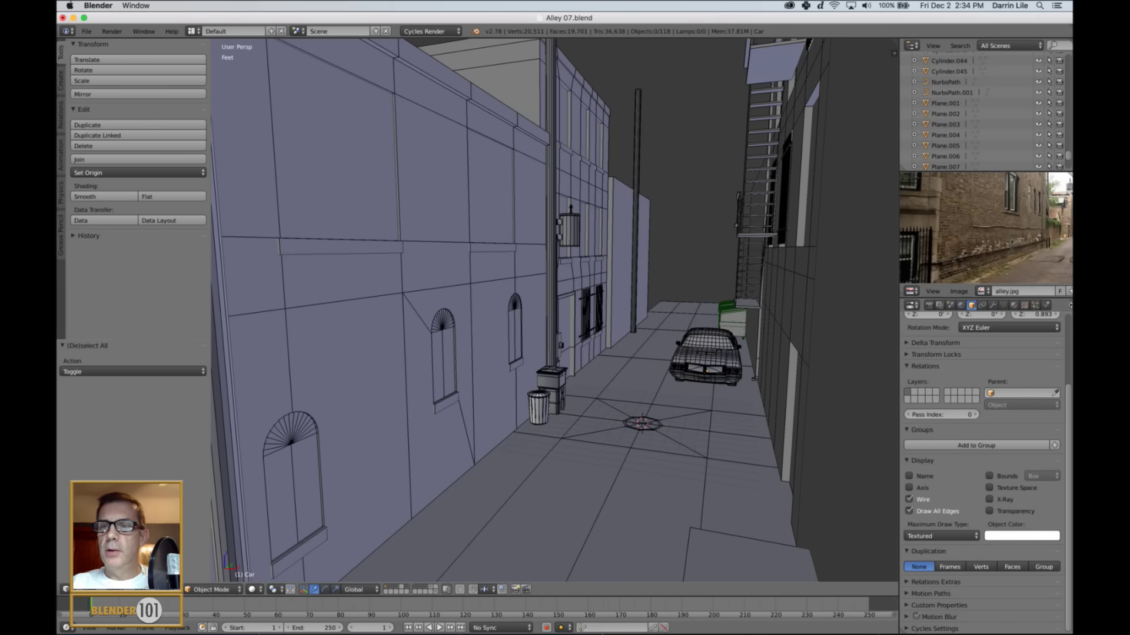
- Split the Properties editor horizontally and change its upper part to a UV/Image Editor
{"action": "left_click_drag", "start_coordinate": [1069, 306], "coordinate": [1051, 439]}
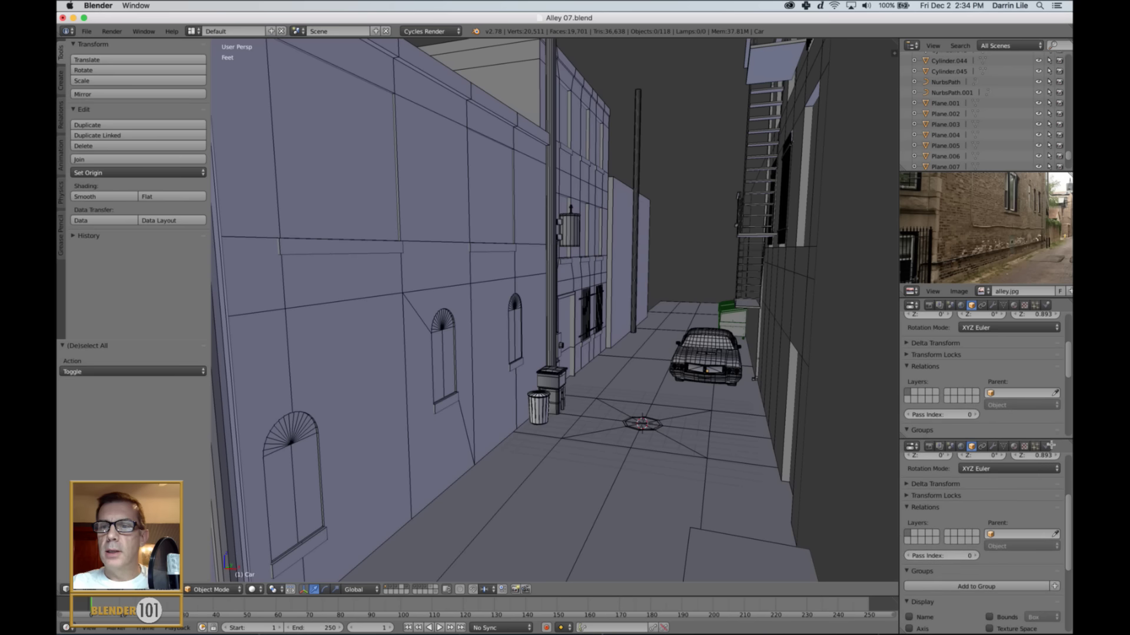
{"action": "left_click", "coordinate": [914, 306]}
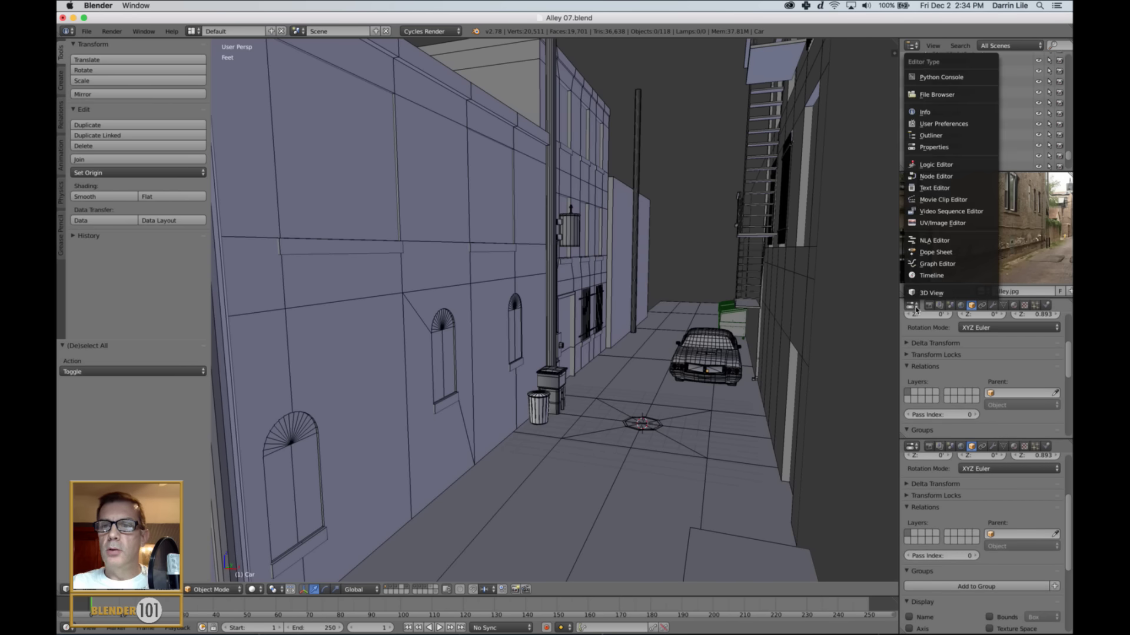
{"action": "left_click", "coordinate": [945, 223]}
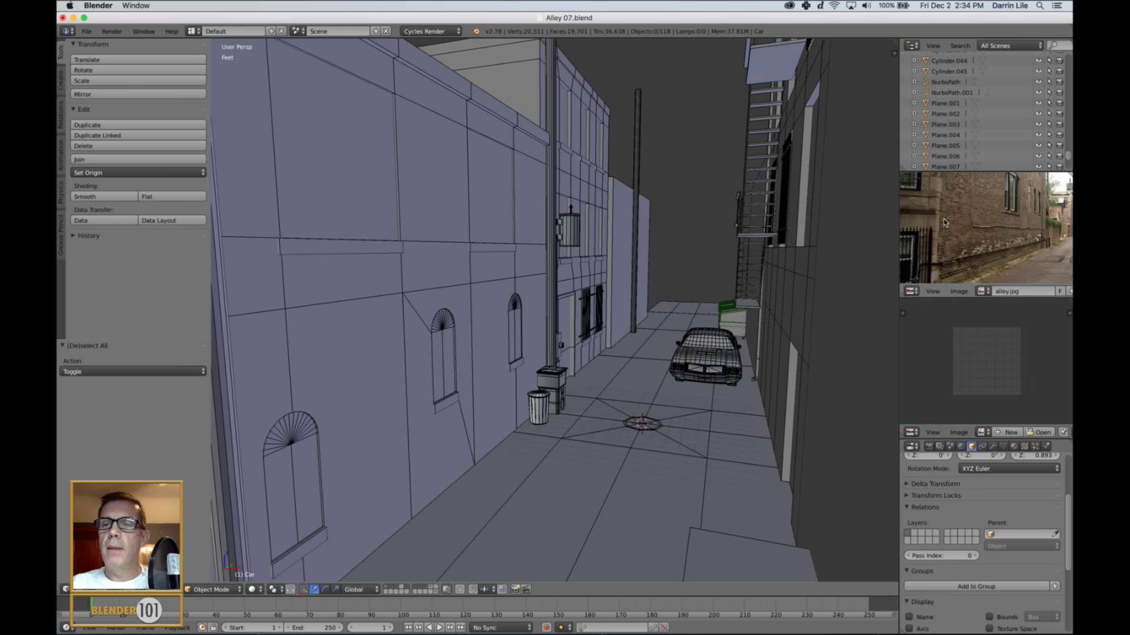
- Load the close-up photo of windows in a brick wall from Reference images/Alleys into the new image editor
{"action": "left_click", "coordinate": [1042, 433]}
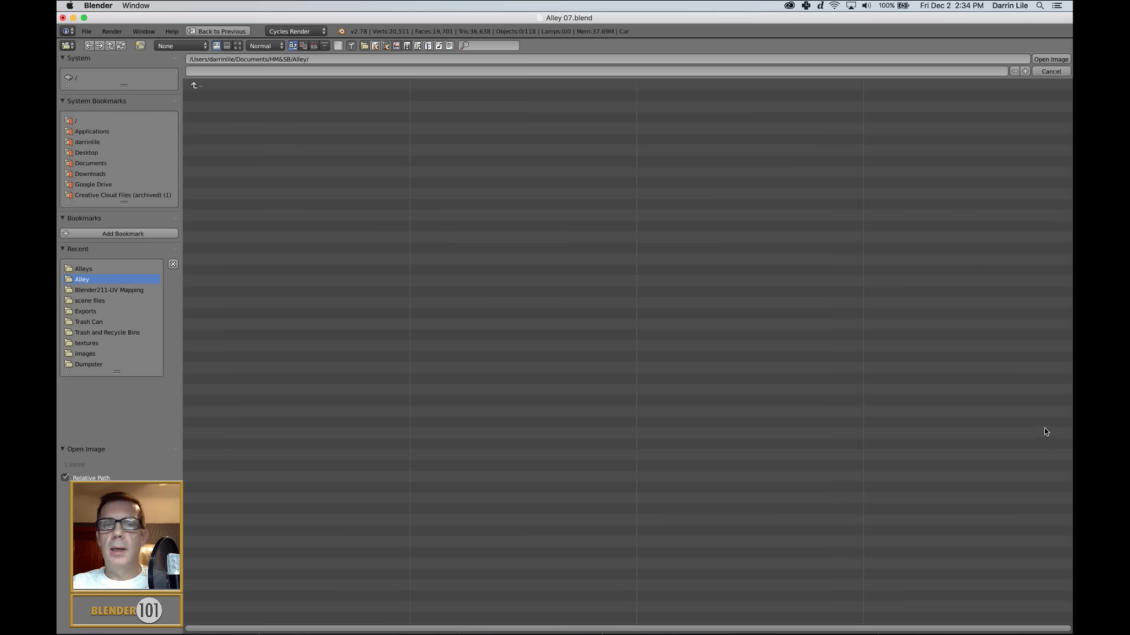
{"action": "left_click", "coordinate": [197, 86]}
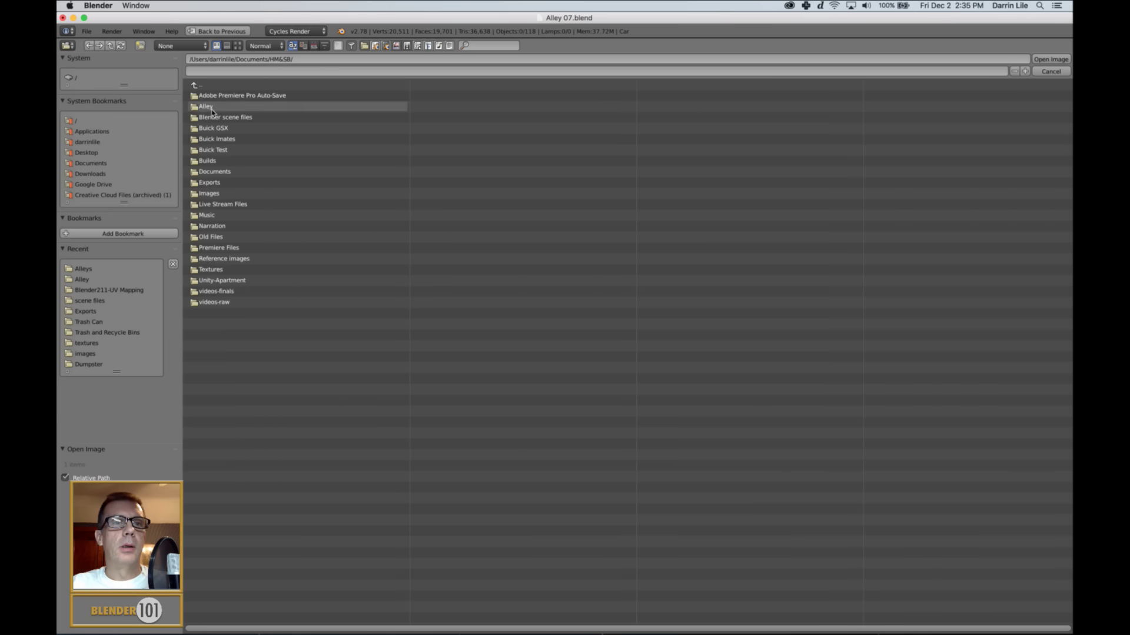
{"action": "left_click", "coordinate": [239, 259]}
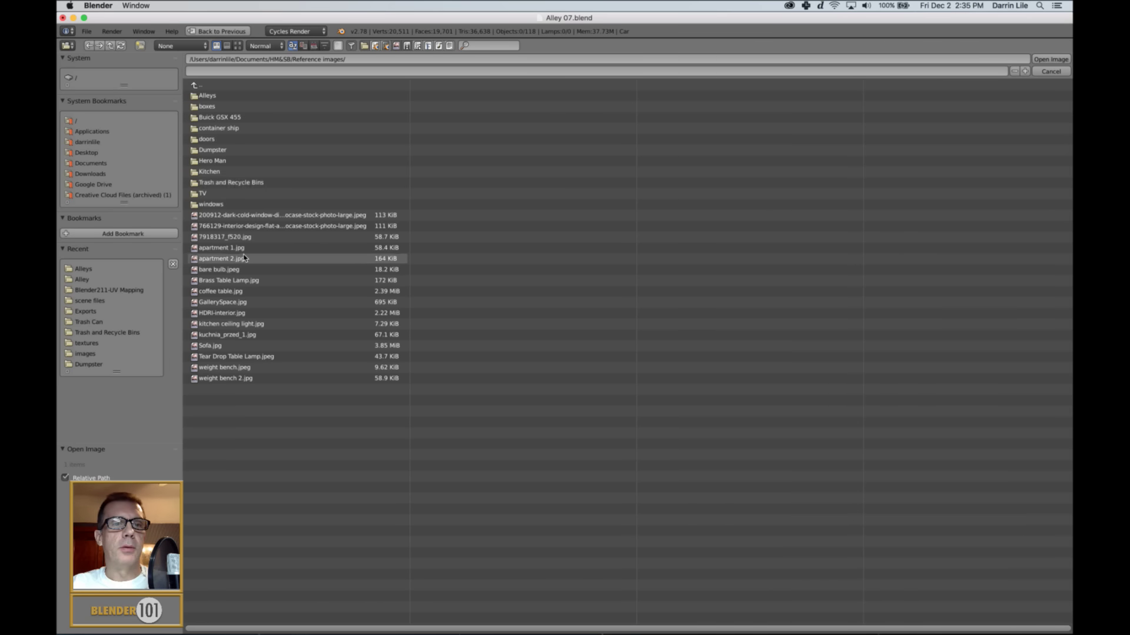
{"action": "left_click", "coordinate": [207, 96]}
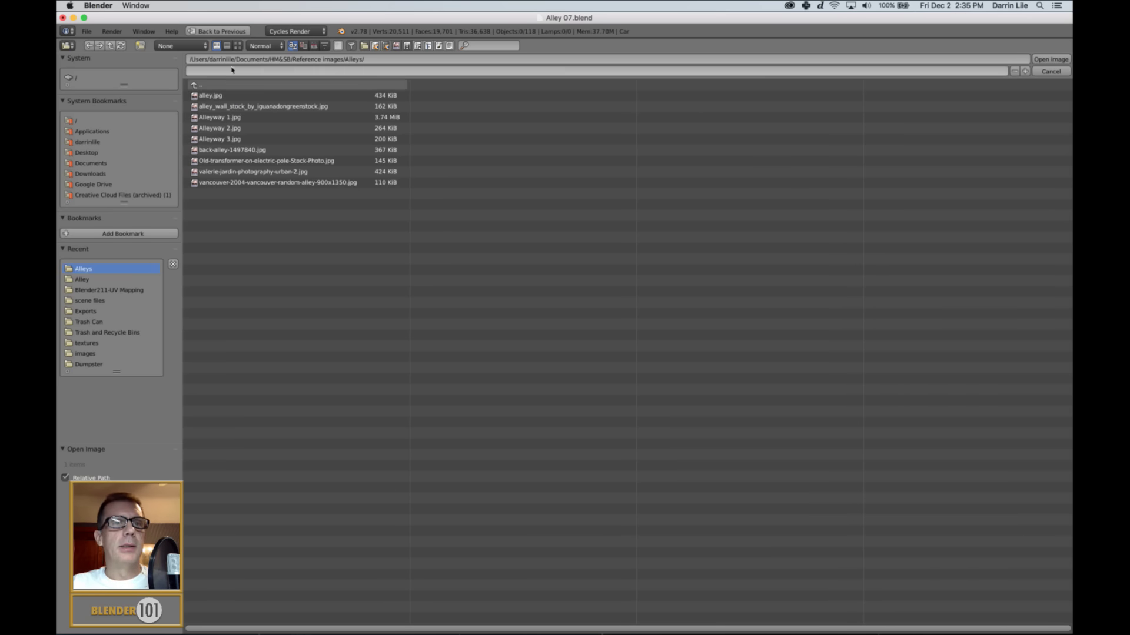
{"action": "left_click", "coordinate": [238, 45]}
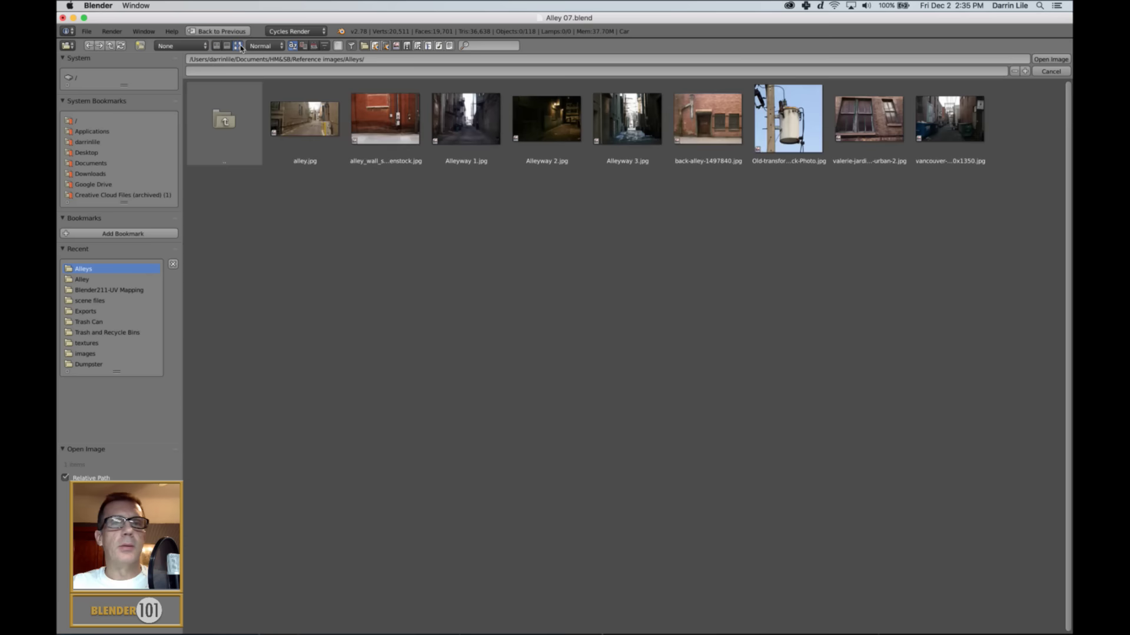
{"action": "left_click", "coordinate": [870, 123]}
{"action": "left_click", "coordinate": [1051, 60]}
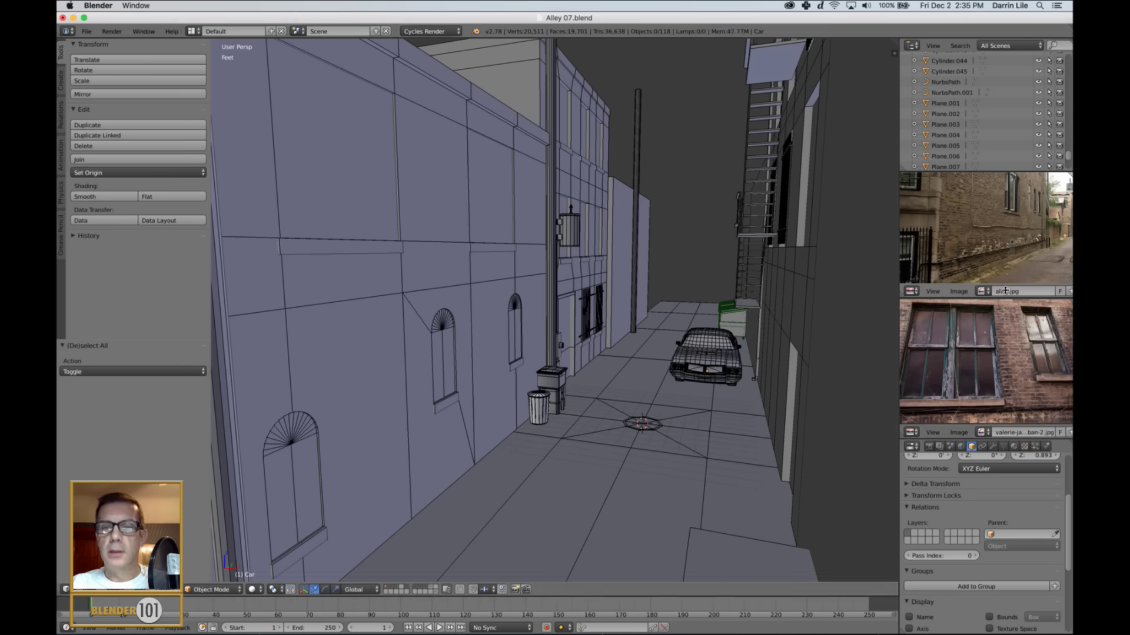
- Examine the windows in the alley photo and in the close-up brick wall photo
{"action": "scroll", "coordinate": [1000, 356], "scroll_direction": "down", "scroll_amount": 2}
{"action": "scroll", "coordinate": [1000, 356], "scroll_direction": "up", "scroll_amount": 2}
{"action": "middle_click_drag", "start_coordinate": [989, 362], "coordinate": [1010, 376]}
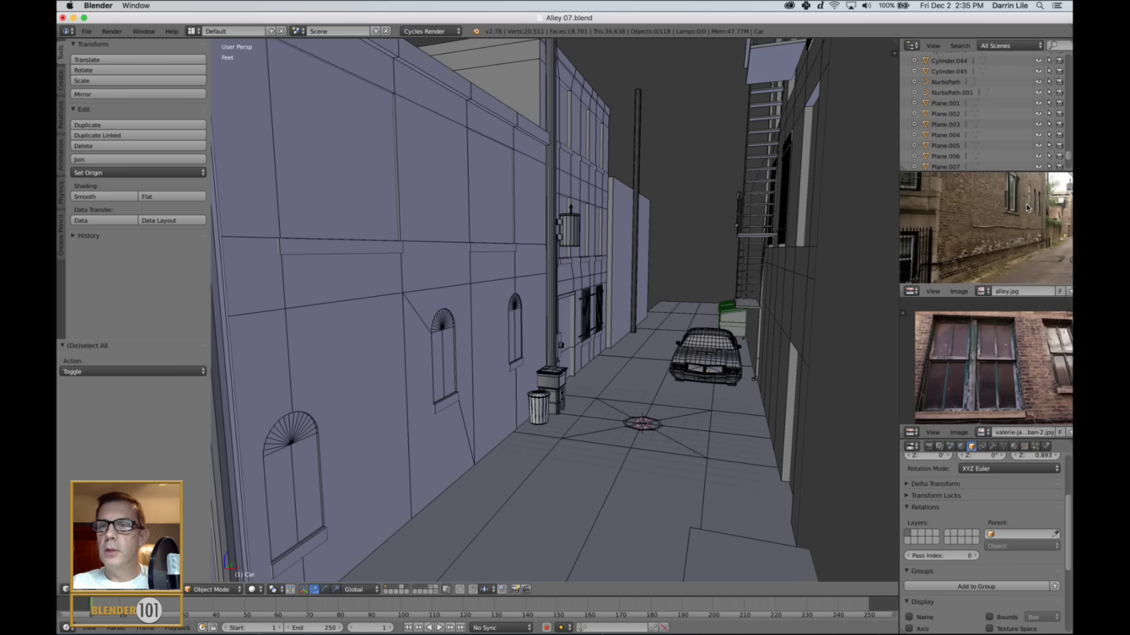
{"action": "middle_click_drag", "start_coordinate": [1027, 208], "coordinate": [1003, 221]}
{"action": "scroll", "coordinate": [1008, 225], "scroll_direction": "up", "scroll_amount": 2}
{"action": "scroll", "coordinate": [1009, 221], "scroll_direction": "down", "scroll_amount": 1}
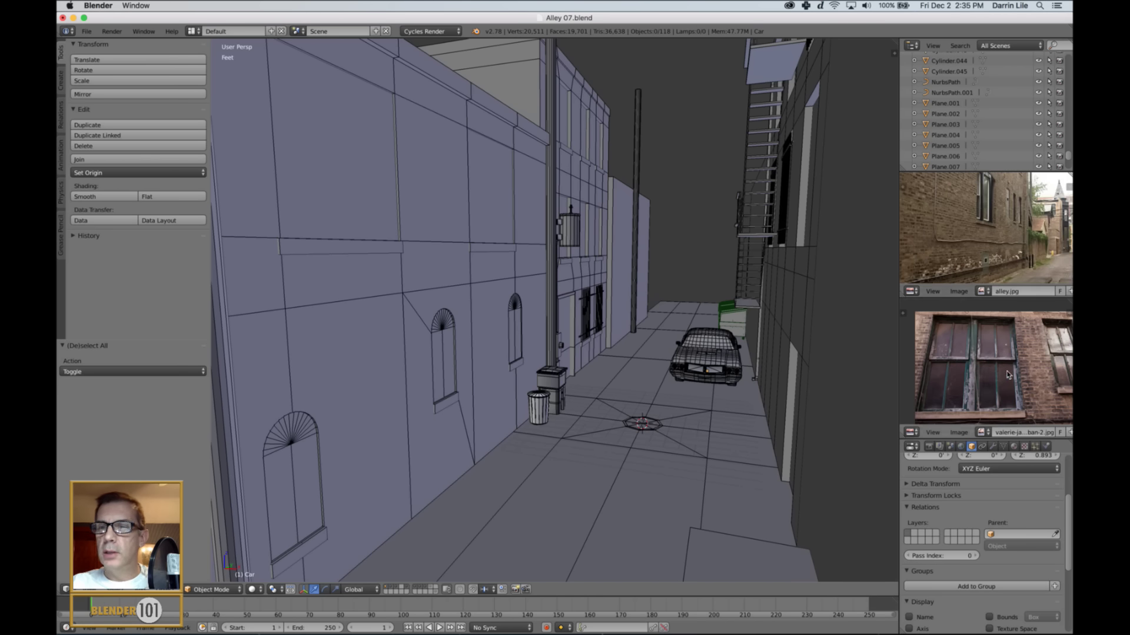
{"action": "middle_click_drag", "start_coordinate": [1007, 372], "coordinate": [994, 374]}
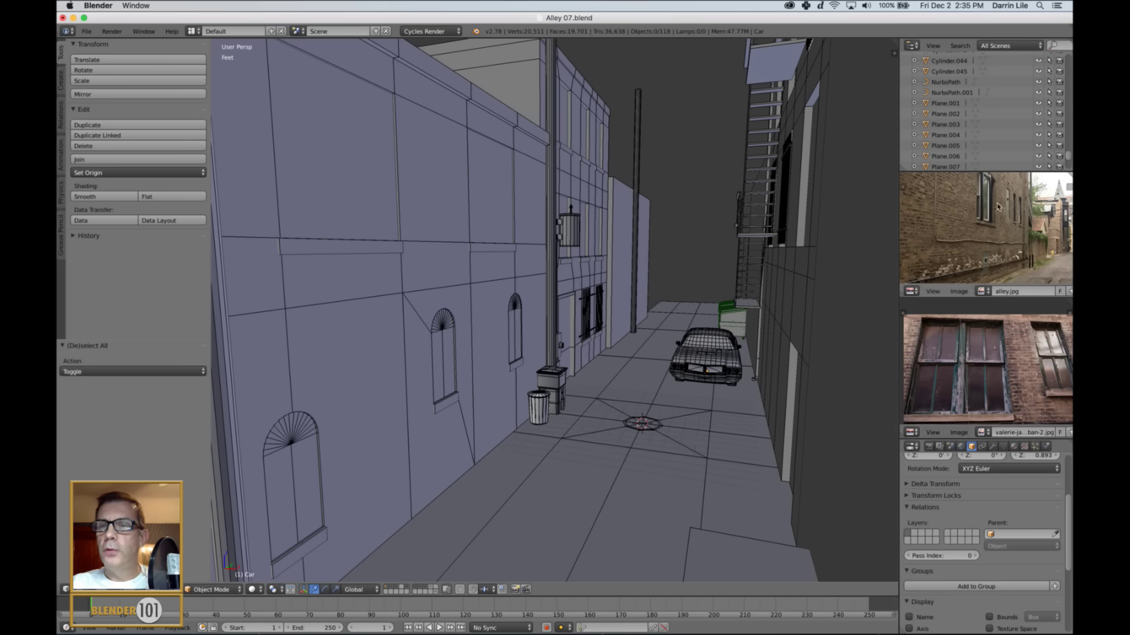
- Examine the tall windows and brick wall in the alley photo and the windows in the close-up photo
{"action": "scroll", "coordinate": [998, 212], "scroll_direction": "up", "scroll_amount": 3}
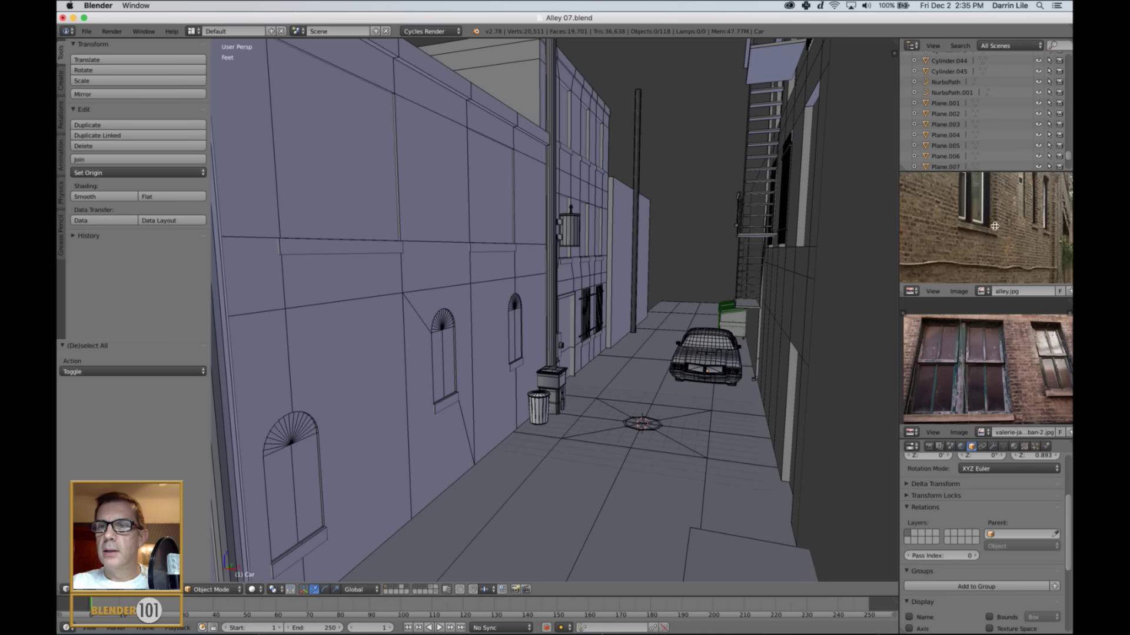
{"action": "middle_click_drag", "start_coordinate": [997, 212], "coordinate": [934, 240]}
{"action": "scroll", "coordinate": [932, 268], "scroll_direction": "up", "scroll_amount": 1}
{"action": "middle_click_drag", "start_coordinate": [1019, 339], "coordinate": [993, 343]}
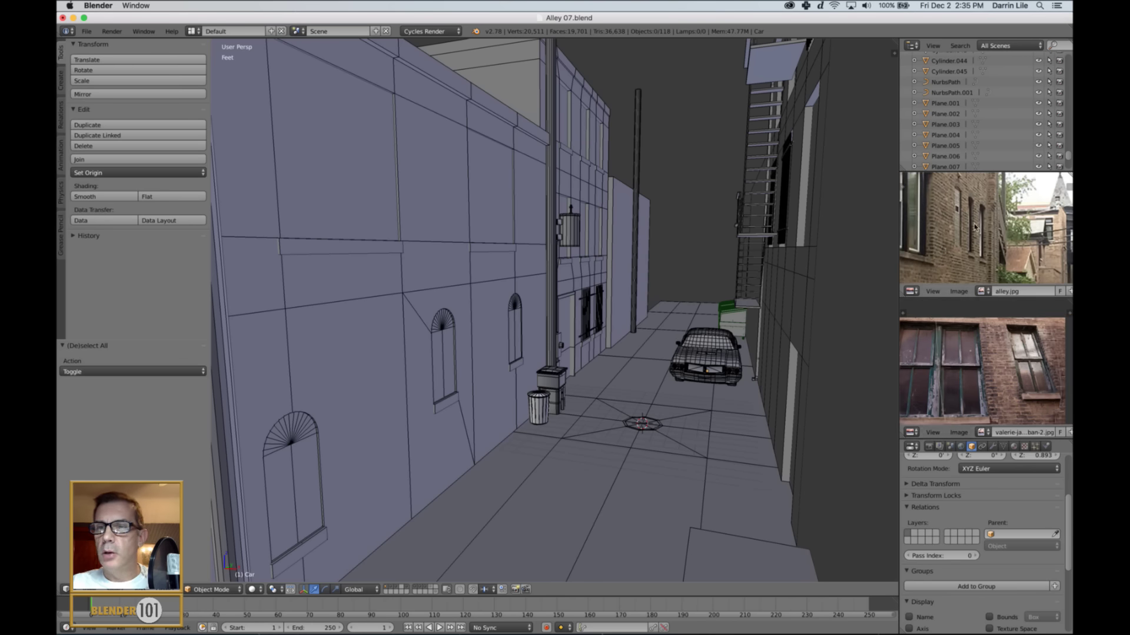
{"action": "scroll", "coordinate": [976, 235], "scroll_direction": "down", "scroll_amount": 3}
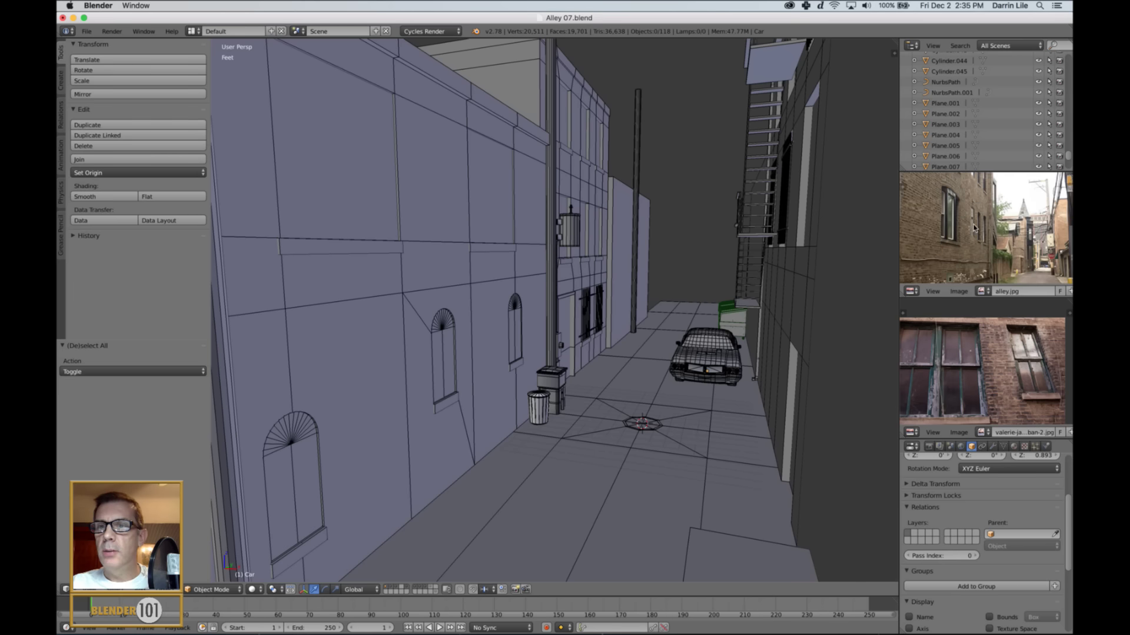
{"action": "scroll", "coordinate": [966, 230], "scroll_direction": "down", "scroll_amount": 2}
{"action": "scroll", "coordinate": [966, 230], "scroll_direction": "up", "scroll_amount": 2}
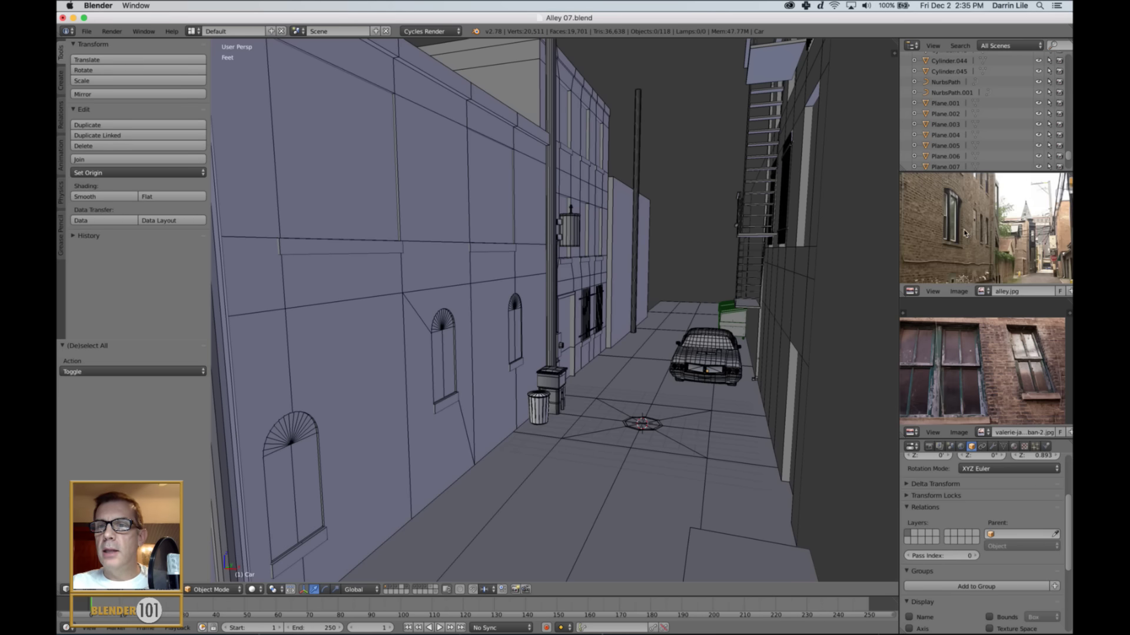
{"action": "middle_click_drag", "start_coordinate": [966, 231], "coordinate": [1030, 213]}
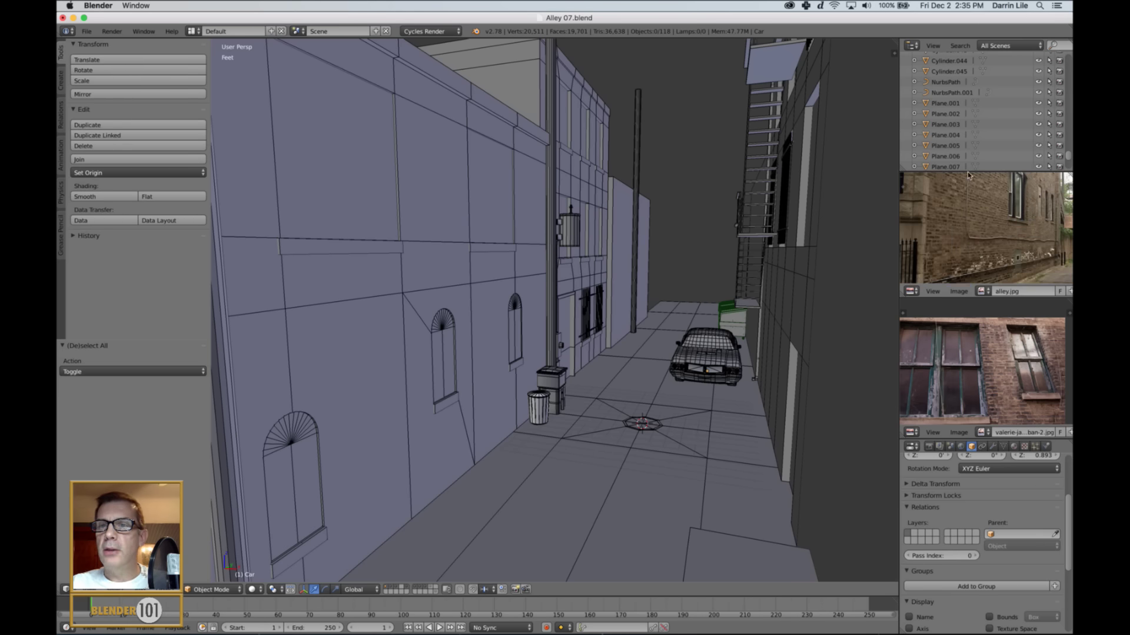
{"action": "middle_click_drag", "start_coordinate": [1012, 249], "coordinate": [897, 254]}
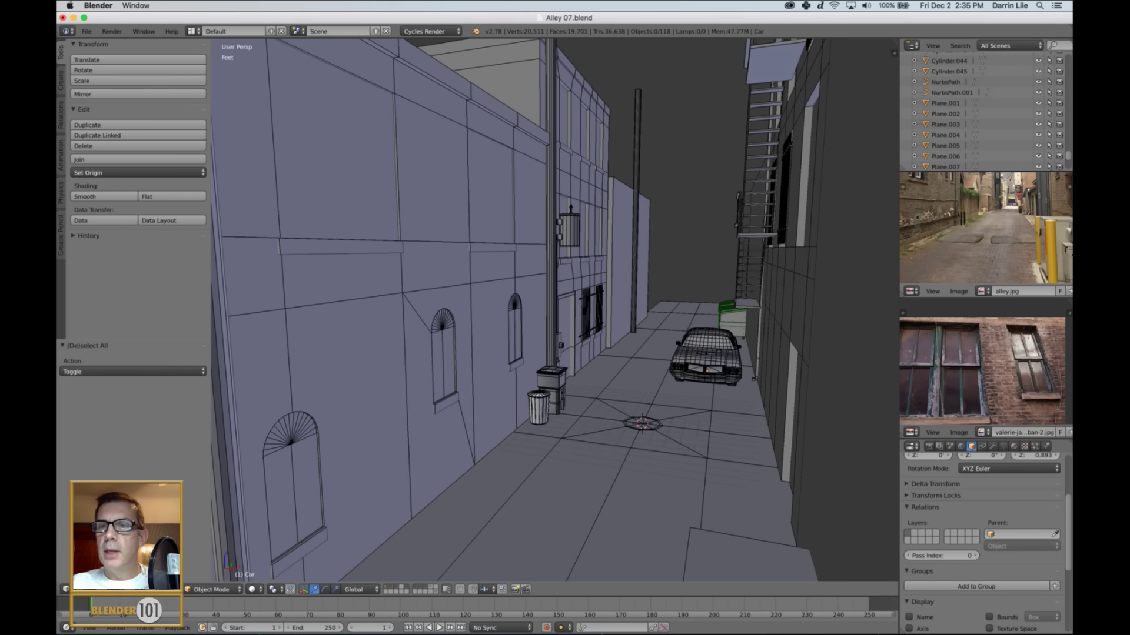
- Examine the yellow bollards and the utility box beside the brick wall in the alley photo
{"action": "middle_click_drag", "start_coordinate": [1045, 219], "coordinate": [989, 206]}
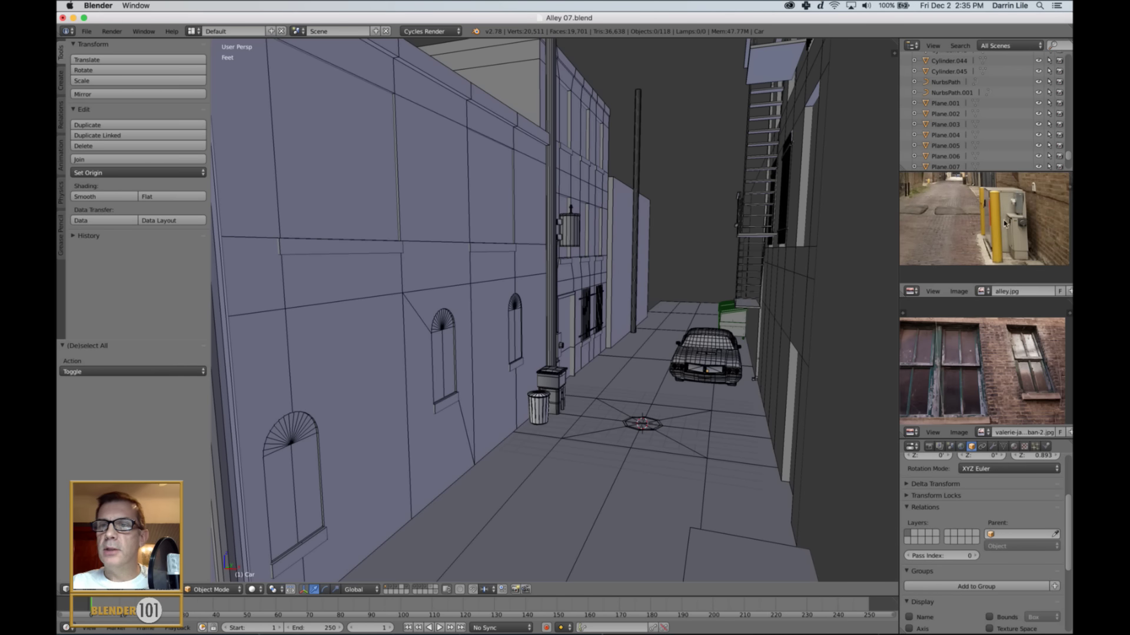
{"action": "scroll", "coordinate": [997, 228], "scroll_direction": "up", "scroll_amount": 2}
{"action": "scroll", "coordinate": [1000, 228], "scroll_direction": "down", "scroll_amount": 2}
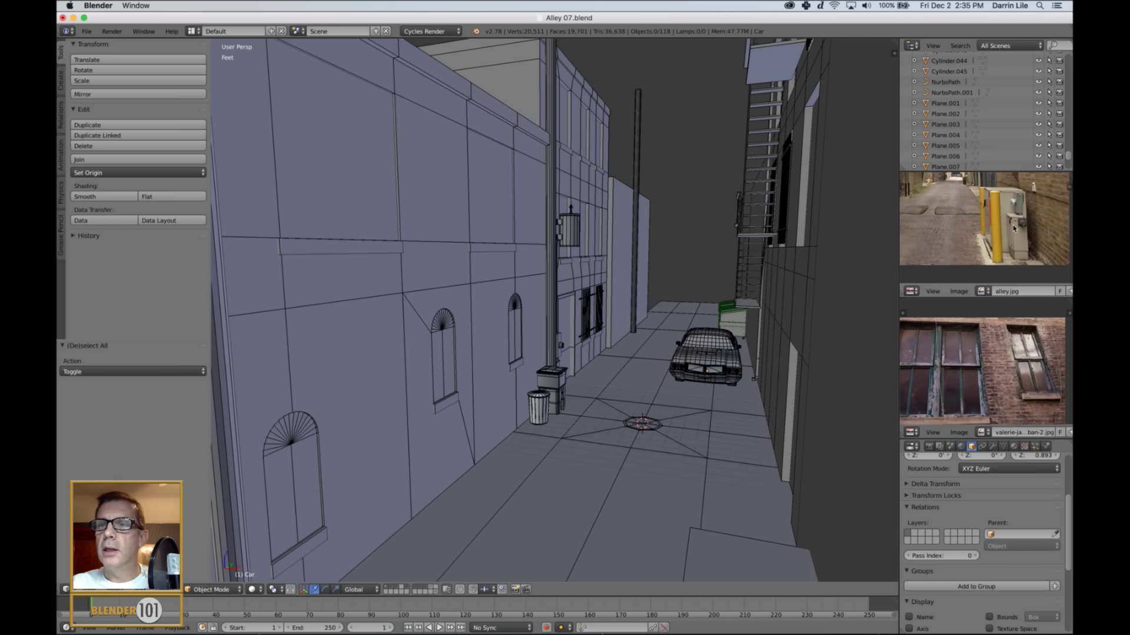
{"action": "scroll", "coordinate": [1016, 225], "scroll_direction": "up", "scroll_amount": 2}
{"action": "middle_click_drag", "start_coordinate": [1018, 221], "coordinate": [997, 246]}
{"action": "scroll", "coordinate": [985, 234], "scroll_direction": "up", "scroll_amount": 2}
{"action": "scroll", "coordinate": [994, 242], "scroll_direction": "down", "scroll_amount": 1}
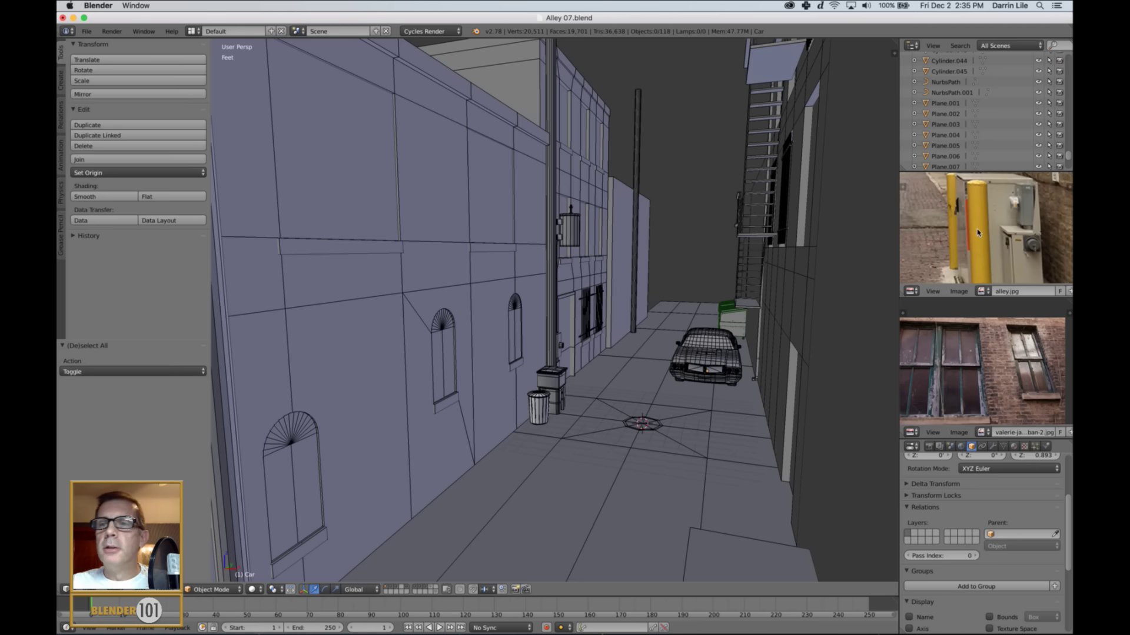
{"action": "scroll", "coordinate": [980, 241], "scroll_direction": "down", "scroll_amount": 2}
{"action": "scroll", "coordinate": [980, 236], "scroll_direction": "up", "scroll_amount": 1}
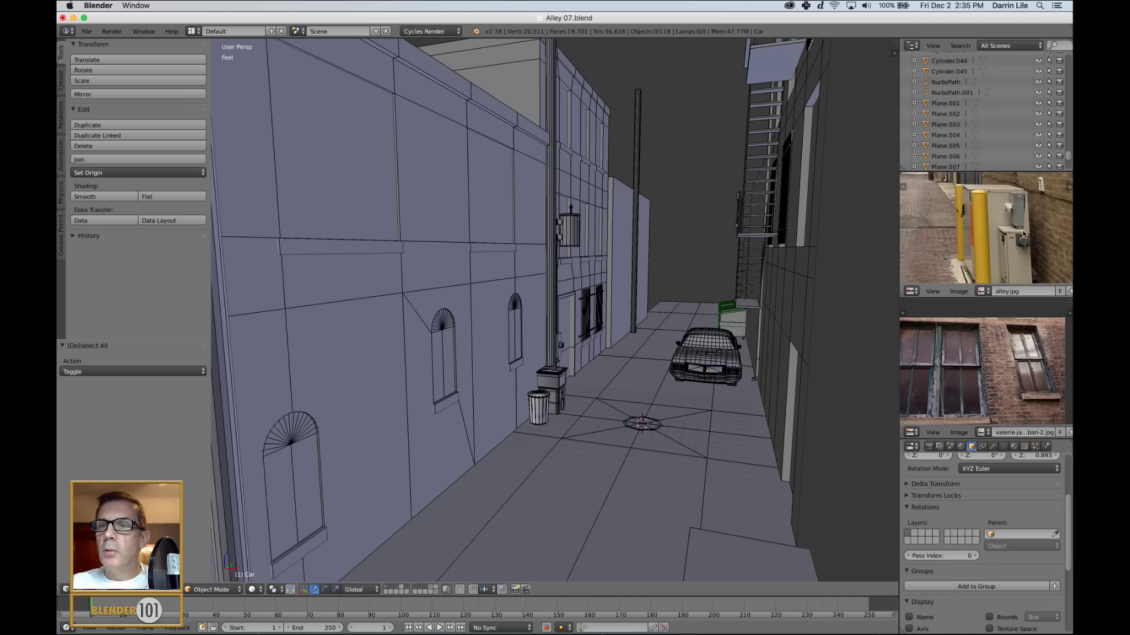
{"action": "mouse_move", "coordinate": [1013, 257]}
{"action": "middle_mouse_down"}
{"action": "mouse_move", "coordinate": [1005, 242]}
{"action": "mouse_move", "coordinate": [1010, 263]}
{"action": "middle_mouse_up"}
{"action": "scroll", "coordinate": [978, 221], "scroll_direction": "down", "scroll_amount": 3}
{"action": "middle_click_drag", "start_coordinate": [957, 233], "coordinate": [1066, 281]}
- Survey the modelled alley from outside and above, including the car, the fire-escape building and the neighbouring blocks
{"action": "scroll", "coordinate": [570, 272], "scroll_direction": "down", "scroll_amount": 5}
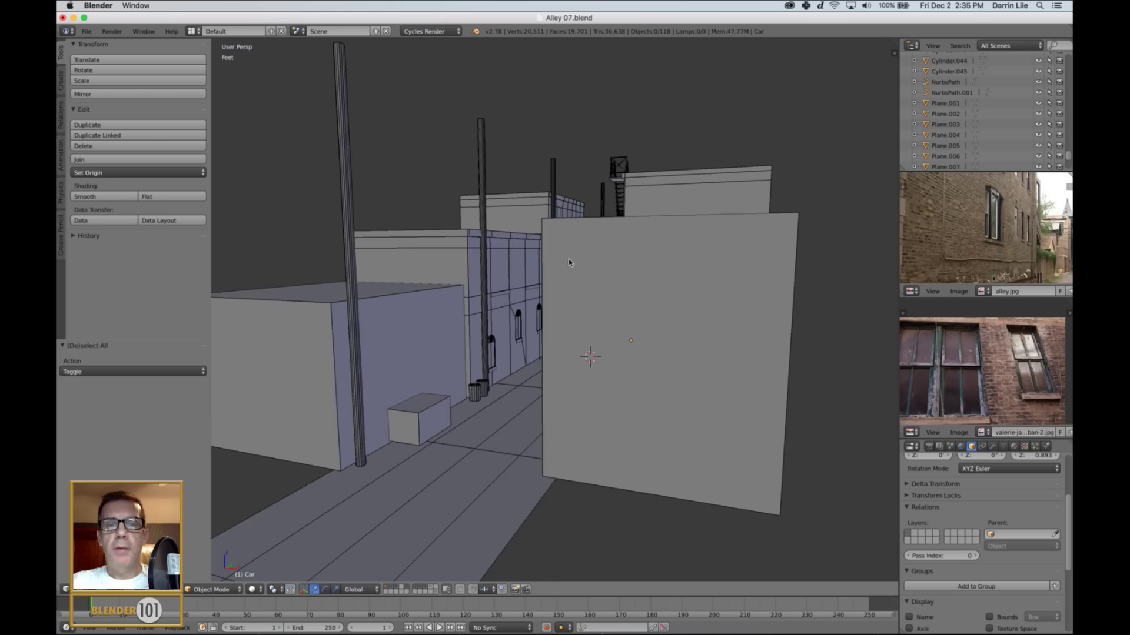
{"action": "middle_click_drag", "start_coordinate": [545, 272], "coordinate": [595, 428]}
{"action": "scroll", "coordinate": [585, 355], "scroll_direction": "up", "scroll_amount": 2}
{"action": "scroll", "coordinate": [587, 383], "scroll_direction": "up", "scroll_amount": 3}
{"action": "scroll", "coordinate": [611, 391], "scroll_direction": "up", "scroll_amount": 2}
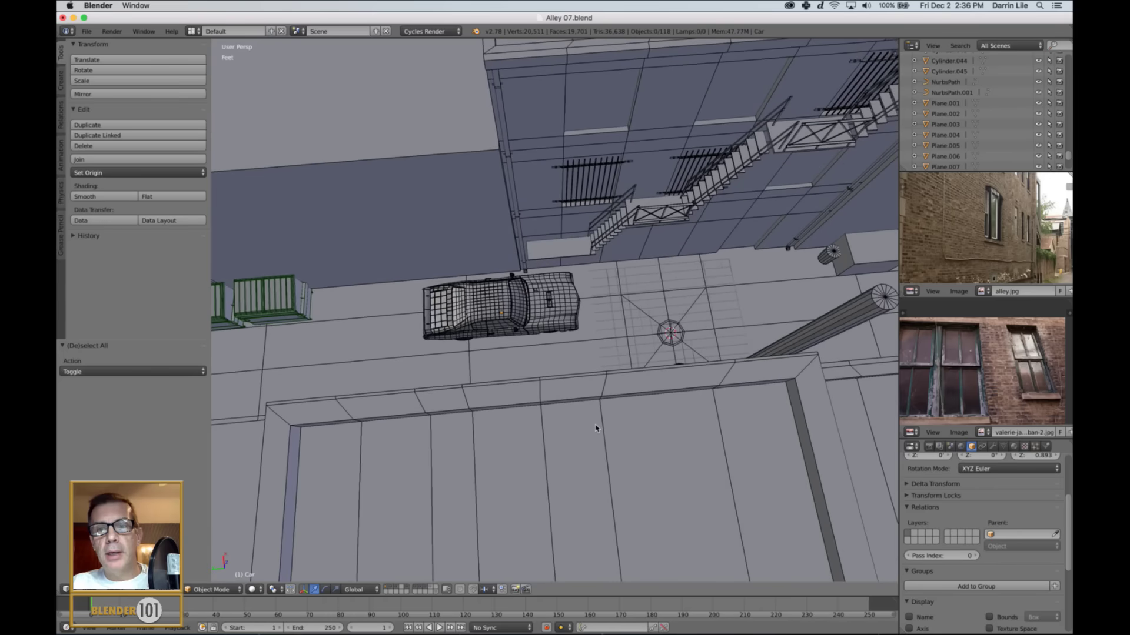
{"action": "scroll", "coordinate": [708, 378], "scroll_direction": "down", "scroll_amount": 2}
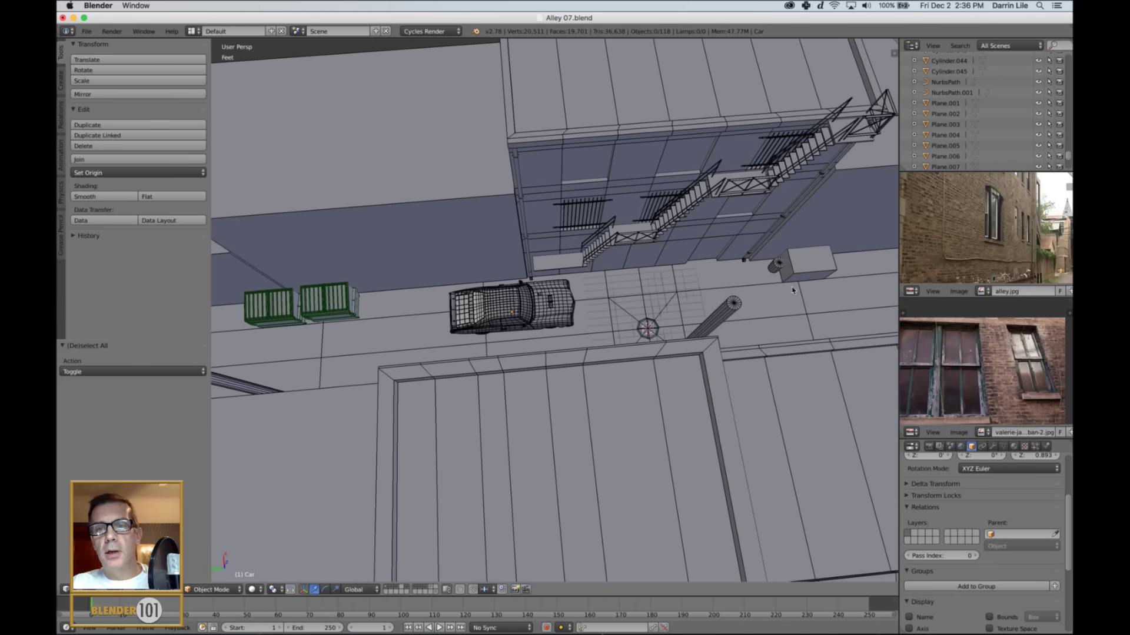
{"action": "scroll", "coordinate": [661, 293], "scroll_direction": "down", "scroll_amount": 3}
{"action": "mouse_move", "coordinate": [616, 345]}
{"action": "middle_mouse_down"}
{"action": "mouse_move", "coordinate": [679, 312]}
{"action": "mouse_move", "coordinate": [623, 327]}
{"action": "mouse_move", "coordinate": [607, 346]}
{"action": "mouse_move", "coordinate": [611, 373]}
{"action": "mouse_move", "coordinate": [600, 372]}
{"action": "mouse_move", "coordinate": [627, 378]}
{"action": "mouse_move", "coordinate": [666, 359]}
{"action": "mouse_move", "coordinate": [602, 360]}
{"action": "middle_mouse_up"}
{"action": "scroll", "coordinate": [624, 323], "scroll_direction": "up", "scroll_amount": 3}
{"action": "scroll", "coordinate": [666, 318], "scroll_direction": "down", "scroll_amount": 1}
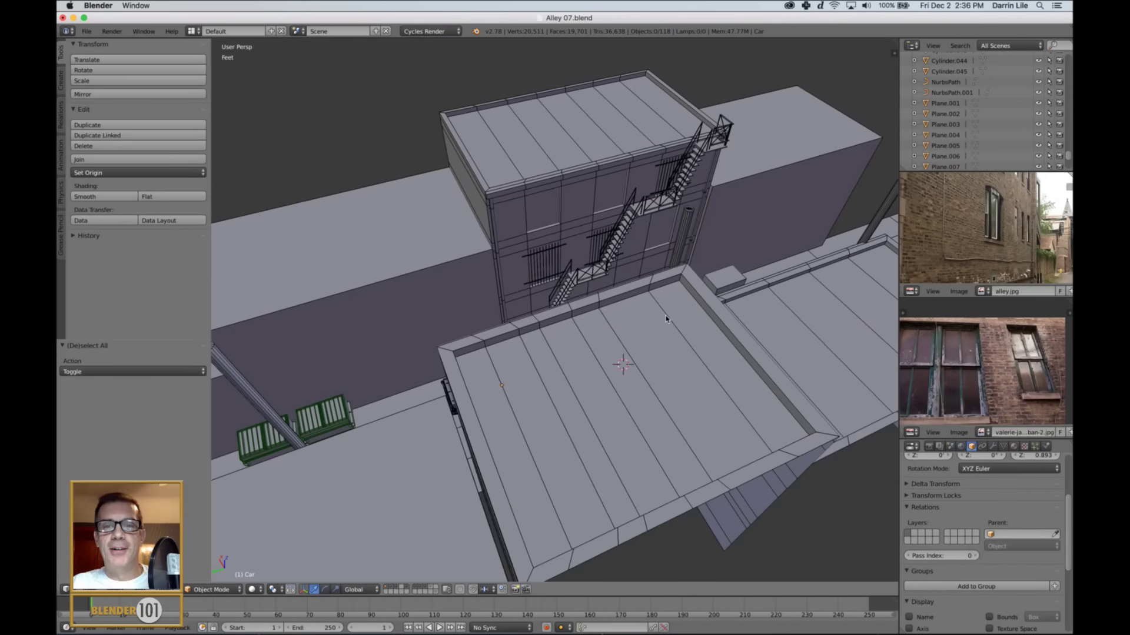
{"action": "scroll", "coordinate": [684, 322], "scroll_direction": "up", "scroll_amount": 3}
{"action": "middle_click_drag", "start_coordinate": [685, 323], "coordinate": [657, 354]}
{"action": "scroll", "coordinate": [674, 337], "scroll_direction": "down", "scroll_amount": 1}
{"action": "middle_click_drag", "start_coordinate": [711, 385], "coordinate": [678, 371]}
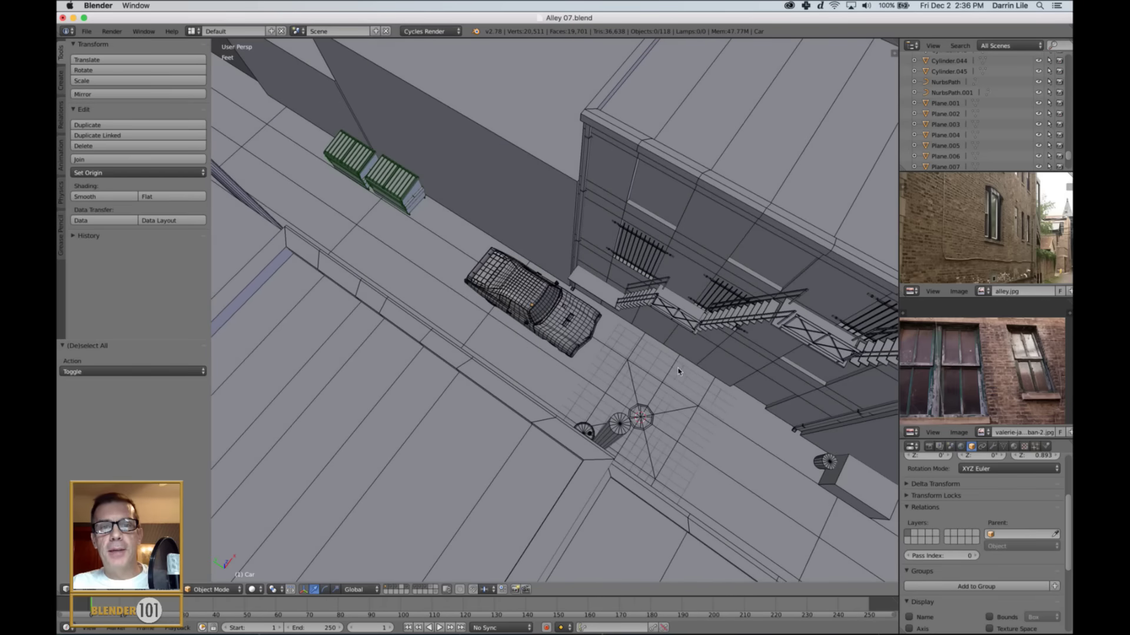
- Select the plain block building next to the fire-escape building, behind the car and dumpsters
{"action": "middle_click_drag", "start_coordinate": [659, 297], "coordinate": [631, 313], "text": "shift"}
{"action": "right_click", "coordinate": [520, 220]}
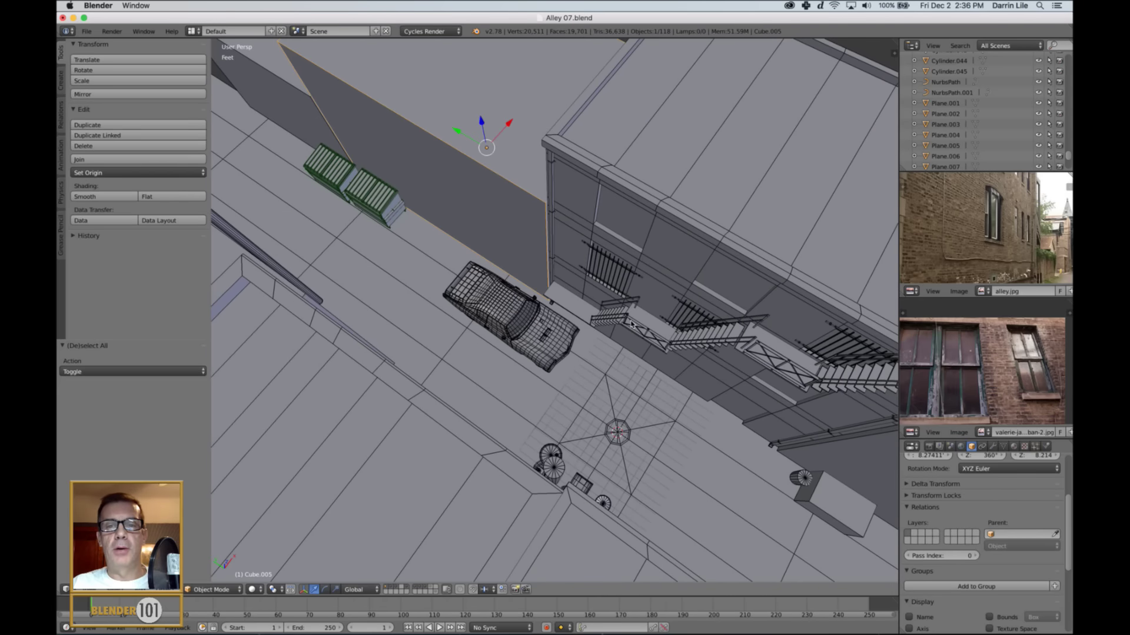
{"action": "middle_click_drag", "start_coordinate": [573, 303], "coordinate": [580, 315], "text": "shift"}
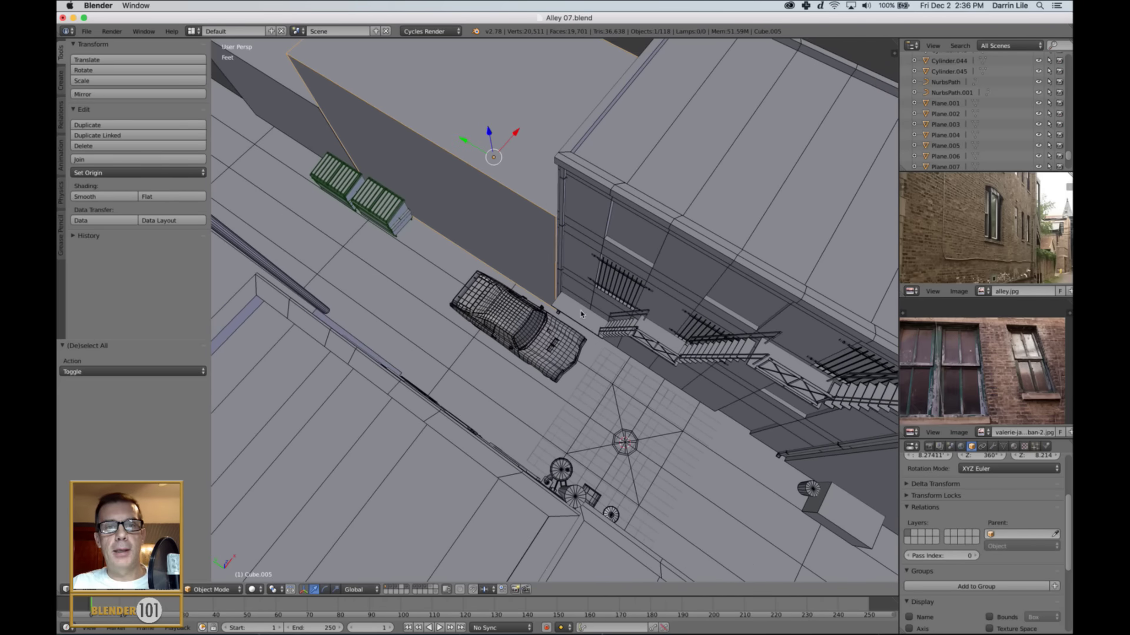
- Check the contents of layers 2 to 5 to find an empty layer for the plain building
{"action": "left_click", "coordinate": [398, 587]}
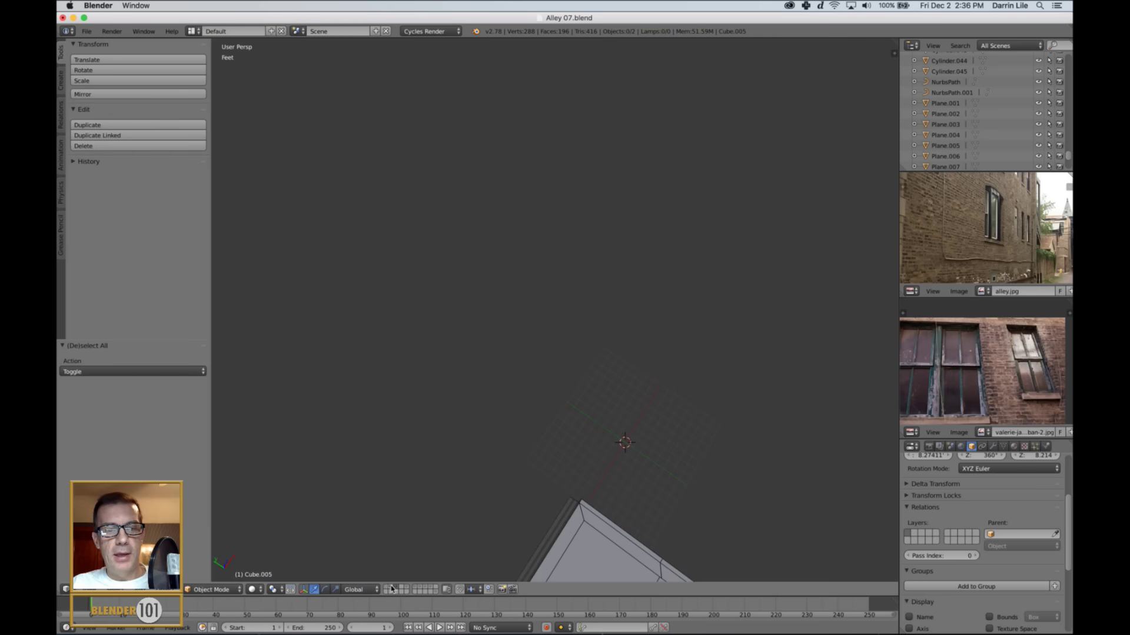
{"action": "left_click", "coordinate": [392, 587]}
{"action": "scroll", "coordinate": [488, 512], "scroll_direction": "down", "scroll_amount": 3}
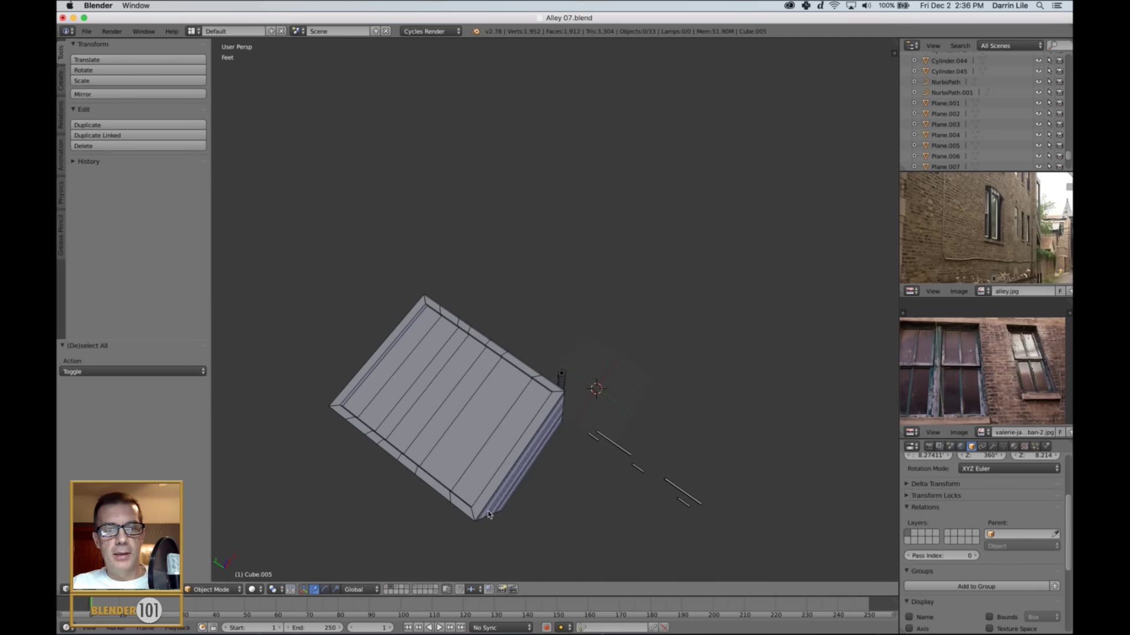
{"action": "left_click", "coordinate": [395, 588]}
{"action": "left_click", "coordinate": [410, 586]}
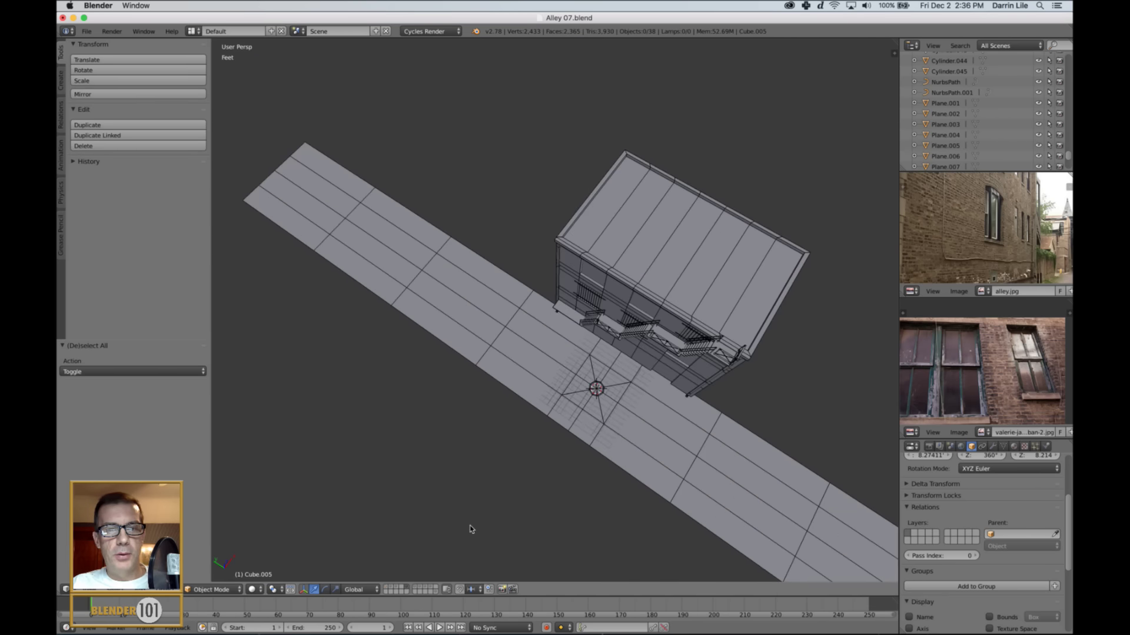
{"action": "scroll", "coordinate": [509, 466], "scroll_direction": "down", "scroll_amount": 1}
{"action": "middle_click_drag", "start_coordinate": [639, 458], "coordinate": [632, 431]}
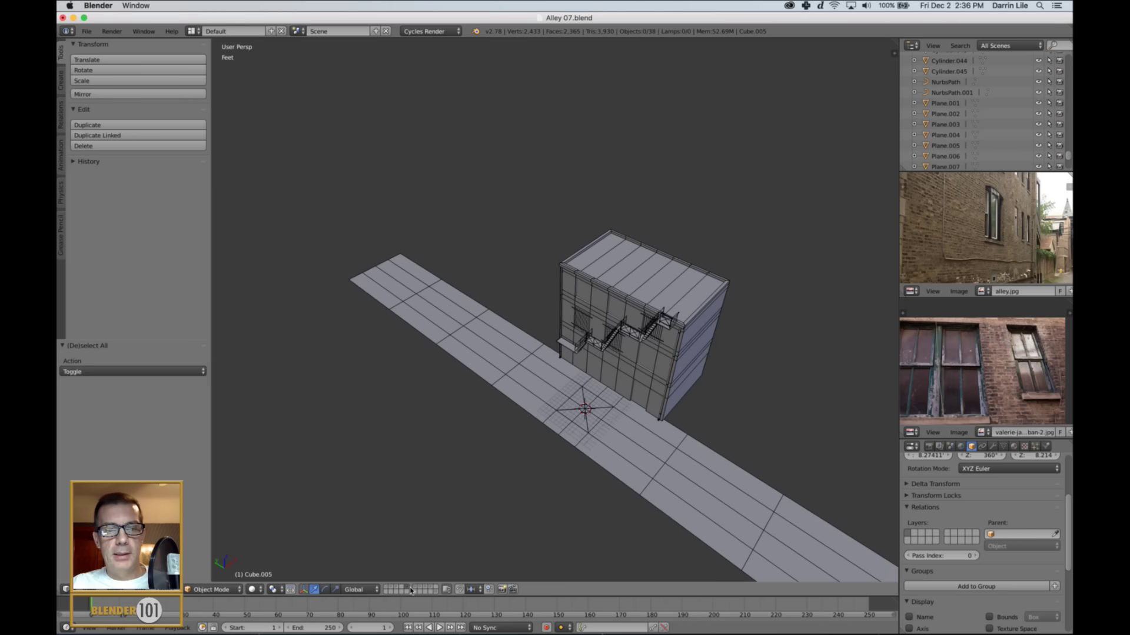
{"action": "left_click", "coordinate": [403, 588]}
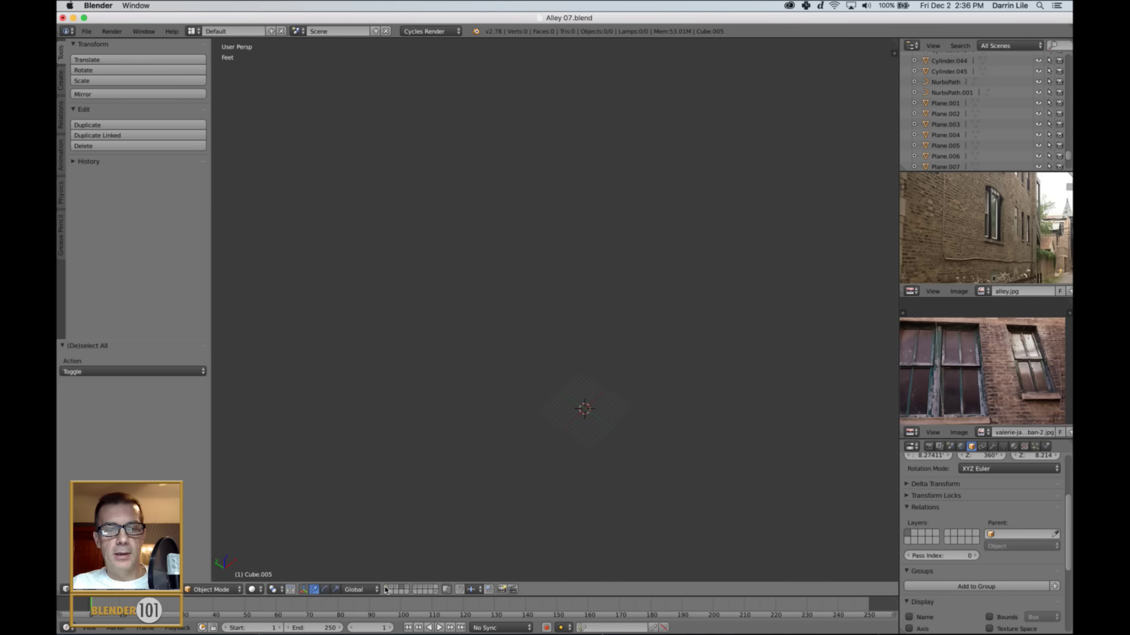
- Move the selected plain building from layer 1 to layer 4, display only that layer and deselect everything
{"action": "left_click", "coordinate": [386, 587]}
{"action": "key", "text": "m"}
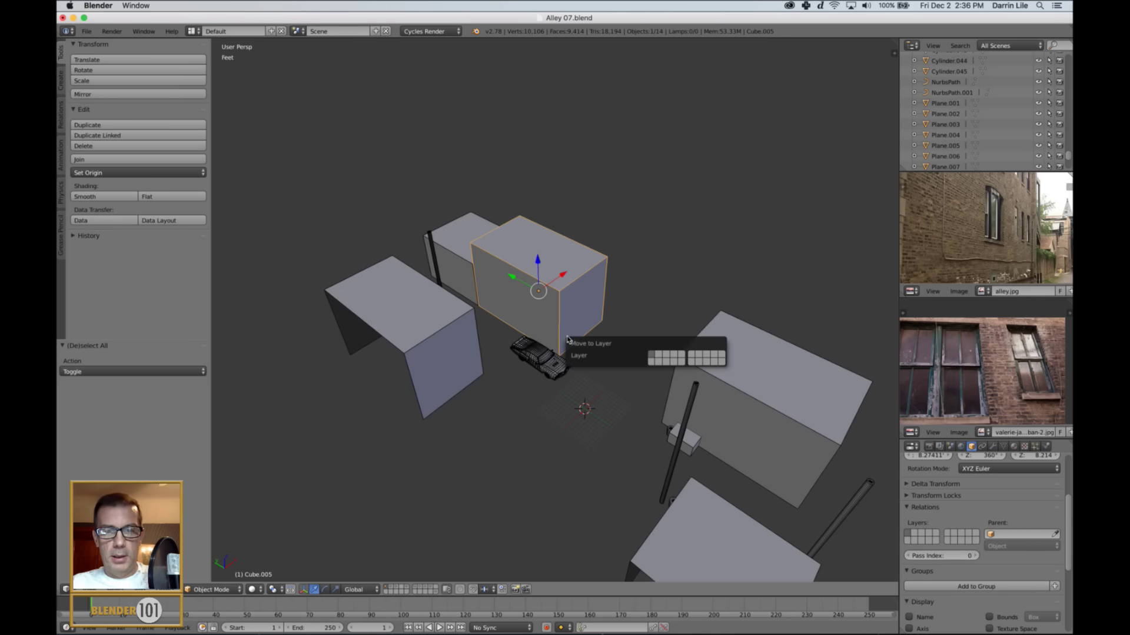
{"action": "key", "text": "4"}
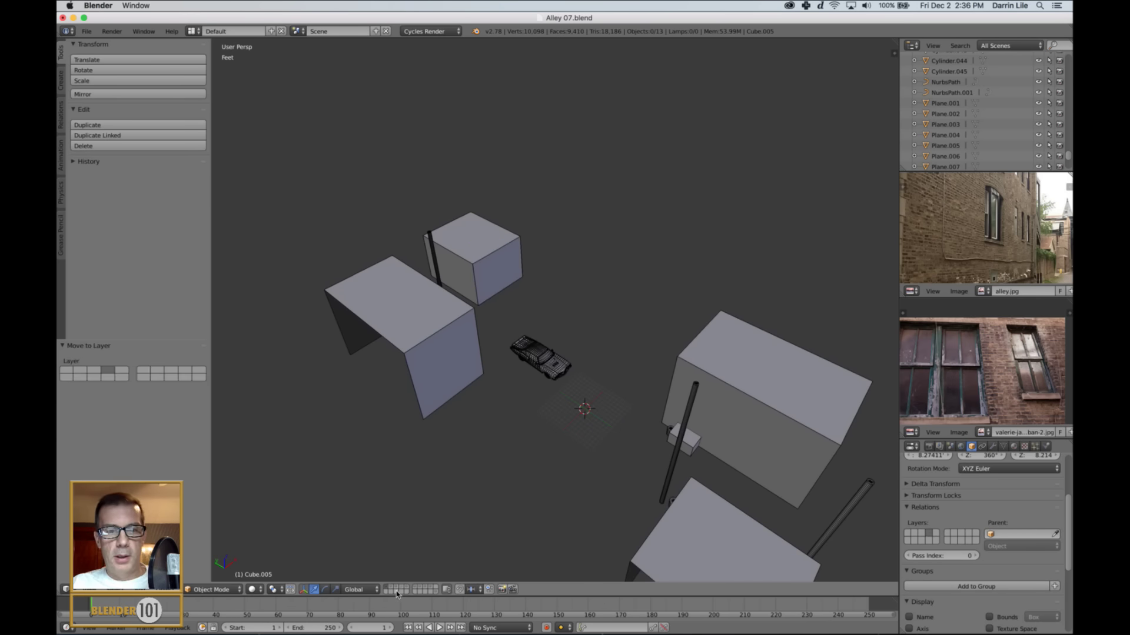
{"action": "left_click", "coordinate": [404, 589]}
{"action": "key", "text": "a"}
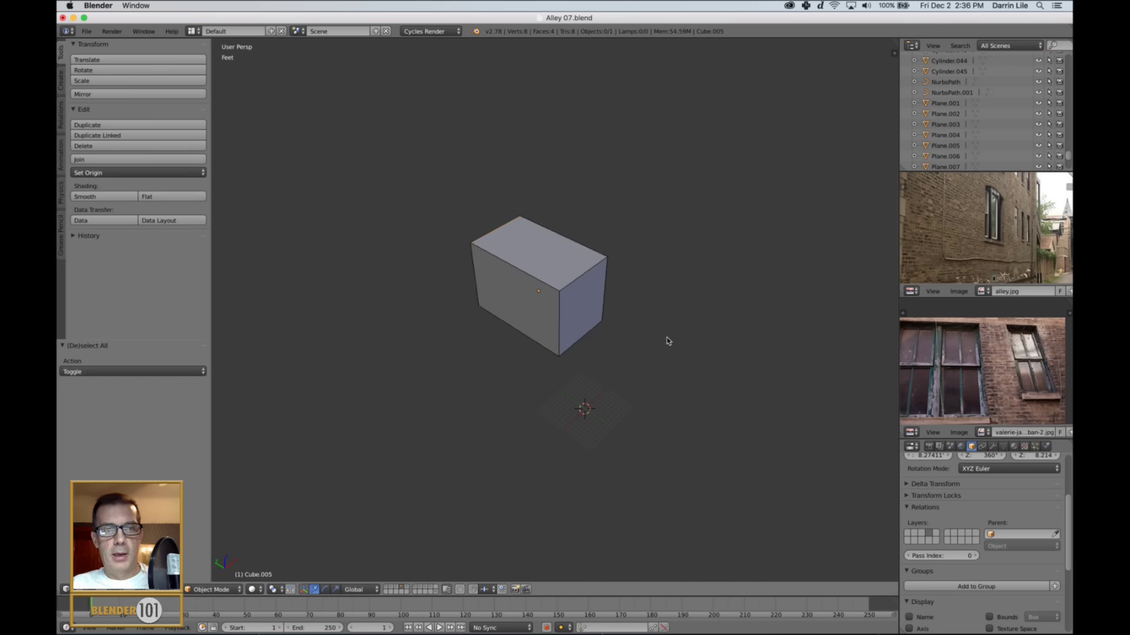
{"action": "scroll", "coordinate": [648, 324], "scroll_direction": "up", "scroll_amount": 3}
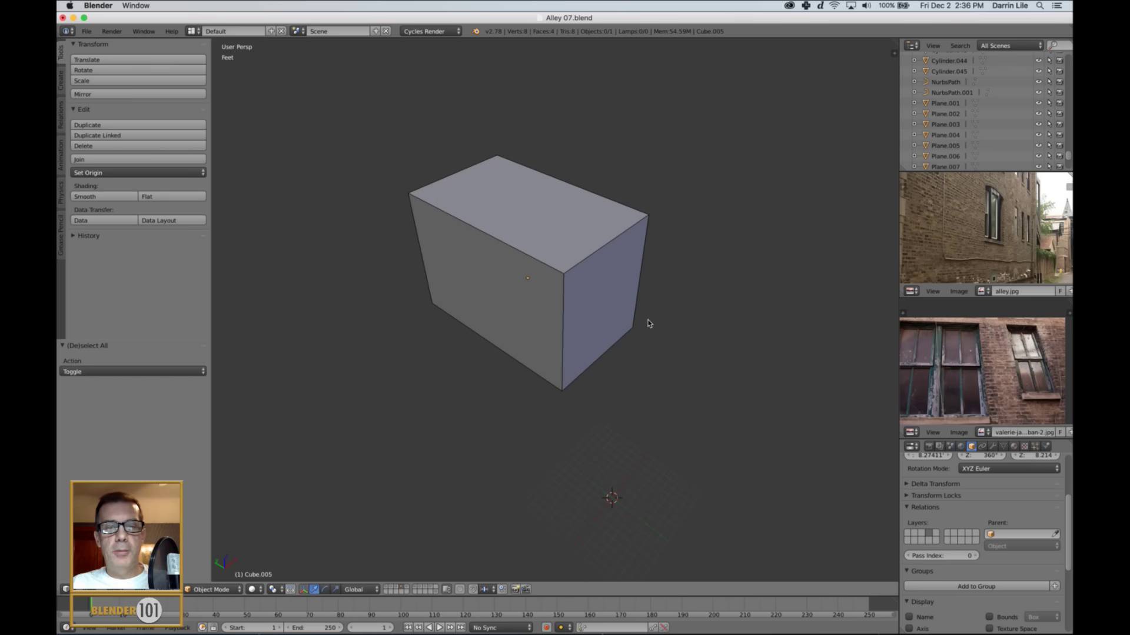
- Compare the fire-escape building and alley floor on layer 5 with the plain building on layer 4
{"action": "left_click", "coordinate": [407, 588]}
{"action": "scroll", "coordinate": [673, 441], "scroll_direction": "down", "scroll_amount": 4}
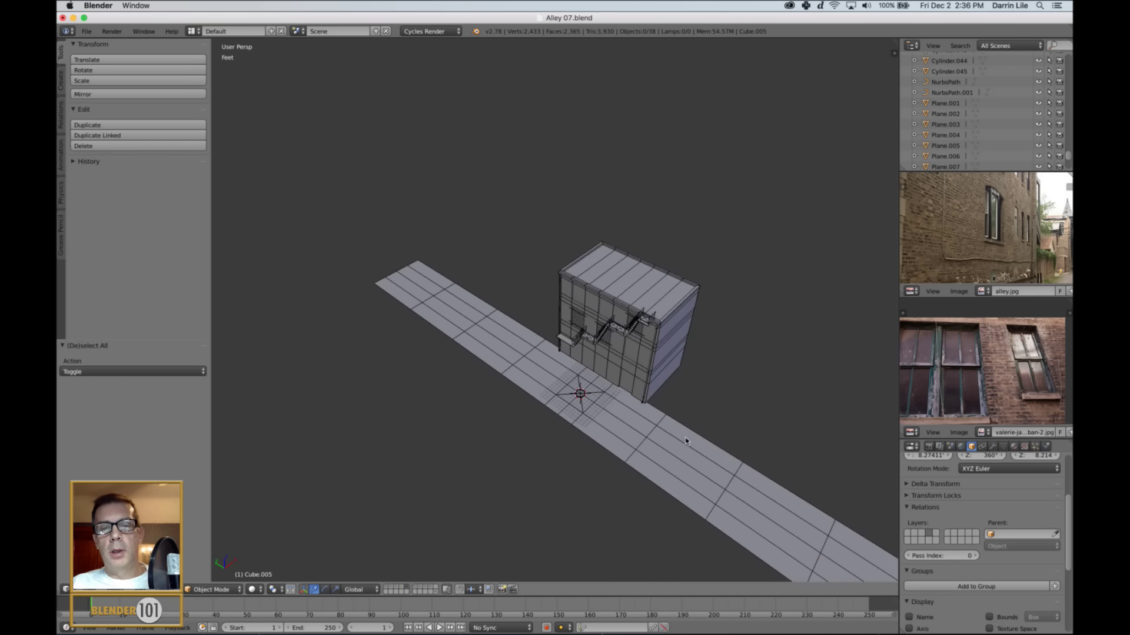
{"action": "middle_click_drag", "start_coordinate": [481, 437], "coordinate": [621, 279]}
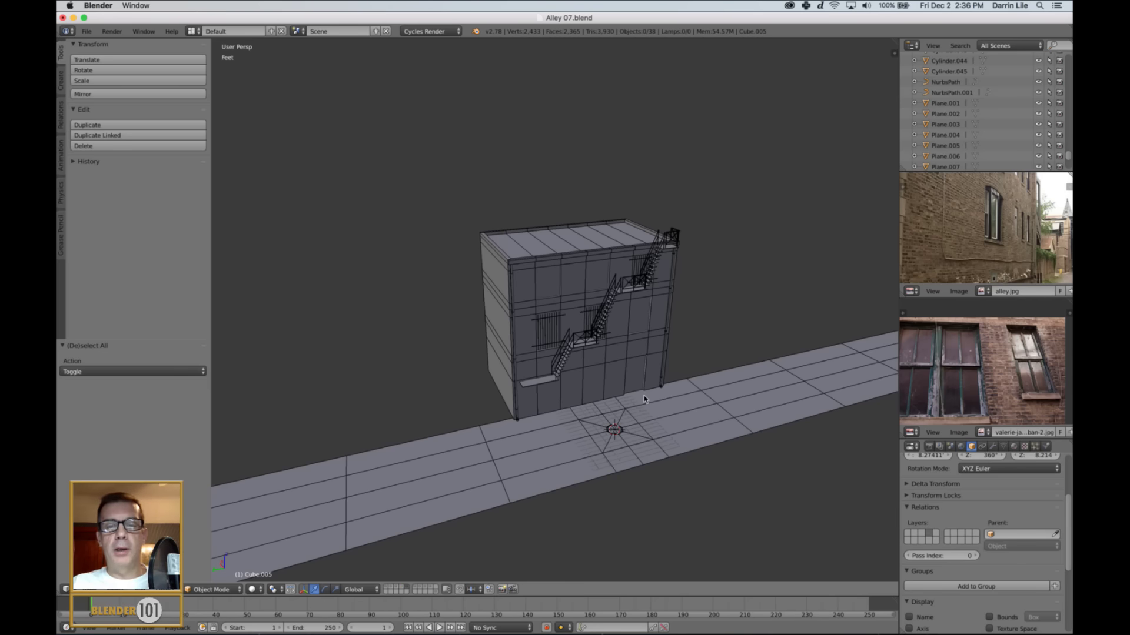
{"action": "left_click", "coordinate": [400, 586]}
{"action": "middle_click_drag", "start_coordinate": [644, 430], "coordinate": [592, 439]}
{"action": "middle_click_drag", "start_coordinate": [592, 439], "coordinate": [640, 450], "text": "shift"}
{"action": "scroll", "coordinate": [647, 448], "scroll_direction": "up", "scroll_amount": 3}
{"action": "middle_click_drag", "start_coordinate": [730, 438], "coordinate": [693, 439], "text": "shift"}
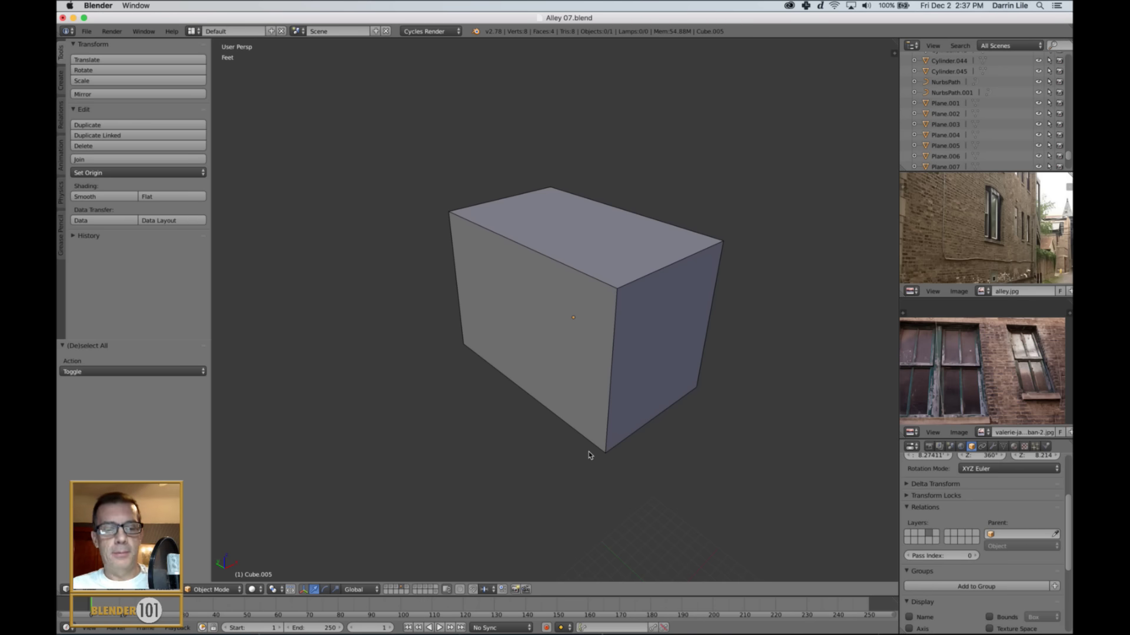
- Show all layers and examine how the buildings line both sides of the alley
{"action": "key", "text": "grave"}
{"action": "scroll", "coordinate": [542, 286], "scroll_direction": "down", "scroll_amount": 6}
{"action": "middle_click_drag", "start_coordinate": [542, 287], "coordinate": [615, 369]}
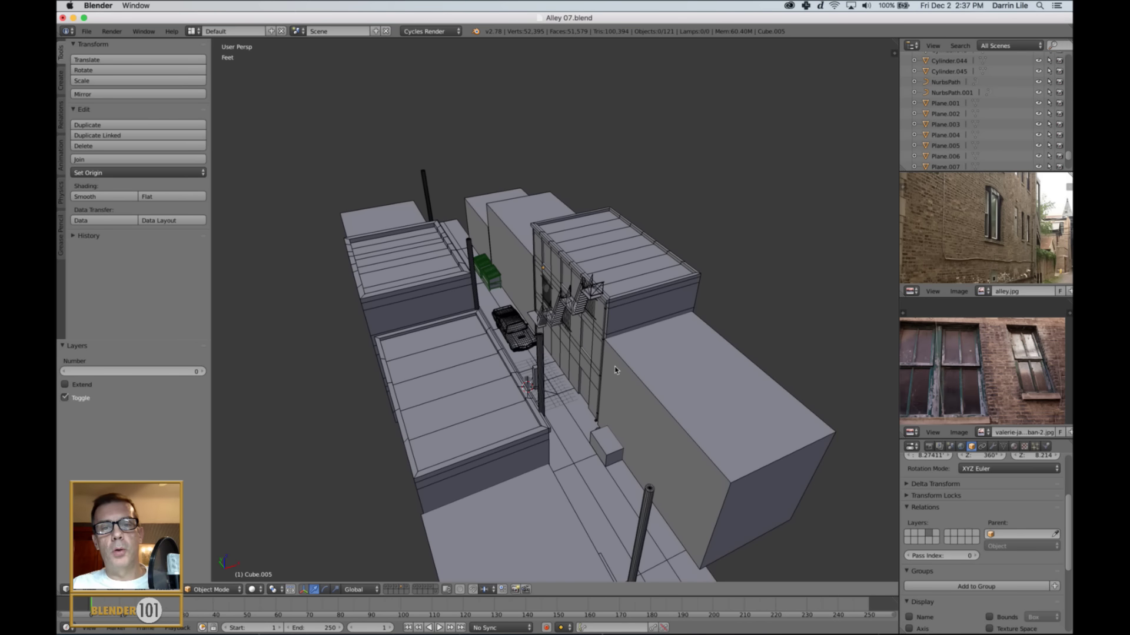
{"action": "scroll", "coordinate": [593, 382], "scroll_direction": "up", "scroll_amount": 3}
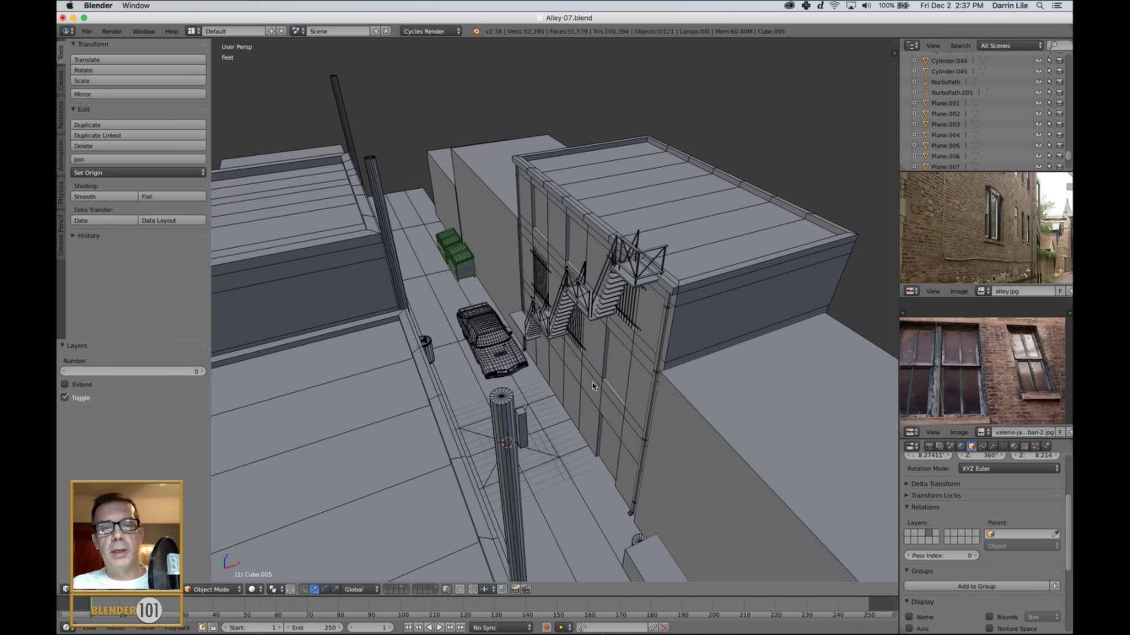
{"action": "middle_click_drag", "start_coordinate": [596, 381], "coordinate": [576, 389]}
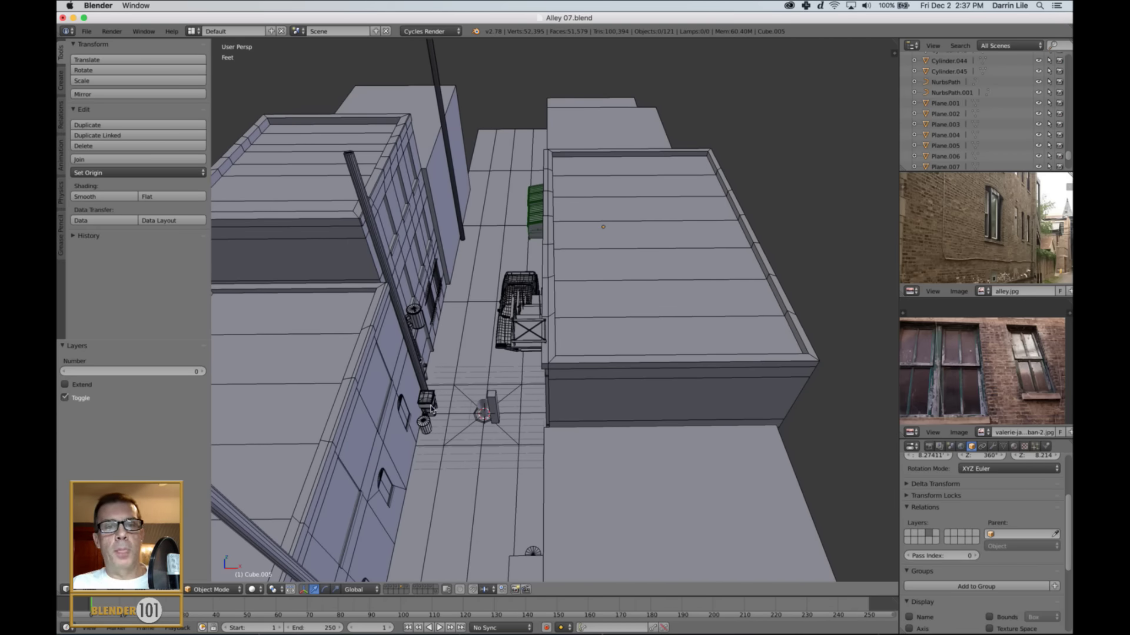
{"action": "middle_click_drag", "start_coordinate": [469, 401], "coordinate": [464, 397]}
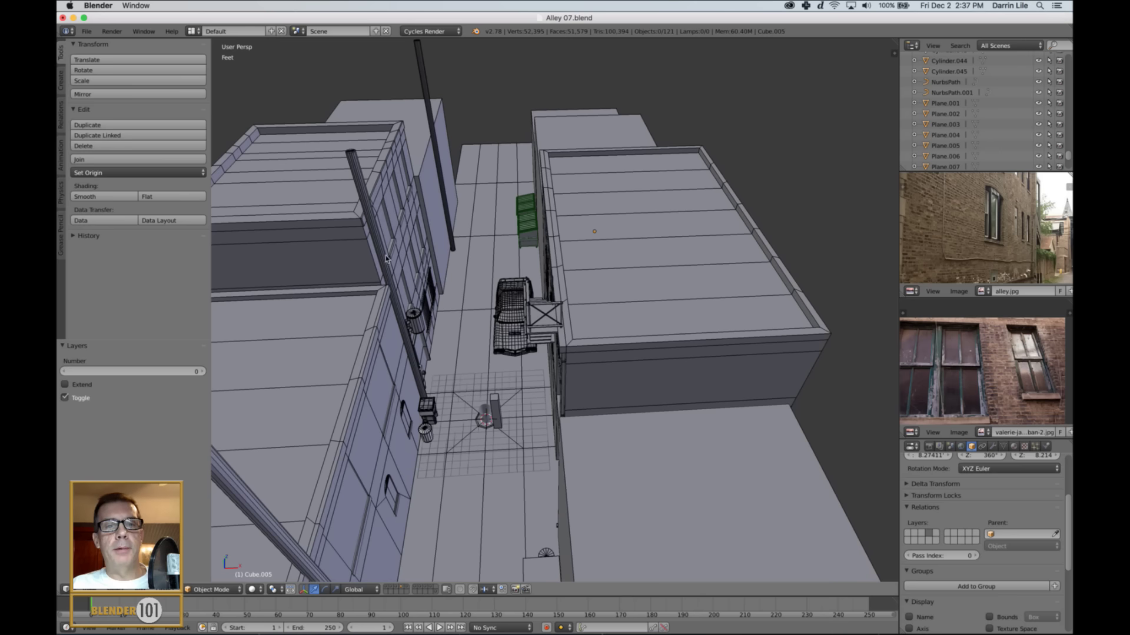
{"action": "scroll", "coordinate": [451, 310], "scroll_direction": "down", "scroll_amount": 4}
{"action": "scroll", "coordinate": [473, 326], "scroll_direction": "up", "scroll_amount": 2}
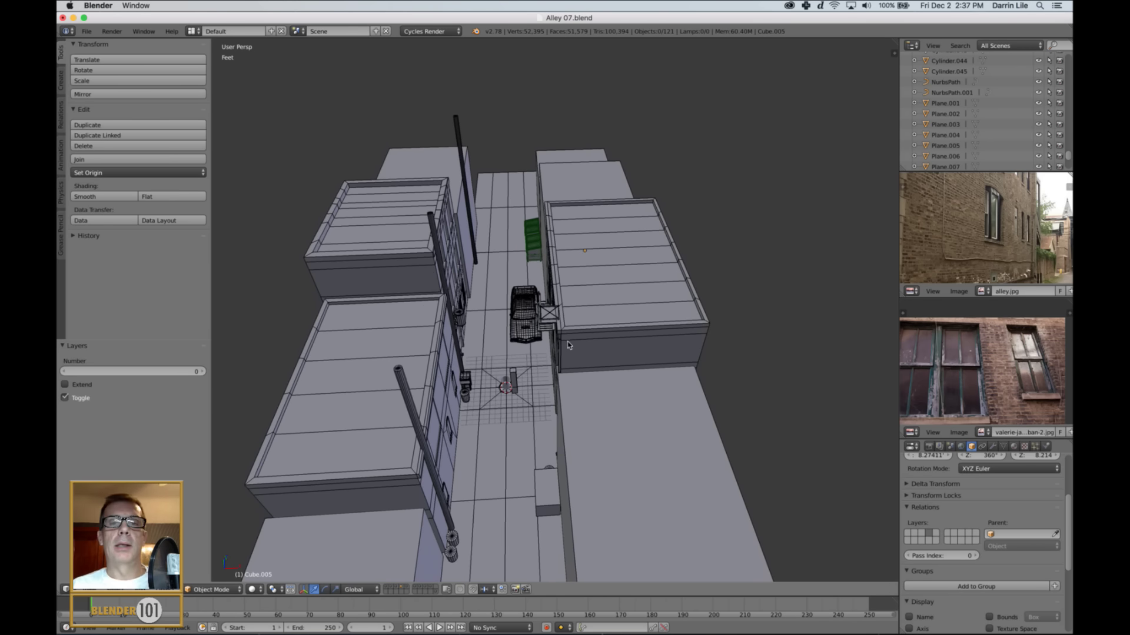
{"action": "middle_click_drag", "start_coordinate": [528, 365], "coordinate": [661, 421]}
- Isolate layer 4 to display the plain building on its own
{"action": "left_click", "coordinate": [401, 587]}
{"action": "scroll", "coordinate": [518, 399], "scroll_direction": "up", "scroll_amount": 2}
{"action": "scroll", "coordinate": [585, 428], "scroll_direction": "up", "scroll_amount": 2}
{"action": "scroll", "coordinate": [997, 264], "scroll_direction": "up", "scroll_amount": 1}
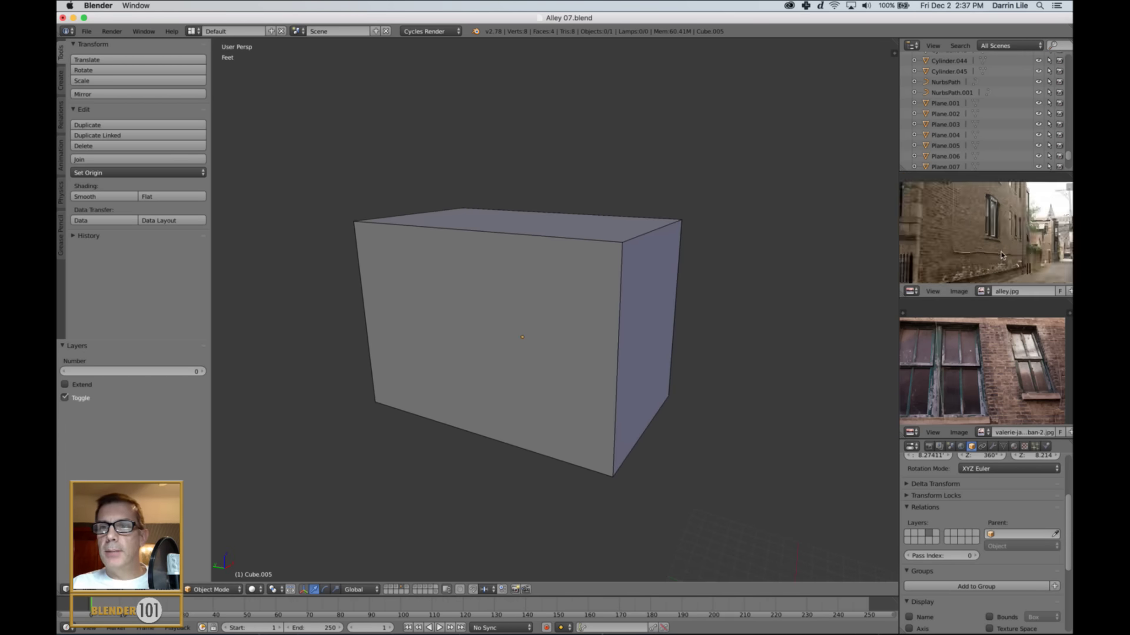
- Examine the brick walls and windows on both sides of the alley in the alley.jpg reference photo
{"action": "scroll", "coordinate": [983, 252], "scroll_direction": "down", "scroll_amount": 2}
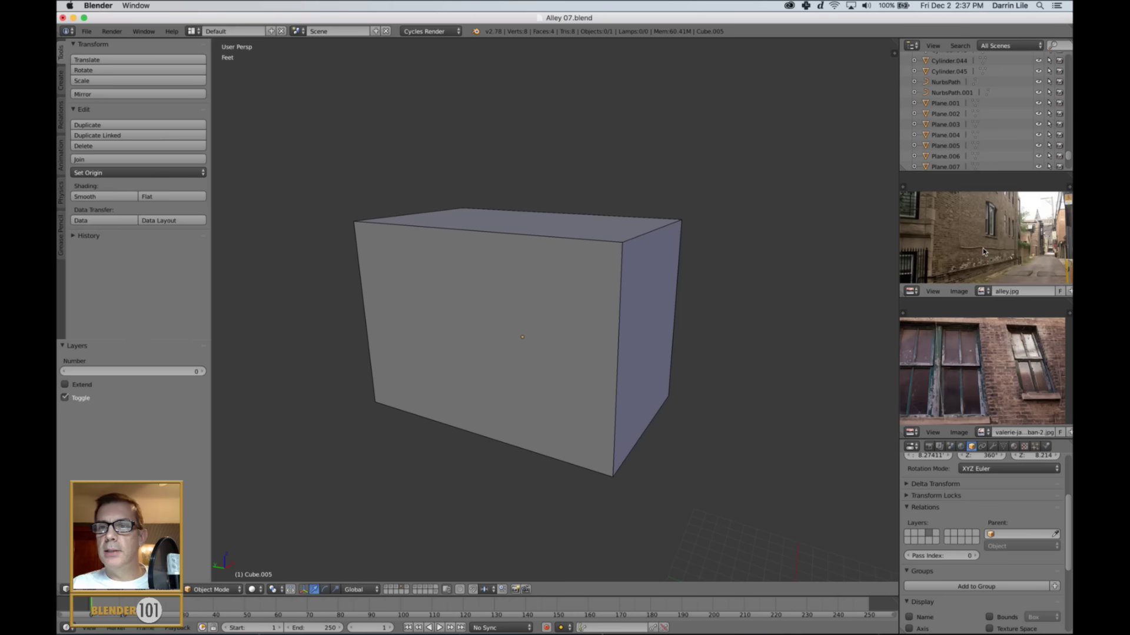
{"action": "middle_click_drag", "start_coordinate": [1022, 242], "coordinate": [913, 247]}
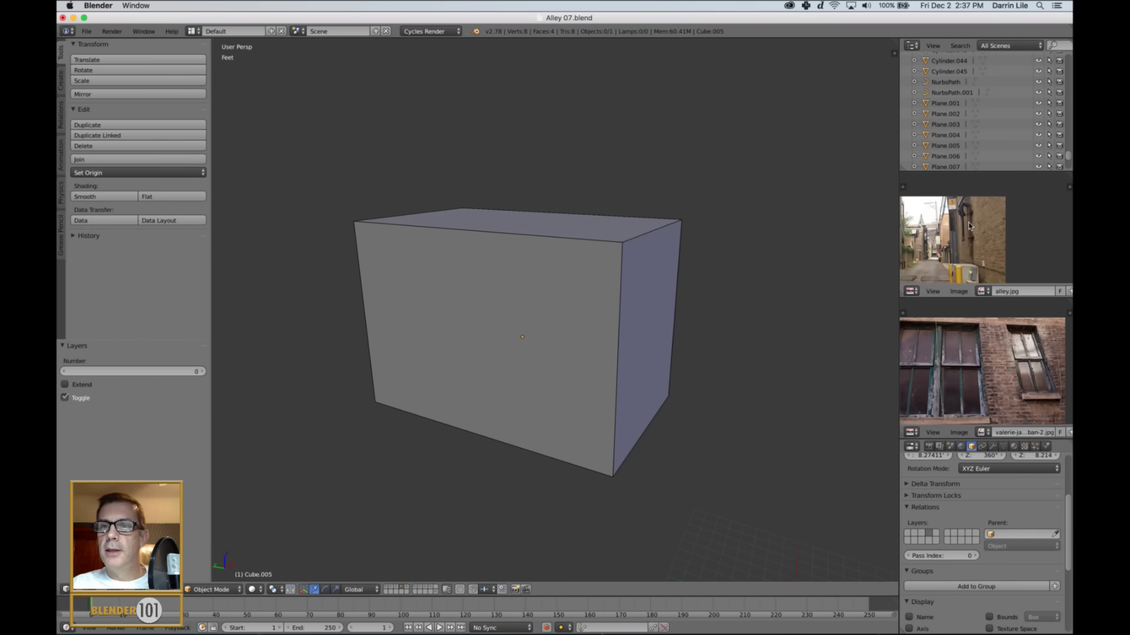
{"action": "middle_click_drag", "start_coordinate": [974, 227], "coordinate": [921, 212]}
{"action": "scroll", "coordinate": [981, 260], "scroll_direction": "up", "scroll_amount": 1}
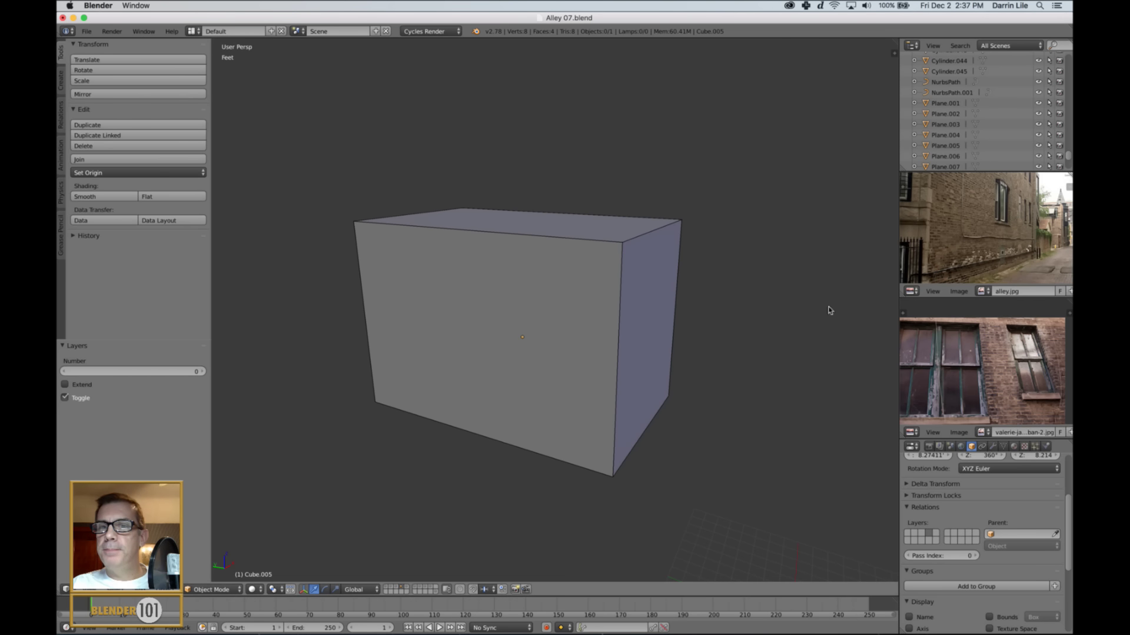
- Add two evenly spaced vertical loop cuts across the long wall of the plain building, without sliding them
{"action": "middle_click_drag", "start_coordinate": [578, 426], "coordinate": [699, 385]}
{"action": "right_click", "coordinate": [542, 371]}
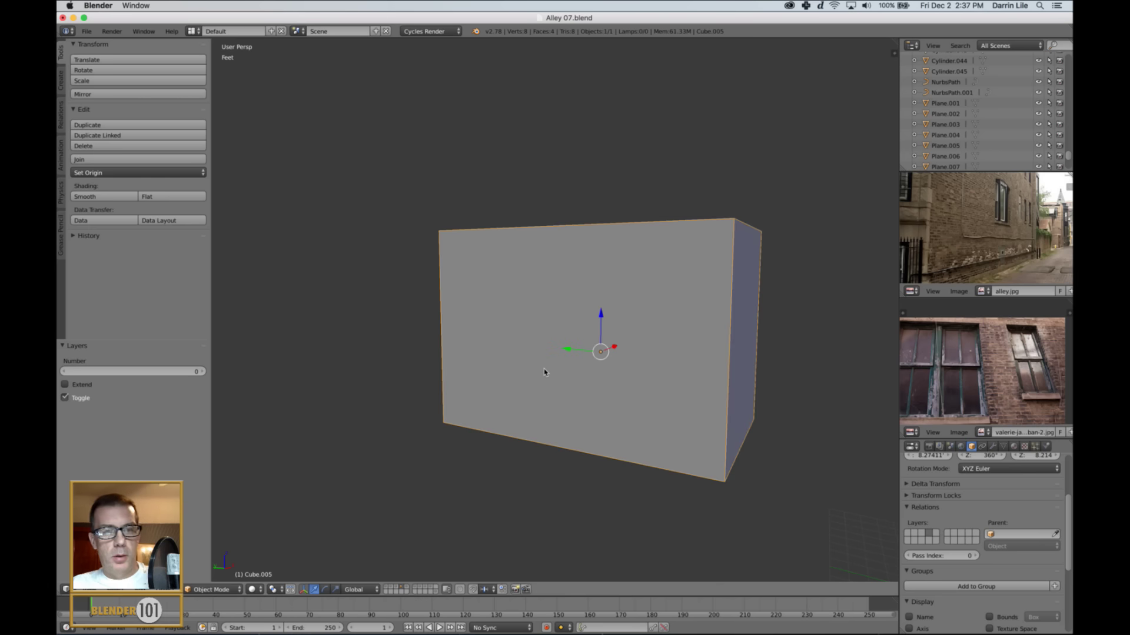
{"action": "key", "text": "Tab"}
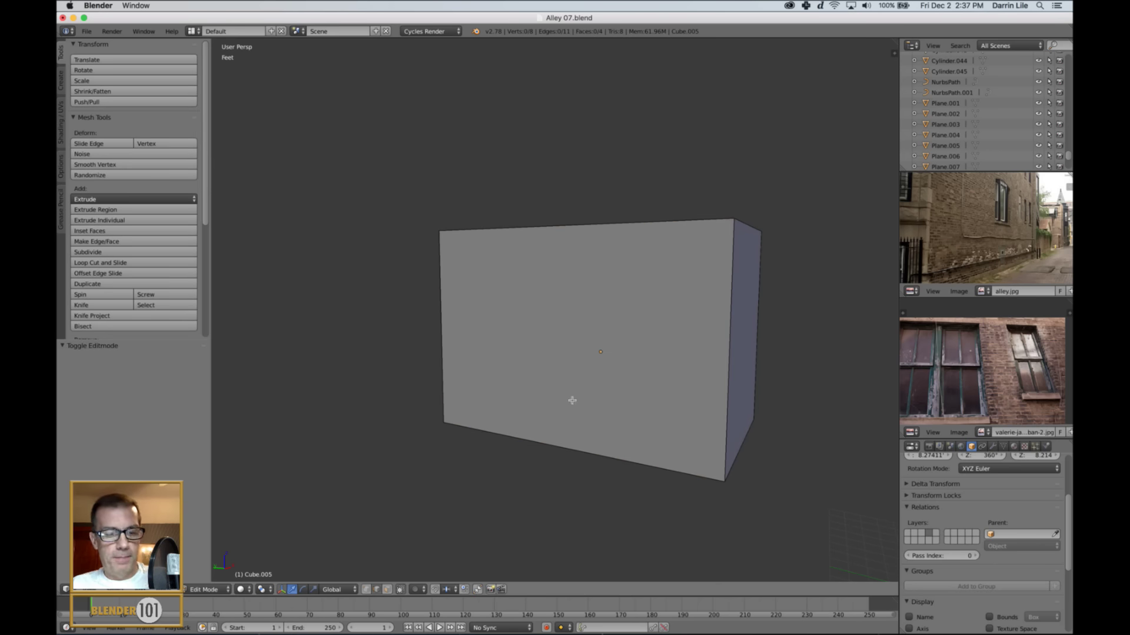
{"action": "key", "text": "ctrl+r"}
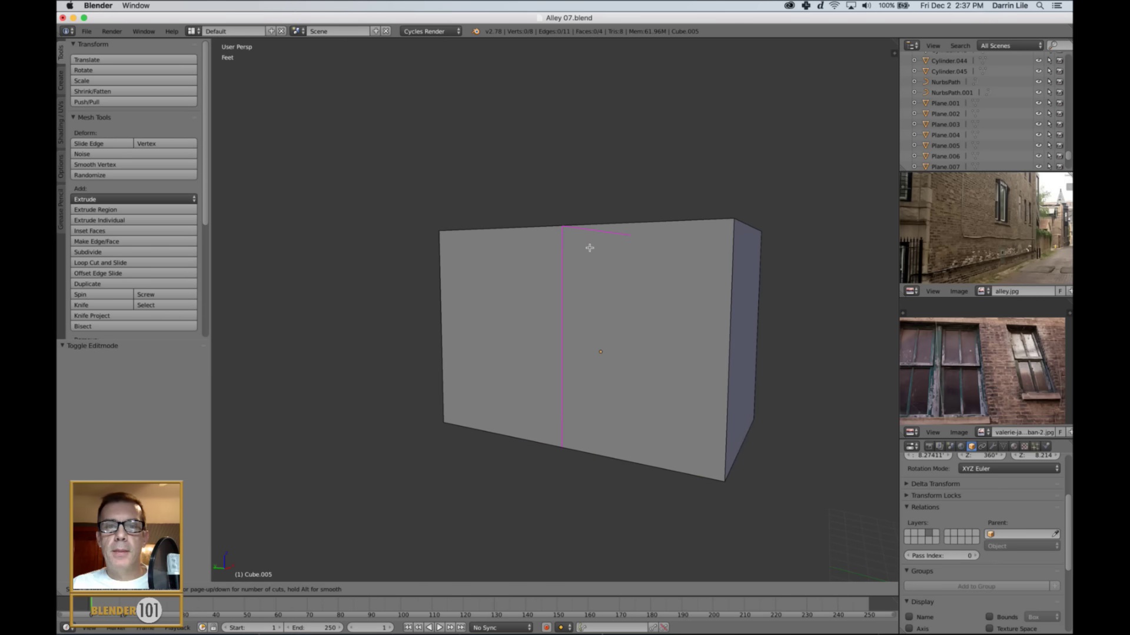
{"action": "scroll", "coordinate": [590, 247], "scroll_direction": "up", "scroll_amount": 1}
{"action": "left_click", "coordinate": [589, 250]}
{"action": "right_click", "coordinate": [589, 250]}
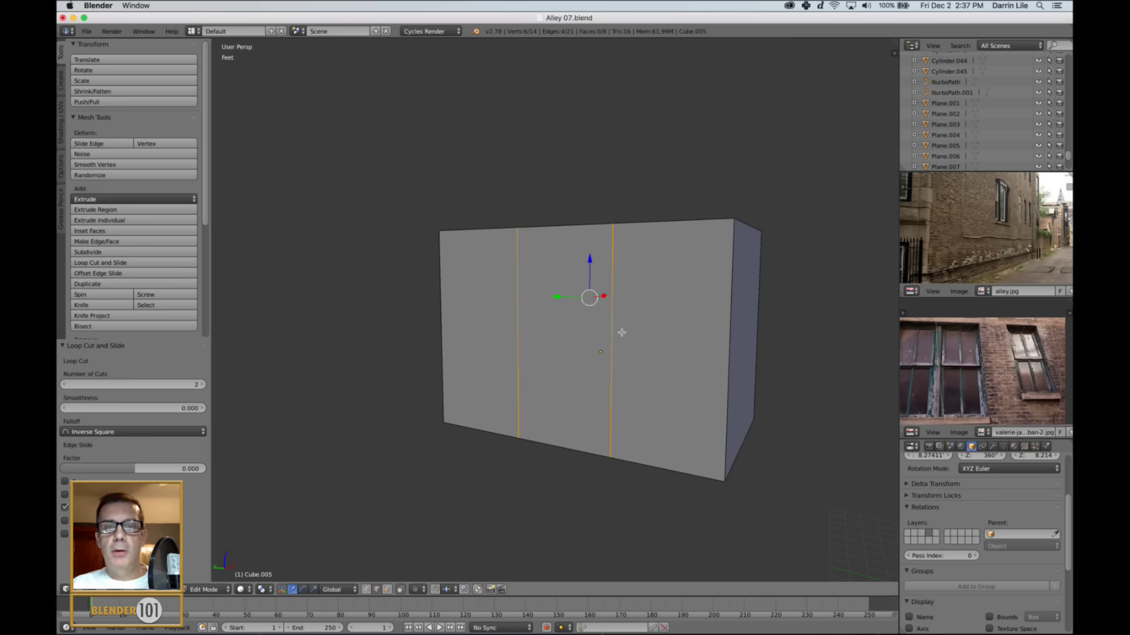
- Move the two vertical loops about 5.8' along Y and scale them closer together on Y to about 0.49
{"action": "middle_click_drag", "start_coordinate": [629, 336], "coordinate": [561, 327]}
{"action": "key", "text": "g"}
{"action": "key", "text": "y"}
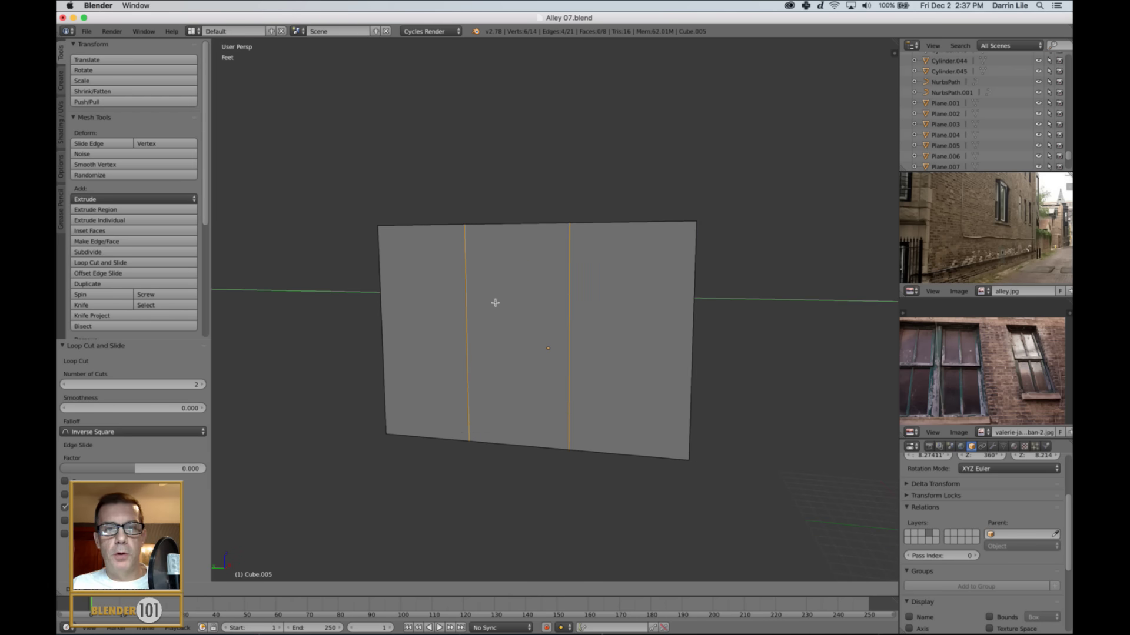
{"action": "left_click", "coordinate": [456, 305]}
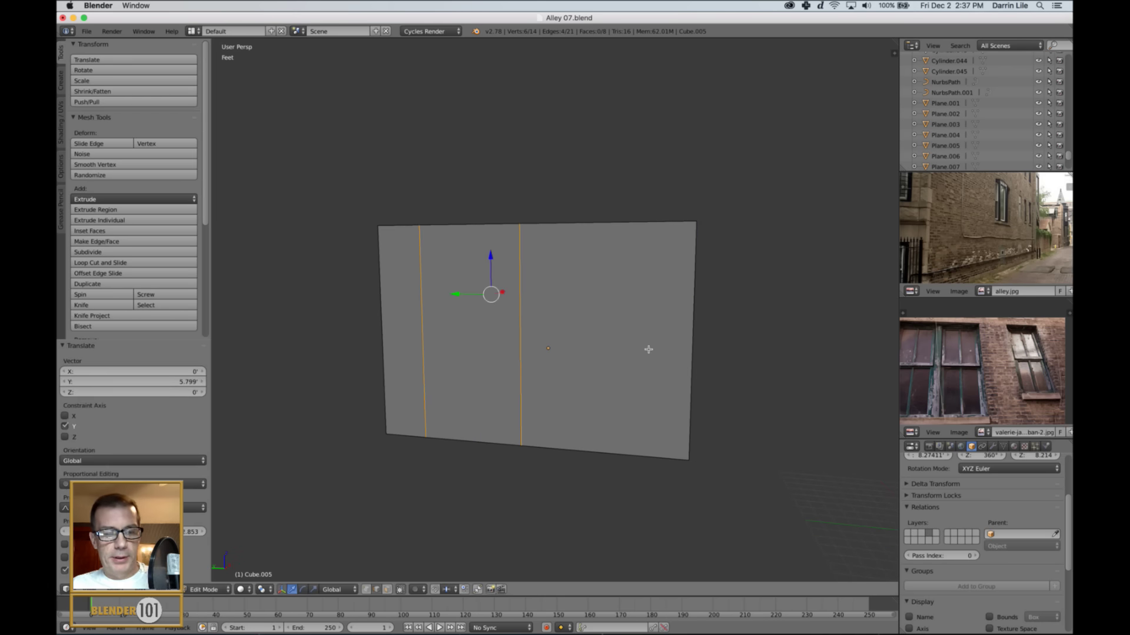
{"action": "key", "text": "g"}
{"action": "key", "text": "y"}
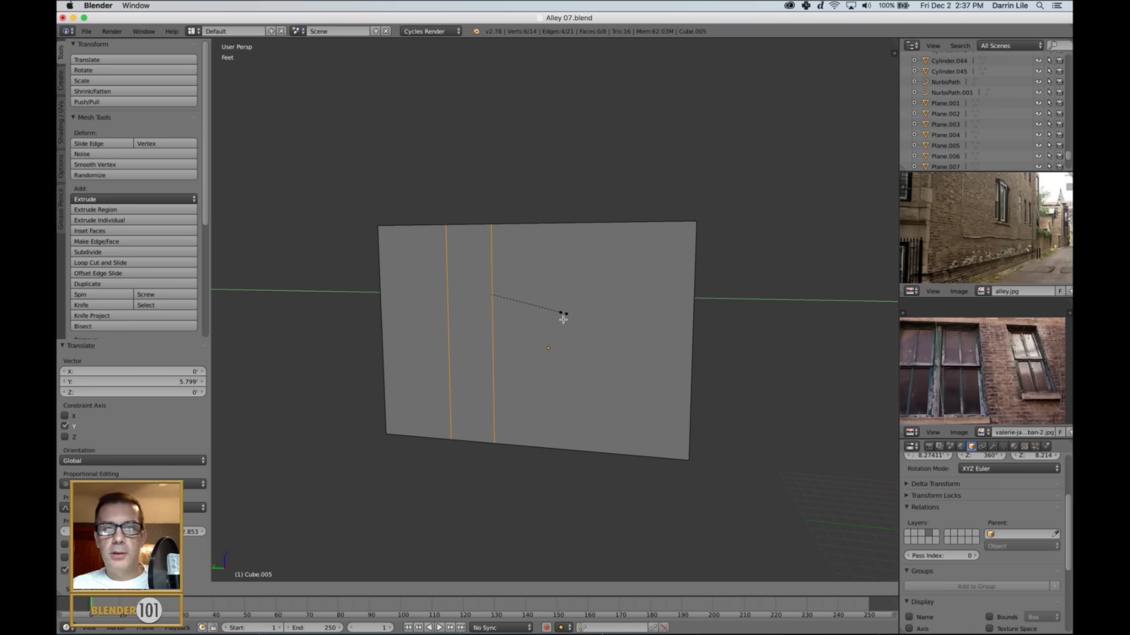
{"action": "left_click", "coordinate": [567, 324]}
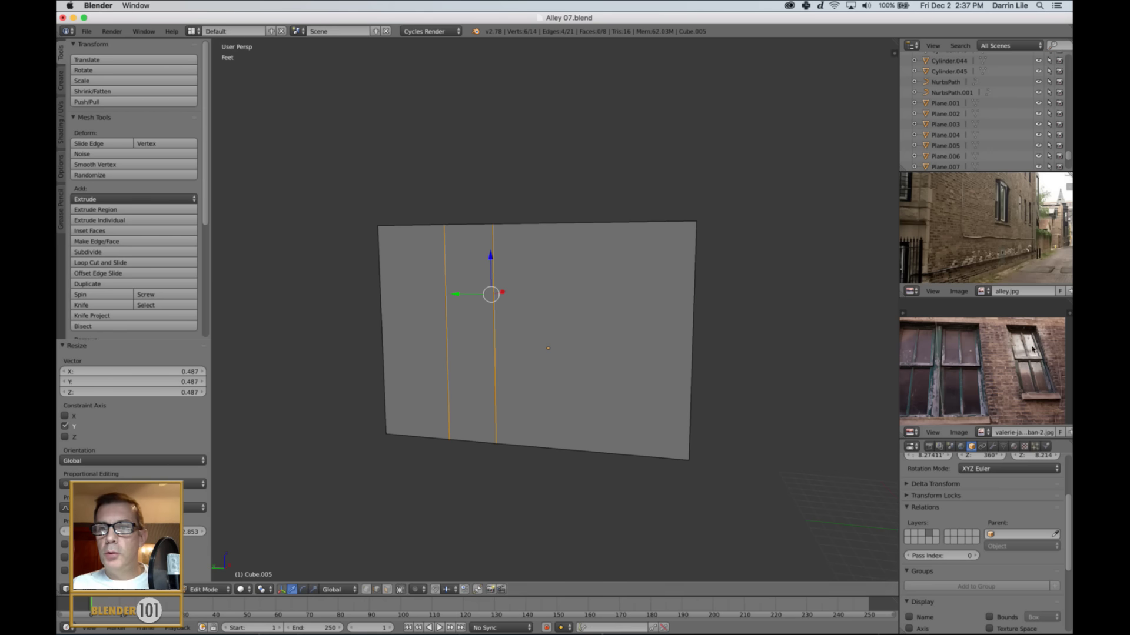
- Show all layers in a right orthographic wireframe view and compare the vertical loops with the surrounding buildings and poles
{"action": "middle_click_drag", "start_coordinate": [505, 307], "coordinate": [527, 336], "text": "shift"}
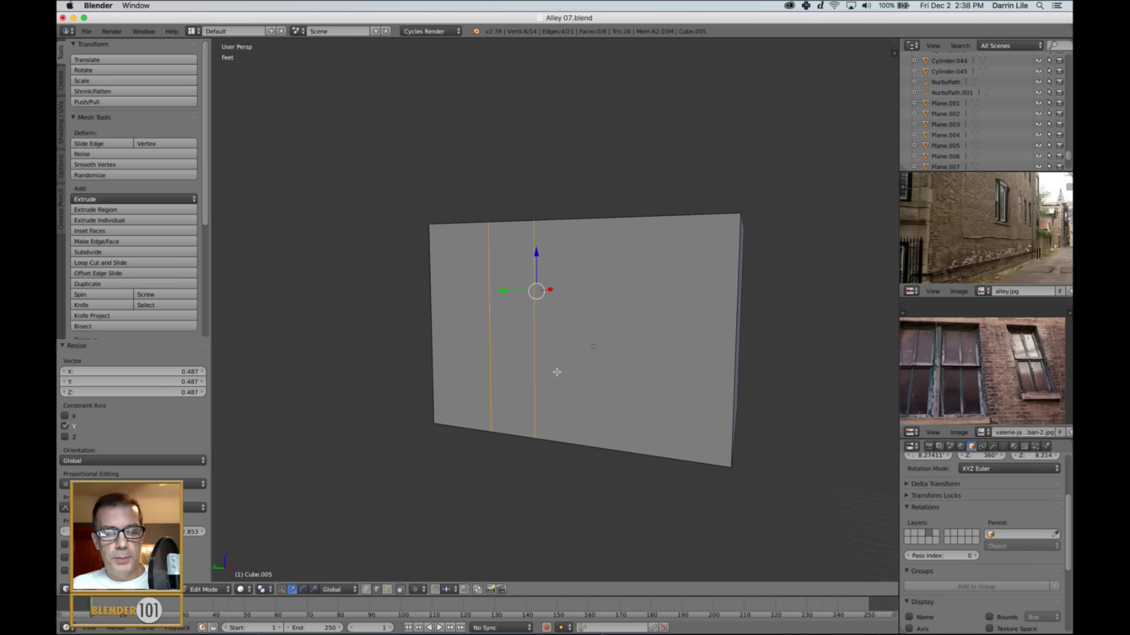
{"action": "middle_click_drag", "start_coordinate": [556, 372], "coordinate": [499, 374]}
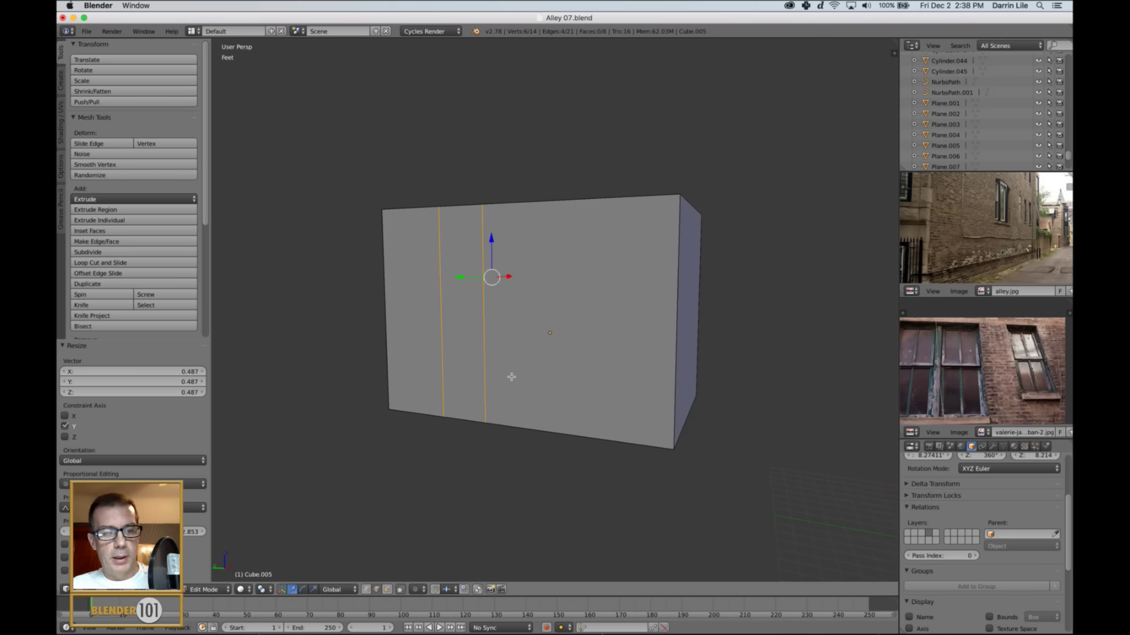
{"action": "key", "text": "grave"}
{"action": "scroll", "coordinate": [511, 378], "scroll_direction": "down", "scroll_amount": 4}
{"action": "middle_click_drag", "start_coordinate": [610, 383], "coordinate": [625, 388]}
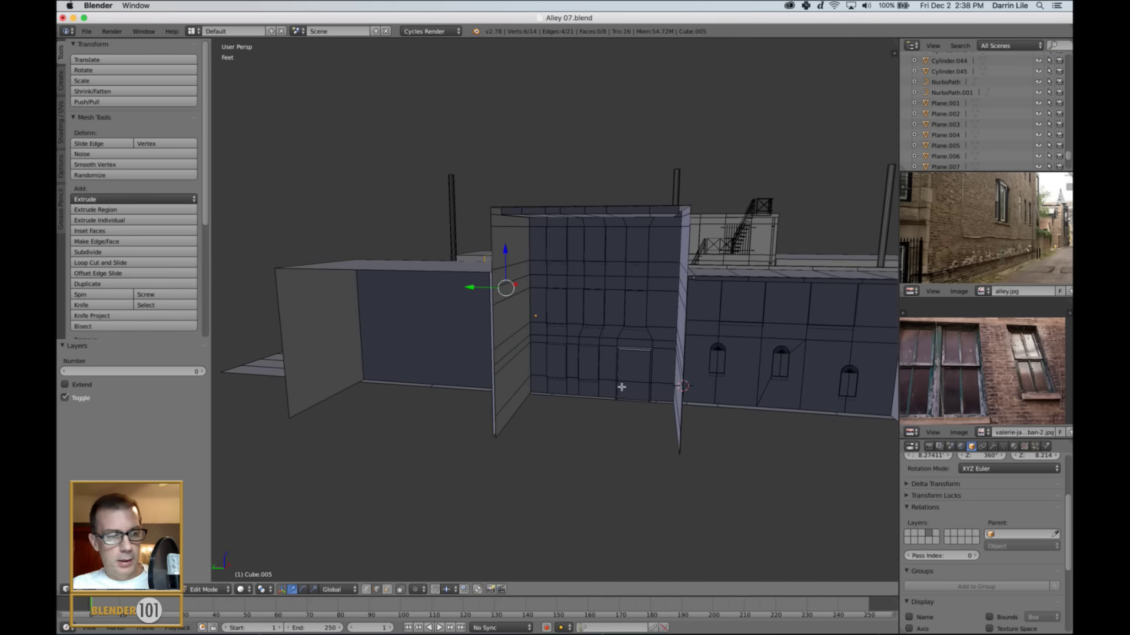
{"action": "key", "text": "KP_3"}
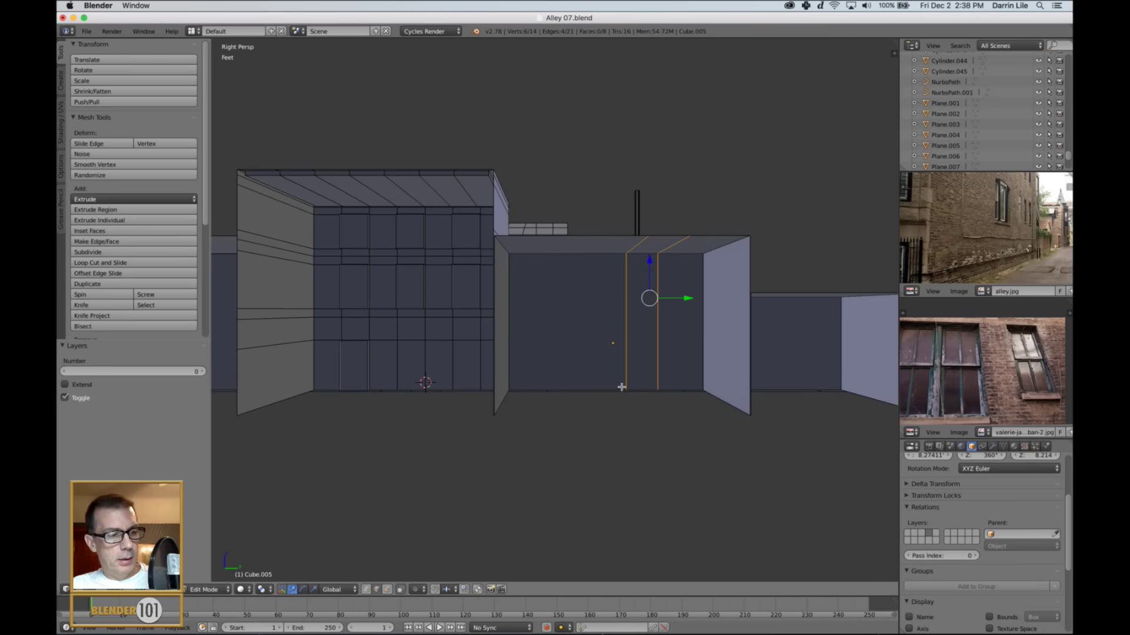
{"action": "key", "text": "KP_5"}
{"action": "key", "text": "z"}
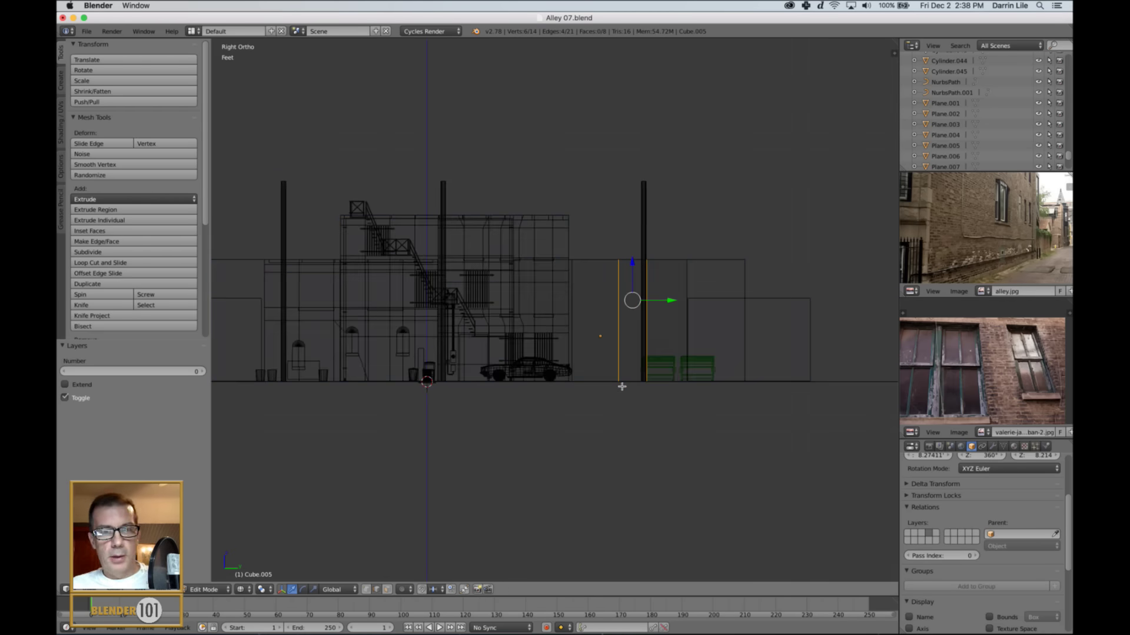
{"action": "scroll", "coordinate": [621, 387], "scroll_direction": "up", "scroll_amount": 3}
{"action": "scroll", "coordinate": [636, 397], "scroll_direction": "down", "scroll_amount": 1}
{"action": "mouse_move", "coordinate": [636, 398]}
{"action": "middle_mouse_down", "text": "shift"}
{"action": "mouse_move", "coordinate": [683, 358]}
{"action": "mouse_move", "coordinate": [696, 391]}
{"action": "mouse_move", "coordinate": [627, 384]}
{"action": "middle_mouse_up", "text": "shift"}
{"action": "scroll", "coordinate": [565, 258], "scroll_direction": "down", "scroll_amount": 1}
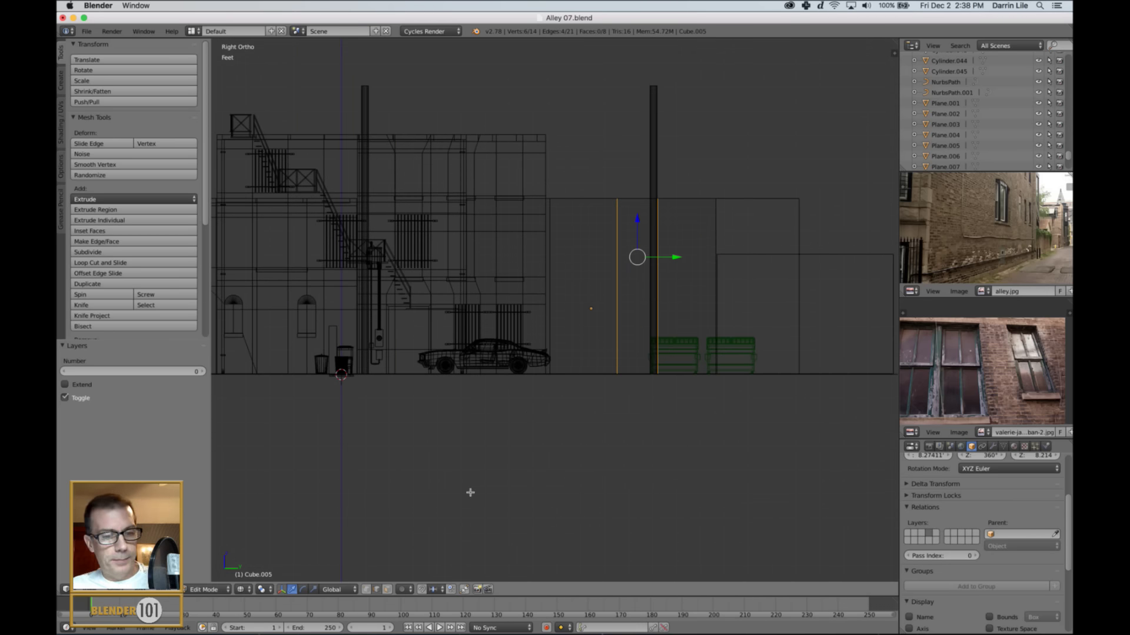
- Leave mesh editing, display only layer 4, and return the building to solid shading in a perspective view
{"action": "key", "text": "Tab"}
{"action": "left_click", "coordinate": [400, 587]}
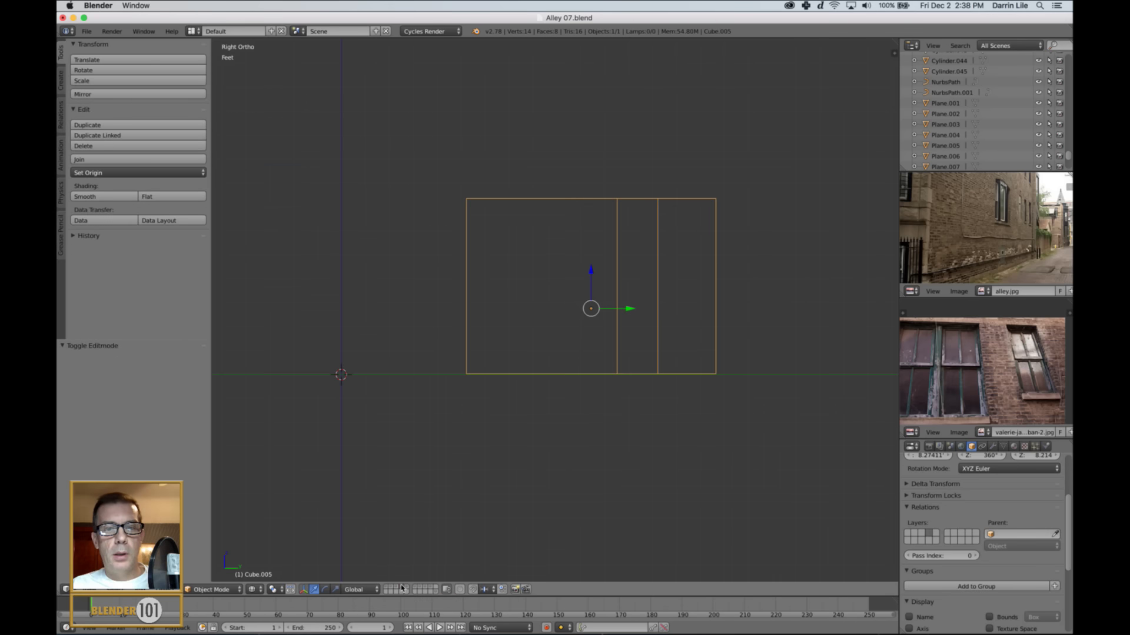
{"action": "key", "text": "z"}
{"action": "mouse_move", "coordinate": [462, 283]}
{"action": "middle_mouse_down"}
{"action": "mouse_move", "coordinate": [532, 314]}
{"action": "mouse_move", "coordinate": [562, 301]}
{"action": "mouse_move", "coordinate": [603, 306]}
{"action": "mouse_move", "coordinate": [582, 327]}
{"action": "mouse_move", "coordinate": [592, 312]}
{"action": "middle_mouse_up"}
{"action": "scroll", "coordinate": [570, 276], "scroll_direction": "up", "scroll_amount": 2}
{"action": "key", "text": "KP_5"}
{"action": "scroll", "coordinate": [590, 304], "scroll_direction": "up", "scroll_amount": 2}
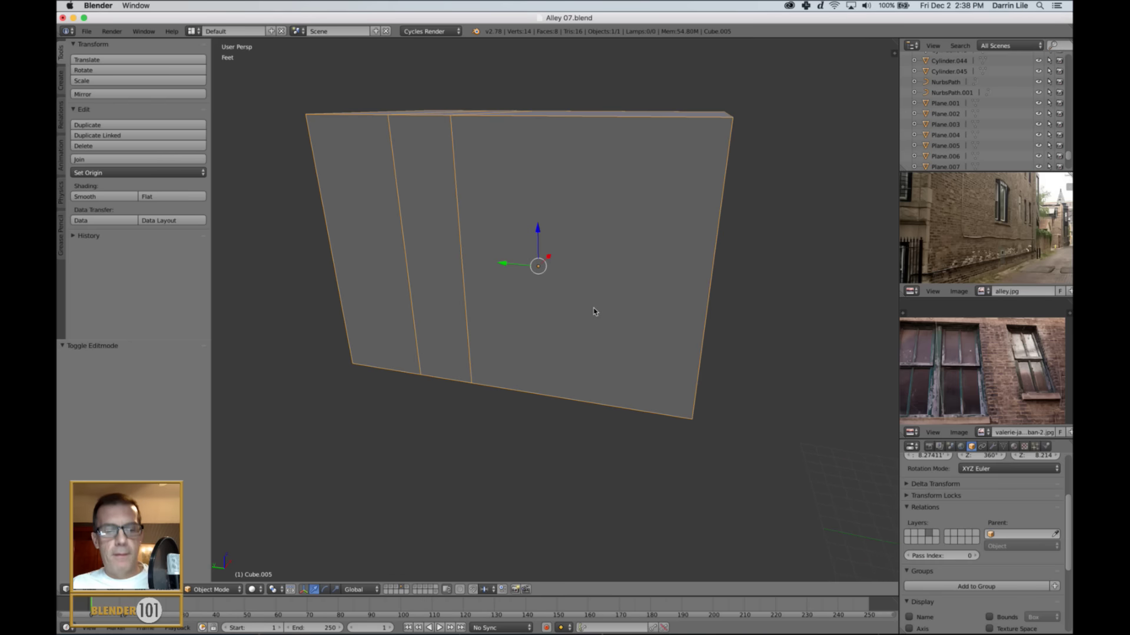
- Add one horizontal loop cut halfway up the building's walls and deselect everything
{"action": "key", "text": "Tab"}
{"action": "key", "text": "ctrl+r"}
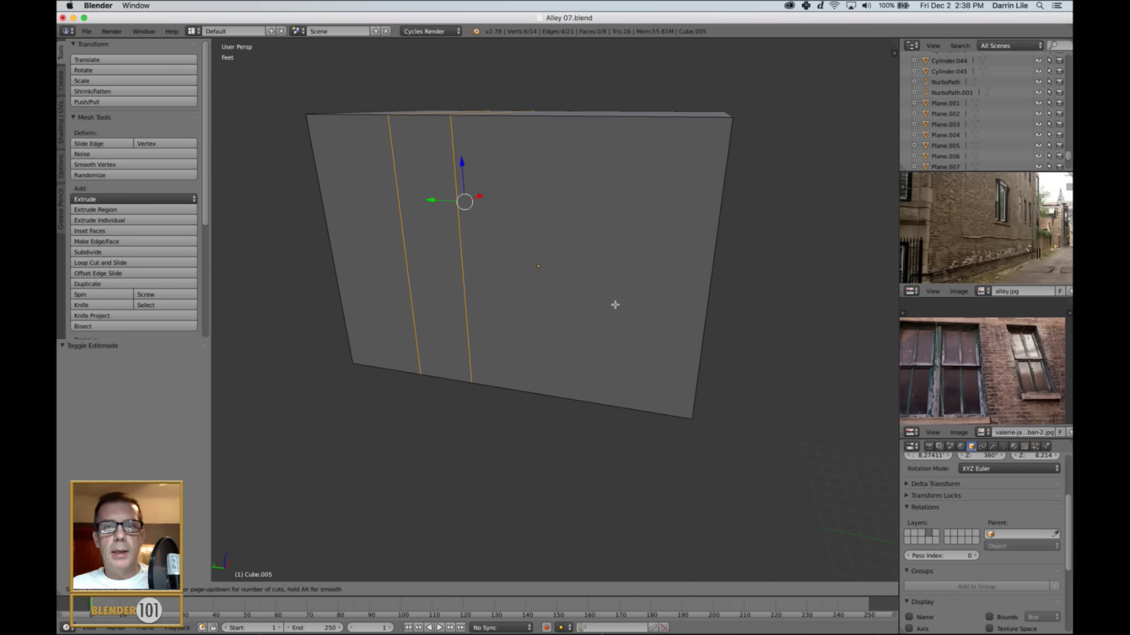
{"action": "double_click", "coordinate": [724, 280]}
{"action": "key", "text": "a"}
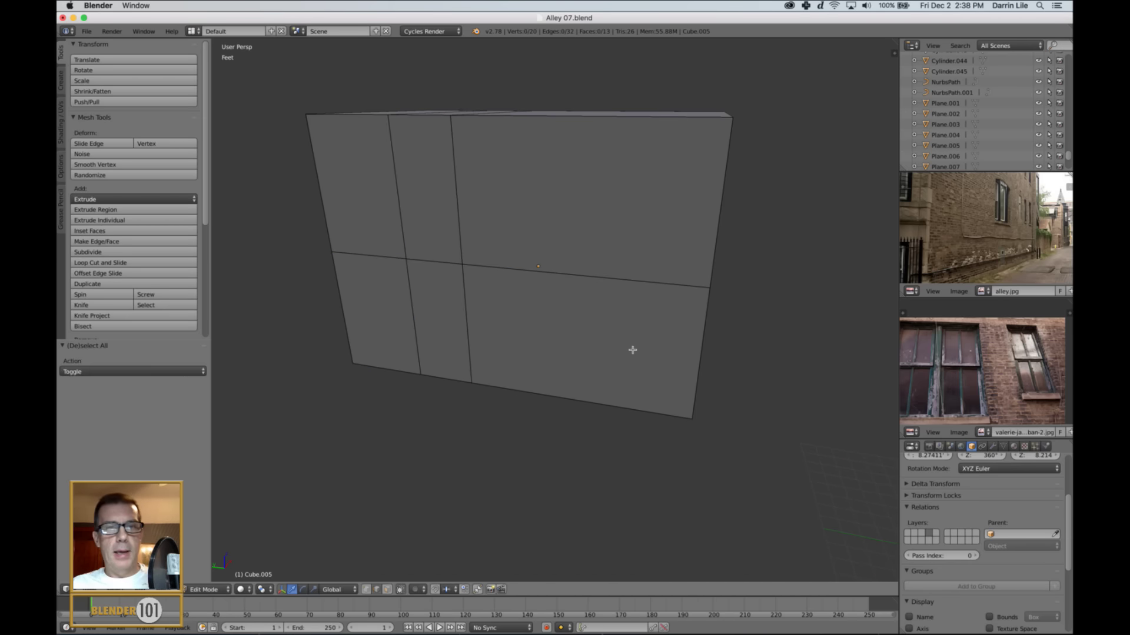
- Add a centred horizontal loop cut in both the upper and lower halves of the building and raise both about 3.5' along Z
{"action": "scroll", "coordinate": [622, 349], "scroll_direction": "down", "scroll_amount": 3}
{"action": "middle_click_drag", "start_coordinate": [615, 353], "coordinate": [646, 351]}
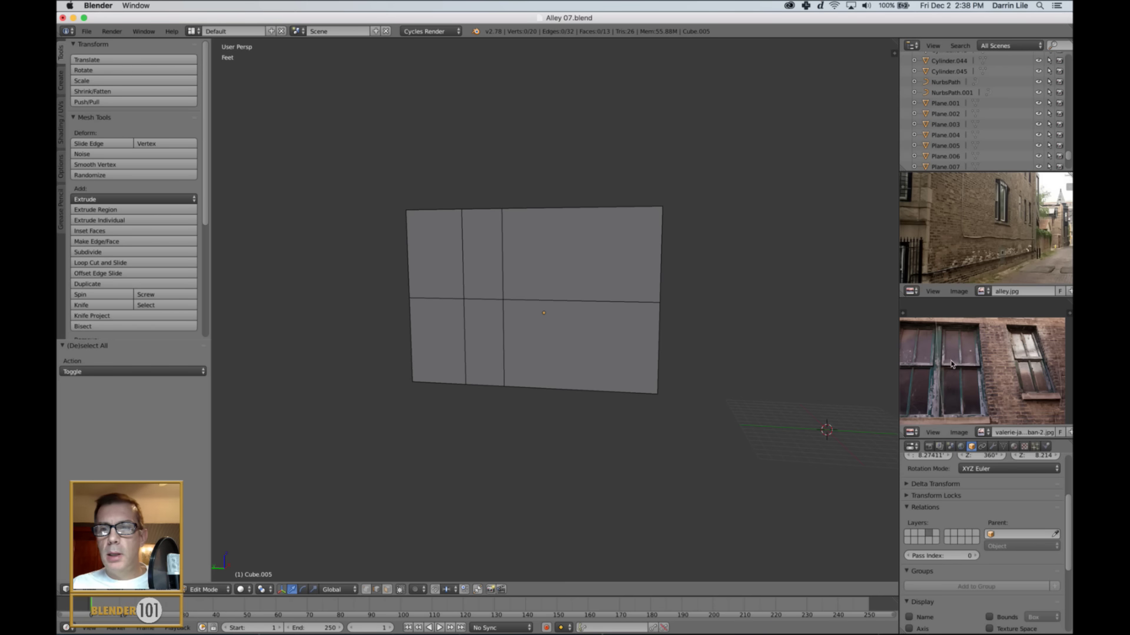
{"action": "middle_click_drag", "start_coordinate": [623, 394], "coordinate": [603, 401], "text": "shift"}
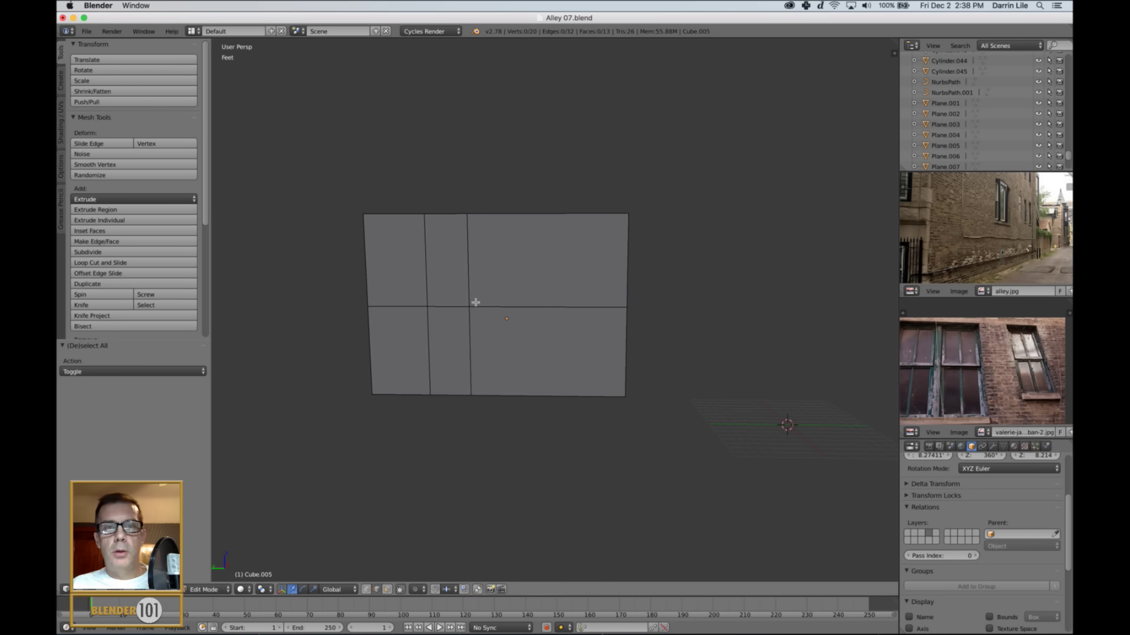
{"action": "key", "text": "ctrl+r"}
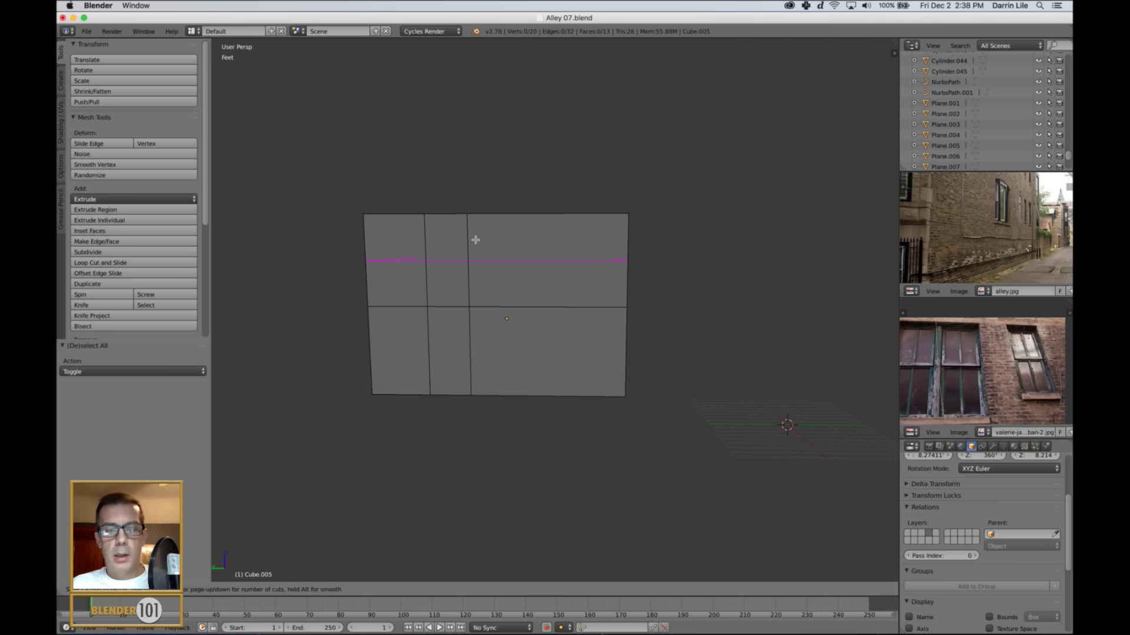
{"action": "left_click", "coordinate": [475, 240]}
{"action": "right_click", "coordinate": [475, 240]}
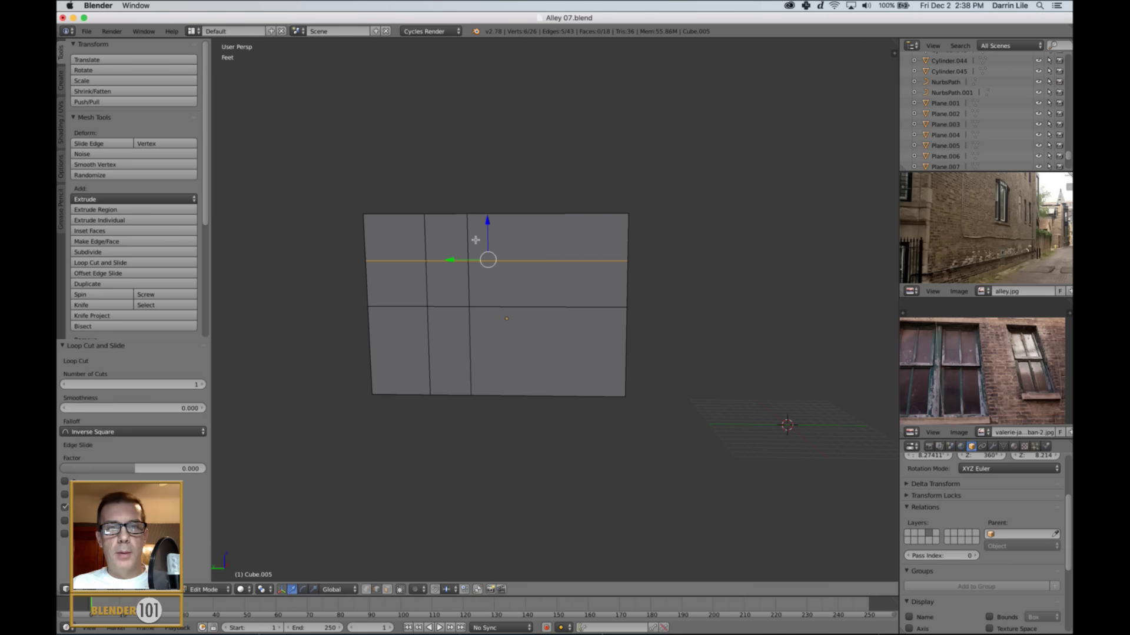
{"action": "key", "text": "ctrl+r"}
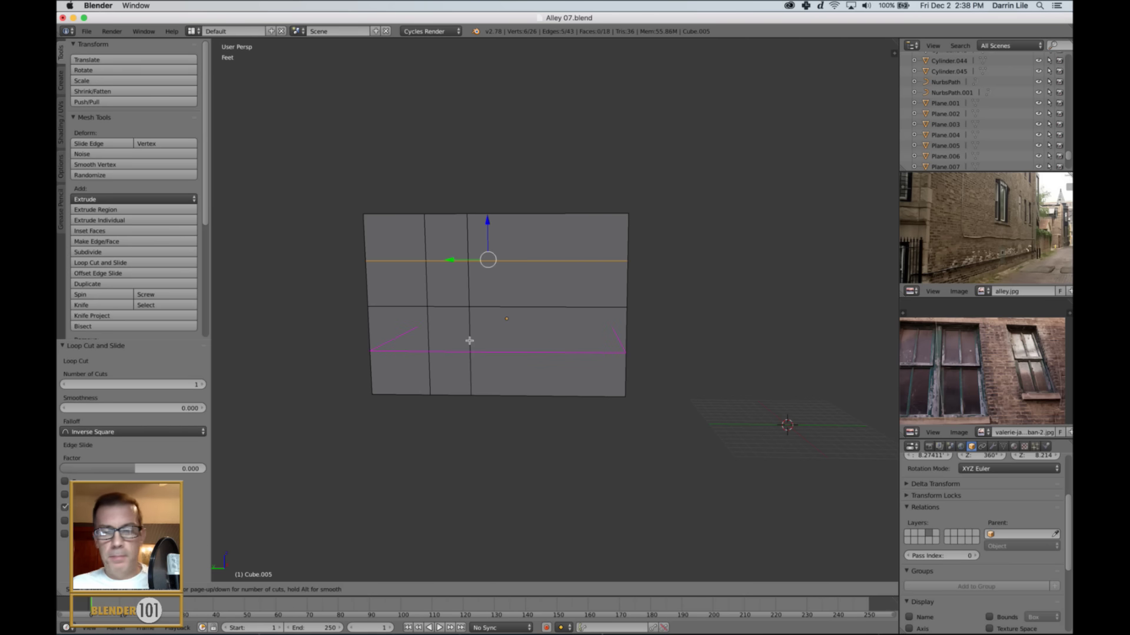
{"action": "left_click", "coordinate": [469, 341]}
{"action": "right_click", "coordinate": [469, 341]}
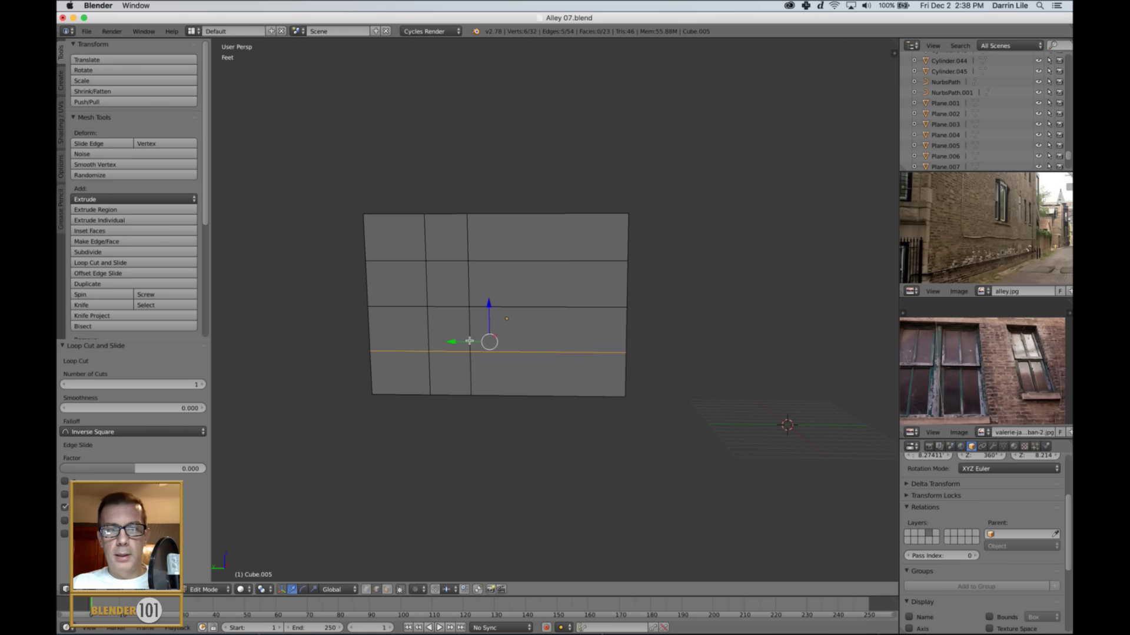
{"action": "right_click", "coordinate": [523, 264], "text": "alt+shift"}
{"action": "left_click_drag", "start_coordinate": [487, 273], "coordinate": [491, 243]}
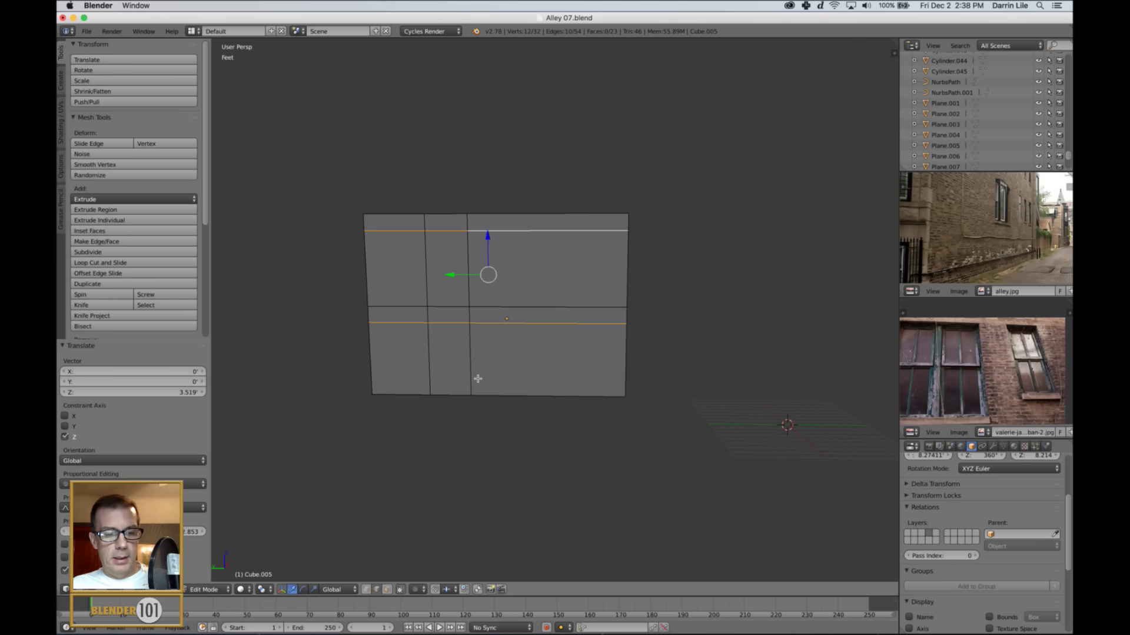
- Add a horizontal loop cut midway through the lowest band and another midway through the tall upper band
{"action": "key", "text": "ctrl+r"}
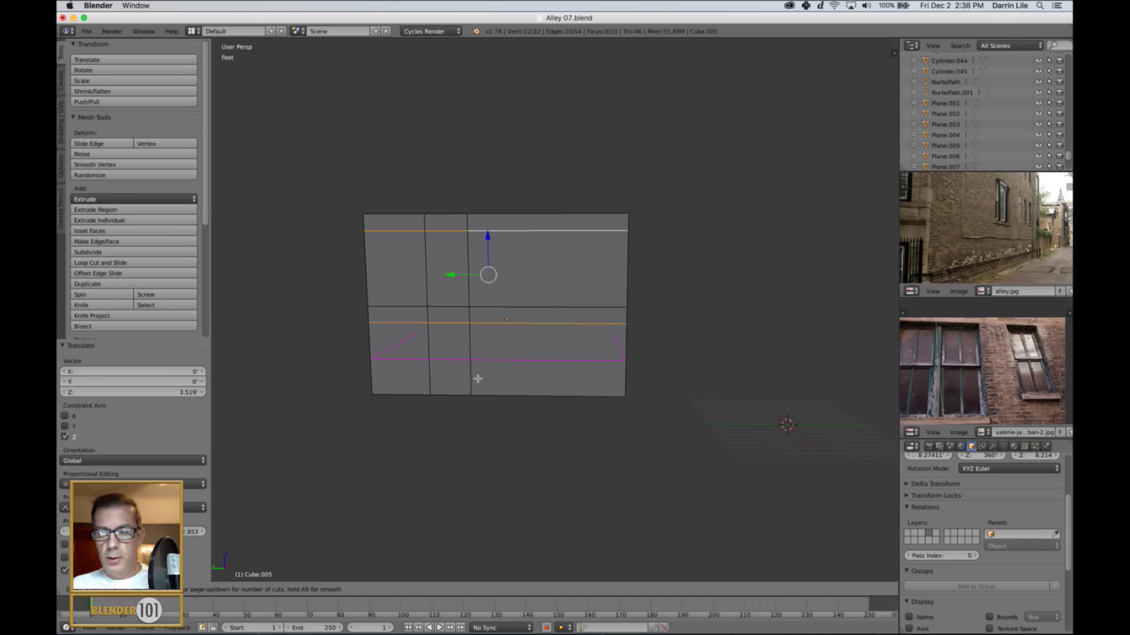
{"action": "double_click", "coordinate": [478, 379]}
{"action": "key", "text": "ctrl+r"}
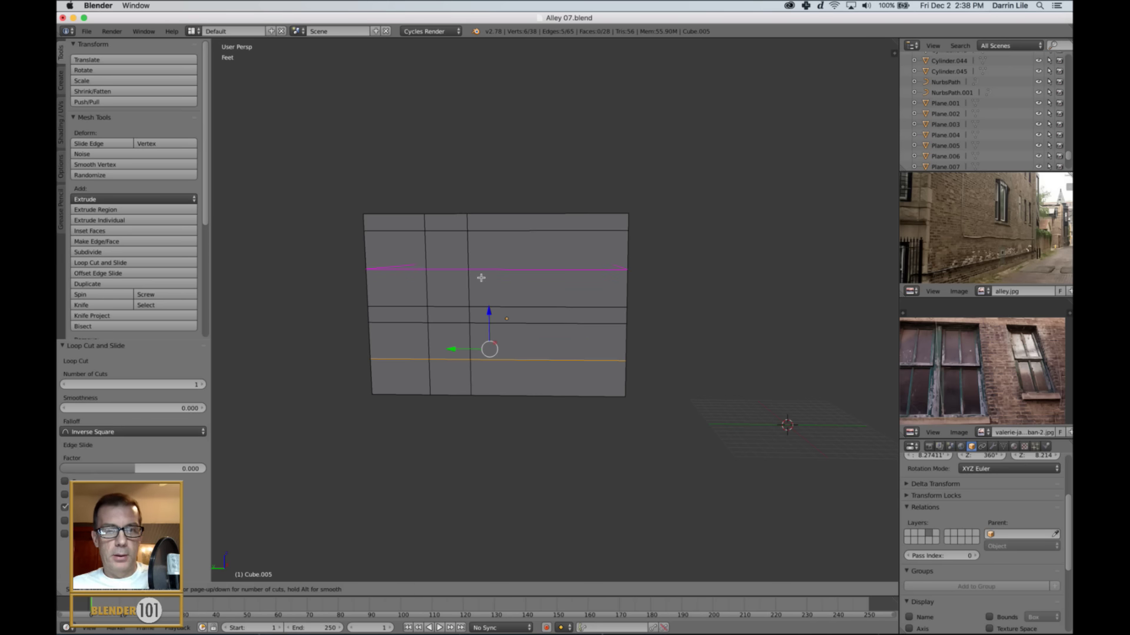
{"action": "double_click", "coordinate": [481, 278]}
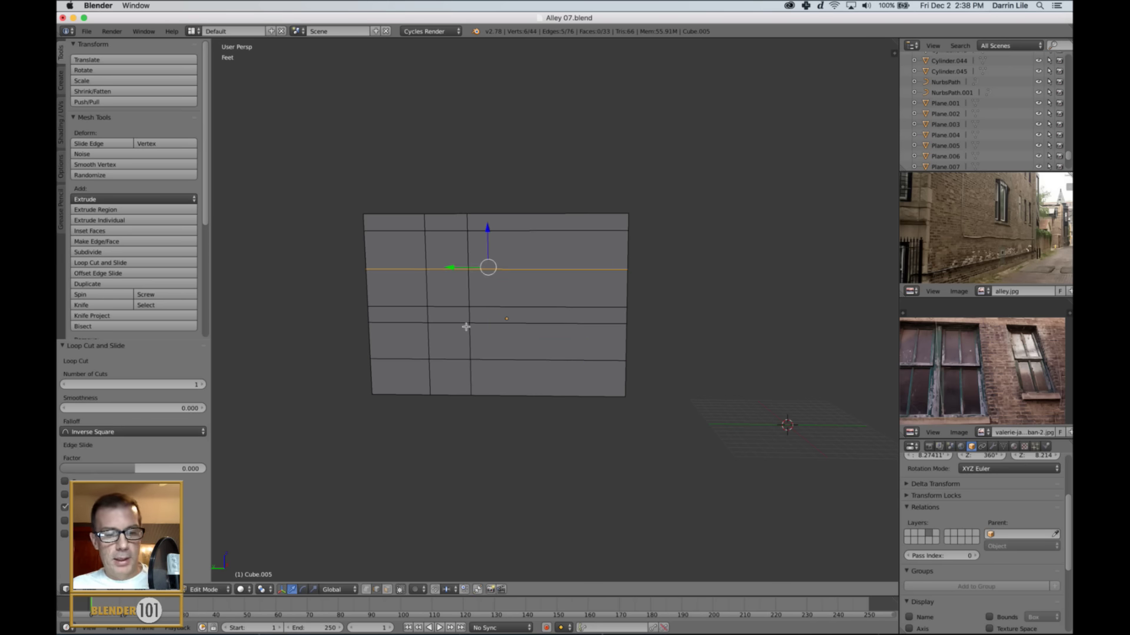
- Select both newest horizontal loops and lower them about 1.9' along Z, plus a slight further nudge down, to form window sill lines
{"action": "right_click", "coordinate": [497, 367], "text": "alt+shift"}
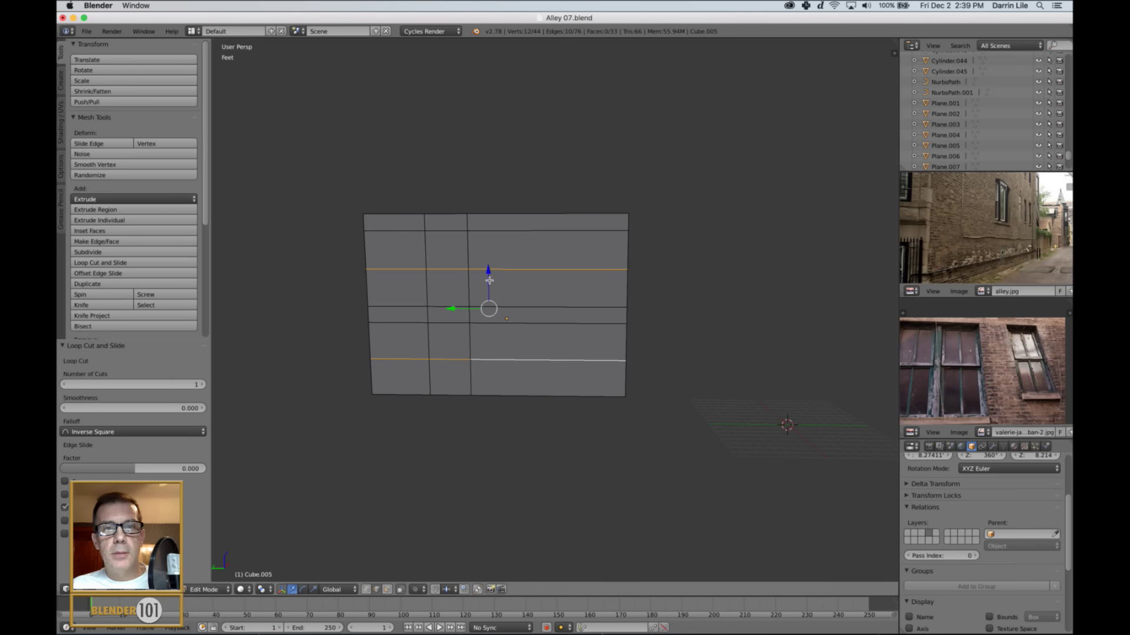
{"action": "key", "text": "g"}
{"action": "key", "text": "z"}
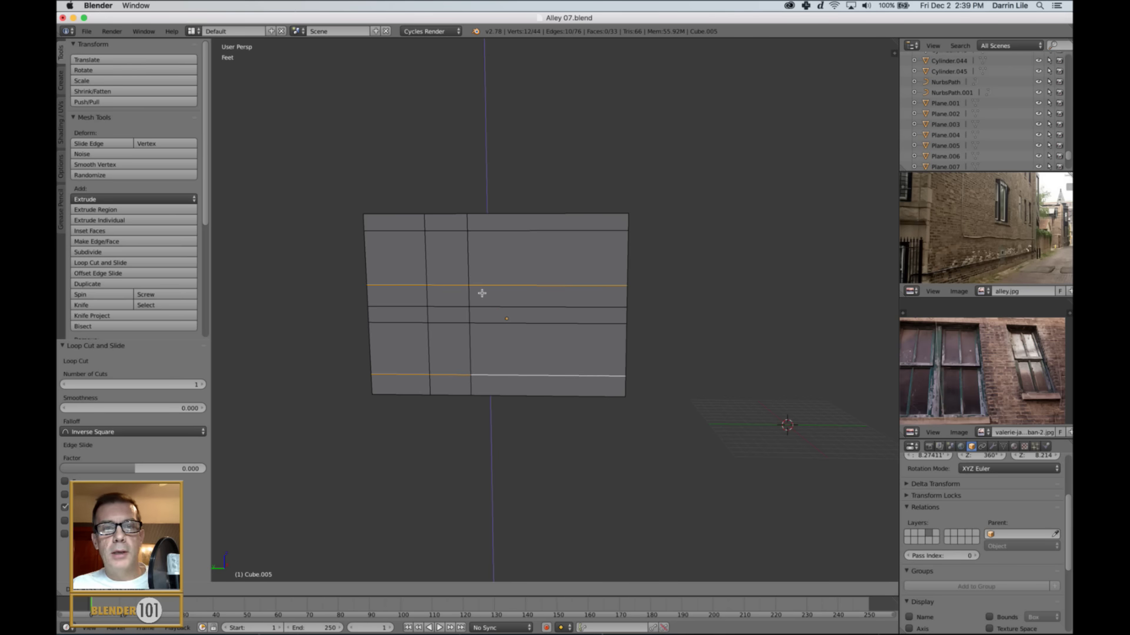
{"action": "left_click", "coordinate": [482, 293]}
{"action": "key", "text": "g"}
{"action": "key", "text": "z"}
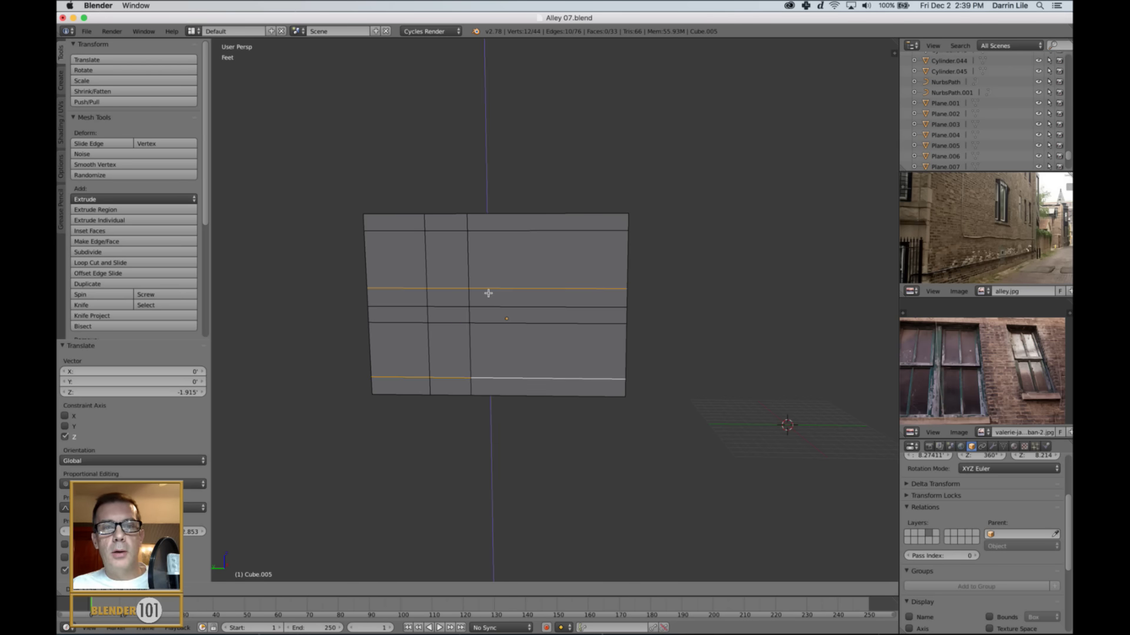
{"action": "left_click", "coordinate": [488, 293]}
- Switch the building's mesh to face selection mode
{"action": "key", "text": "ctrl+Tab"}
{"action": "left_click", "coordinate": [445, 362]}
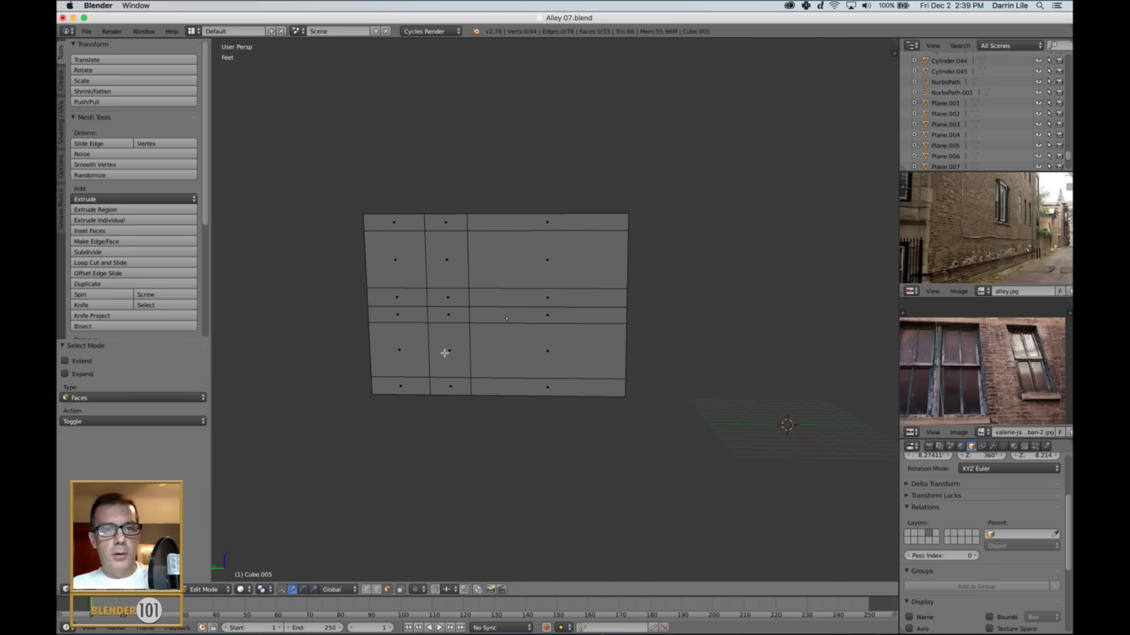
- Select the lower and upper window faces in the building's middle column and inspect their size against the wall
{"action": "right_click", "coordinate": [451, 353]}
{"action": "right_click", "coordinate": [455, 278], "text": "shift"}
{"action": "scroll", "coordinate": [532, 341], "scroll_direction": "up", "scroll_amount": 1}
{"action": "scroll", "coordinate": [532, 340], "scroll_direction": "up", "scroll_amount": 1}
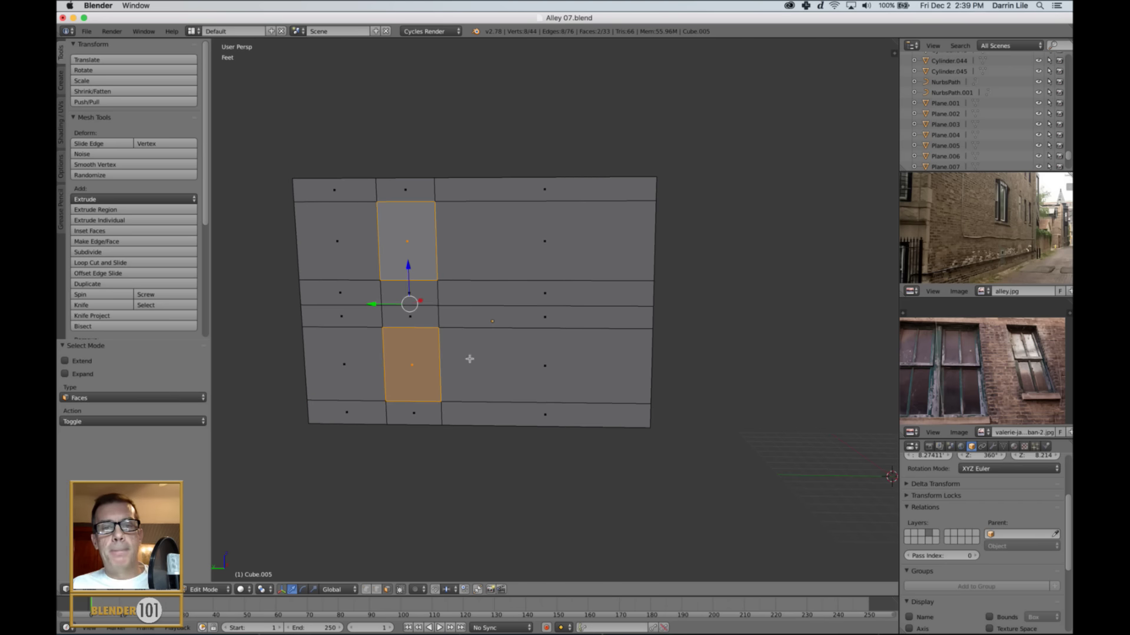
{"action": "middle_click_drag", "start_coordinate": [470, 359], "coordinate": [518, 349]}
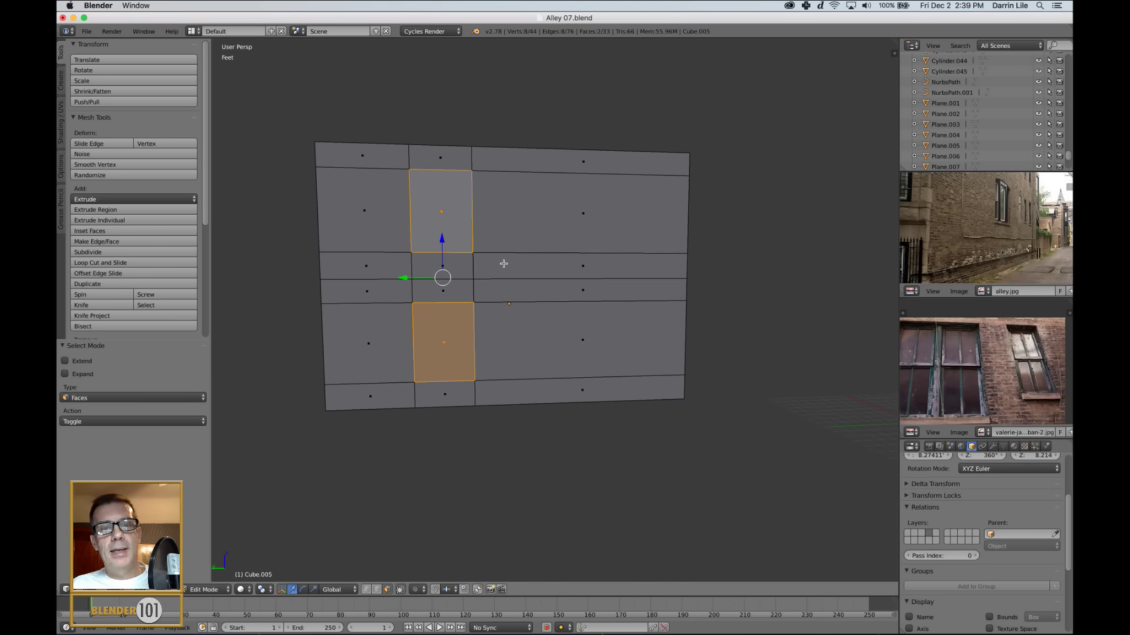
- In edge mode, raise both window sill loops along Z and shift the inner vertical loop about 1.4' along Y to shrink the windows
{"action": "key", "text": "ctrl+Tab"}
{"action": "left_click", "coordinate": [511, 366]}
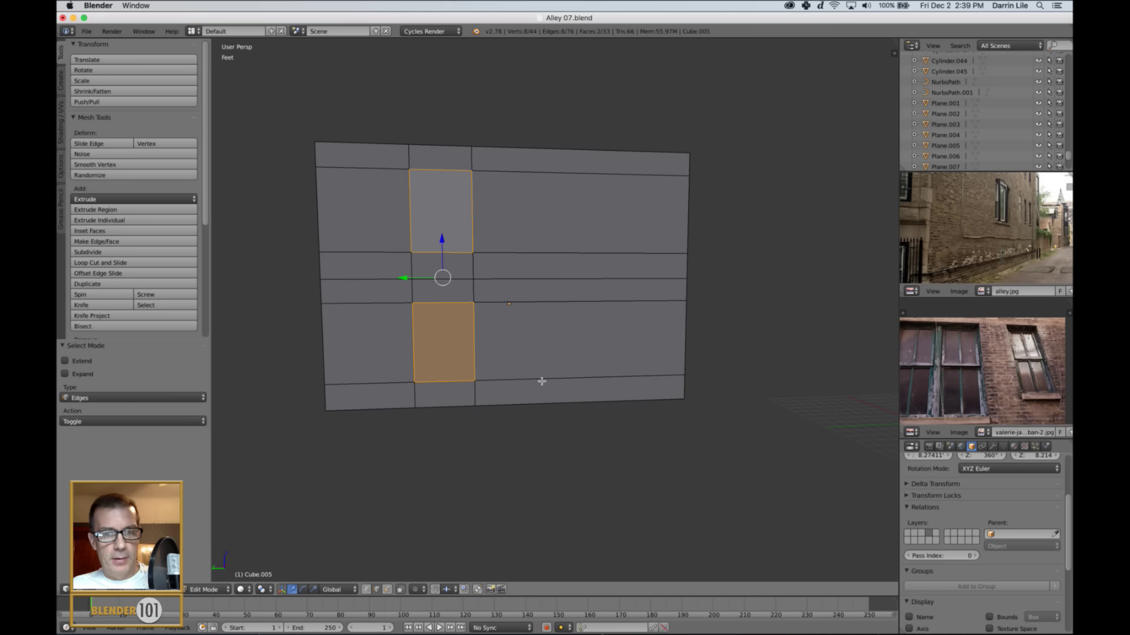
{"action": "right_click", "coordinate": [541, 381], "text": "alt"}
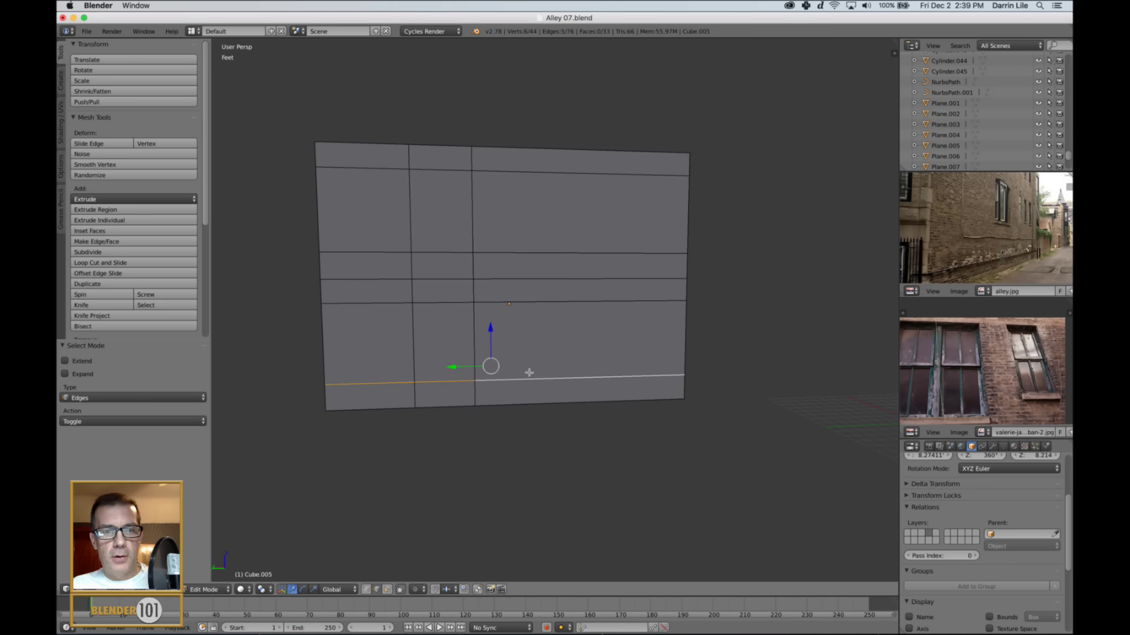
{"action": "right_click", "coordinate": [507, 252], "text": "alt+shift"}
{"action": "left_click_drag", "start_coordinate": [489, 284], "coordinate": [424, 276]}
{"action": "right_click", "coordinate": [468, 200], "text": "alt"}
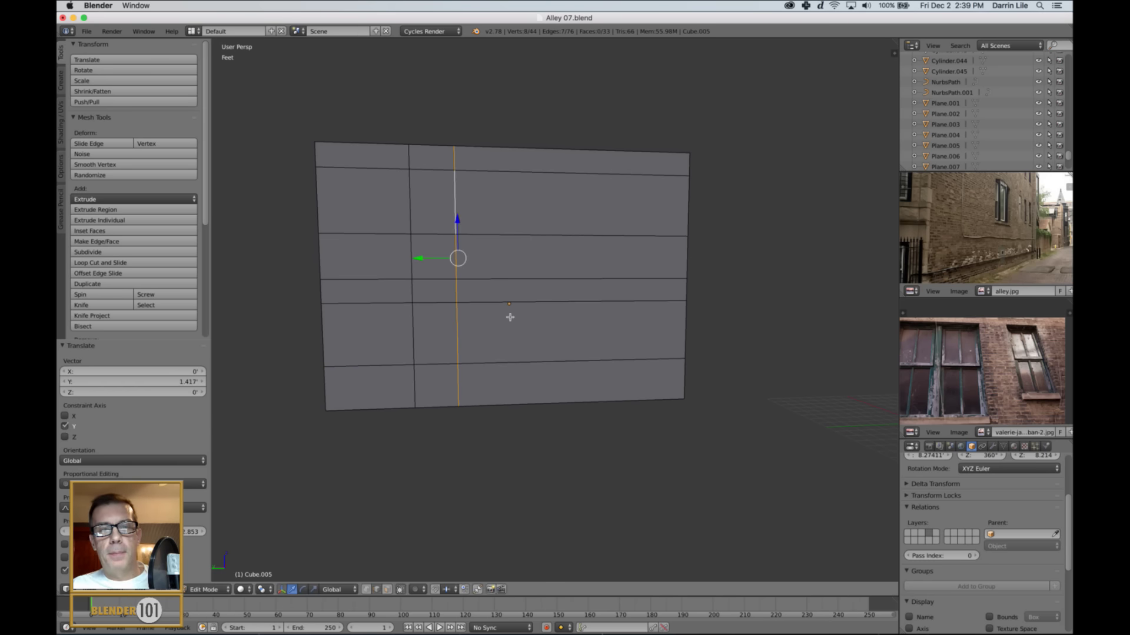
- Move the selected vertical edge loop about -8.6" along Y to make the window faces slightly wider
{"action": "scroll", "coordinate": [510, 317], "scroll_direction": "up", "scroll_amount": 1}
{"action": "middle_click_drag", "start_coordinate": [522, 325], "coordinate": [519, 332], "text": "shift"}
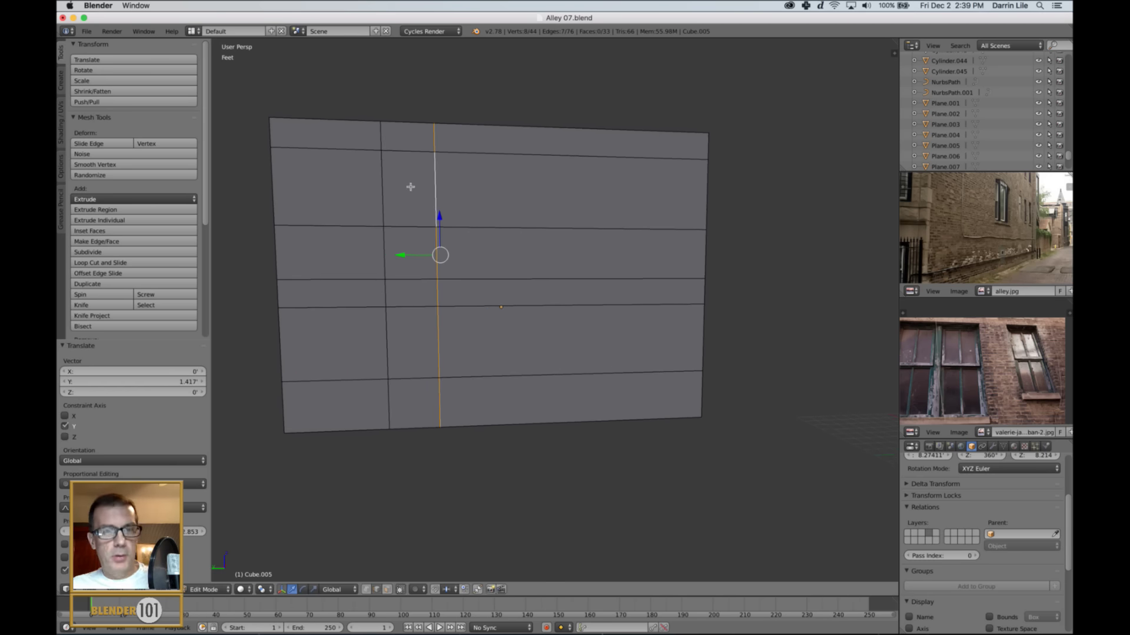
{"action": "middle_click_drag", "start_coordinate": [410, 186], "coordinate": [418, 197]}
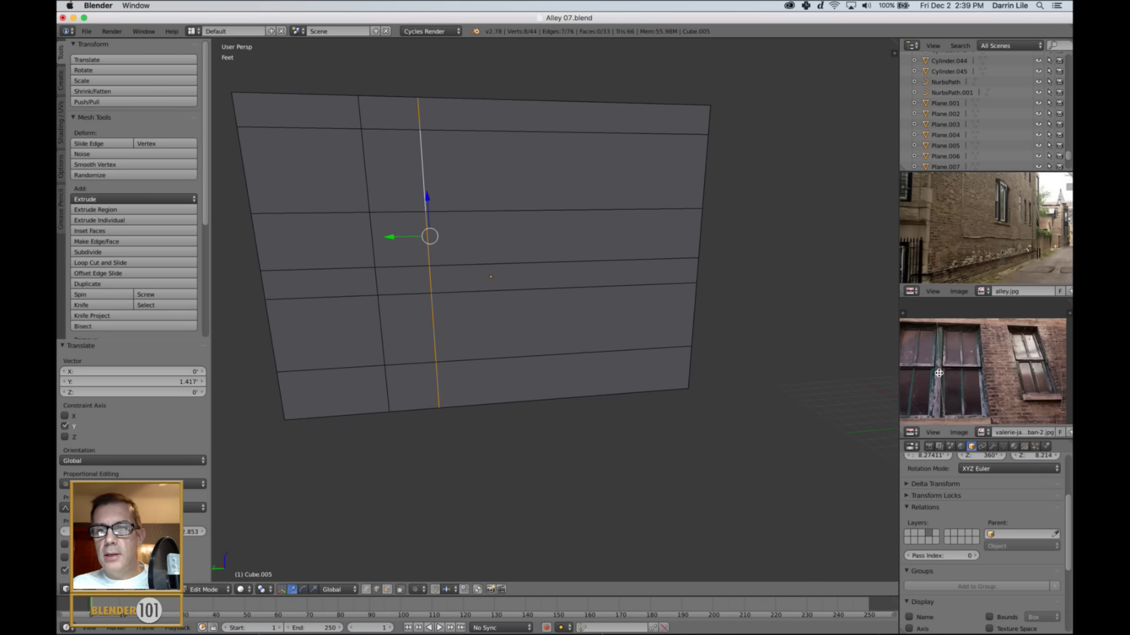
{"action": "scroll", "coordinate": [939, 373], "scroll_direction": "up", "scroll_amount": 1}
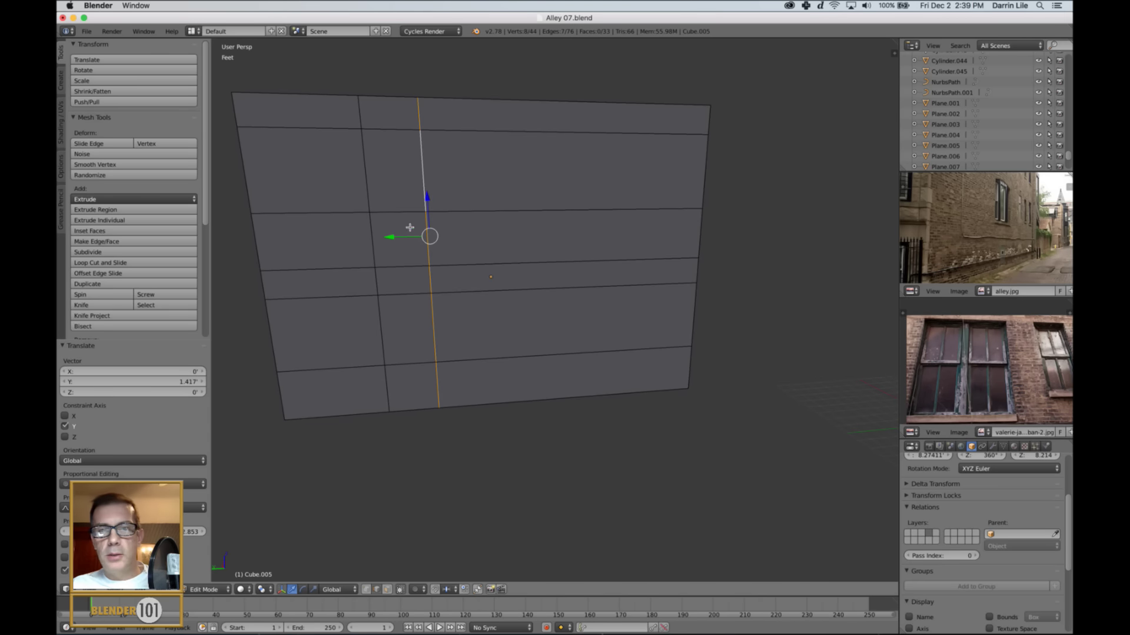
{"action": "left_click_drag", "start_coordinate": [392, 242], "coordinate": [401, 245]}
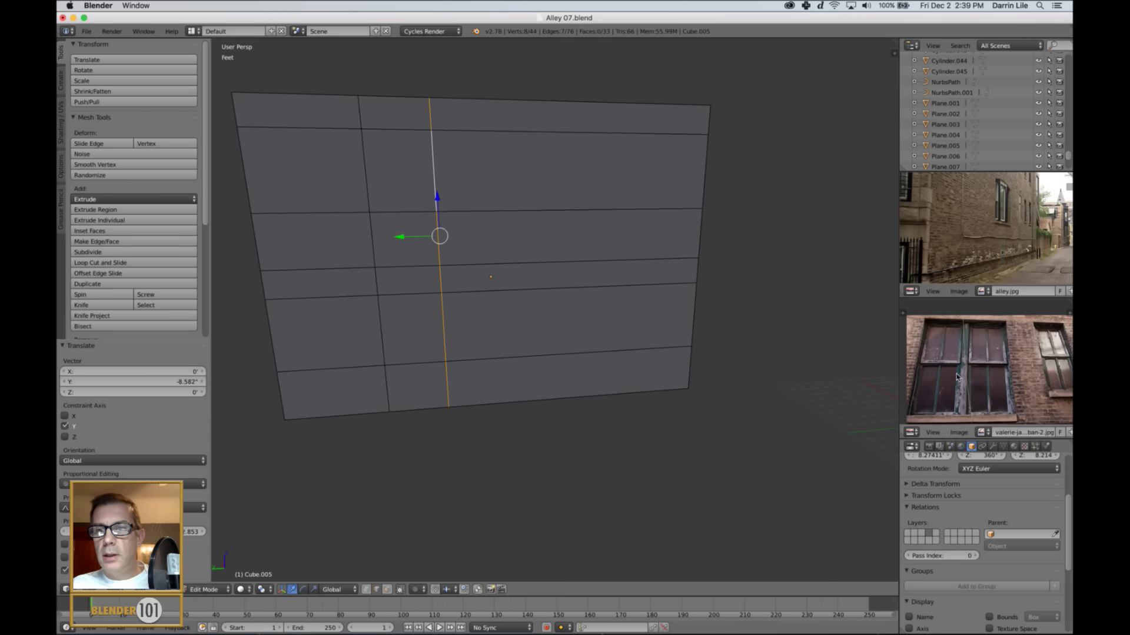
- Examine the double window in the brick wall reference photo, including its frames, panes and sill, at full-window size
{"action": "scroll", "coordinate": [956, 378], "scroll_direction": "up", "scroll_amount": 4}
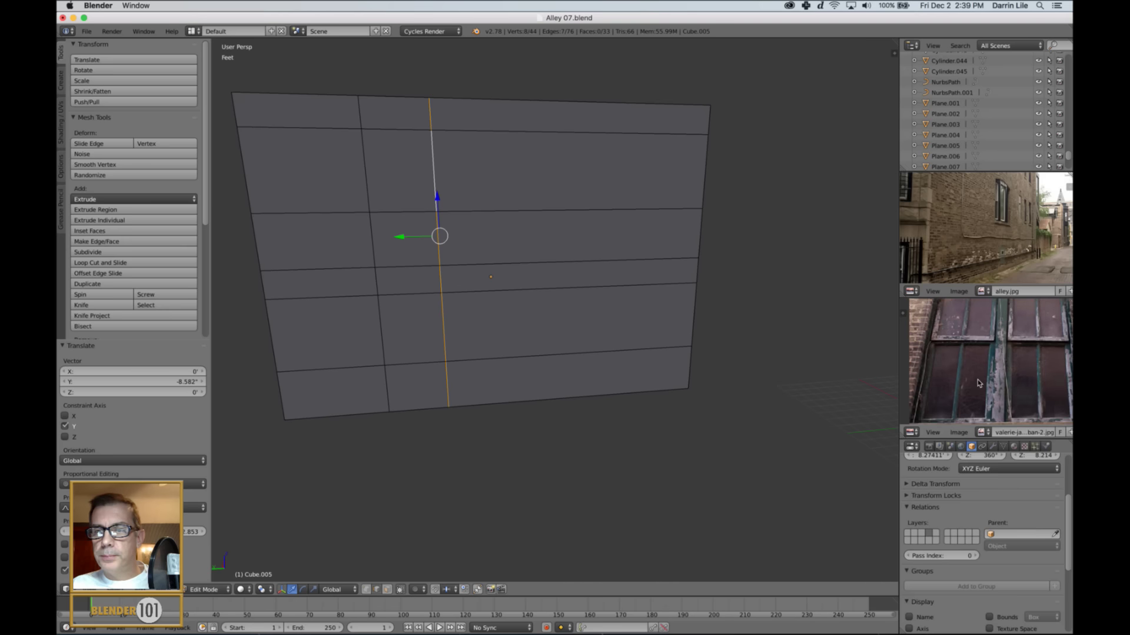
{"action": "scroll", "coordinate": [993, 406], "scroll_direction": "down", "scroll_amount": 2}
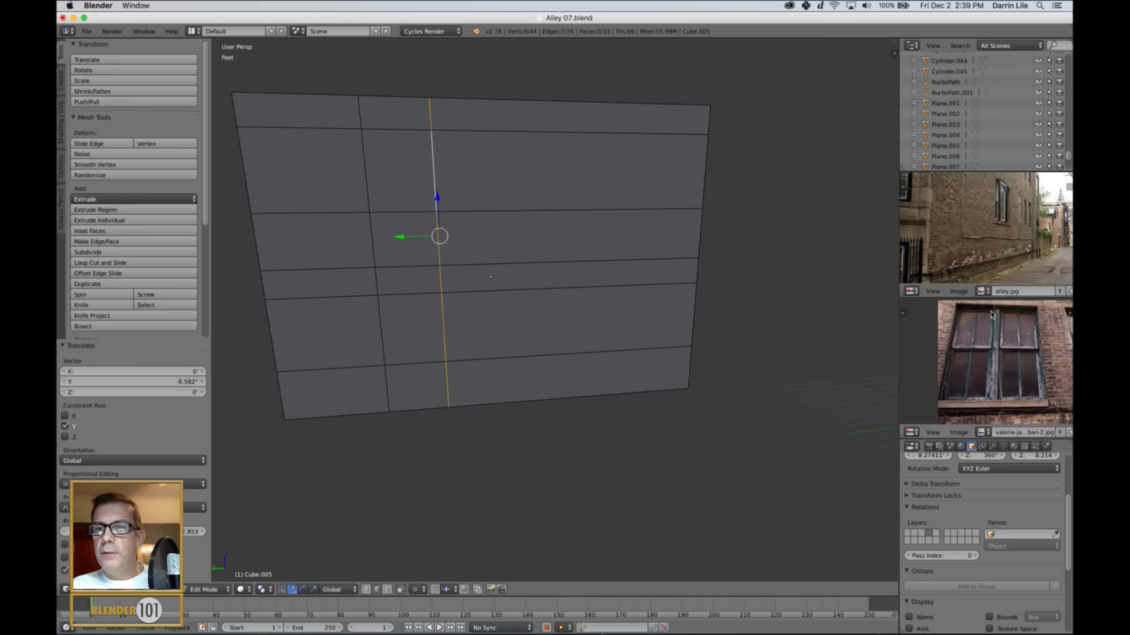
{"action": "scroll", "coordinate": [962, 345], "scroll_direction": "up", "scroll_amount": 1}
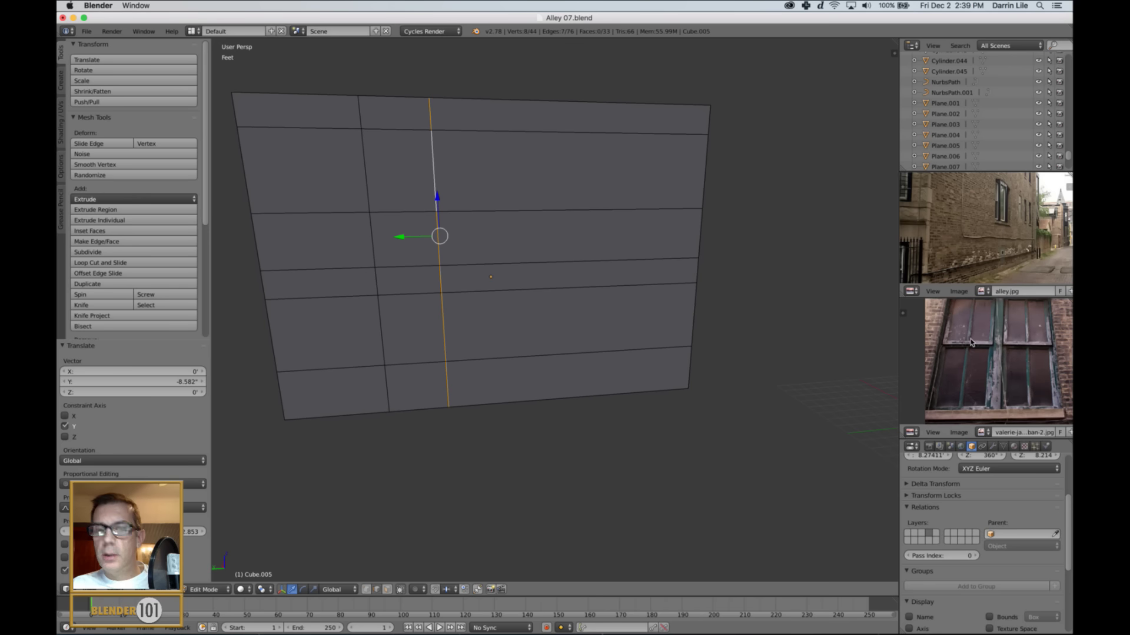
{"action": "key", "text": "shift+space"}
{"action": "scroll", "coordinate": [763, 390], "scroll_direction": "up", "scroll_amount": 4}
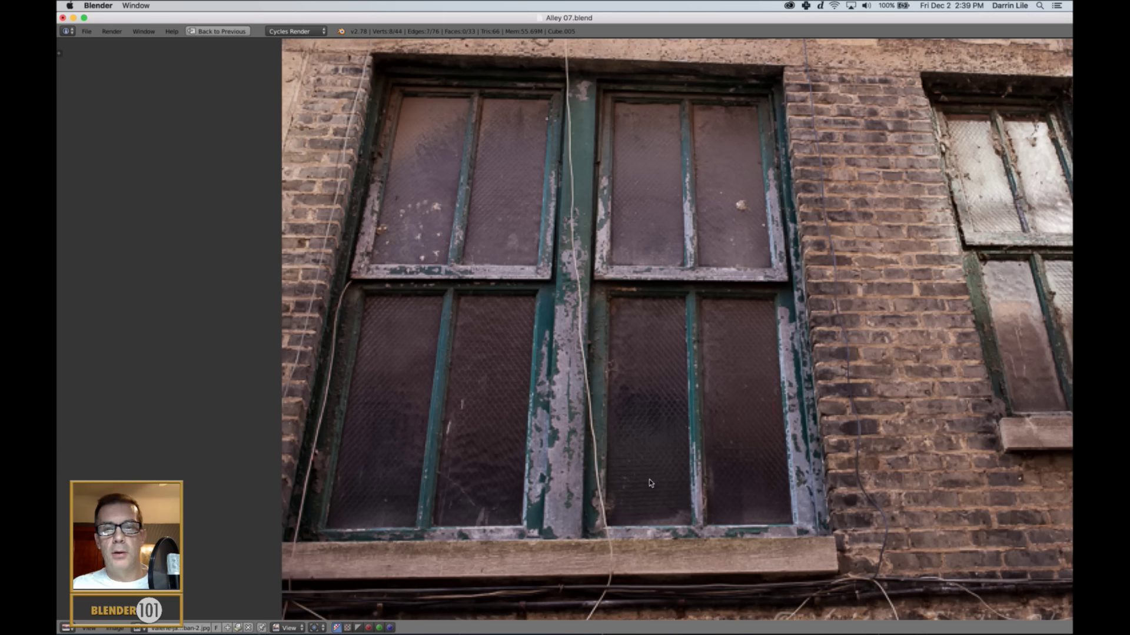
{"action": "scroll", "coordinate": [640, 434], "scroll_direction": "down", "scroll_amount": 2}
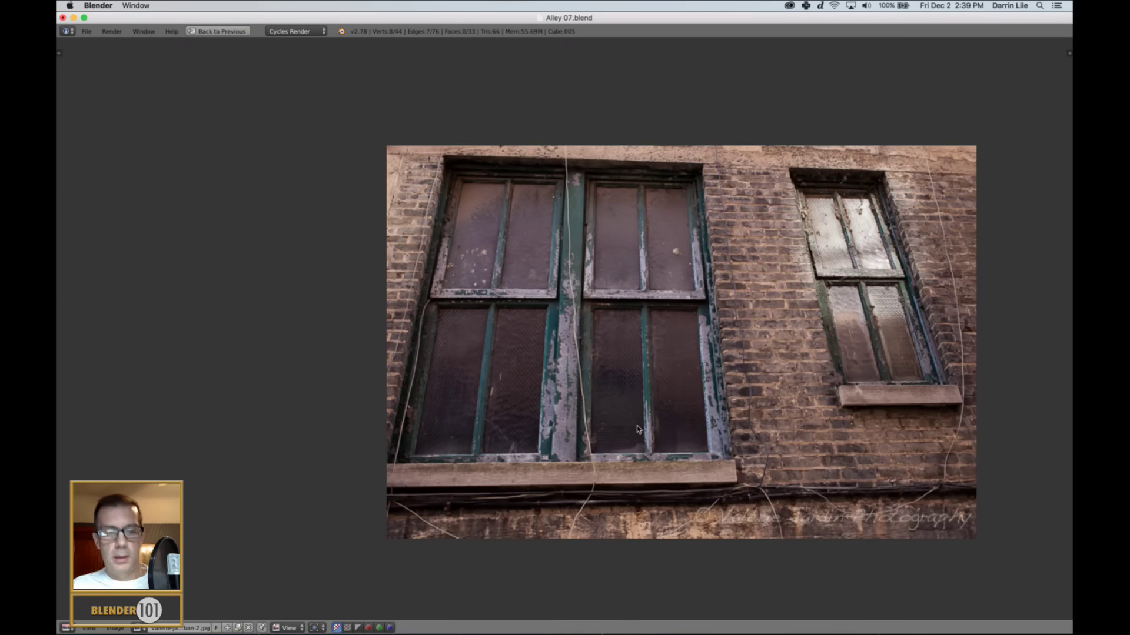
{"action": "middle_click_drag", "start_coordinate": [637, 426], "coordinate": [551, 424]}
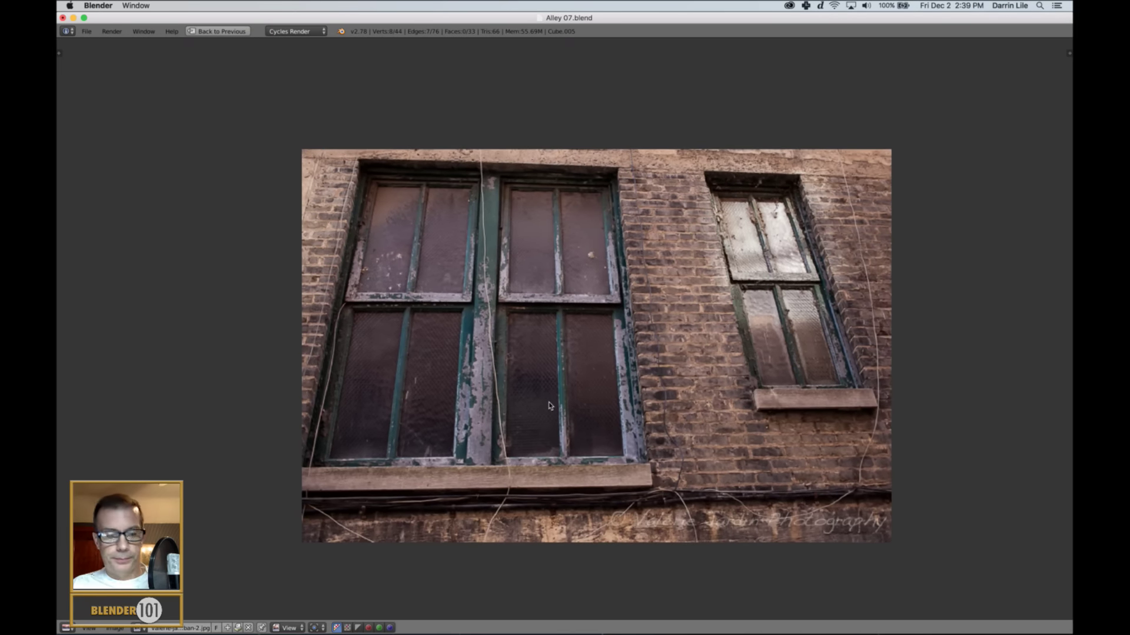
{"action": "key", "text": "ctrl+Up"}
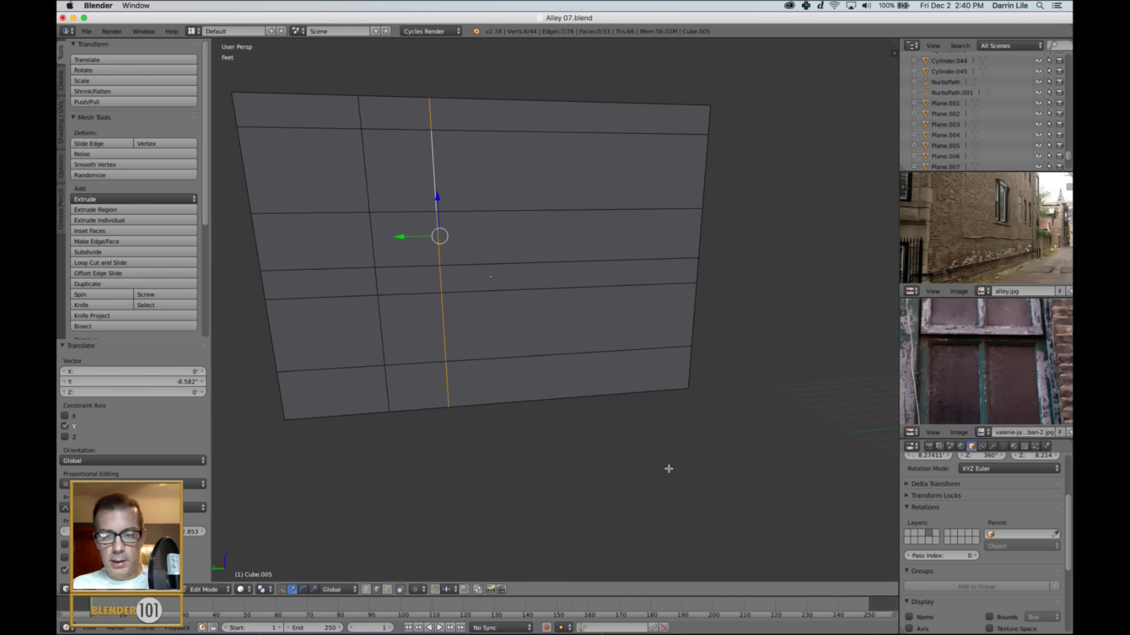
- Start the on-screen display of pressed keys and mouse buttons for the 3D view
{"action": "key", "text": "n"}
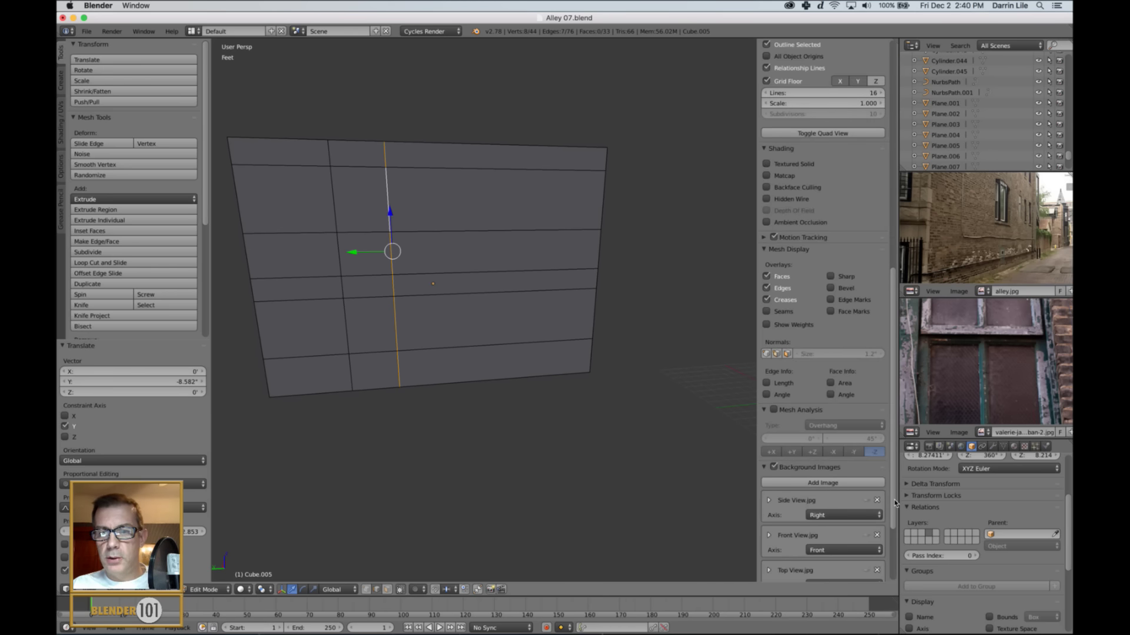
{"action": "scroll", "coordinate": [868, 497], "scroll_direction": "down", "scroll_amount": 5}
{"action": "left_click", "coordinate": [873, 574]}
{"action": "key", "text": "n"}
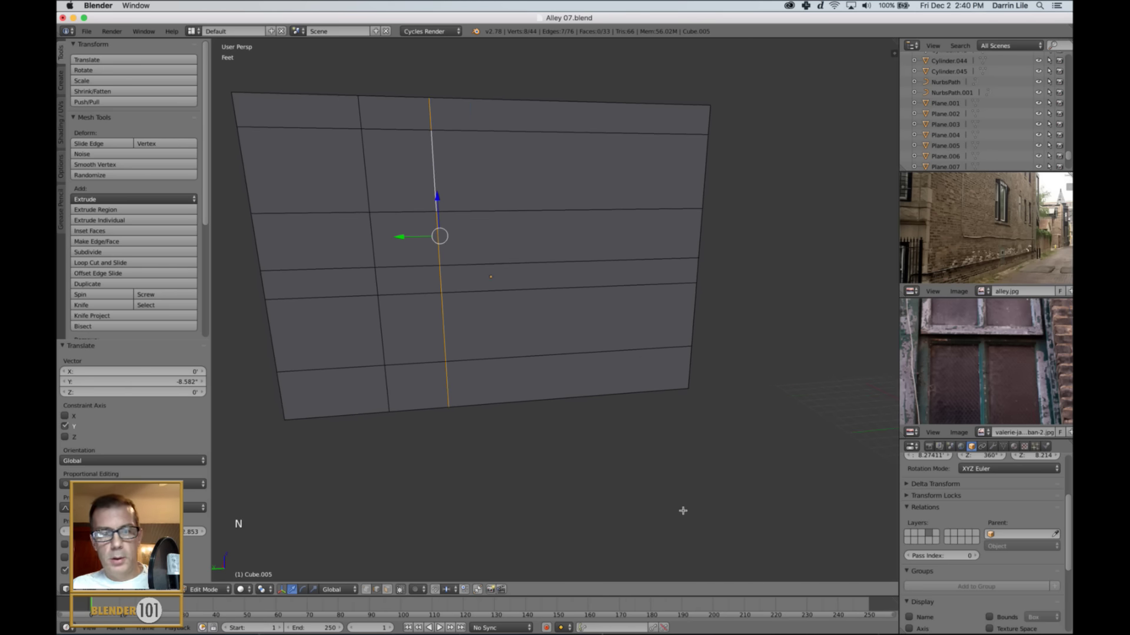
- Select the lower and upper window faces in face mode and extrude both about 11.4" into the wall
{"action": "middle_click_drag", "start_coordinate": [681, 509], "coordinate": [670, 472]}
{"action": "middle_click_drag", "start_coordinate": [671, 472], "coordinate": [645, 479], "text": "shift"}
{"action": "middle_click_drag", "start_coordinate": [645, 479], "coordinate": [648, 487], "text": "shift"}
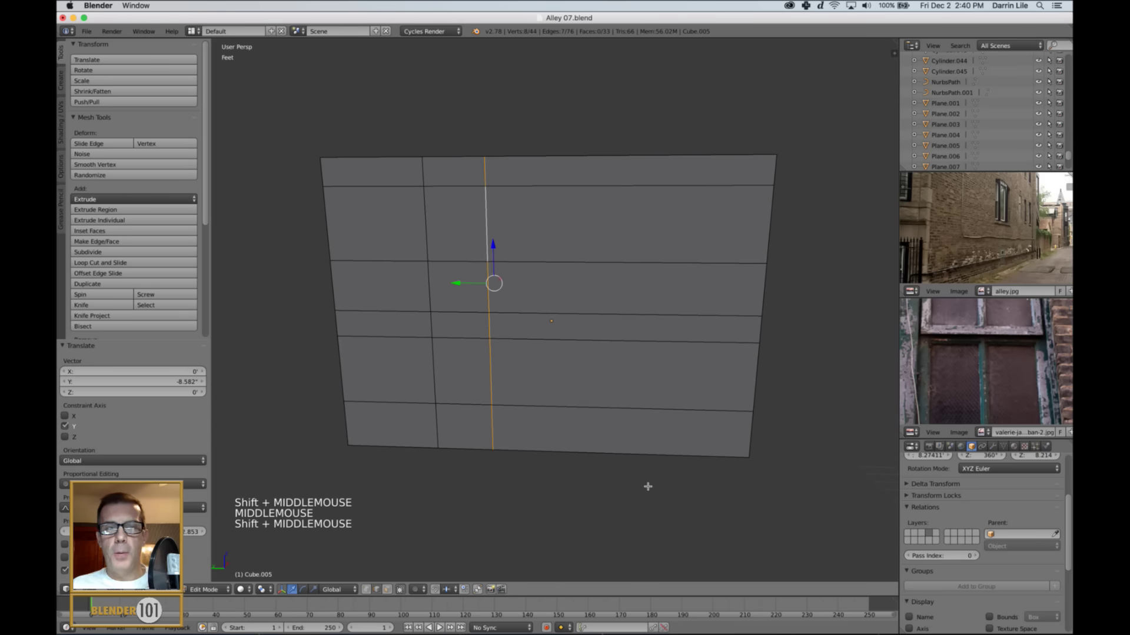
{"action": "middle_click_drag", "start_coordinate": [464, 380], "coordinate": [504, 406], "text": "shift"}
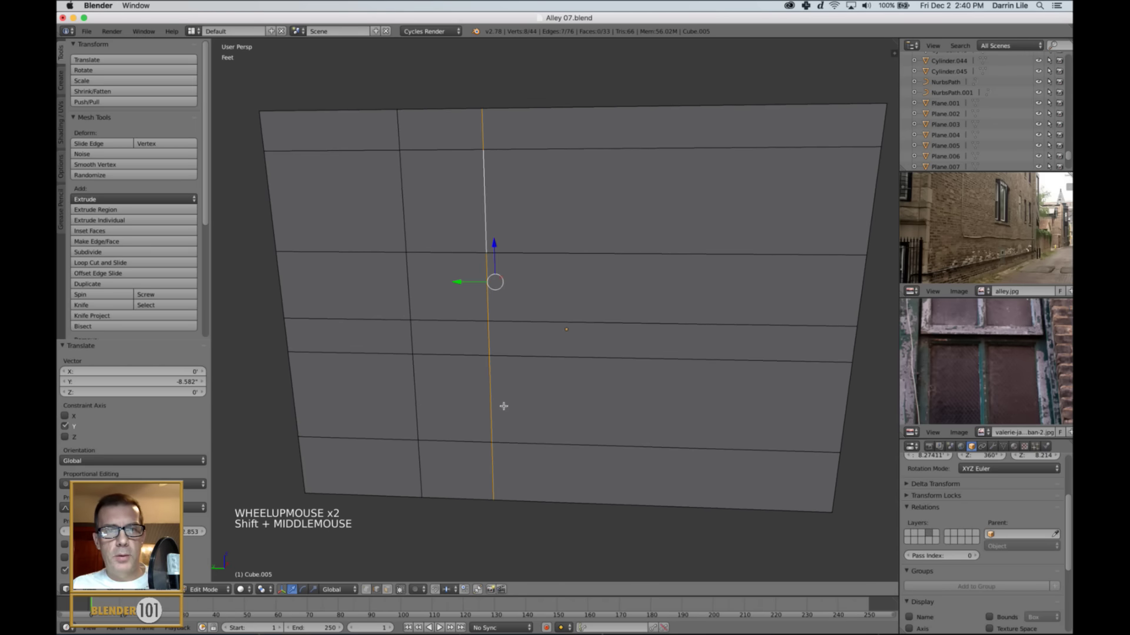
{"action": "key", "text": "ctrl+Tab"}
{"action": "left_click", "coordinate": [456, 403]}
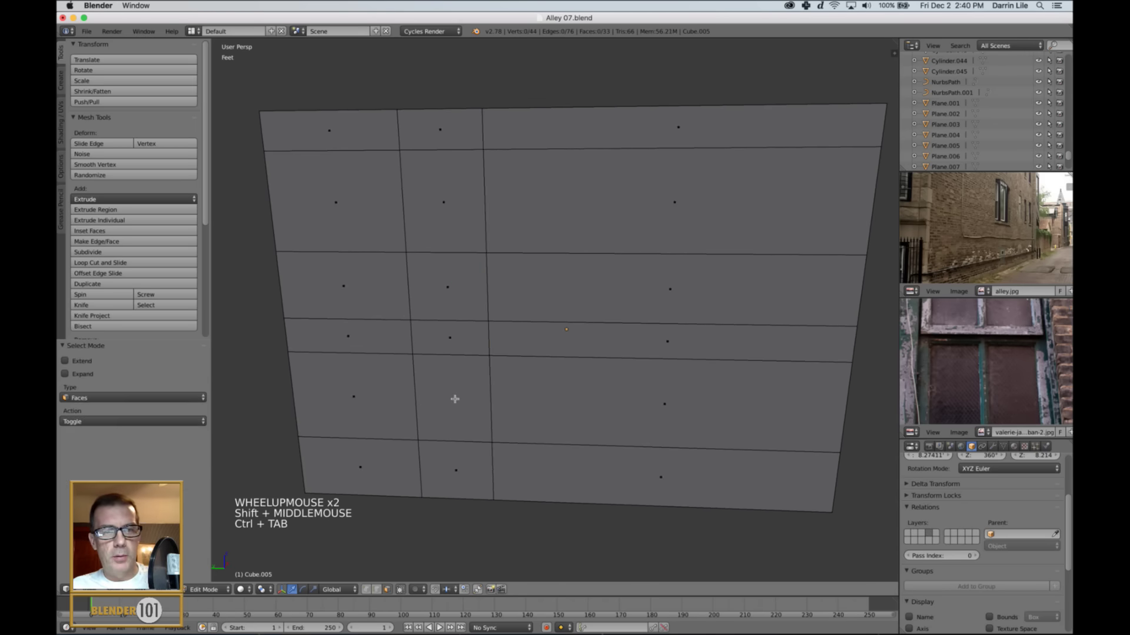
{"action": "right_click", "coordinate": [455, 398]}
{"action": "right_click", "coordinate": [466, 215], "text": "shift"}
{"action": "middle_click_drag", "start_coordinate": [481, 369], "coordinate": [479, 430]}
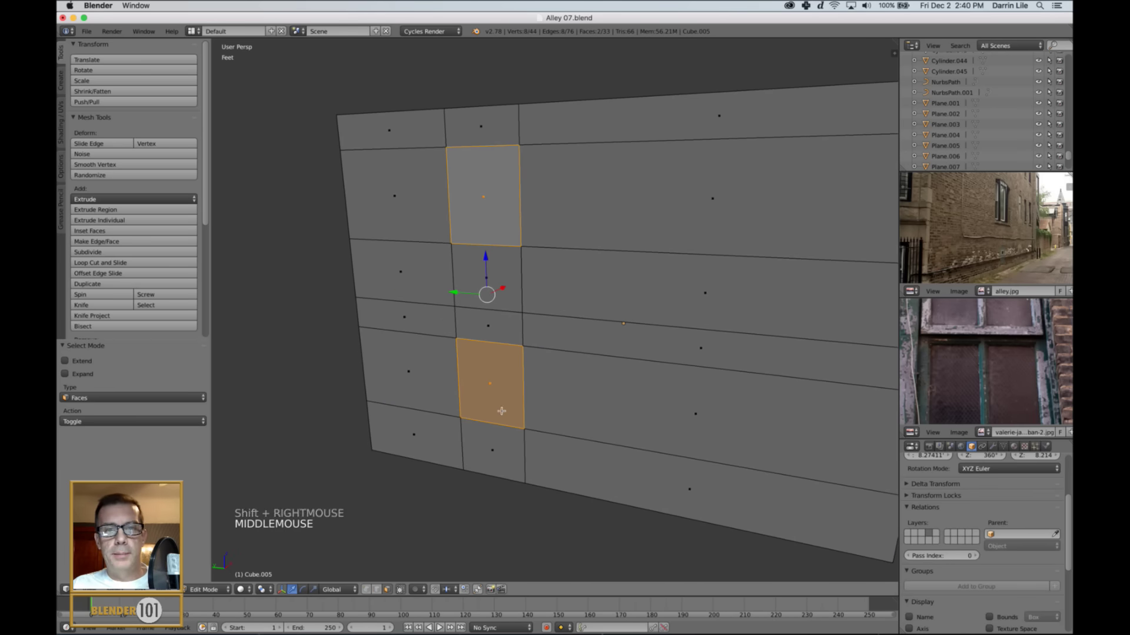
{"action": "key", "text": "x"}
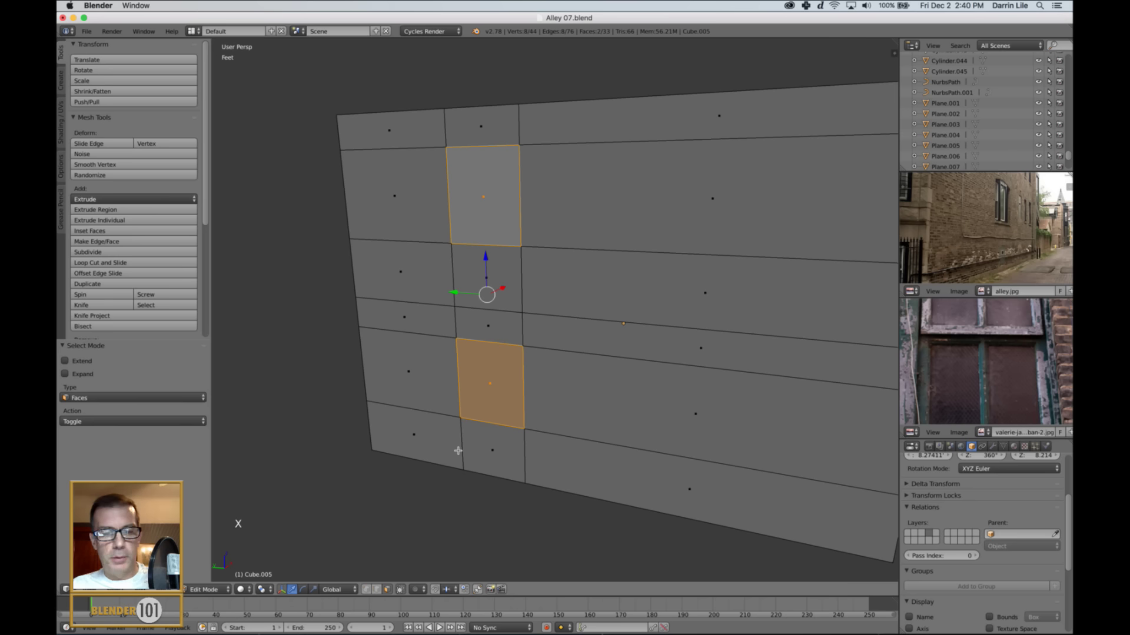
{"action": "key", "text": "e"}
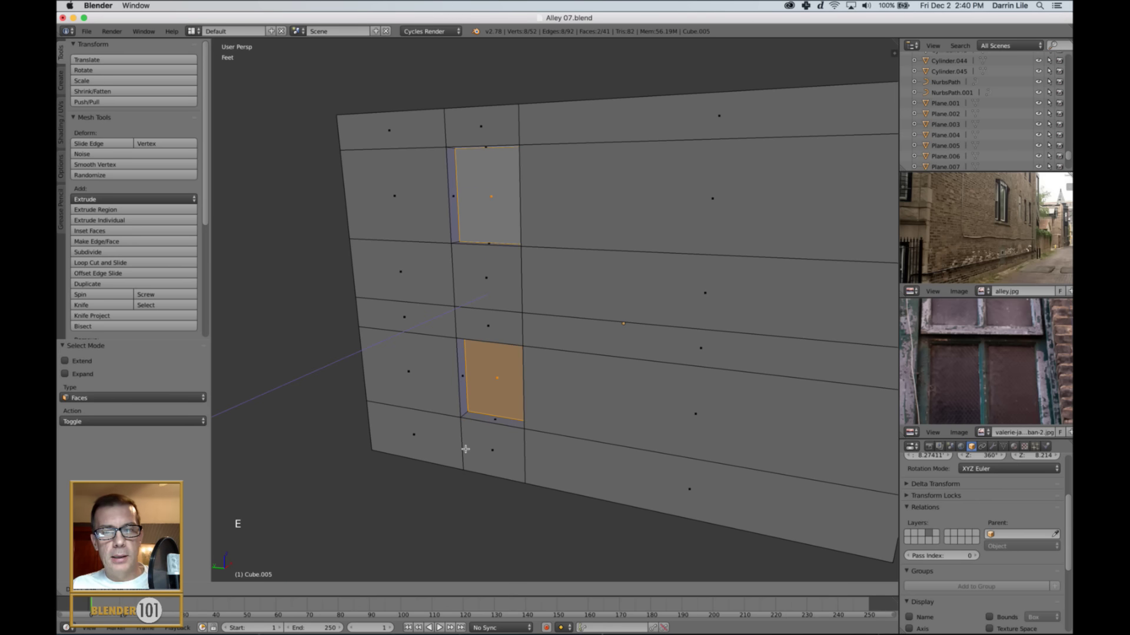
{"action": "left_click", "coordinate": [465, 449]}
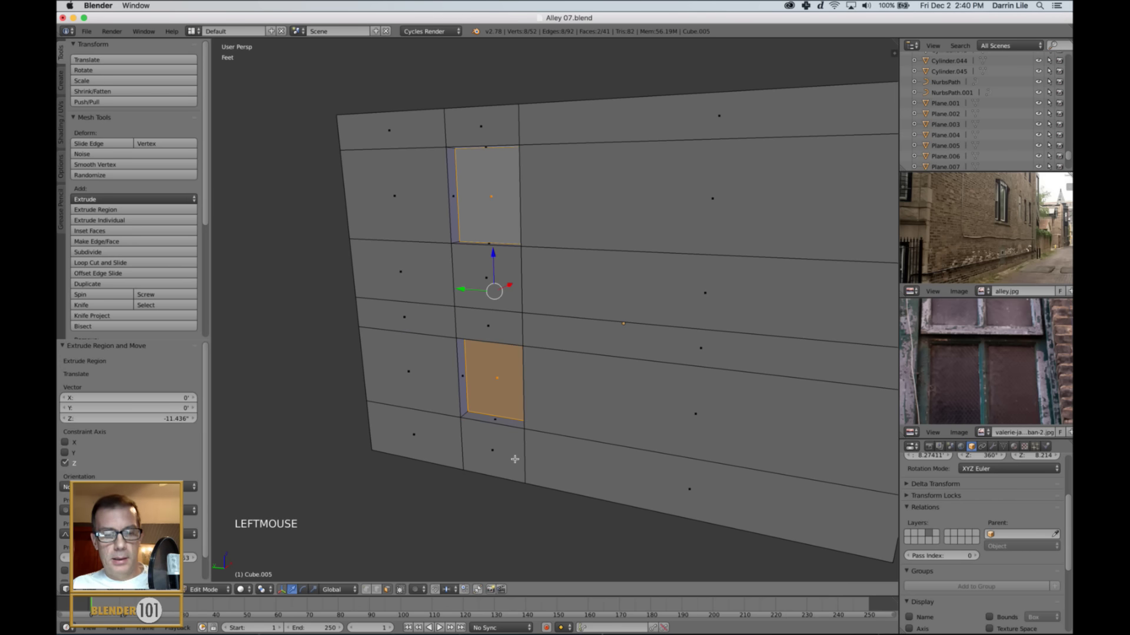
- Delete the two recessed window faces to leave open holes in the wall
{"action": "key", "text": "x"}
{"action": "left_click", "coordinate": [505, 476]}
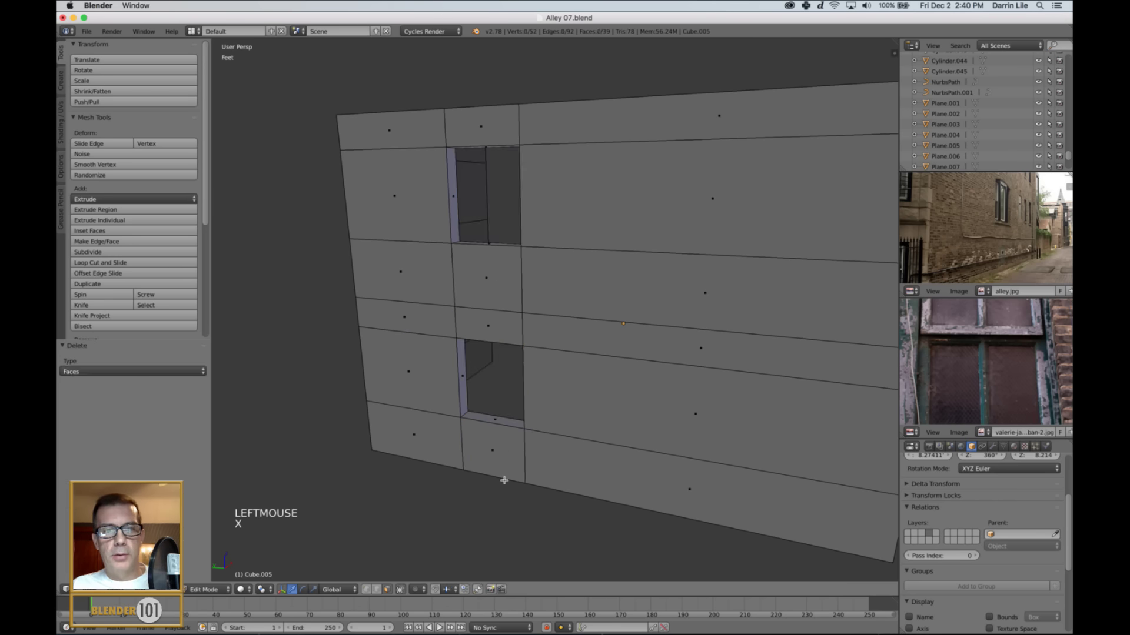
{"action": "scroll", "coordinate": [500, 477], "scroll_direction": "up", "scroll_amount": 3}
{"action": "middle_click_drag", "start_coordinate": [500, 476], "coordinate": [549, 443]}
{"action": "scroll", "coordinate": [992, 343], "scroll_direction": "down", "scroll_amount": 1}
{"action": "scroll", "coordinate": [991, 344], "scroll_direction": "down", "scroll_amount": 2}
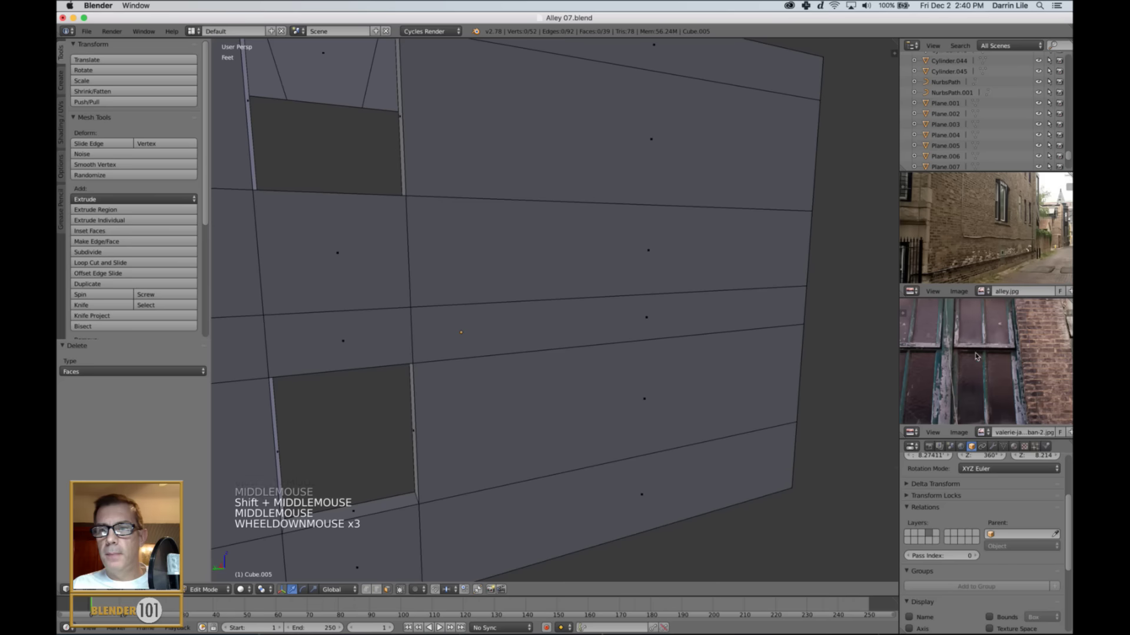
- Select the top and bottom inner faces of the lower window opening and snap the 3D cursor to their centre
{"action": "middle_click_drag", "start_coordinate": [981, 355], "coordinate": [1020, 372]}
{"action": "middle_click_drag", "start_coordinate": [523, 397], "coordinate": [584, 435], "text": "shift"}
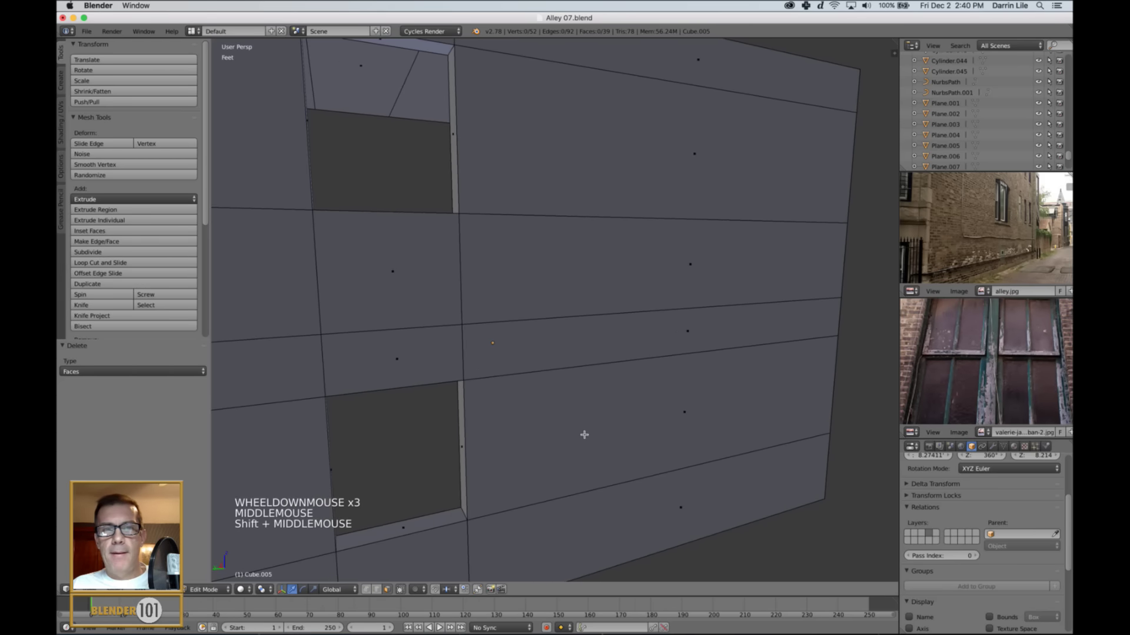
{"action": "scroll", "coordinate": [480, 447], "scroll_direction": "down", "scroll_amount": 1}
{"action": "middle_click_drag", "start_coordinate": [481, 446], "coordinate": [410, 504], "text": "shift"}
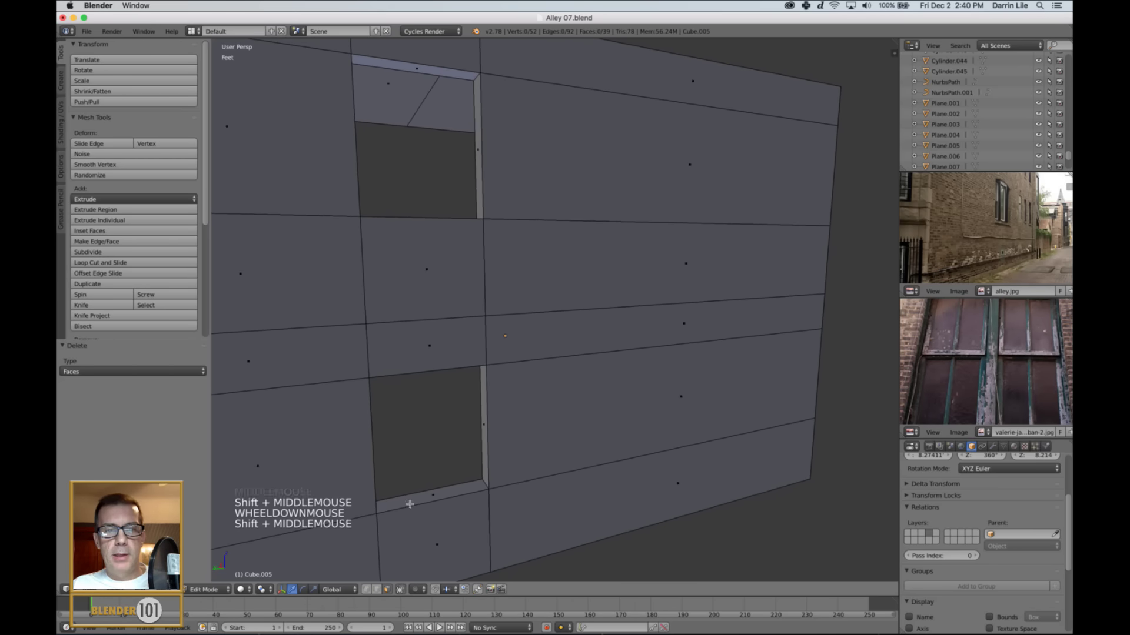
{"action": "middle_click_drag", "start_coordinate": [417, 432], "coordinate": [434, 422]}
{"action": "right_click", "coordinate": [425, 446]}
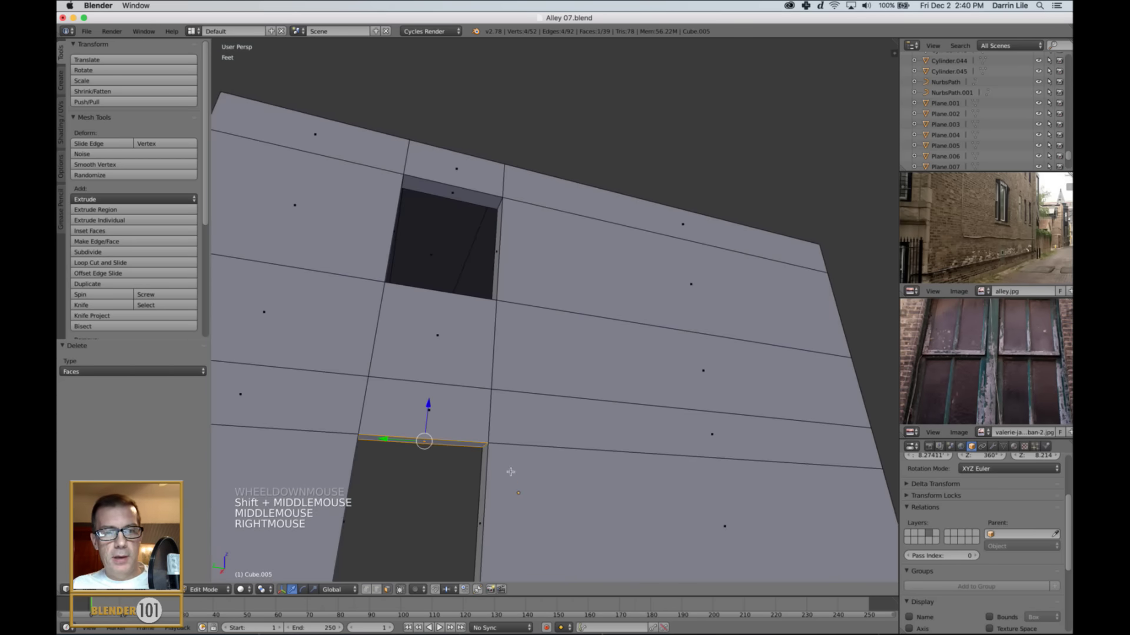
{"action": "middle_click_drag", "start_coordinate": [509, 471], "coordinate": [575, 358], "text": "shift"}
{"action": "right_click", "coordinate": [518, 357], "text": "shift"}
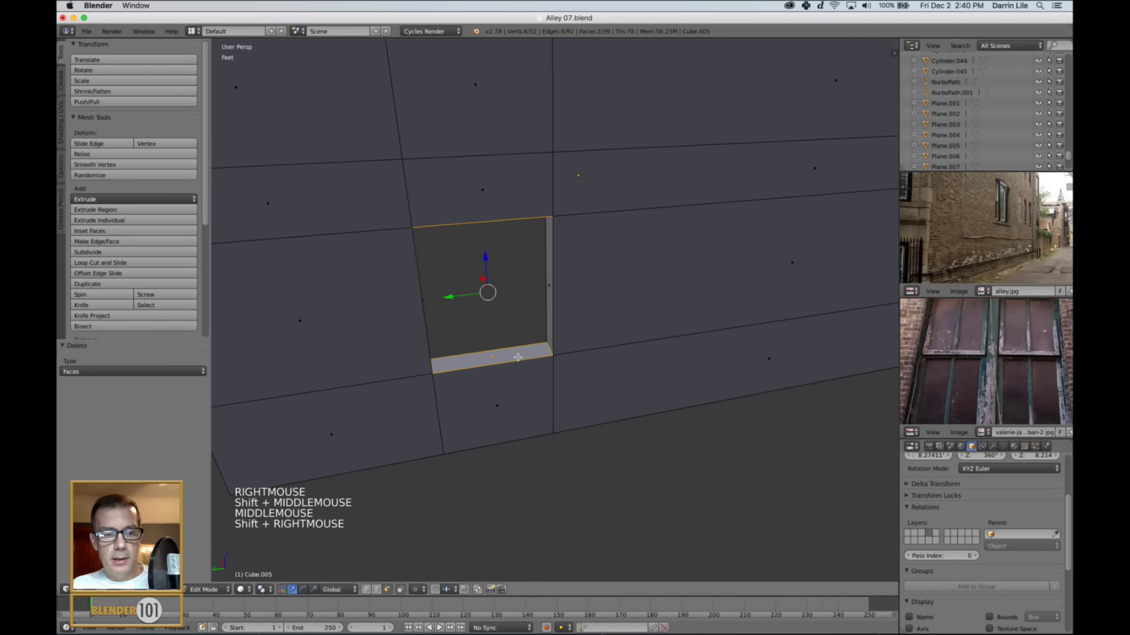
{"action": "key", "text": "shift+s"}
{"action": "key", "text": "shift+s"}
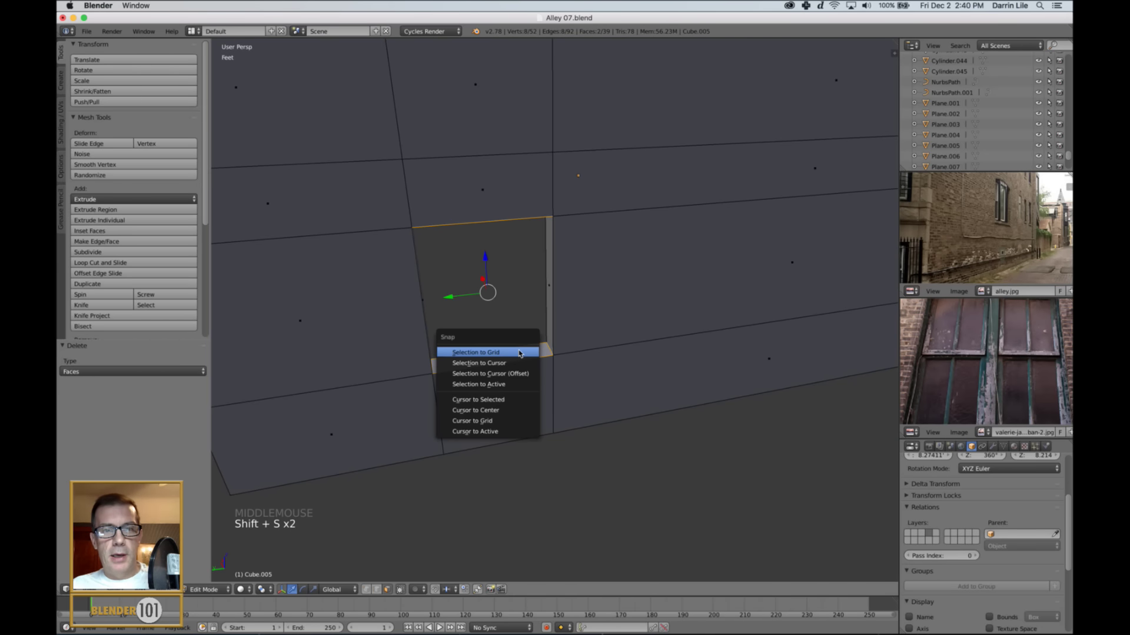
{"action": "left_click", "coordinate": [497, 402]}
- Clear the selection and add a cube mesh at the 3D cursor inside the lower window opening
{"action": "key", "text": "a"}
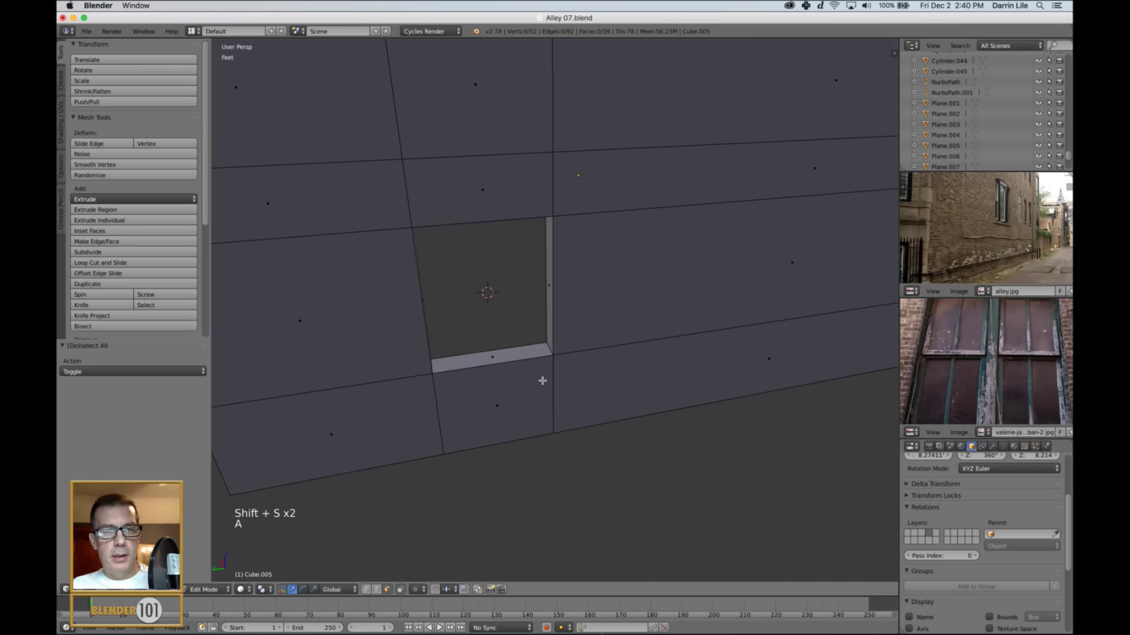
{"action": "middle_click_drag", "start_coordinate": [540, 381], "coordinate": [540, 373]}
{"action": "key", "text": "shift+a"}
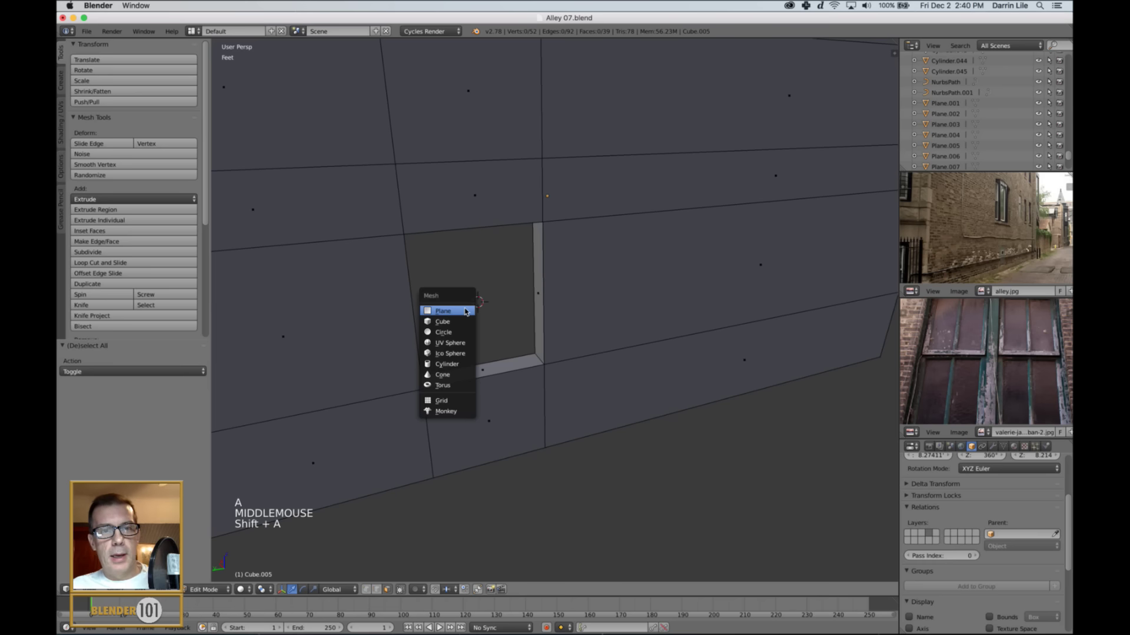
{"action": "left_click", "coordinate": [458, 323]}
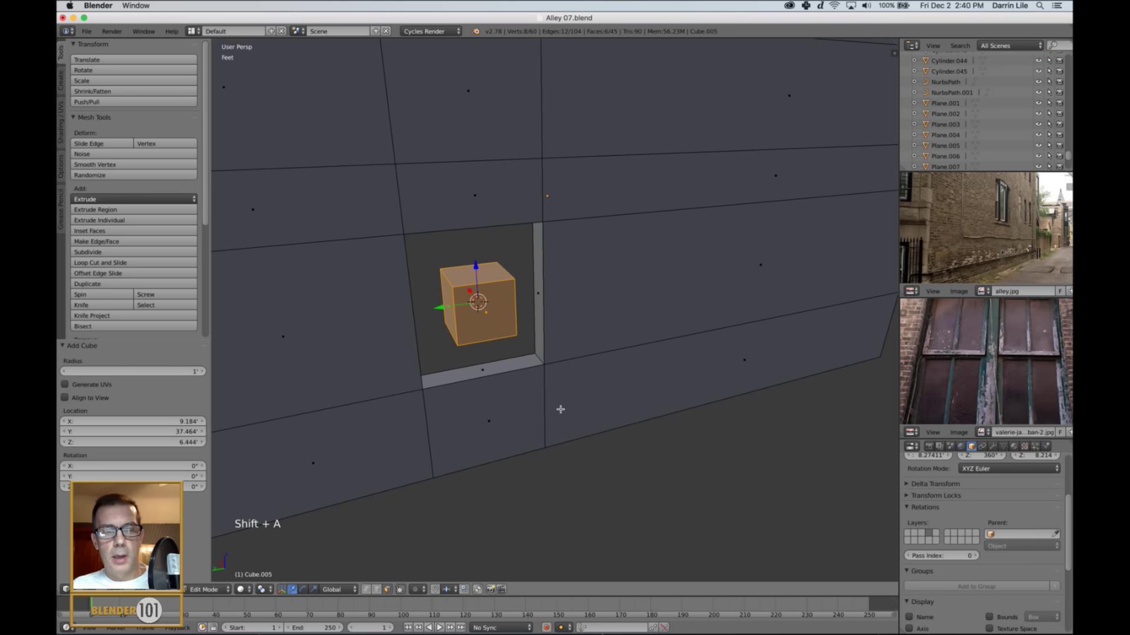
- Scale the new cube in the lower window opening down uniformly to about 0.175
{"action": "key", "text": "Tab"}
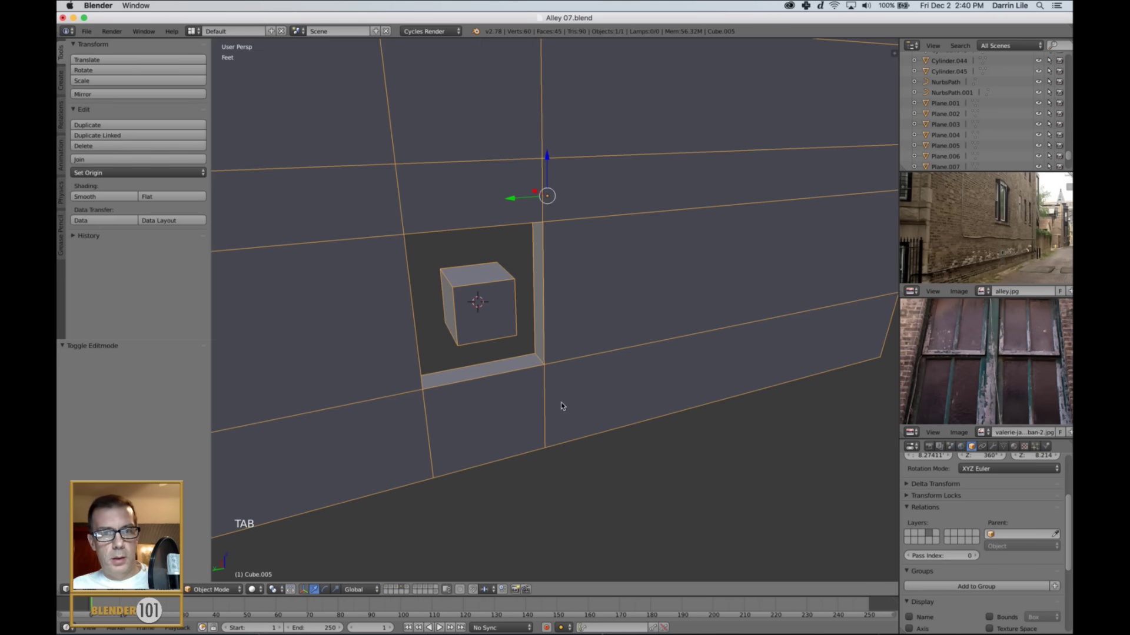
{"action": "right_click", "coordinate": [467, 320]}
{"action": "key", "text": "Tab"}
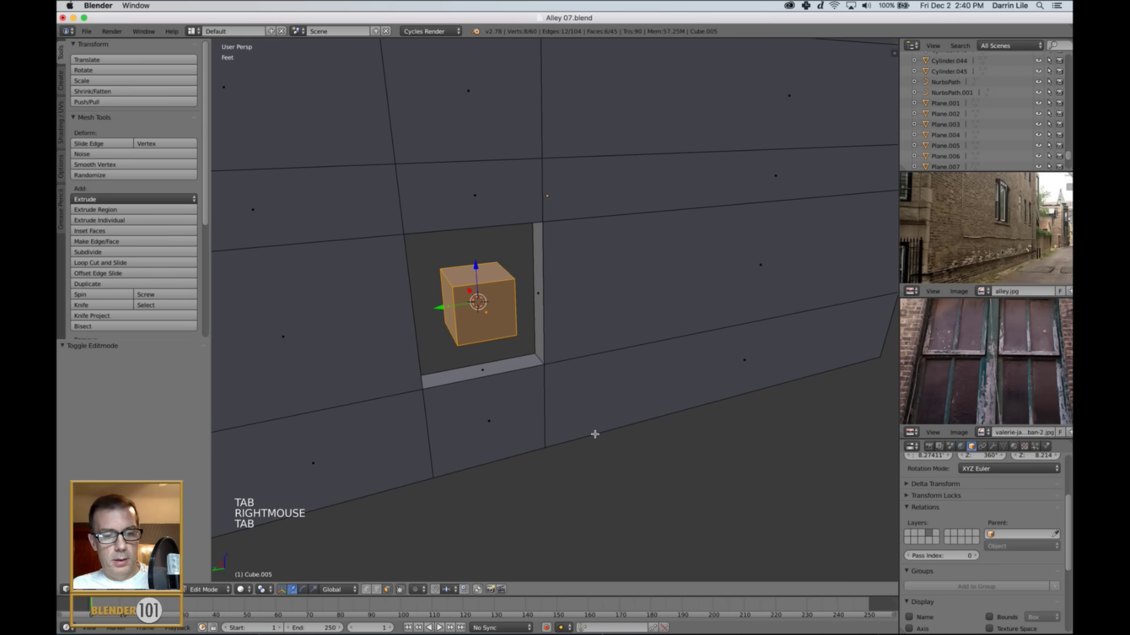
{"action": "key", "text": "s"}
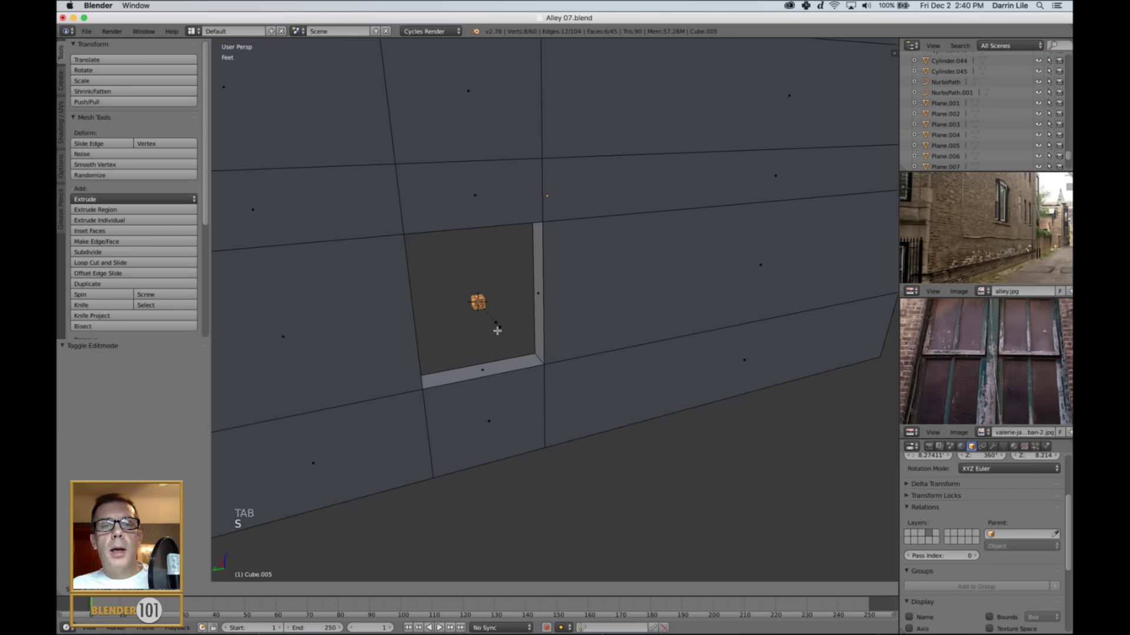
{"action": "left_click", "coordinate": [497, 331]}
{"action": "scroll", "coordinate": [505, 335], "scroll_direction": "up", "scroll_amount": 3}
{"action": "middle_click_drag", "start_coordinate": [506, 335], "coordinate": [514, 337]}
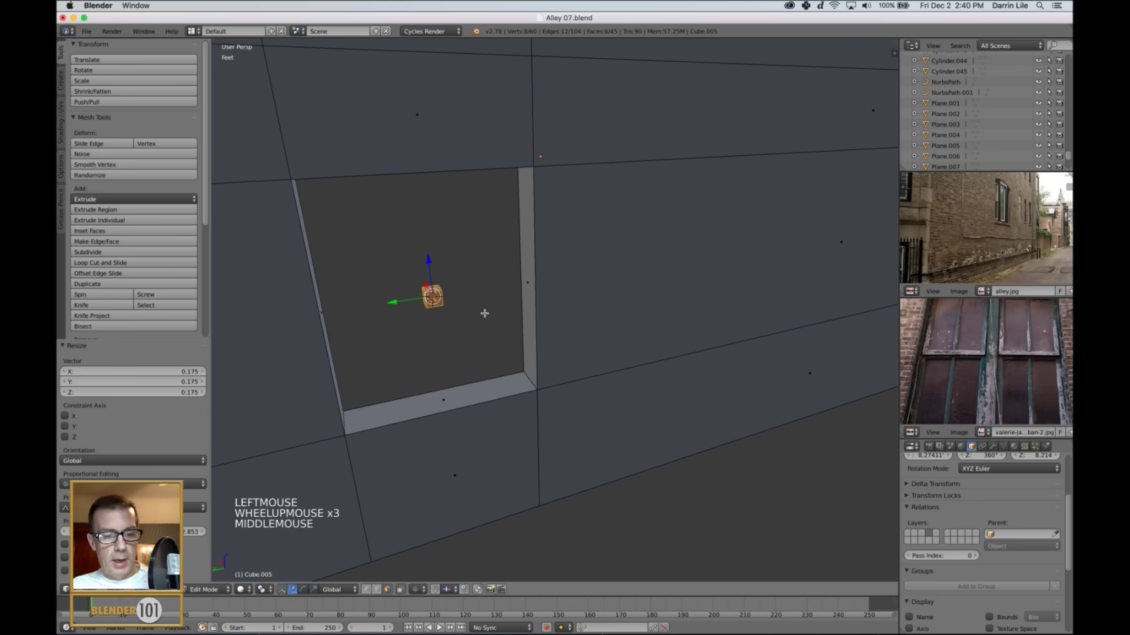
- Stretch the small cube along Z by about 9.679 into a tall vertical bar
{"action": "key", "text": "s"}
{"action": "key", "text": "z"}
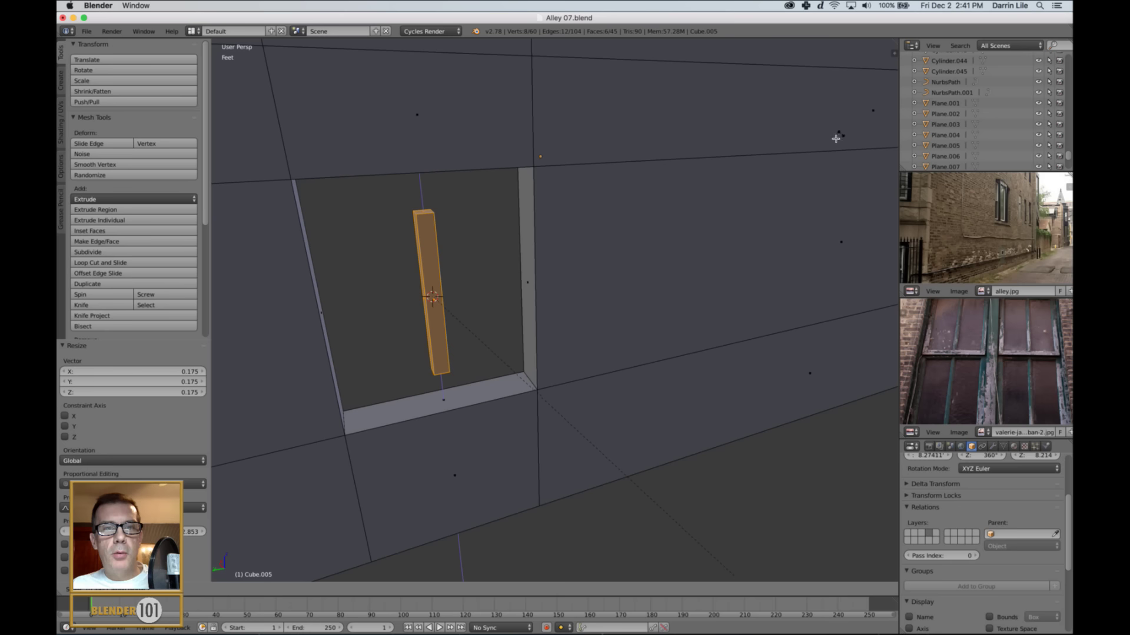
{"action": "left_click", "coordinate": [803, 123]}
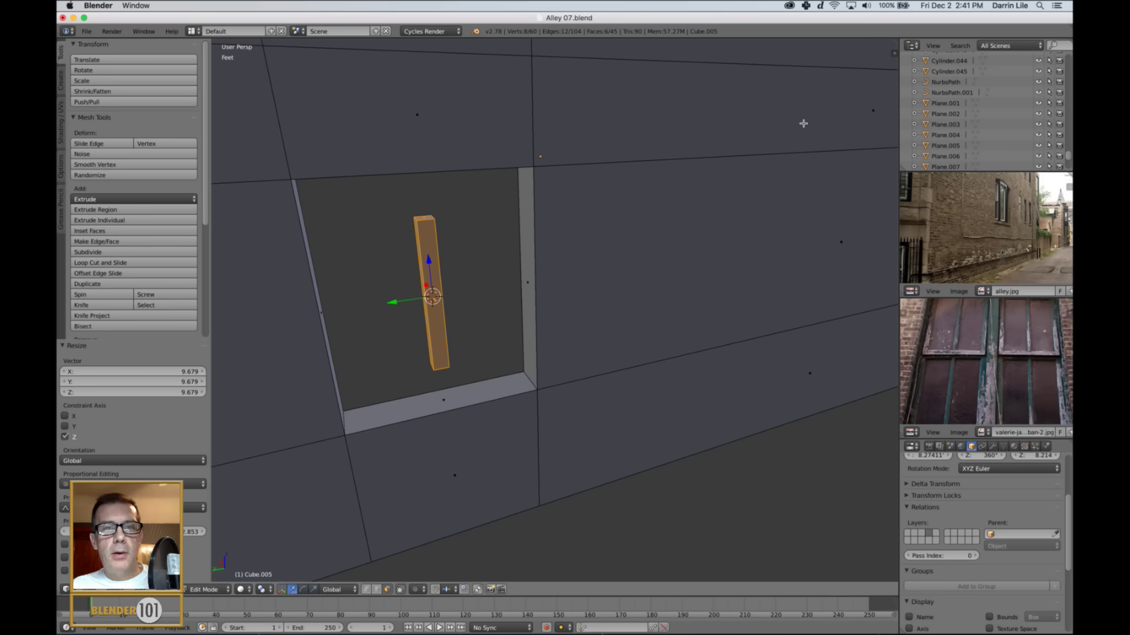
- Delete the top, bottom and inward-facing faces of the vertical bar and return to object mode
{"action": "right_click", "coordinate": [426, 224]}
{"action": "middle_click_drag", "start_coordinate": [499, 330], "coordinate": [486, 288]}
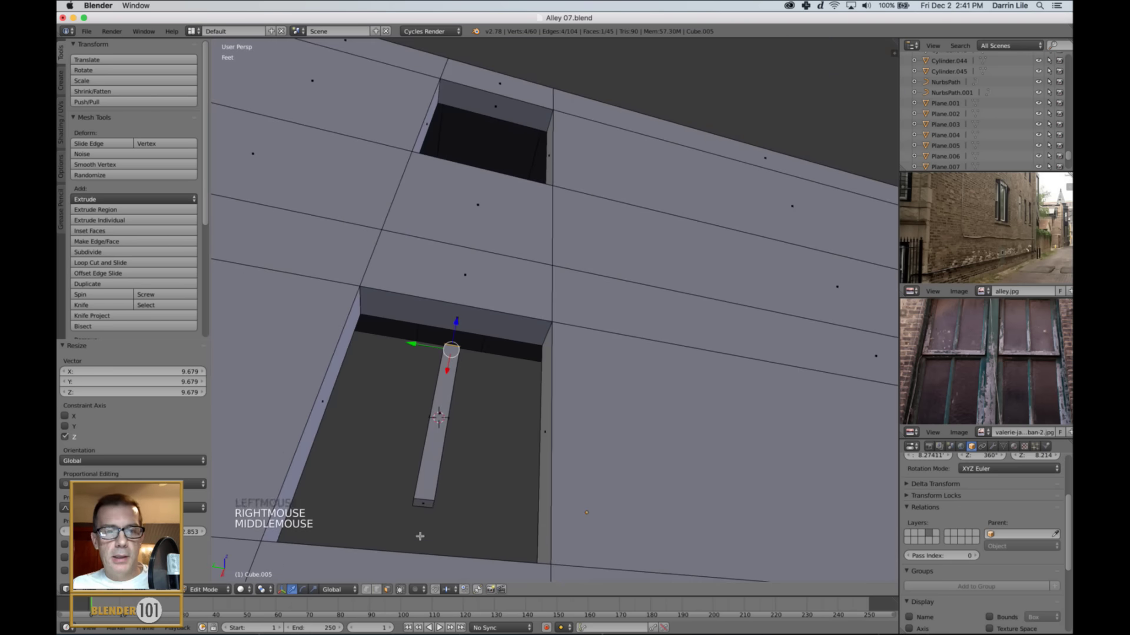
{"action": "right_click", "coordinate": [415, 514], "text": "shift"}
{"action": "middle_click_drag", "start_coordinate": [250, 457], "coordinate": [360, 496]}
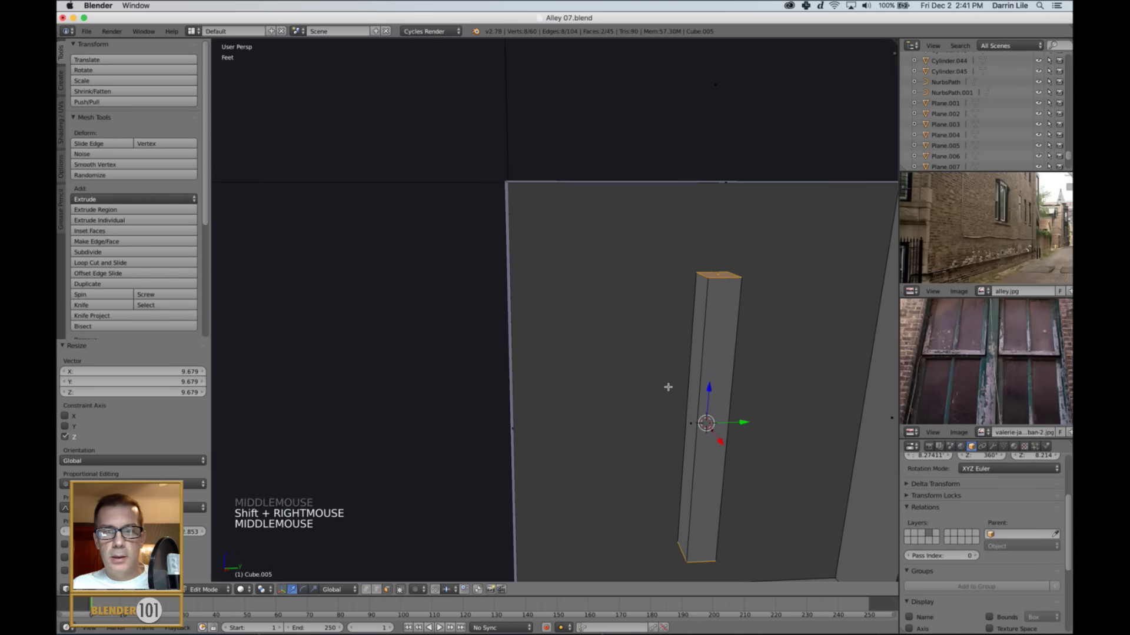
{"action": "right_click", "coordinate": [723, 402], "text": "shift"}
{"action": "key", "text": "x"}
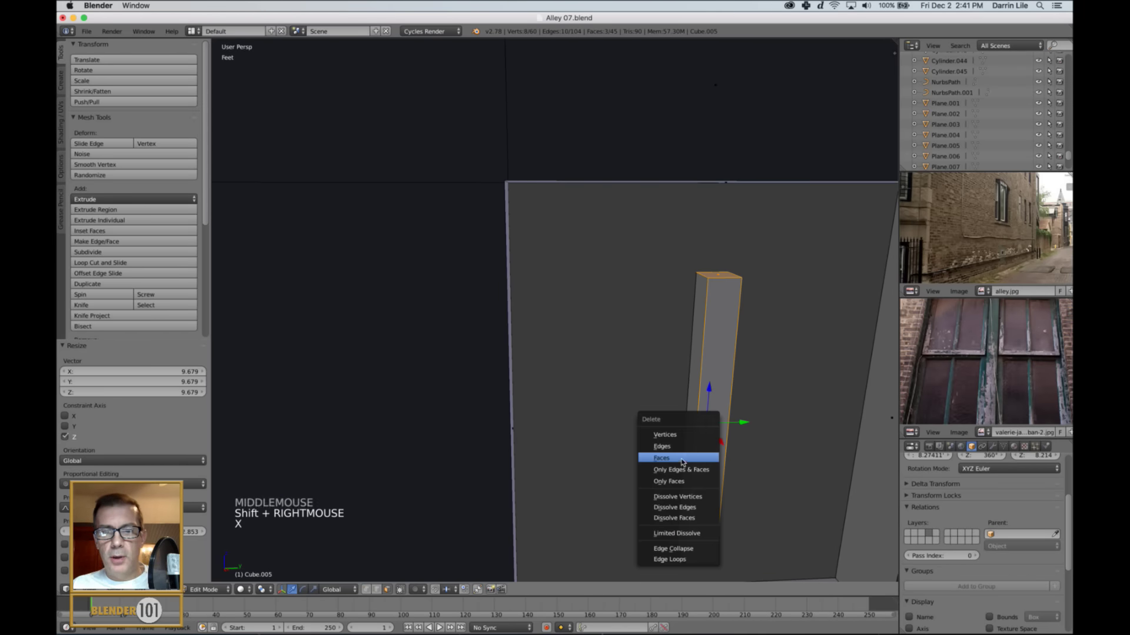
{"action": "left_click", "coordinate": [703, 456]}
{"action": "scroll", "coordinate": [763, 441], "scroll_direction": "down", "scroll_amount": 3}
{"action": "key", "text": "Tab"}
- Select the linked geometry of the vertical bar and separate it from the building into its own object
{"action": "middle_click_drag", "start_coordinate": [794, 408], "coordinate": [697, 408]}
{"action": "scroll", "coordinate": [560, 342], "scroll_direction": "up", "scroll_amount": 1}
{"action": "middle_click_drag", "start_coordinate": [515, 331], "coordinate": [421, 331], "text": "shift"}
{"action": "scroll", "coordinate": [560, 342], "scroll_direction": "up", "scroll_amount": 3}
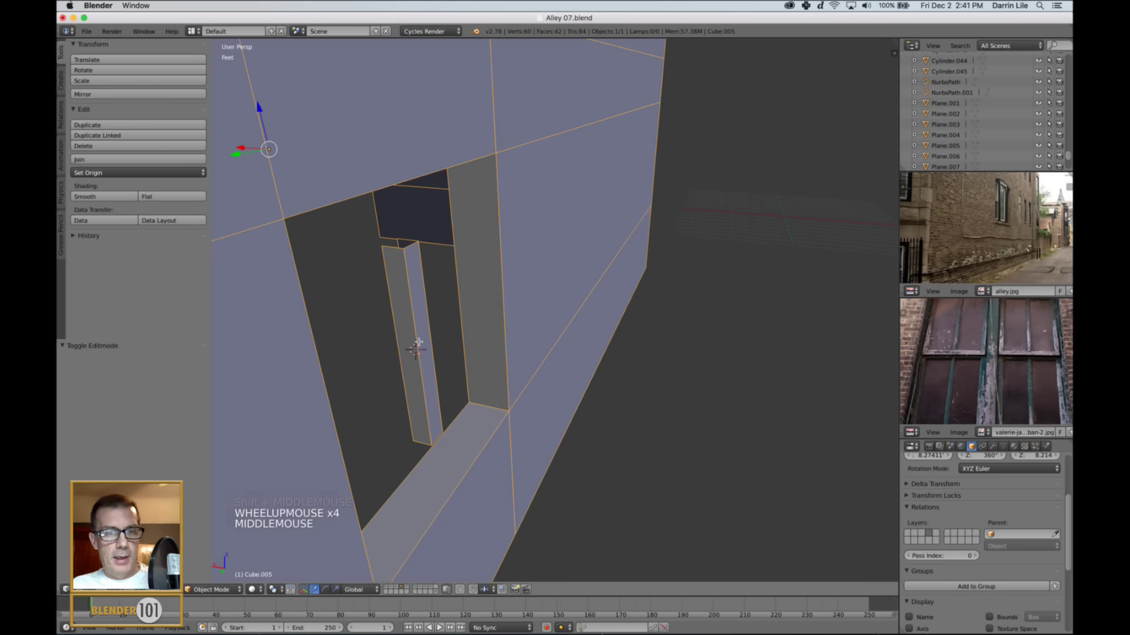
{"action": "key", "text": "Tab"}
{"action": "key", "text": "Tab"}
{"action": "key", "text": "Tab"}
{"action": "key", "text": "a"}
{"action": "key", "text": "a"}
{"action": "key", "text": "a"}
{"action": "key", "text": "a"}
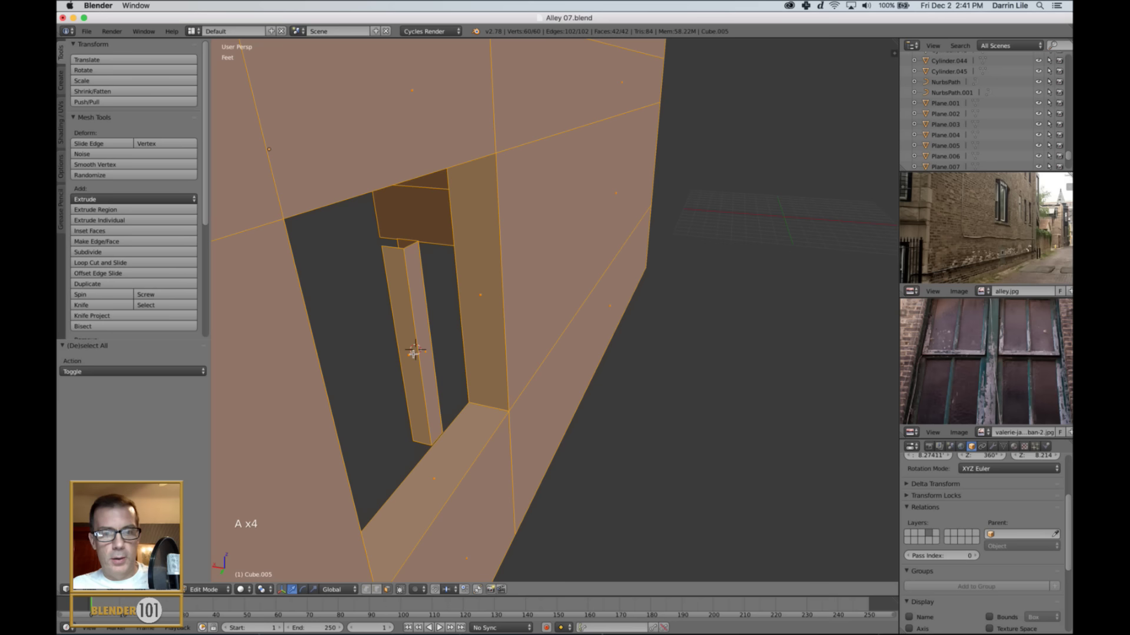
{"action": "key", "text": "a"}
{"action": "key", "text": "l"}
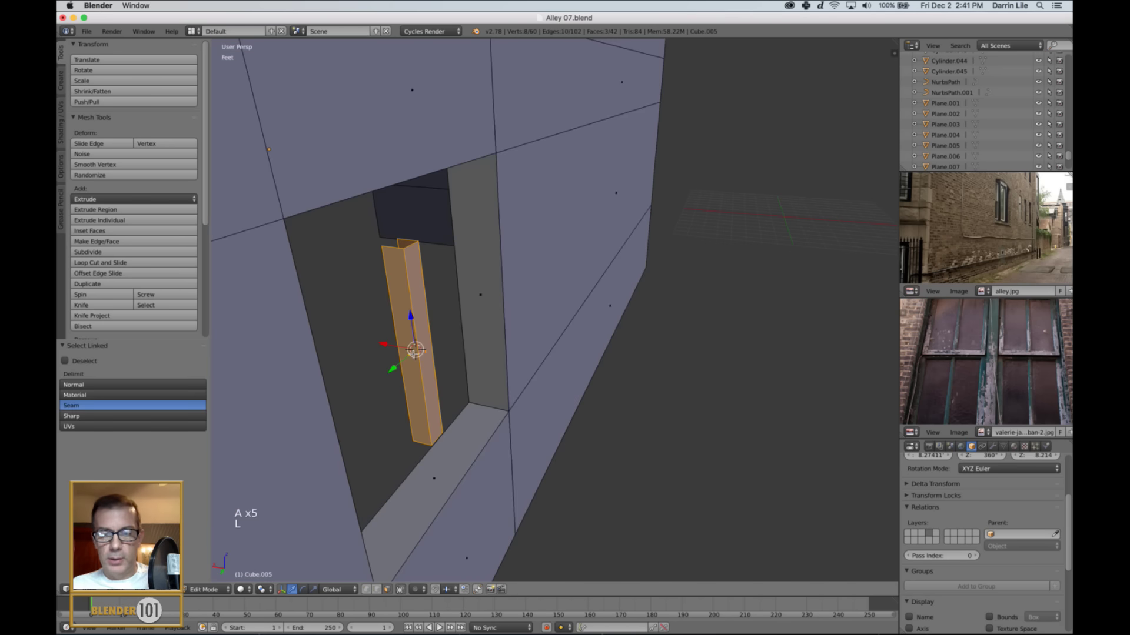
{"action": "key", "text": "p"}
{"action": "left_click", "coordinate": [413, 350]}
{"action": "key", "text": "Tab"}
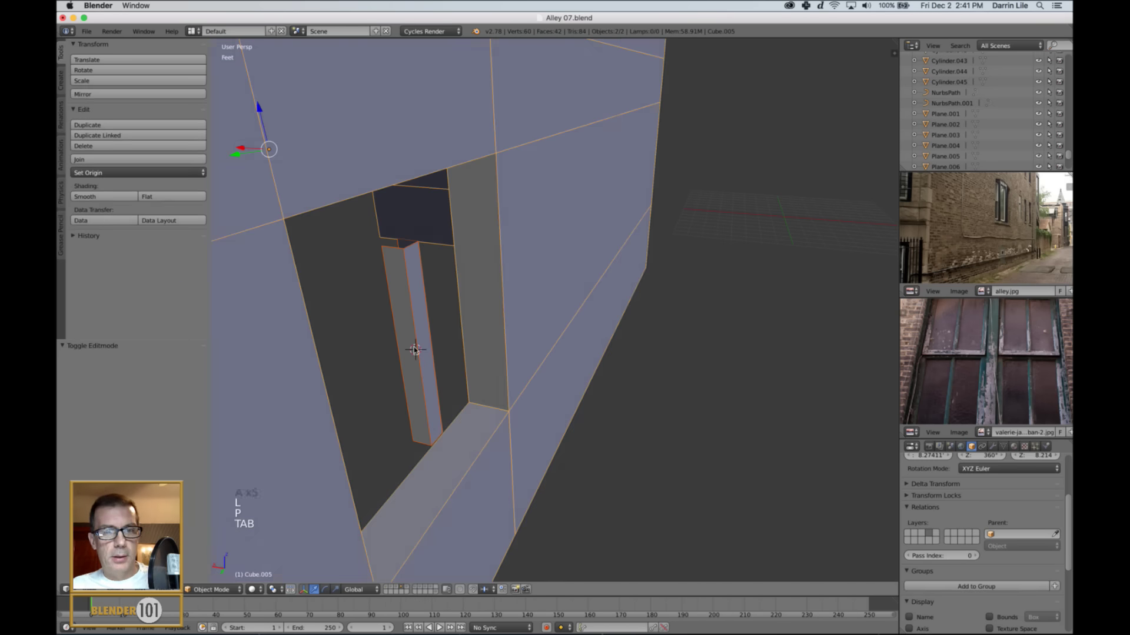
- Select only the separated bar and set its origin to its geometry
{"action": "key", "text": "a"}
{"action": "right_click", "coordinate": [425, 348]}
{"action": "middle_click_drag", "start_coordinate": [425, 349], "coordinate": [479, 337]}
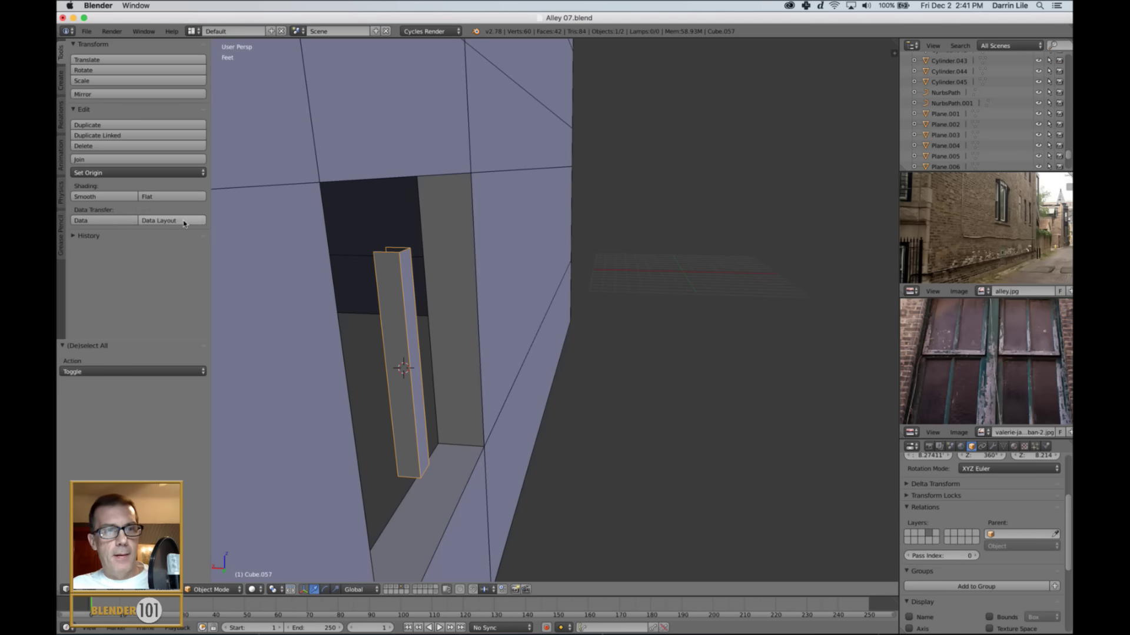
{"action": "left_click", "coordinate": [131, 172]}
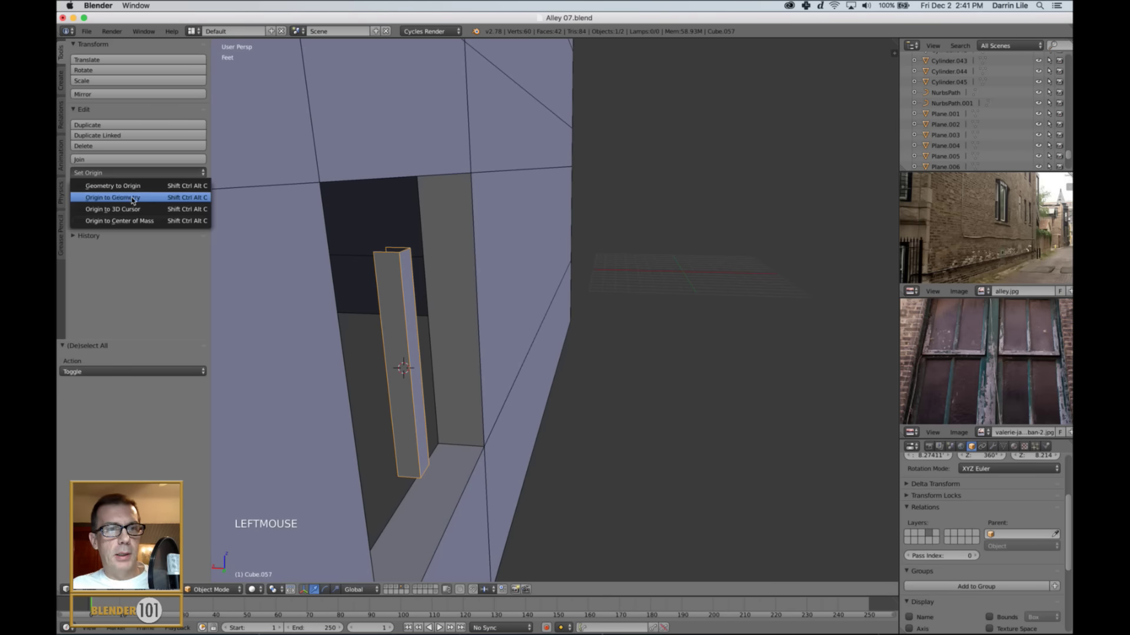
{"action": "left_click", "coordinate": [131, 198]}
- Move the bar about -975 thou along X and scale its depth along X to about 0.654
{"action": "left_click_drag", "start_coordinate": [363, 369], "coordinate": [393, 383]}
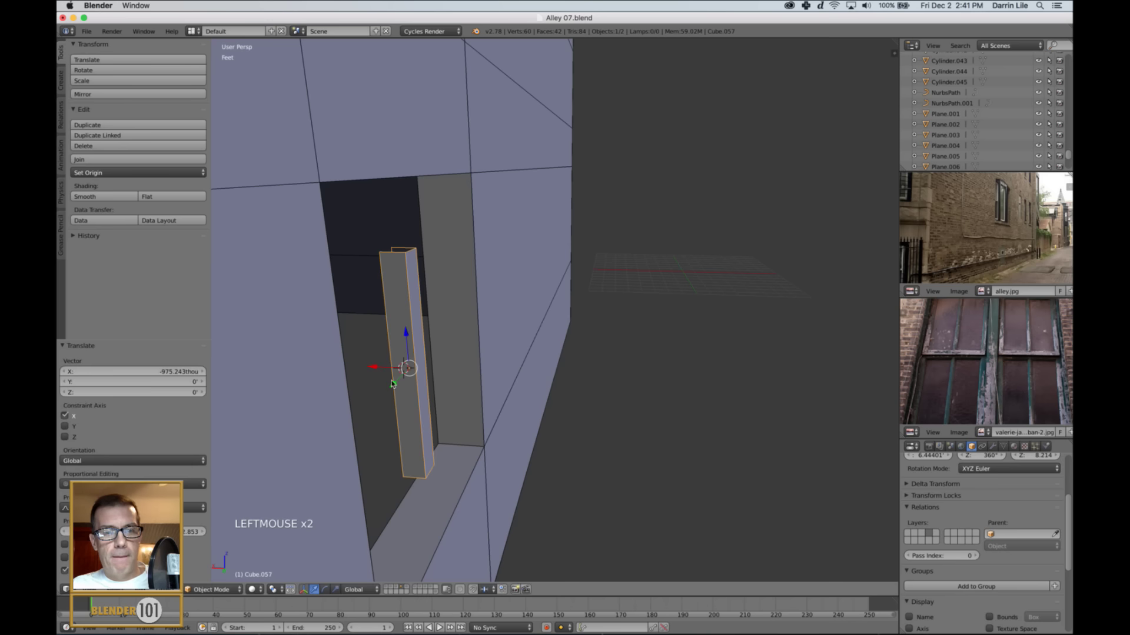
{"action": "key", "text": "s"}
{"action": "key", "text": "x"}
{"action": "left_click", "coordinate": [470, 425]}
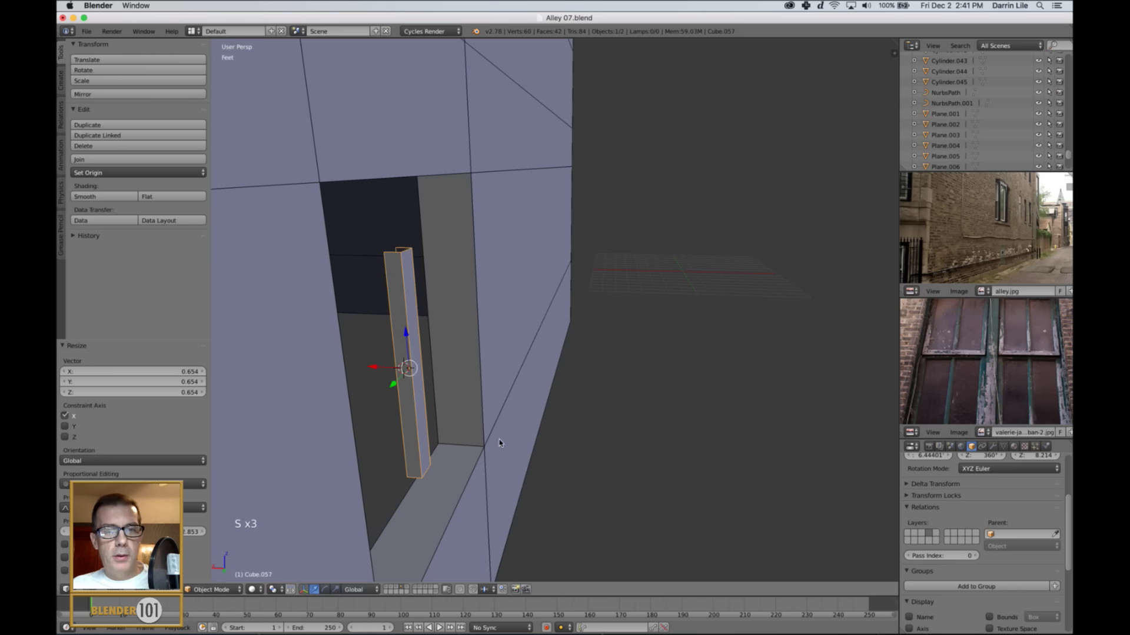
- Scale the bar along Z by about 1.564 to span the full height of the opening, and deselect it
{"action": "middle_click_drag", "start_coordinate": [556, 444], "coordinate": [480, 445]}
{"action": "key", "text": "s"}
{"action": "key", "text": "z"}
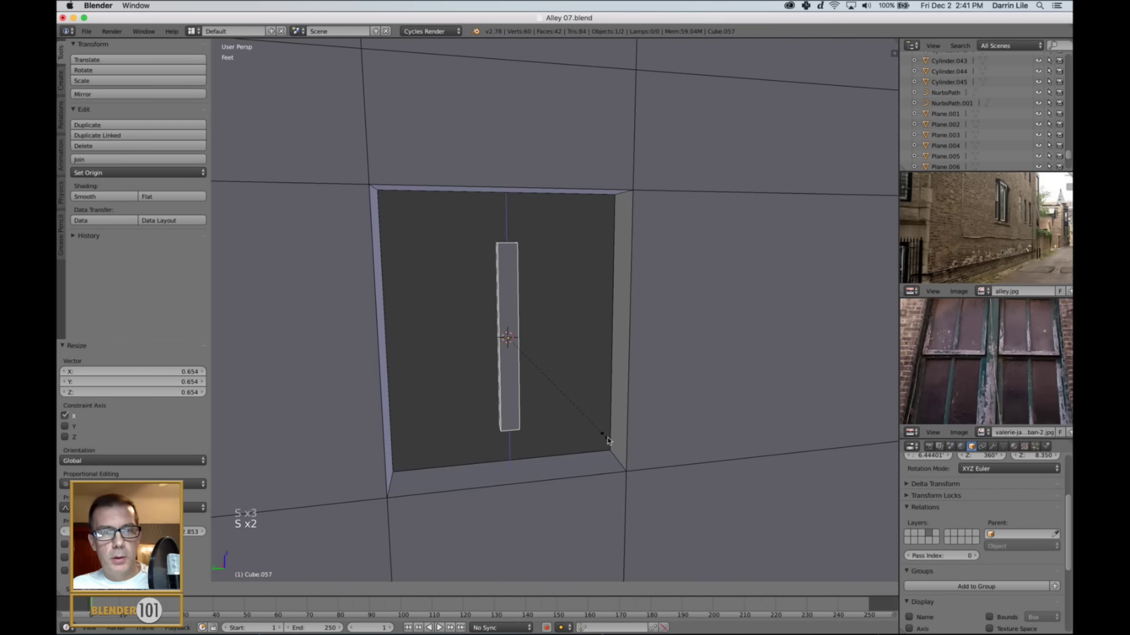
{"action": "left_click", "coordinate": [662, 478]}
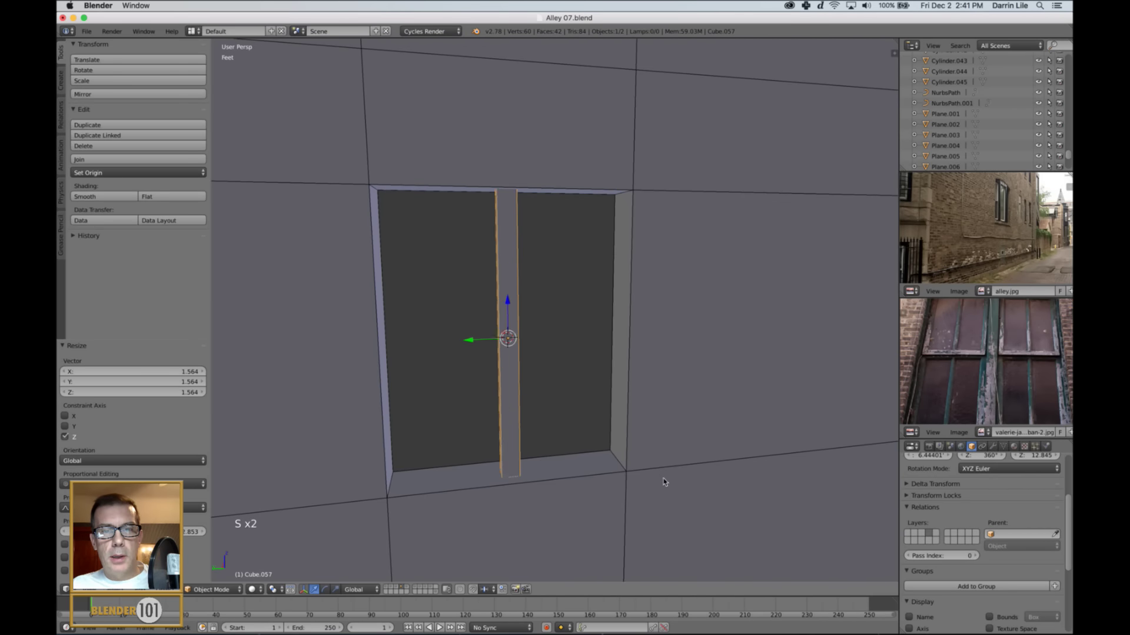
{"action": "scroll", "coordinate": [662, 478], "scroll_direction": "down", "scroll_amount": 3}
{"action": "key", "text": "a"}
{"action": "scroll", "coordinate": [628, 450], "scroll_direction": "up", "scroll_amount": 2}
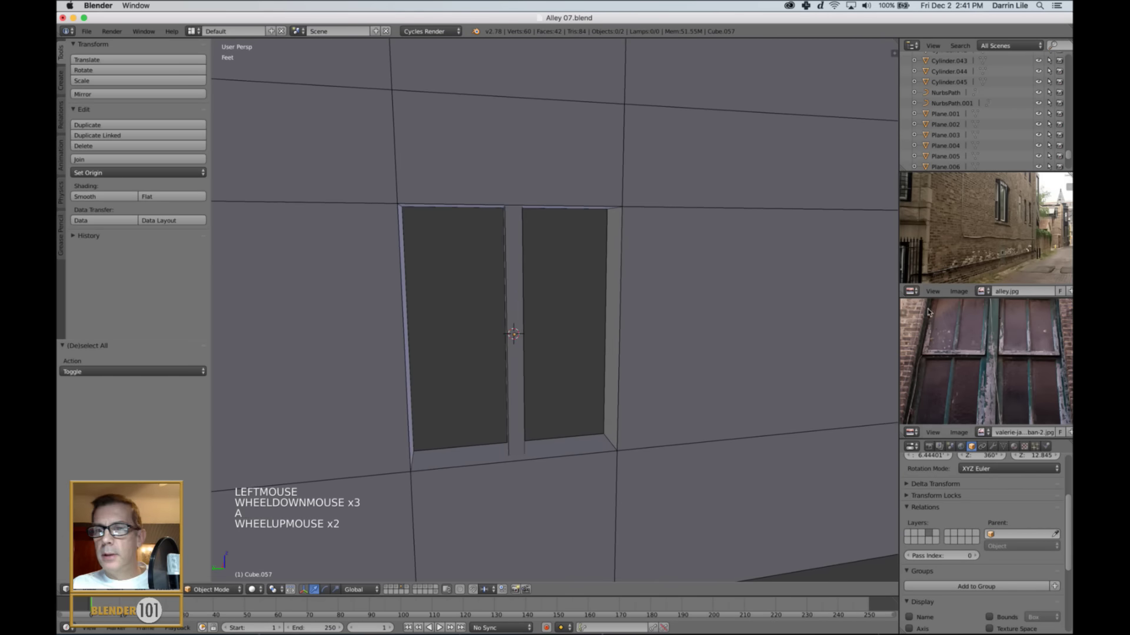
- Move the centre post about -1.147" along X, rescale it slightly along X, and deselect it
{"action": "middle_click_drag", "start_coordinate": [972, 338], "coordinate": [974, 355]}
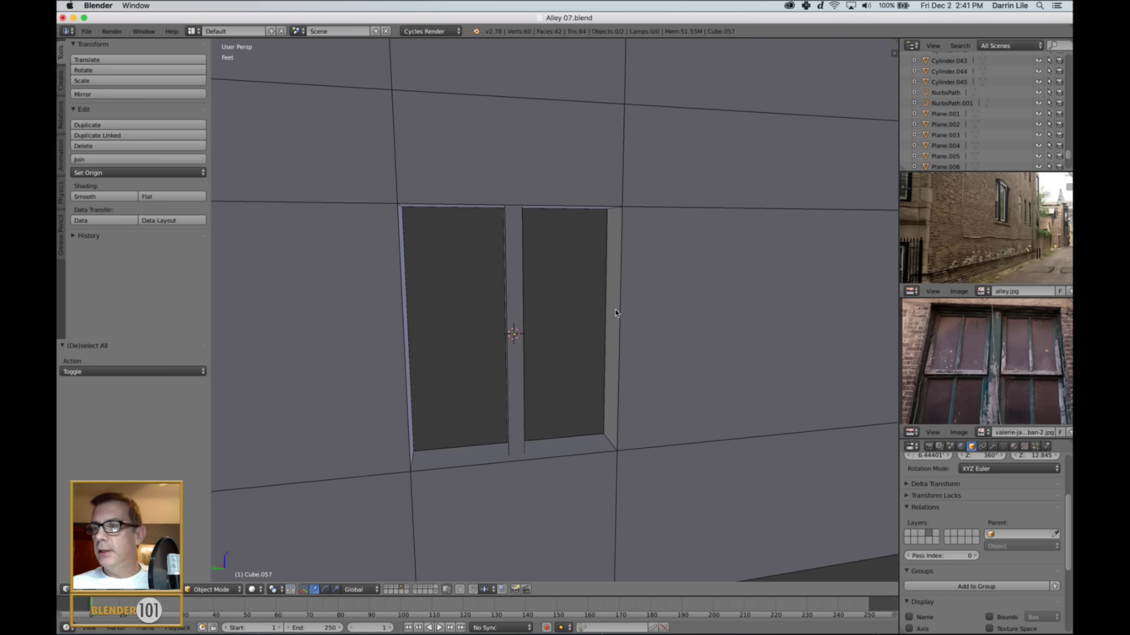
{"action": "middle_click_drag", "start_coordinate": [515, 331], "coordinate": [524, 330]}
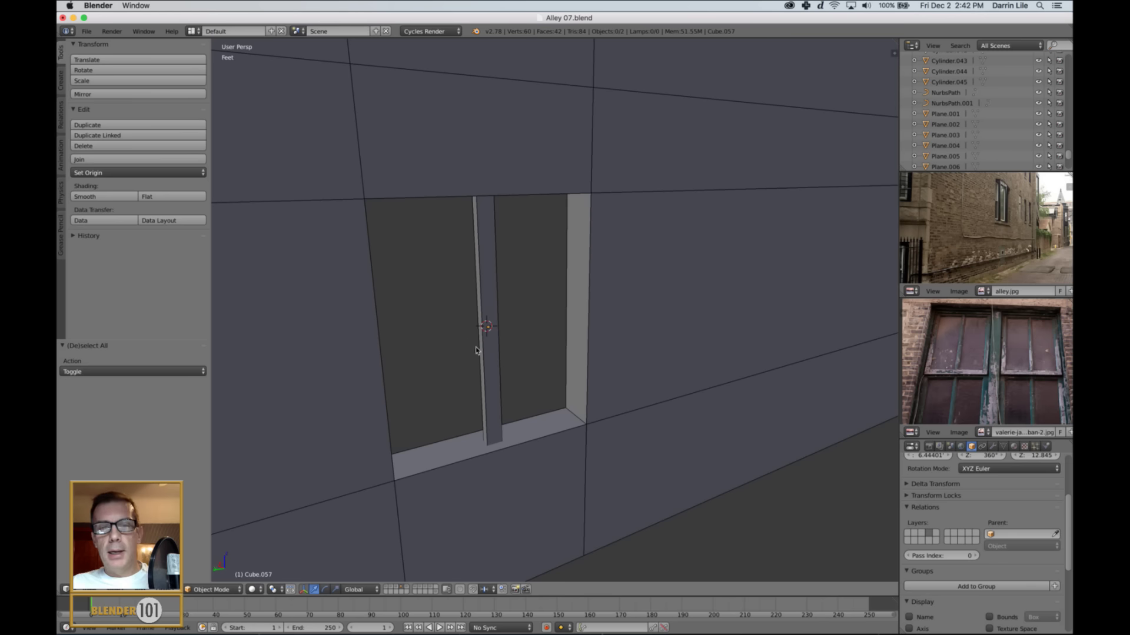
{"action": "middle_click_drag", "start_coordinate": [446, 394], "coordinate": [472, 392]}
{"action": "right_click", "coordinate": [442, 404]}
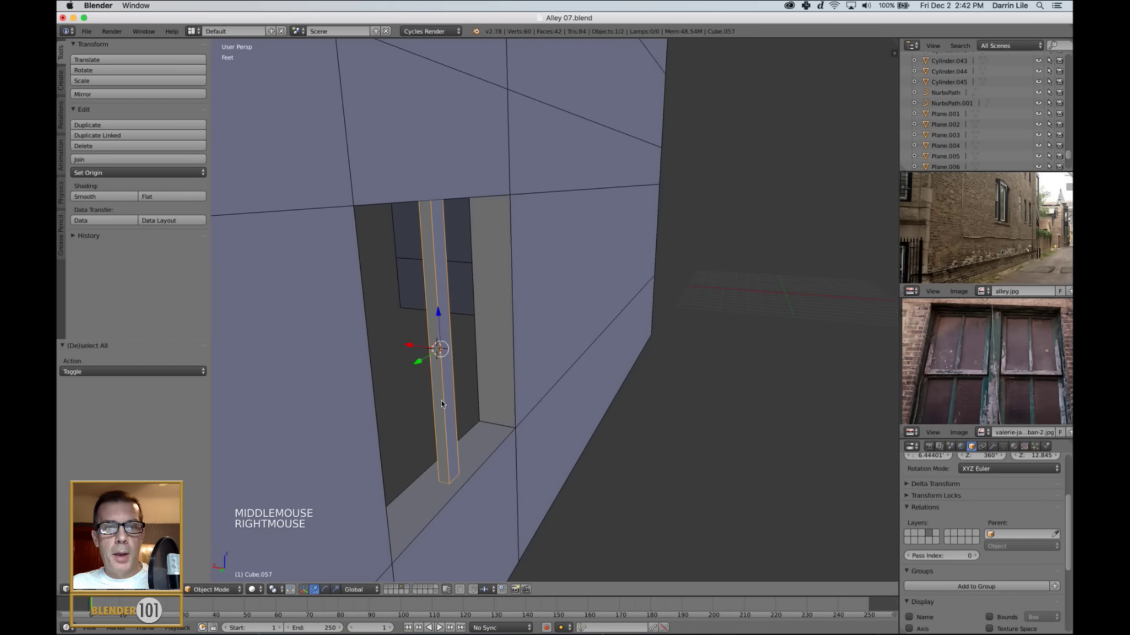
{"action": "left_click_drag", "start_coordinate": [411, 344], "coordinate": [416, 347]}
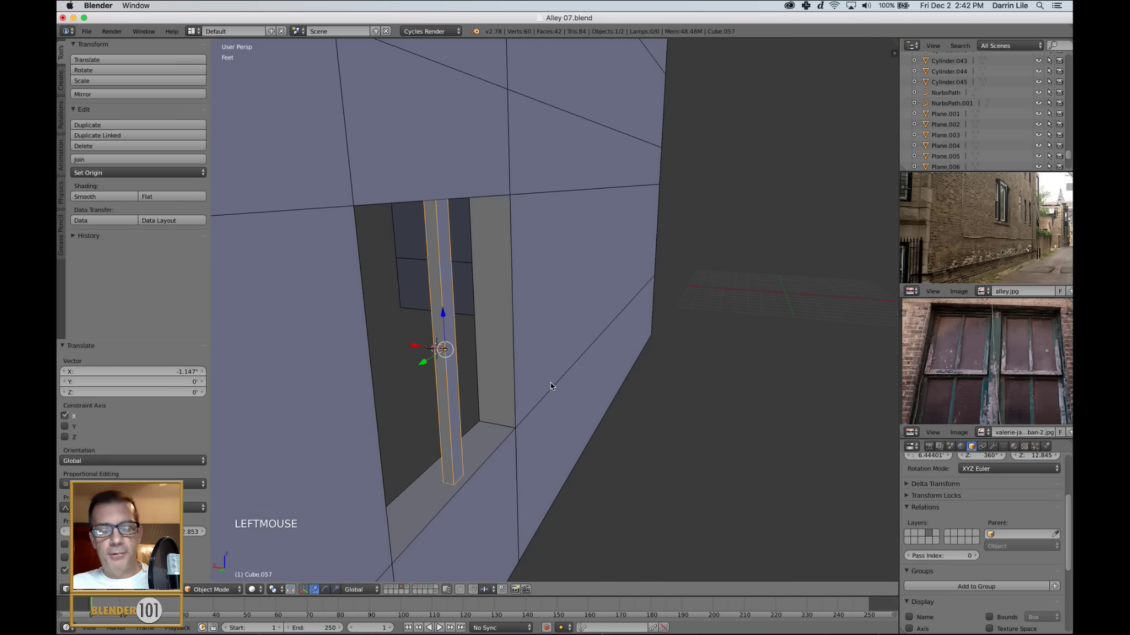
{"action": "key", "text": "s"}
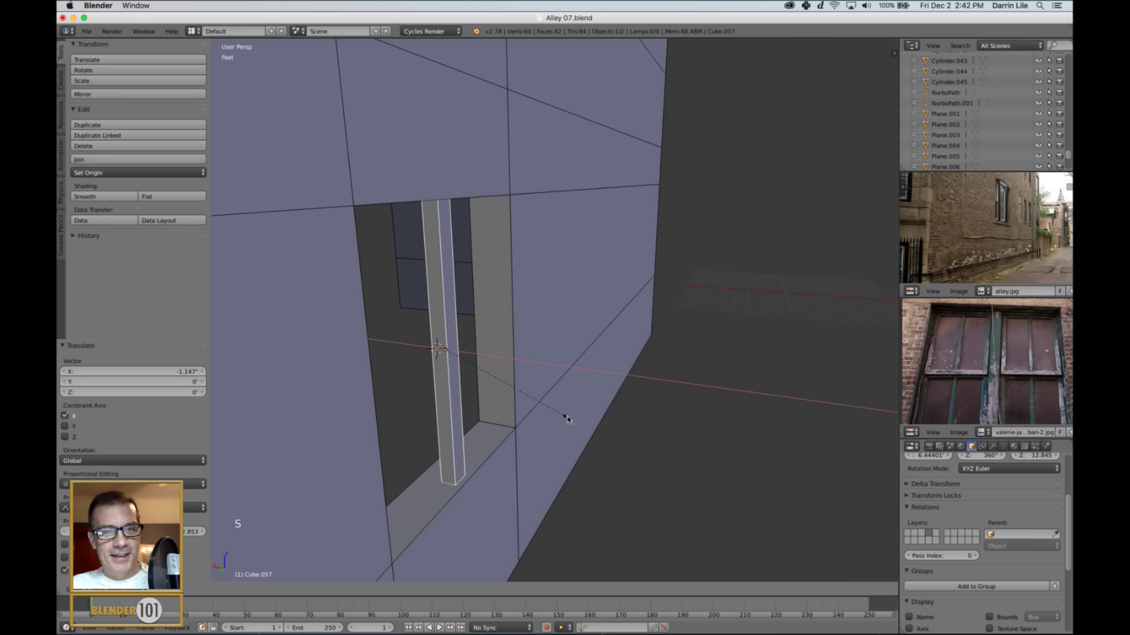
{"action": "left_click", "coordinate": [565, 412]}
{"action": "middle_click_drag", "start_coordinate": [588, 442], "coordinate": [571, 467]}
{"action": "key", "text": "a"}
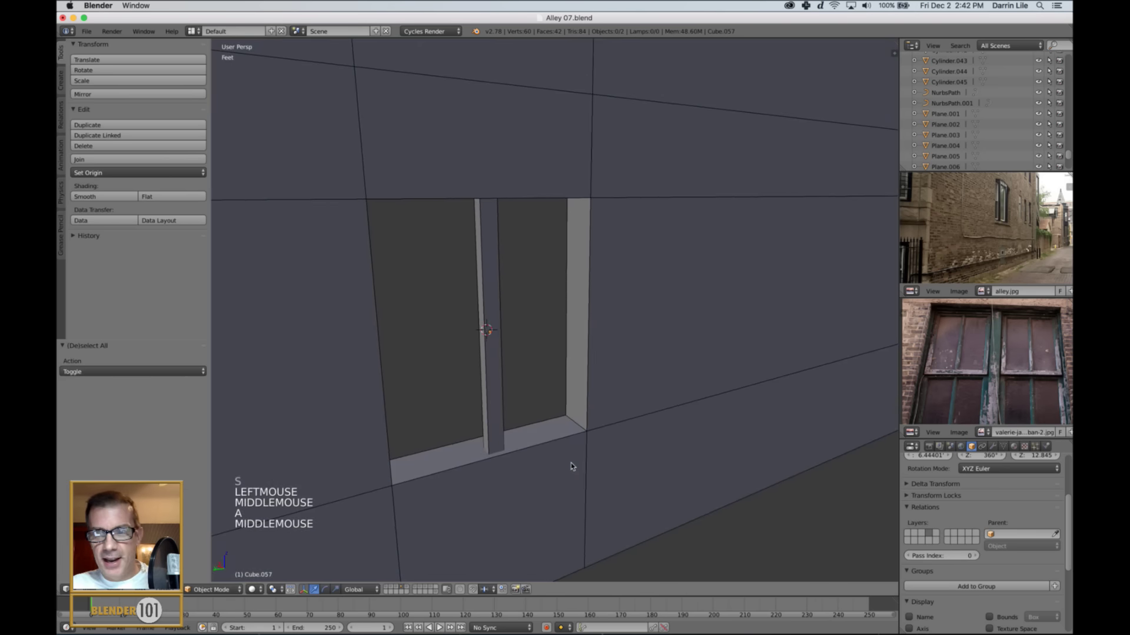
- Duplicate the centre post and move the copy about 7.398" along Y
{"action": "middle_click_drag", "start_coordinate": [463, 346], "coordinate": [581, 368]}
{"action": "right_click", "coordinate": [483, 348]}
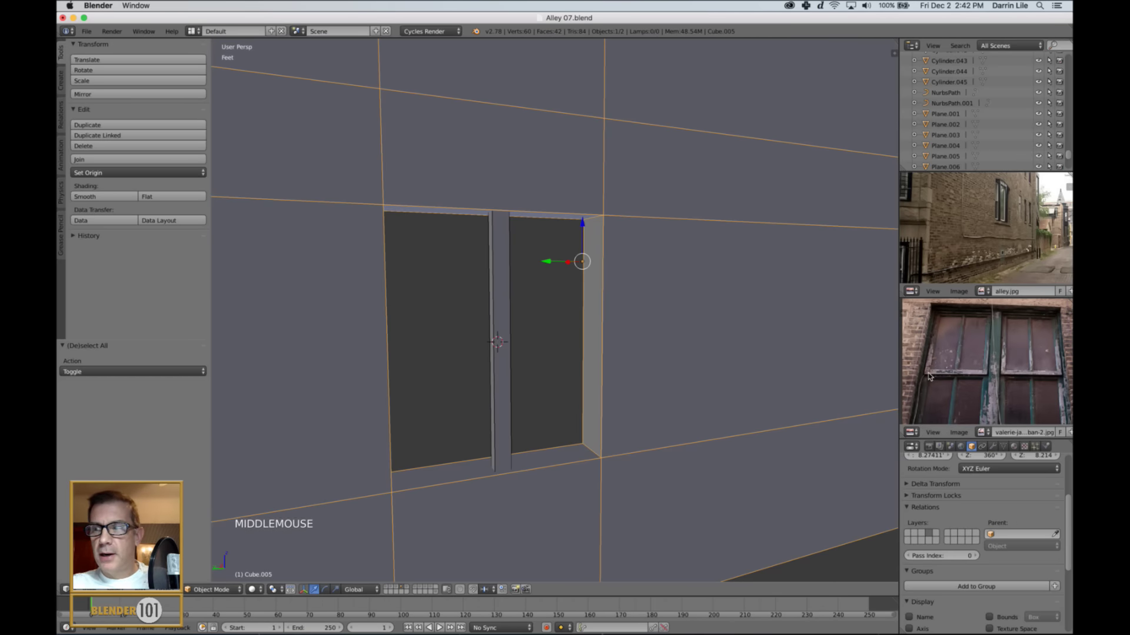
{"action": "mouse_move", "coordinate": [515, 350]}
{"action": "middle_mouse_down"}
{"action": "mouse_move", "coordinate": [486, 351]}
{"action": "mouse_move", "coordinate": [522, 334]}
{"action": "middle_mouse_up"}
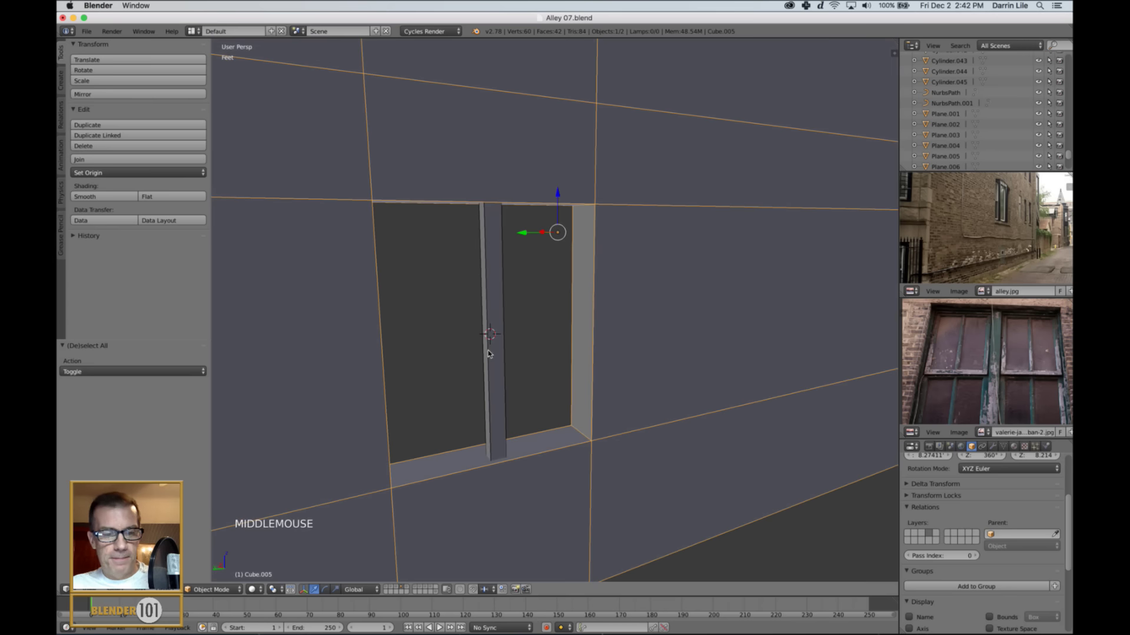
{"action": "key", "text": "a"}
{"action": "right_click", "coordinate": [493, 357]}
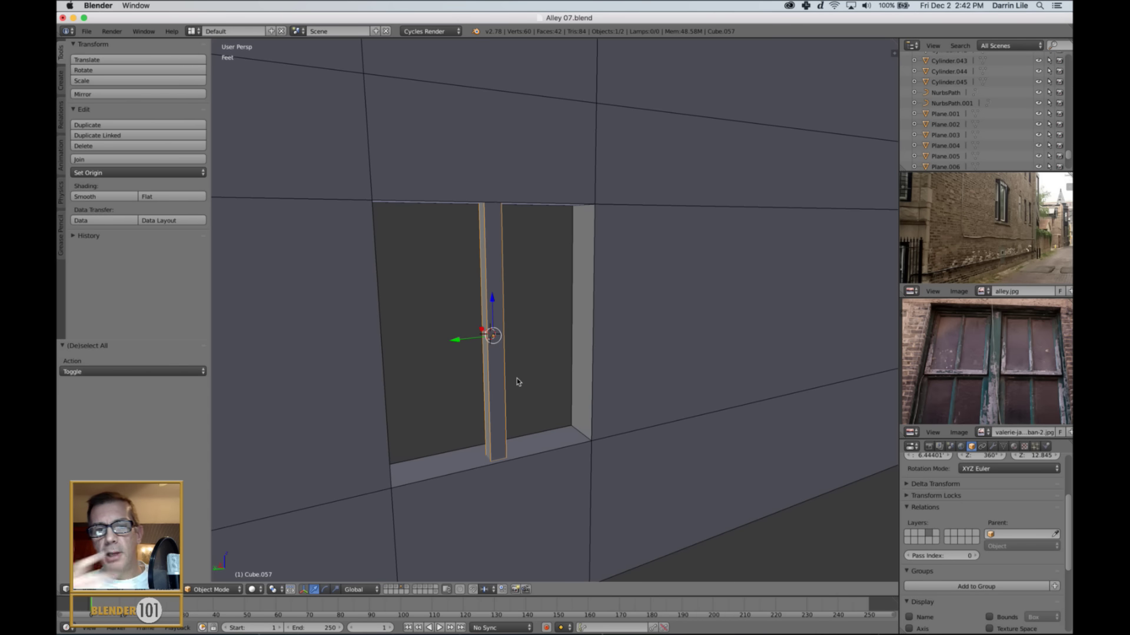
{"action": "key", "text": "shift+d"}
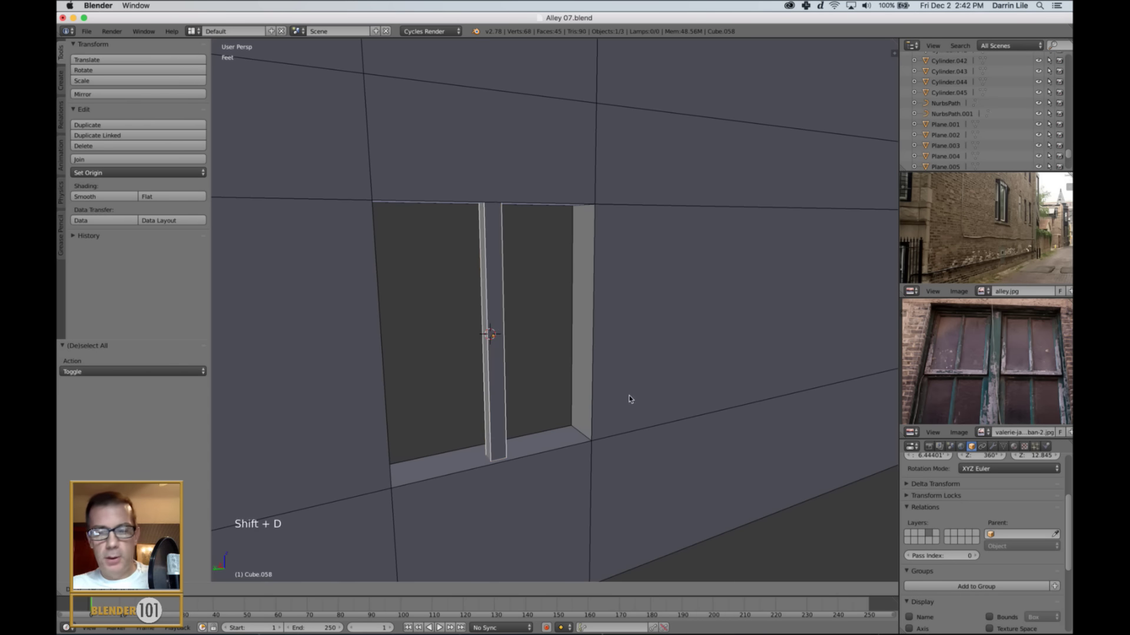
{"action": "left_click_drag", "start_coordinate": [455, 336], "coordinate": [427, 343]}
- Scale the duplicated bar uniformly to about 0.482 and shorten it along Z to a Z scale of about 5.125
{"action": "key", "text": "s"}
{"action": "key", "text": "s"}
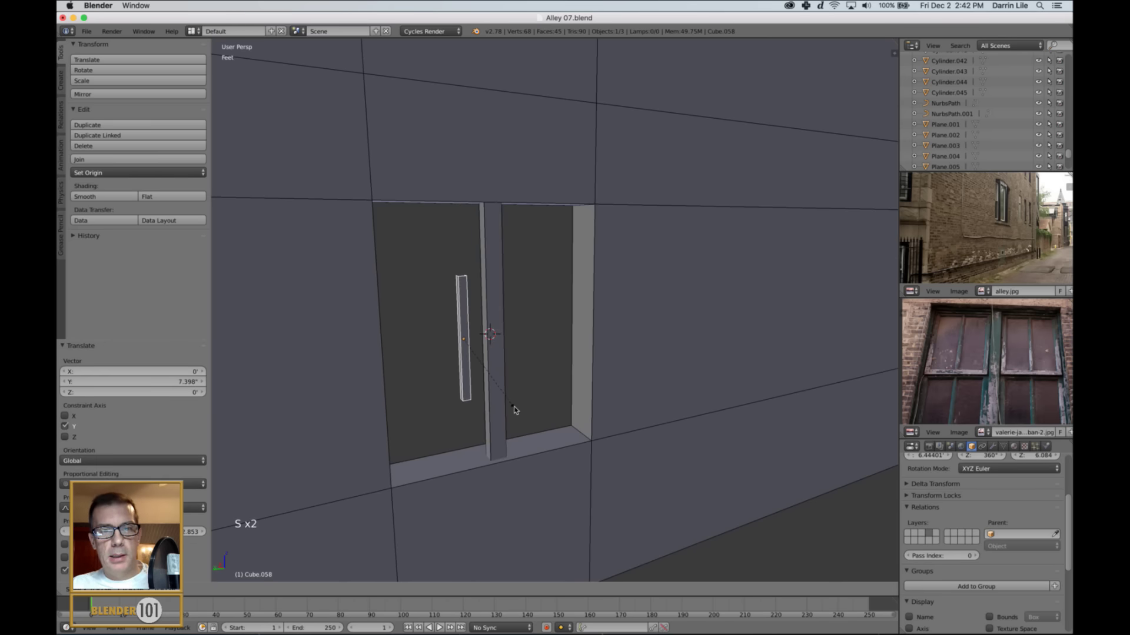
{"action": "left_click", "coordinate": [526, 420]}
{"action": "key", "text": "s"}
{"action": "key", "text": "z"}
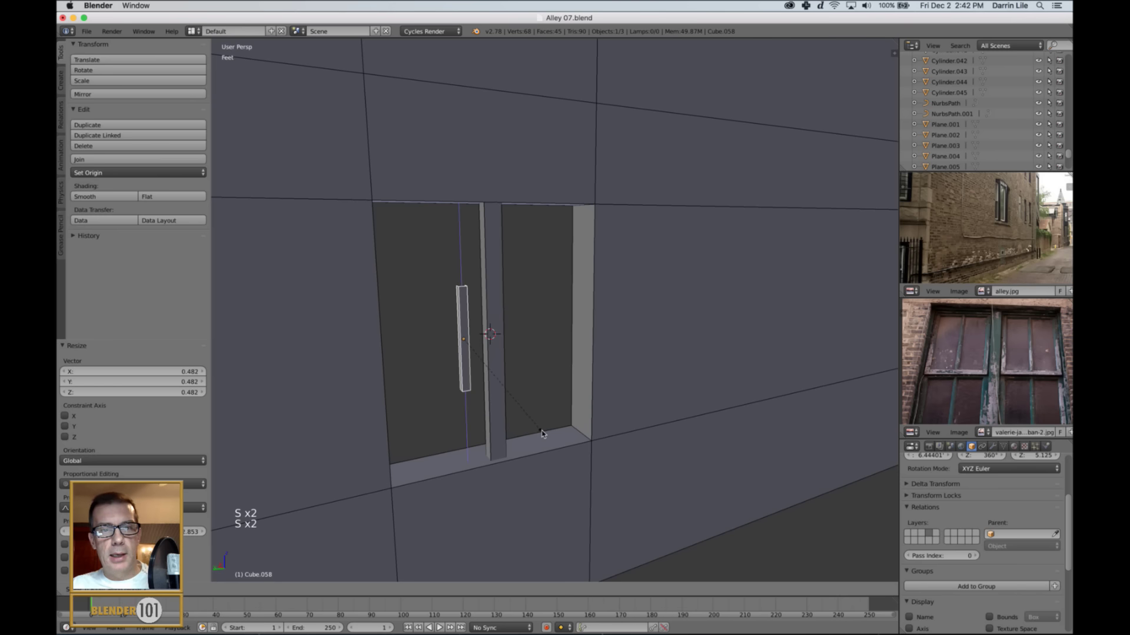
{"action": "left_click", "coordinate": [541, 430]}
- Raise the short bar into the upper half of the opening, shift it -4.195" along Y against the centre post, and lower it 2.33"
{"action": "left_click_drag", "start_coordinate": [462, 300], "coordinate": [473, 216]}
{"action": "scroll", "coordinate": [501, 309], "scroll_direction": "down", "scroll_amount": 1}
{"action": "middle_click_drag", "start_coordinate": [508, 356], "coordinate": [539, 362]}
{"action": "left_click_drag", "start_coordinate": [460, 266], "coordinate": [474, 267]}
{"action": "scroll", "coordinate": [560, 374], "scroll_direction": "up", "scroll_amount": 2}
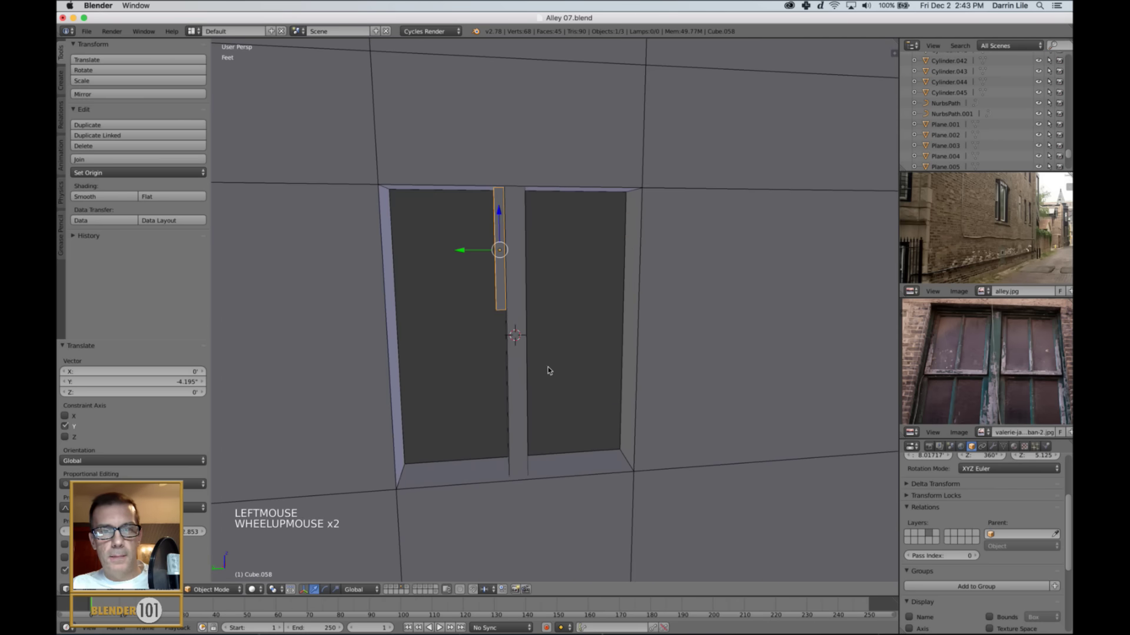
{"action": "left_click_drag", "start_coordinate": [499, 210], "coordinate": [499, 223]}
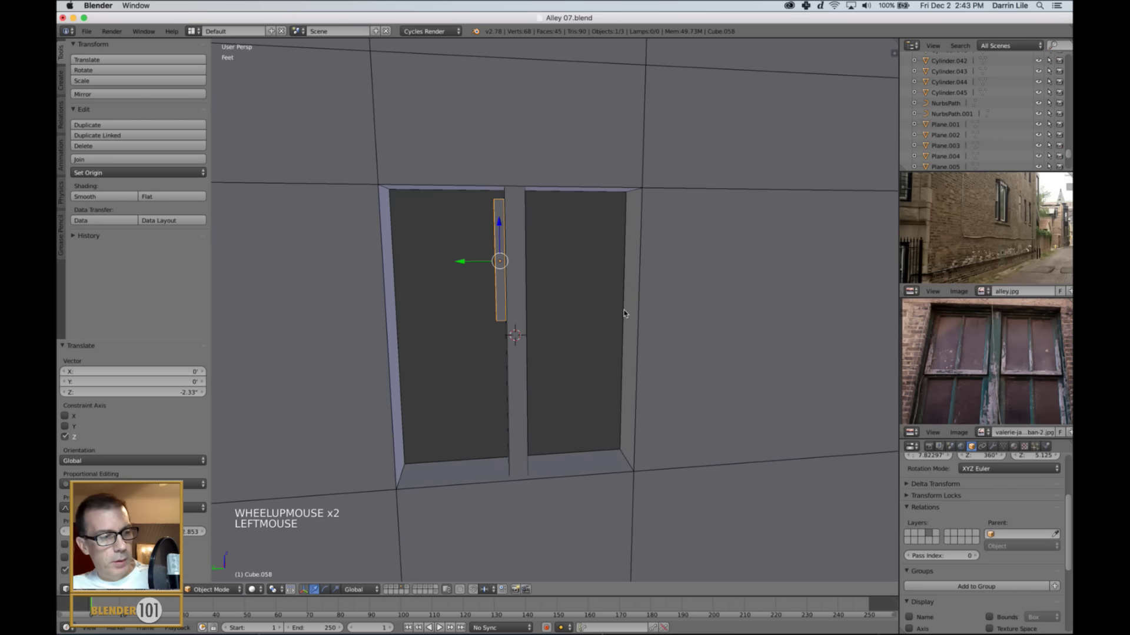
{"action": "key", "text": "KP_3"}
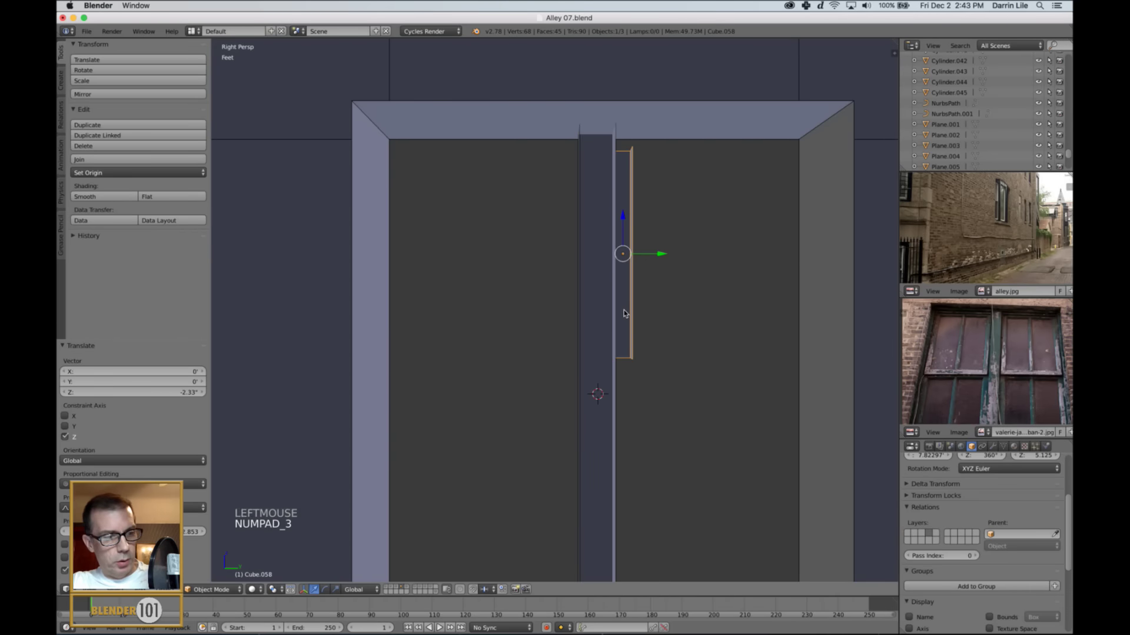
- Lower the short bar 1.676" along Z, stretch it to a Z scale of about 6.350, and align its top with the opening
{"action": "key", "text": "ctrl+KP_3"}
{"action": "key", "text": "KP_5"}
{"action": "key", "text": "z"}
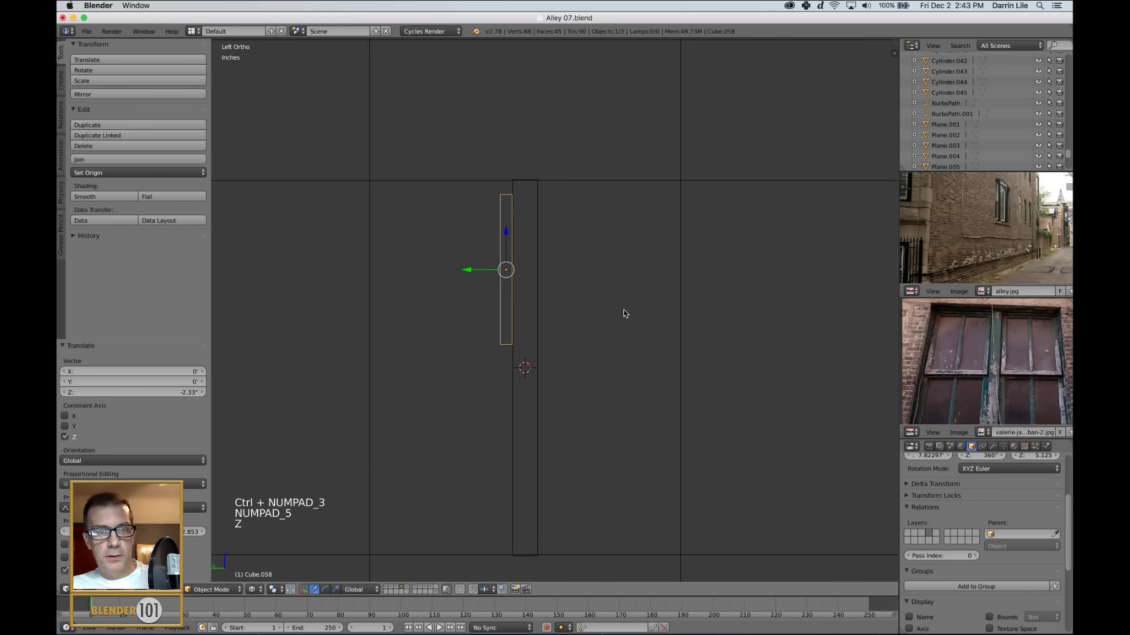
{"action": "scroll", "coordinate": [623, 320], "scroll_direction": "down", "scroll_amount": 2}
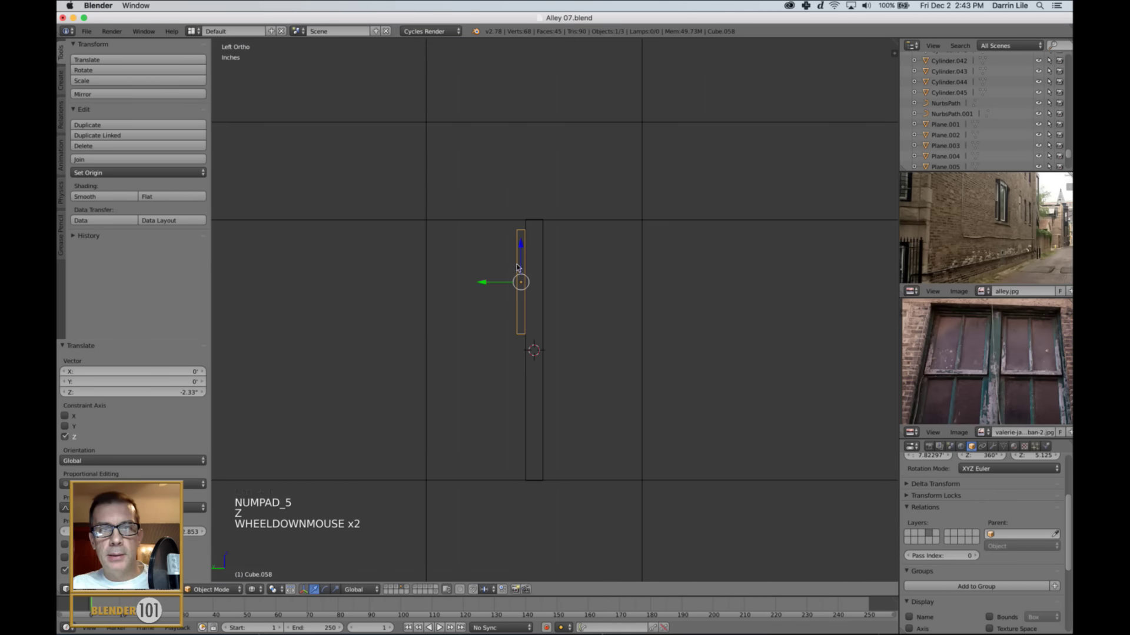
{"action": "left_click_drag", "start_coordinate": [520, 243], "coordinate": [521, 250]}
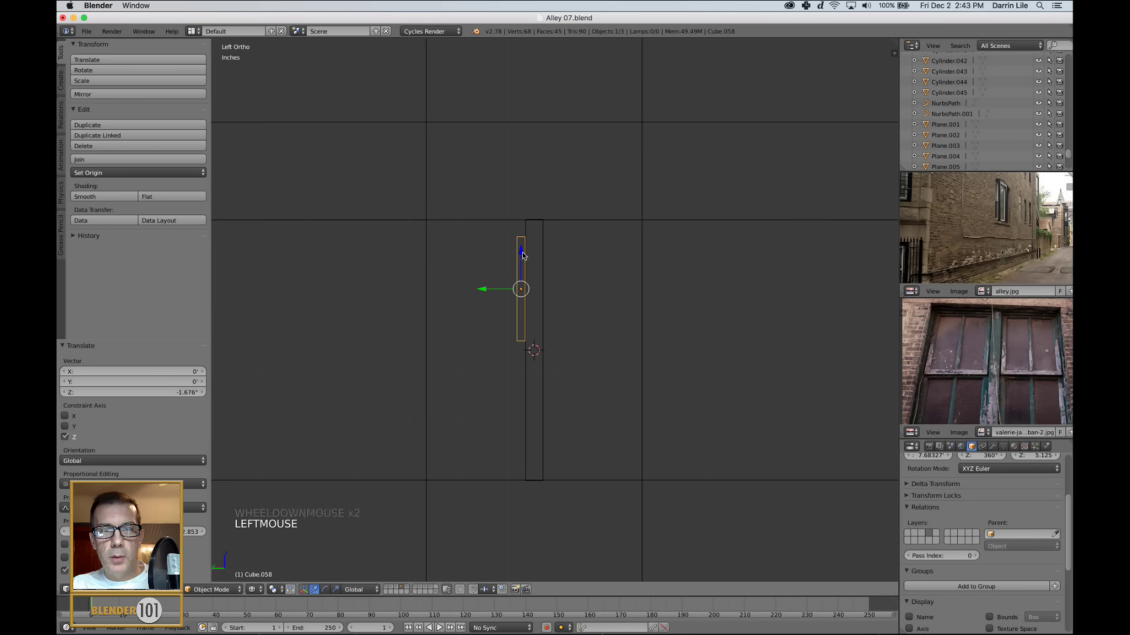
{"action": "key", "text": "s"}
{"action": "key", "text": "z"}
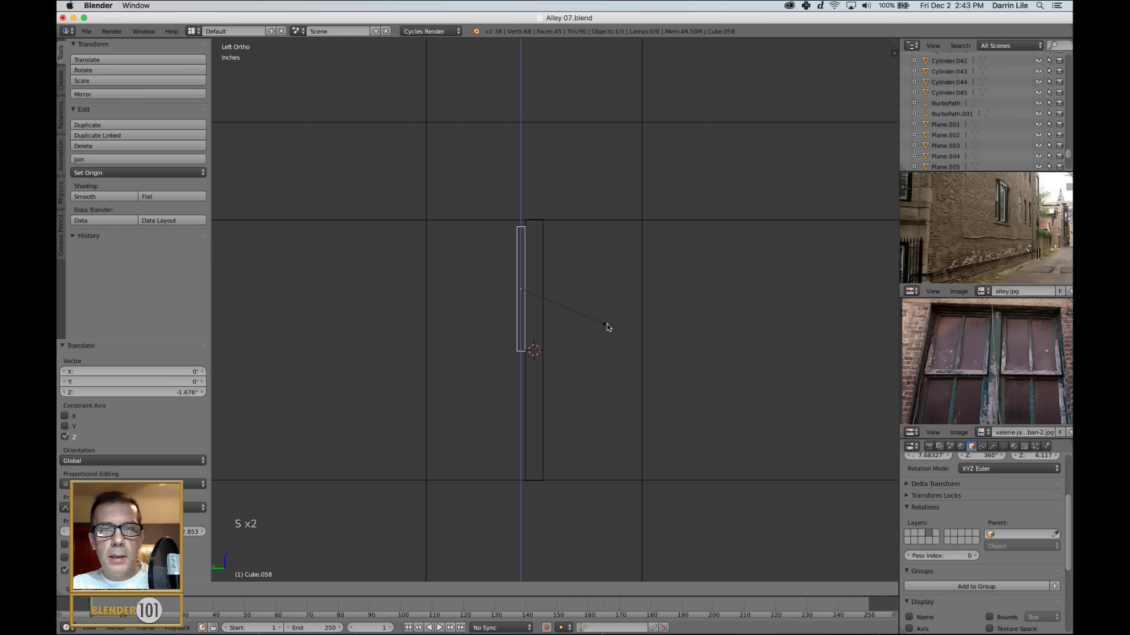
{"action": "left_click", "coordinate": [606, 323]}
{"action": "left_click_drag", "start_coordinate": [524, 250], "coordinate": [522, 247]}
- Add two horizontal loop cuts to the short bar's mesh and spread them along Z by a factor of 2.540
{"action": "scroll", "coordinate": [575, 347], "scroll_direction": "up", "scroll_amount": 3}
{"action": "middle_click_drag", "start_coordinate": [575, 347], "coordinate": [590, 352], "text": "shift"}
{"action": "key", "text": "Tab"}
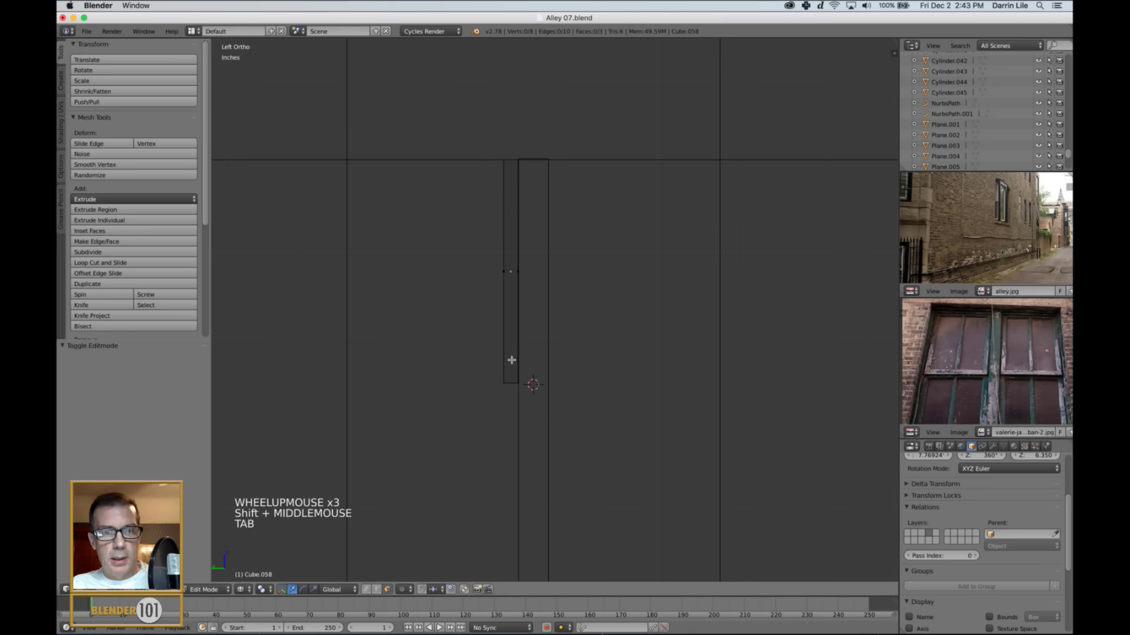
{"action": "key", "text": "ctrl+r"}
{"action": "scroll", "coordinate": [503, 344], "scroll_direction": "up", "scroll_amount": 1}
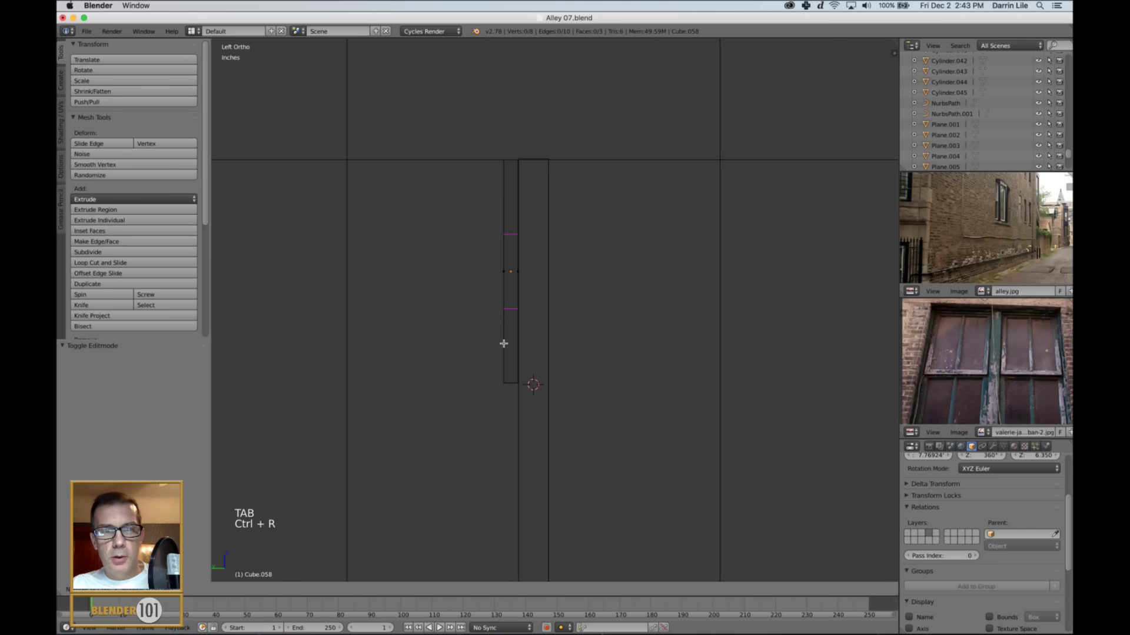
{"action": "left_click", "coordinate": [504, 343]}
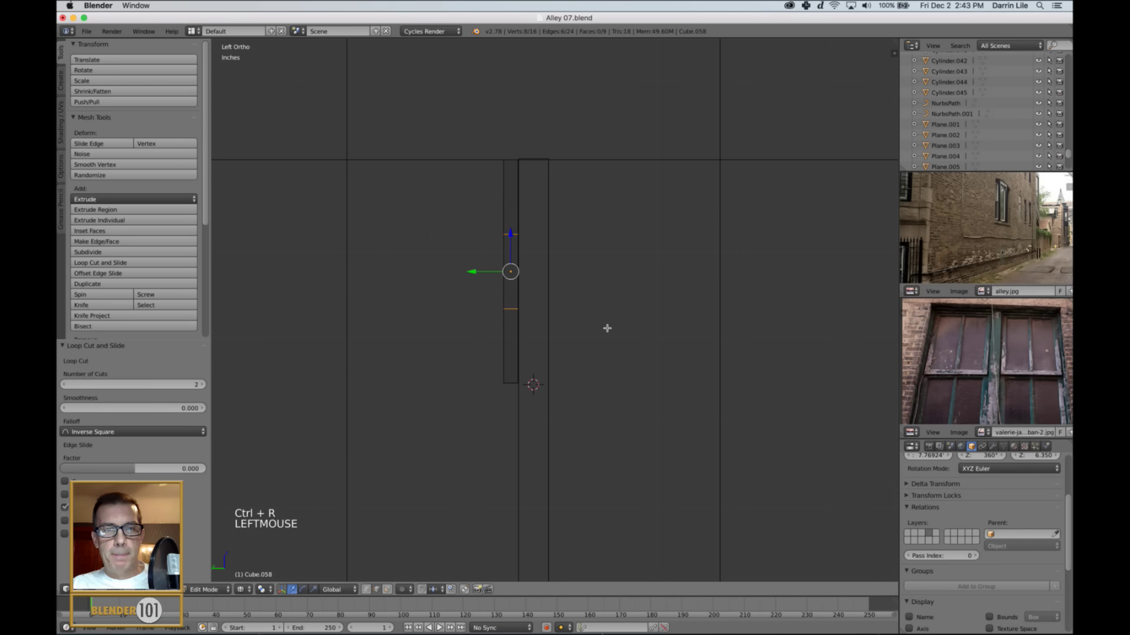
{"action": "key", "text": "s"}
{"action": "key", "text": "s"}
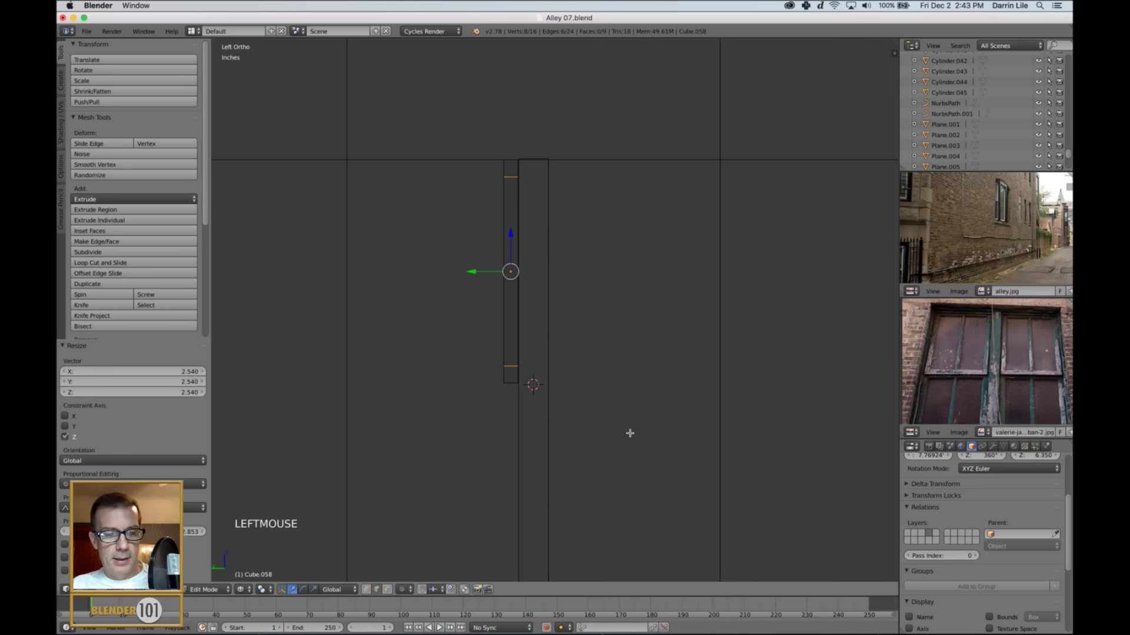
- Extrude the bar's upper and lower end faces, on the side away from the centre post, 1.828' to the opening's edge
{"action": "key", "text": "ctrl+Tab"}
{"action": "middle_click_drag", "start_coordinate": [567, 370], "coordinate": [464, 377]}
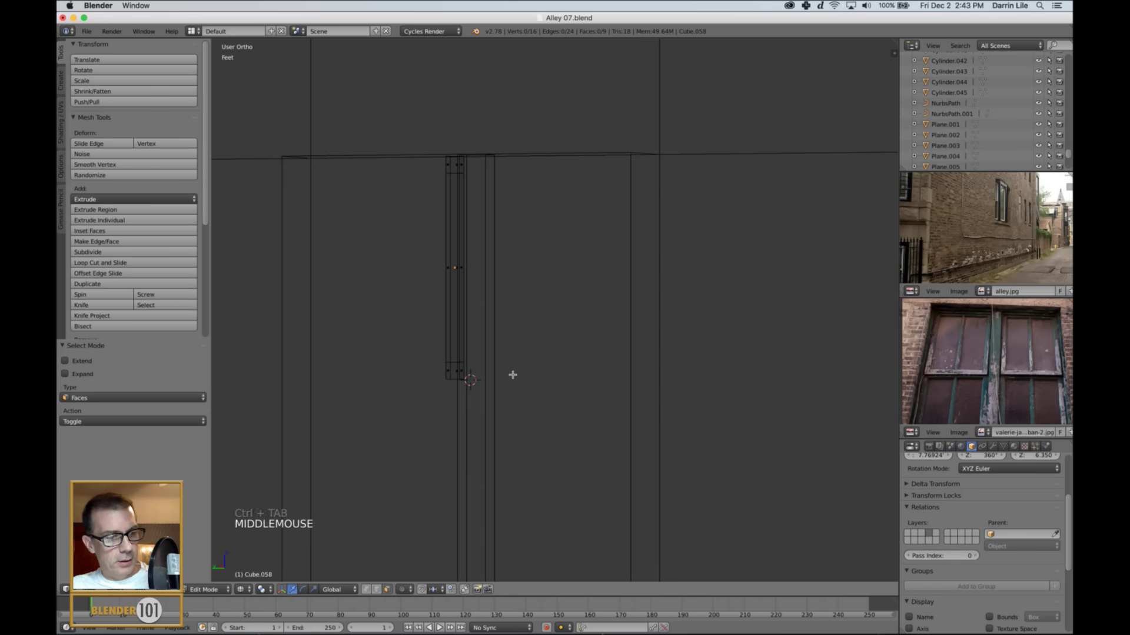
{"action": "key", "text": "ctrl+KP_3"}
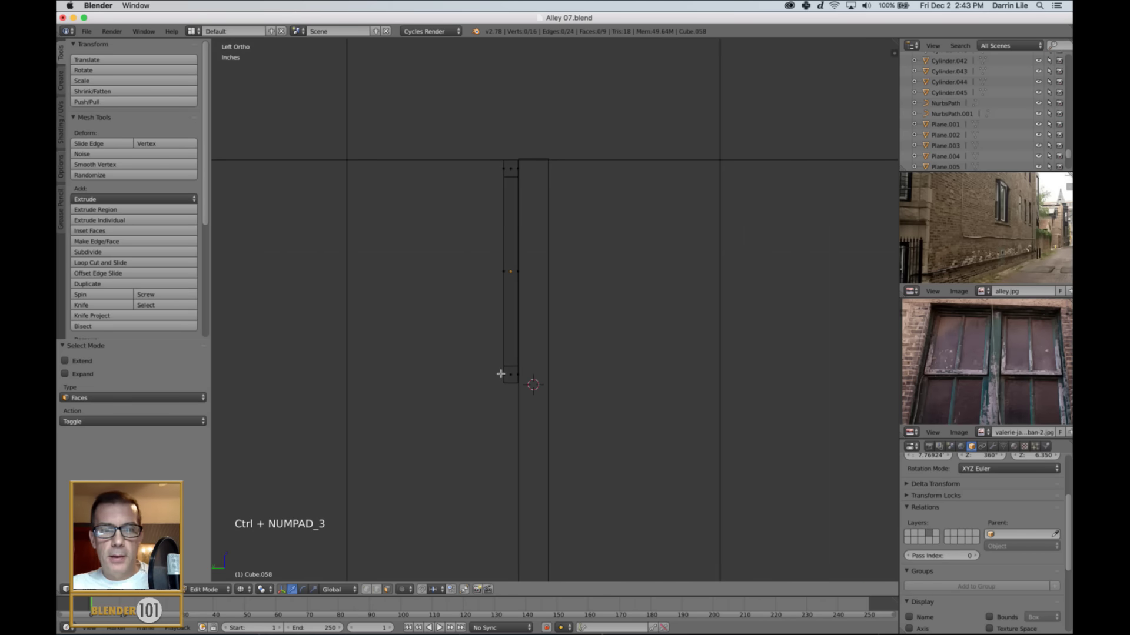
{"action": "right_click", "coordinate": [501, 374]}
{"action": "right_click", "coordinate": [501, 171], "text": "shift"}
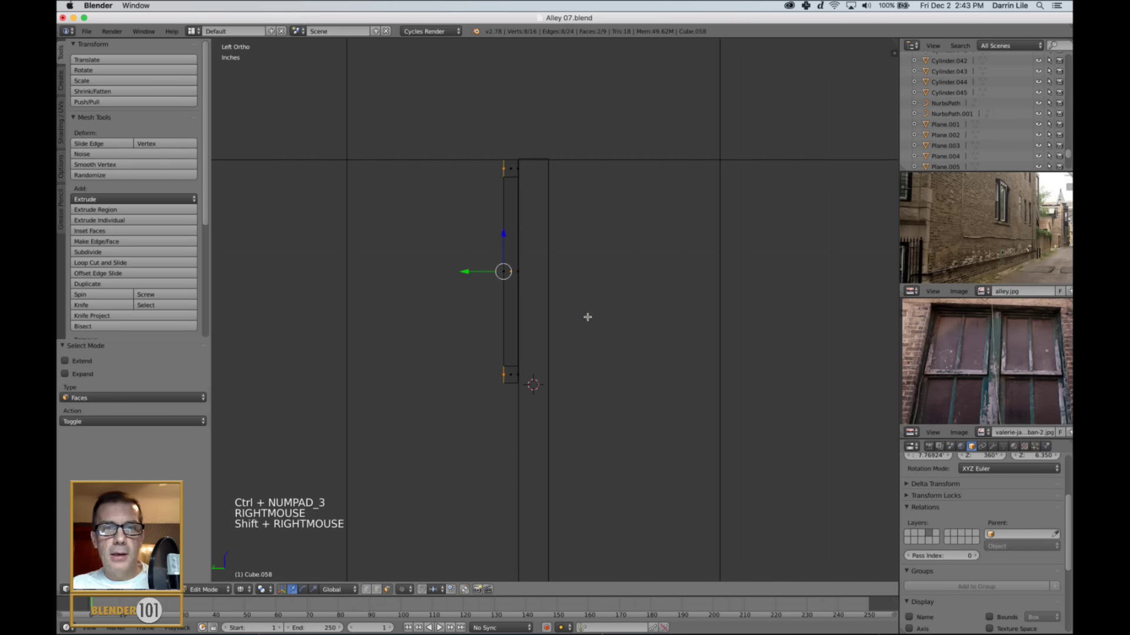
{"action": "key", "text": "e"}
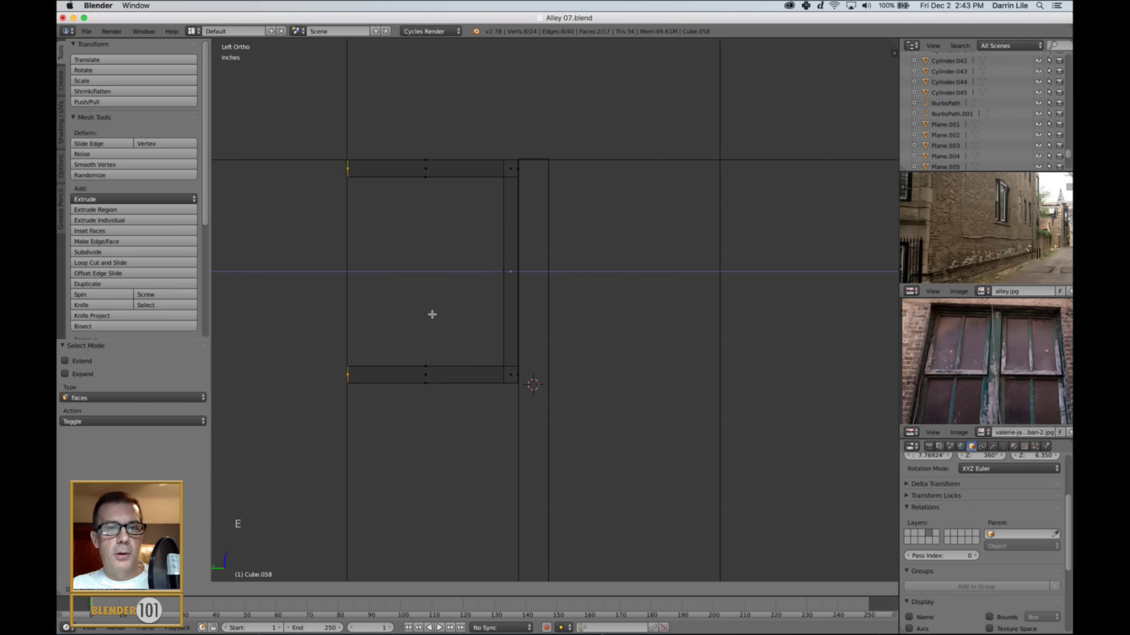
{"action": "left_click", "coordinate": [432, 314]}
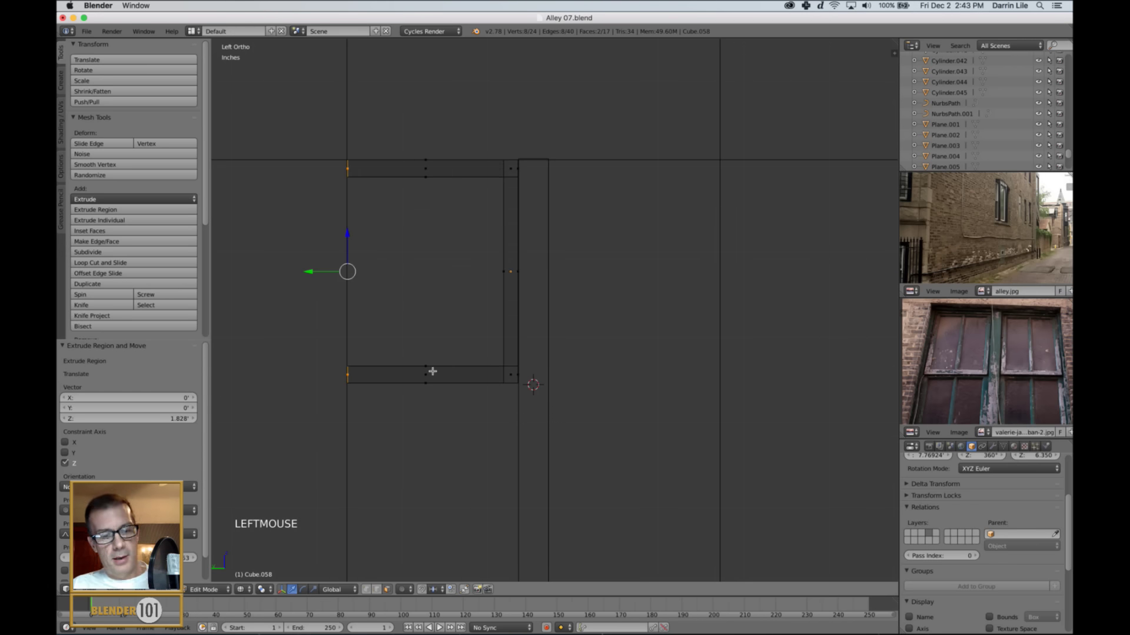
- Add one loop cut to each of the two rails and move both loops 8.881" along Y toward the outer ends
{"action": "key", "text": "ctrl+r"}
{"action": "double_click", "coordinate": [431, 371]}
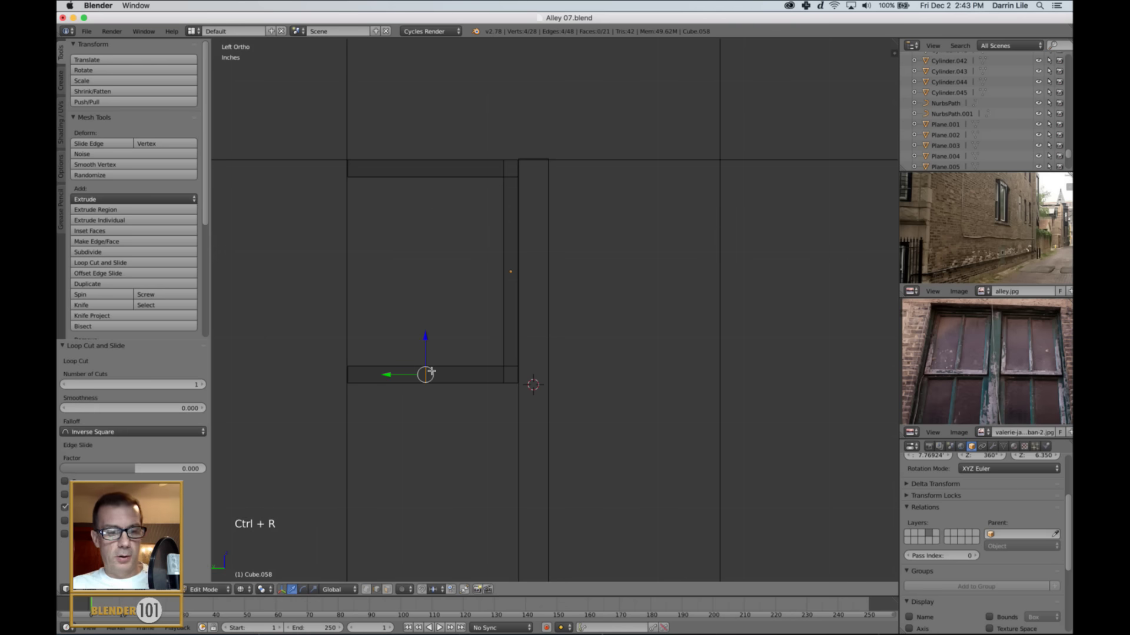
{"action": "key", "text": "ctrl+r"}
{"action": "left_click", "coordinate": [438, 179]}
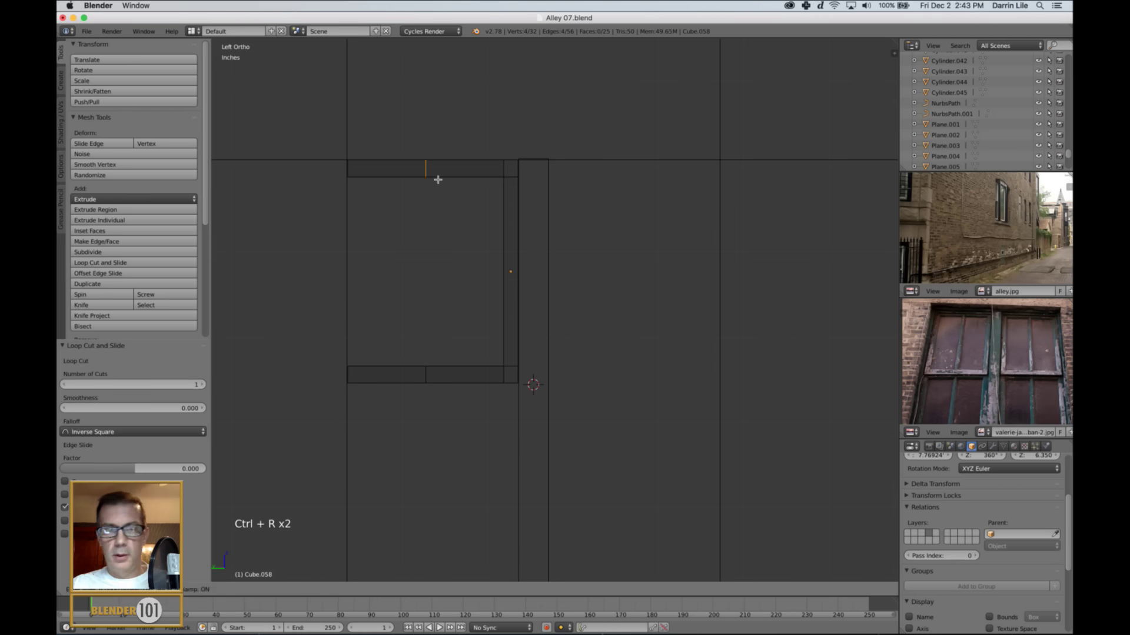
{"action": "left_click", "coordinate": [437, 179]}
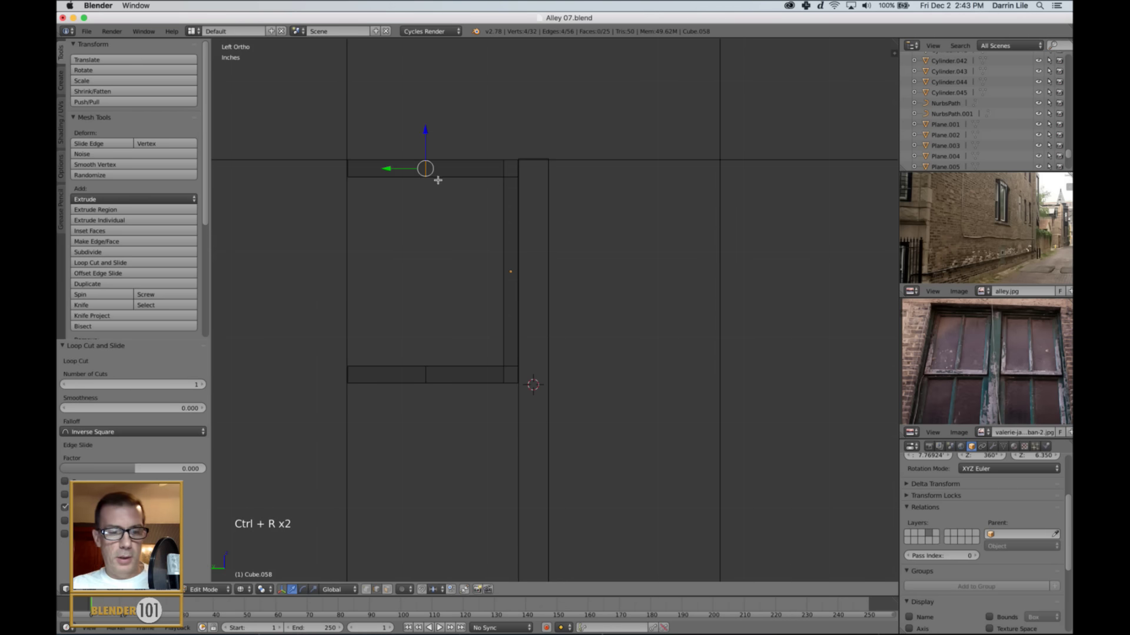
{"action": "right_click", "coordinate": [427, 377], "text": "alt+shift"}
{"action": "left_click_drag", "start_coordinate": [387, 274], "coordinate": [329, 283]}
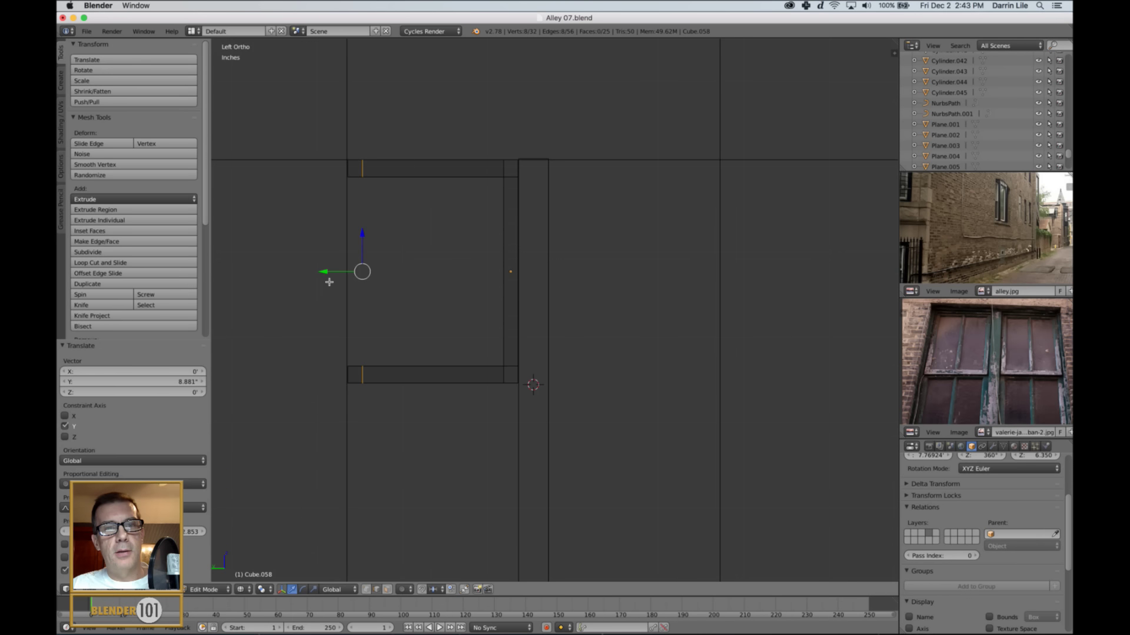
- Bridge the facing inner faces at the rails' outer ends to close the sash frame, and leave mesh editing
{"action": "key", "text": "ctrl+Tab"}
{"action": "left_click", "coordinate": [338, 253]}
{"action": "right_click", "coordinate": [353, 372]}
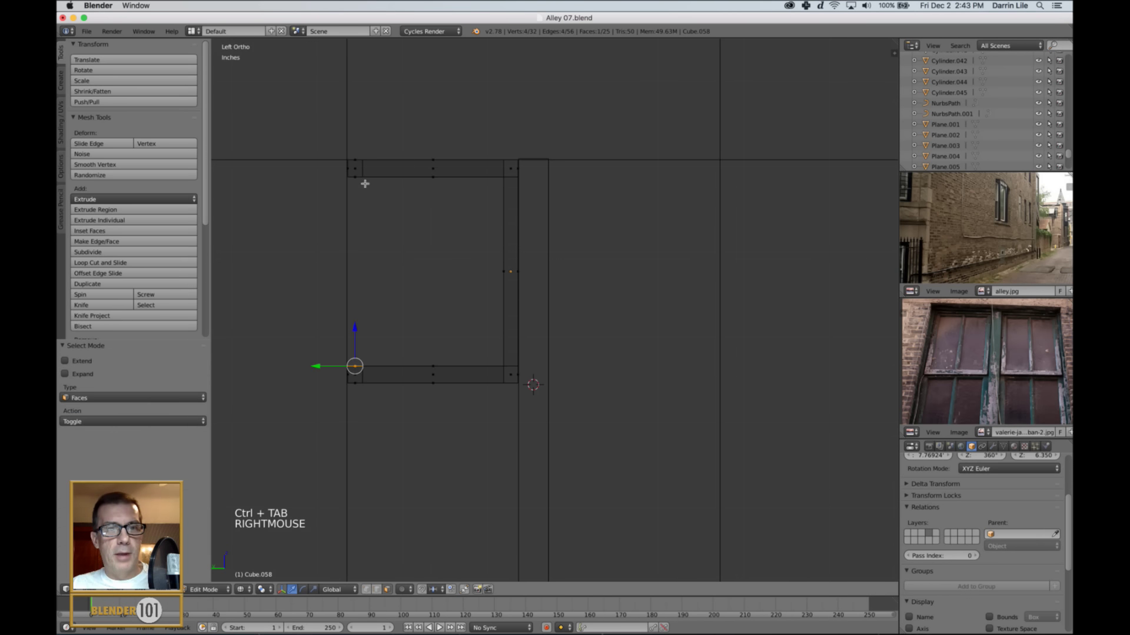
{"action": "right_click", "coordinate": [355, 187], "text": "shift"}
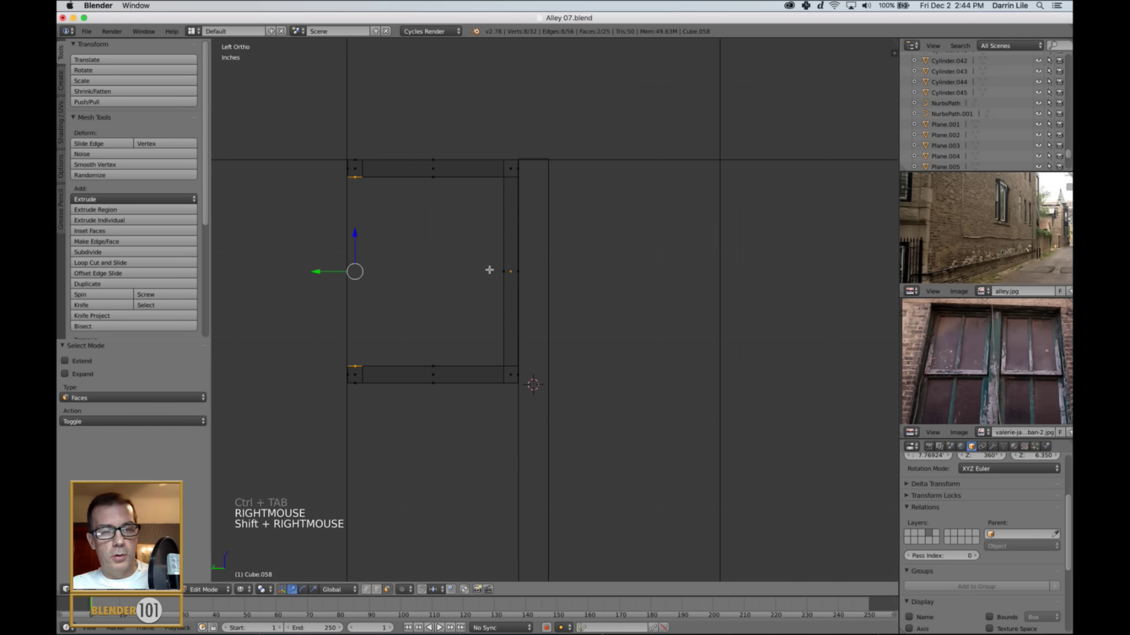
{"action": "key", "text": "ctrl+e"}
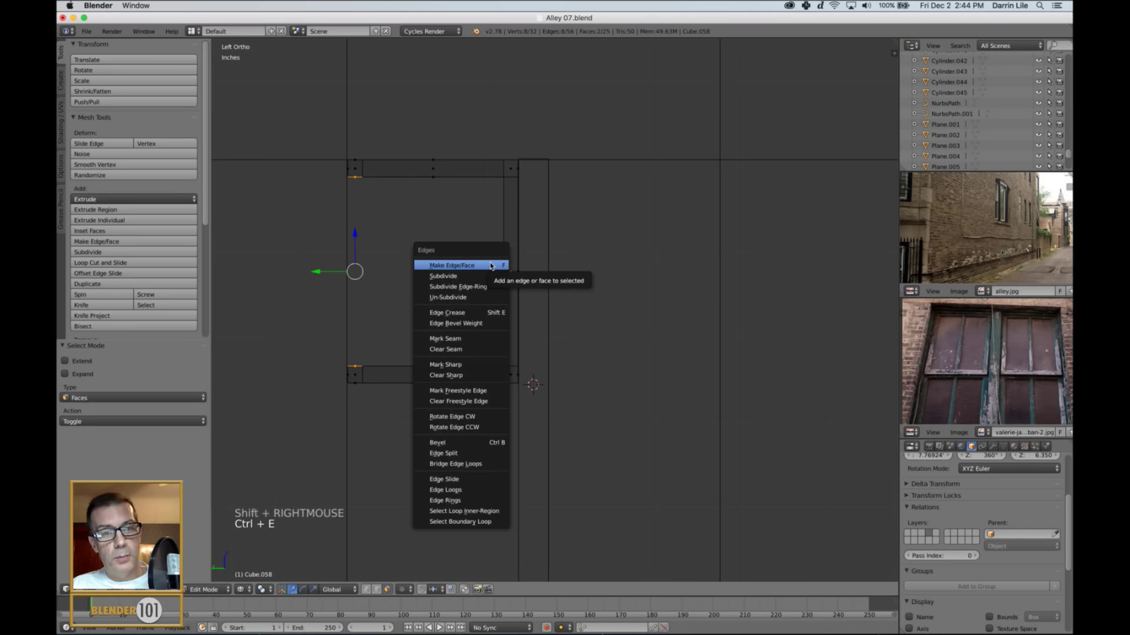
{"action": "left_click", "coordinate": [481, 464]}
{"action": "key", "text": "a"}
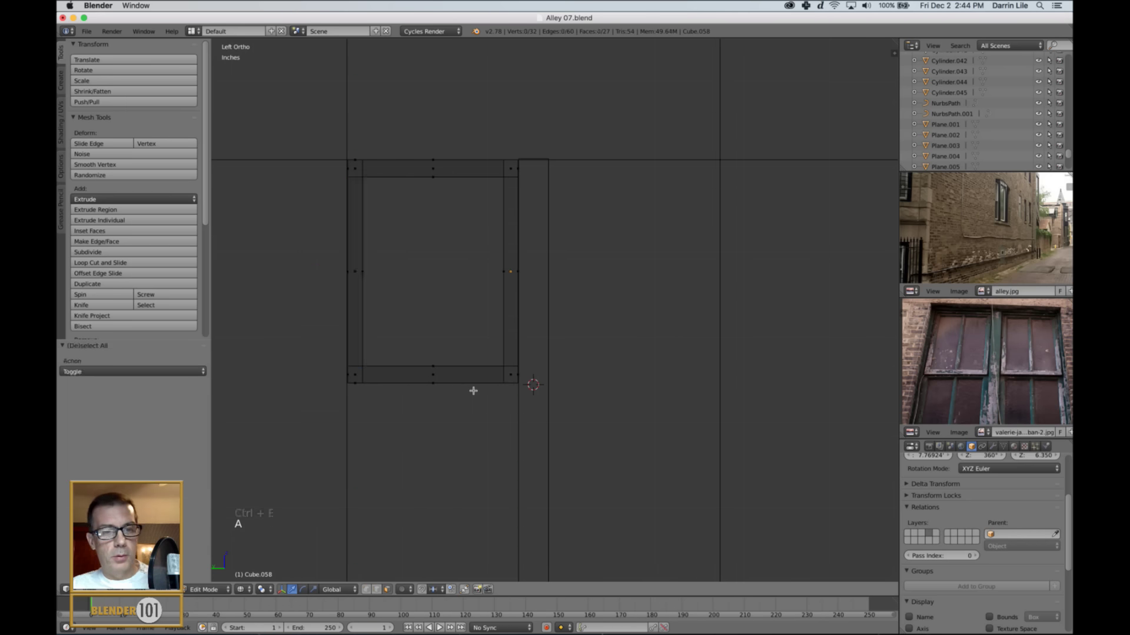
{"action": "key", "text": "Tab"}
- Move the upper sash frame -1.189" along X relative to the centre post
{"action": "scroll", "coordinate": [473, 382], "scroll_direction": "down", "scroll_amount": 2}
{"action": "key", "text": "z"}
{"action": "middle_click_drag", "start_coordinate": [476, 375], "coordinate": [476, 401]}
{"action": "right_click", "coordinate": [472, 398]}
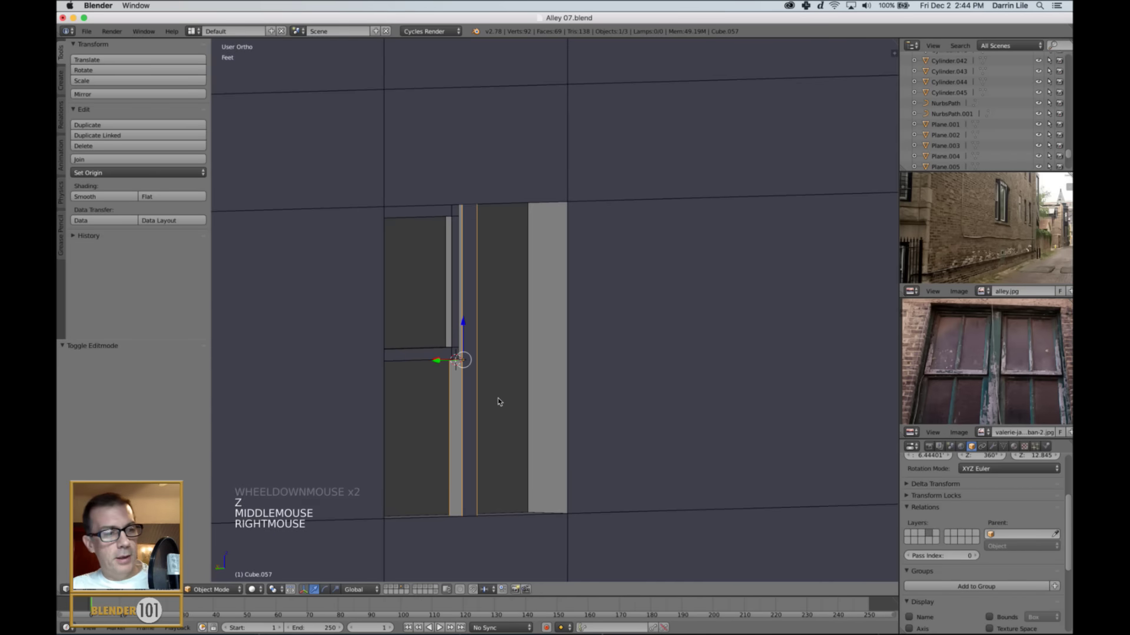
{"action": "key", "text": "KP_5"}
{"action": "scroll", "coordinate": [498, 397], "scroll_direction": "down", "scroll_amount": 2}
{"action": "mouse_move", "coordinate": [555, 388]}
{"action": "middle_mouse_down"}
{"action": "mouse_move", "coordinate": [525, 395]}
{"action": "mouse_move", "coordinate": [512, 384]}
{"action": "mouse_move", "coordinate": [560, 385]}
{"action": "middle_mouse_up"}
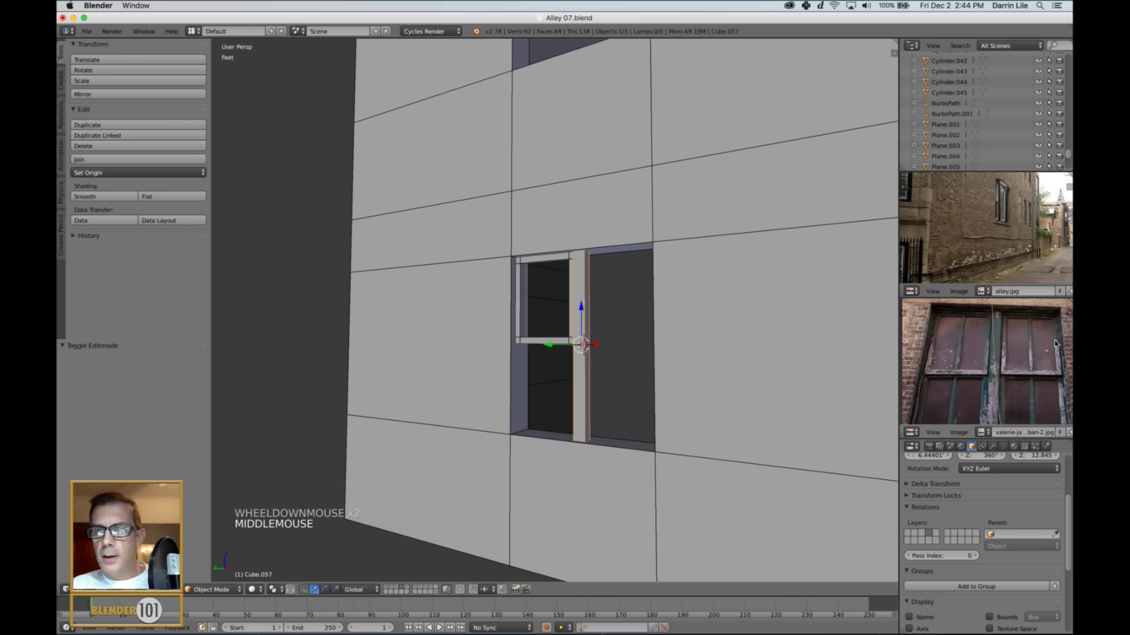
{"action": "scroll", "coordinate": [1031, 361], "scroll_direction": "up", "scroll_amount": 2}
{"action": "middle_click_drag", "start_coordinate": [736, 366], "coordinate": [660, 353]}
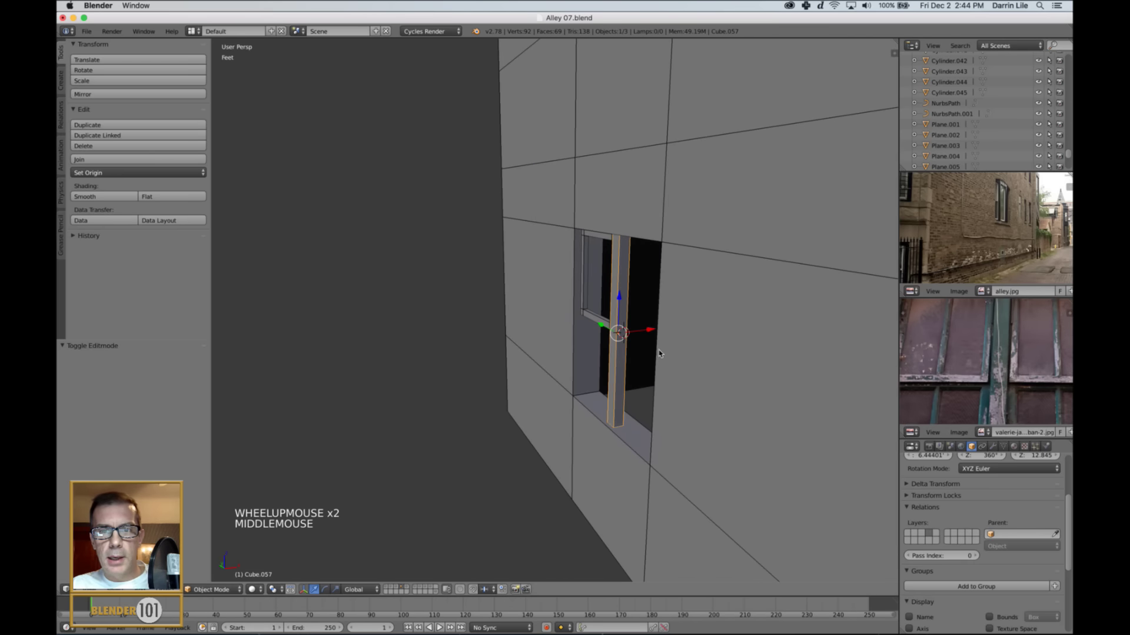
{"action": "right_click", "coordinate": [585, 300]}
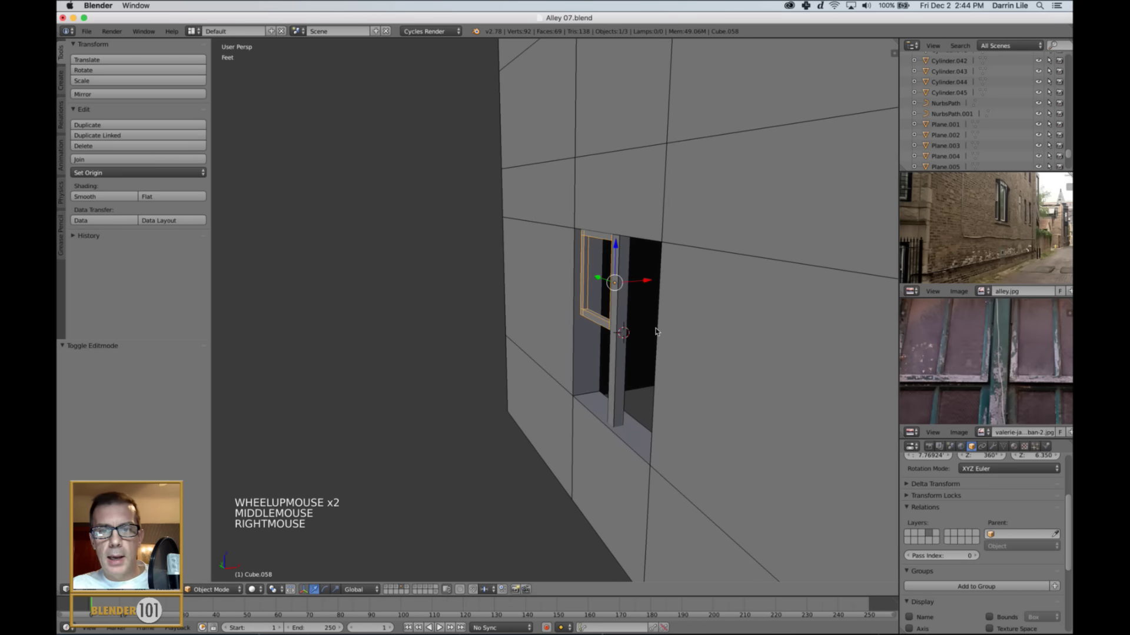
{"action": "left_click", "coordinate": [644, 282]}
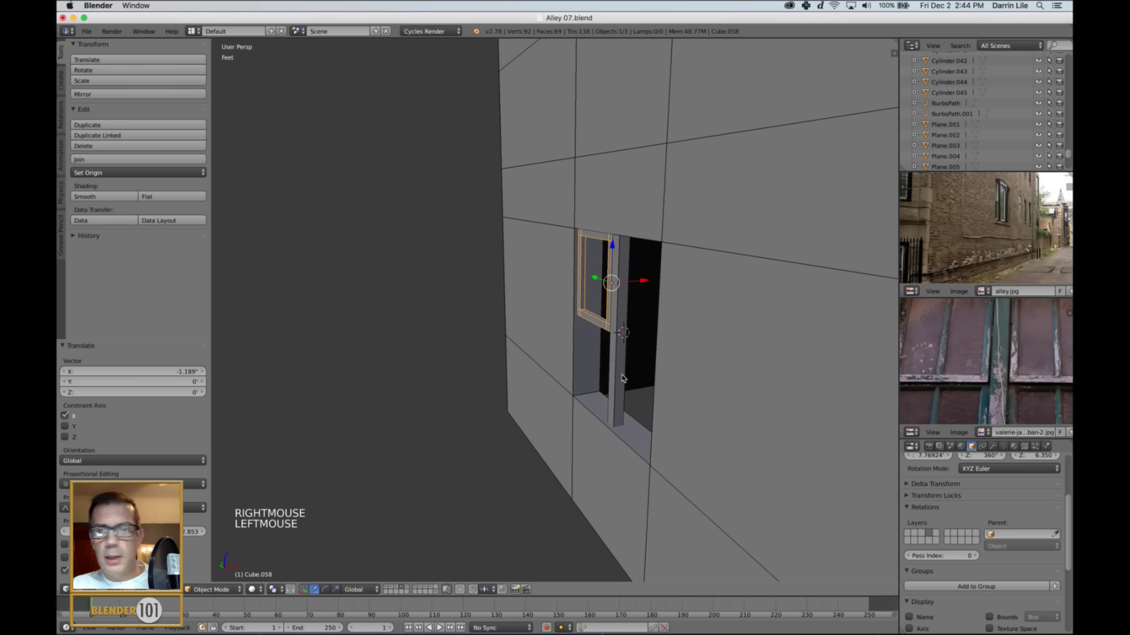
- Shift the sash frame about 827 thou along X to fine-tune its depth in the opening
{"action": "scroll", "coordinate": [999, 357], "scroll_direction": "down", "scroll_amount": 3}
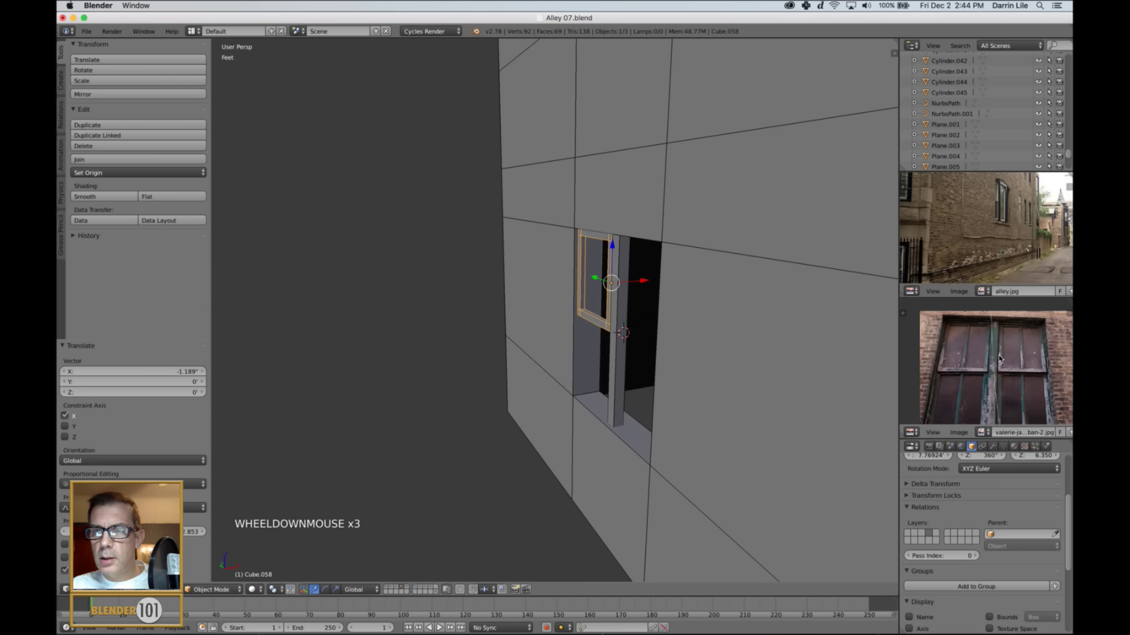
{"action": "mouse_move", "coordinate": [716, 338]}
{"action": "middle_mouse_down"}
{"action": "mouse_move", "coordinate": [673, 330]}
{"action": "mouse_move", "coordinate": [724, 330]}
{"action": "middle_mouse_up"}
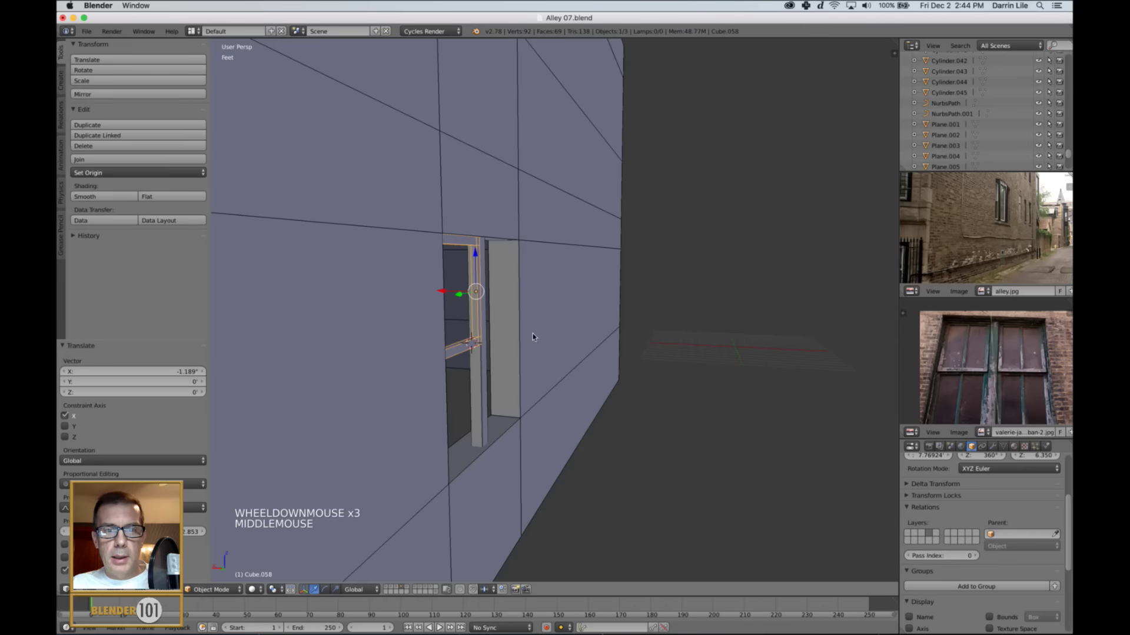
{"action": "left_click_drag", "start_coordinate": [446, 292], "coordinate": [443, 293]}
{"action": "scroll", "coordinate": [484, 315], "scroll_direction": "down", "scroll_amount": 2}
{"action": "middle_click_drag", "start_coordinate": [603, 342], "coordinate": [490, 341]}
{"action": "scroll", "coordinate": [489, 340], "scroll_direction": "up", "scroll_amount": 3}
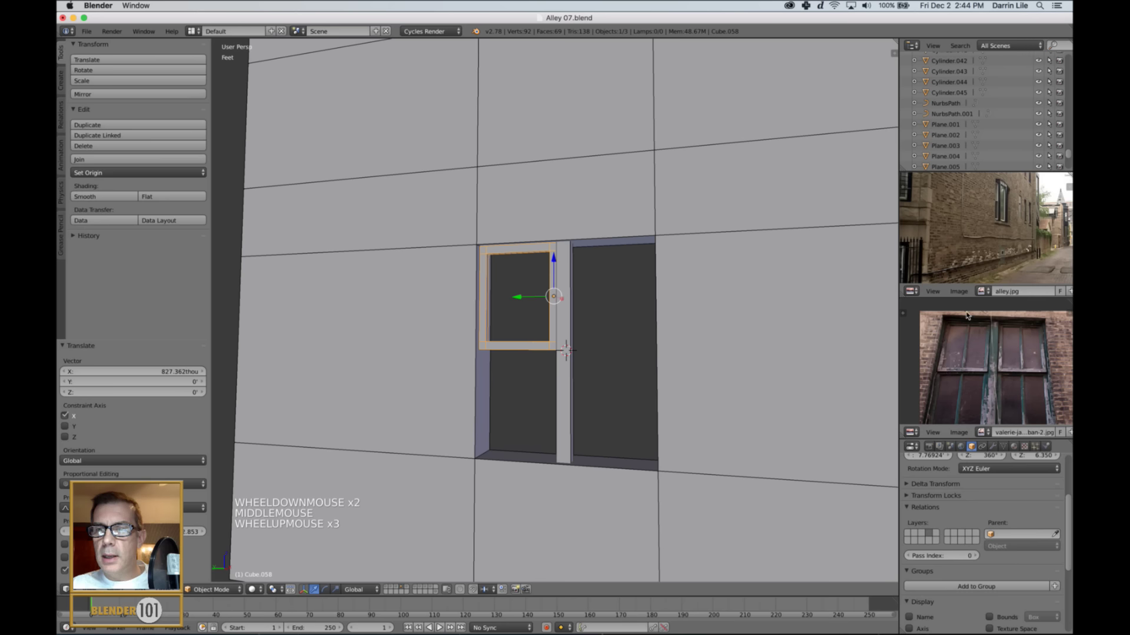
- Add two evenly spaced, unslid vertical loop cuts across the sash frame's top rail
{"action": "scroll", "coordinate": [592, 372], "scroll_direction": "up", "scroll_amount": 2}
{"action": "middle_click_drag", "start_coordinate": [535, 322], "coordinate": [494, 315], "text": "shift"}
{"action": "scroll", "coordinate": [563, 351], "scroll_direction": "up", "scroll_amount": 2}
{"action": "scroll", "coordinate": [562, 352], "scroll_direction": "up", "scroll_amount": 1}
{"action": "key", "text": "Tab"}
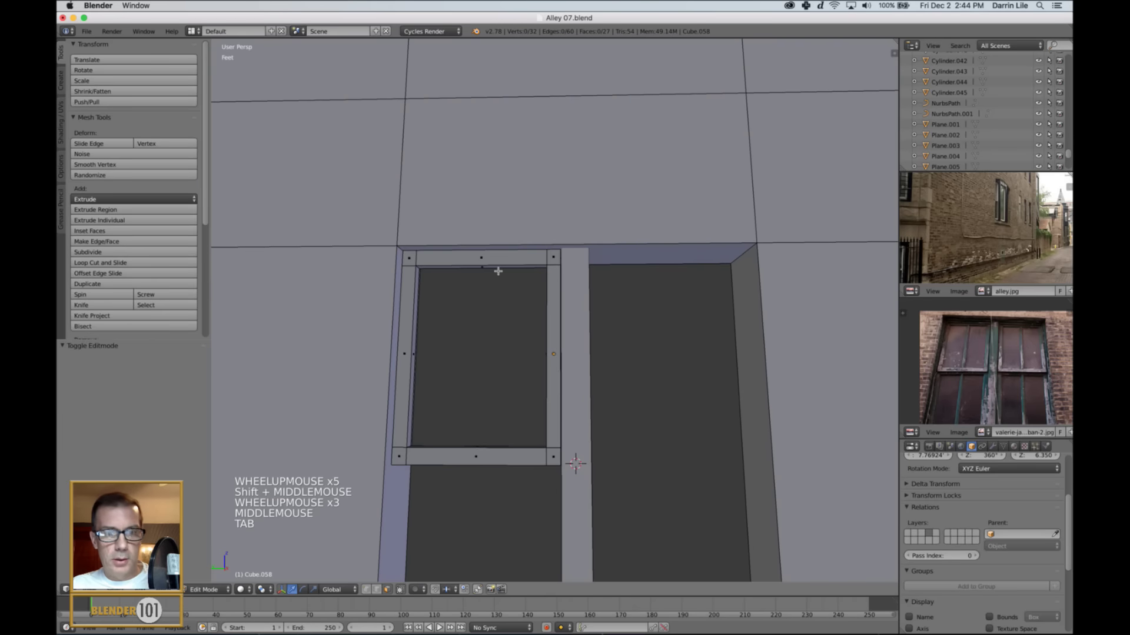
{"action": "key", "text": "ctrl+r"}
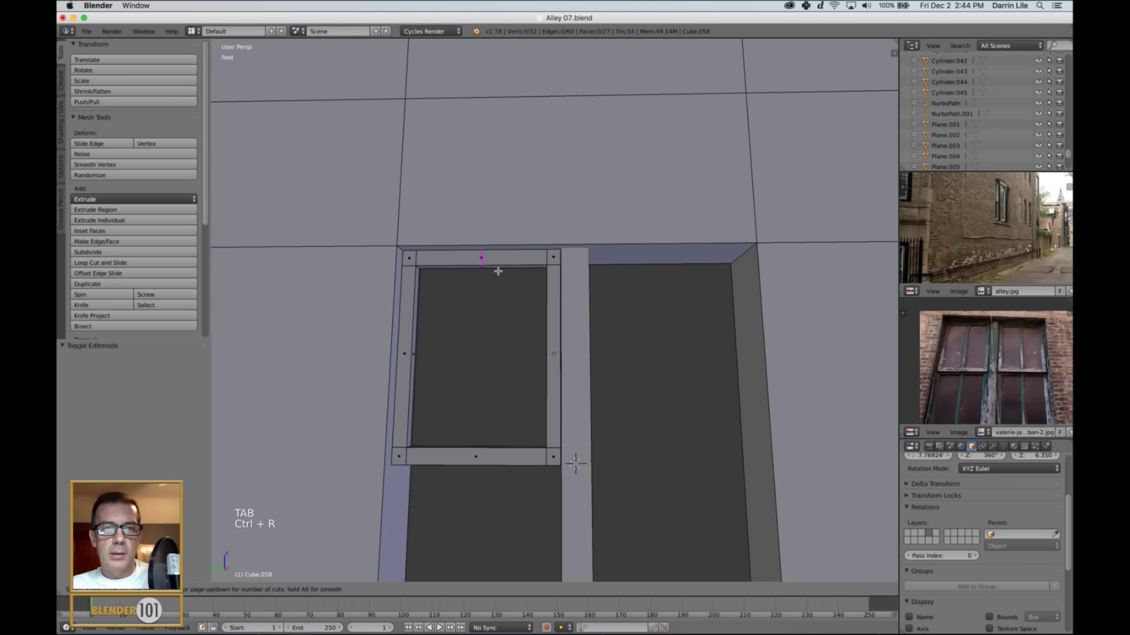
{"action": "scroll", "coordinate": [498, 271], "scroll_direction": "up", "scroll_amount": 1}
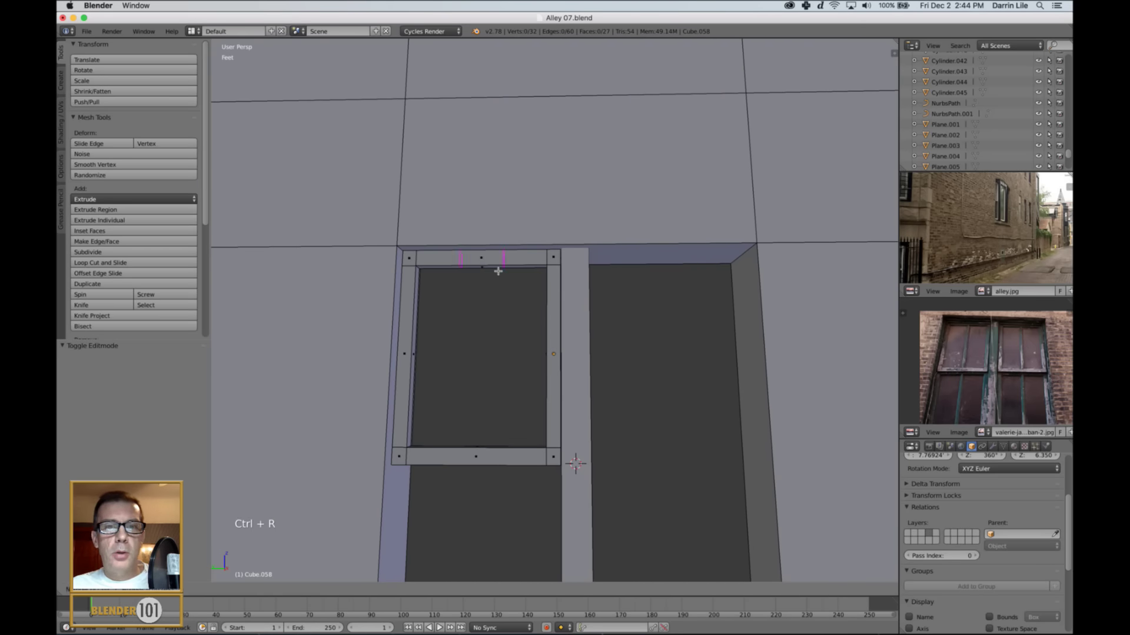
{"action": "left_click", "coordinate": [497, 271]}
{"action": "right_click", "coordinate": [498, 272]}
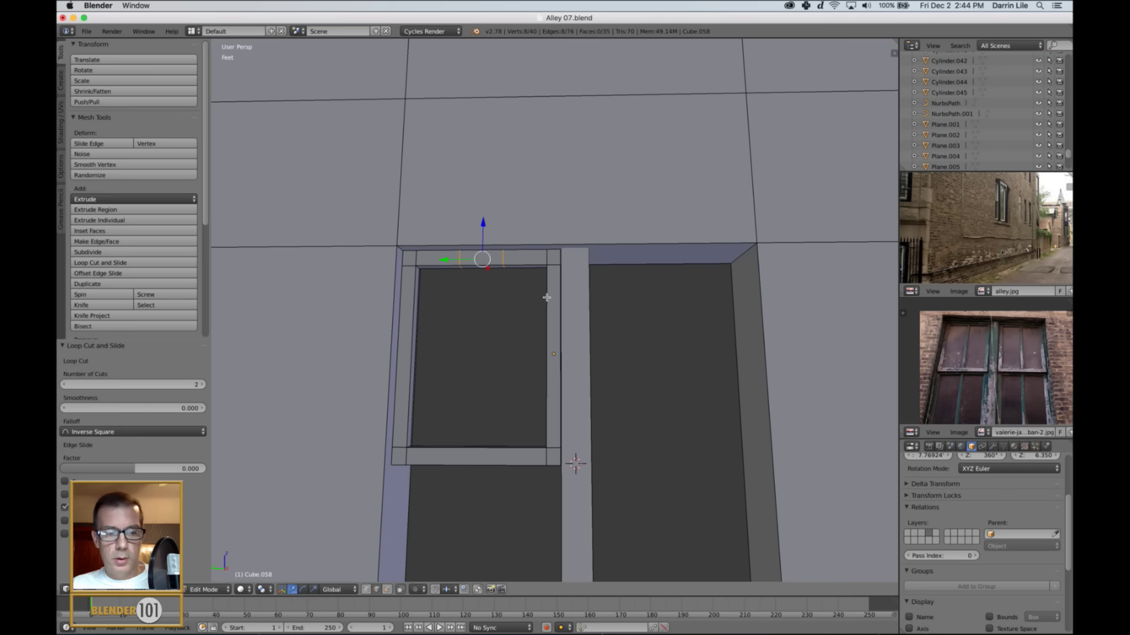
- Add two matching centred loop cuts across the sash frame's bottom rail
{"action": "key", "text": "ctrl+r"}
{"action": "scroll", "coordinate": [498, 442], "scroll_direction": "up", "scroll_amount": 2}
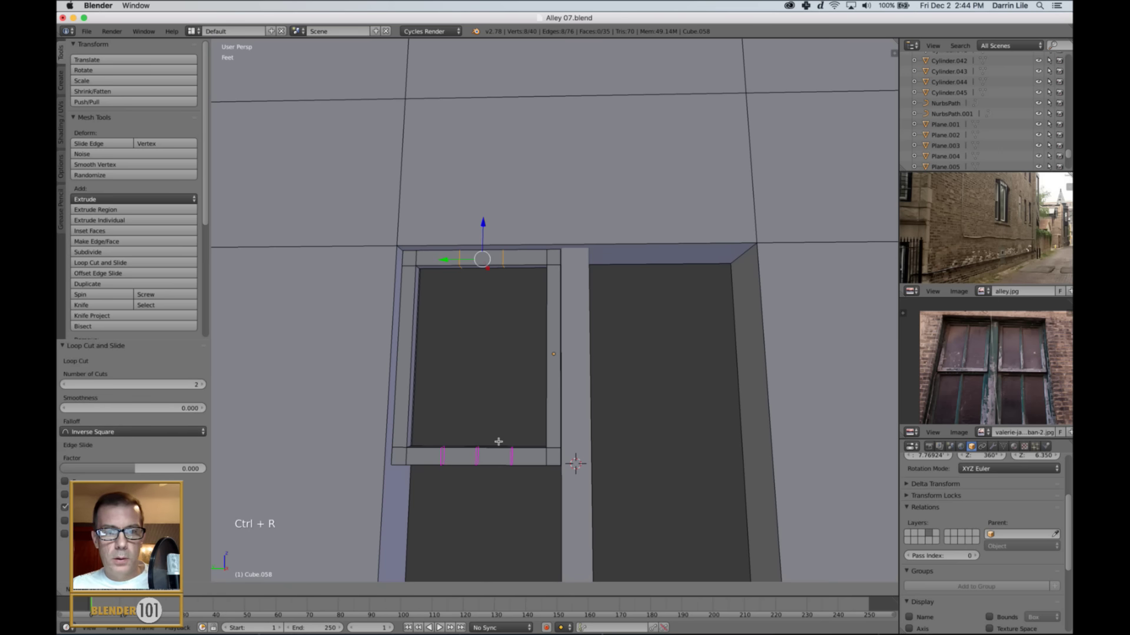
{"action": "left_click", "coordinate": [498, 442]}
{"action": "right_click", "coordinate": [498, 442]}
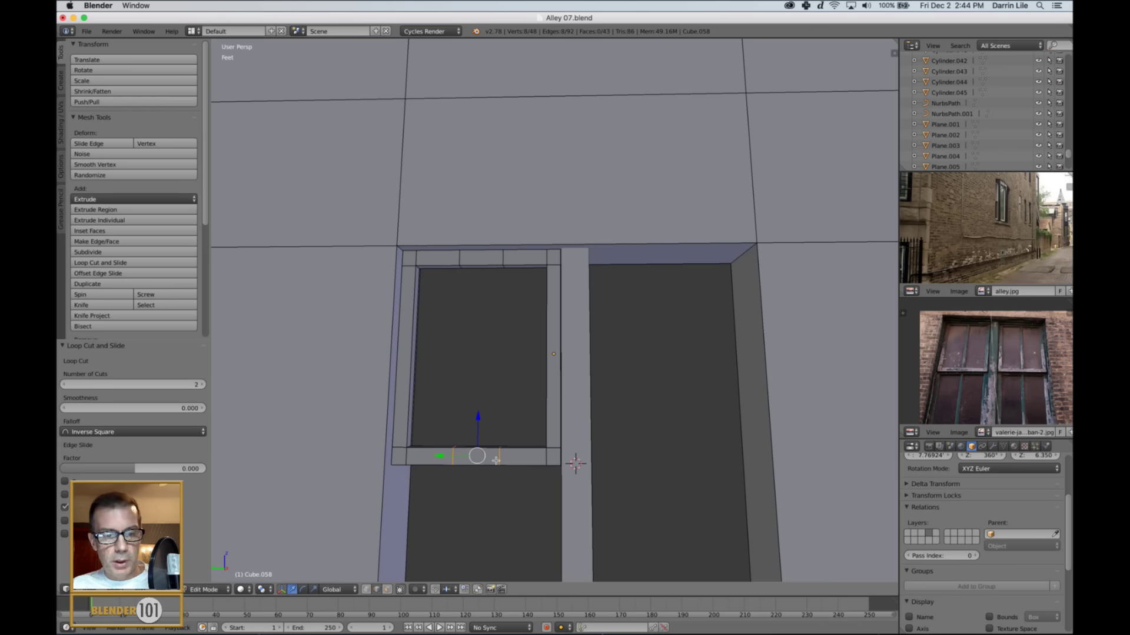
- Select both loop-cut pairs on the sash frame's top and bottom rails and scale them to 0.200 along Y
{"action": "right_click", "coordinate": [496, 460], "text": "alt"}
{"action": "right_click", "coordinate": [450, 461], "text": "alt+shift"}
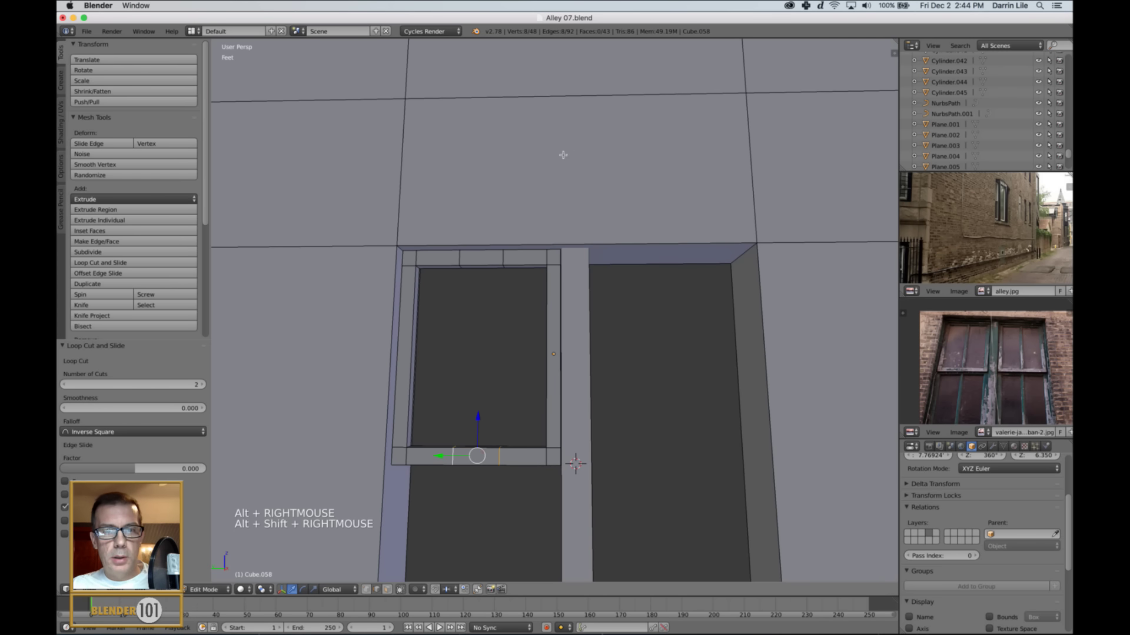
{"action": "right_click", "coordinate": [497, 260], "text": "alt+shift"}
{"action": "right_click", "coordinate": [457, 267], "text": "alt+shift"}
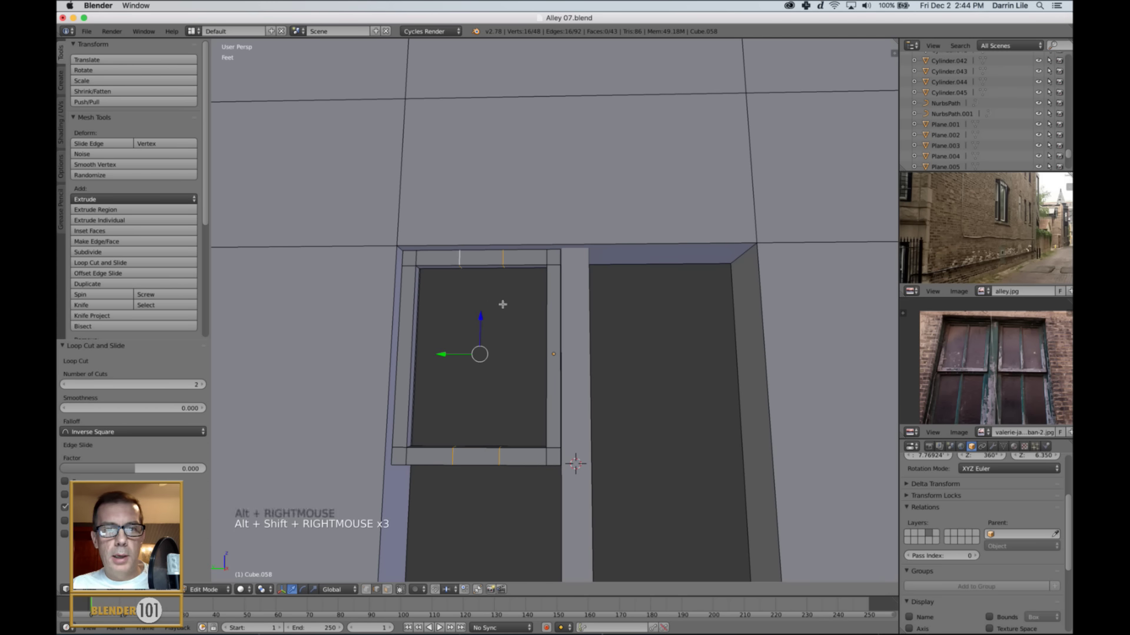
{"action": "key", "text": "s"}
{"action": "key", "text": "y"}
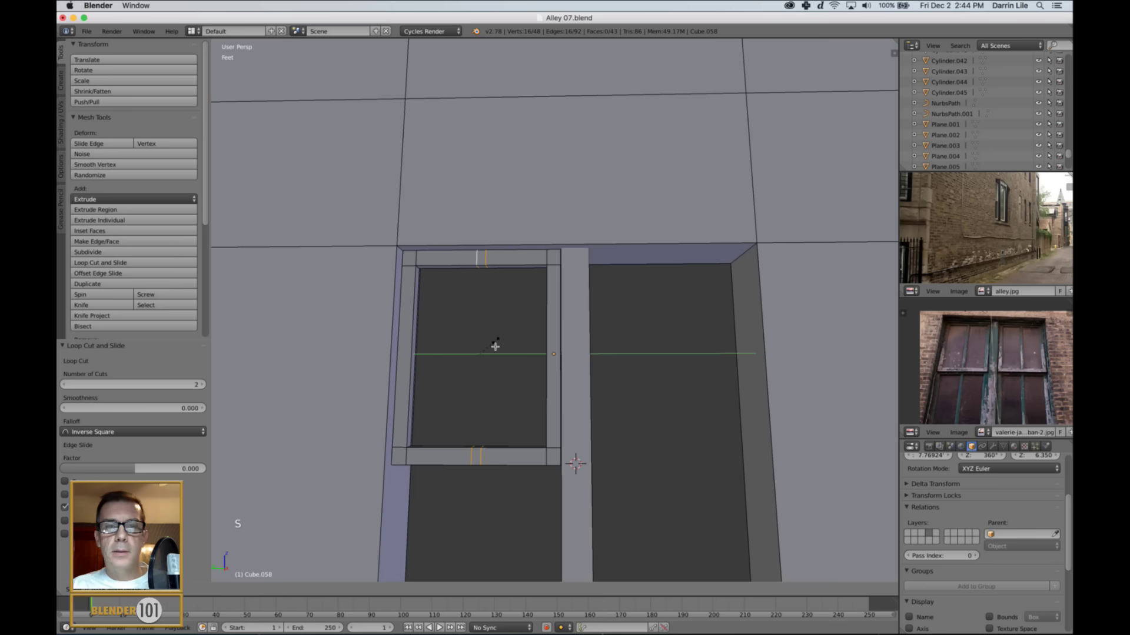
{"action": "left_click", "coordinate": [495, 347]}
- Bridge the two facing narrow faces at the middle of the top and bottom rails to form the sash's vertical divider, and leave mesh editing
{"action": "middle_click_drag", "start_coordinate": [496, 347], "coordinate": [483, 358]}
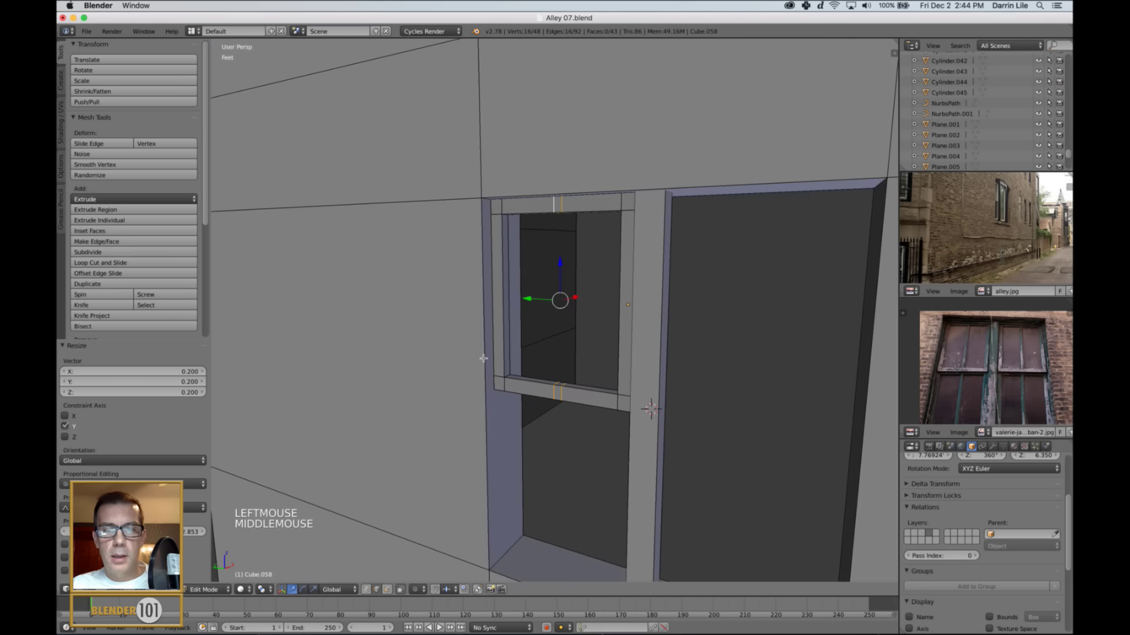
{"action": "key", "text": "ctrl+Tab"}
{"action": "left_click", "coordinate": [482, 348]}
{"action": "right_click", "coordinate": [562, 395]}
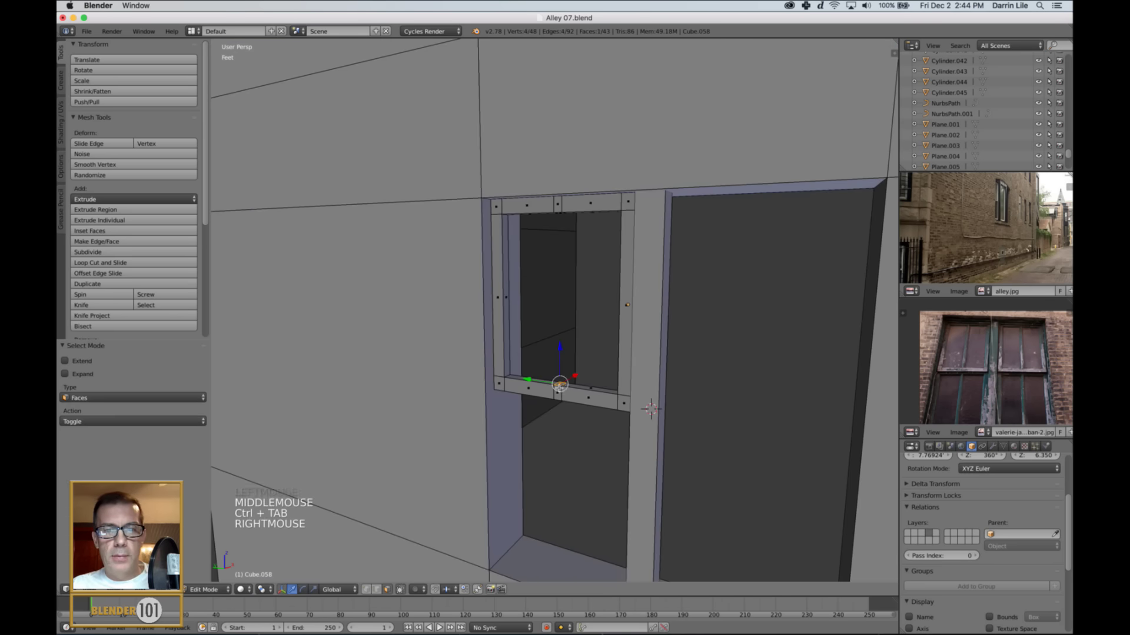
{"action": "middle_click_drag", "start_coordinate": [562, 394], "coordinate": [585, 364]}
{"action": "right_click", "coordinate": [529, 346], "text": "shift"}
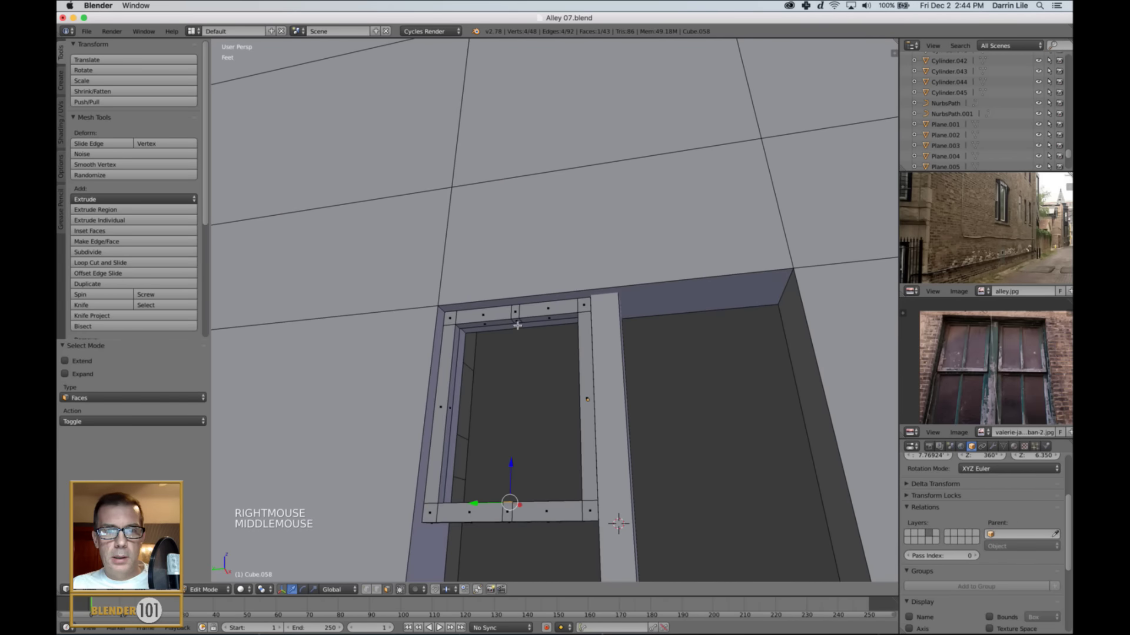
{"action": "key", "text": "ctrl+e"}
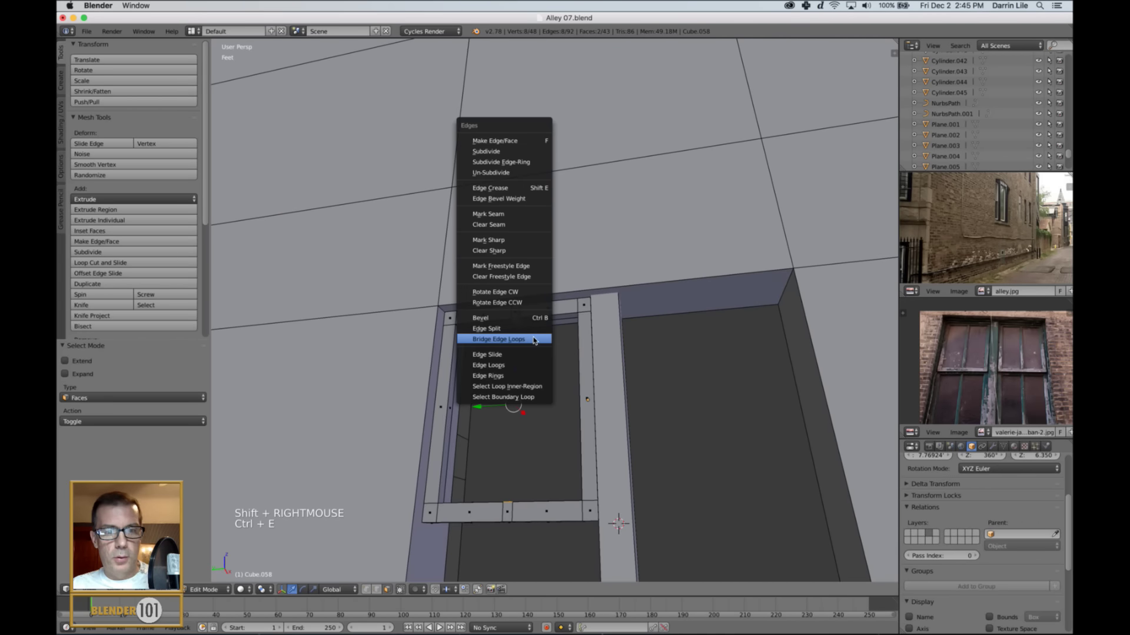
{"action": "left_click", "coordinate": [533, 345]}
{"action": "key", "text": "a"}
{"action": "key", "text": "Tab"}
{"action": "scroll", "coordinate": [532, 344], "scroll_direction": "down", "scroll_amount": 4}
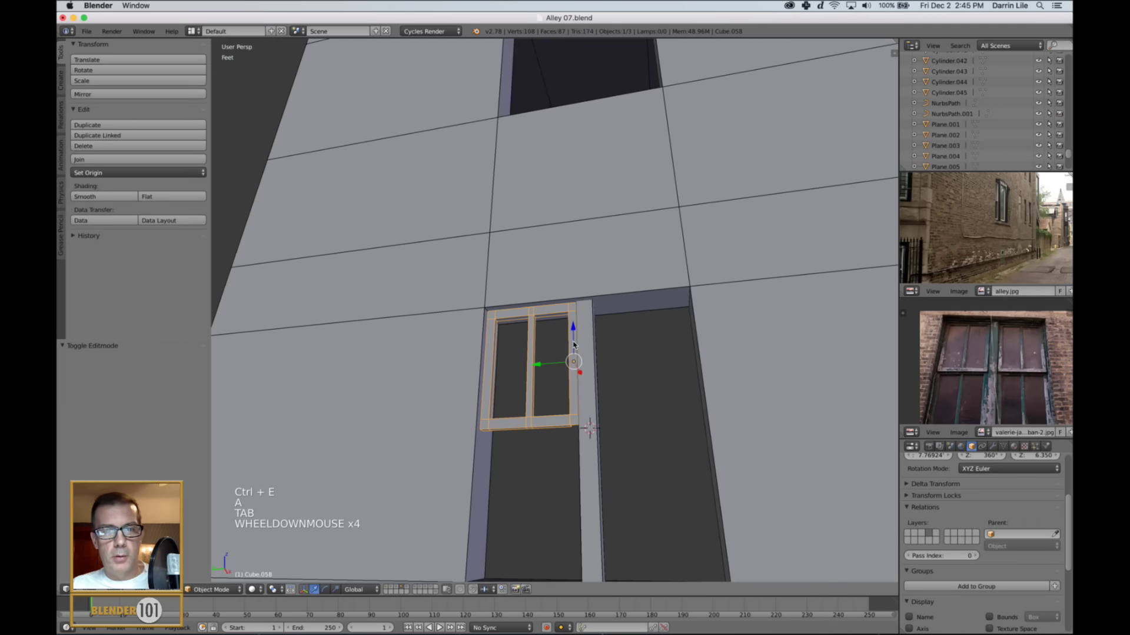
- Turn off the Wire and Draw All Edges display options for the sash frame and deselect it
{"action": "middle_click_drag", "start_coordinate": [575, 345], "coordinate": [517, 359]}
{"action": "scroll", "coordinate": [564, 388], "scroll_direction": "down", "scroll_amount": 1}
{"action": "key", "text": "a"}
{"action": "scroll", "coordinate": [612, 400], "scroll_direction": "down", "scroll_amount": 2}
{"action": "right_click", "coordinate": [543, 353]}
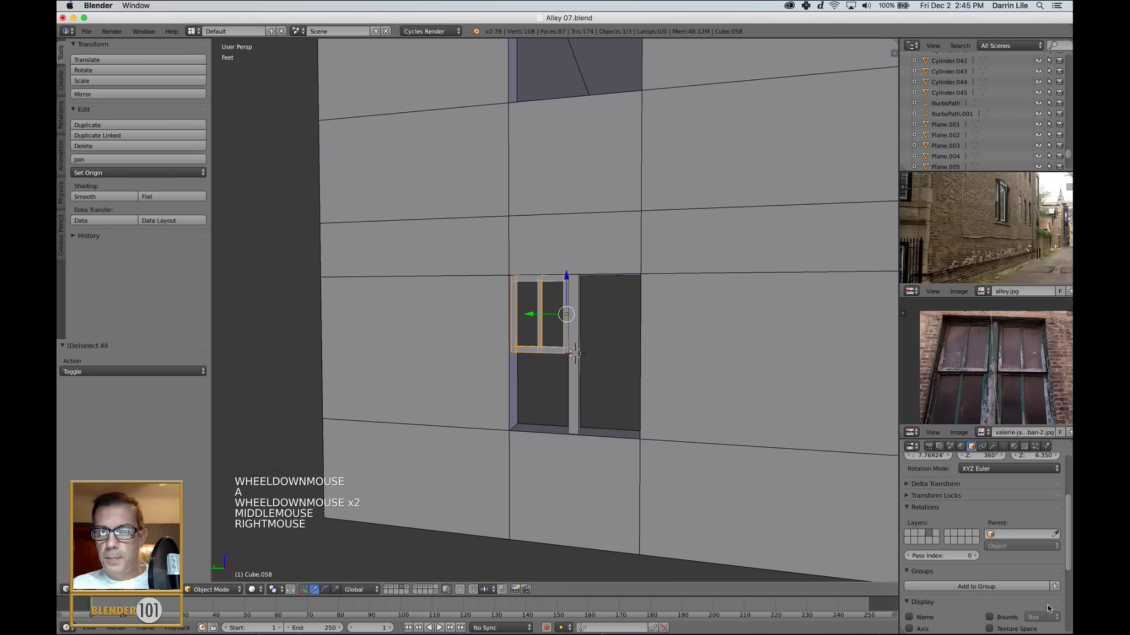
{"action": "scroll", "coordinate": [941, 577], "scroll_direction": "down", "scroll_amount": 4}
{"action": "left_click", "coordinate": [909, 598]}
{"action": "left_click", "coordinate": [909, 611]}
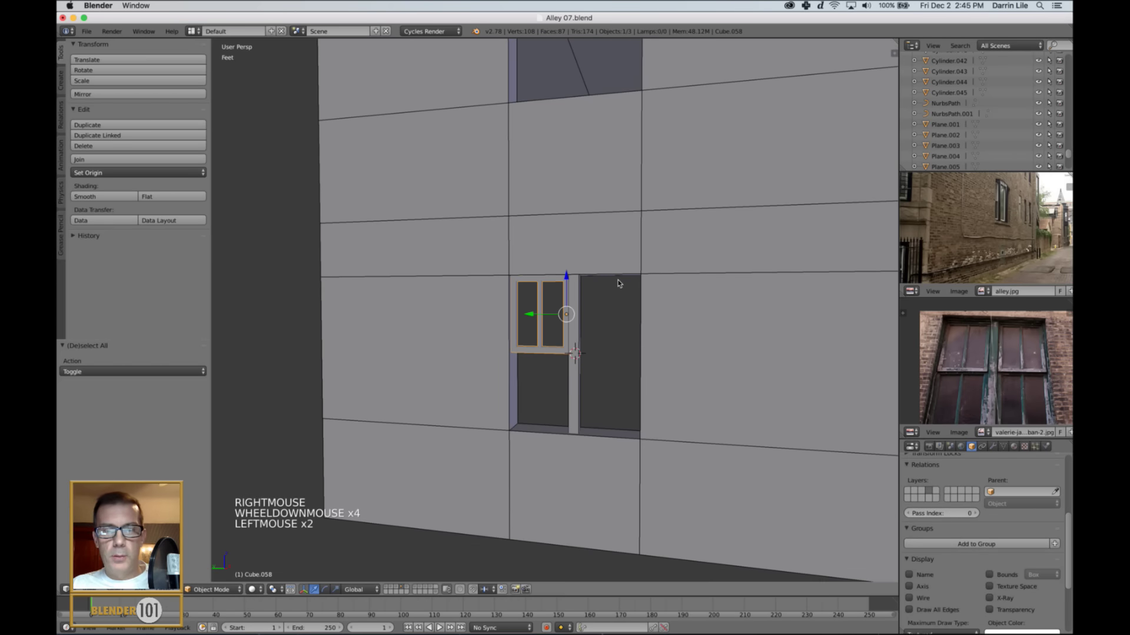
{"action": "key", "text": "a"}
- Set the sash frame's origin to its geometry
{"action": "mouse_move", "coordinate": [620, 339]}
{"action": "middle_mouse_down"}
{"action": "mouse_move", "coordinate": [686, 330]}
{"action": "mouse_move", "coordinate": [658, 337]}
{"action": "middle_mouse_up"}
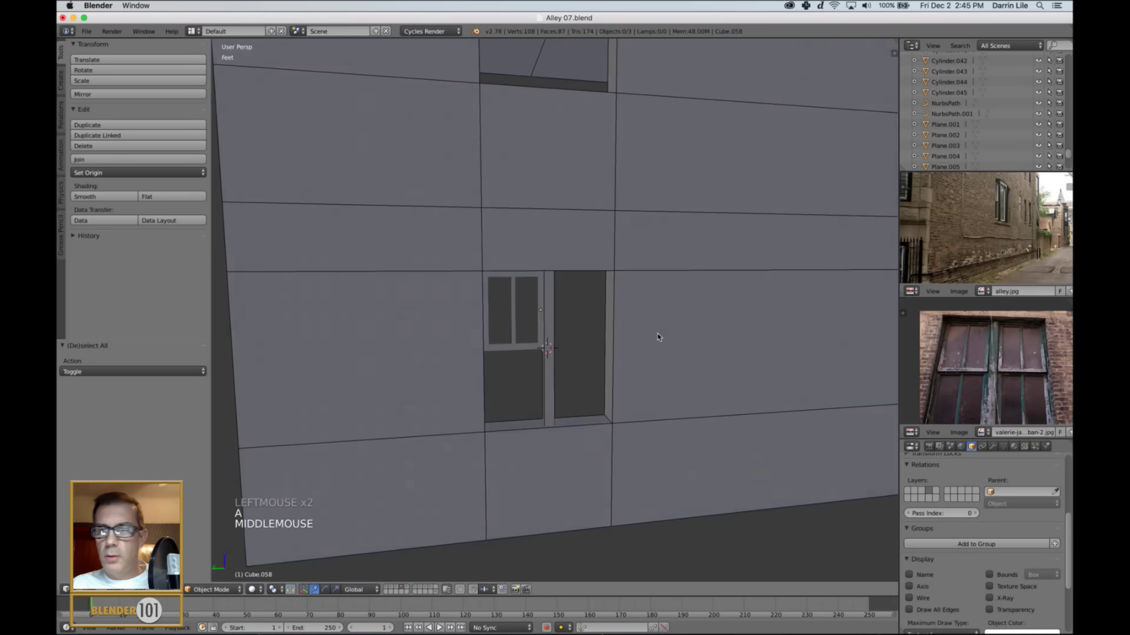
{"action": "right_click", "coordinate": [521, 350]}
{"action": "scroll", "coordinate": [537, 348], "scroll_direction": "up", "scroll_amount": 5}
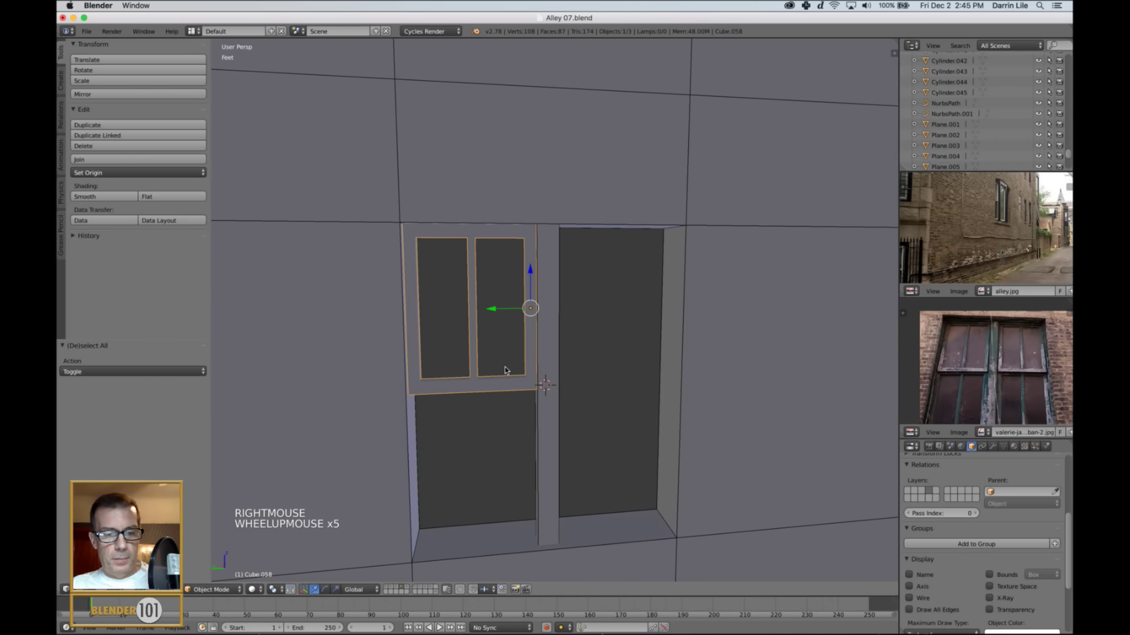
{"action": "left_click", "coordinate": [147, 173]}
{"action": "left_click", "coordinate": [148, 197]}
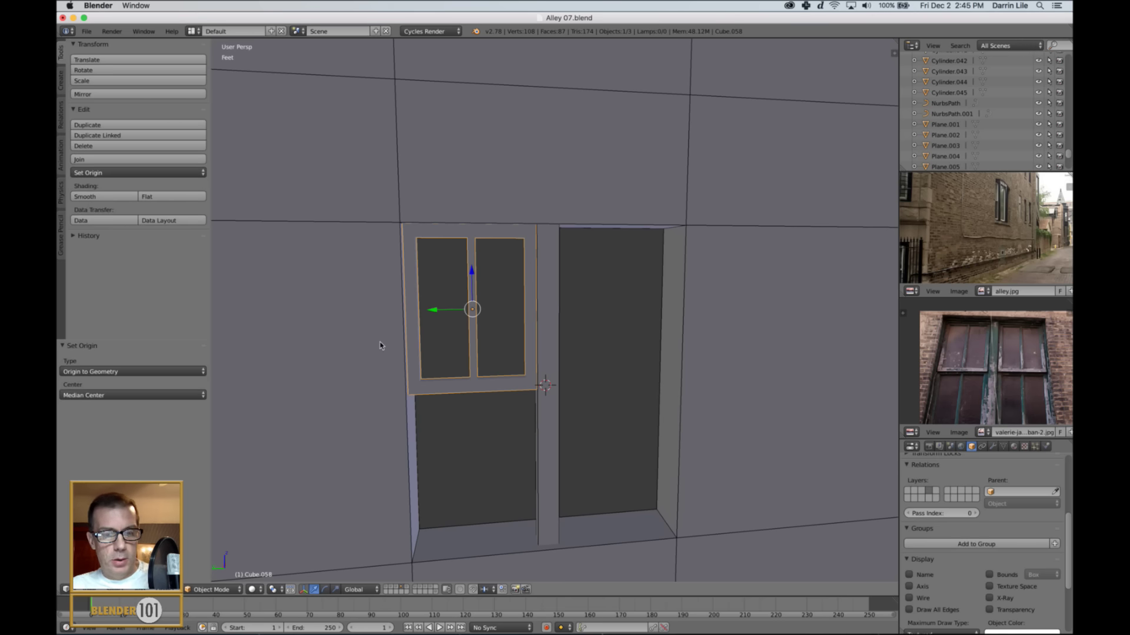
- Duplicate the sash frame straight down about 2.579' along Z to form a lower sash
{"action": "key", "text": "shift+d"}
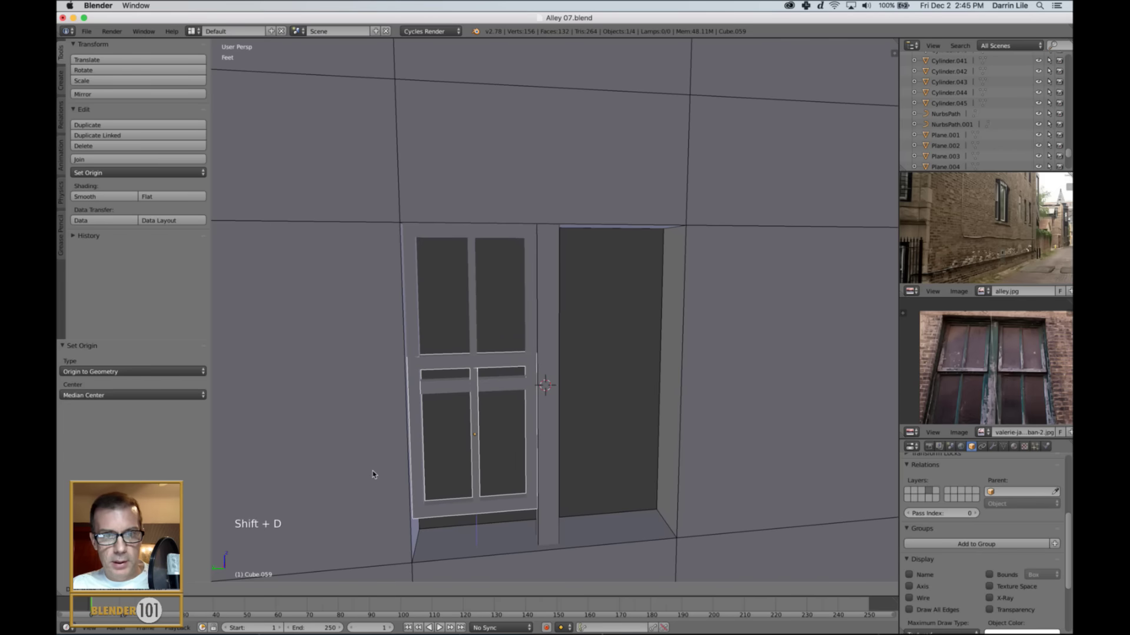
{"action": "left_click", "coordinate": [379, 503]}
{"action": "scroll", "coordinate": [379, 503], "scroll_direction": "down", "scroll_amount": 2}
{"action": "middle_click_drag", "start_coordinate": [379, 503], "coordinate": [630, 347]}
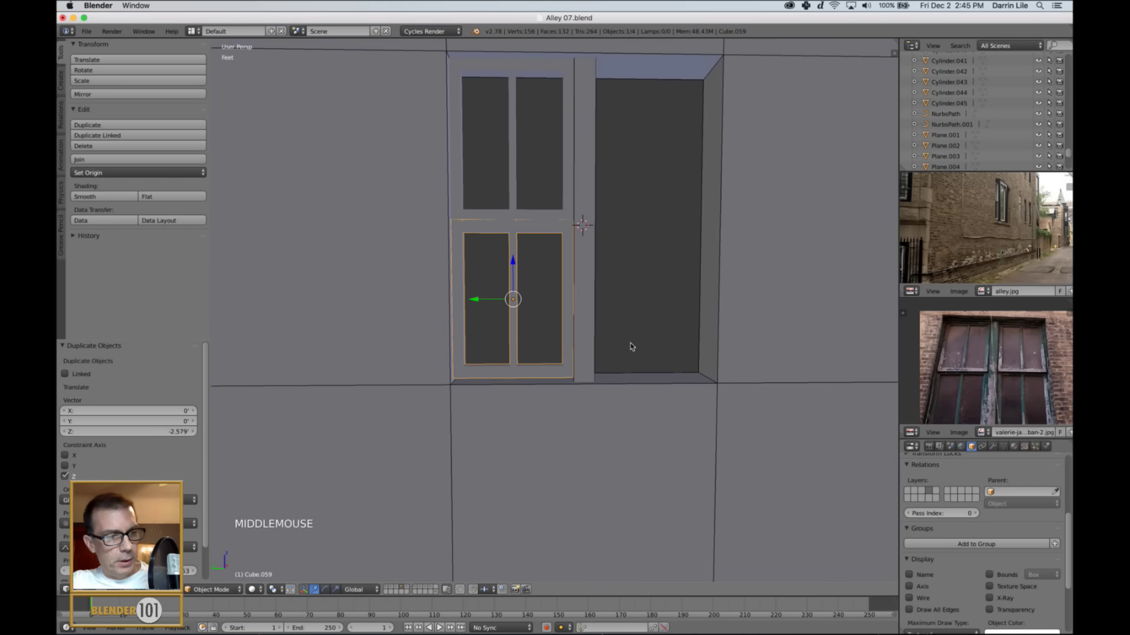
- In a left orthographic wireframe view, lower the duplicated sash about 537 thou along Z toward the opening's bottom edge
{"action": "key", "text": "ctrl+KP_3"}
{"action": "key", "text": "z"}
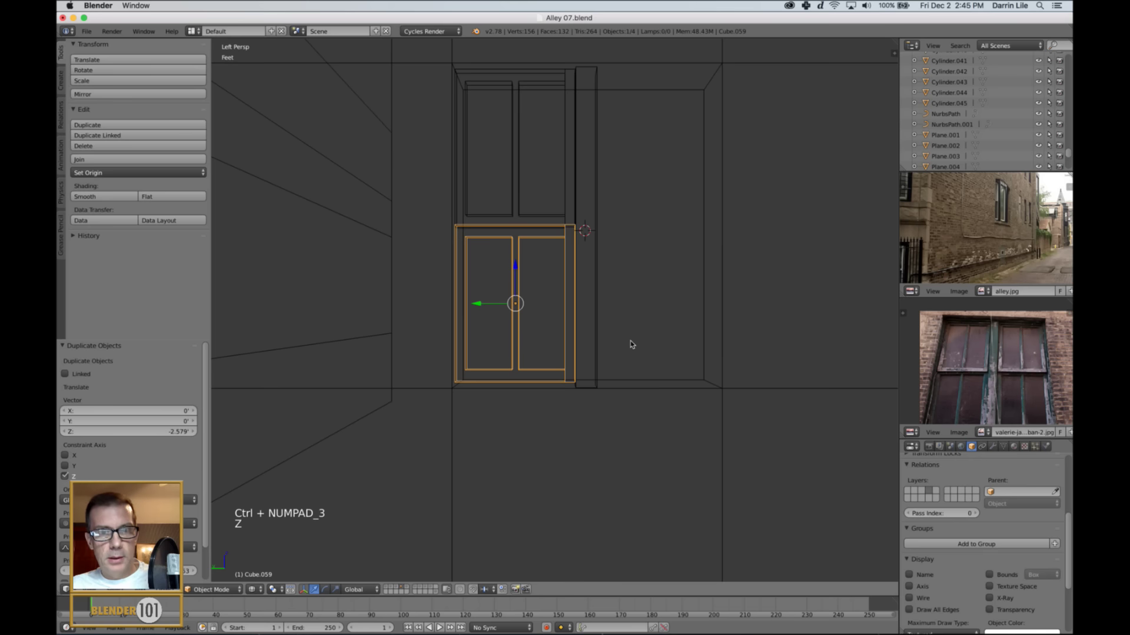
{"action": "key", "text": "KP_5"}
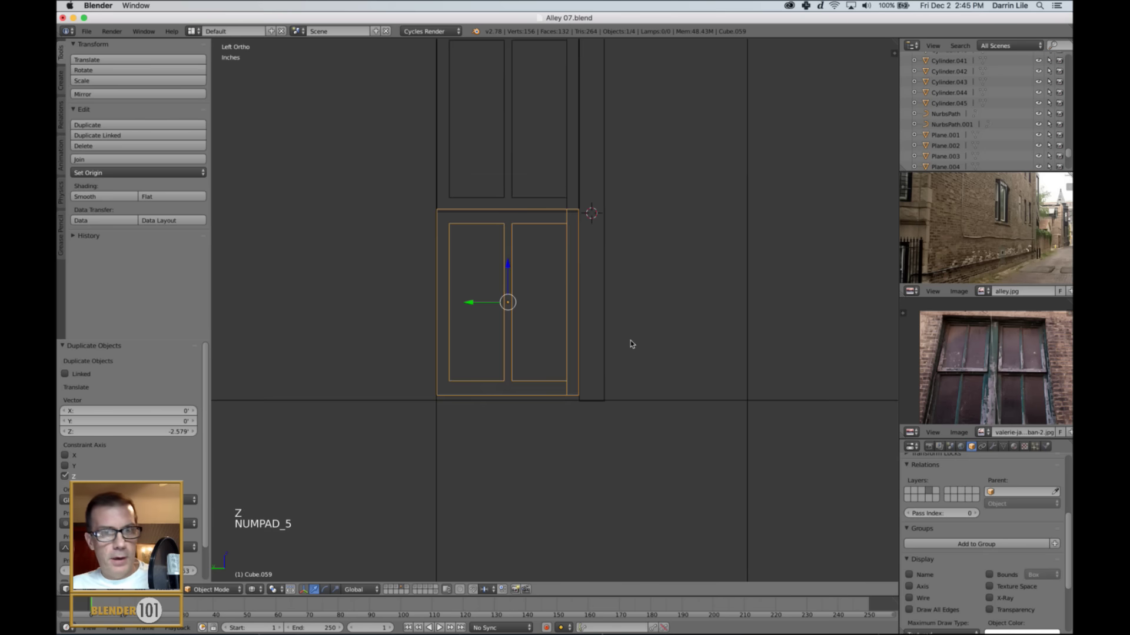
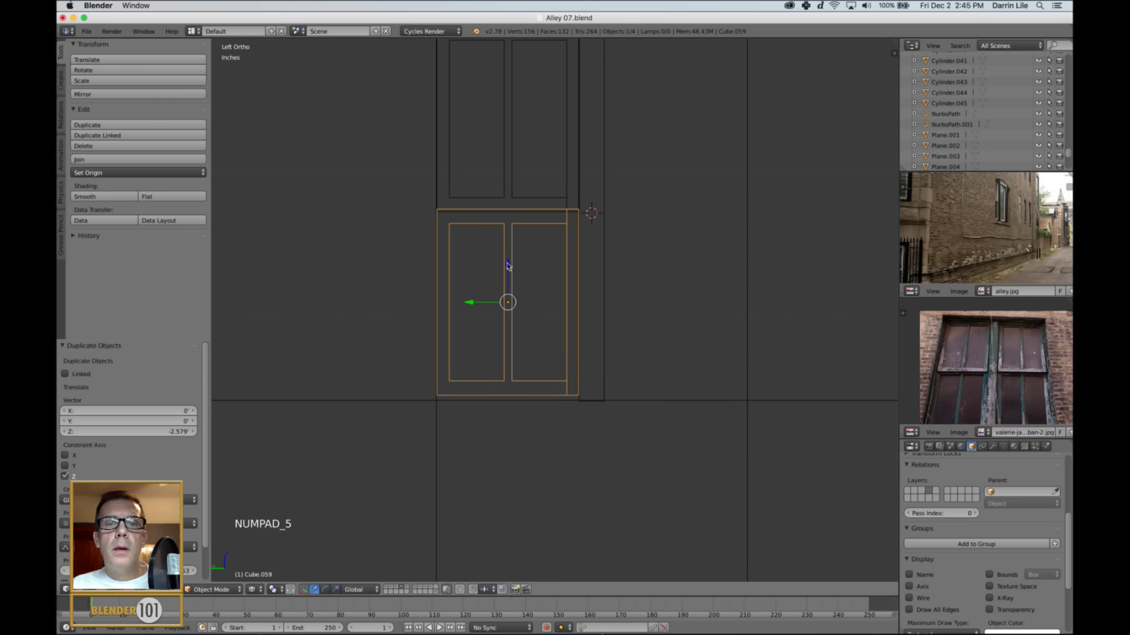
{"action": "left_click_drag", "start_coordinate": [507, 266], "coordinate": [509, 270]}
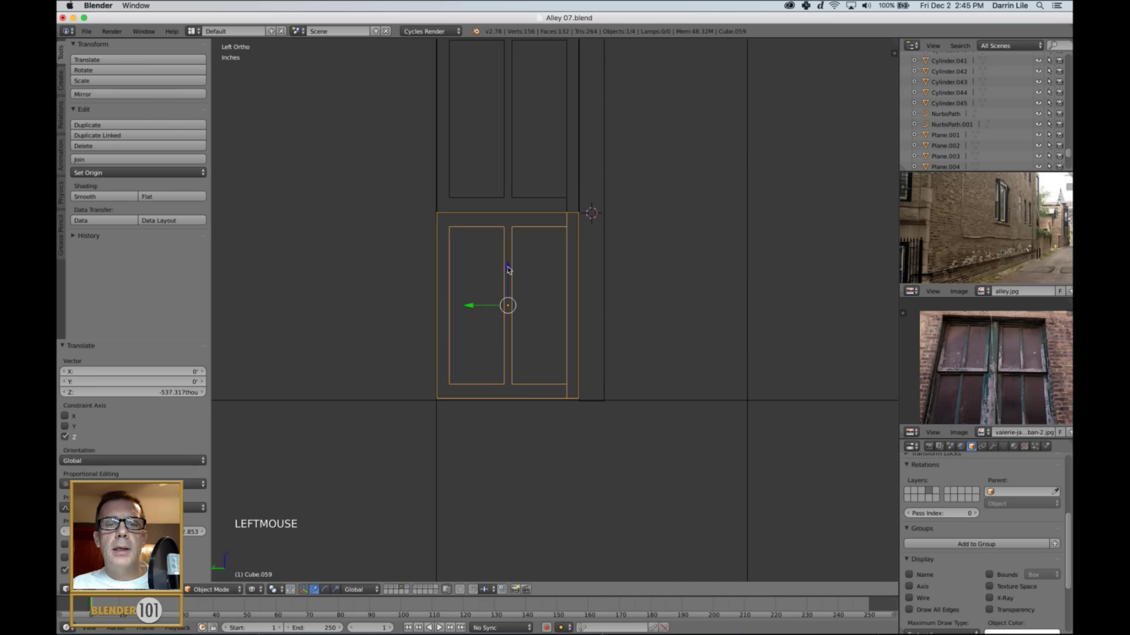
- Delete the duplicated lower sash
{"action": "middle_click_drag", "start_coordinate": [653, 291], "coordinate": [646, 345], "text": "shift"}
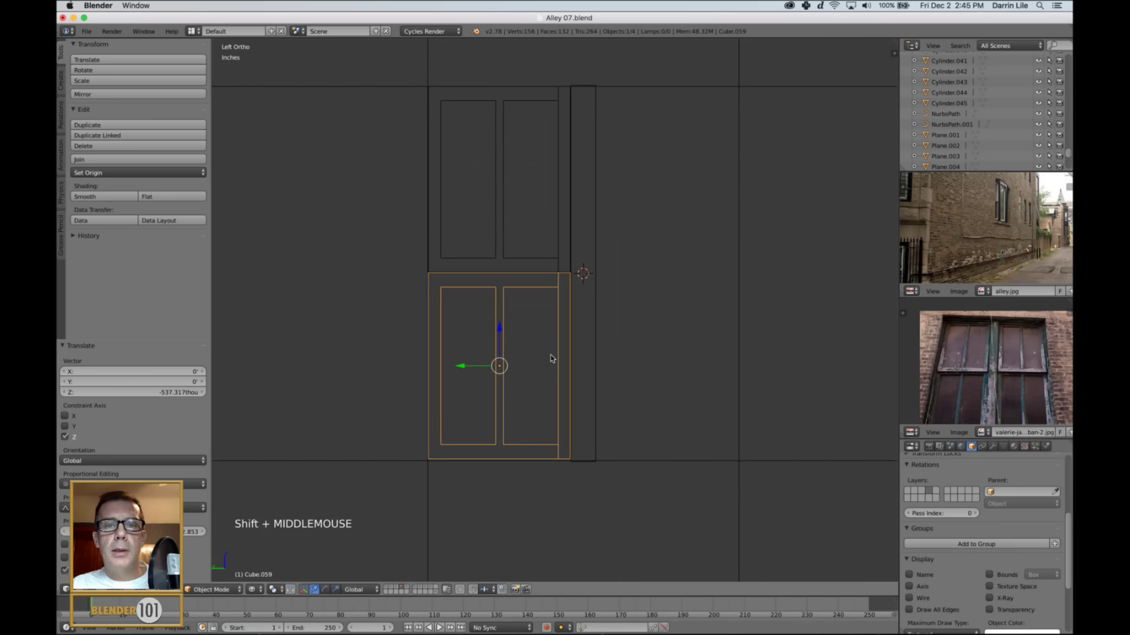
{"action": "key", "text": "x"}
{"action": "left_click", "coordinate": [532, 356]}
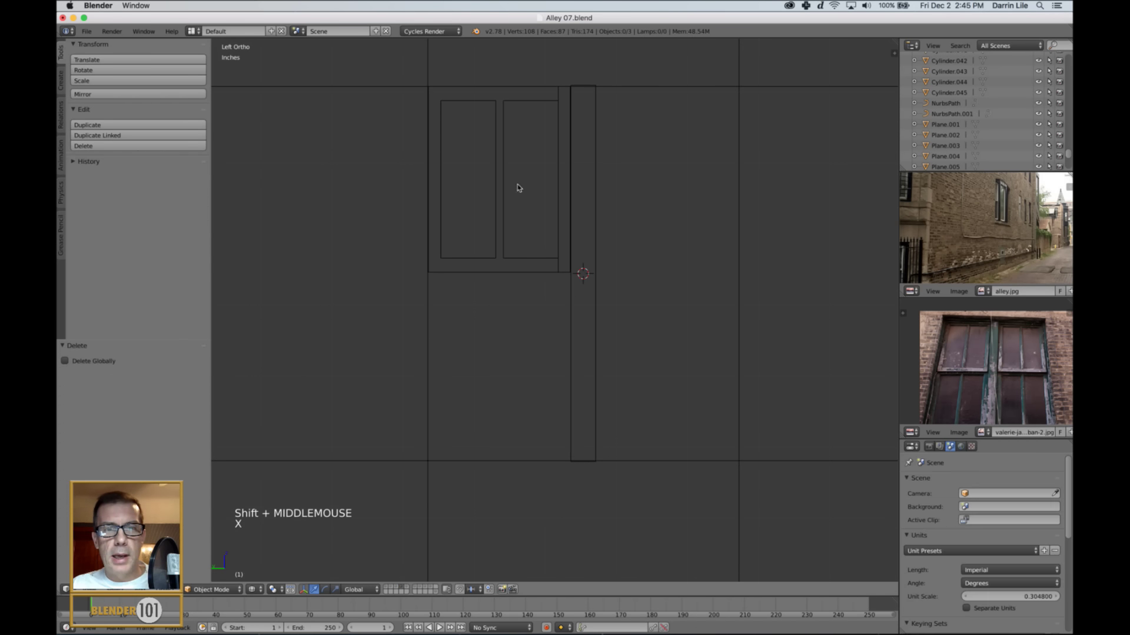
- Scale the upper sash frame by 1.038 along Z and lower it about 627 thou to meet the opening's top edge
{"action": "right_click", "coordinate": [494, 217]}
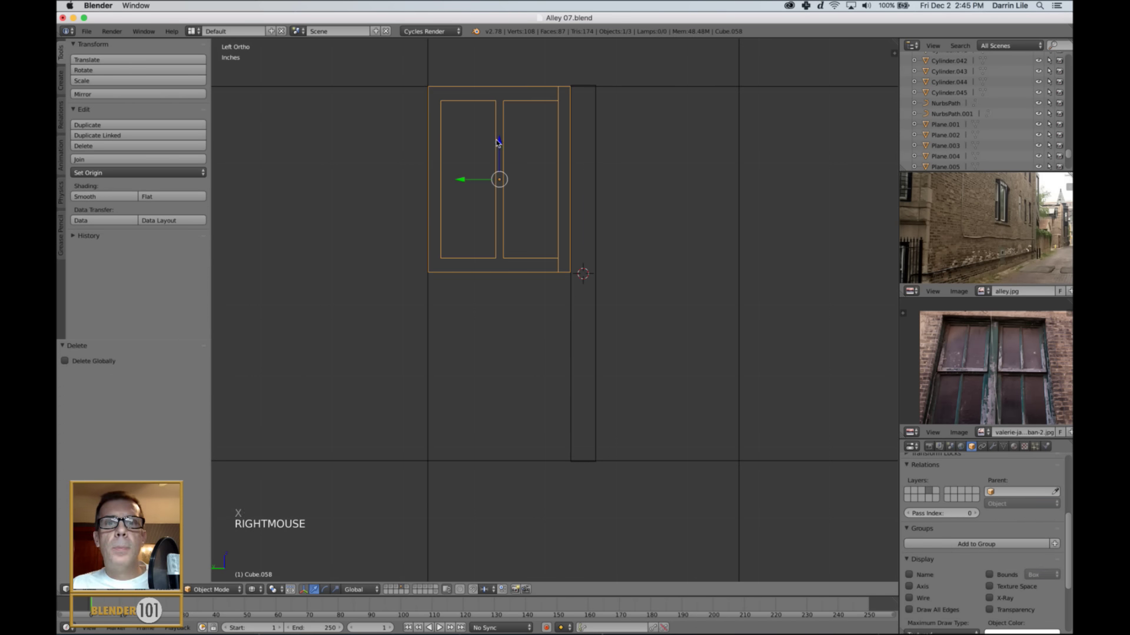
{"action": "left_click_drag", "start_coordinate": [499, 142], "coordinate": [500, 143]}
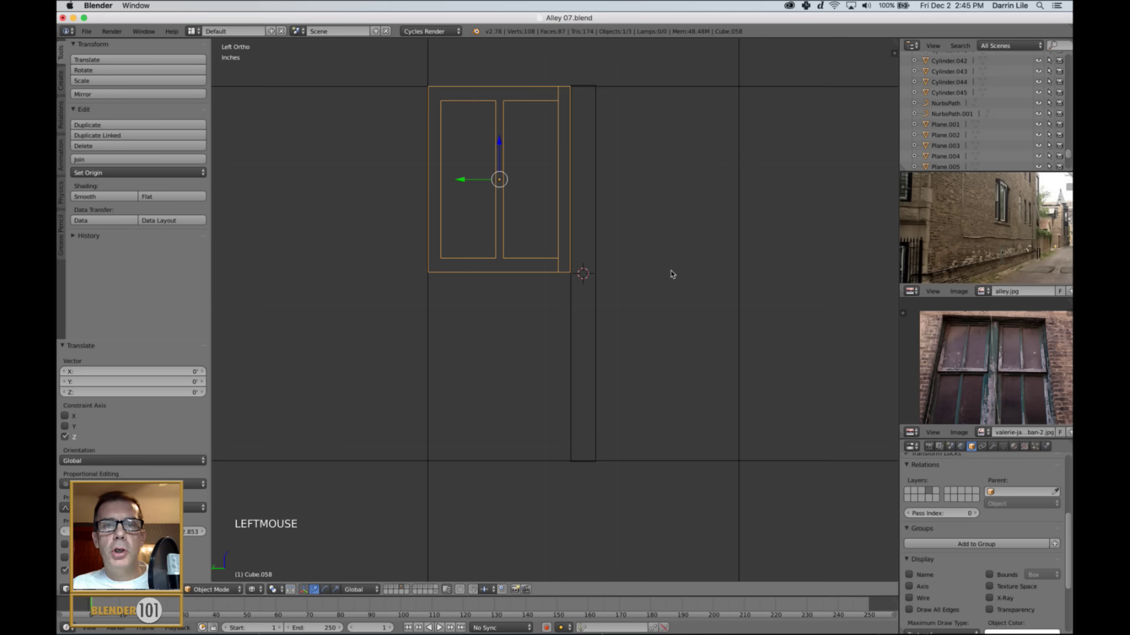
{"action": "key", "text": "s"}
{"action": "key", "text": "z"}
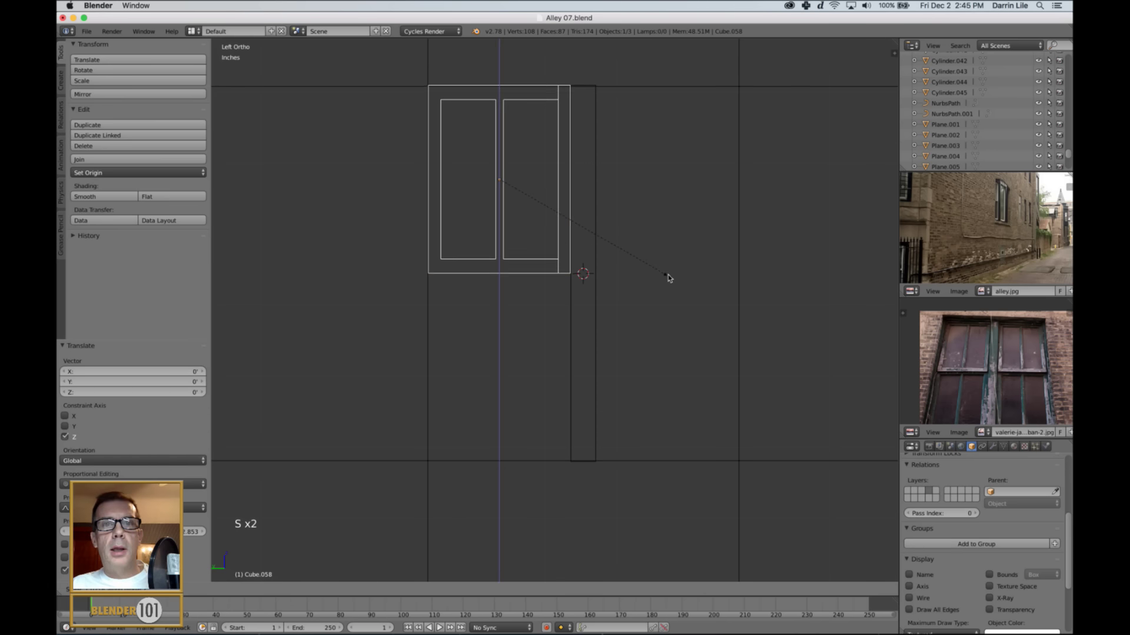
{"action": "left_click", "coordinate": [673, 282]}
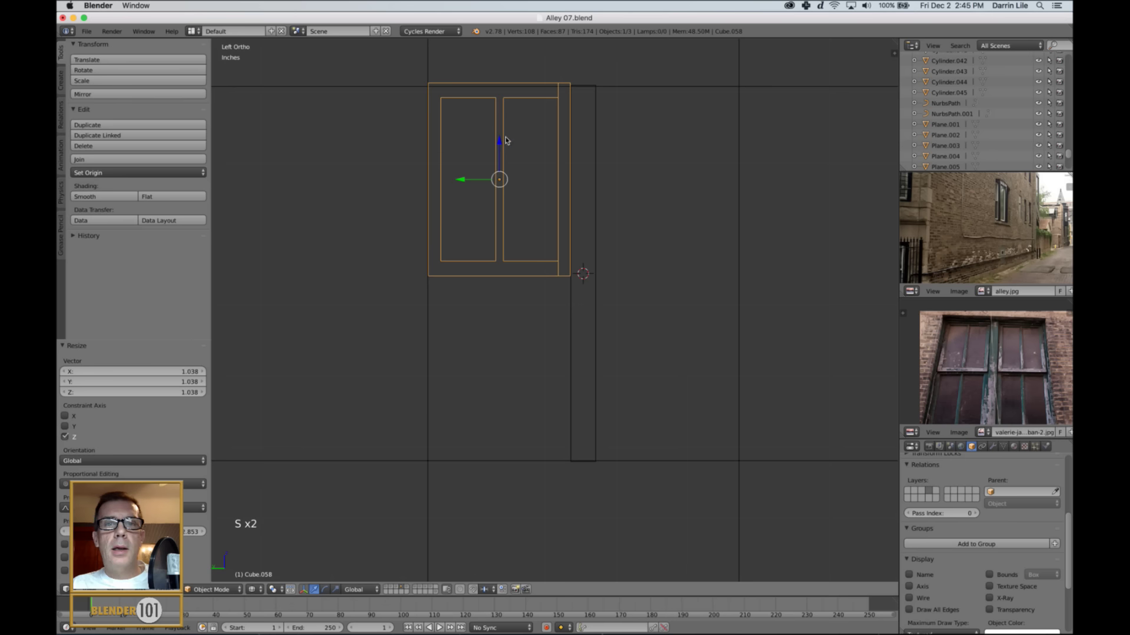
{"action": "left_click_drag", "start_coordinate": [501, 141], "coordinate": [500, 144]}
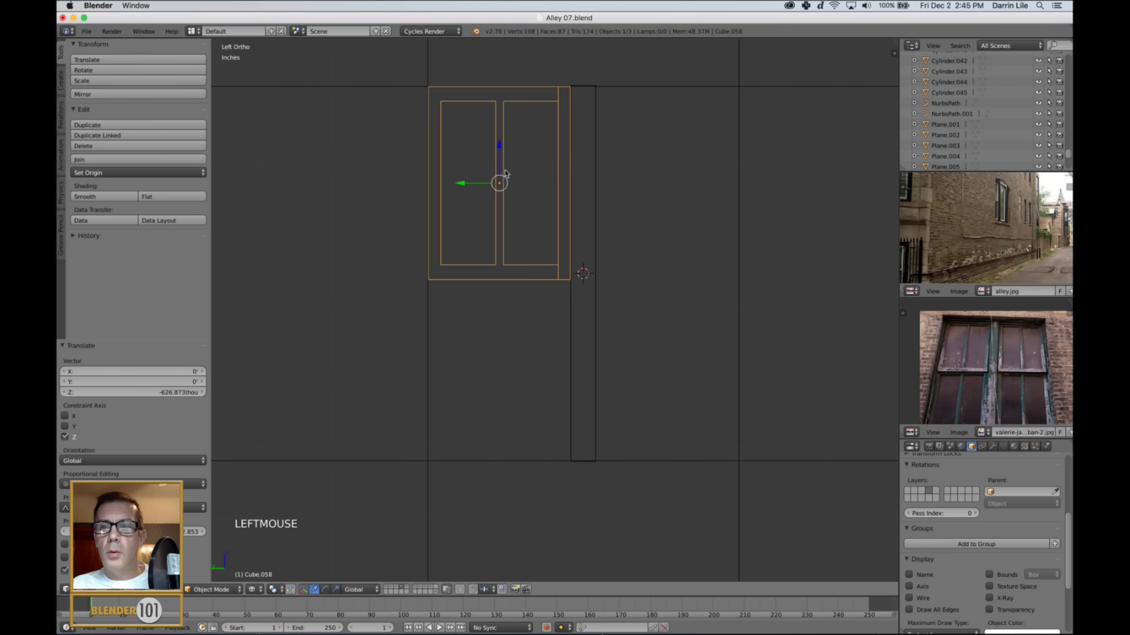
- Duplicate the stretched sash frame about 2.53' down along Z so the lower sash overlaps the upper one's bottom rail
{"action": "key", "text": "shift+d"}
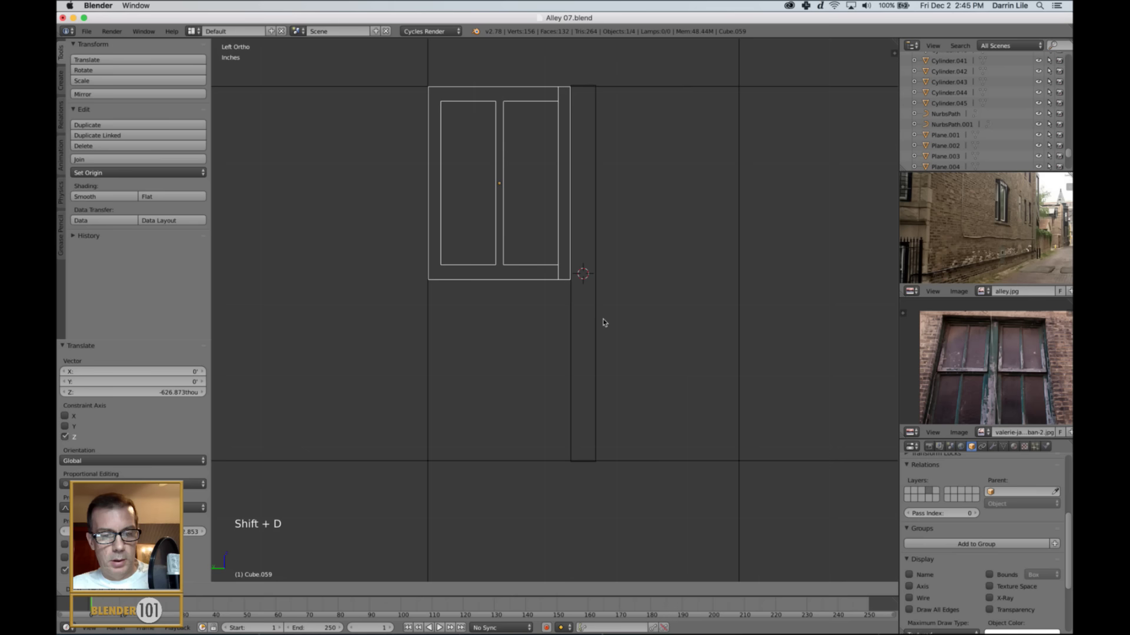
{"action": "key", "text": "z"}
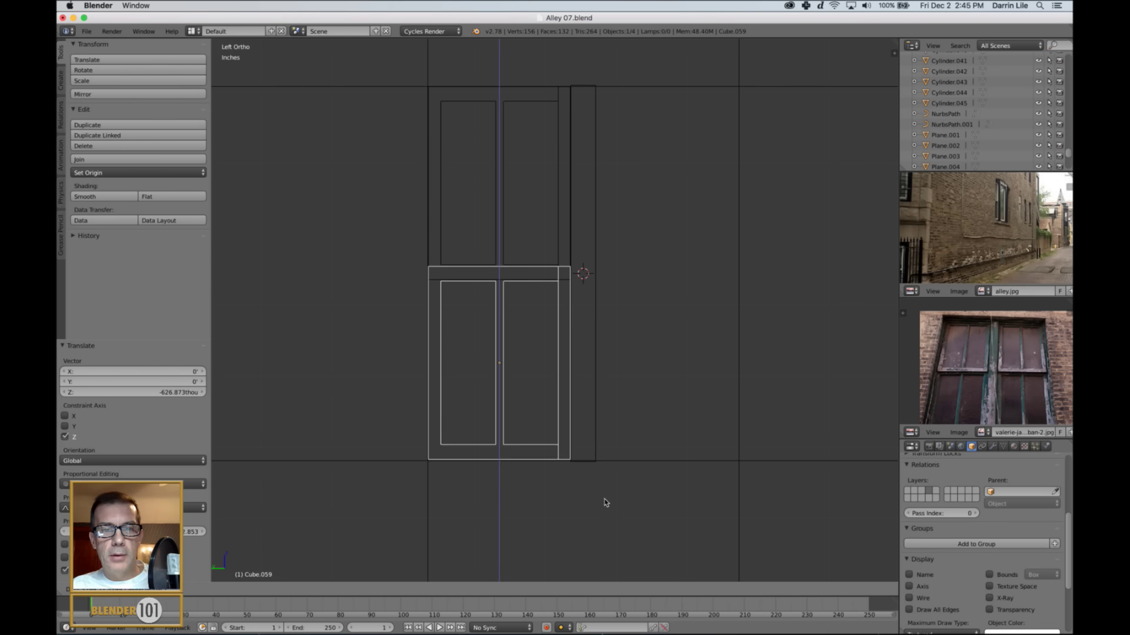
{"action": "left_click", "coordinate": [604, 493]}
- Back in solid perspective view, move the lower sash about 1.672" along X to set it behind the upper sash
{"action": "mouse_move", "coordinate": [558, 360]}
{"action": "middle_mouse_down"}
{"action": "mouse_move", "coordinate": [594, 368]}
{"action": "mouse_move", "coordinate": [724, 330]}
{"action": "mouse_move", "coordinate": [743, 345]}
{"action": "mouse_move", "coordinate": [736, 339]}
{"action": "middle_mouse_up"}
{"action": "key", "text": "z"}
{"action": "scroll", "coordinate": [597, 369], "scroll_direction": "up", "scroll_amount": 3}
{"action": "key", "text": "KP_5"}
{"action": "scroll", "coordinate": [736, 340], "scroll_direction": "down", "scroll_amount": 3}
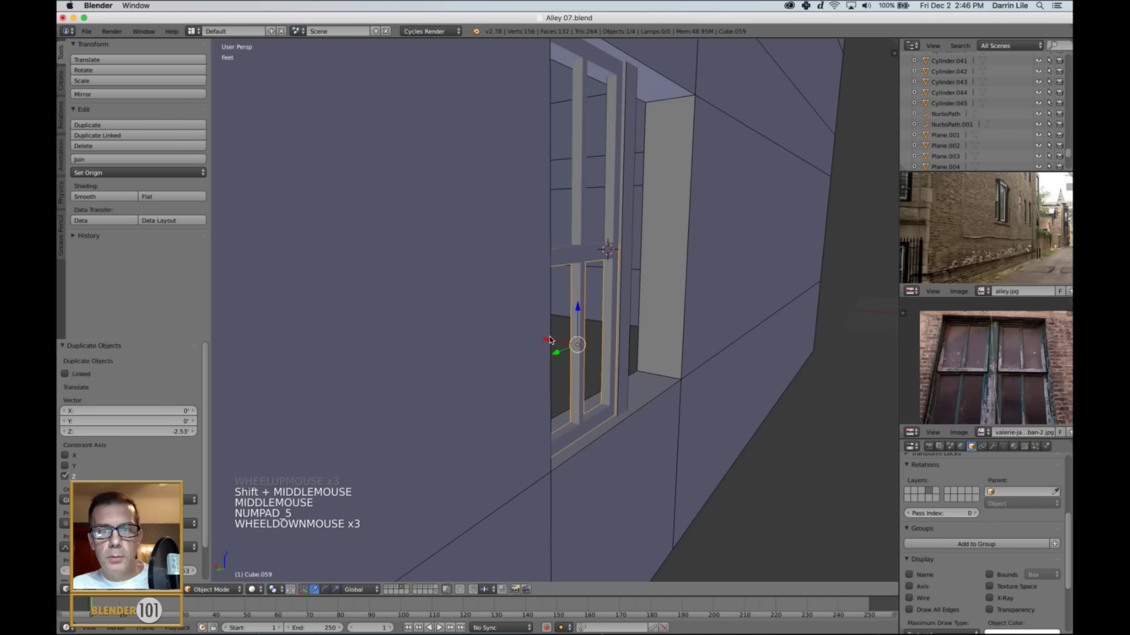
{"action": "left_click", "coordinate": [543, 339]}
{"action": "left_click_drag", "start_coordinate": [543, 339], "coordinate": [538, 340]}
- Shift the lower sash about 308 thou along X to fine-tune its depth relative to the upper sash
{"action": "middle_click_drag", "start_coordinate": [630, 377], "coordinate": [646, 338]}
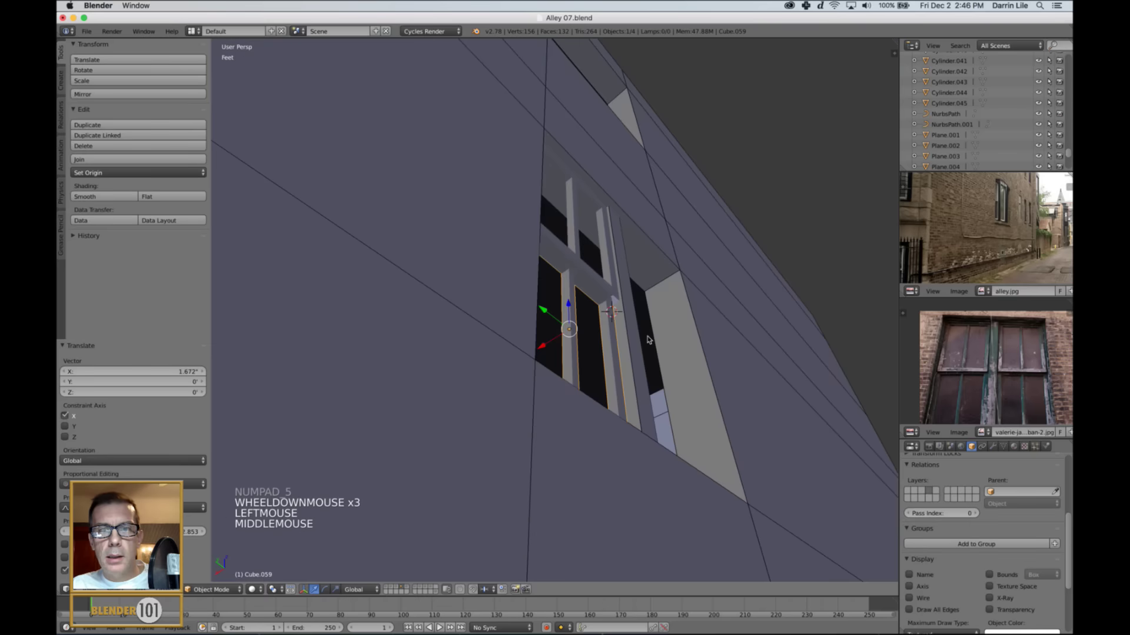
{"action": "scroll", "coordinate": [647, 341], "scroll_direction": "up", "scroll_amount": 4}
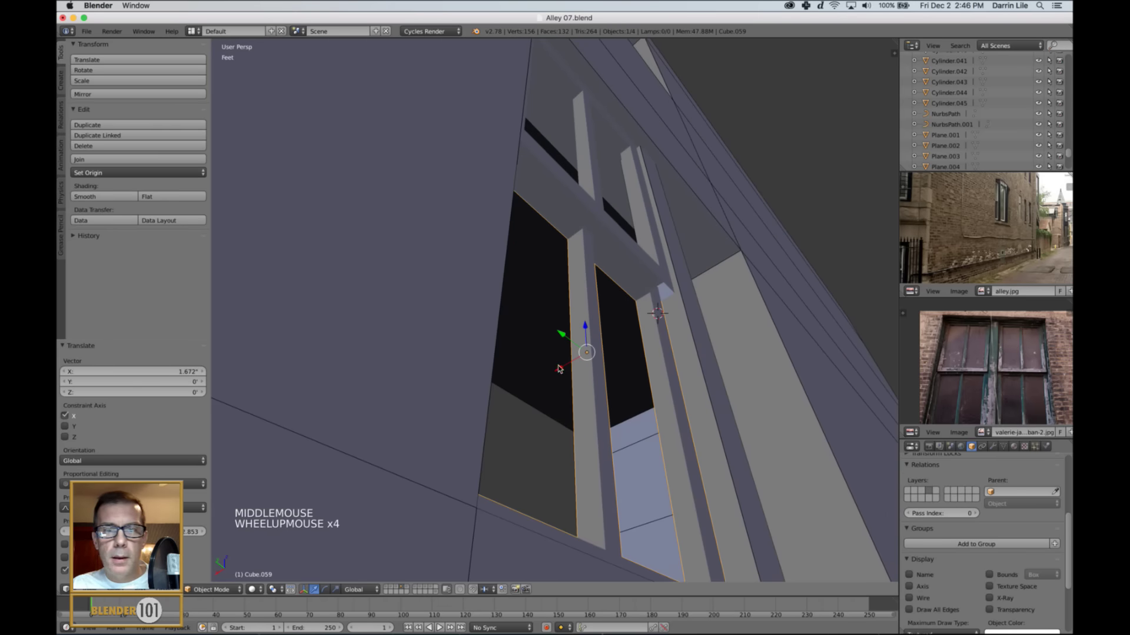
{"action": "left_click", "coordinate": [543, 378]}
{"action": "left_click_drag", "start_coordinate": [542, 378], "coordinate": [560, 378]}
- Fill the open end face at the bottom rail's corner of the upper sash frame, next to the centre post
{"action": "middle_click_drag", "start_coordinate": [676, 340], "coordinate": [658, 330]}
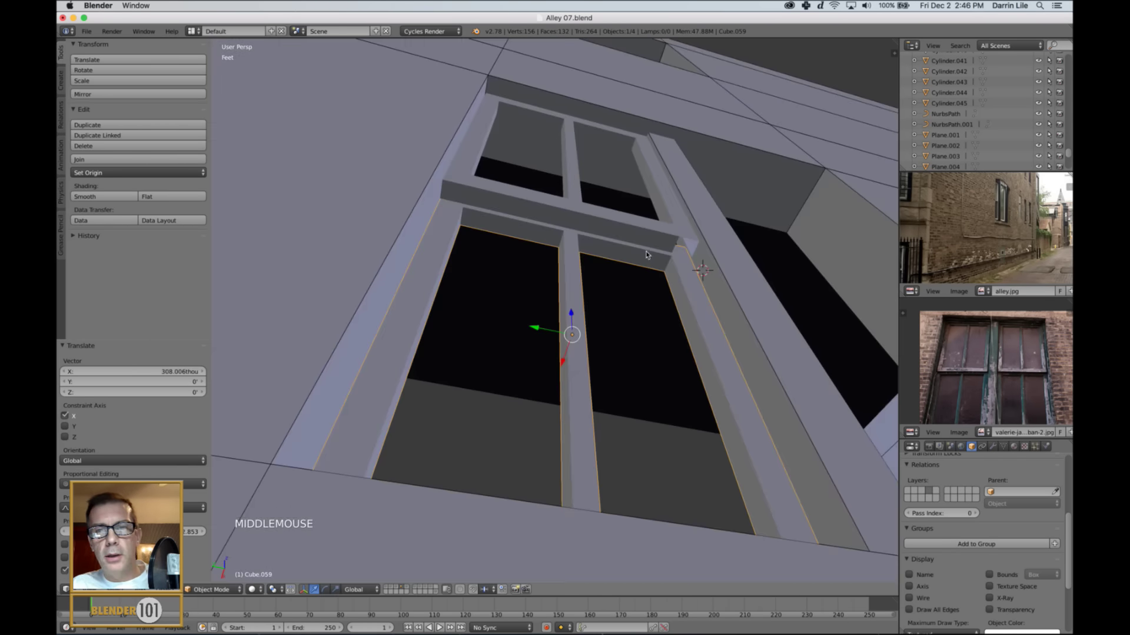
{"action": "right_click", "coordinate": [682, 242]}
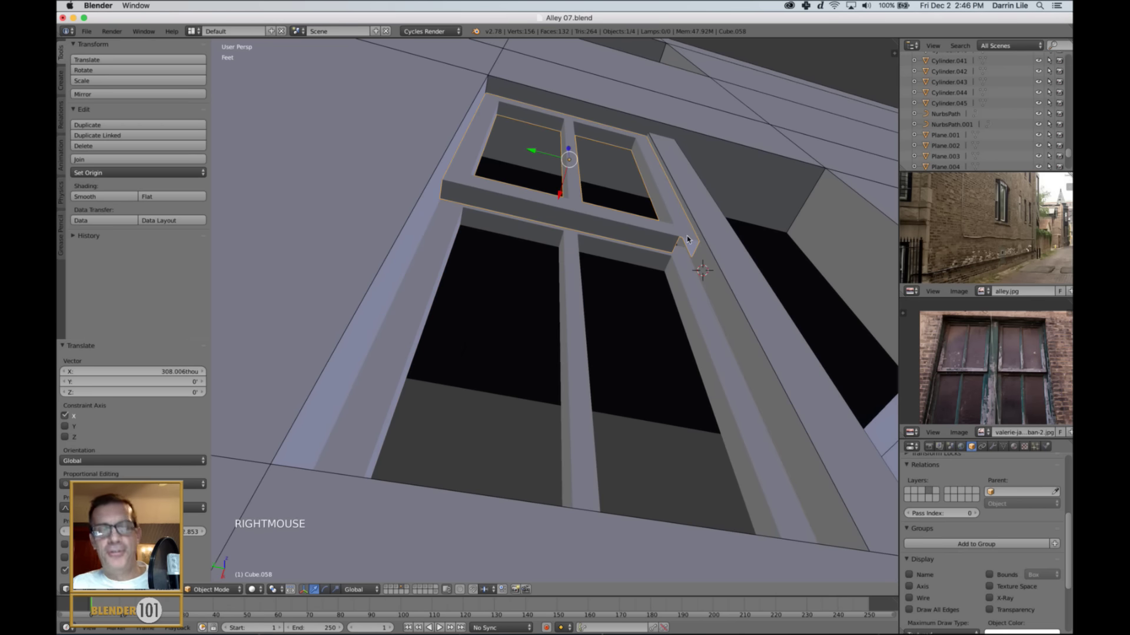
{"action": "key", "text": "Tab"}
{"action": "middle_click_drag", "start_coordinate": [700, 244], "coordinate": [676, 252]}
{"action": "key", "text": "ctrl+Tab"}
{"action": "left_click", "coordinate": [672, 268]}
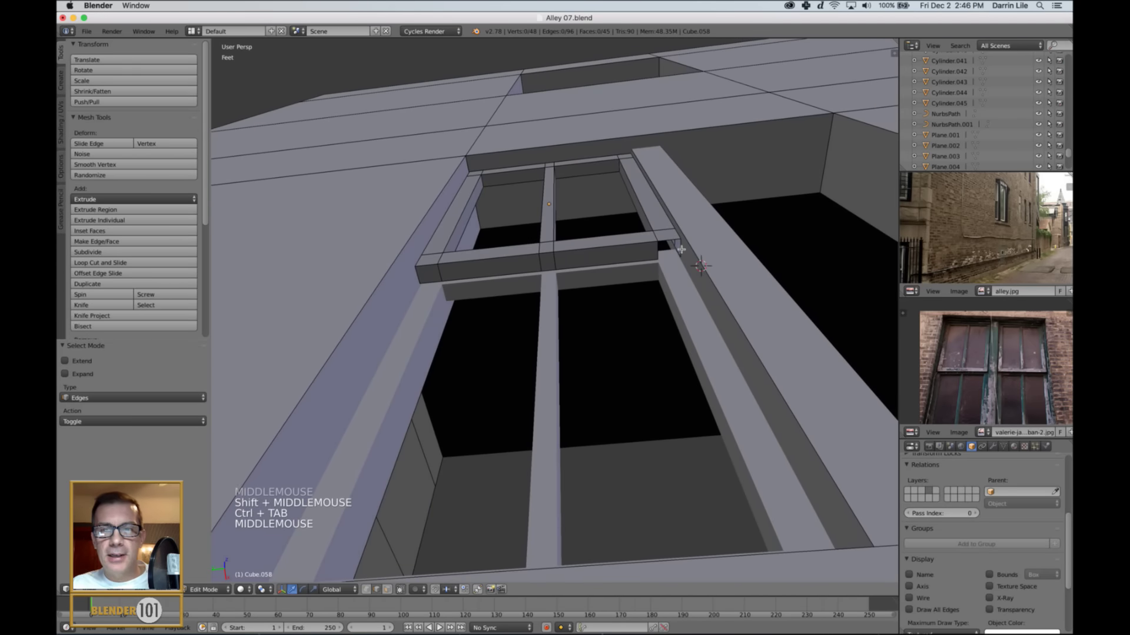
{"action": "right_click", "coordinate": [681, 250]}
{"action": "key", "text": "f"}
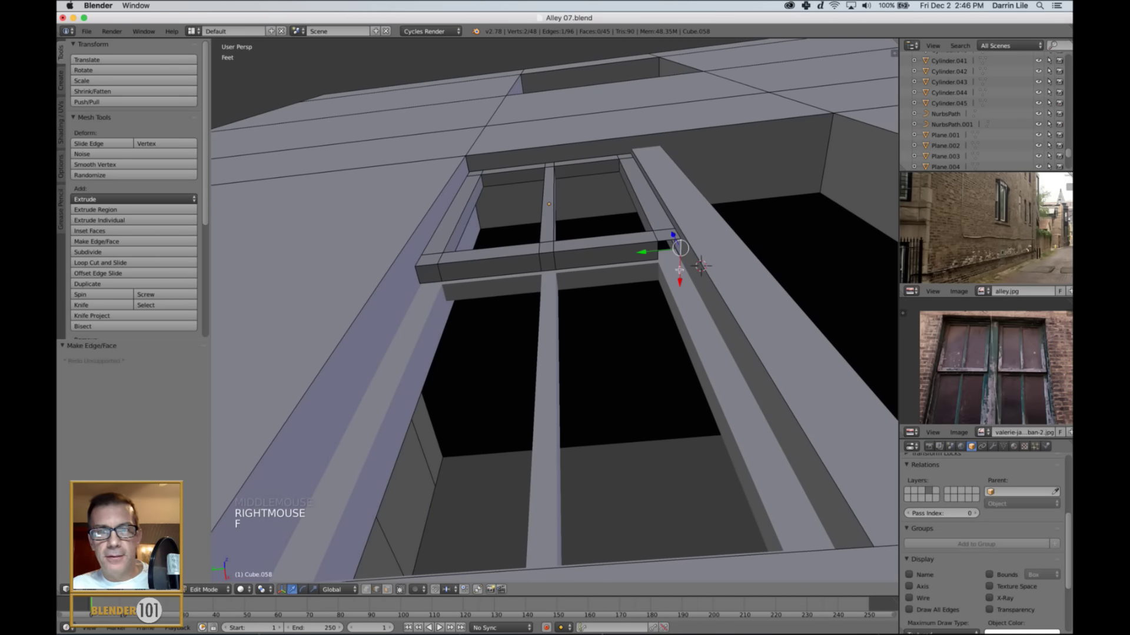
{"action": "right_click", "coordinate": [665, 247], "text": "shift"}
{"action": "right_click", "coordinate": [655, 257], "text": "shift"}
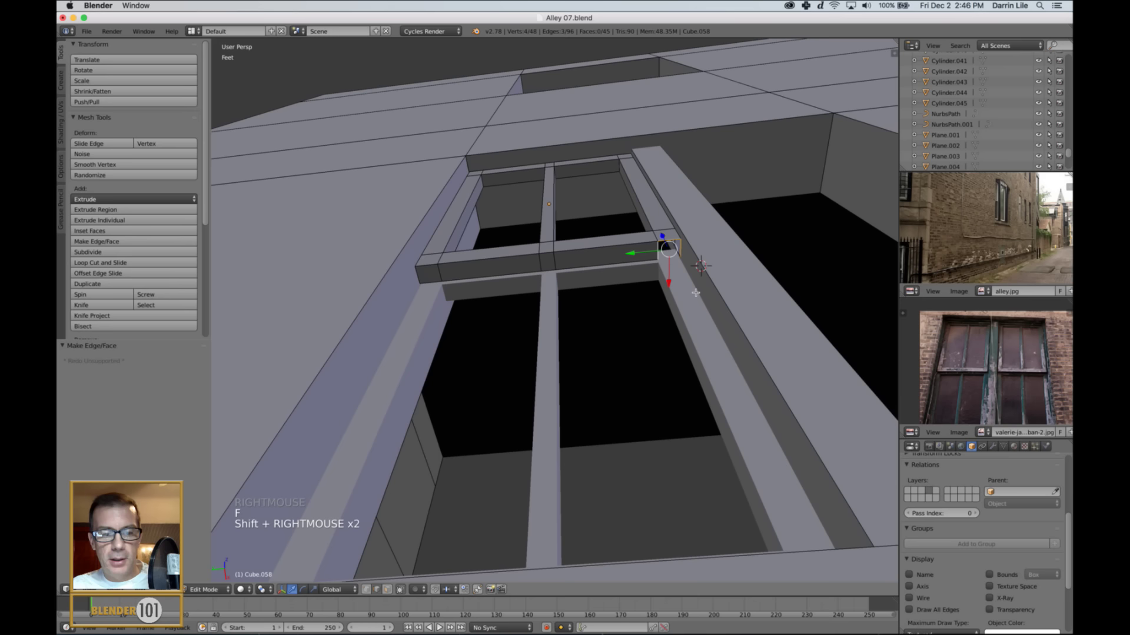
{"action": "key", "text": "f"}
{"action": "key", "text": "a"}
{"action": "key", "text": "Tab"}
{"action": "scroll", "coordinate": [711, 293], "scroll_direction": "down", "scroll_amount": 2}
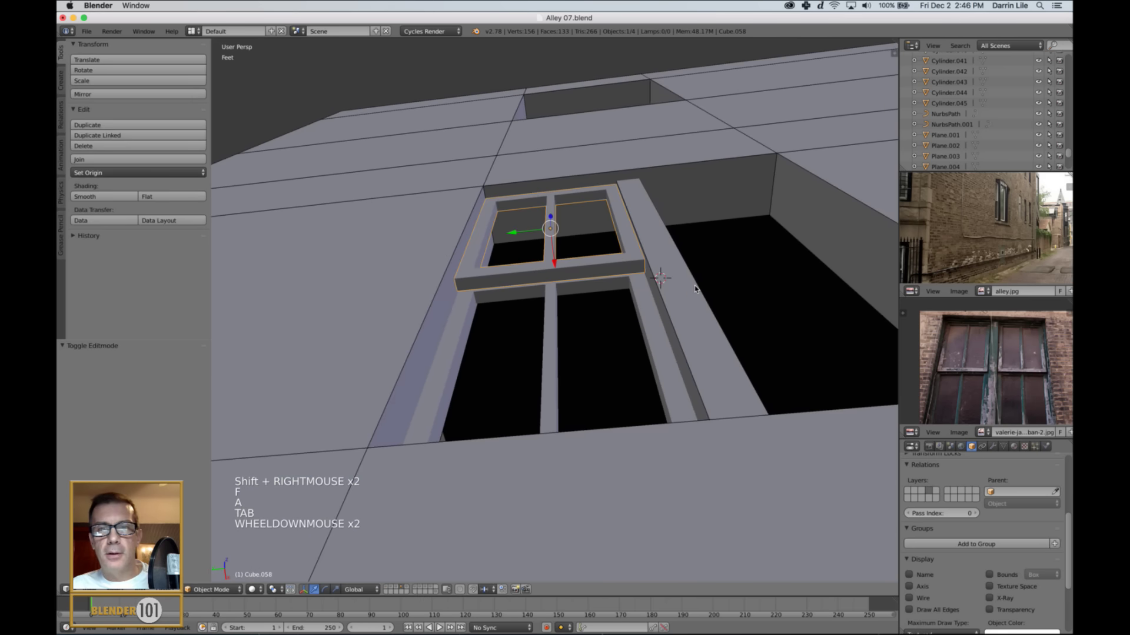
- Duplicate the upper and lower sashes together and move the copies -2.352' along Y into the opening beyond the centre post
{"action": "middle_click_drag", "start_coordinate": [710, 293], "coordinate": [628, 338]}
{"action": "scroll", "coordinate": [685, 326], "scroll_direction": "down", "scroll_amount": 2}
{"action": "key", "text": "a"}
{"action": "scroll", "coordinate": [680, 324], "scroll_direction": "down", "scroll_amount": 4}
{"action": "right_click", "coordinate": [554, 279]}
{"action": "right_click", "coordinate": [561, 314], "text": "shift"}
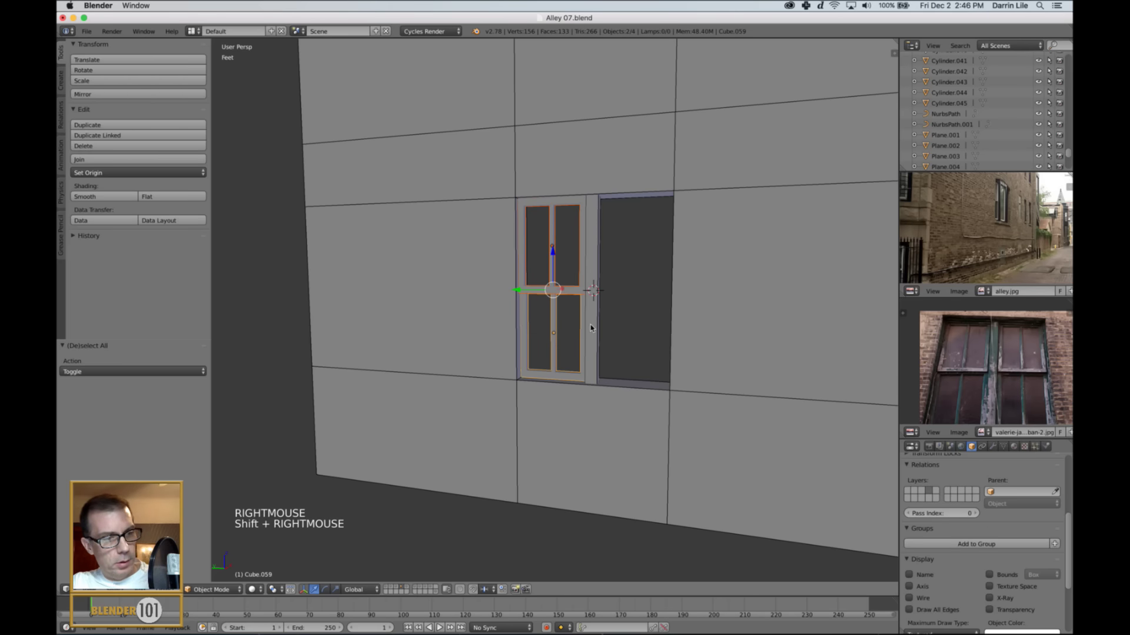
{"action": "key", "text": "ctrl+KP_5"}
{"action": "key", "text": "ctrl+KP_3"}
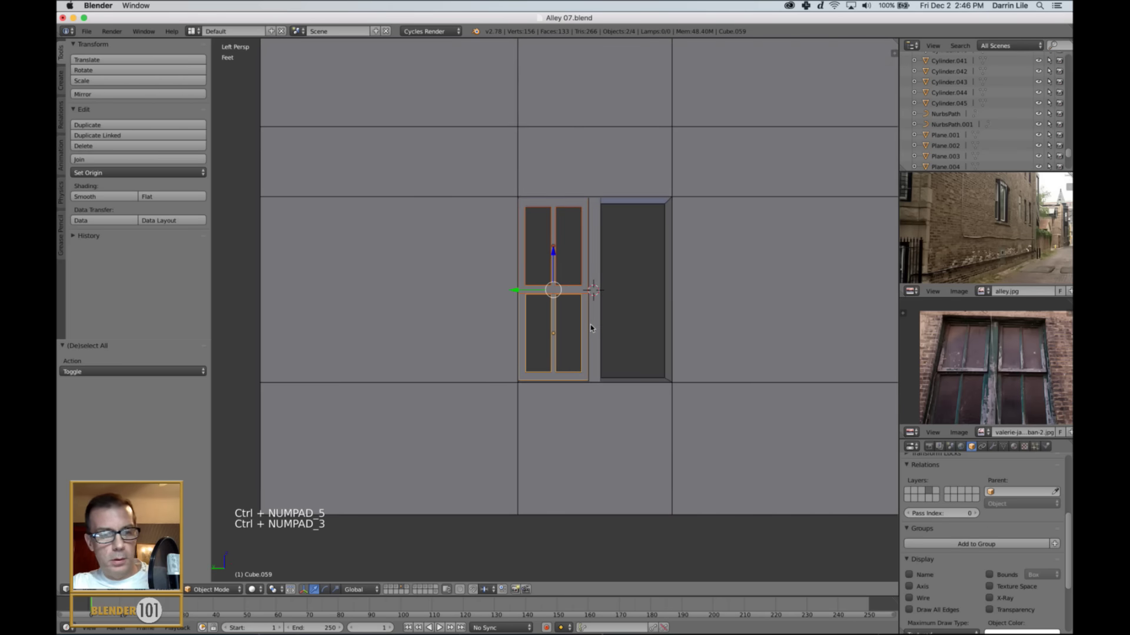
{"action": "key", "text": "KP_5"}
{"action": "key", "text": "z"}
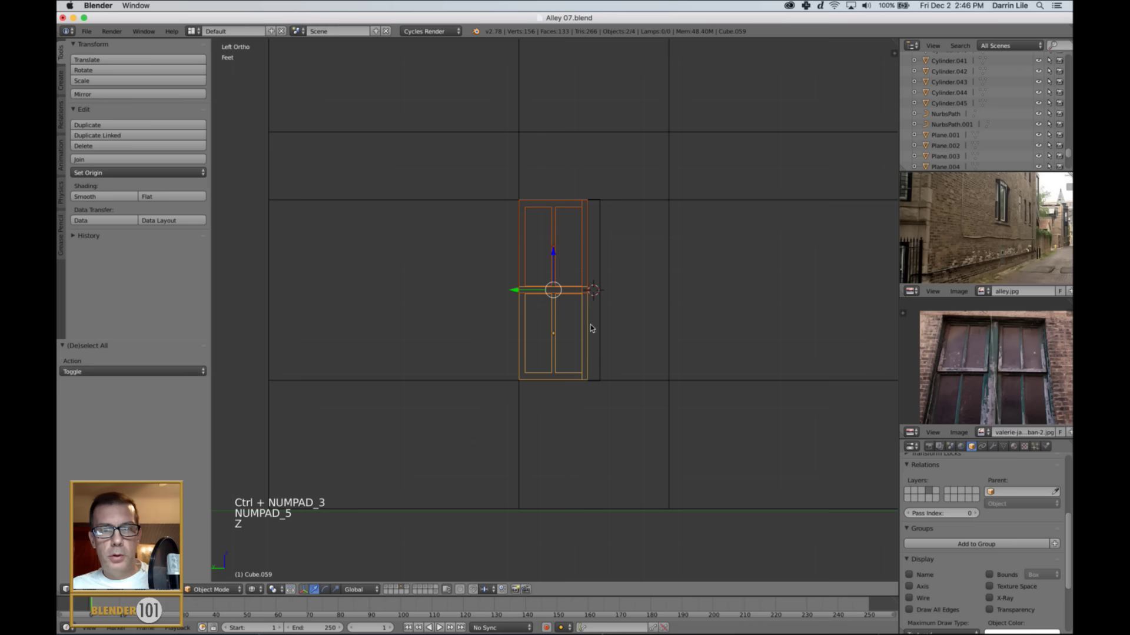
{"action": "middle_click_drag", "start_coordinate": [757, 278], "coordinate": [685, 304], "text": "shift"}
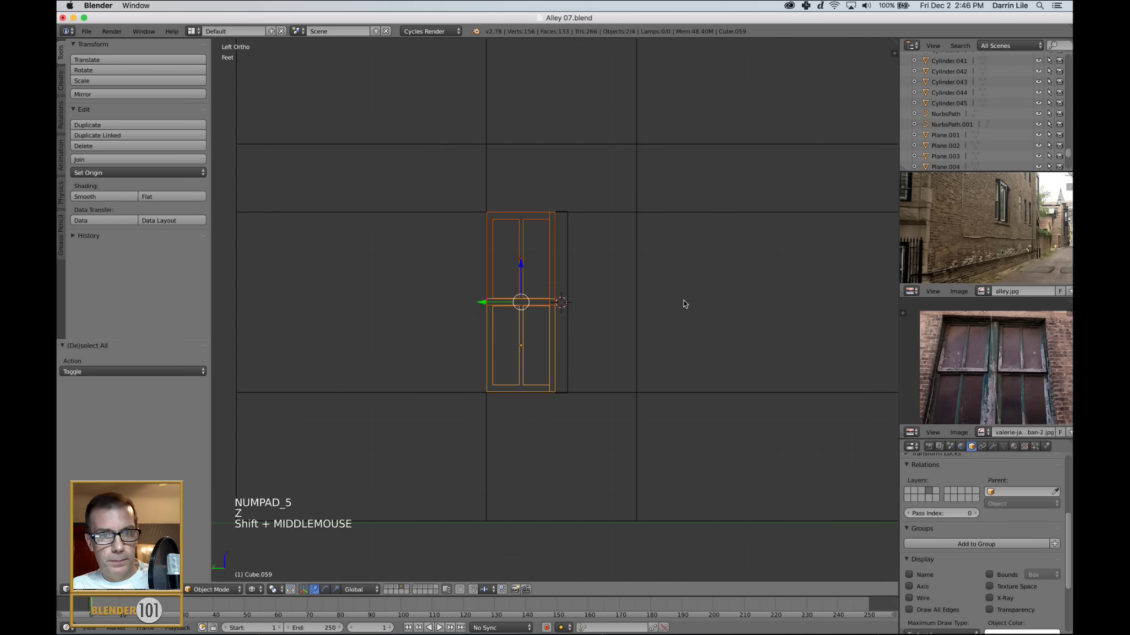
{"action": "key", "text": "shift+d"}
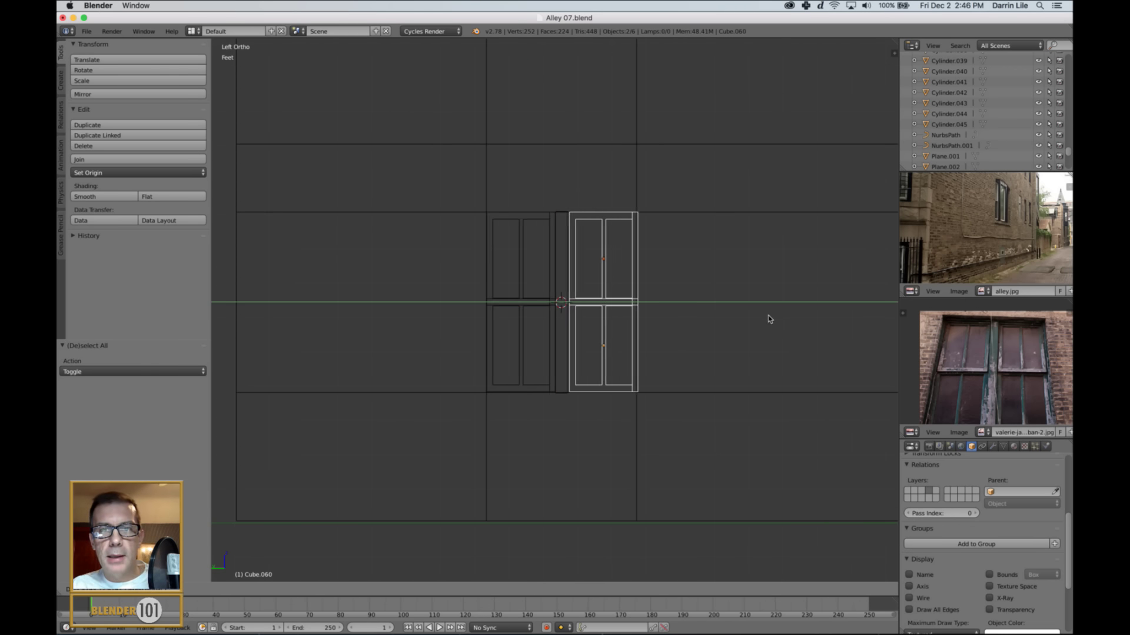
{"action": "left_click", "coordinate": [764, 327]}
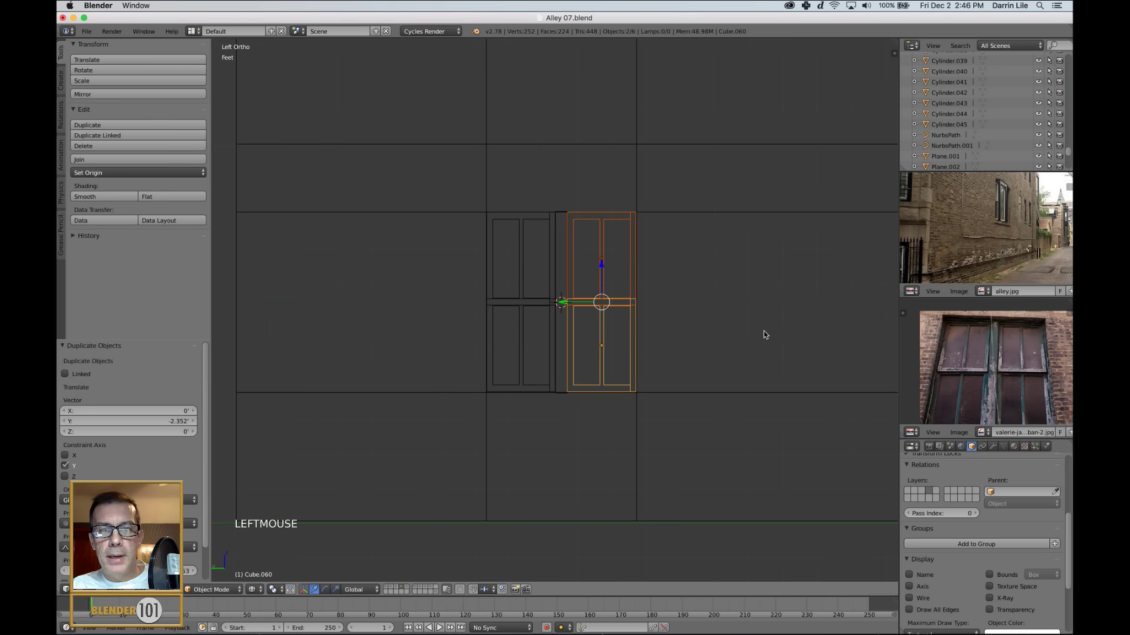
{"action": "key", "text": "z"}
{"action": "key", "text": "a"}
- Turn on Wire and Draw All Edges display for all objects in the scene
{"action": "middle_click_drag", "start_coordinate": [761, 377], "coordinate": [732, 384]}
{"action": "scroll", "coordinate": [729, 379], "scroll_direction": "down", "scroll_amount": 3}
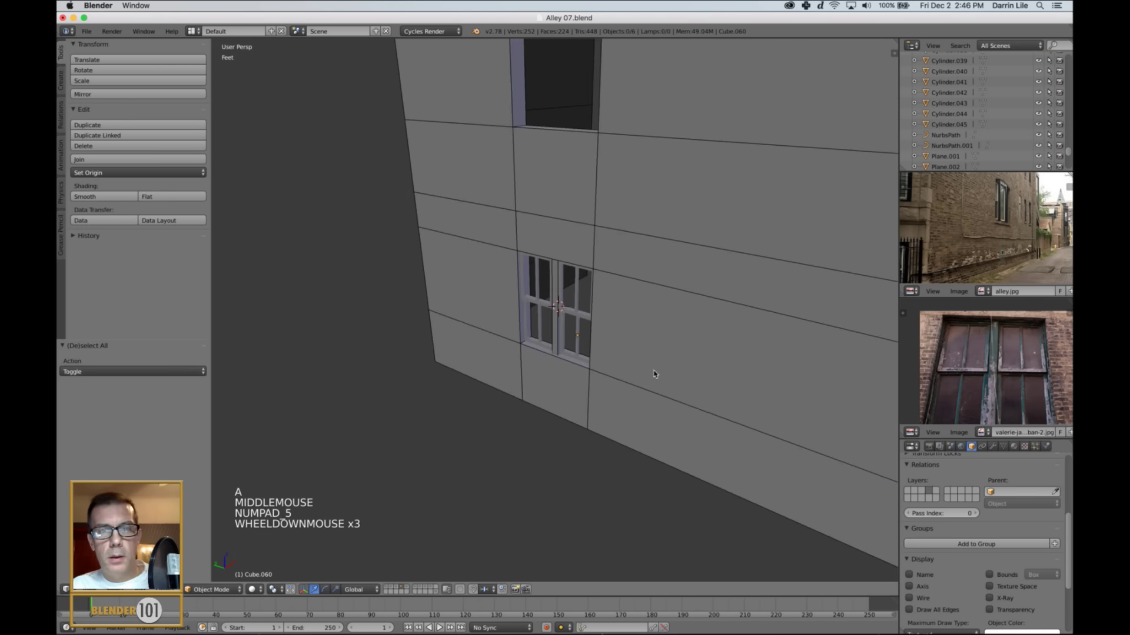
{"action": "middle_click_drag", "start_coordinate": [730, 379], "coordinate": [691, 362]}
{"action": "scroll", "coordinate": [691, 361], "scroll_direction": "up", "scroll_amount": 4}
{"action": "scroll", "coordinate": [691, 361], "scroll_direction": "down", "scroll_amount": 2}
{"action": "key", "text": "a"}
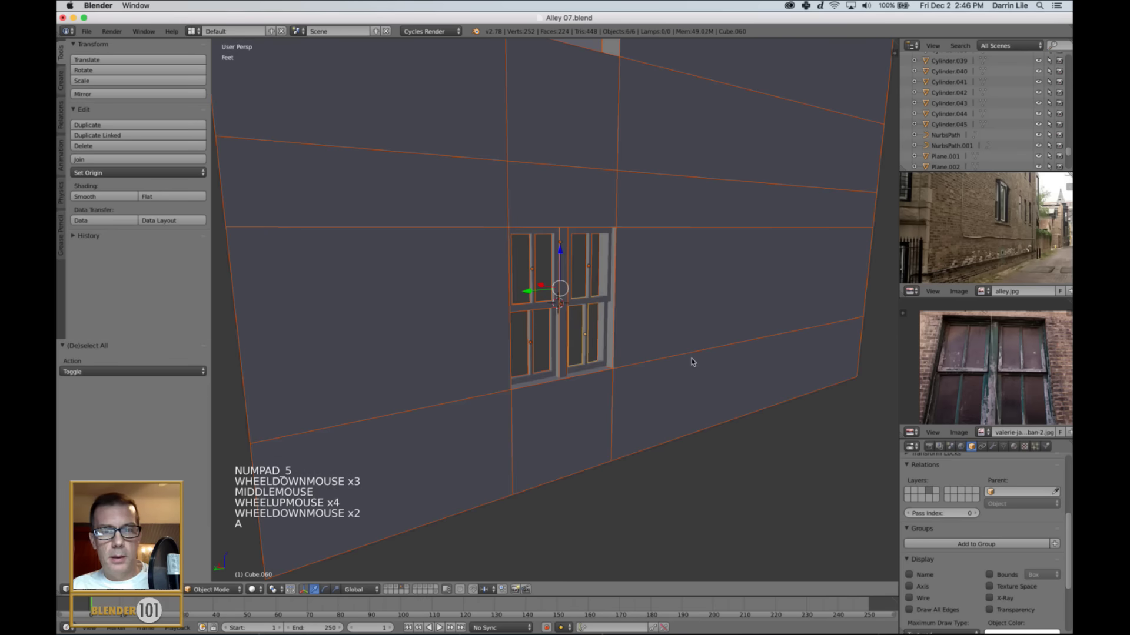
{"action": "left_click", "coordinate": [916, 599], "text": "alt"}
{"action": "left_click", "coordinate": [911, 610], "text": "alt"}
{"action": "key", "text": "a"}
{"action": "scroll", "coordinate": [679, 388], "scroll_direction": "down", "scroll_amount": 3}
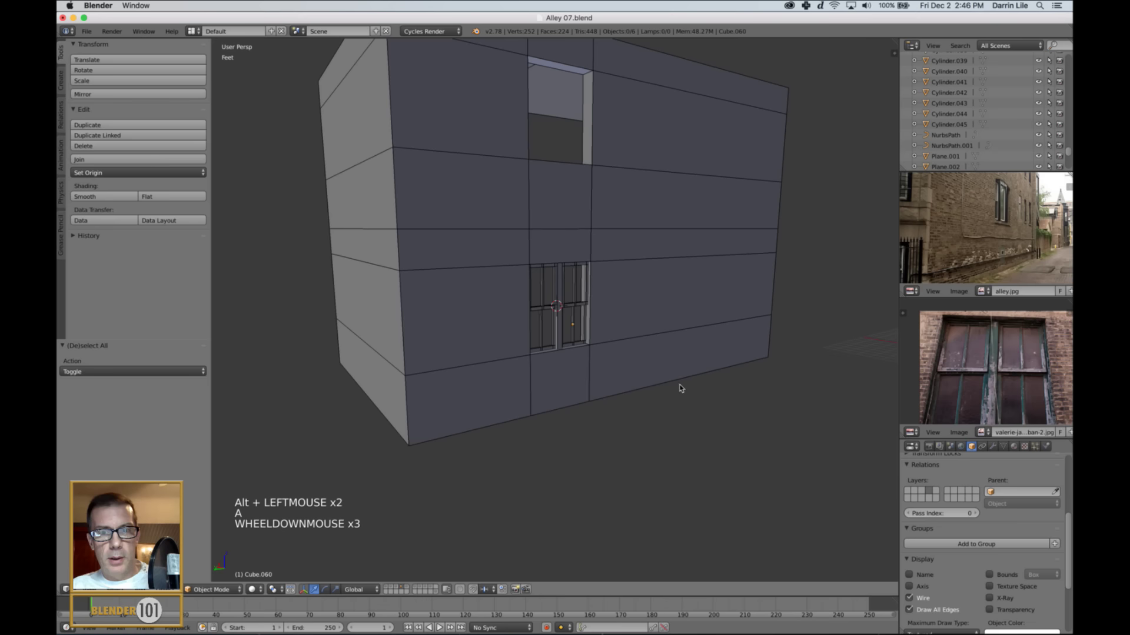
{"action": "key", "text": "a"}
{"action": "key", "text": "a"}
{"action": "mouse_move", "coordinate": [733, 372]}
{"action": "middle_mouse_down"}
{"action": "mouse_move", "coordinate": [693, 378]}
{"action": "mouse_move", "coordinate": [729, 376]}
{"action": "middle_mouse_up"}
{"action": "scroll", "coordinate": [630, 325], "scroll_direction": "up", "scroll_amount": 7}
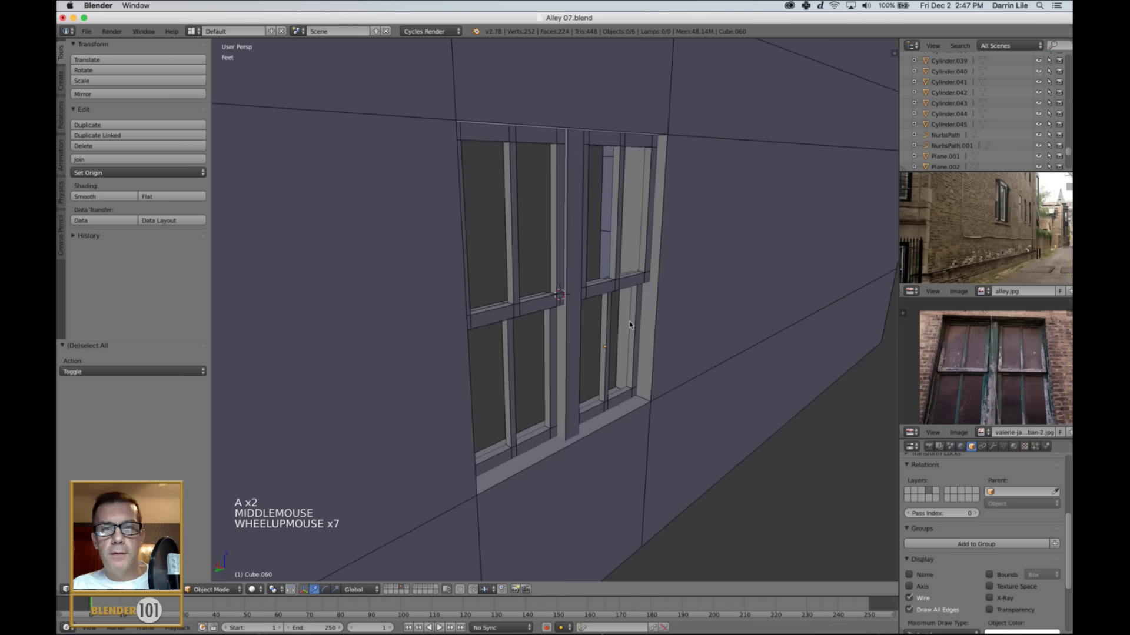
- From inside the building, delete the interior-facing faces of the original lower sash's rails, centre bar and outer stile
{"action": "middle_click_drag", "start_coordinate": [513, 266], "coordinate": [638, 283]}
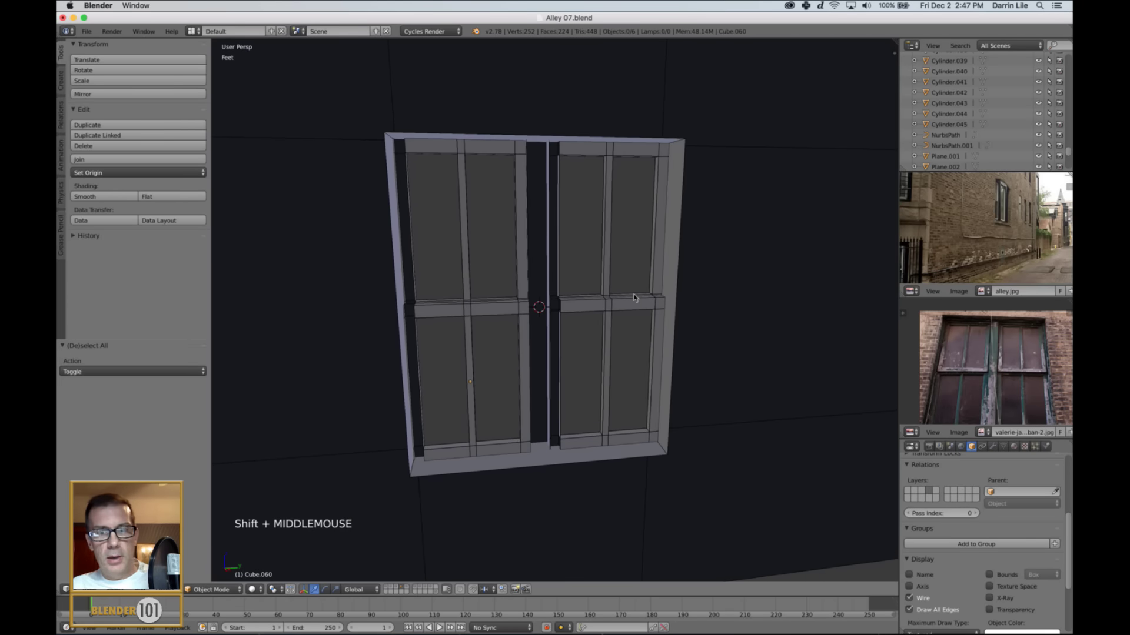
{"action": "right_click", "coordinate": [637, 307]}
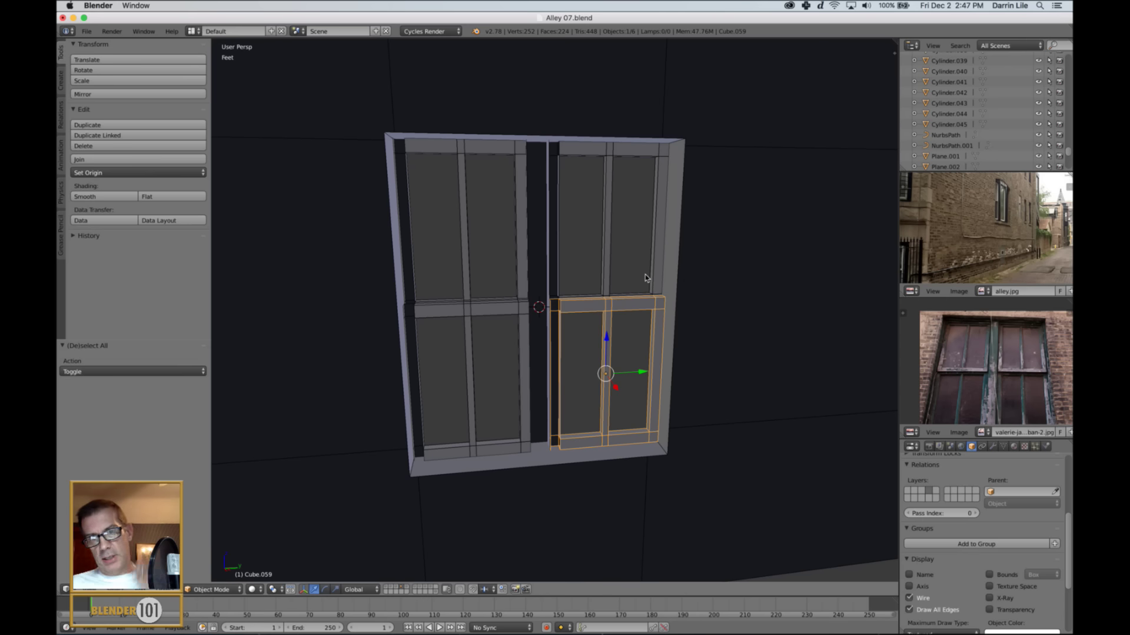
{"action": "key", "text": "Tab"}
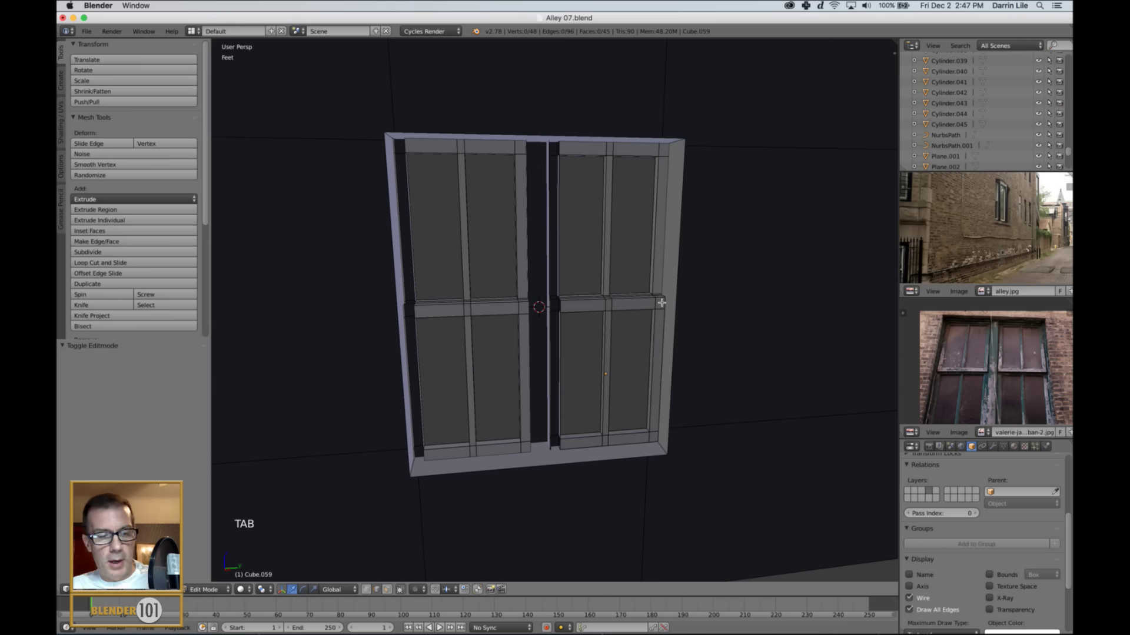
{"action": "key", "text": "ctrl+Tab"}
{"action": "left_click", "coordinate": [617, 315]}
{"action": "scroll", "coordinate": [668, 335], "scroll_direction": "up", "scroll_amount": 2}
{"action": "middle_click_drag", "start_coordinate": [668, 335], "coordinate": [617, 330], "text": "shift"}
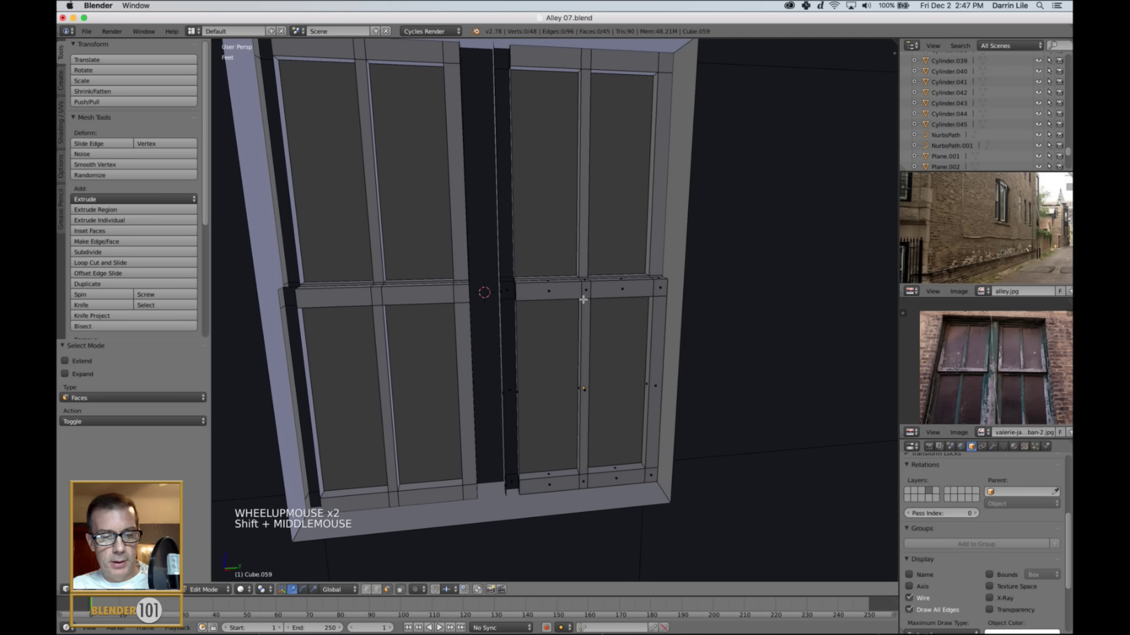
{"action": "right_click", "coordinate": [544, 298]}
{"action": "right_click", "coordinate": [587, 299], "text": "shift"}
{"action": "right_click", "coordinate": [611, 297], "text": "shift"}
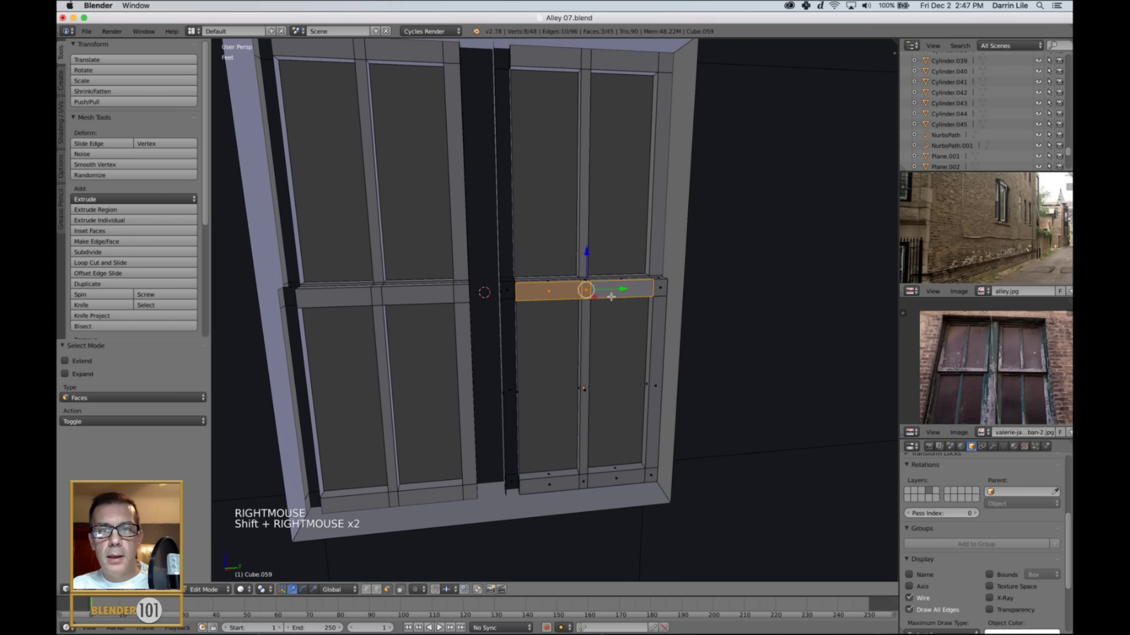
{"action": "right_click", "coordinate": [655, 293], "text": "shift"}
{"action": "right_click", "coordinate": [659, 360], "text": "shift"}
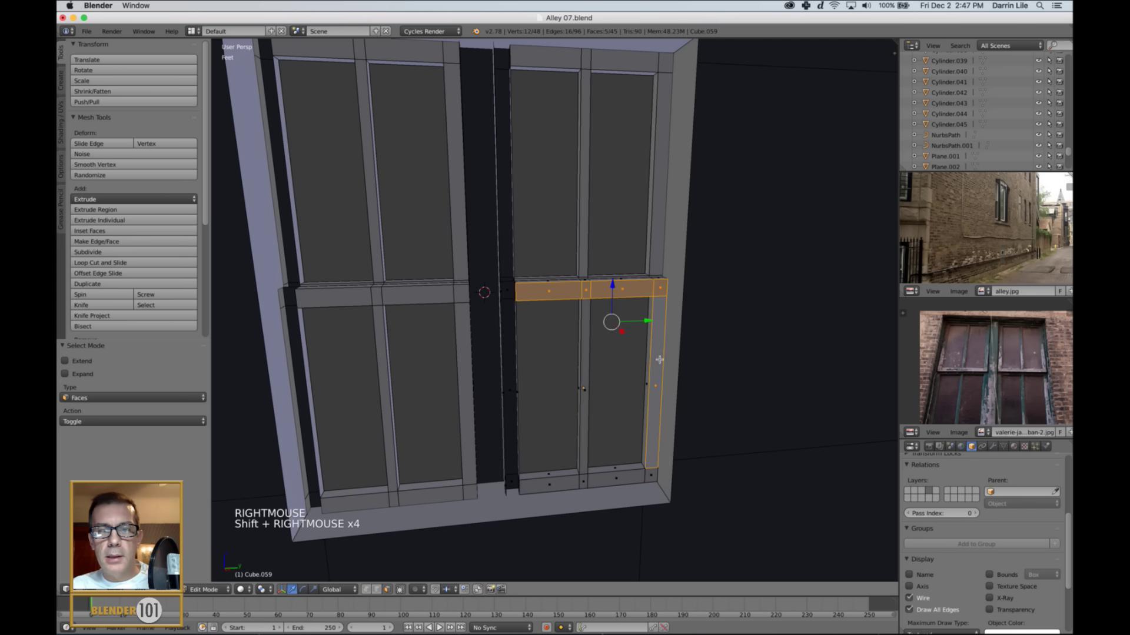
{"action": "right_click", "coordinate": [650, 478], "text": "shift"}
{"action": "right_click", "coordinate": [615, 478], "text": "shift"}
{"action": "right_click", "coordinate": [583, 481], "text": "shift"}
{"action": "right_click", "coordinate": [583, 468], "text": "shift"}
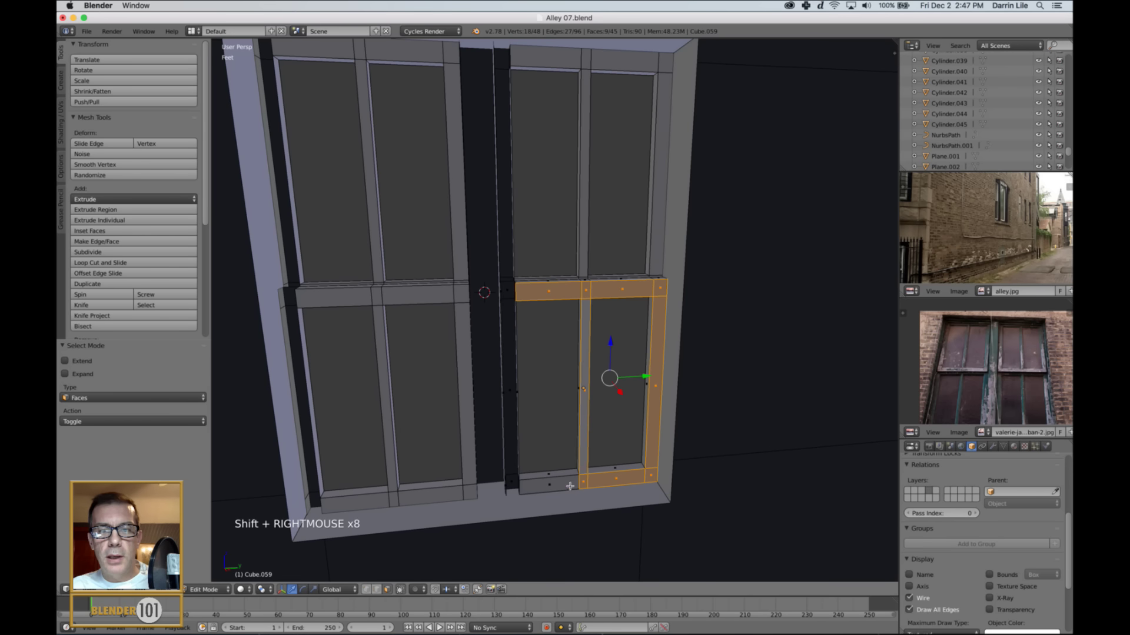
{"action": "right_click", "coordinate": [562, 487], "text": "shift"}
{"action": "key", "text": "x"}
{"action": "left_click", "coordinate": [566, 479]}
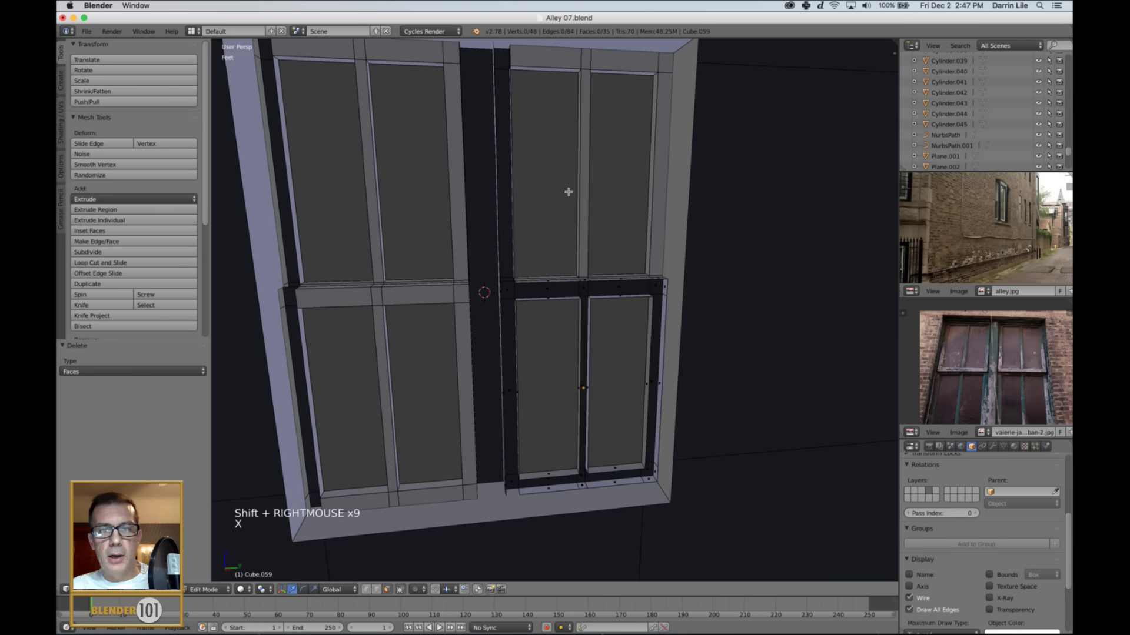
{"action": "key", "text": "Tab"}
- Examine the lower sash's remaining faces around its opened back side and near the centre post
{"action": "middle_click_drag", "start_coordinate": [590, 239], "coordinate": [602, 259]}
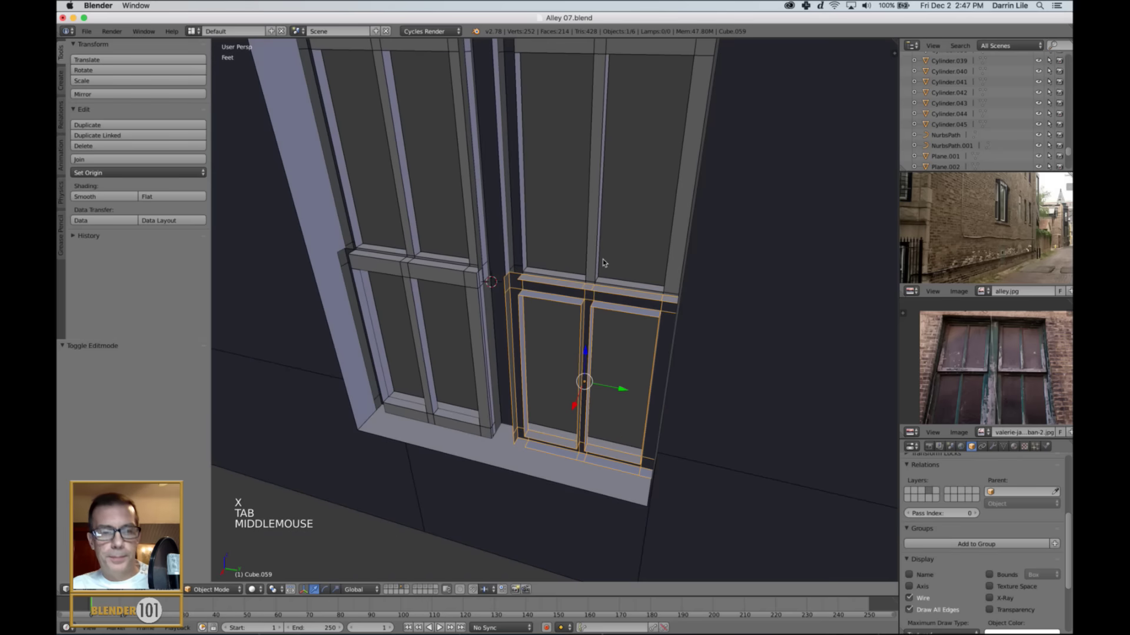
{"action": "key", "text": "a"}
{"action": "scroll", "coordinate": [578, 291], "scroll_direction": "up", "scroll_amount": 3}
{"action": "right_click", "coordinate": [534, 264]}
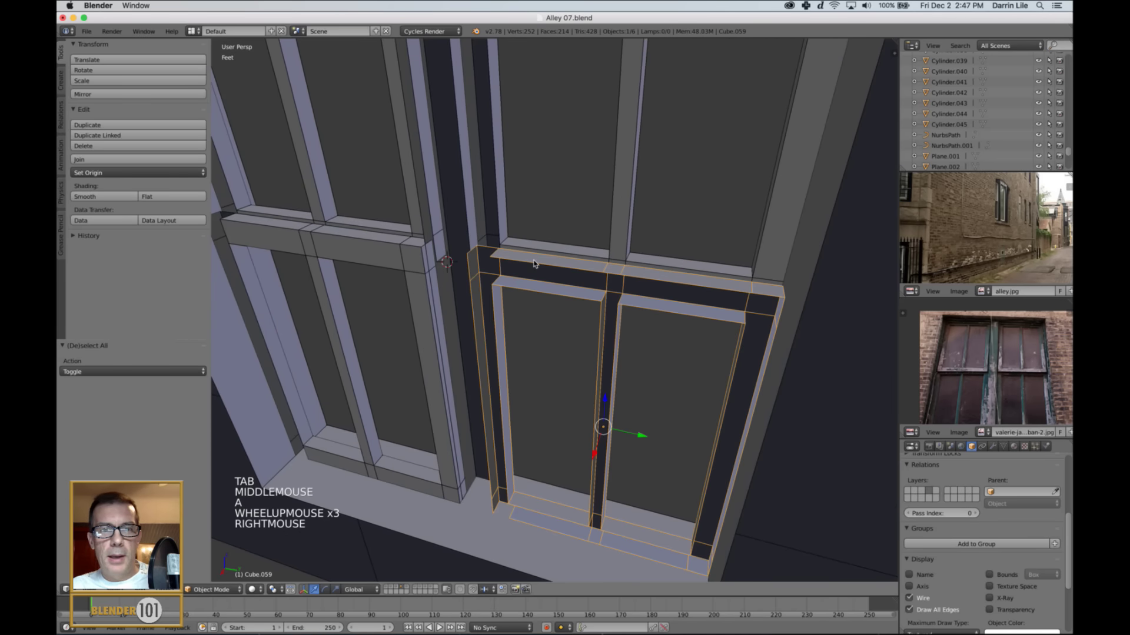
{"action": "key", "text": "Tab"}
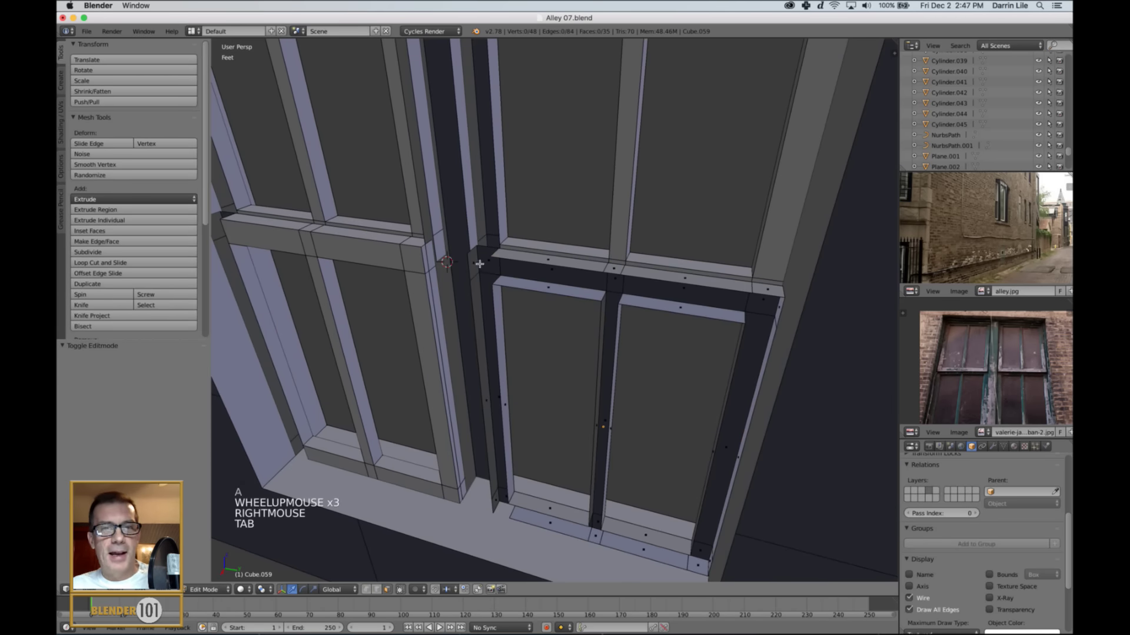
{"action": "mouse_move", "coordinate": [505, 275]}
{"action": "middle_mouse_down"}
{"action": "mouse_move", "coordinate": [473, 281]}
{"action": "mouse_move", "coordinate": [511, 266]}
{"action": "middle_mouse_up"}
{"action": "middle_click_drag", "start_coordinate": [612, 206], "coordinate": [612, 239], "text": "shift"}
{"action": "key", "text": "Tab"}
- Select the interior-facing faces along the top rail and outer corner of the upper sash above the opened lower sash
{"action": "right_click", "coordinate": [612, 233]}
{"action": "scroll", "coordinate": [612, 233], "scroll_direction": "down", "scroll_amount": 1}
{"action": "scroll", "coordinate": [611, 235], "scroll_direction": "down", "scroll_amount": 2}
{"action": "key", "text": "Tab"}
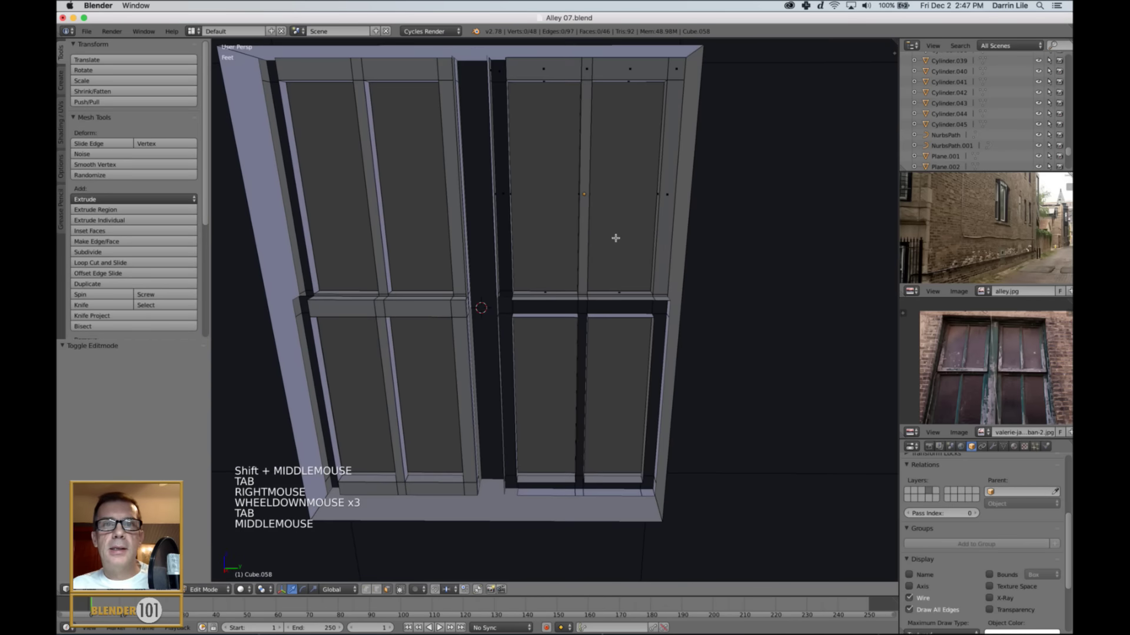
{"action": "right_click", "coordinate": [547, 72]}
{"action": "right_click", "coordinate": [587, 71], "text": "shift"}
{"action": "right_click", "coordinate": [626, 70], "text": "shift"}
{"action": "right_click", "coordinate": [675, 70], "text": "shift"}
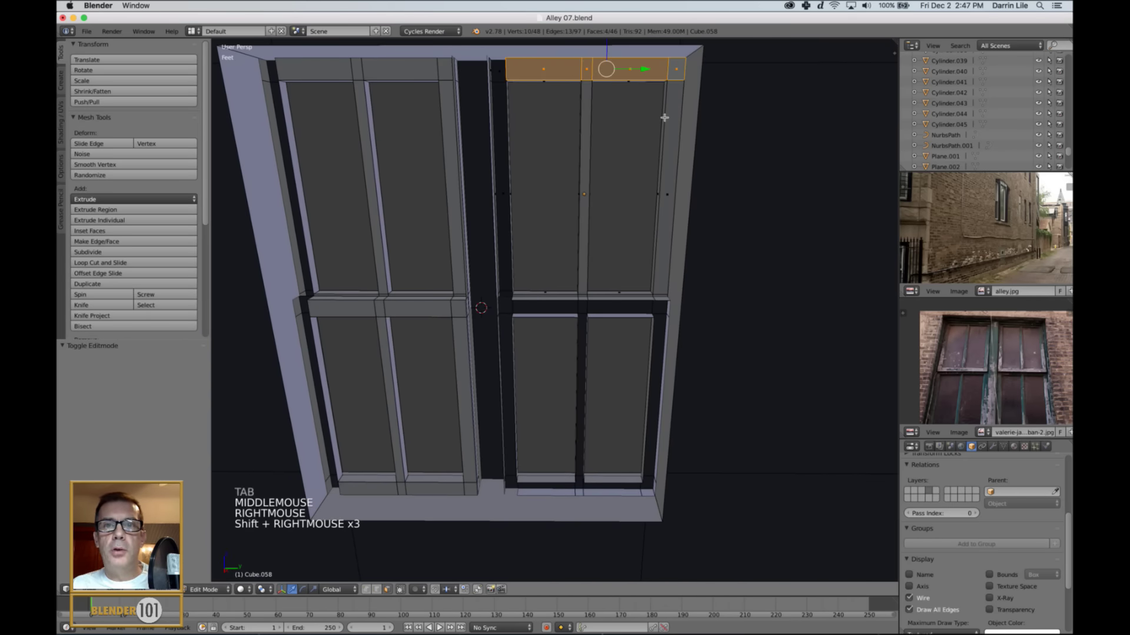
- Delete the back faces of the upper right sash's top rail, outer stile and centre mullion
{"action": "right_click", "coordinate": [659, 127], "text": "shift"}
{"action": "right_click", "coordinate": [586, 199], "text": "shift"}
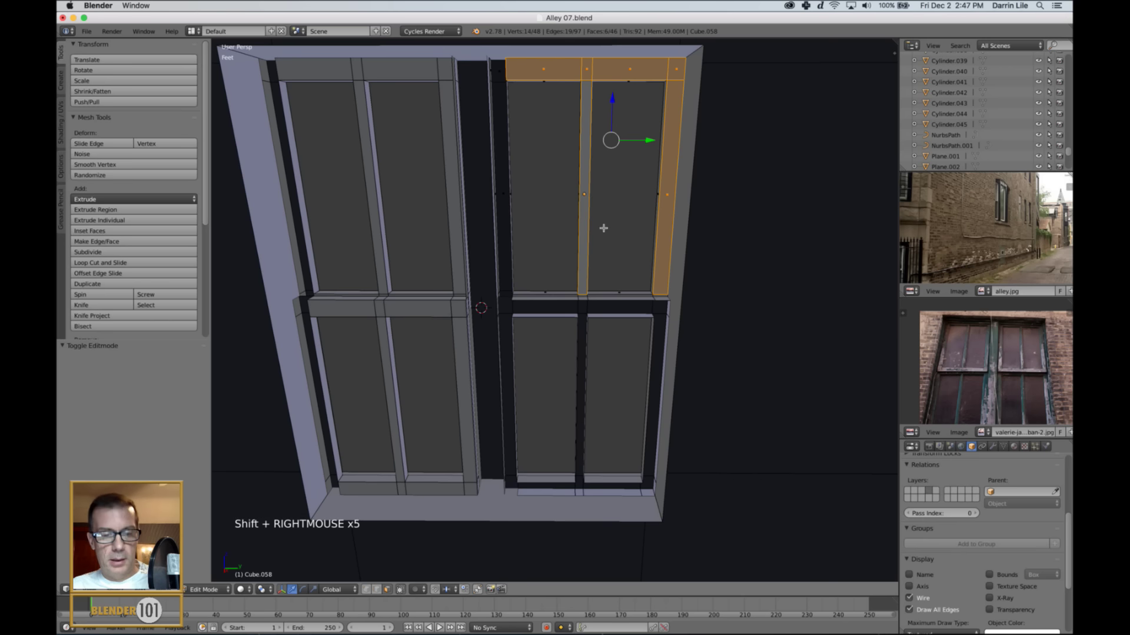
{"action": "key", "text": "x"}
{"action": "left_click", "coordinate": [603, 227]}
{"action": "key", "text": "Tab"}
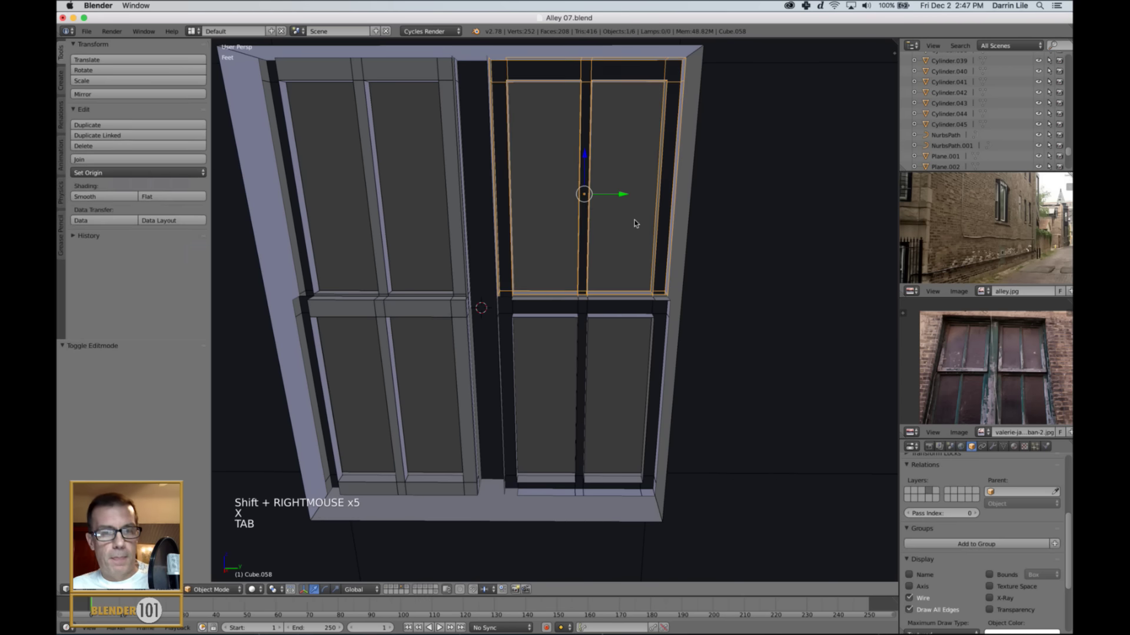
- Isolate the upper right sash, delete the four back faces along its bottom rail, and unhide the other objects
{"action": "key", "text": "shift+h"}
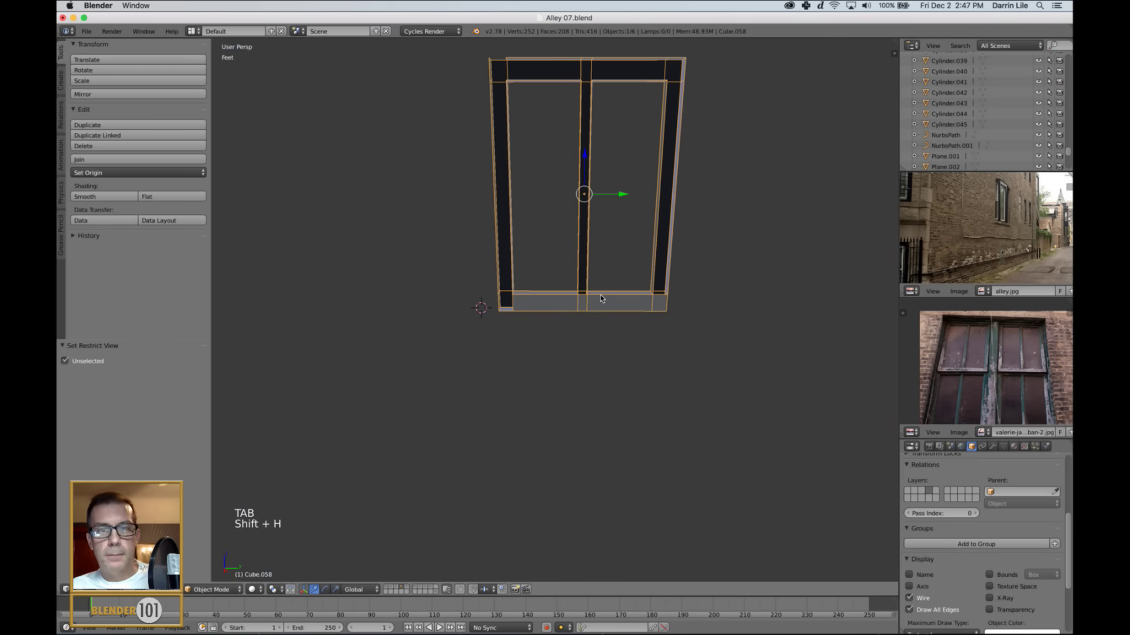
{"action": "key", "text": "Tab"}
{"action": "right_click", "coordinate": [550, 307]}
{"action": "right_click", "coordinate": [584, 307], "text": "shift"}
{"action": "right_click", "coordinate": [621, 306], "text": "shift"}
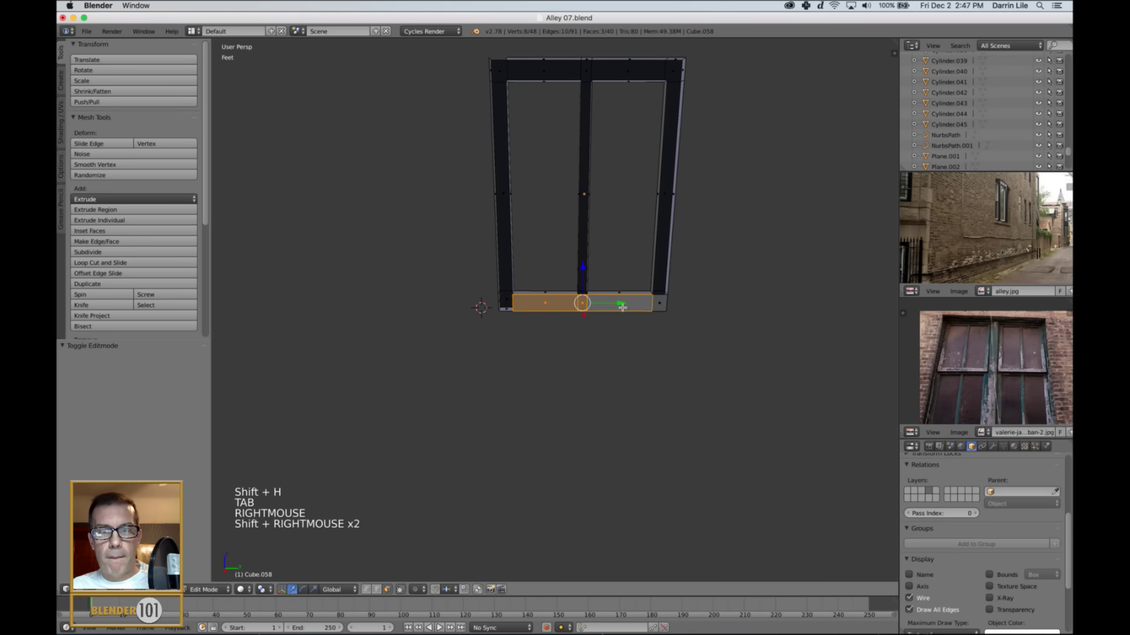
{"action": "right_click", "coordinate": [656, 309], "text": "shift"}
{"action": "key", "text": "x"}
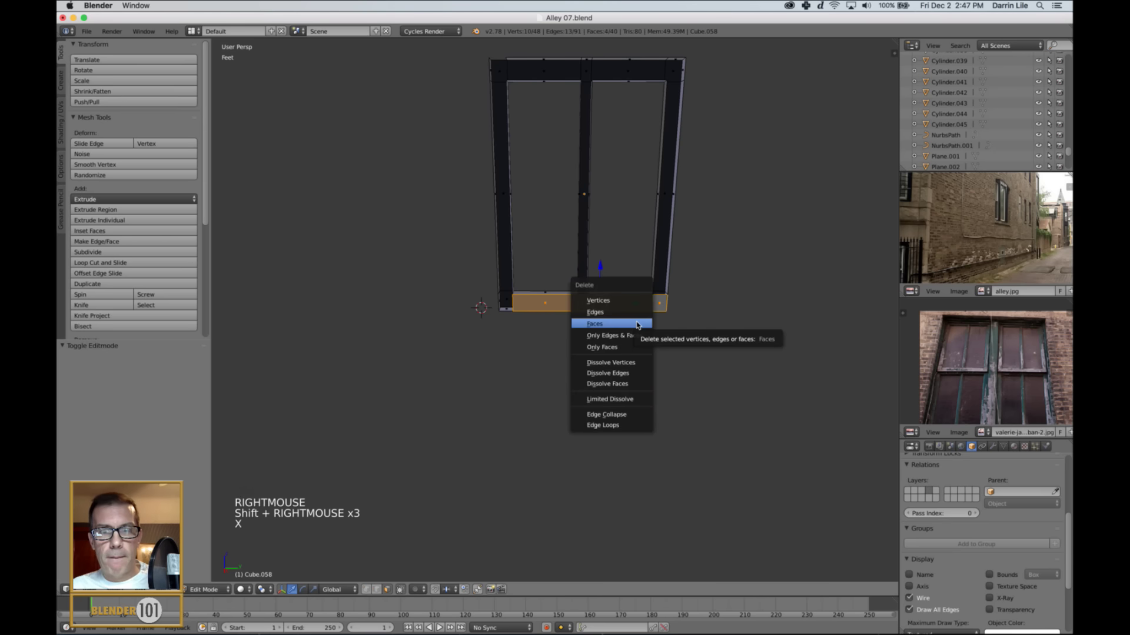
{"action": "left_click", "coordinate": [639, 330]}
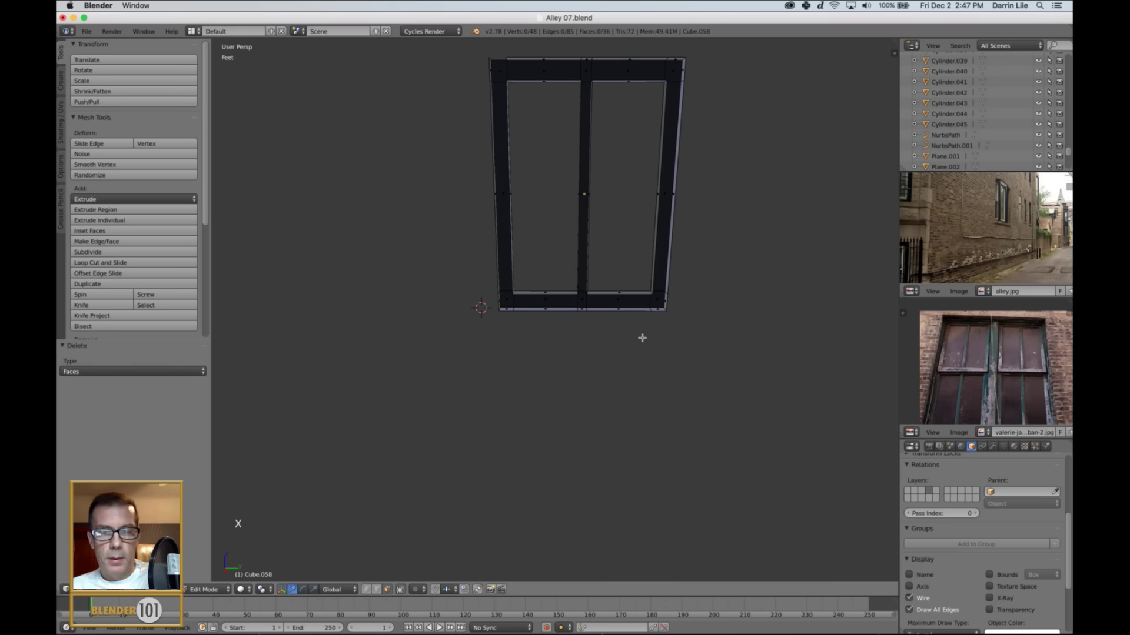
{"action": "key", "text": "alt+h"}
{"action": "key", "text": "Tab"}
{"action": "key", "text": "alt+h"}
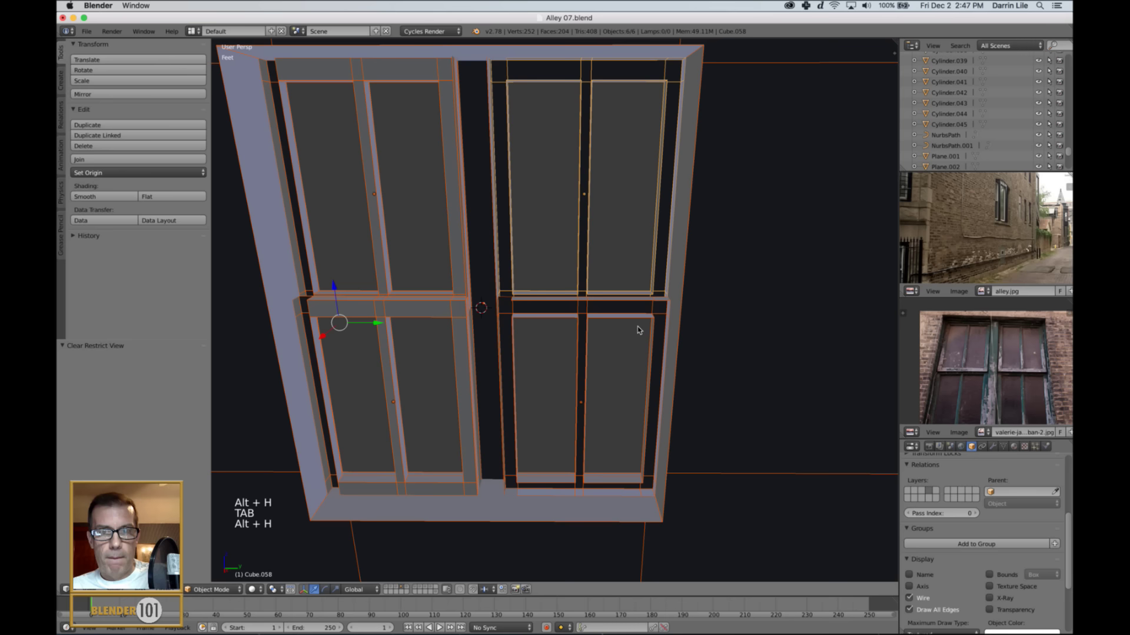
- Delete the upper and lower sashes from the left half of the window
{"action": "key", "text": "a"}
{"action": "right_click", "coordinate": [417, 303]}
{"action": "right_click", "coordinate": [455, 272], "text": "shift"}
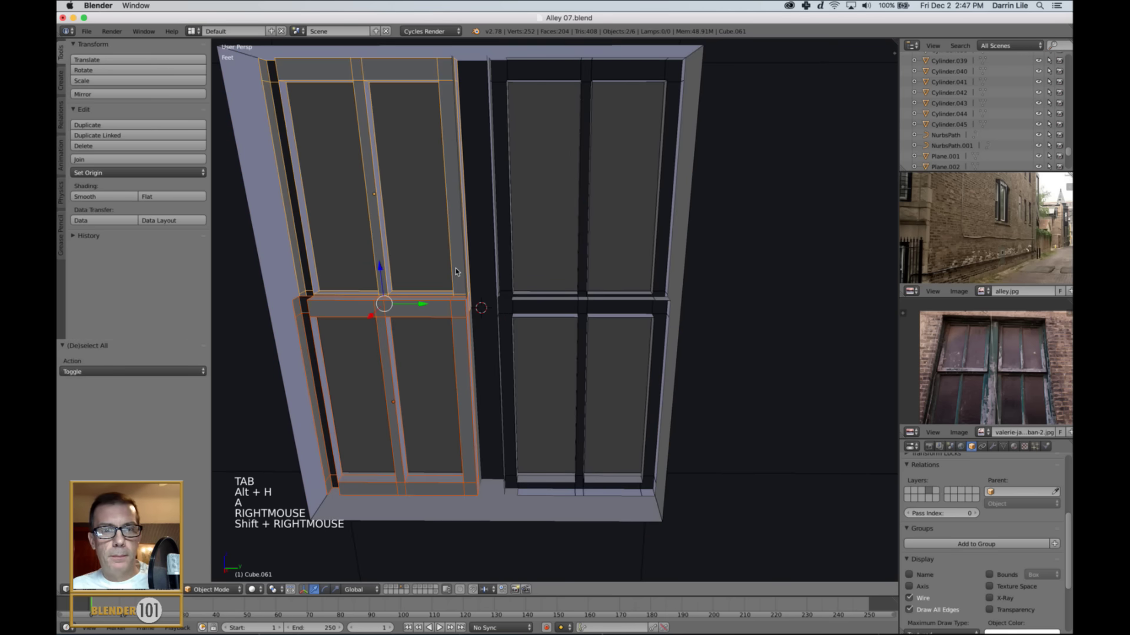
{"action": "key", "text": "x"}
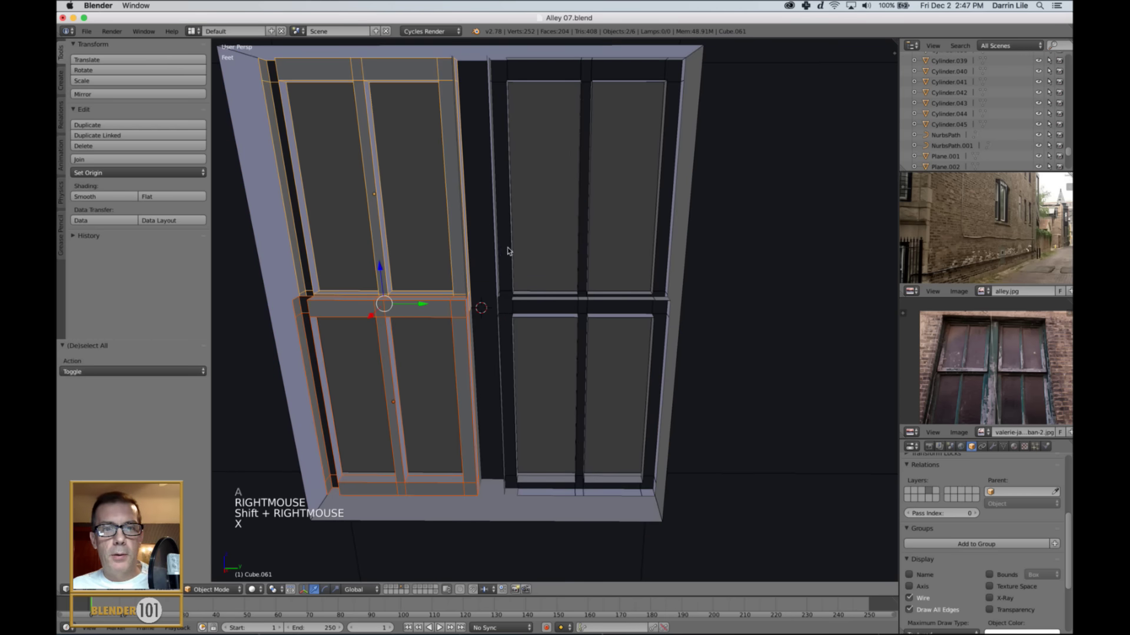
{"action": "key", "text": "x"}
{"action": "left_click", "coordinate": [456, 261]}
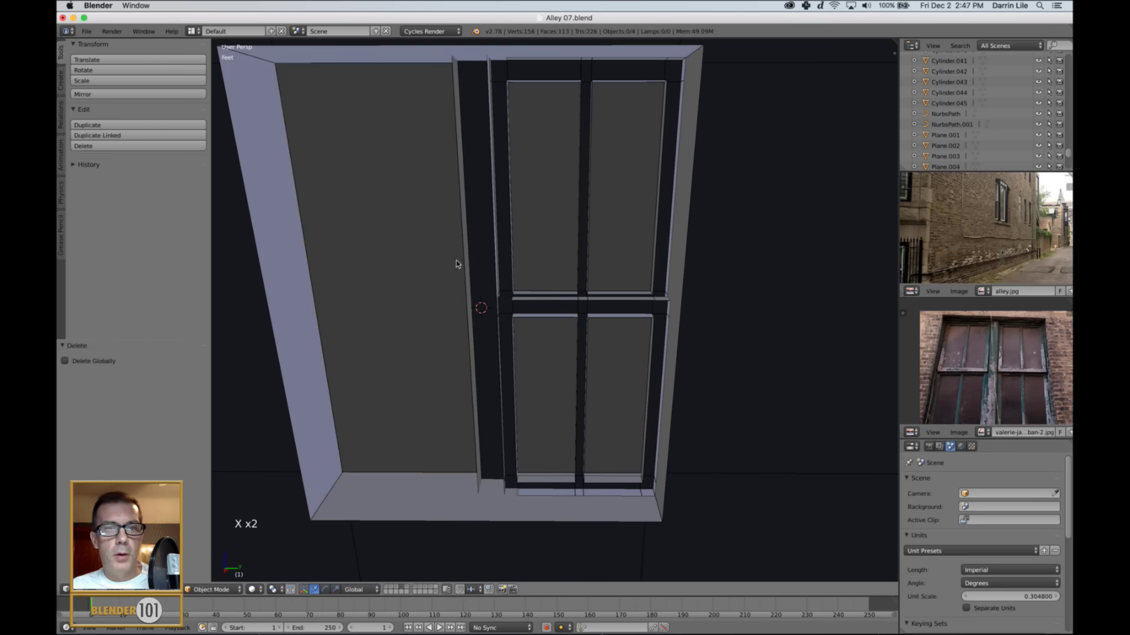
- Duplicate the remaining upper and lower sashes along Y into the empty half of the window opening
{"action": "right_click", "coordinate": [511, 262]}
{"action": "right_click", "coordinate": [529, 323], "text": "shift"}
{"action": "middle_click_drag", "start_coordinate": [683, 295], "coordinate": [601, 291]}
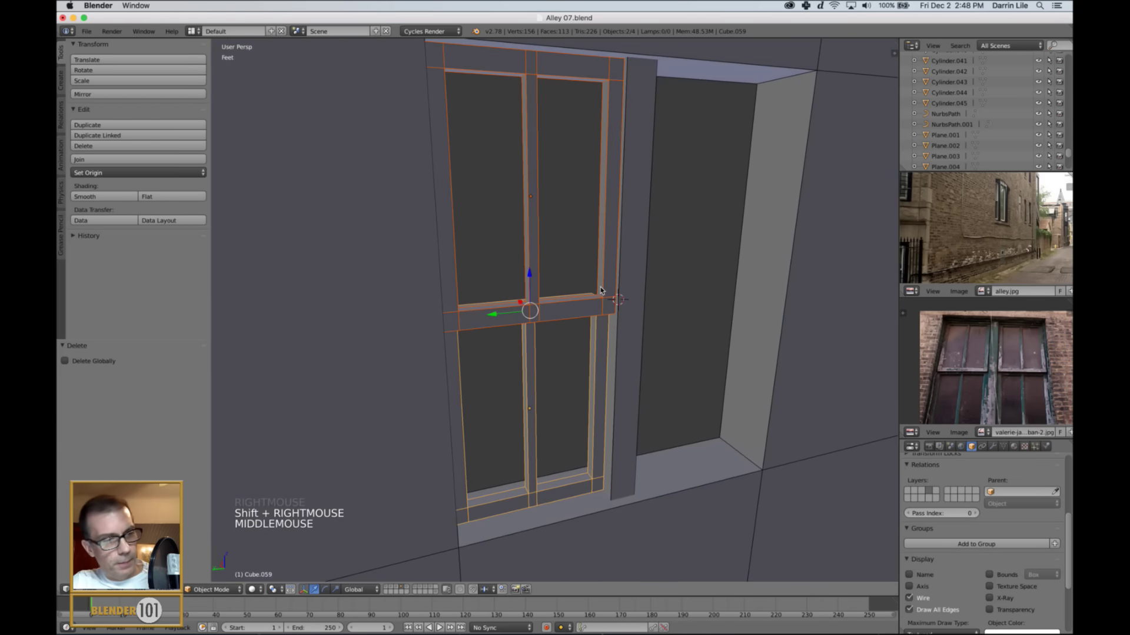
{"action": "key", "text": "ctrl+KP_3"}
{"action": "key", "text": "KP_5"}
{"action": "key", "text": "z"}
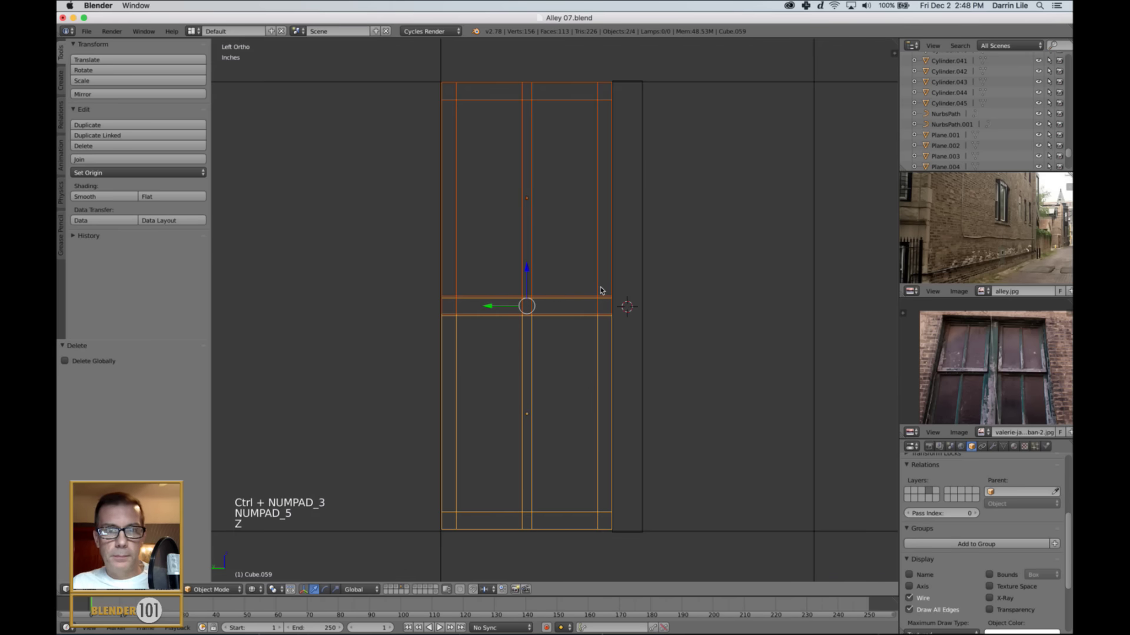
{"action": "key", "text": "shift+d"}
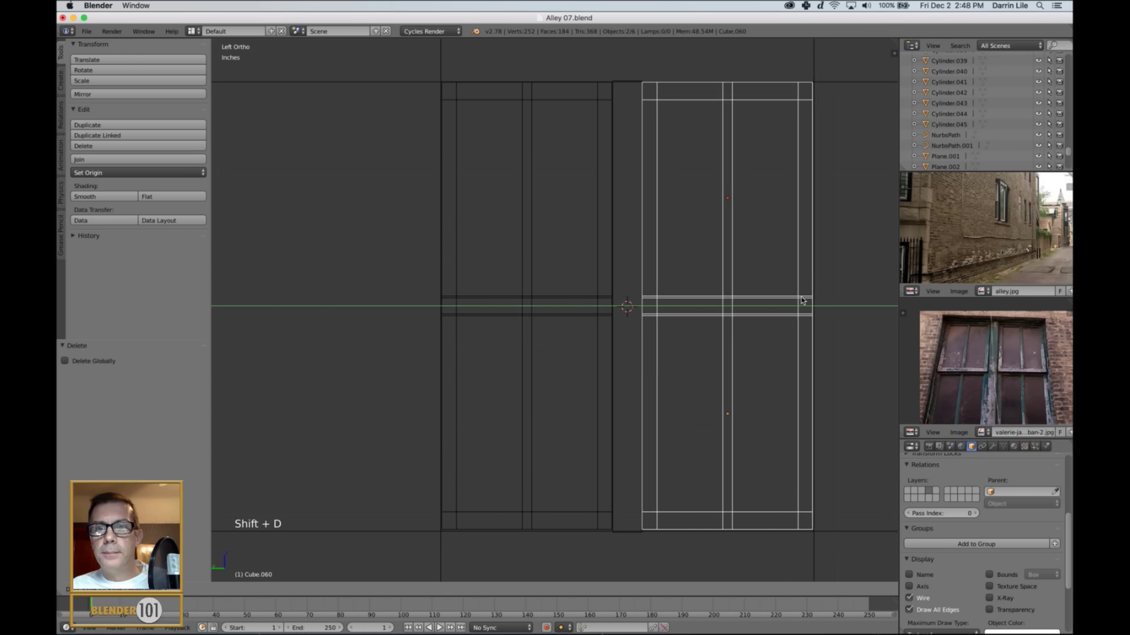
{"action": "left_click", "coordinate": [801, 300]}
{"action": "scroll", "coordinate": [768, 331], "scroll_direction": "down", "scroll_amount": 2}
{"action": "key", "text": "a"}
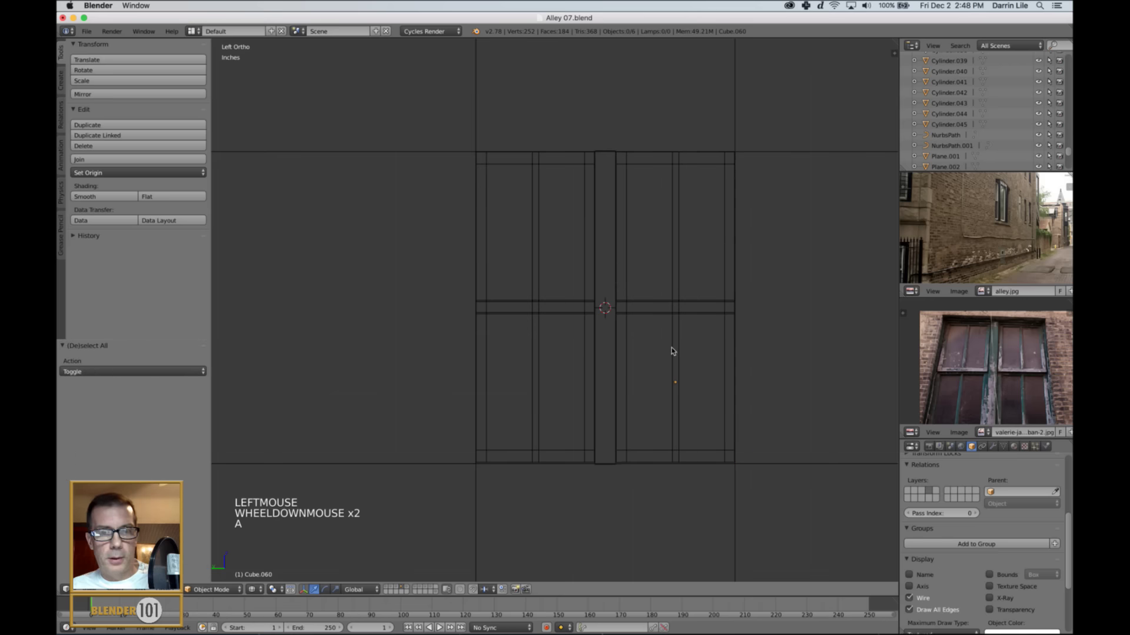
- Inspect the completed window in the building wall in solid shading and compare it with the reference photo's sill
{"action": "scroll", "coordinate": [667, 347], "scroll_direction": "down", "scroll_amount": 4}
{"action": "key", "text": "z"}
{"action": "middle_click_drag", "start_coordinate": [666, 347], "coordinate": [610, 348]}
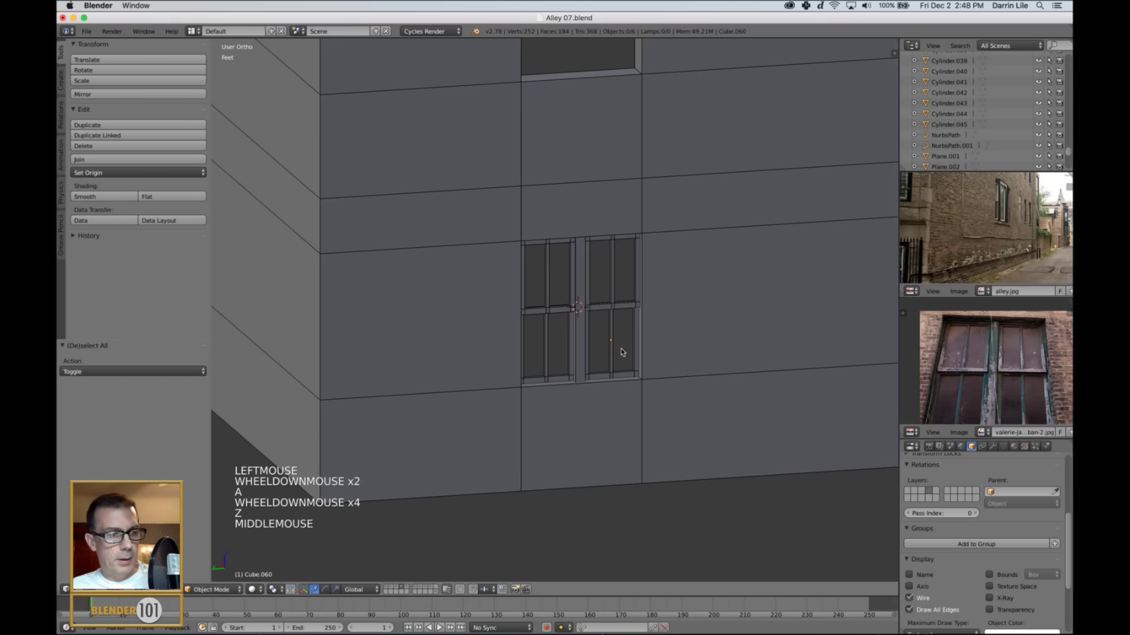
{"action": "key", "text": "KP_5"}
{"action": "scroll", "coordinate": [620, 348], "scroll_direction": "down", "scroll_amount": 4}
{"action": "middle_click_drag", "start_coordinate": [732, 296], "coordinate": [403, 390], "text": "shift"}
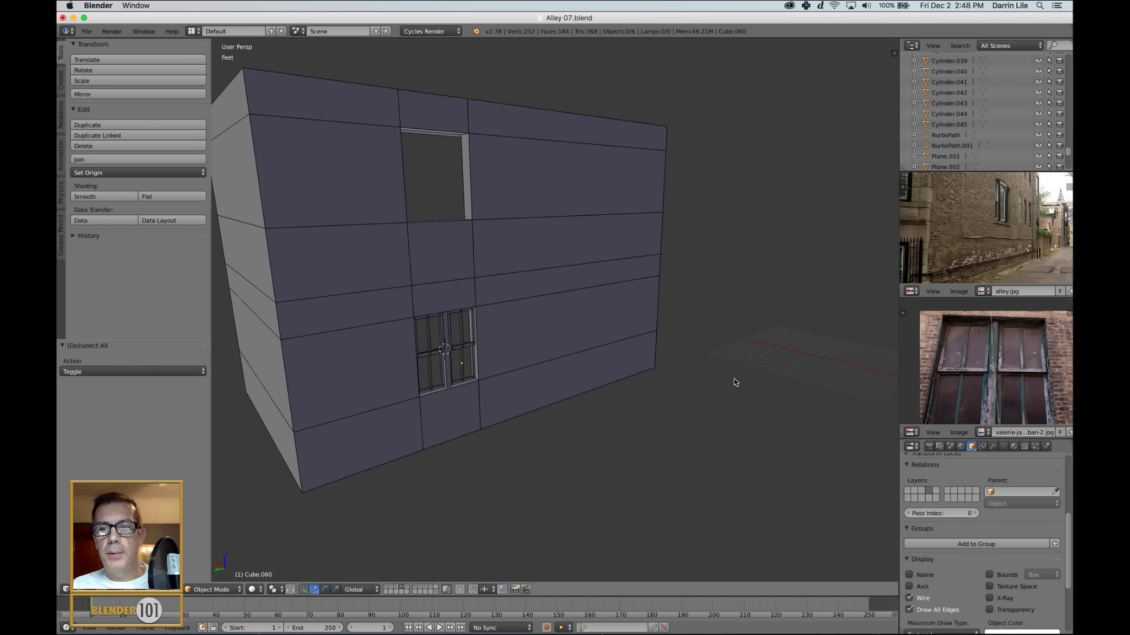
{"action": "middle_click_drag", "start_coordinate": [996, 419], "coordinate": [998, 377]}
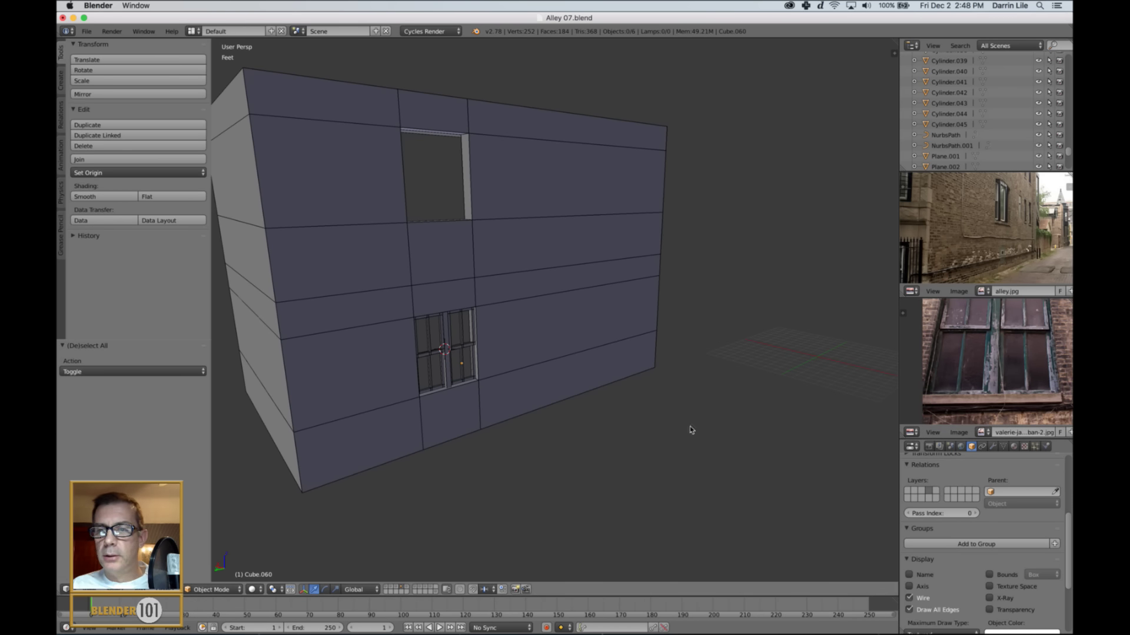
{"action": "middle_click_drag", "start_coordinate": [489, 410], "coordinate": [501, 398], "text": "shift"}
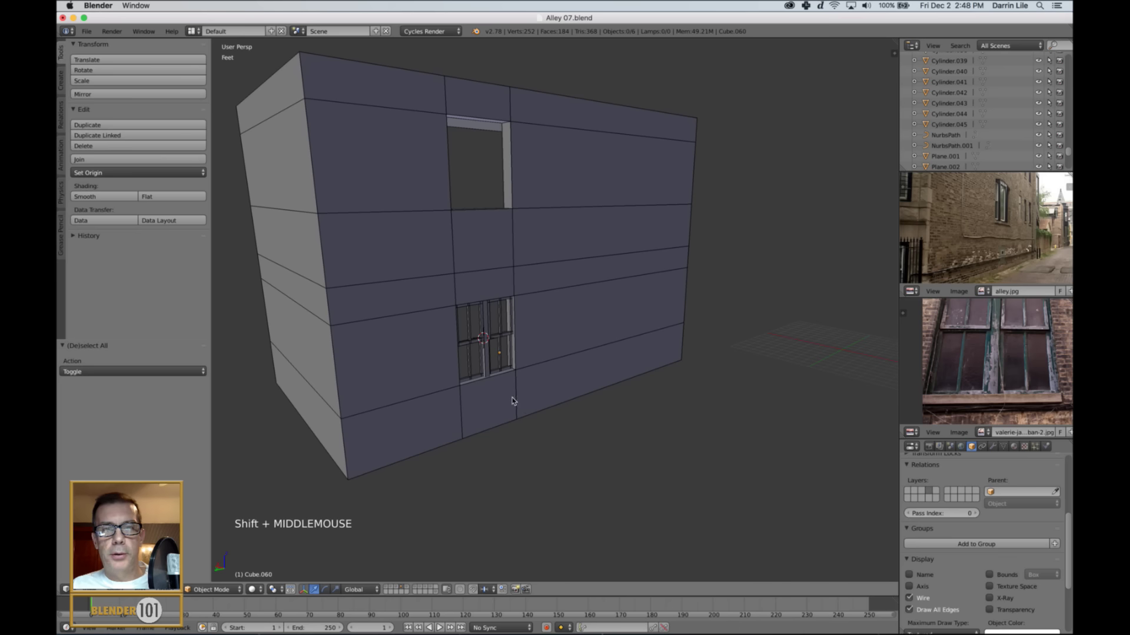
- Add a plane at the 3D cursor in the middle of the window for the glass
{"action": "scroll", "coordinate": [524, 395], "scroll_direction": "up", "scroll_amount": 5}
{"action": "middle_click_drag", "start_coordinate": [370, 402], "coordinate": [380, 281], "text": "shift"}
{"action": "right_click", "coordinate": [385, 293]}
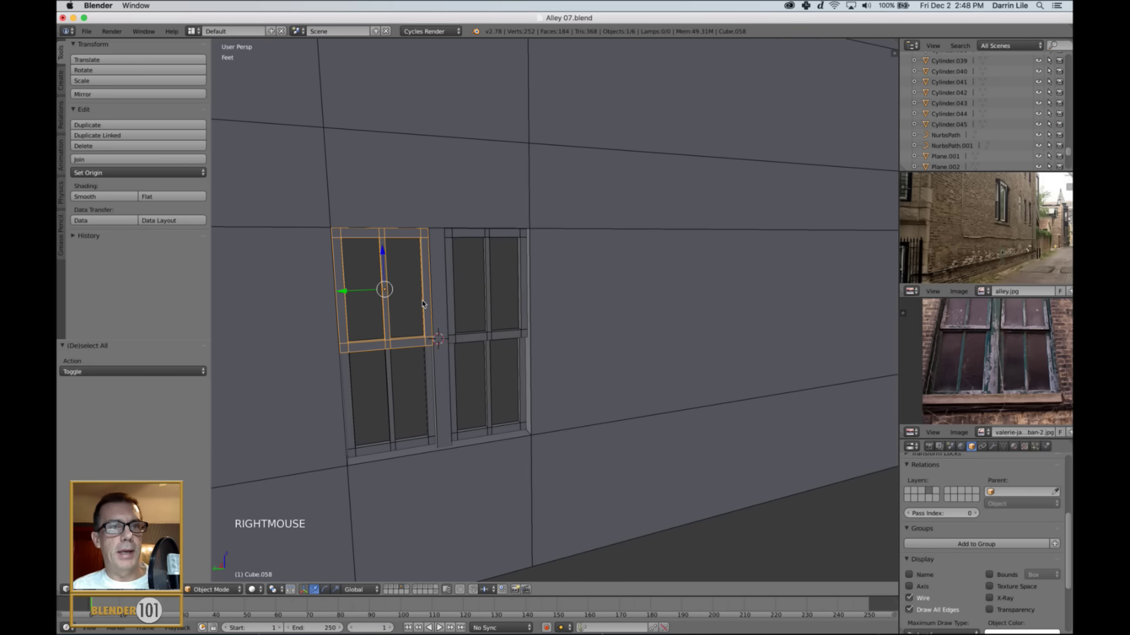
{"action": "key", "text": "shift+a"}
{"action": "mouse_move", "coordinate": [423, 304]}
{"action": "left_click", "coordinate": [464, 305]}
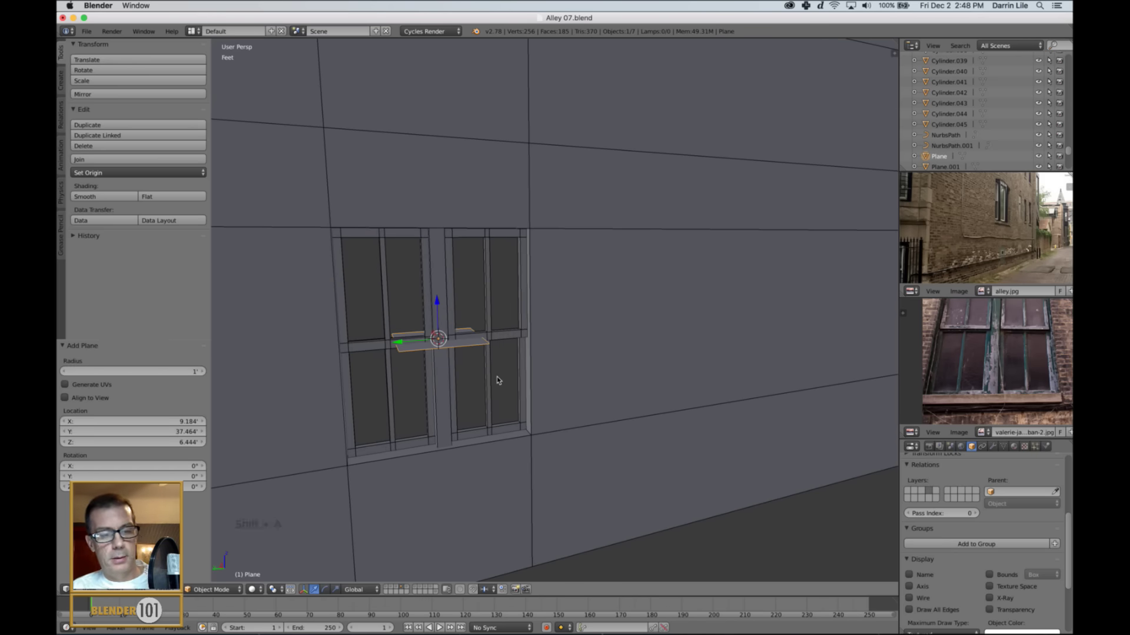
- Rotate the plane 90 degrees about the Y axis so it stands parallel to the window
{"action": "middle_click_drag", "start_coordinate": [491, 391], "coordinate": [502, 396]}
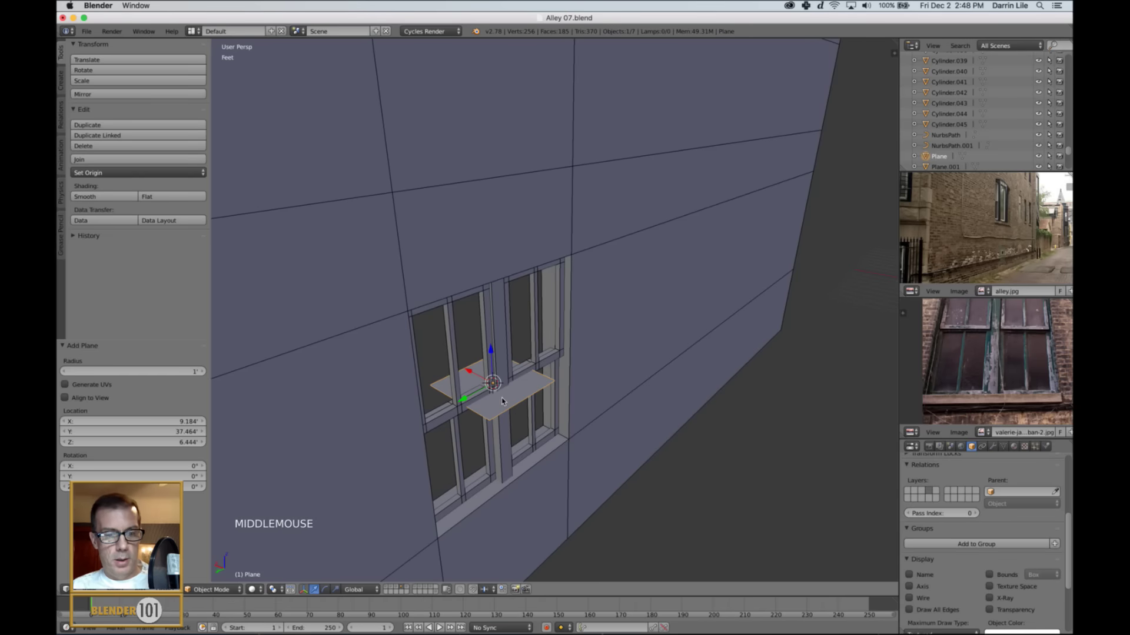
{"action": "type", "text": "r9"}
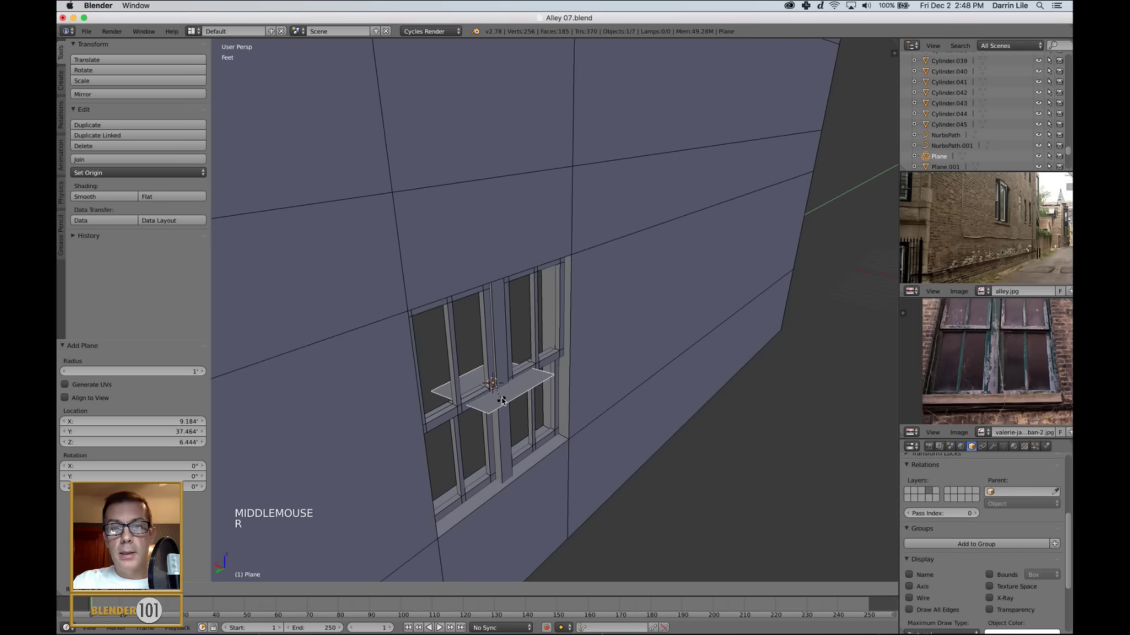
{"action": "key", "text": "Escape"}
{"action": "type", "text": "r"}
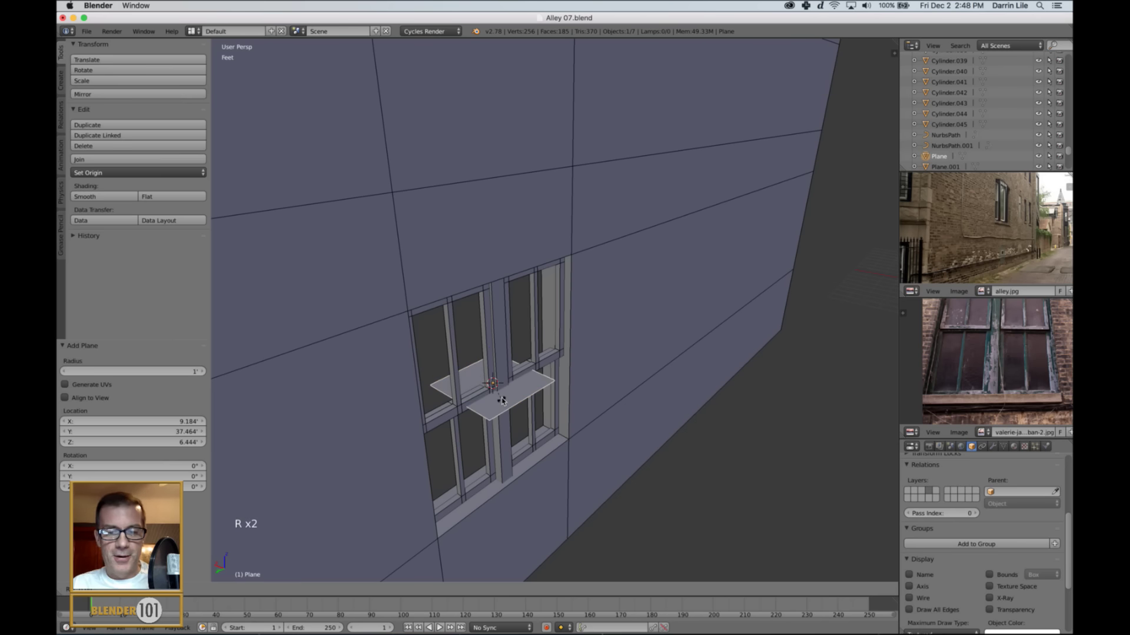
{"action": "type", "text": "y90"}
{"action": "key", "text": "Return"}
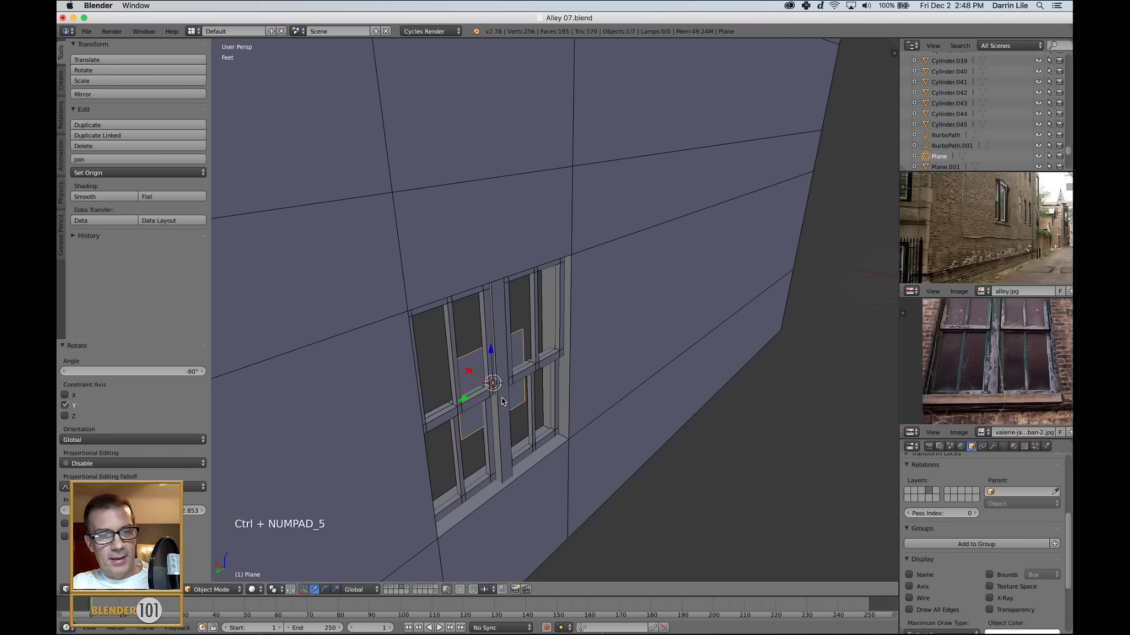
- In the left orthographic wireframe view, move the plane over the upper left sash
{"action": "key", "text": "ctrl+KP_3"}
{"action": "key", "text": "KP_5"}
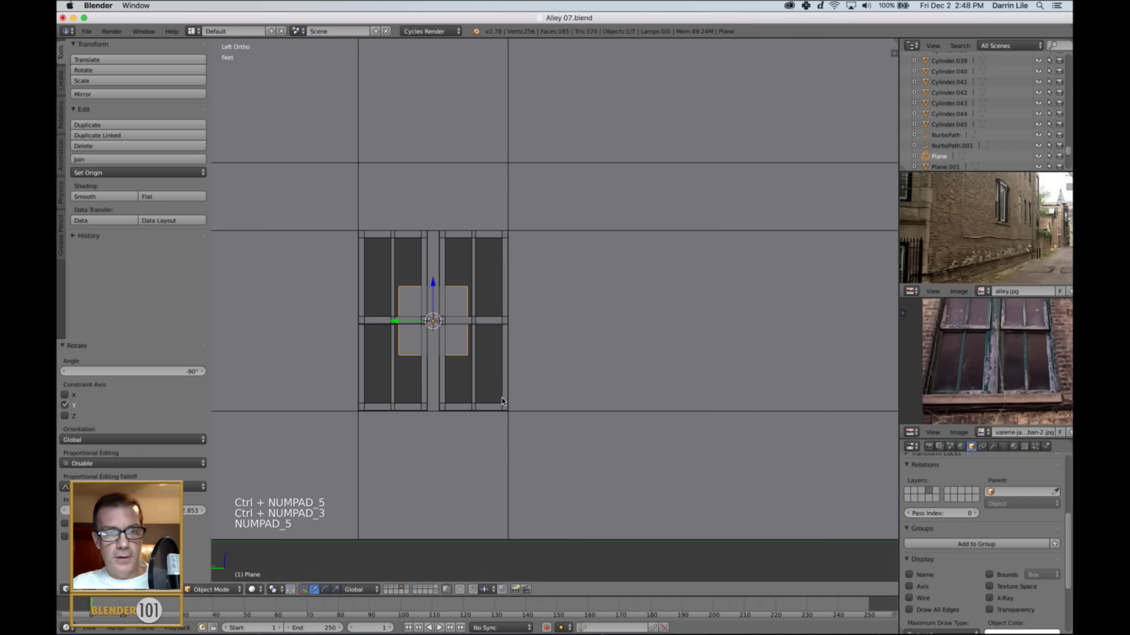
{"action": "middle_click_drag", "start_coordinate": [526, 424], "coordinate": [548, 422], "text": "shift"}
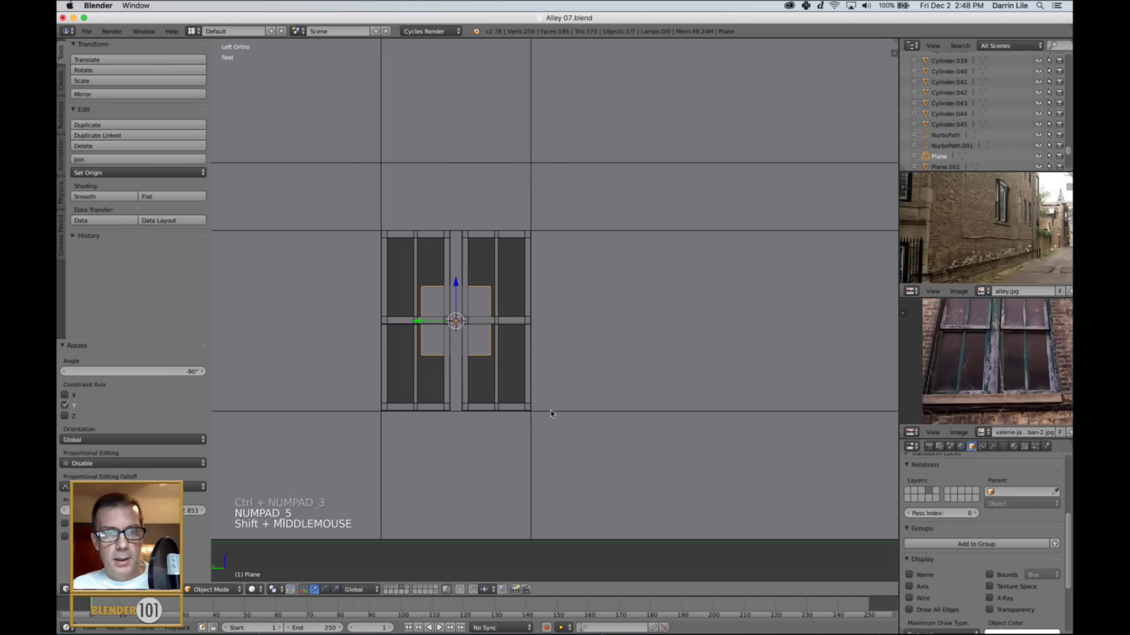
{"action": "scroll", "coordinate": [593, 411], "scroll_direction": "up", "scroll_amount": 3}
{"action": "key", "text": "z"}
{"action": "middle_click_drag", "start_coordinate": [615, 396], "coordinate": [649, 393], "text": "shift"}
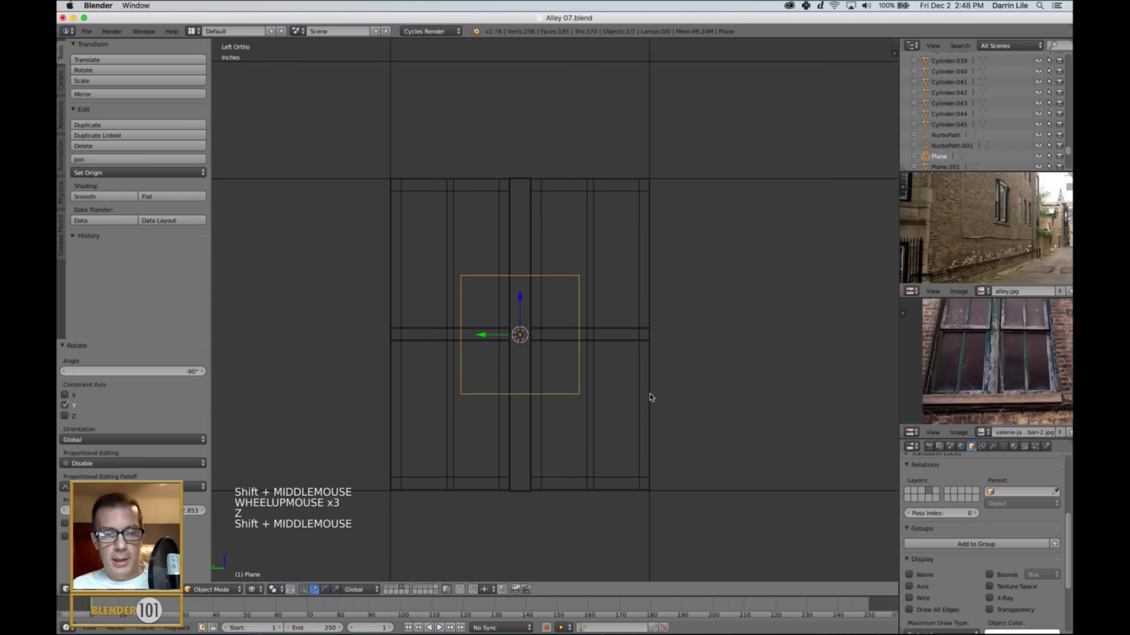
{"action": "key", "text": "g"}
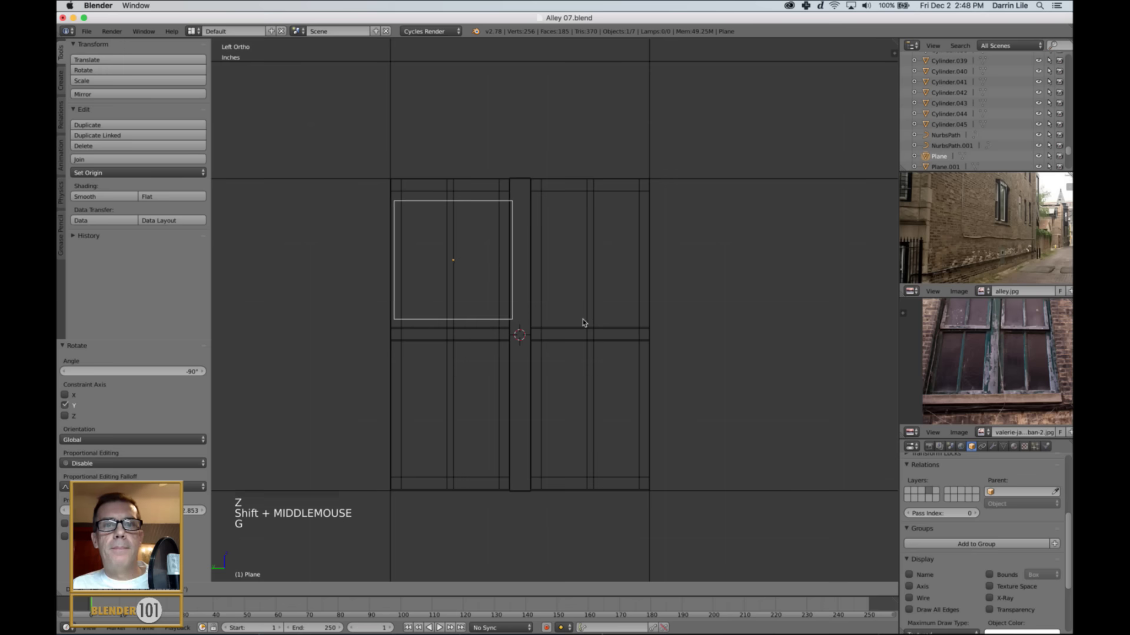
{"action": "left_click", "coordinate": [606, 318]}
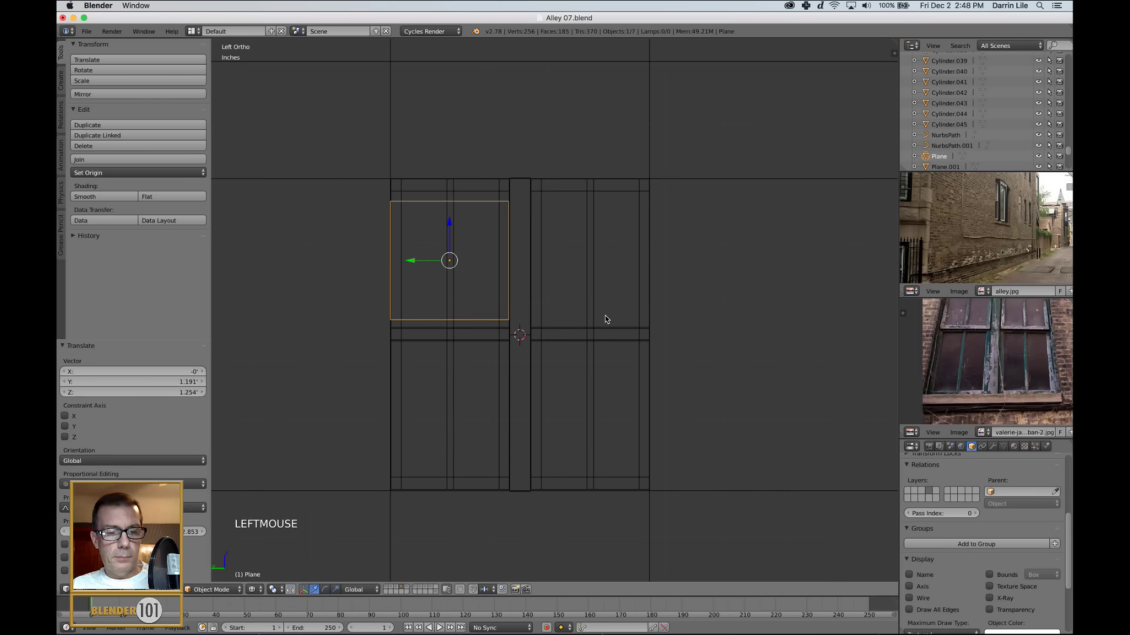
- Narrow the plane along Y, stretch it by about 1.243 along Z, and nudge it to fit within the upper left sash frame
{"action": "key", "text": "s"}
{"action": "key", "text": "y"}
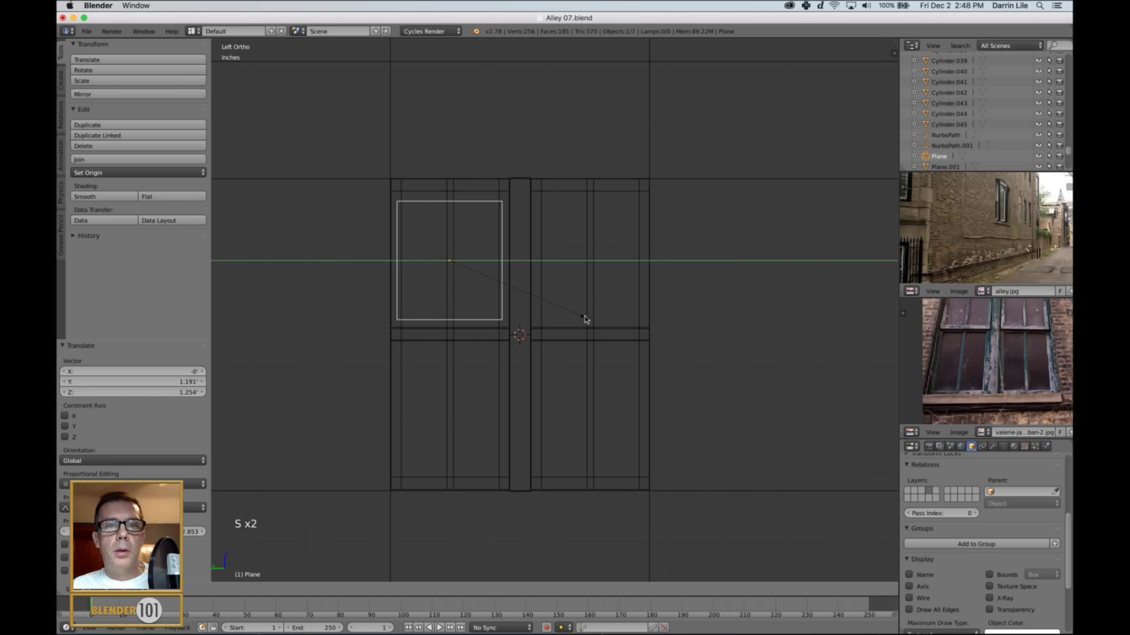
{"action": "left_click", "coordinate": [584, 318]}
{"action": "left_click_drag", "start_coordinate": [411, 260], "coordinate": [415, 264]}
{"action": "key", "text": "s"}
{"action": "key", "text": "z"}
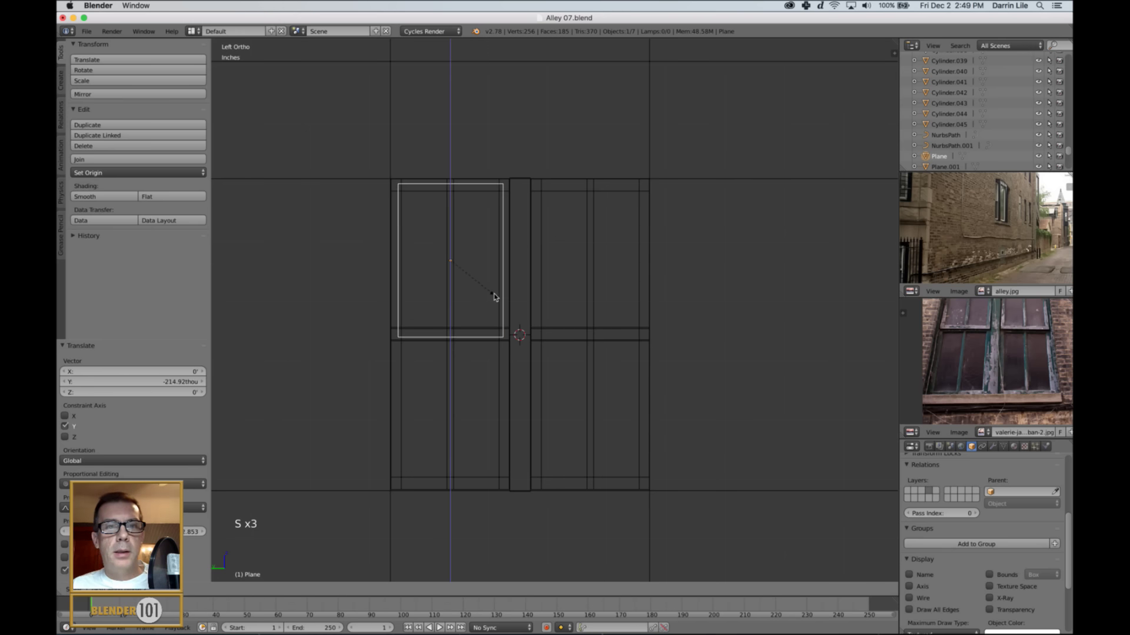
{"action": "left_click", "coordinate": [489, 295]}
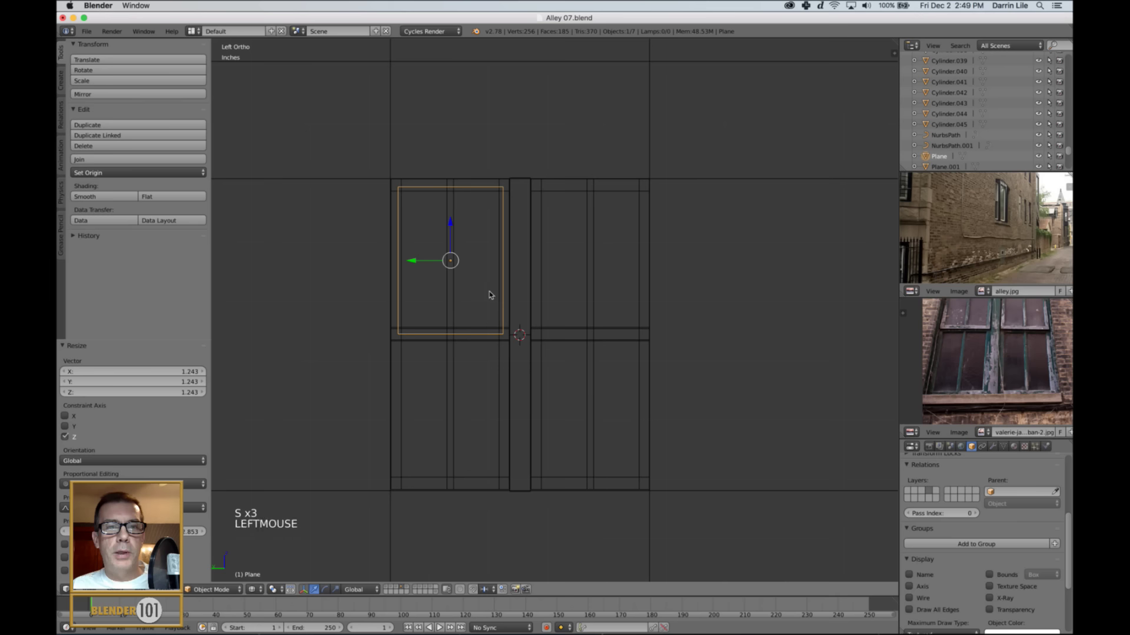
{"action": "left_click_drag", "start_coordinate": [449, 226], "coordinate": [450, 227]}
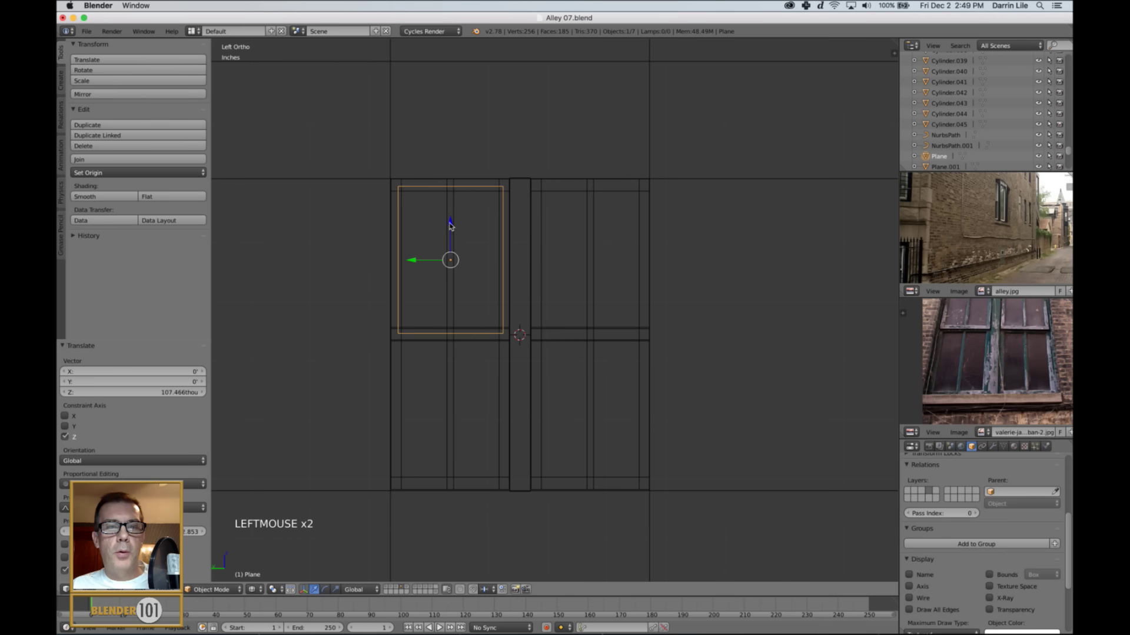
- Move the glass plane about -1.995 inches along X into the upper left sash frame
{"action": "mouse_move", "coordinate": [450, 227]}
{"action": "middle_mouse_down"}
{"action": "mouse_move", "coordinate": [443, 242]}
{"action": "mouse_move", "coordinate": [474, 253]}
{"action": "middle_mouse_up"}
{"action": "key", "text": "z"}
{"action": "mouse_move", "coordinate": [567, 287]}
{"action": "middle_mouse_down"}
{"action": "mouse_move", "coordinate": [599, 238]}
{"action": "mouse_move", "coordinate": [581, 294]}
{"action": "middle_mouse_up"}
{"action": "scroll", "coordinate": [570, 282], "scroll_direction": "up", "scroll_amount": 2}
{"action": "scroll", "coordinate": [598, 239], "scroll_direction": "up", "scroll_amount": 3}
{"action": "middle_click_drag", "start_coordinate": [580, 295], "coordinate": [593, 291]}
{"action": "left_click", "coordinate": [518, 148]}
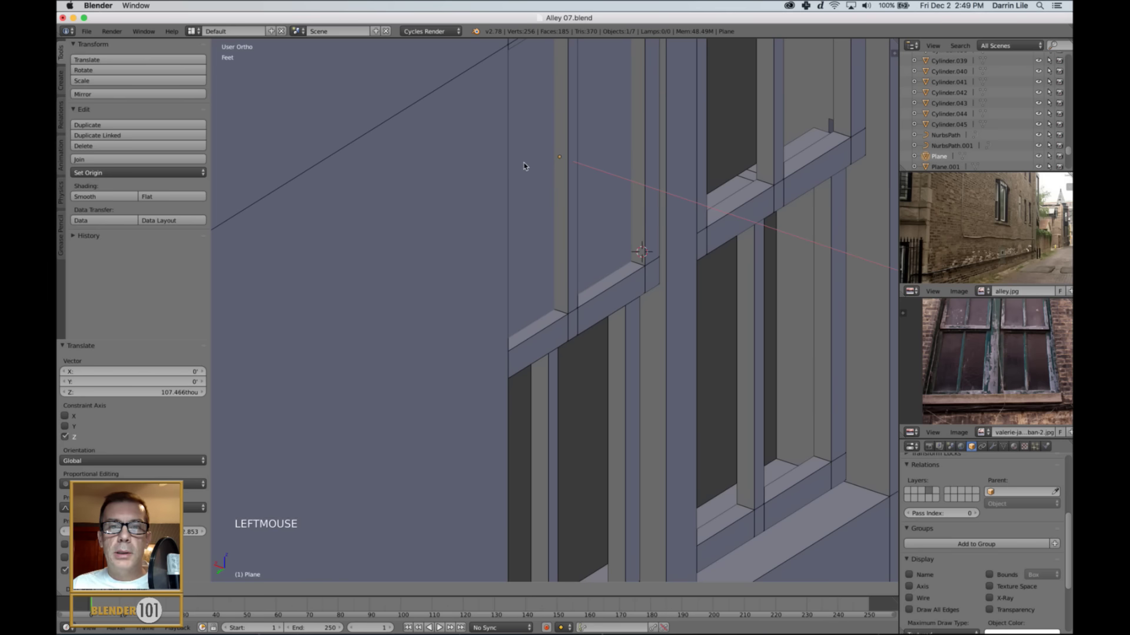
{"action": "scroll", "coordinate": [576, 229], "scroll_direction": "down", "scroll_amount": 3}
- Duplicate the glass pane and move the copy down over the lower left sash
{"action": "middle_click_drag", "start_coordinate": [577, 229], "coordinate": [526, 287]}
{"action": "key", "text": "shift+d"}
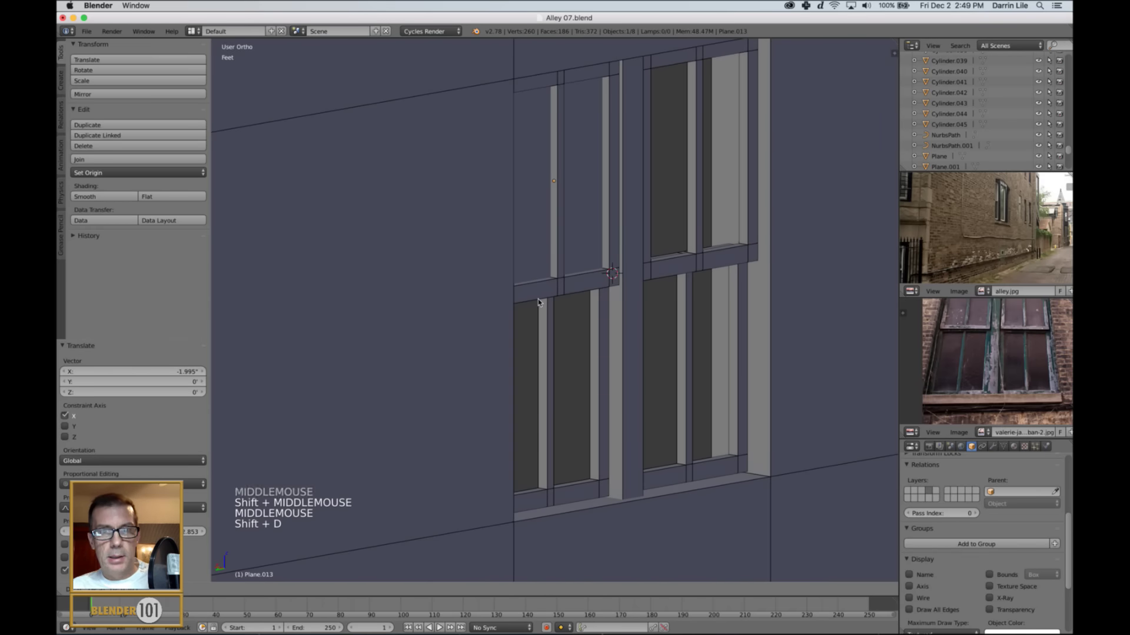
{"action": "left_click", "coordinate": [550, 206]}
{"action": "left_click_drag", "start_coordinate": [549, 203], "coordinate": [532, 363]}
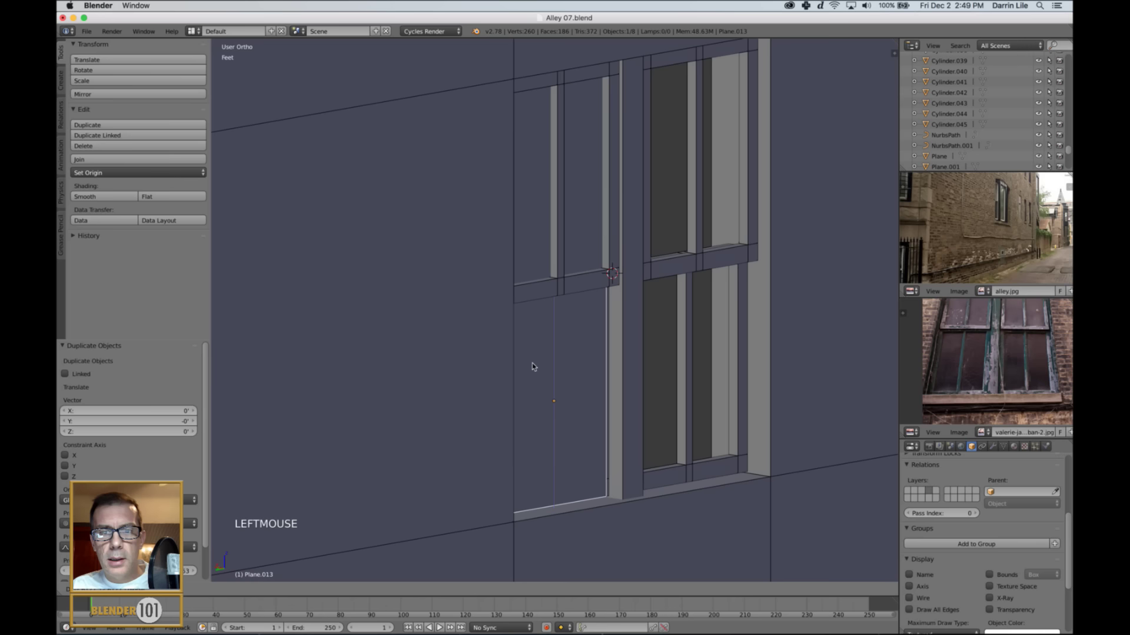
- Shift the duplicated pane along X into the lower left sash frame and deselect everything
{"action": "middle_click_drag", "start_coordinate": [582, 355], "coordinate": [528, 416]}
{"action": "scroll", "coordinate": [598, 294], "scroll_direction": "up", "scroll_amount": 3}
{"action": "mouse_move", "coordinate": [543, 411]}
{"action": "left_mouse_down"}
{"action": "mouse_move", "coordinate": [504, 403]}
{"action": "mouse_move", "coordinate": [526, 411]}
{"action": "left_mouse_up"}
{"action": "scroll", "coordinate": [623, 394], "scroll_direction": "down", "scroll_amount": 4}
{"action": "key", "text": "a"}
{"action": "middle_click_drag", "start_coordinate": [621, 393], "coordinate": [596, 363]}
{"action": "scroll", "coordinate": [582, 361], "scroll_direction": "down", "scroll_amount": 3}
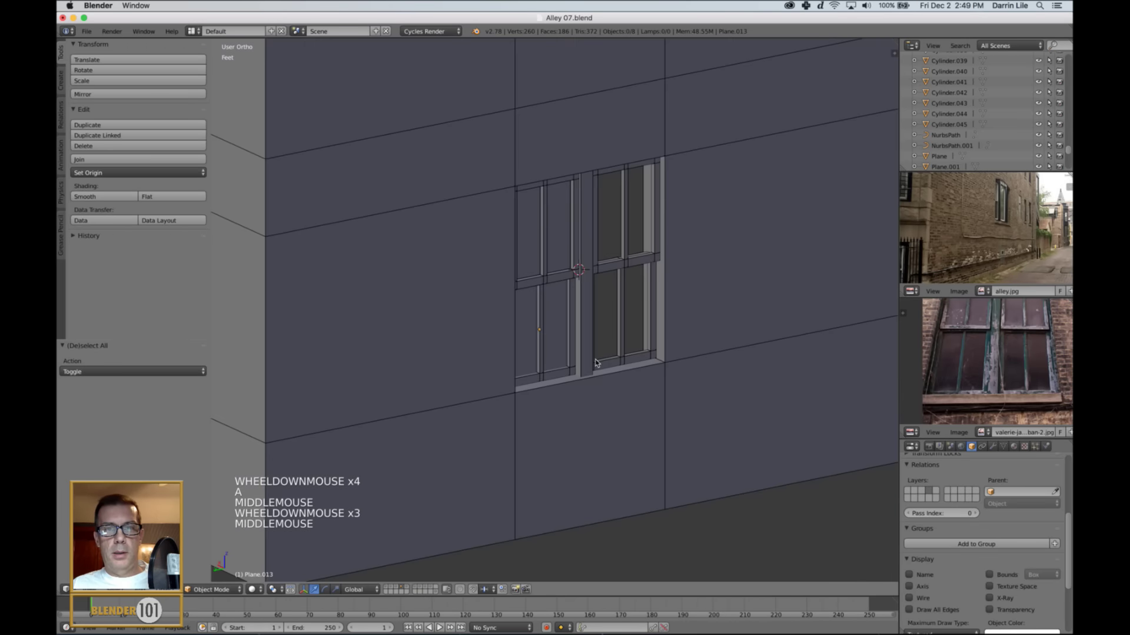
- In the left orthographic wireframe view, nudge the lower left glass pane up about 644.783 thou along Z
{"action": "right_click", "coordinate": [527, 338]}
{"action": "right_click", "coordinate": [550, 322], "text": "shift"}
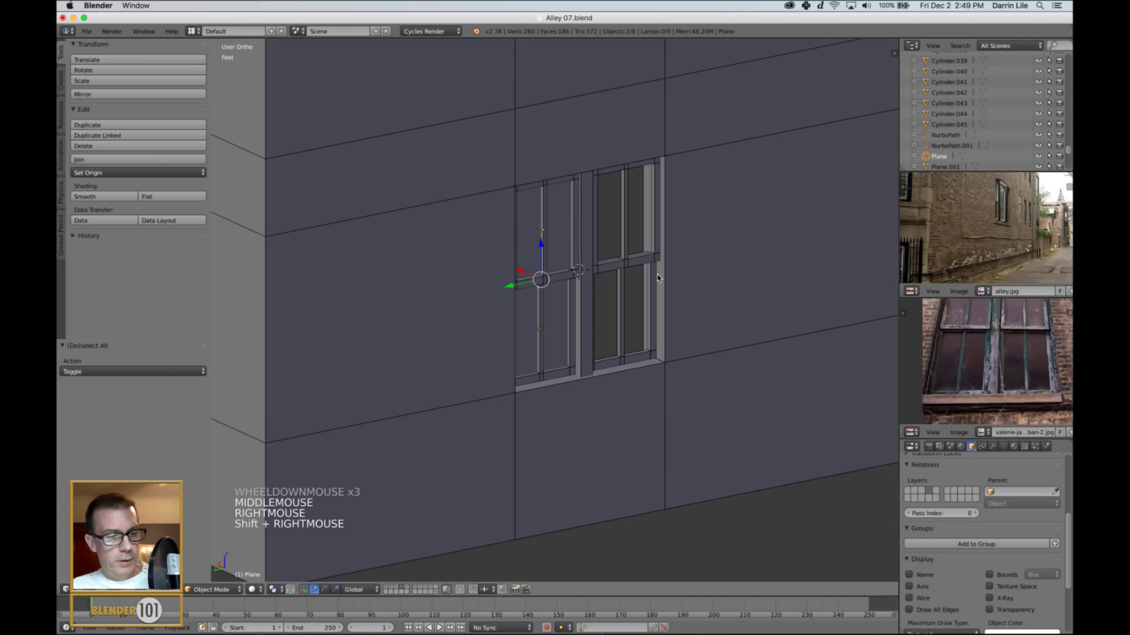
{"action": "key", "text": "ctrl+KP_3"}
{"action": "key", "text": "ctrl+KP_5"}
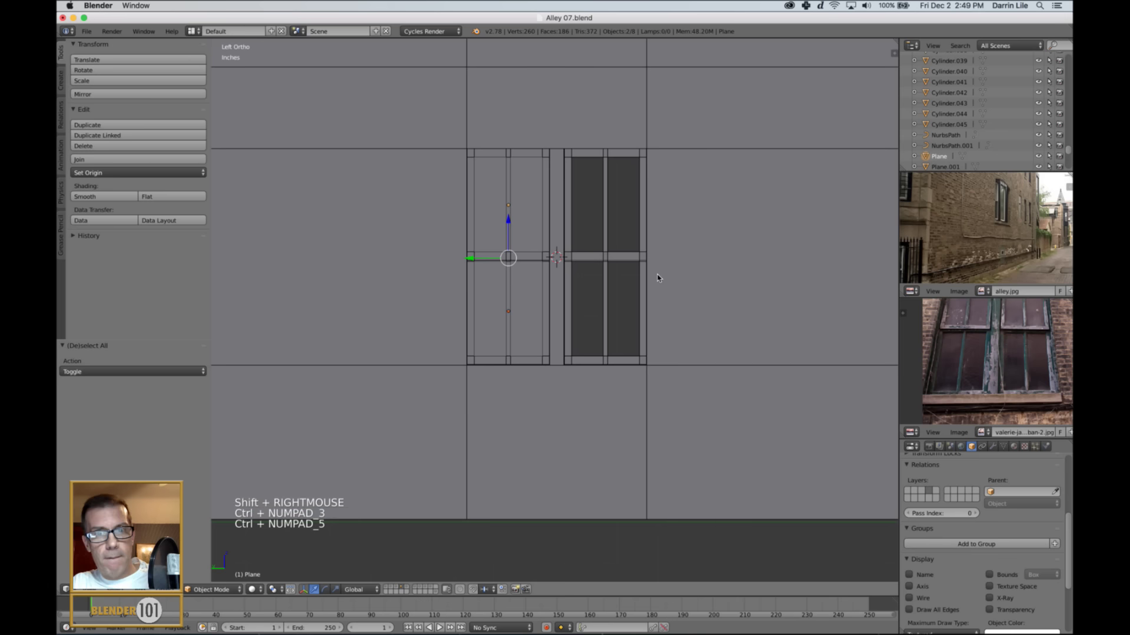
{"action": "key", "text": "z"}
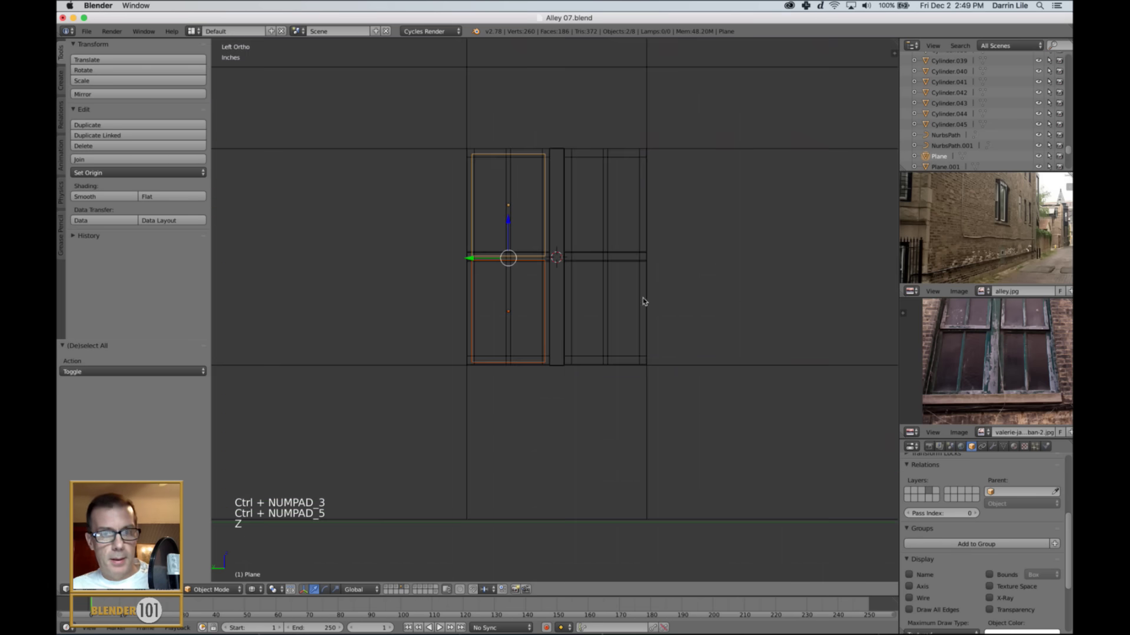
{"action": "scroll", "coordinate": [643, 302], "scroll_direction": "up", "scroll_amount": 2}
{"action": "middle_click_drag", "start_coordinate": [628, 294], "coordinate": [603, 319], "text": "shift"}
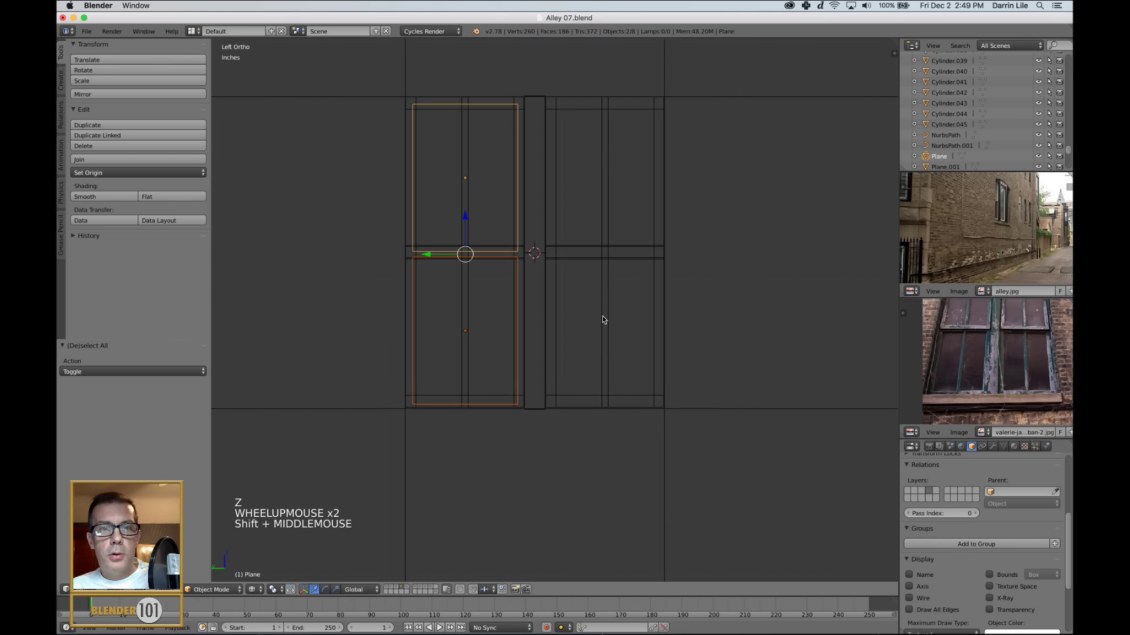
{"action": "right_click", "coordinate": [518, 280]}
{"action": "left_click_drag", "start_coordinate": [466, 289], "coordinate": [464, 293]}
- Duplicate both left glass panes along Y into the upper and lower right sashes
{"action": "right_click", "coordinate": [428, 229], "text": "shift"}
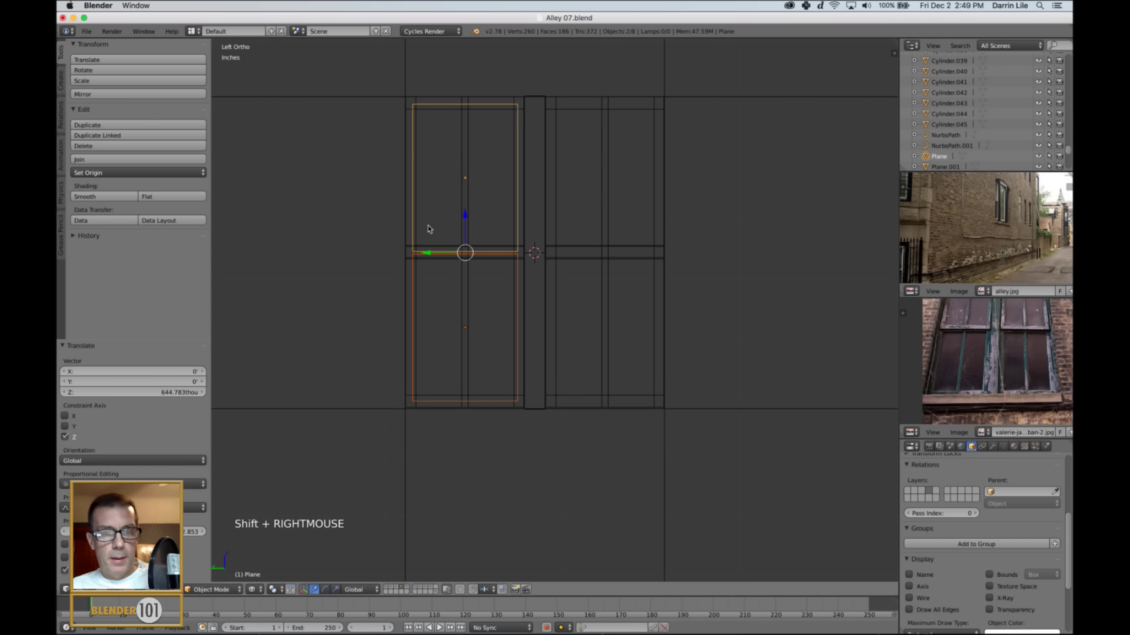
{"action": "key", "text": "shift+d"}
{"action": "key", "text": "y"}
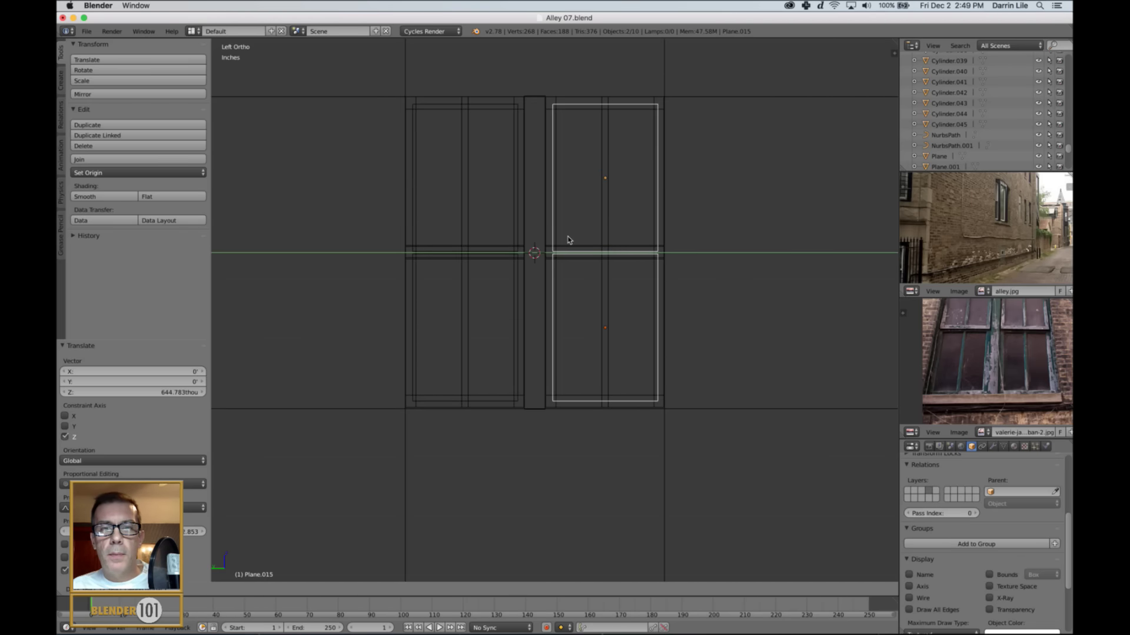
{"action": "left_click", "coordinate": [568, 240]}
{"action": "key", "text": "a"}
{"action": "scroll", "coordinate": [567, 313], "scroll_direction": "down", "scroll_amount": 3}
{"action": "middle_click_drag", "start_coordinate": [562, 313], "coordinate": [585, 316]}
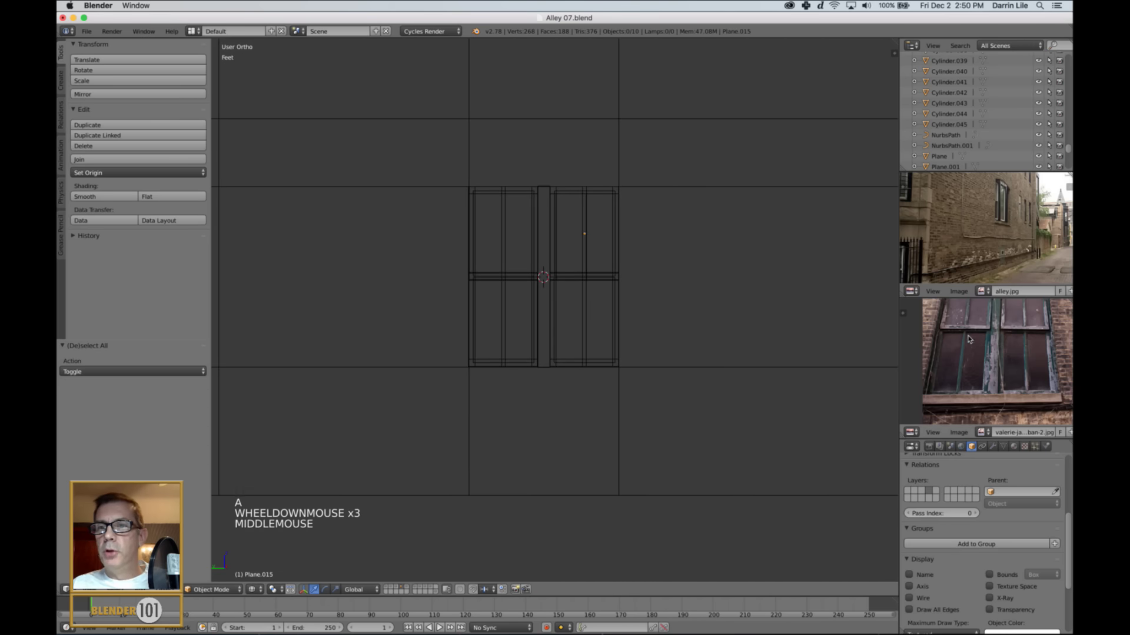
- Return to solid shading and perspective projection with the building's window wall in view
{"action": "middle_click_drag", "start_coordinate": [608, 356], "coordinate": [653, 373]}
{"action": "key", "text": "z"}
{"action": "key", "text": "KP_5"}
{"action": "scroll", "coordinate": [613, 361], "scroll_direction": "down", "scroll_amount": 2}
{"action": "scroll", "coordinate": [633, 360], "scroll_direction": "down", "scroll_amount": 2}
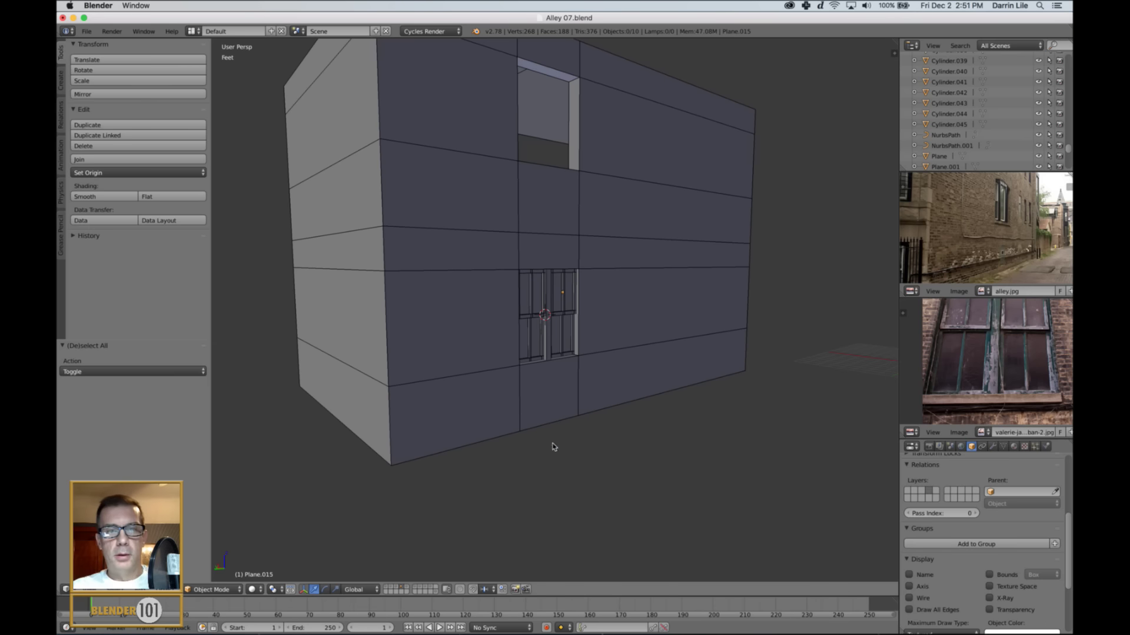
- Select all four window sashes together with their four glass panes, leaving out the centre post
{"action": "scroll", "coordinate": [587, 417], "scroll_direction": "up", "scroll_amount": 2}
{"action": "middle_click_drag", "start_coordinate": [618, 350], "coordinate": [618, 391], "text": "shift"}
{"action": "scroll", "coordinate": [617, 391], "scroll_direction": "up", "scroll_amount": 4}
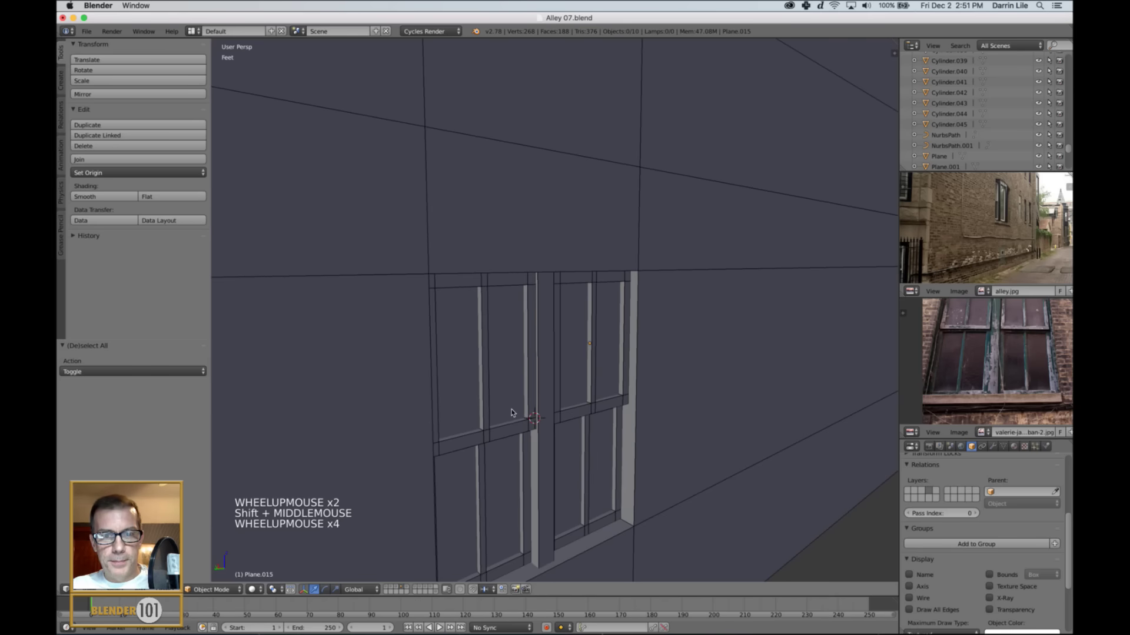
{"action": "right_click", "coordinate": [507, 426]}
{"action": "right_click", "coordinate": [504, 451], "text": "shift"}
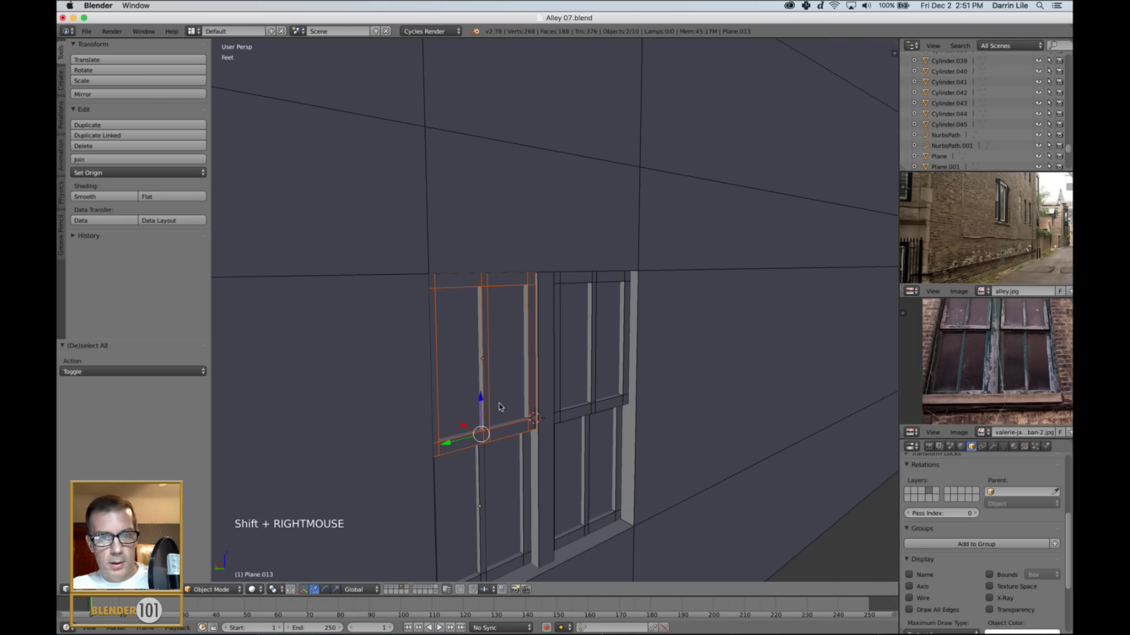
{"action": "right_click", "coordinate": [498, 402]}
{"action": "right_click", "coordinate": [487, 419], "text": "shift"}
{"action": "right_click", "coordinate": [521, 465], "text": "shift"}
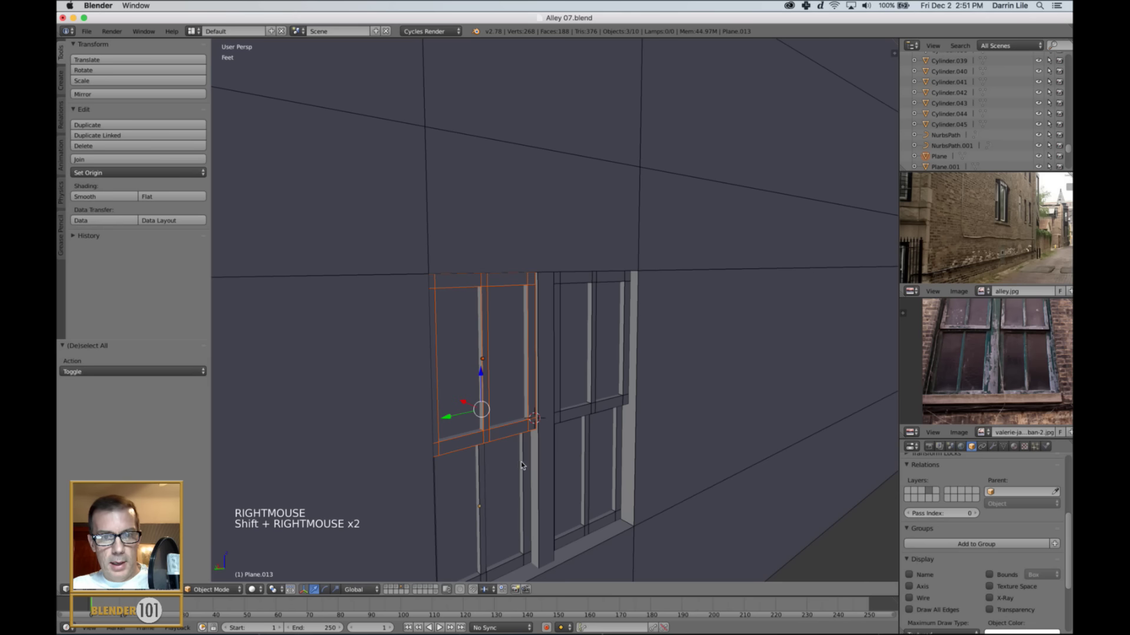
{"action": "right_click", "coordinate": [522, 465], "text": "shift"}
{"action": "right_click", "coordinate": [585, 464], "text": "shift"}
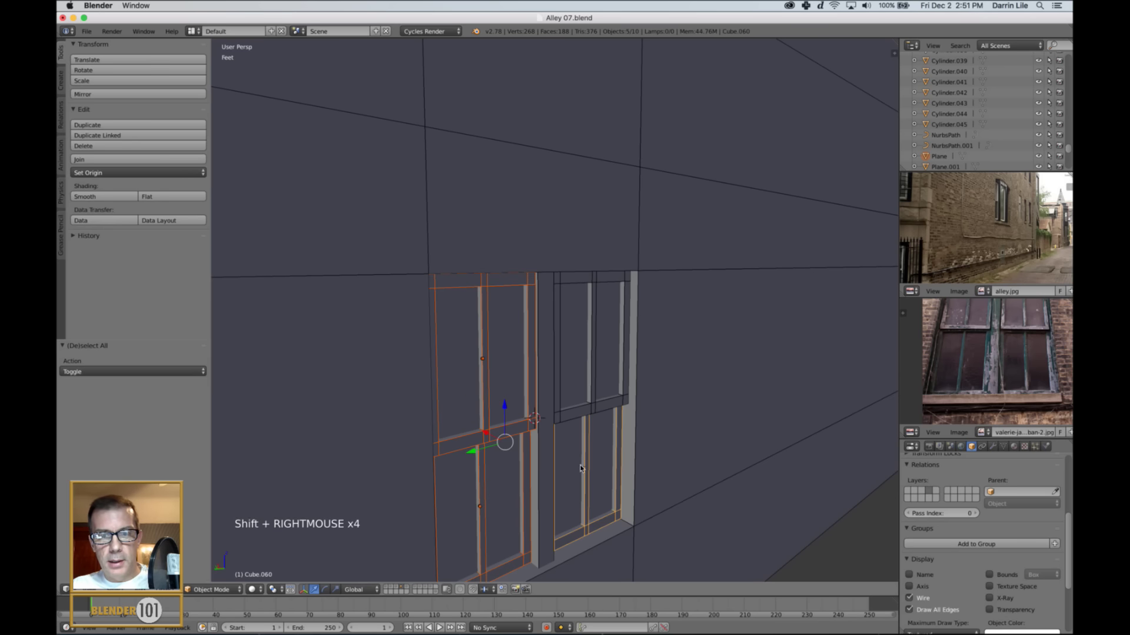
{"action": "right_click", "coordinate": [578, 462], "text": "shift"}
{"action": "right_click", "coordinate": [594, 395], "text": "shift"}
{"action": "right_click", "coordinate": [576, 394], "text": "shift"}
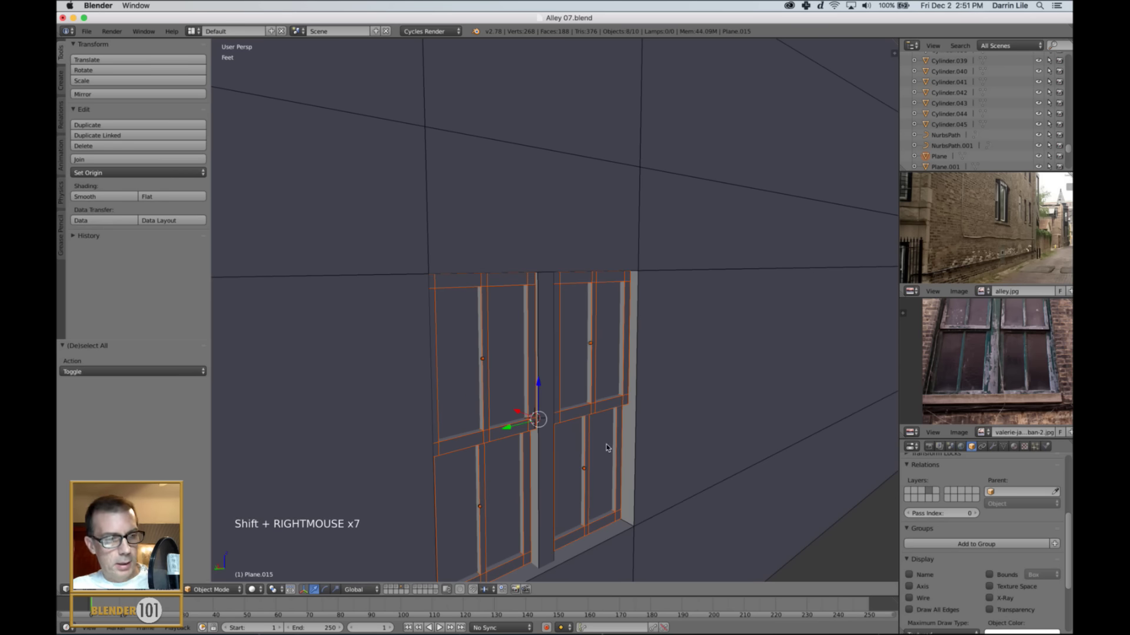
- In the left orthographic wireframe view, duplicate the selected sashes and panes 10.975 feet up along Z into the upper window opening
{"action": "key", "text": "ctrl+KP_3"}
{"action": "key", "text": "KP_5"}
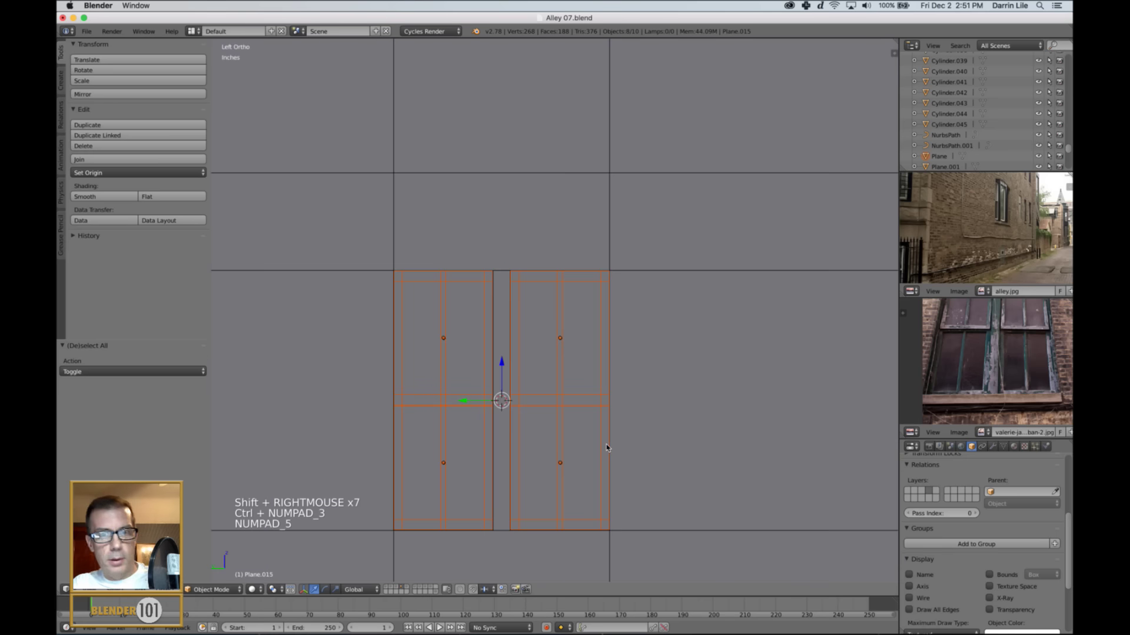
{"action": "key", "text": "z"}
{"action": "scroll", "coordinate": [606, 443], "scroll_direction": "down", "scroll_amount": 3}
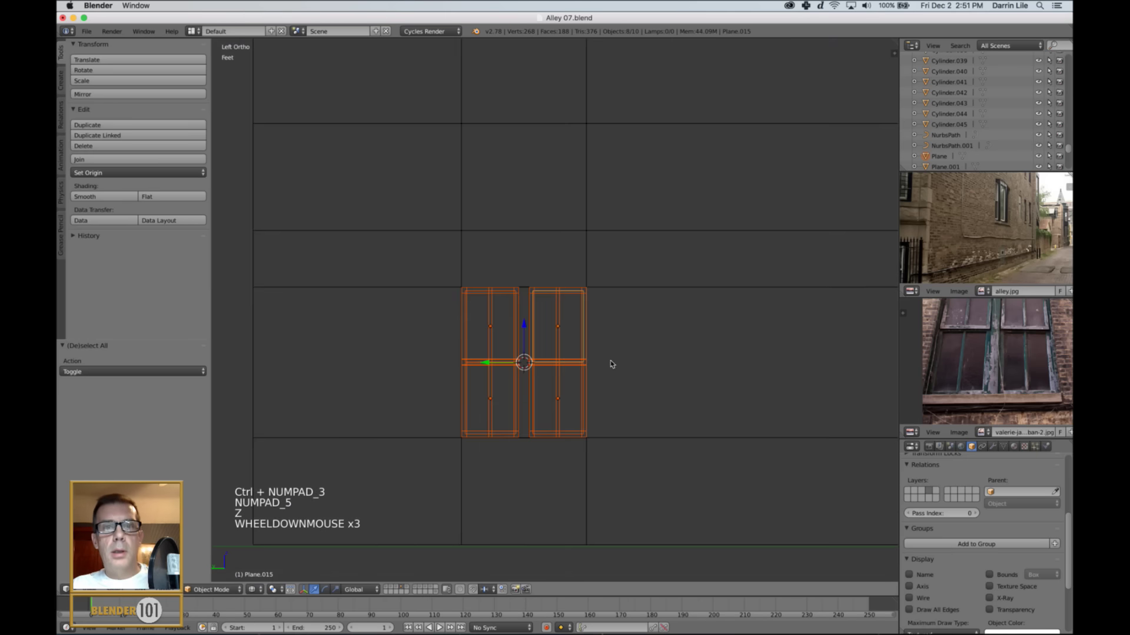
{"action": "middle_click_drag", "start_coordinate": [610, 363], "coordinate": [613, 416], "text": "shift"}
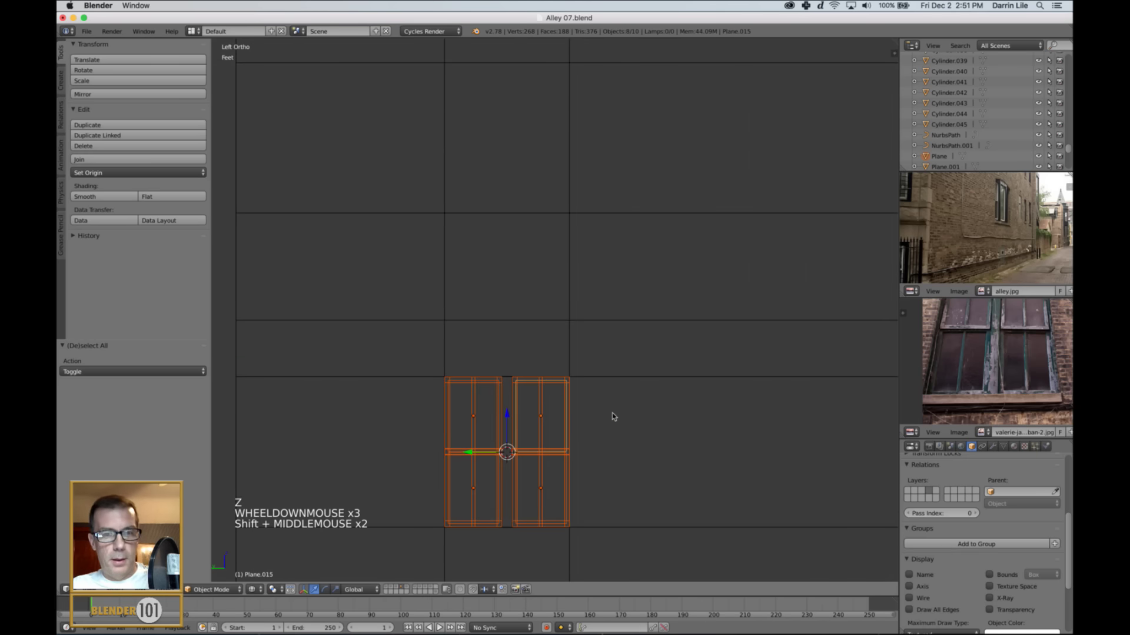
{"action": "key", "text": "shift+d"}
{"action": "key", "text": "z"}
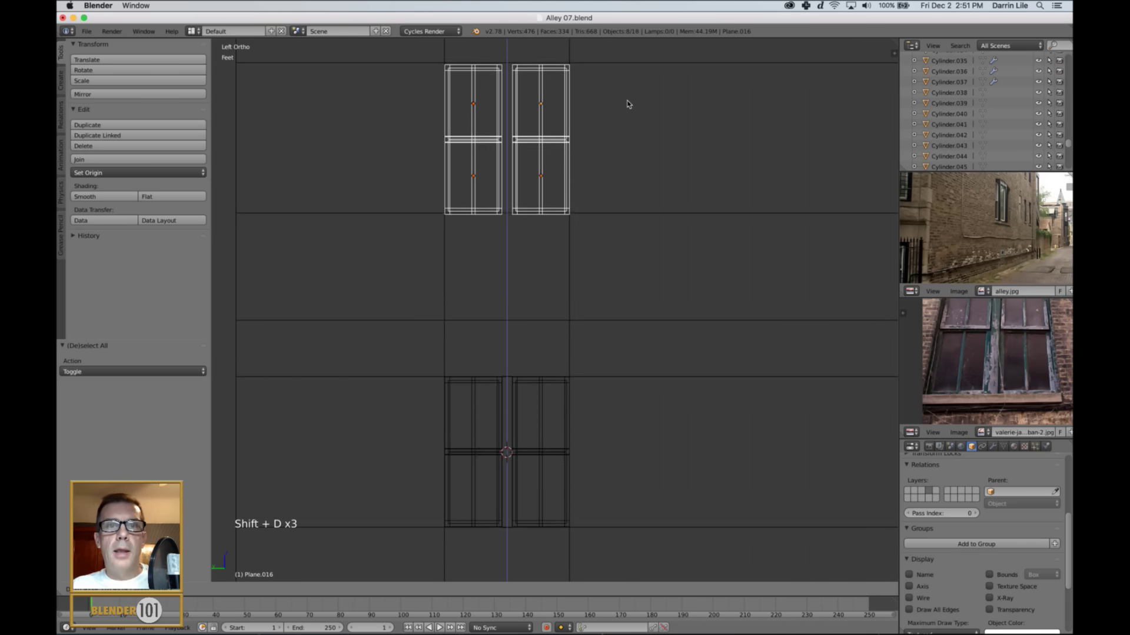
{"action": "left_click", "coordinate": [626, 103]}
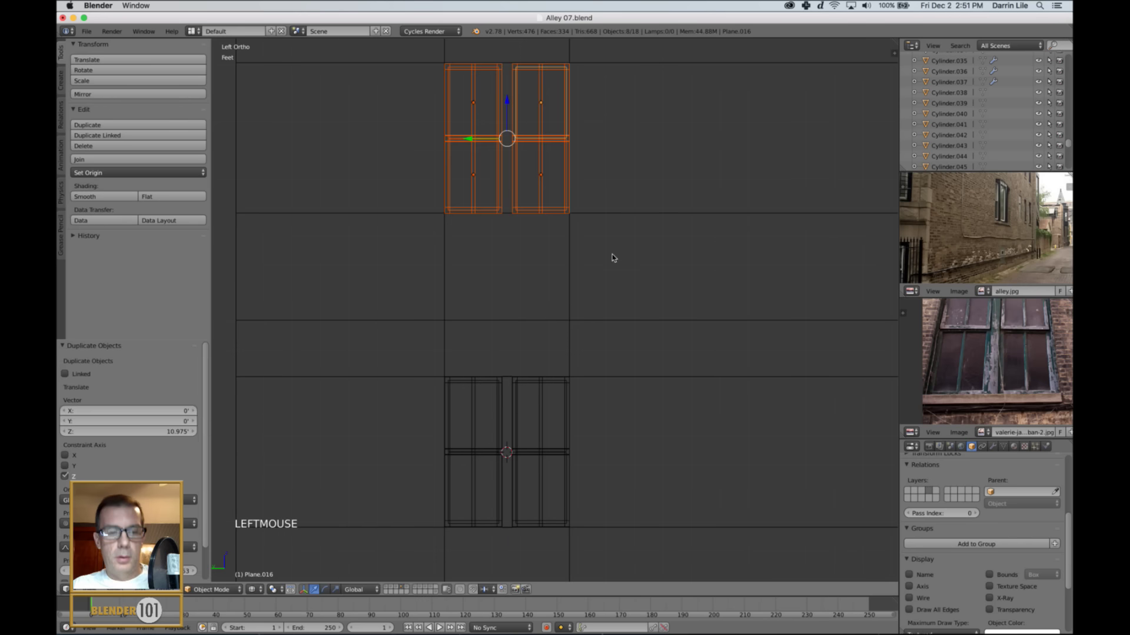
- With solid shading restored, duplicate the lower window's centre post up between the upper window's sashes
{"action": "scroll", "coordinate": [612, 258], "scroll_direction": "down", "scroll_amount": 3}
{"action": "key", "text": "z"}
{"action": "mouse_move", "coordinate": [573, 262]}
{"action": "middle_mouse_down"}
{"action": "mouse_move", "coordinate": [591, 263]}
{"action": "mouse_move", "coordinate": [585, 274]}
{"action": "middle_mouse_up"}
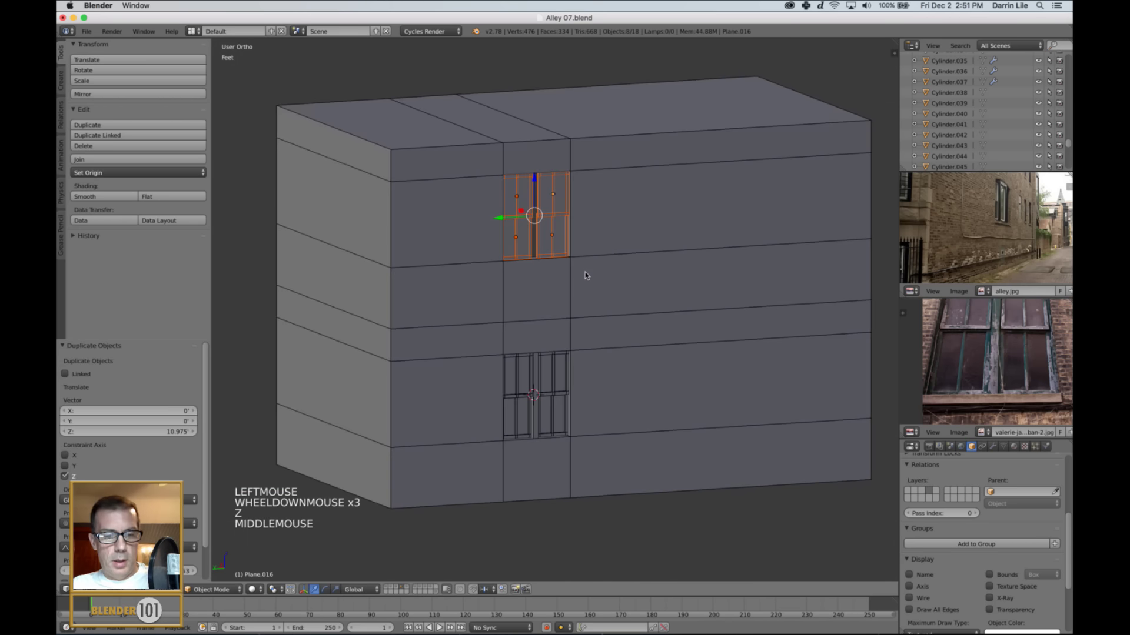
{"action": "right_click", "coordinate": [536, 384]}
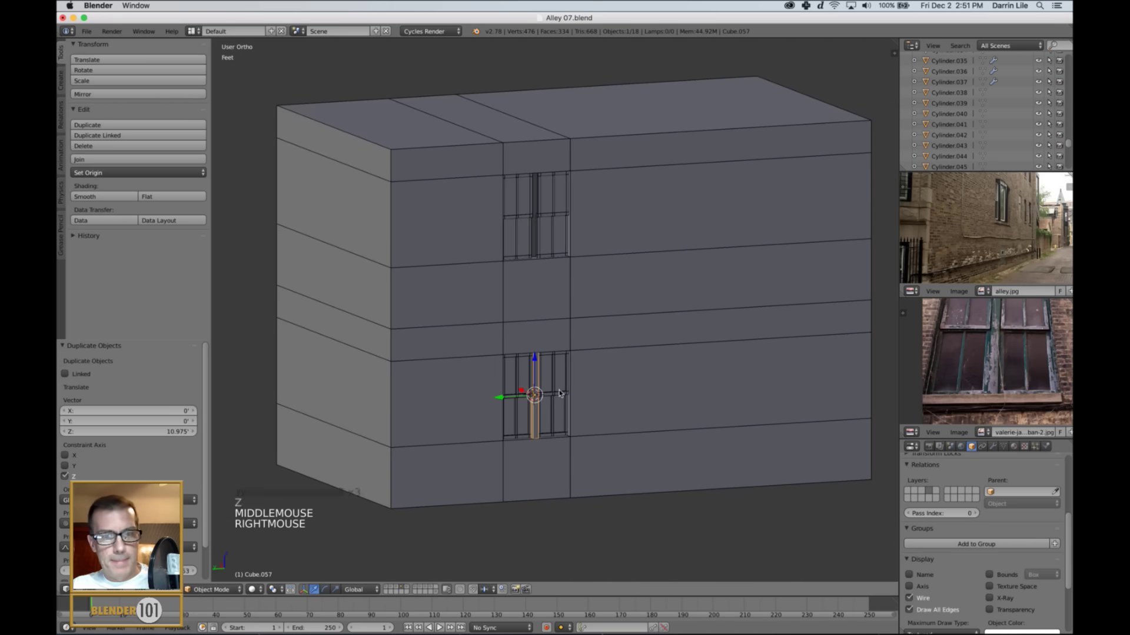
{"action": "scroll", "coordinate": [564, 389], "scroll_direction": "up", "scroll_amount": 3}
{"action": "middle_click_drag", "start_coordinate": [573, 377], "coordinate": [582, 375], "text": "shift"}
{"action": "key", "text": "shift+d"}
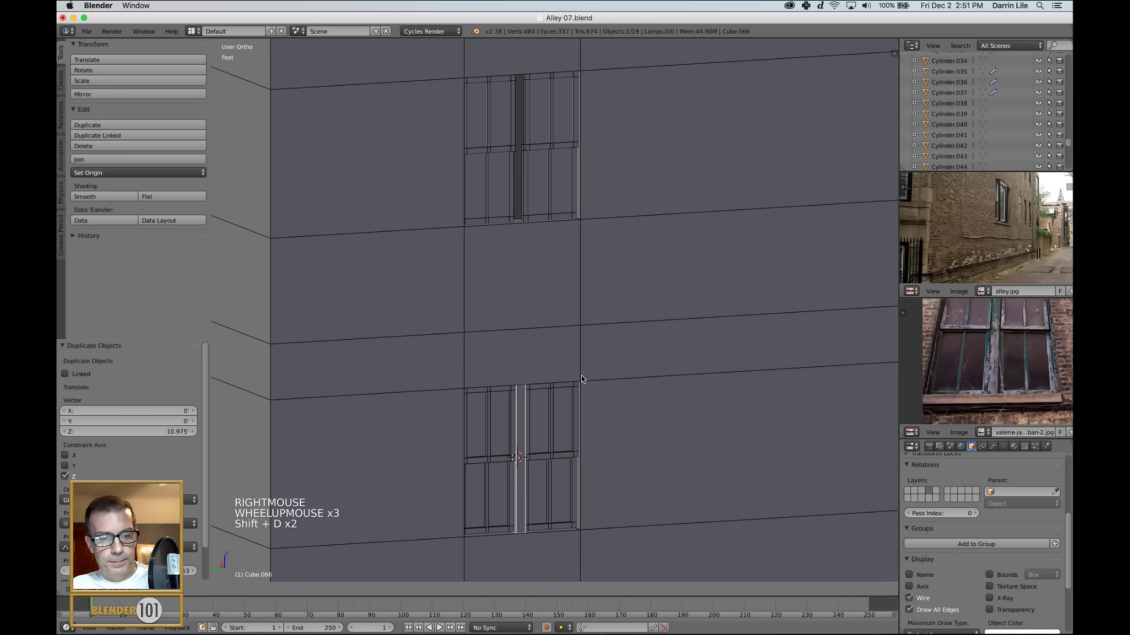
{"action": "left_click", "coordinate": [596, 69]}
{"action": "key", "text": "a"}
- In perspective view, turn off the Wire and Draw All Edges display options for all objects
{"action": "scroll", "coordinate": [590, 343], "scroll_direction": "down", "scroll_amount": 2}
{"action": "middle_click_drag", "start_coordinate": [600, 359], "coordinate": [586, 413]}
{"action": "key", "text": "KP_5"}
{"action": "scroll", "coordinate": [609, 373], "scroll_direction": "down", "scroll_amount": 3}
{"action": "key", "text": "a"}
{"action": "key", "text": "a"}
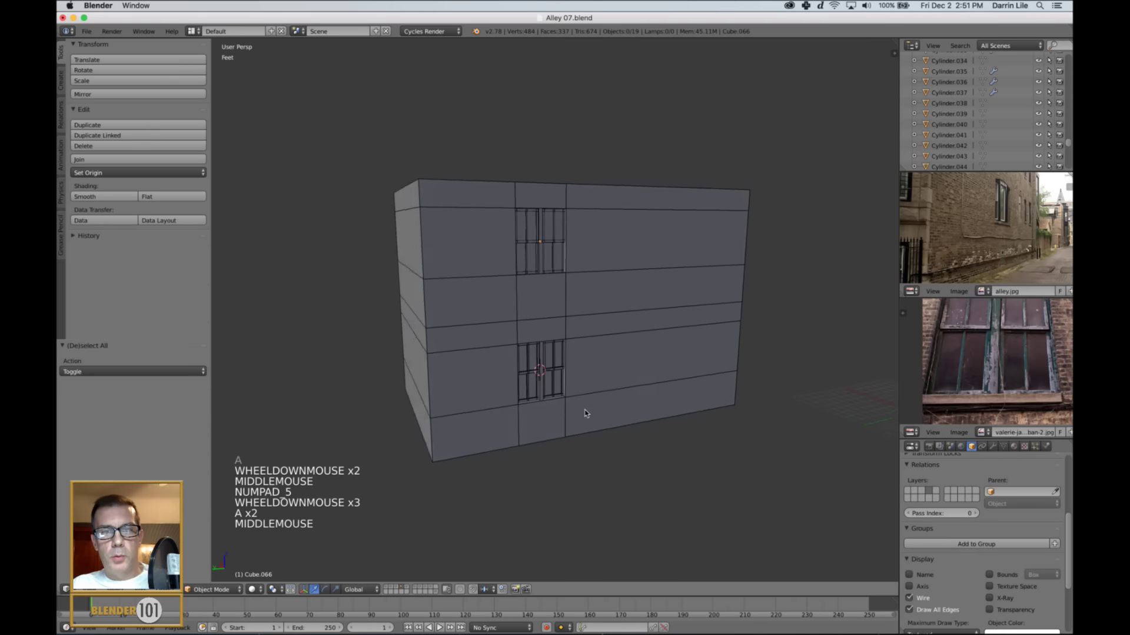
{"action": "key", "text": "a"}
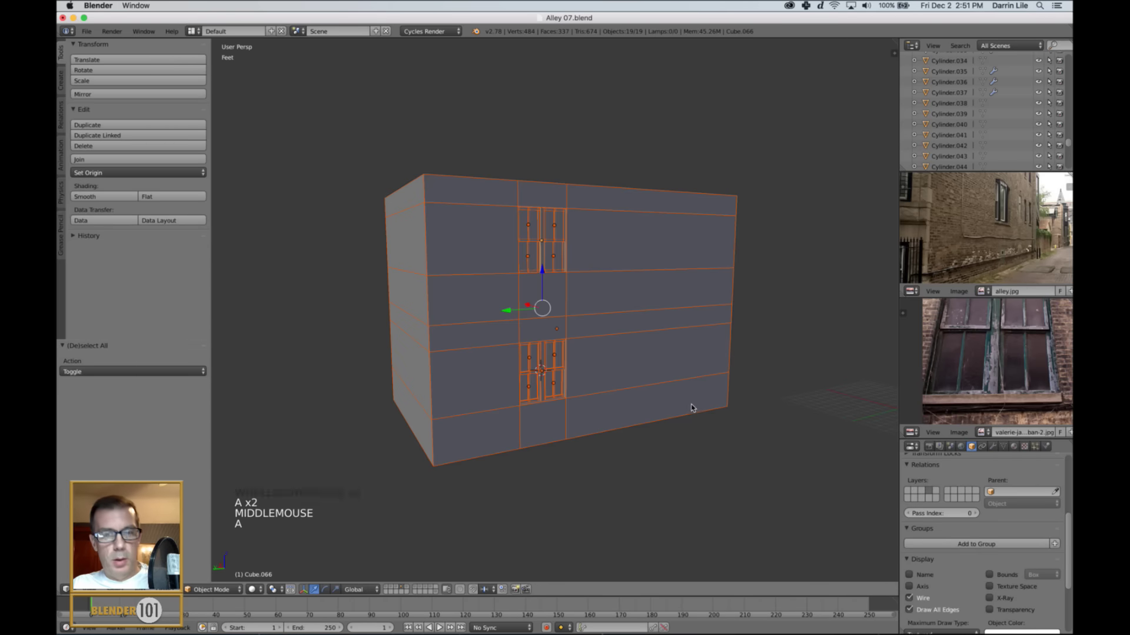
{"action": "left_click", "coordinate": [910, 598]}
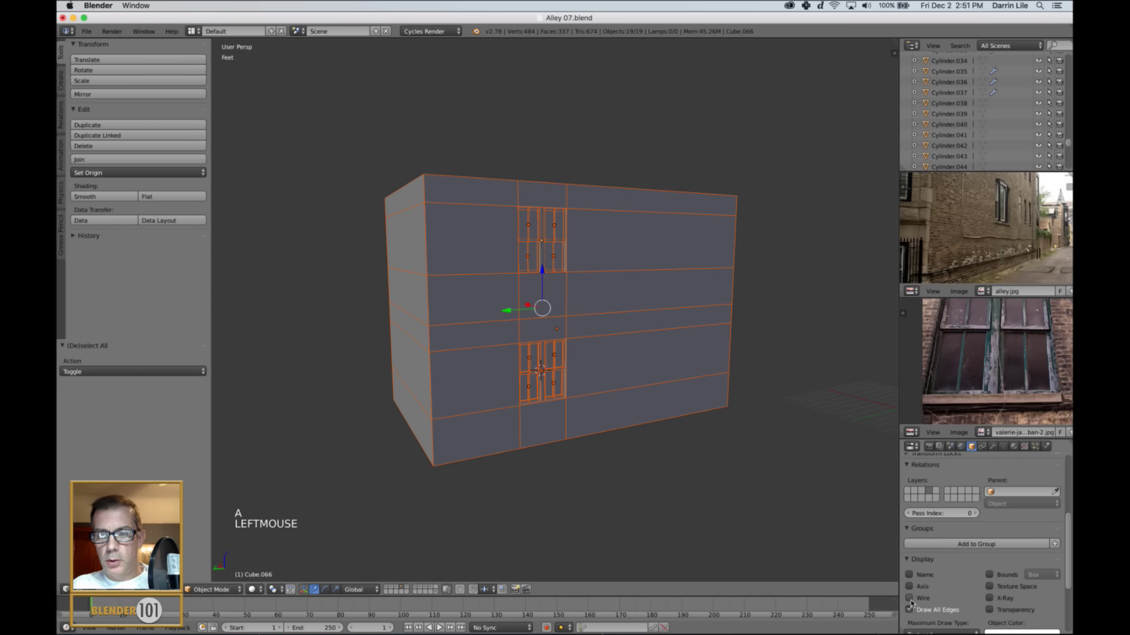
{"action": "left_click", "coordinate": [910, 598], "text": "alt"}
{"action": "left_click", "coordinate": [910, 598], "text": "alt"}
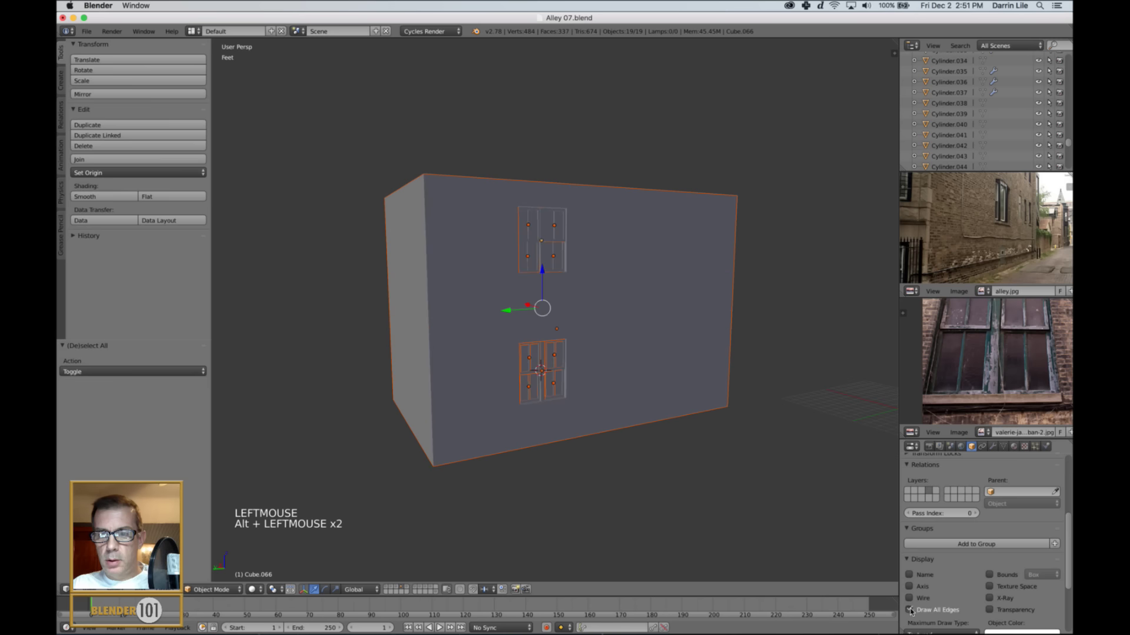
{"action": "left_click", "coordinate": [909, 610], "text": "alt"}
{"action": "key", "text": "a"}
- Examine the sill beneath the double window in the close-up reference photo
{"action": "middle_click_drag", "start_coordinate": [708, 476], "coordinate": [575, 424]}
{"action": "scroll", "coordinate": [660, 476], "scroll_direction": "up", "scroll_amount": 2}
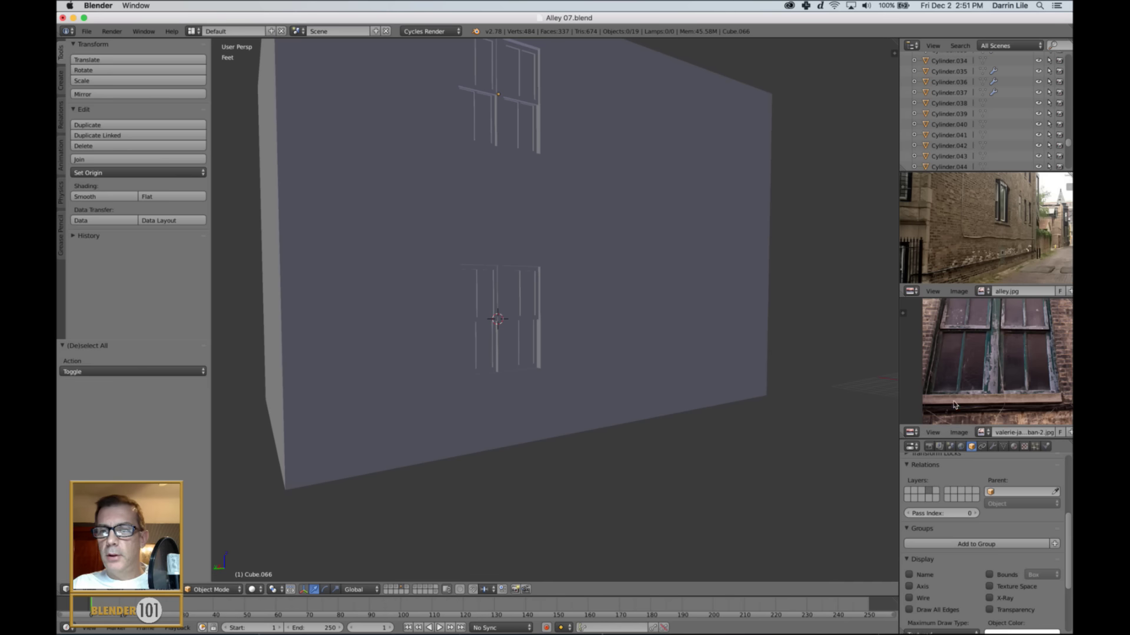
{"action": "scroll", "coordinate": [975, 410], "scroll_direction": "up", "scroll_amount": 2}
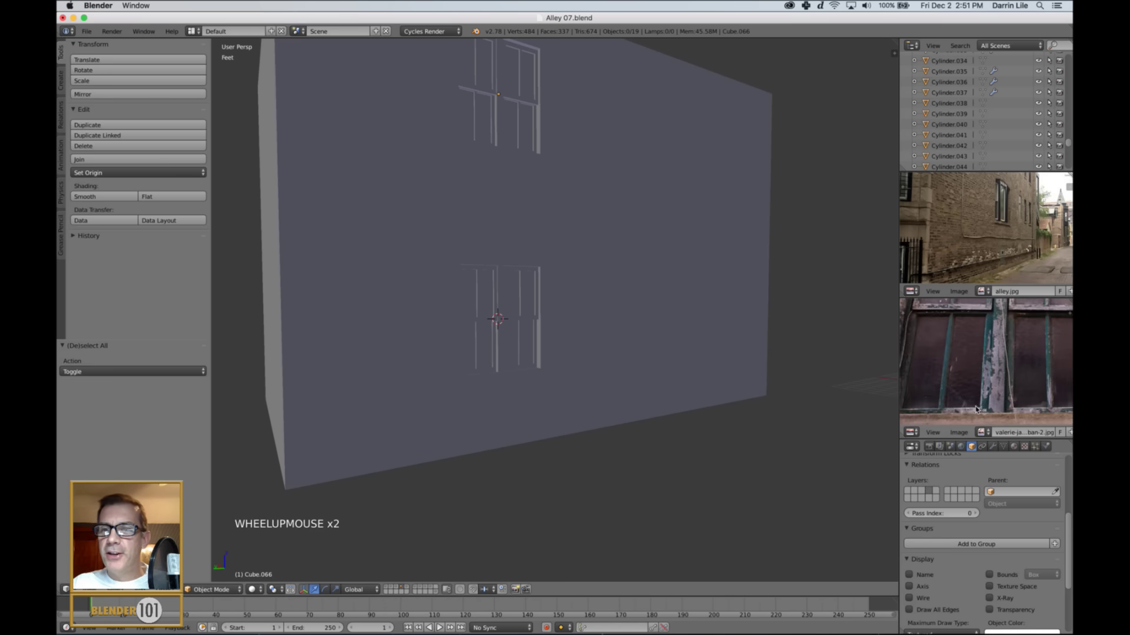
{"action": "scroll", "coordinate": [976, 408], "scroll_direction": "down", "scroll_amount": 2}
{"action": "middle_click_drag", "start_coordinate": [975, 407], "coordinate": [987, 394]}
{"action": "scroll", "coordinate": [987, 395], "scroll_direction": "up", "scroll_amount": 2}
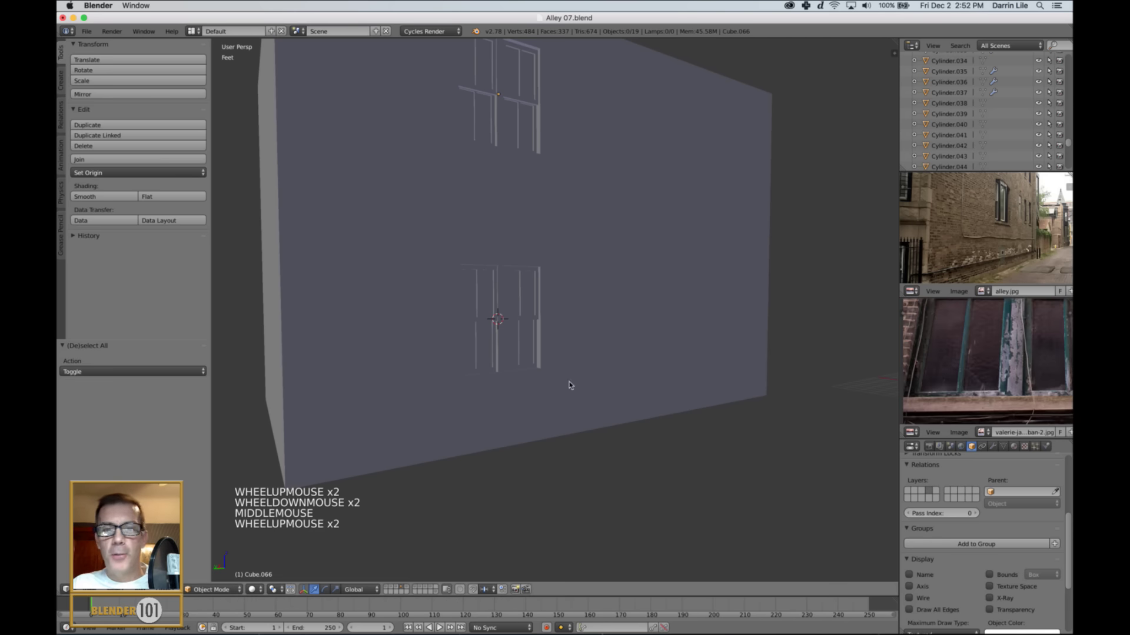
- Duplicate the lower window's centre post, lower the copy, and pull it about -7.391 inches along X out of the wall
{"action": "right_click", "coordinate": [507, 357]}
{"action": "scroll", "coordinate": [545, 400], "scroll_direction": "up", "scroll_amount": 2}
{"action": "middle_click_drag", "start_coordinate": [545, 400], "coordinate": [557, 384], "text": "shift"}
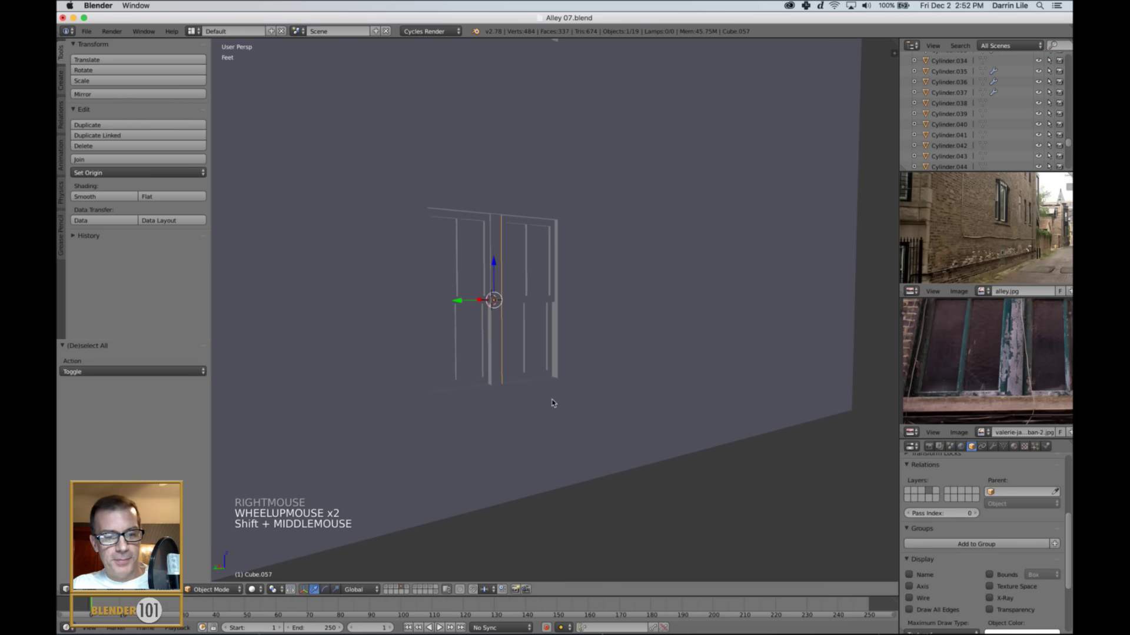
{"action": "key", "text": "shift+d"}
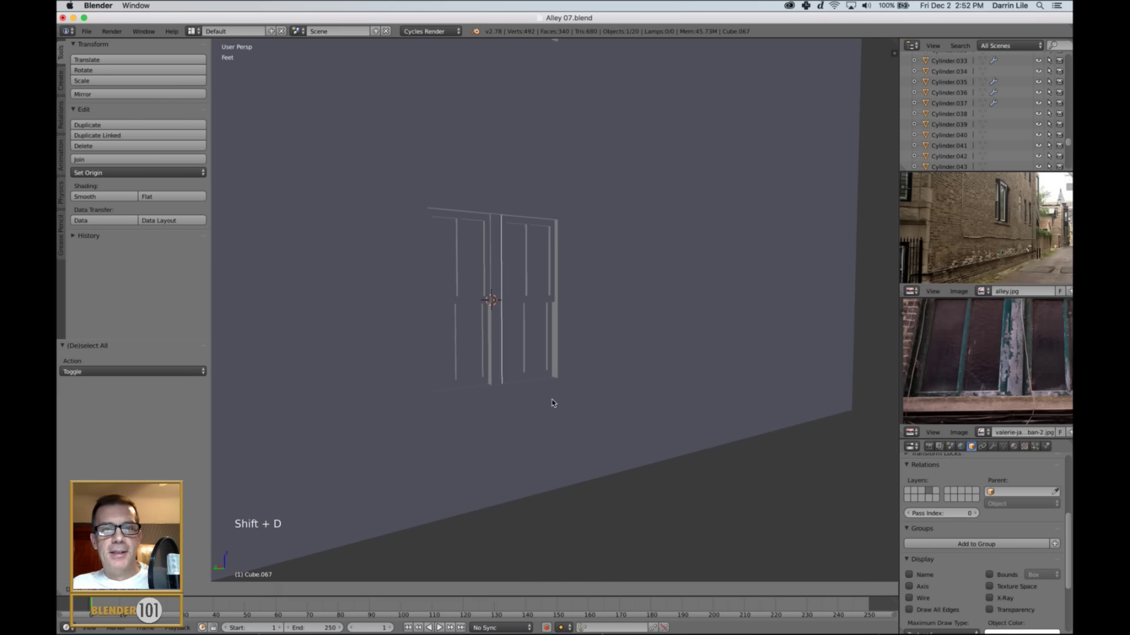
{"action": "left_click", "coordinate": [553, 404]}
{"action": "left_click_drag", "start_coordinate": [494, 265], "coordinate": [588, 447]}
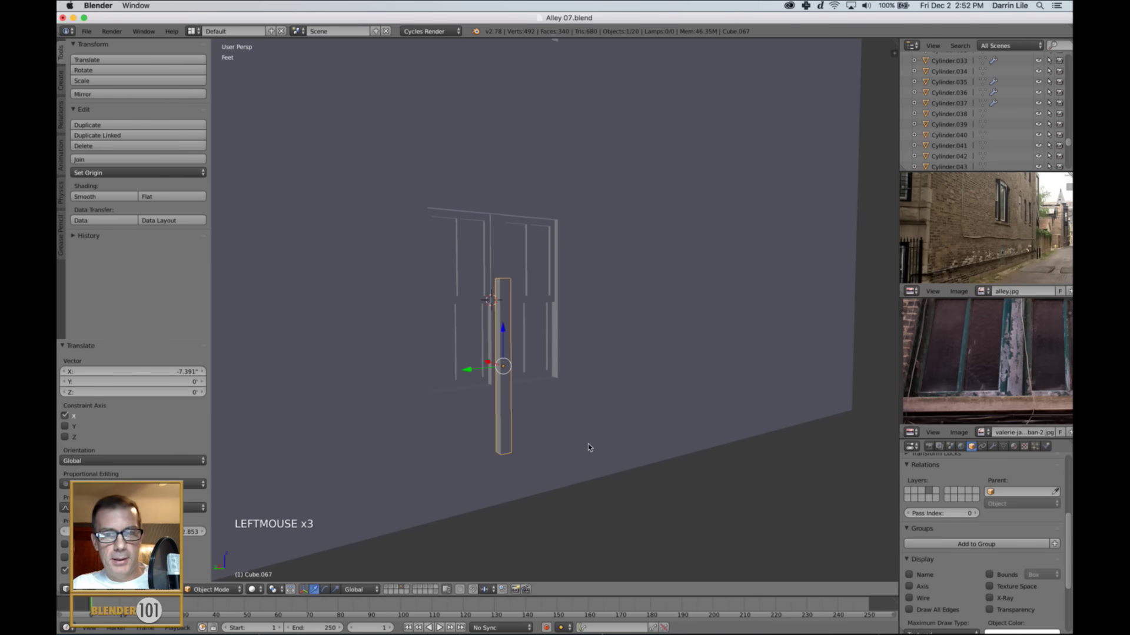
- Rotate the duplicated post 90° about the X axis so it lies horizontally across the lower window
{"action": "key", "text": "r"}
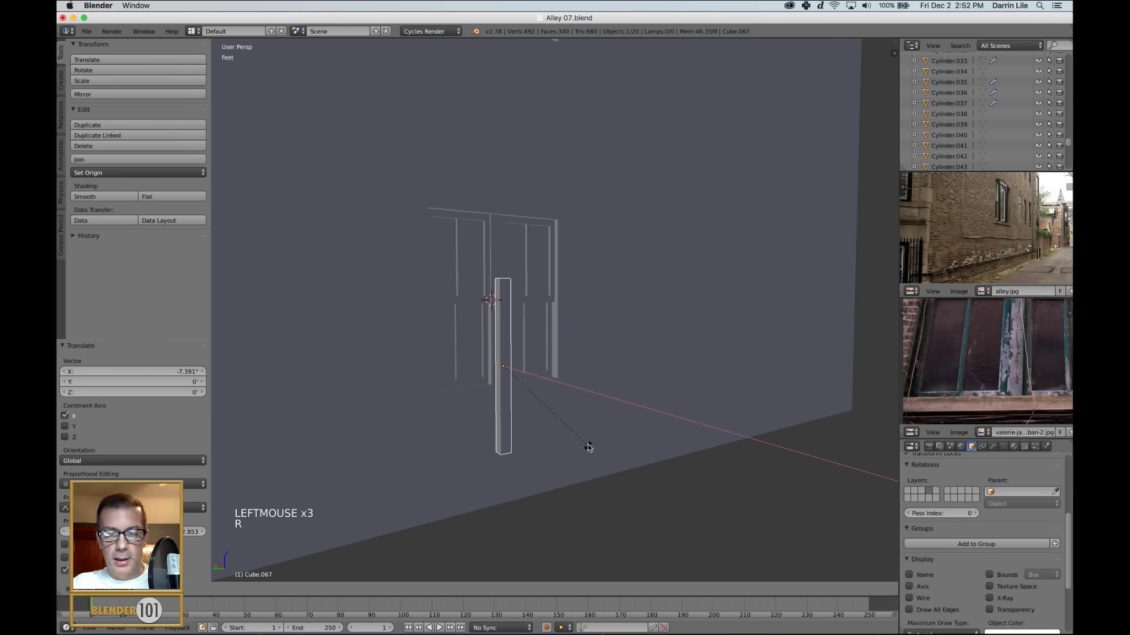
{"action": "key", "text": "Return"}
{"action": "scroll", "coordinate": [472, 421], "scroll_direction": "up", "scroll_amount": 5}
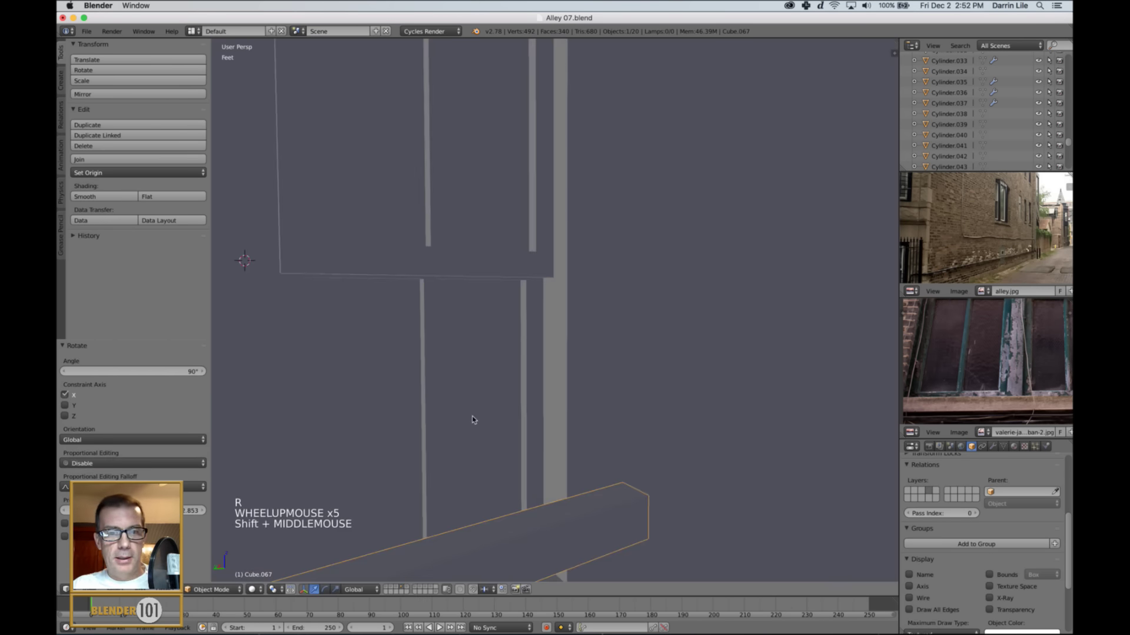
{"action": "middle_click_drag", "start_coordinate": [473, 420], "coordinate": [583, 305], "text": "shift"}
{"action": "scroll", "coordinate": [578, 299], "scroll_direction": "down", "scroll_amount": 4}
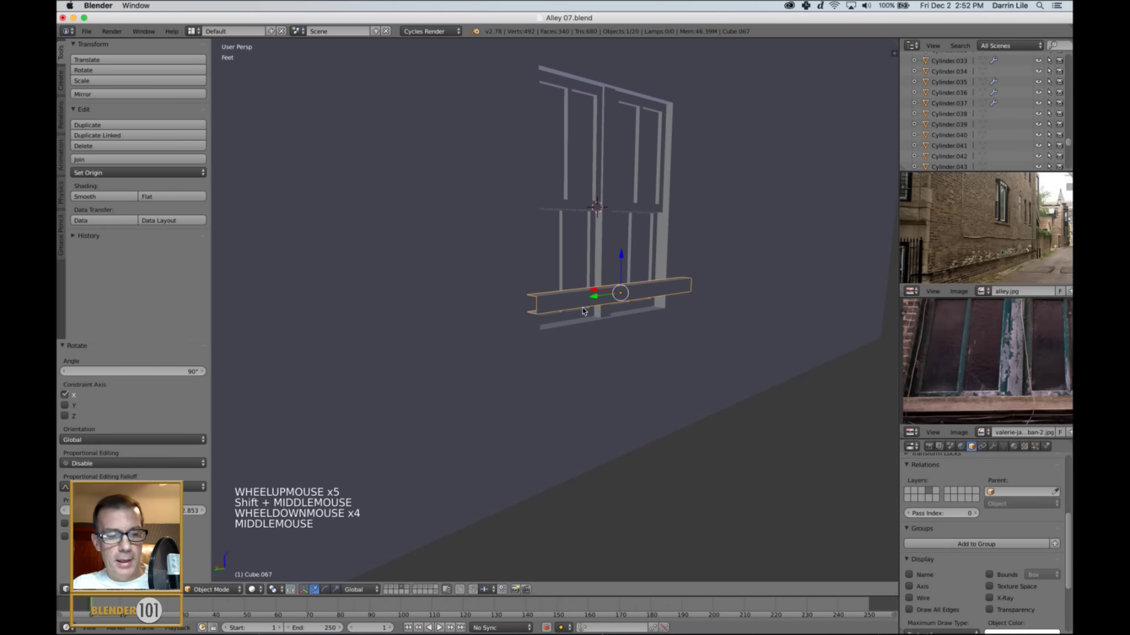
- Fill both open ends of the horizontal bar with faces, then move the bar about -7.453 inches along Z
{"action": "key", "text": "KP_Decimal"}
{"action": "key", "text": "Tab"}
{"action": "middle_click_drag", "start_coordinate": [452, 312], "coordinate": [460, 315]}
{"action": "key", "text": "ctrl+Tab"}
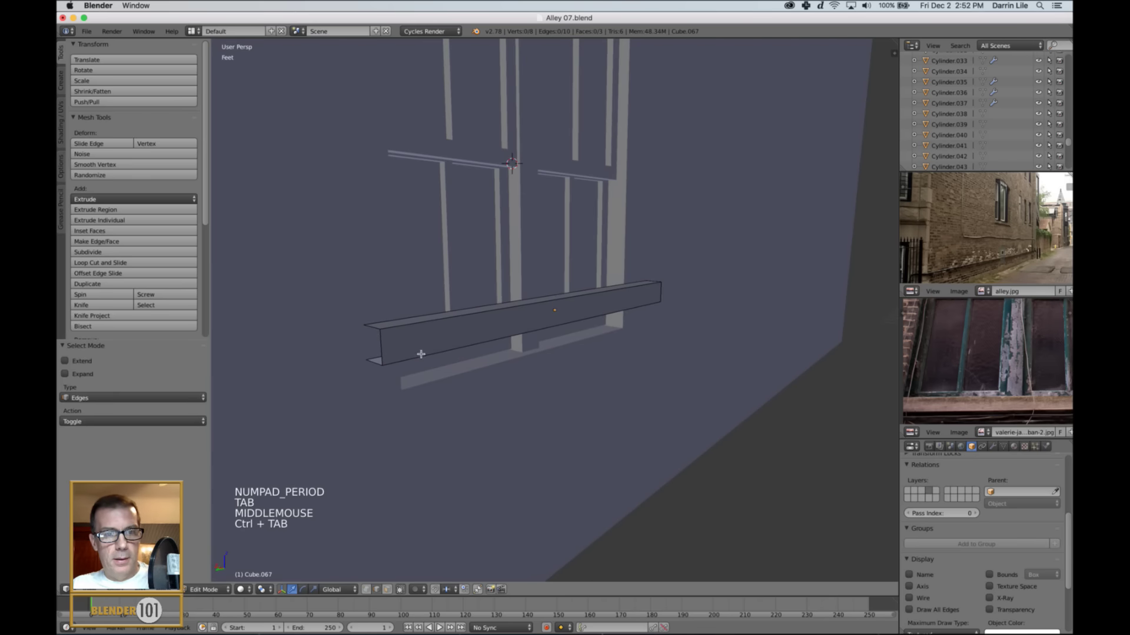
{"action": "right_click", "coordinate": [389, 353], "text": "alt"}
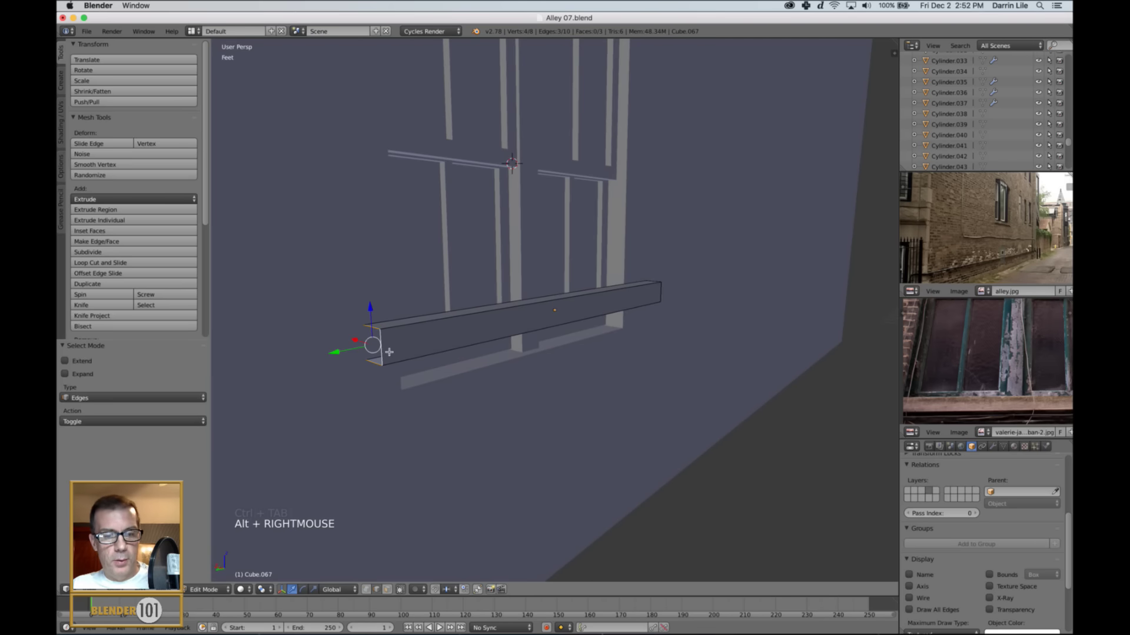
{"action": "key", "text": "f"}
{"action": "mouse_move", "coordinate": [588, 358]}
{"action": "middle_mouse_down"}
{"action": "mouse_move", "coordinate": [626, 360]}
{"action": "mouse_move", "coordinate": [597, 359]}
{"action": "middle_mouse_up"}
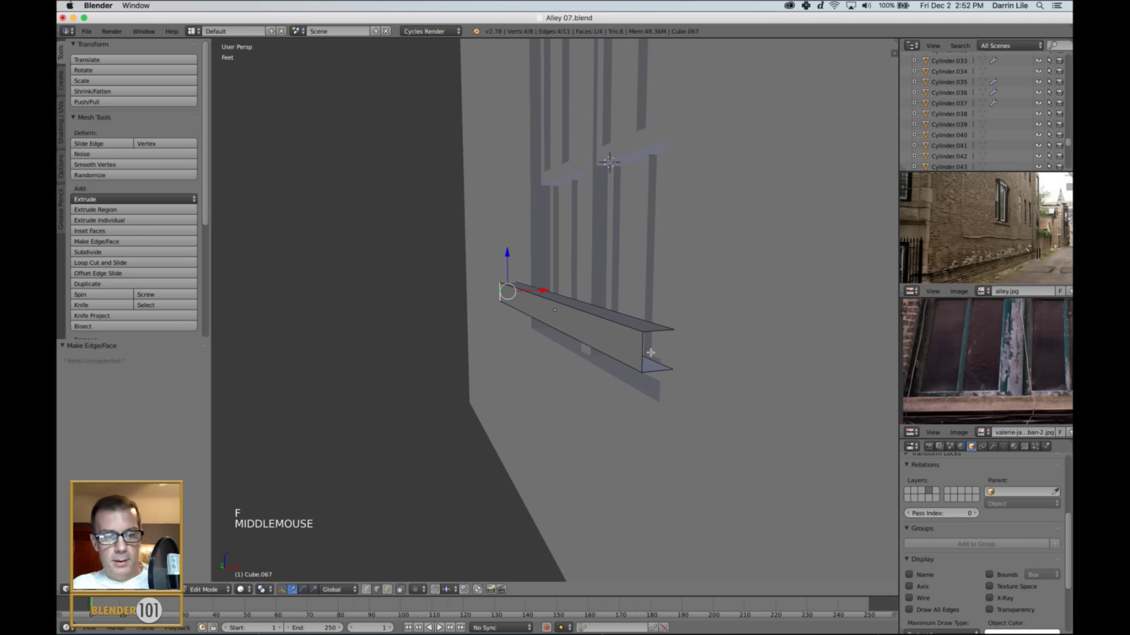
{"action": "right_click", "coordinate": [659, 335], "text": "alt"}
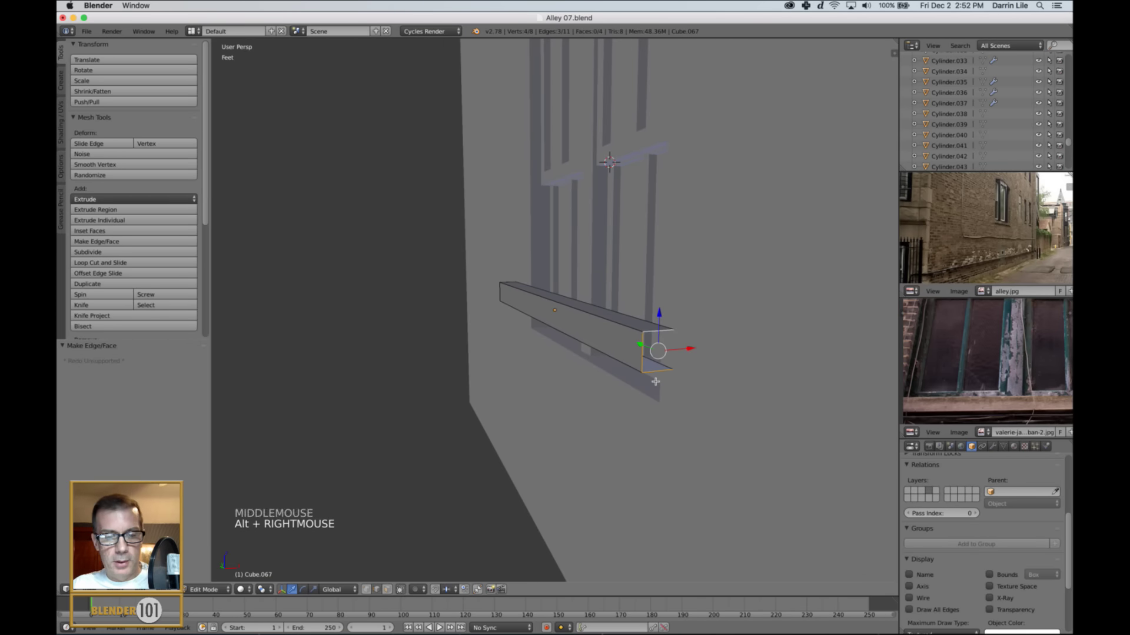
{"action": "key", "text": "f"}
{"action": "middle_click_drag", "start_coordinate": [587, 390], "coordinate": [610, 396]}
{"action": "key", "text": "a"}
{"action": "scroll", "coordinate": [577, 393], "scroll_direction": "down", "scroll_amount": 2}
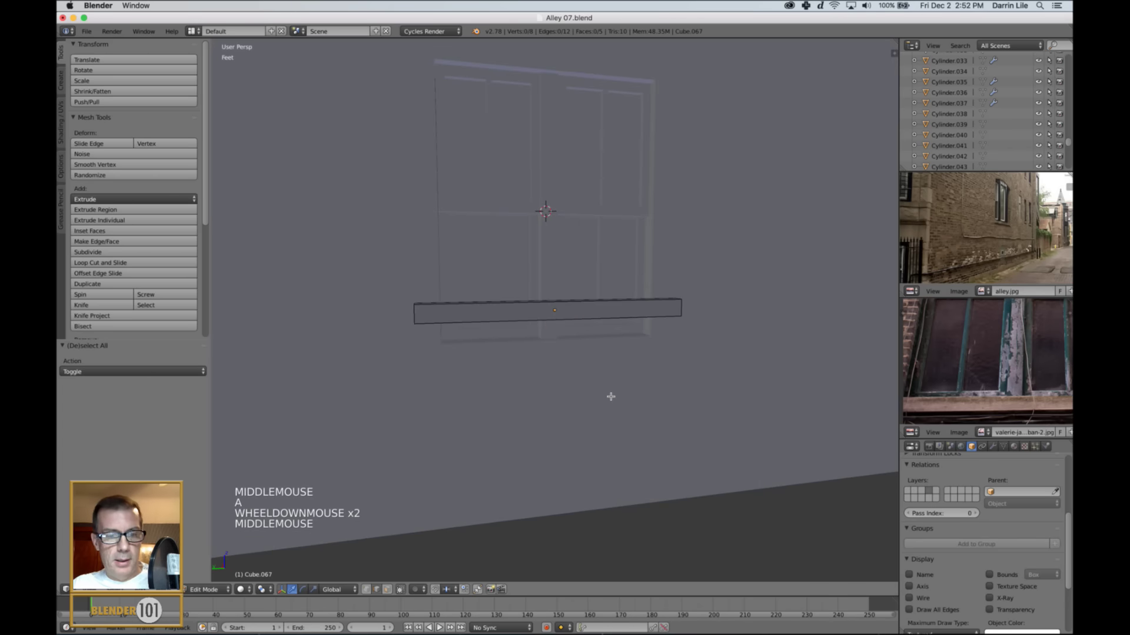
{"action": "key", "text": "Tab"}
{"action": "left_click_drag", "start_coordinate": [555, 273], "coordinate": [557, 301]}
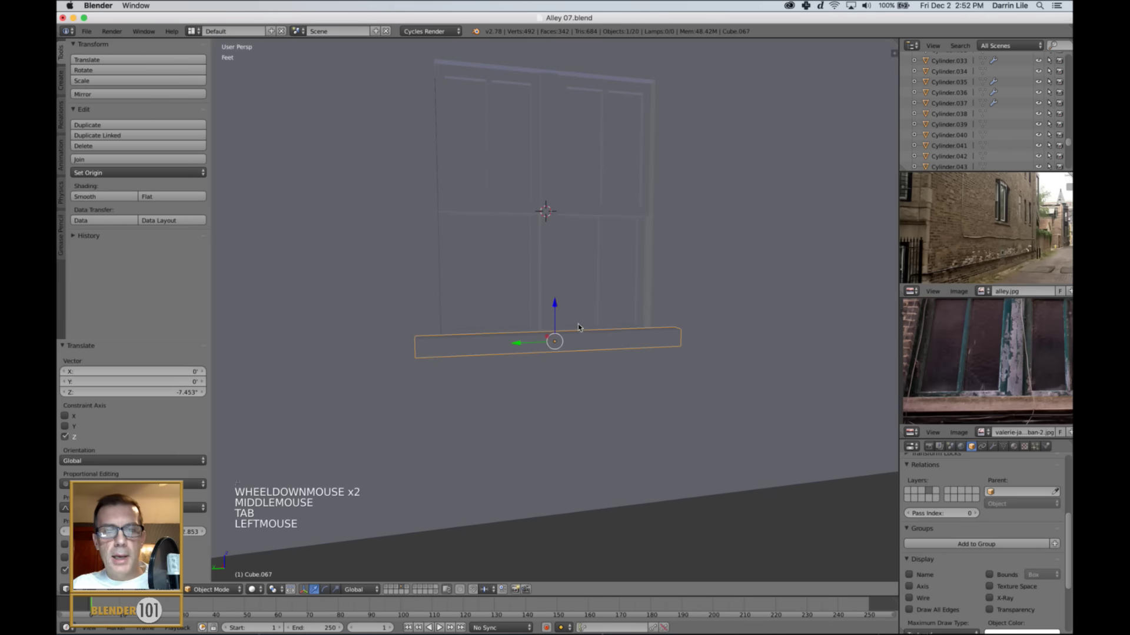
- Turn on the Wire and Draw All Edges display options for all objects
{"action": "key", "text": "a"}
{"action": "key", "text": "a"}
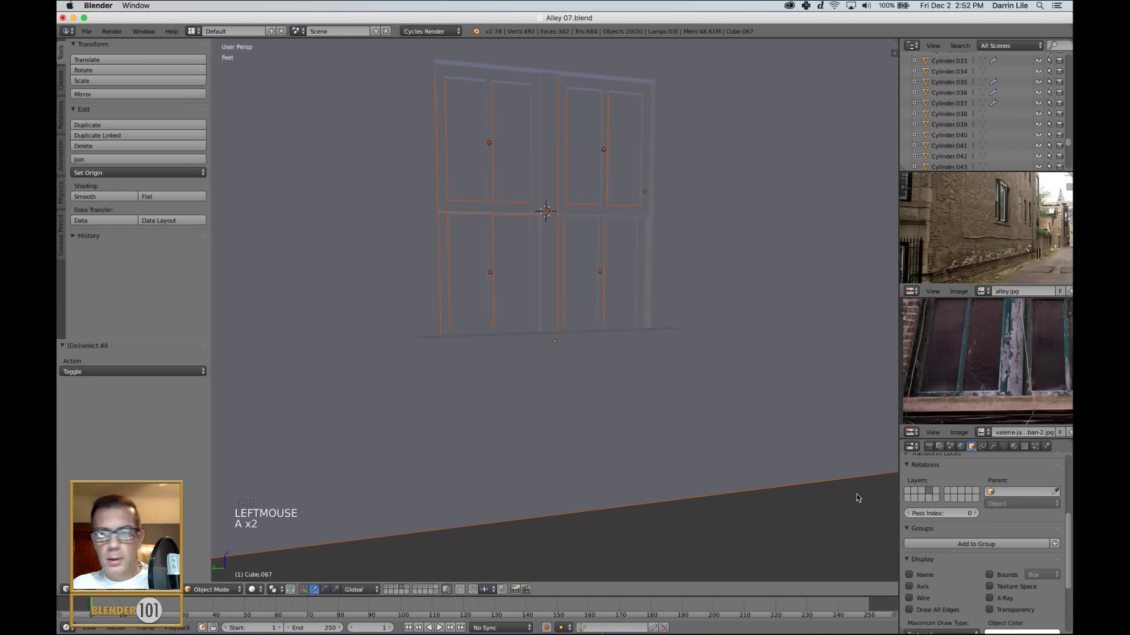
{"action": "left_click", "coordinate": [909, 598], "text": "alt"}
{"action": "left_click", "coordinate": [908, 610], "text": "alt"}
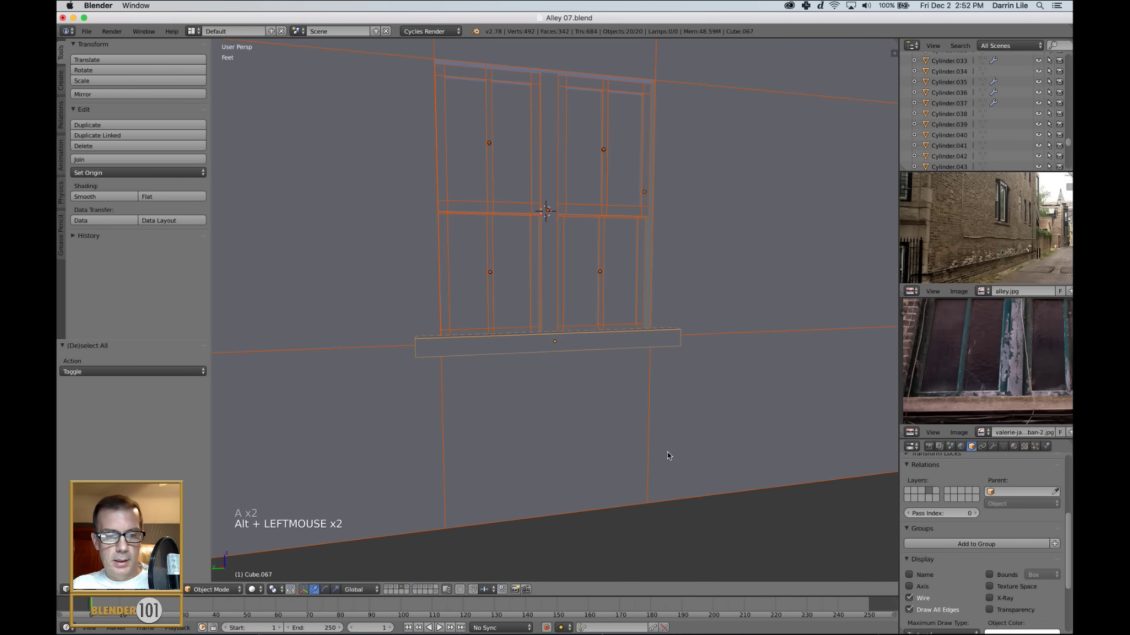
{"action": "key", "text": "a"}
- Lower the sill about 1.412 inches along Z and scale it to about 0.848 along Y
{"action": "scroll", "coordinate": [504, 373], "scroll_direction": "up", "scroll_amount": 2}
{"action": "mouse_move", "coordinate": [504, 373]}
{"action": "middle_mouse_down"}
{"action": "mouse_move", "coordinate": [531, 374]}
{"action": "mouse_move", "coordinate": [538, 360]}
{"action": "middle_mouse_up"}
{"action": "right_click", "coordinate": [524, 366]}
{"action": "left_click_drag", "start_coordinate": [555, 317], "coordinate": [551, 327]}
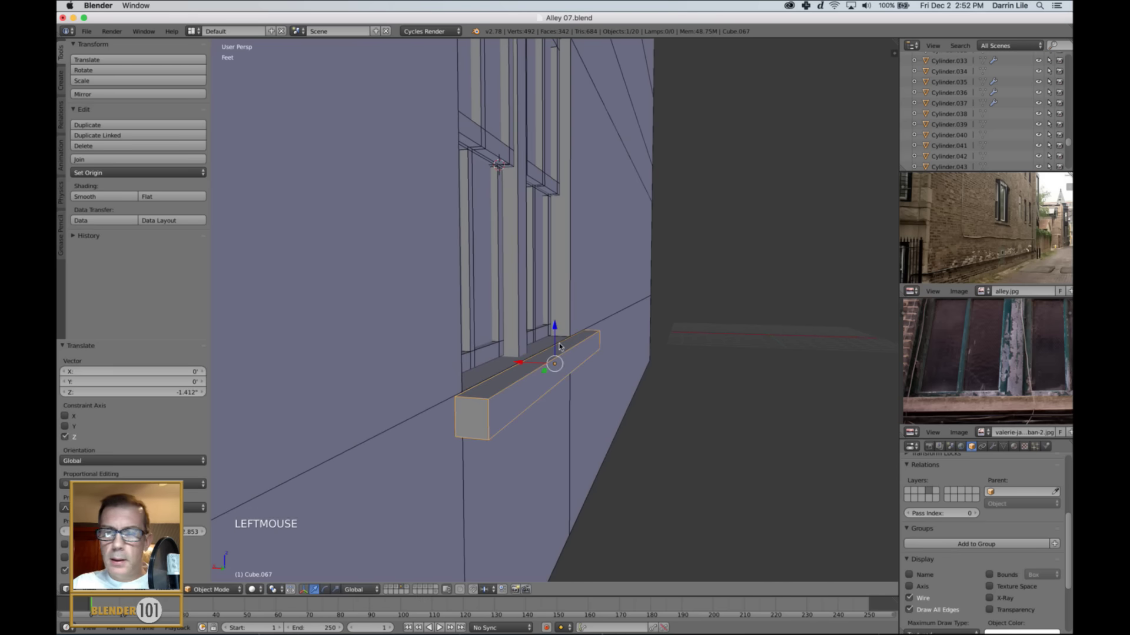
{"action": "middle_click_drag", "start_coordinate": [523, 363], "coordinate": [542, 393]}
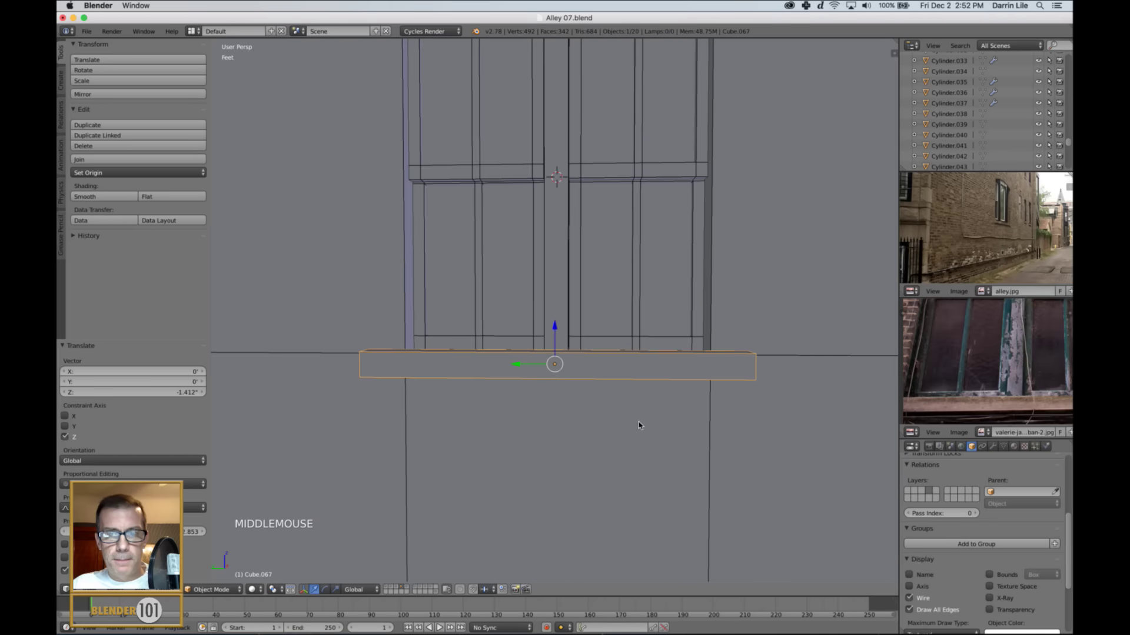
{"action": "key", "text": "s"}
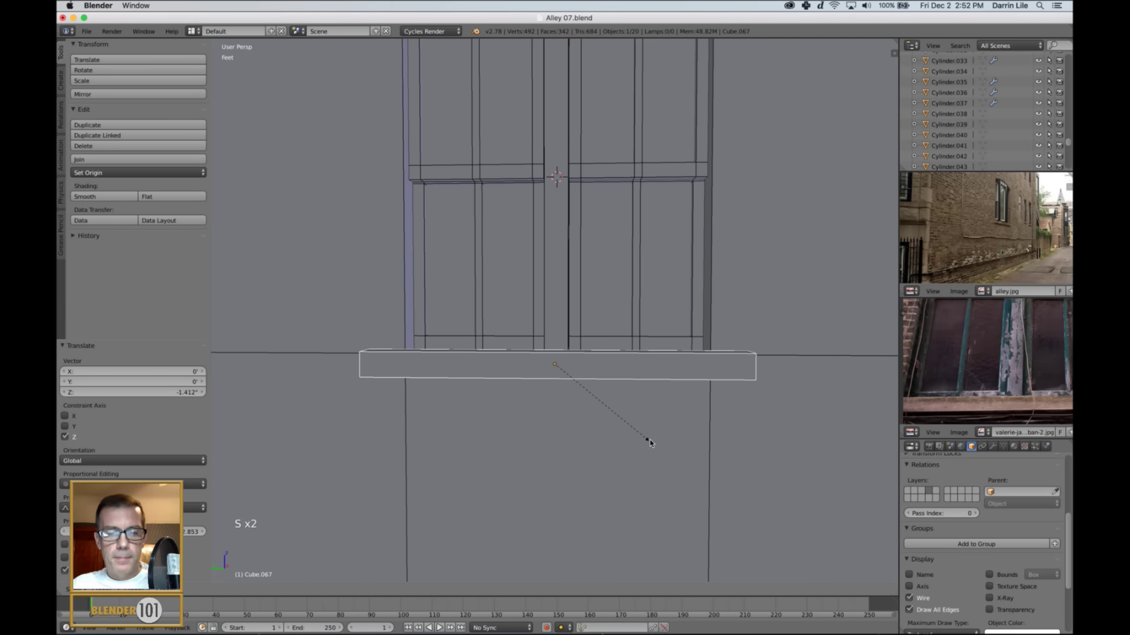
{"action": "key", "text": "y"}
{"action": "left_click", "coordinate": [633, 432]}
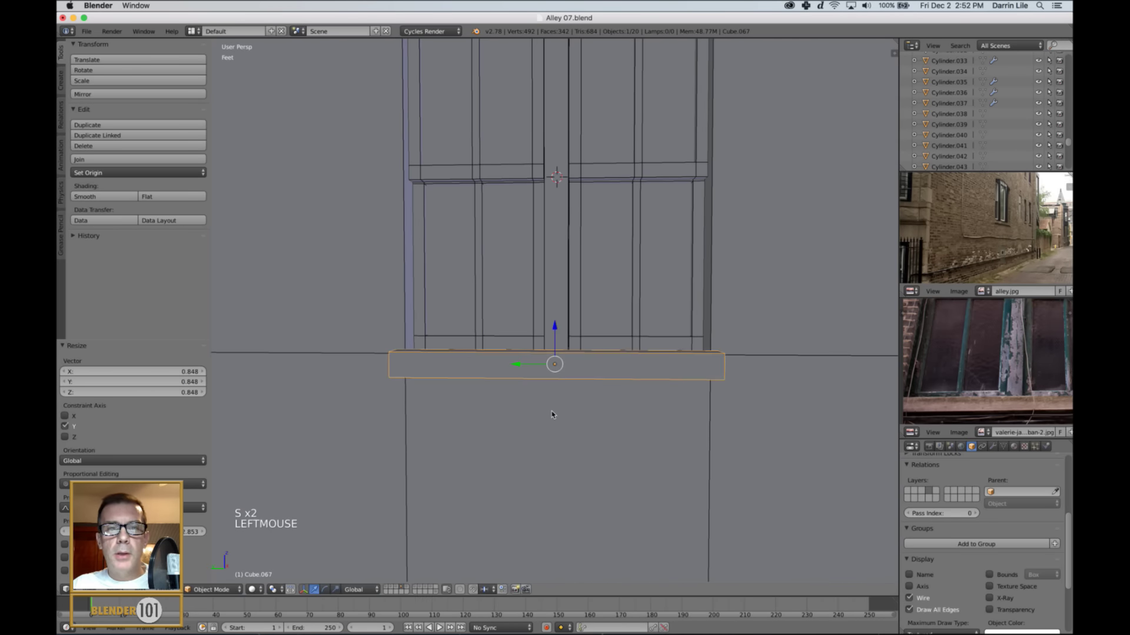
- Move the sill about 4.641 inches along X into the wall and nudge it slightly down beneath the lower window
{"action": "scroll", "coordinate": [553, 414], "scroll_direction": "up", "scroll_amount": 3}
{"action": "middle_click_drag", "start_coordinate": [522, 422], "coordinate": [542, 411]}
{"action": "scroll", "coordinate": [941, 382], "scroll_direction": "down", "scroll_amount": 2}
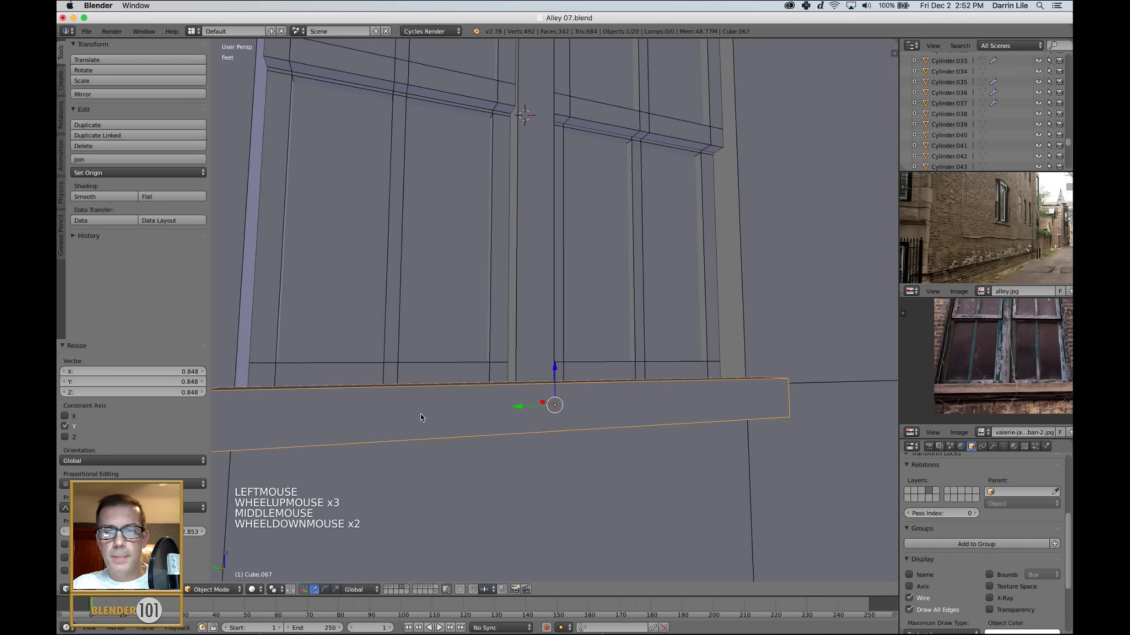
{"action": "scroll", "coordinate": [414, 425], "scroll_direction": "down", "scroll_amount": 2}
{"action": "middle_click_drag", "start_coordinate": [414, 426], "coordinate": [446, 427]}
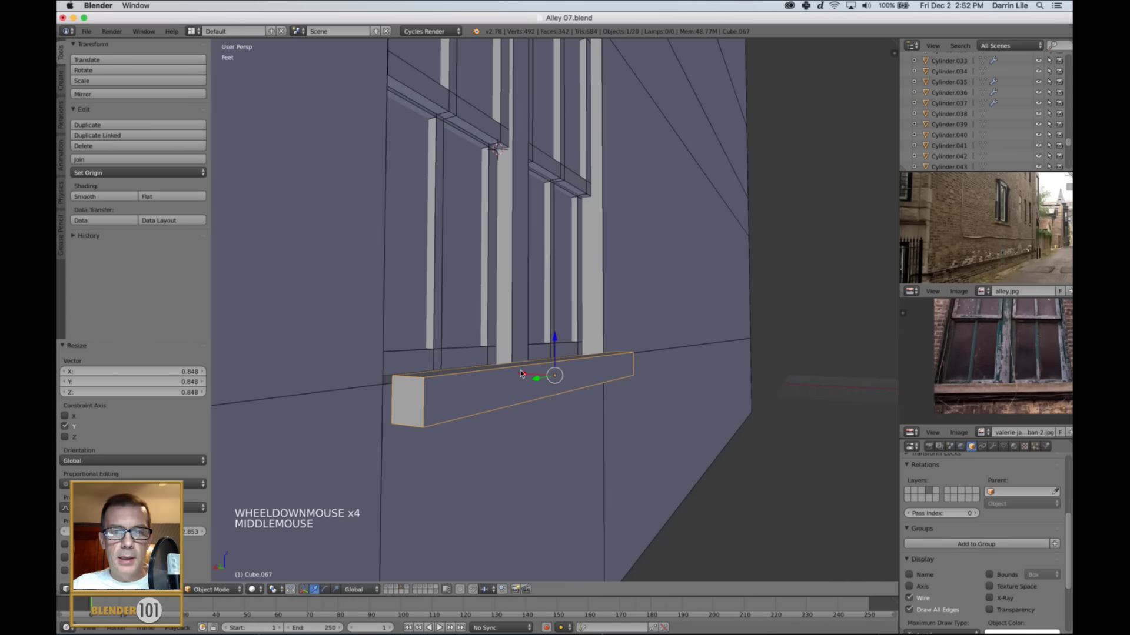
{"action": "left_click_drag", "start_coordinate": [519, 375], "coordinate": [490, 377]}
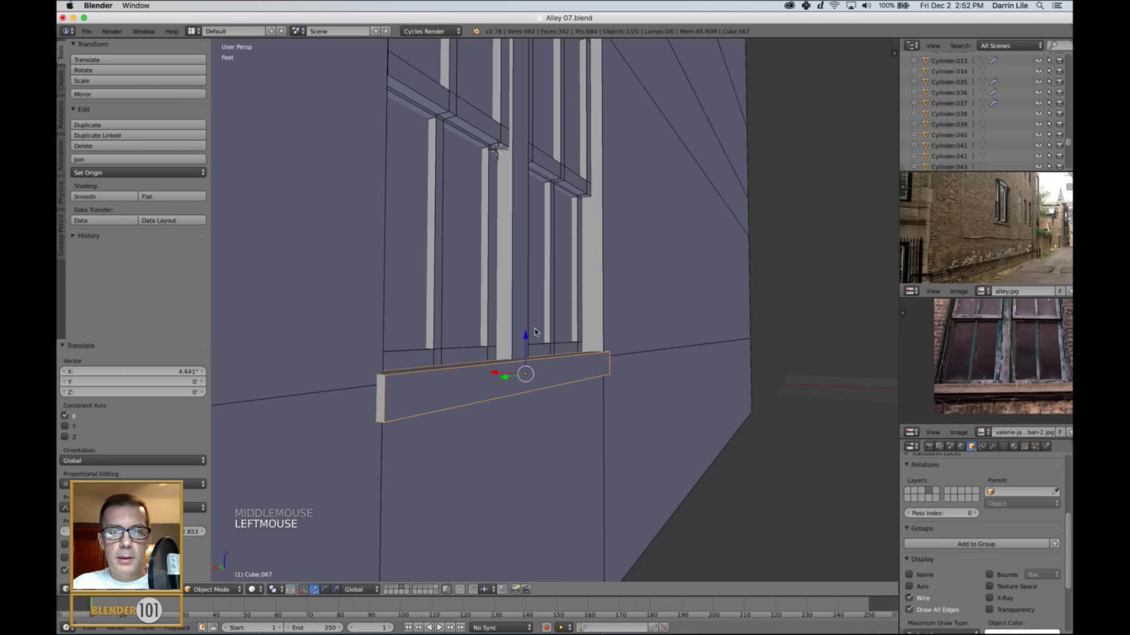
{"action": "left_click_drag", "start_coordinate": [525, 336], "coordinate": [522, 341]}
{"action": "scroll", "coordinate": [608, 408], "scroll_direction": "down", "scroll_amount": 4}
{"action": "key", "text": "a"}
{"action": "key", "text": "Tab"}
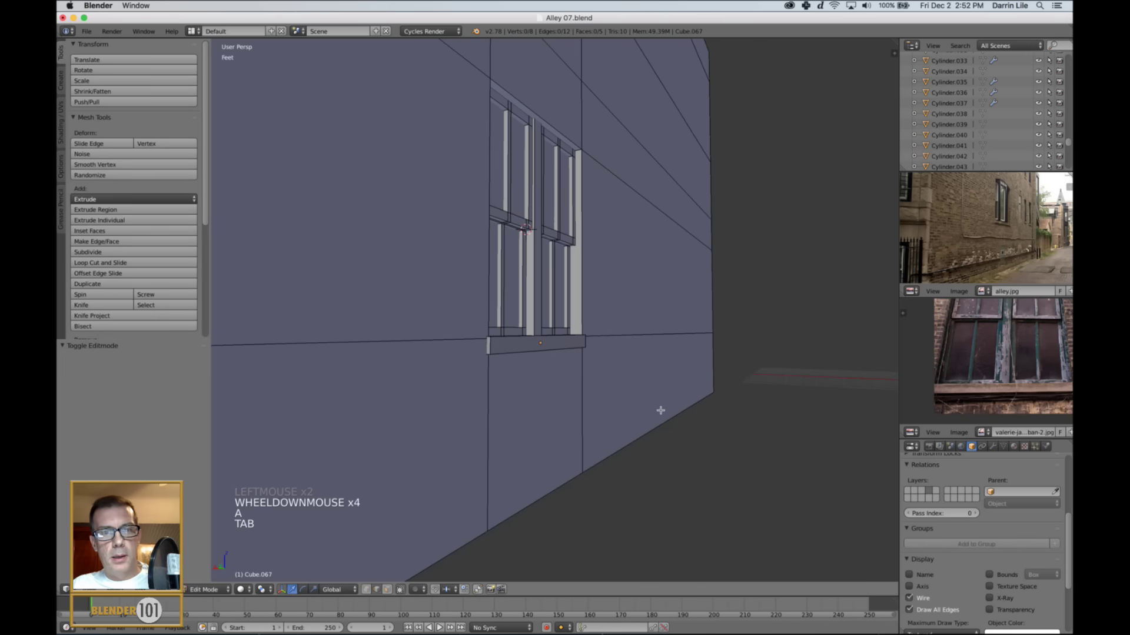
{"action": "middle_click_drag", "start_coordinate": [661, 408], "coordinate": [623, 432]}
{"action": "middle_click_drag", "start_coordinate": [618, 391], "coordinate": [568, 409], "text": "shift"}
{"action": "right_click", "coordinate": [569, 395]}
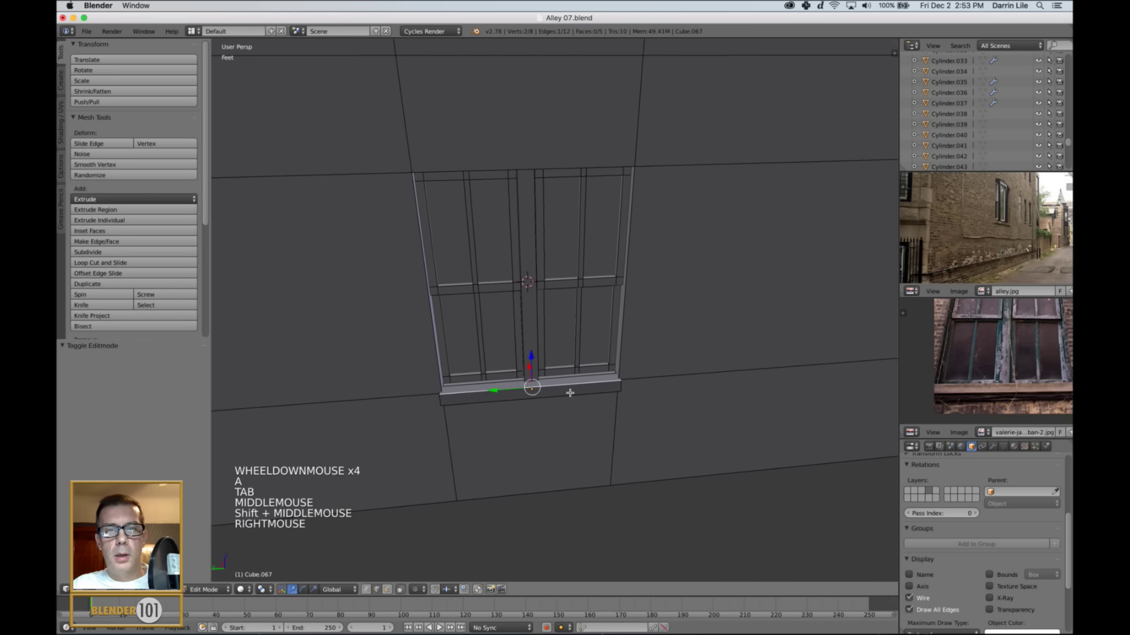
{"action": "scroll", "coordinate": [567, 395], "scroll_direction": "down", "scroll_amount": 2}
{"action": "key", "text": "Tab"}
- Duplicate the lower window's sill and raise the copy about 10.905 feet along Z to beneath the upper window
{"action": "right_click", "coordinate": [564, 366]}
{"action": "middle_click_drag", "start_coordinate": [628, 373], "coordinate": [626, 436], "text": "shift"}
{"action": "middle_click_drag", "start_coordinate": [626, 437], "coordinate": [657, 424]}
{"action": "scroll", "coordinate": [613, 416], "scroll_direction": "down", "scroll_amount": 2}
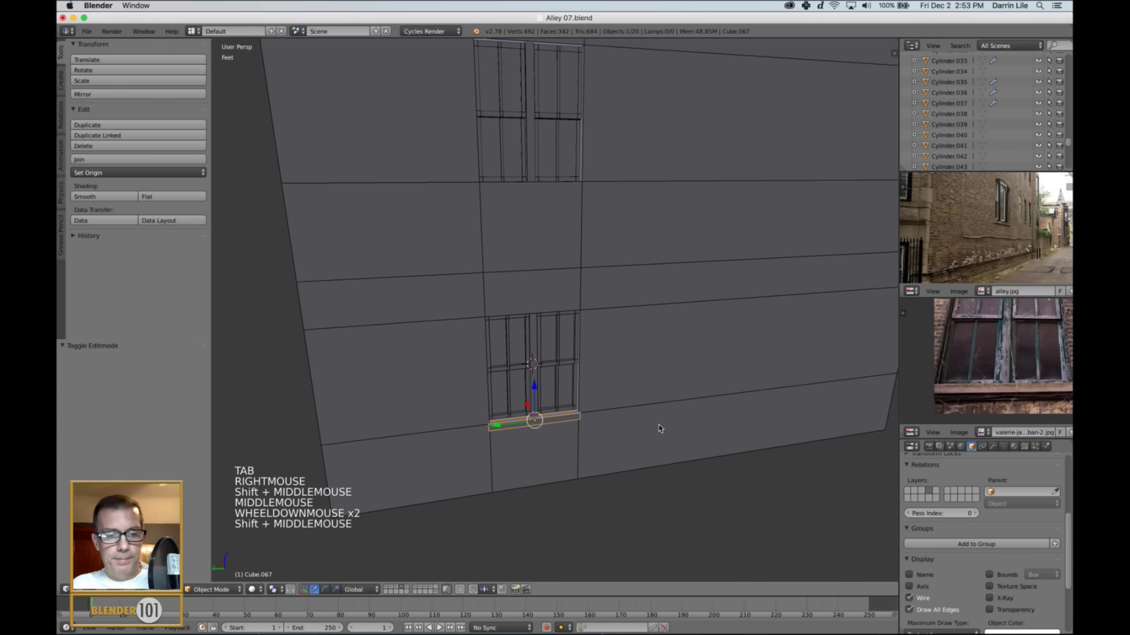
{"action": "key", "text": "shift+d"}
{"action": "key", "text": "z"}
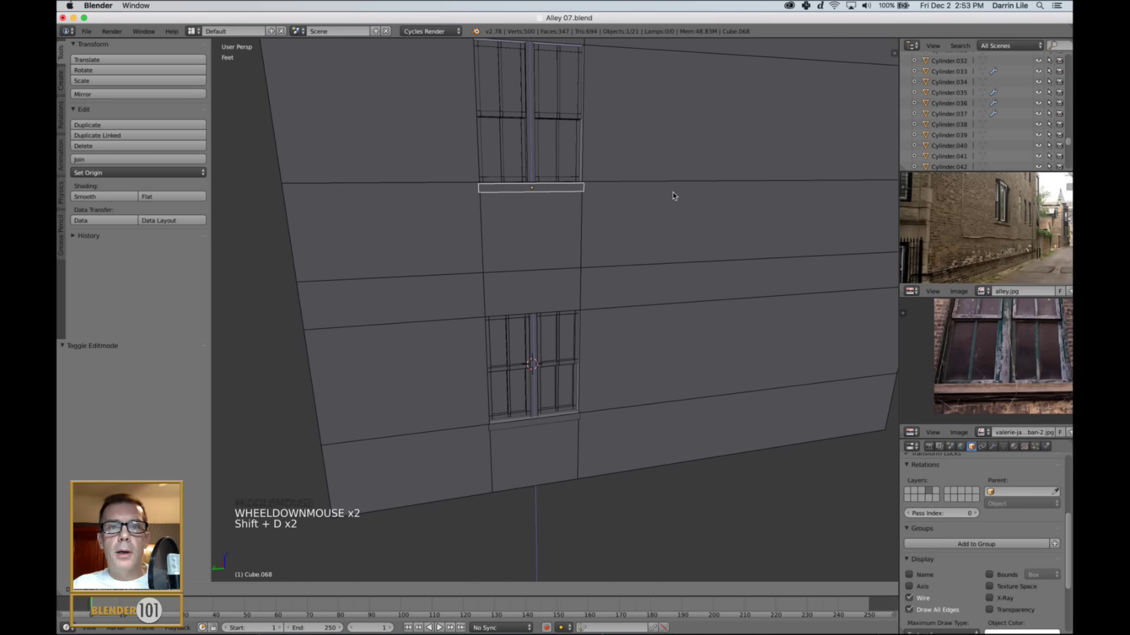
{"action": "left_click", "coordinate": [671, 196]}
- Nudge the upper sill slightly up along Z to fit against the upper window's lower edge
{"action": "key", "text": "KP_Decimal"}
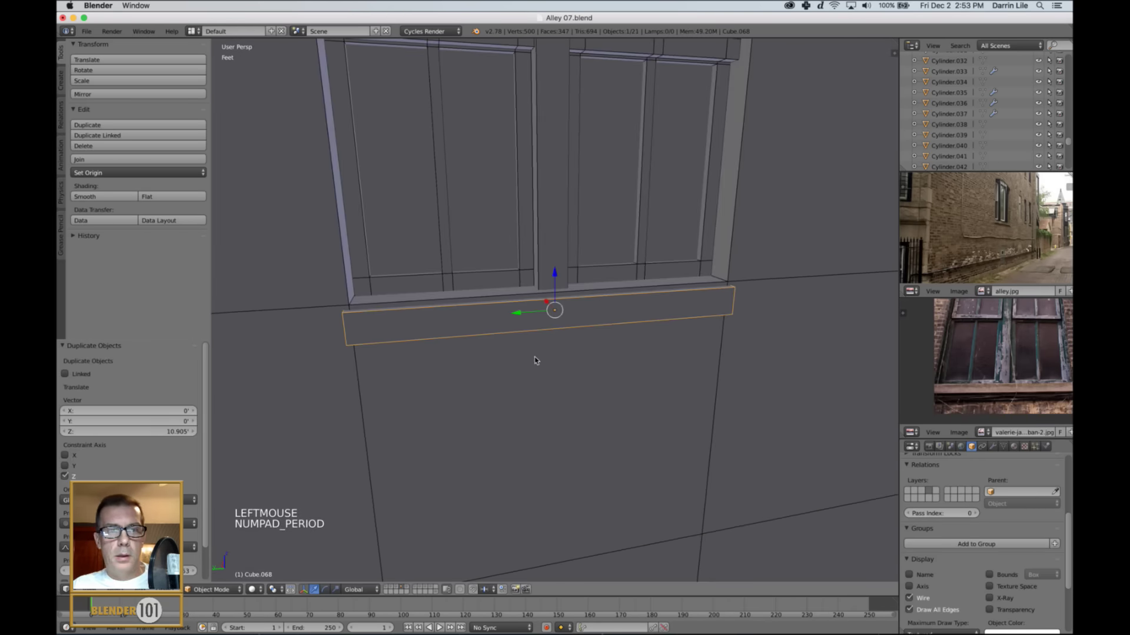
{"action": "middle_click_drag", "start_coordinate": [531, 358], "coordinate": [558, 292]}
{"action": "left_click_drag", "start_coordinate": [553, 274], "coordinate": [552, 268]}
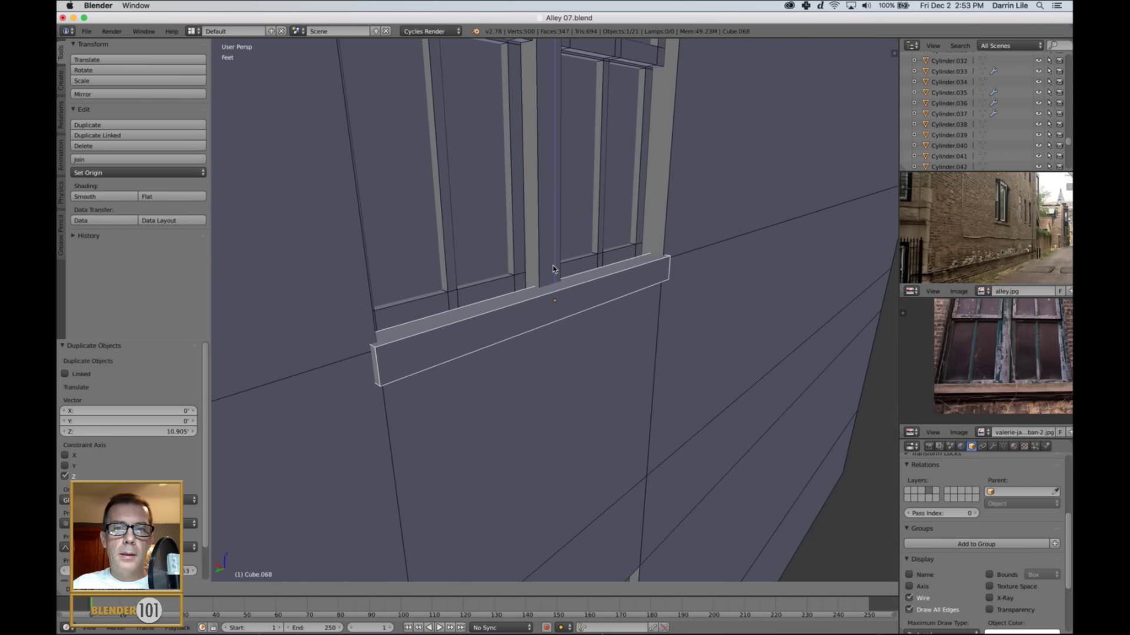
{"action": "scroll", "coordinate": [580, 346], "scroll_direction": "down", "scroll_amount": 3}
{"action": "key", "text": "a"}
{"action": "key", "text": "Tab"}
{"action": "key", "text": "Tab"}
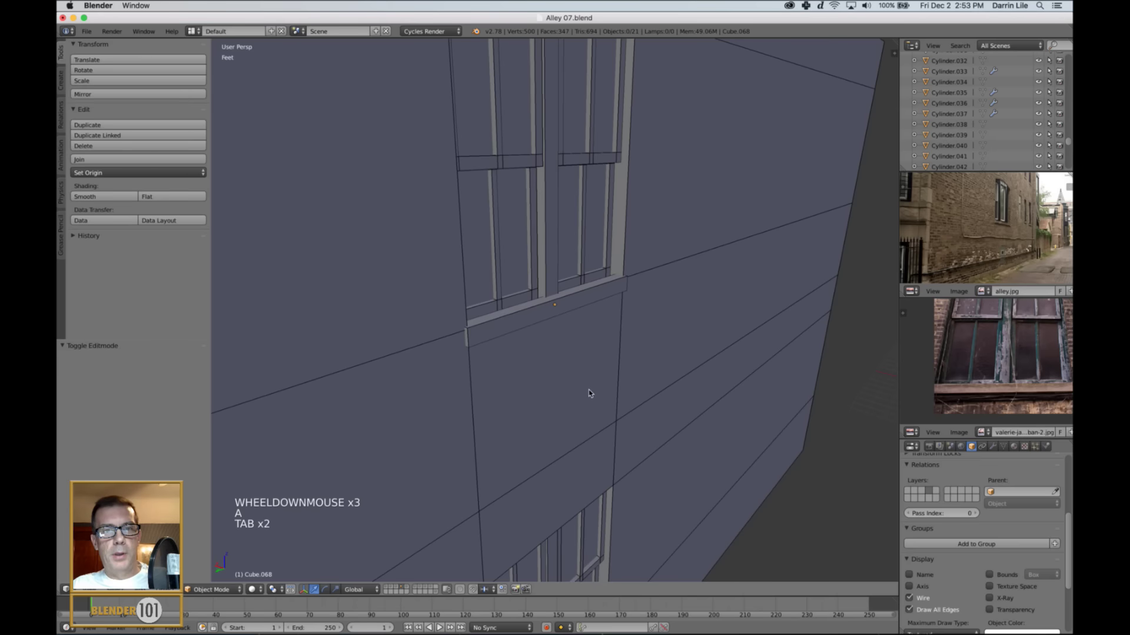
- Save the scene over the existing file Alley 07.blend
{"action": "scroll", "coordinate": [597, 388], "scroll_direction": "down", "scroll_amount": 3}
{"action": "middle_click_drag", "start_coordinate": [605, 386], "coordinate": [574, 386]}
{"action": "scroll", "coordinate": [574, 386], "scroll_direction": "down", "scroll_amount": 3}
{"action": "middle_click_drag", "start_coordinate": [651, 391], "coordinate": [635, 364], "text": "shift"}
{"action": "key", "text": "super+s"}
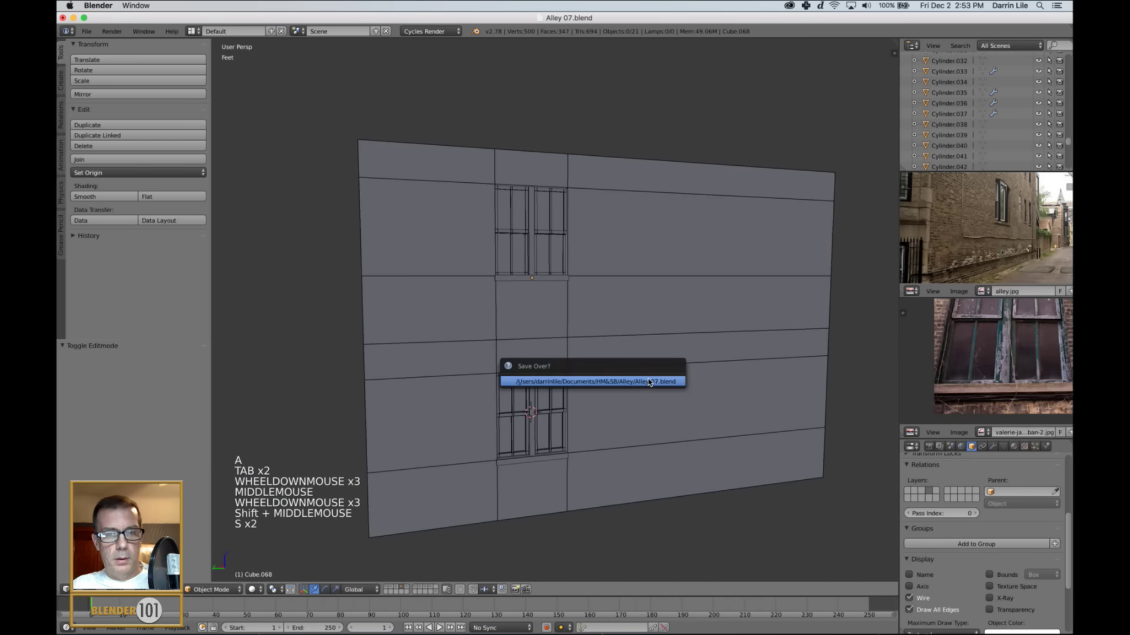
{"action": "left_click", "coordinate": [655, 383]}
- Examine the remaining windows along the wall in the alley photo and the narrow single window in the close-up reference photo
{"action": "scroll", "coordinate": [657, 383], "scroll_direction": "down", "scroll_amount": 1}
{"action": "middle_click_drag", "start_coordinate": [699, 402], "coordinate": [677, 393], "text": "shift"}
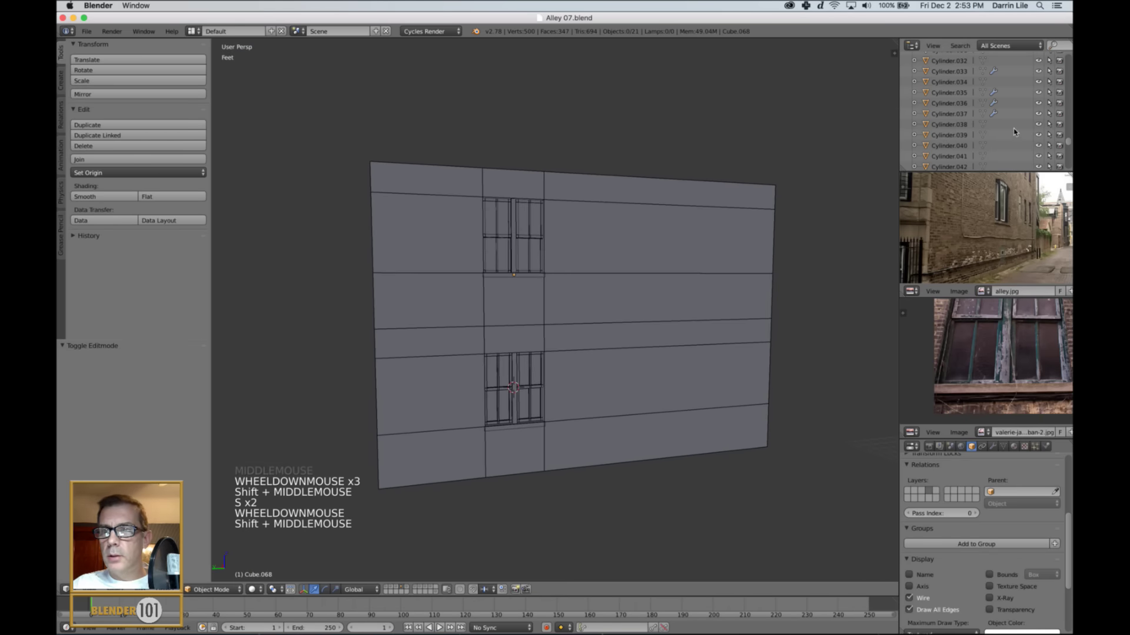
{"action": "middle_click_drag", "start_coordinate": [1035, 189], "coordinate": [999, 216]}
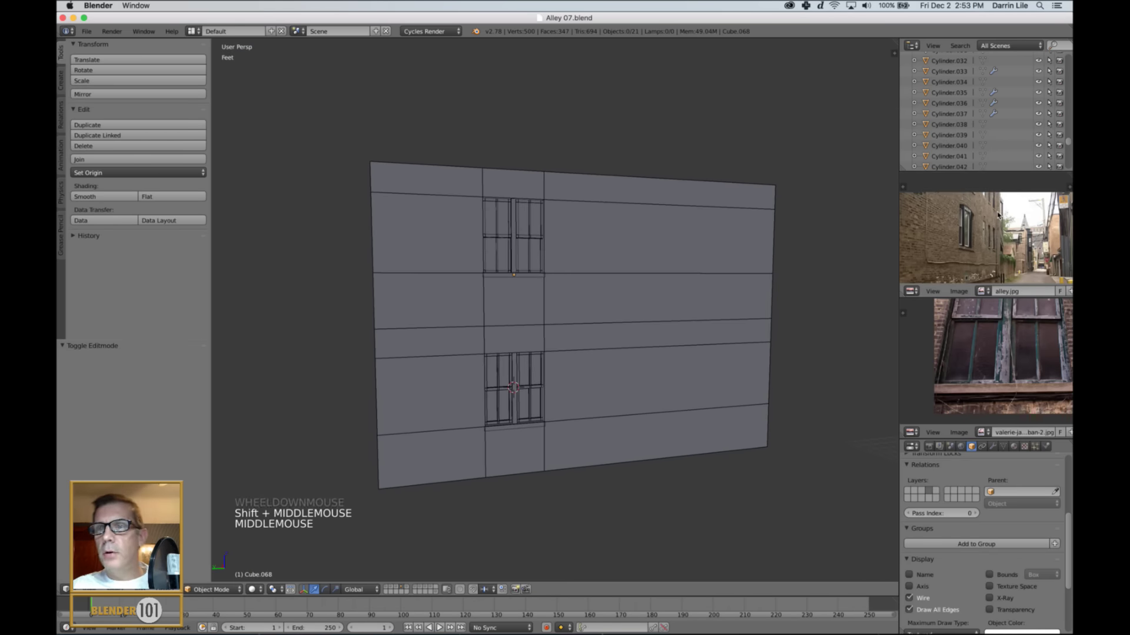
{"action": "scroll", "coordinate": [996, 240], "scroll_direction": "up", "scroll_amount": 4}
{"action": "middle_click_drag", "start_coordinate": [1038, 254], "coordinate": [1020, 228]}
{"action": "scroll", "coordinate": [1025, 334], "scroll_direction": "up", "scroll_amount": 1}
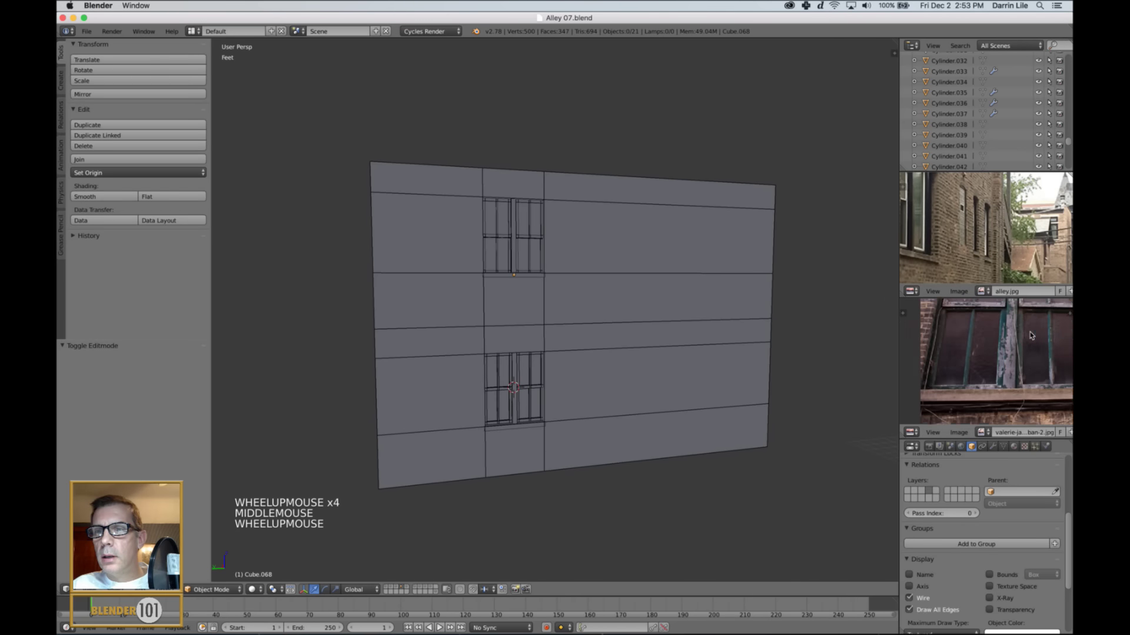
{"action": "middle_click_drag", "start_coordinate": [1025, 334], "coordinate": [980, 368]}
{"action": "scroll", "coordinate": [993, 341], "scroll_direction": "down", "scroll_amount": 3}
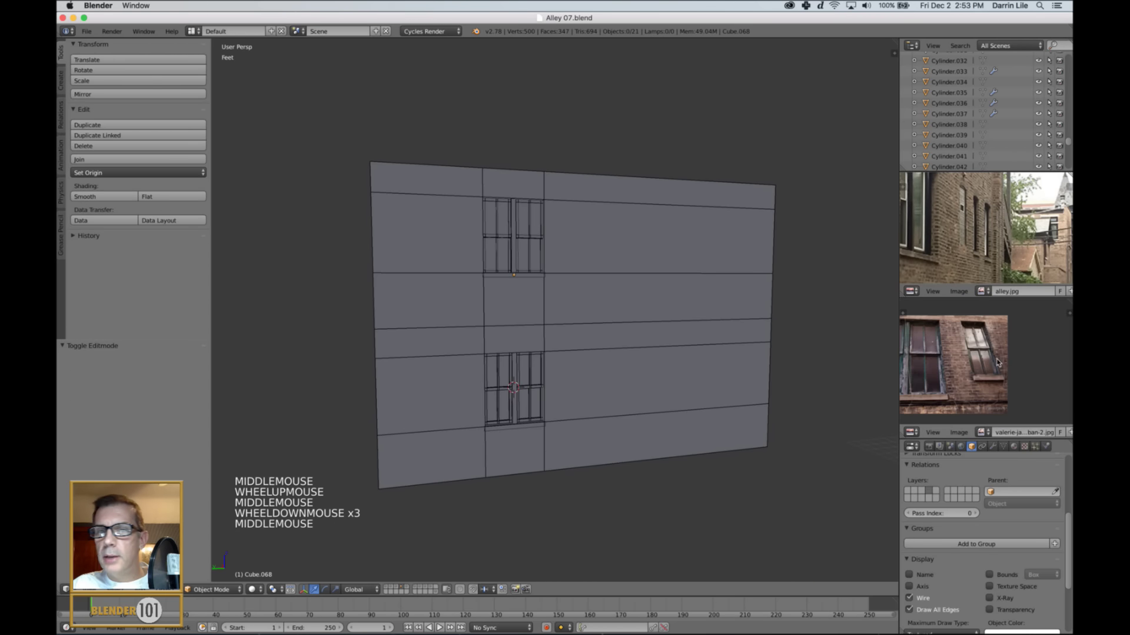
{"action": "scroll", "coordinate": [980, 369], "scroll_direction": "up", "scroll_amount": 2}
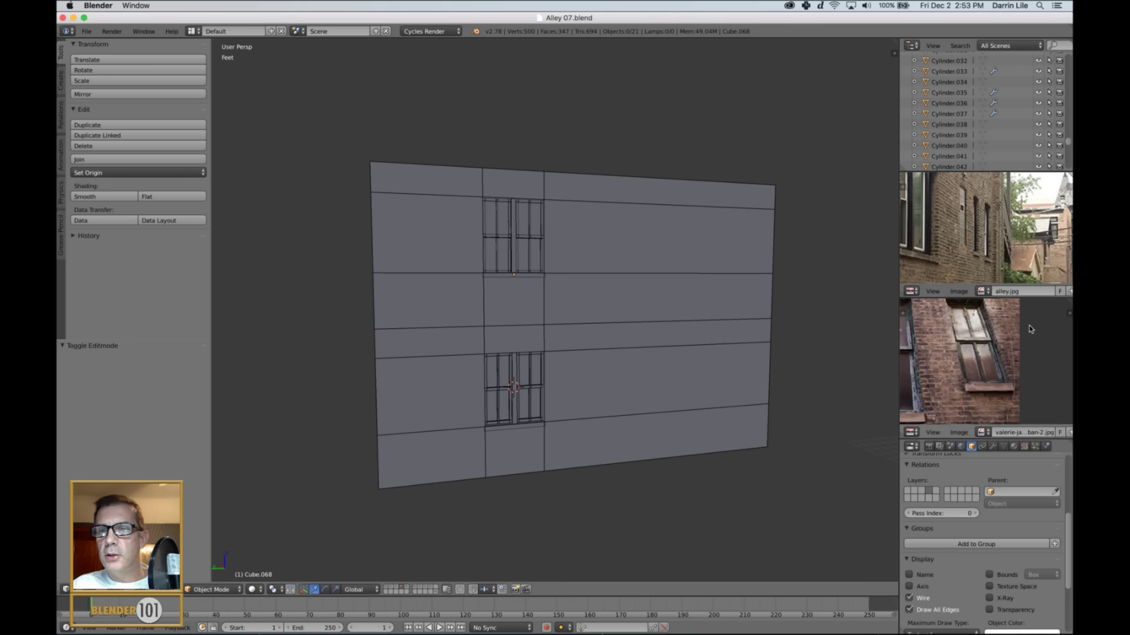
{"action": "right_click", "coordinate": [536, 427]}
{"action": "scroll", "coordinate": [536, 424], "scroll_direction": "up", "scroll_amount": 4}
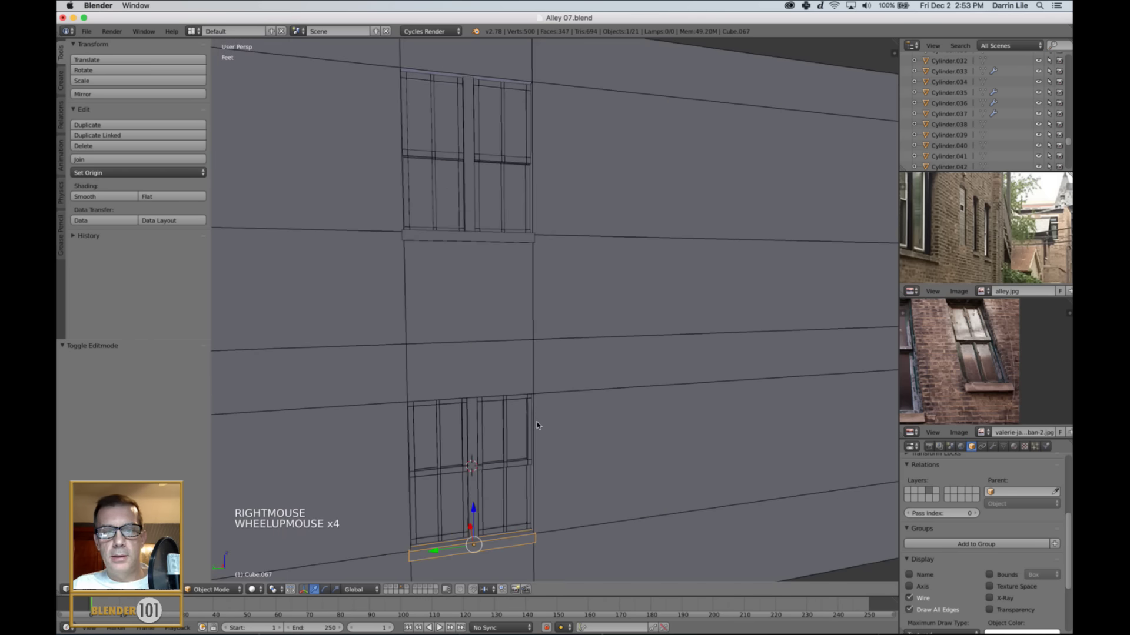
{"action": "right_click", "coordinate": [506, 457], "text": "shift"}
{"action": "right_click", "coordinate": [498, 474], "text": "shift"}
{"action": "right_click", "coordinate": [504, 479], "text": "shift"}
{"action": "right_click", "coordinate": [493, 489], "text": "shift"}
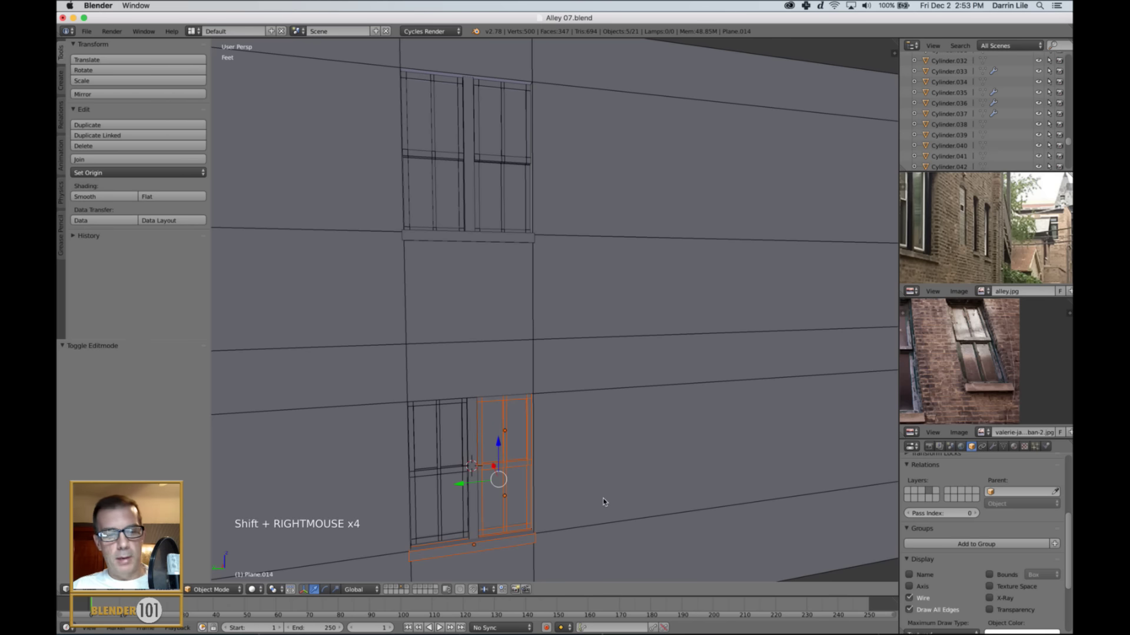
{"action": "key", "text": "a"}
{"action": "scroll", "coordinate": [603, 502], "scroll_direction": "down", "scroll_amount": 4}
{"action": "middle_click_drag", "start_coordinate": [692, 452], "coordinate": [651, 449], "text": "shift"}
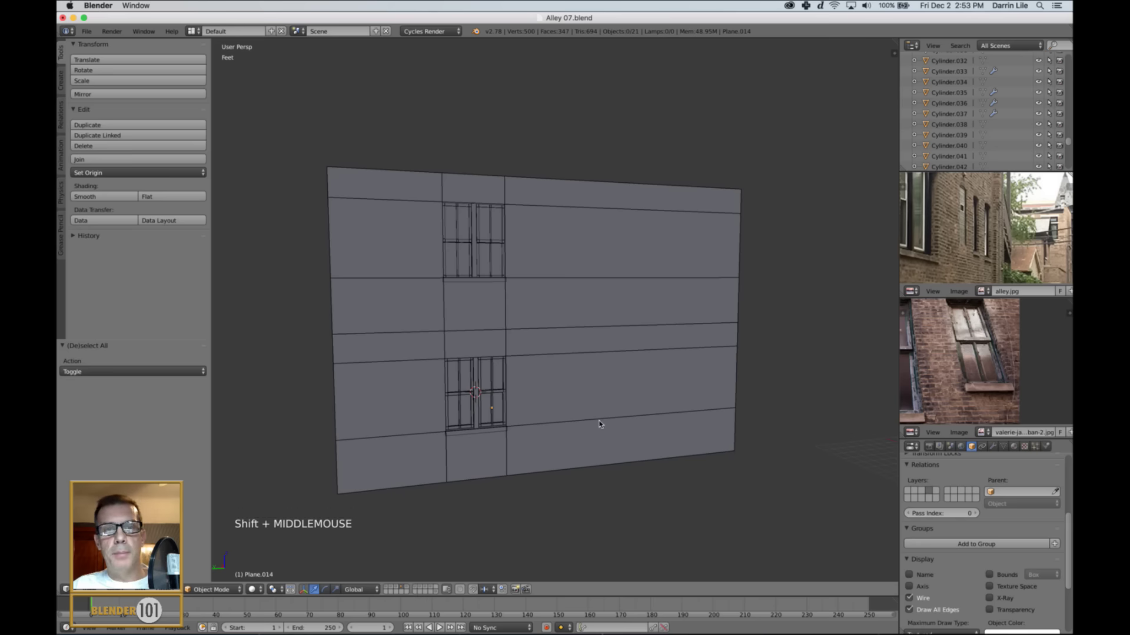
{"action": "middle_click_drag", "start_coordinate": [600, 424], "coordinate": [646, 419]}
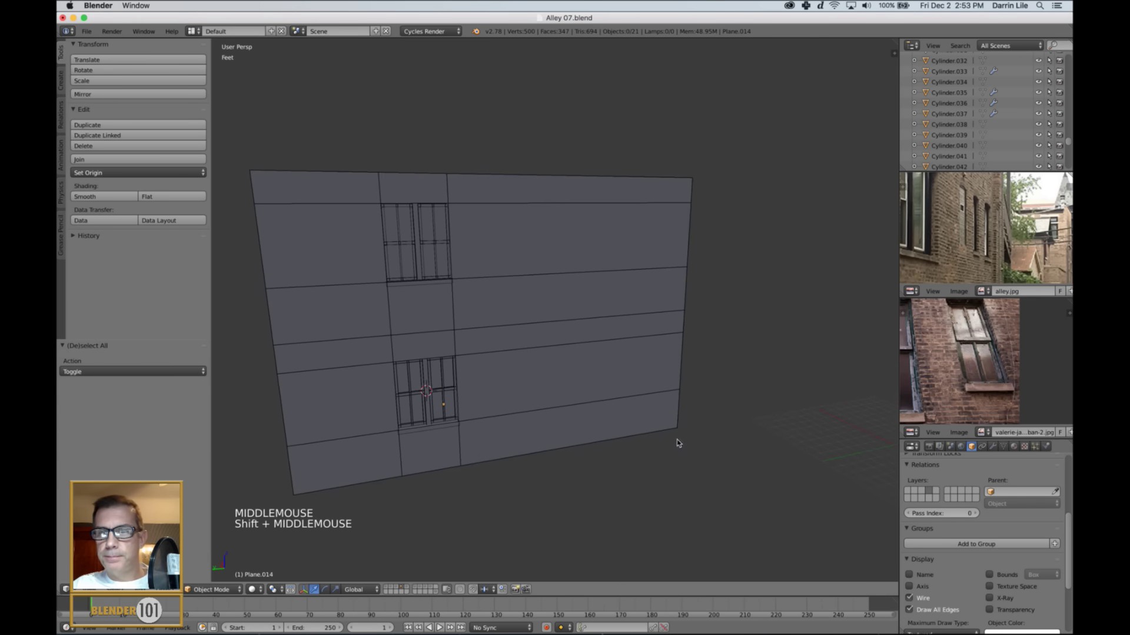
- Compare the wall's blank section with the row of narrow windows in the alley photo and the single window in the close-up photo
{"action": "middle_click_drag", "start_coordinate": [684, 454], "coordinate": [666, 438]}
{"action": "middle_click_drag", "start_coordinate": [1015, 370], "coordinate": [1021, 376]}
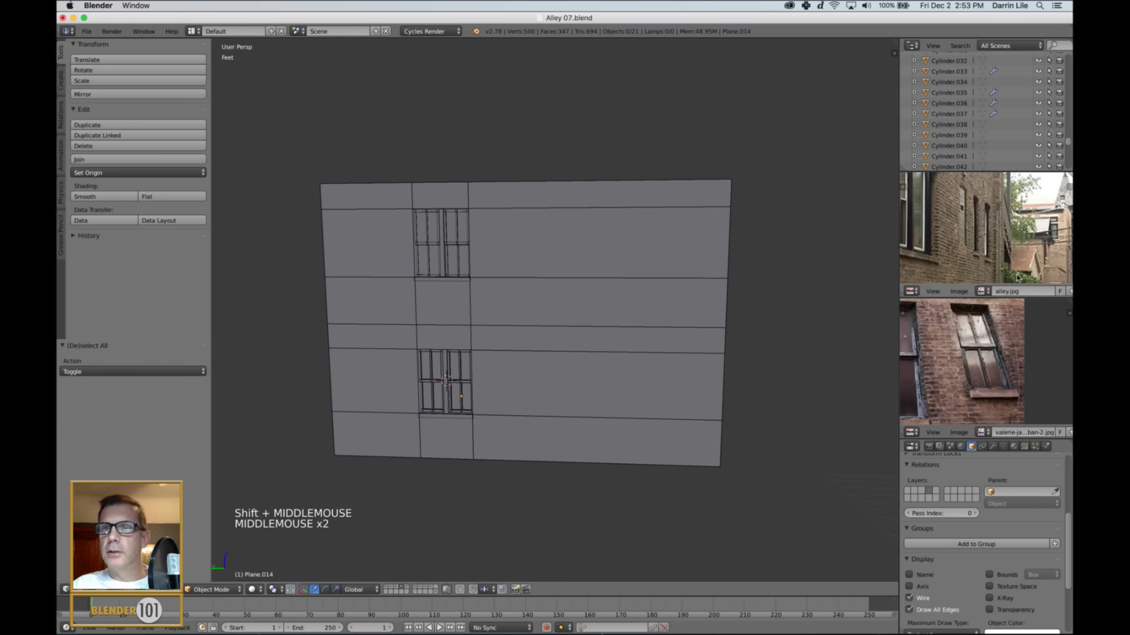
{"action": "scroll", "coordinate": [1013, 266], "scroll_direction": "up", "scroll_amount": 1}
{"action": "middle_click_drag", "start_coordinate": [1013, 266], "coordinate": [1006, 261]}
{"action": "scroll", "coordinate": [993, 333], "scroll_direction": "up", "scroll_amount": 3}
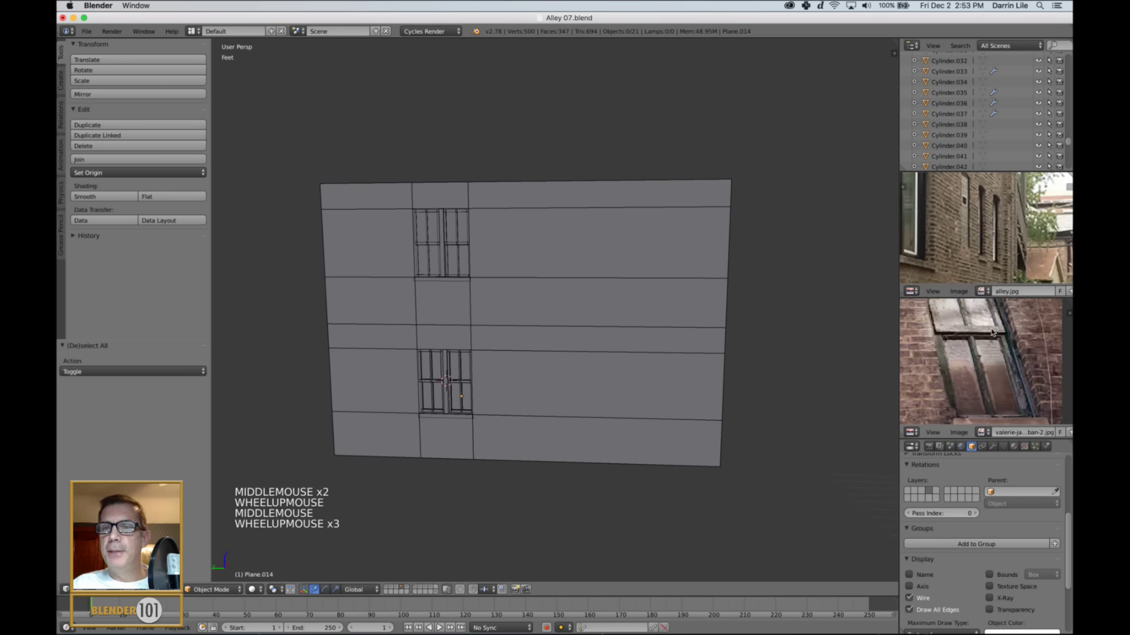
{"action": "scroll", "coordinate": [992, 333], "scroll_direction": "down", "scroll_amount": 4}
{"action": "scroll", "coordinate": [993, 333], "scroll_direction": "up", "scroll_amount": 2}
{"action": "middle_click_drag", "start_coordinate": [992, 333], "coordinate": [1010, 330]}
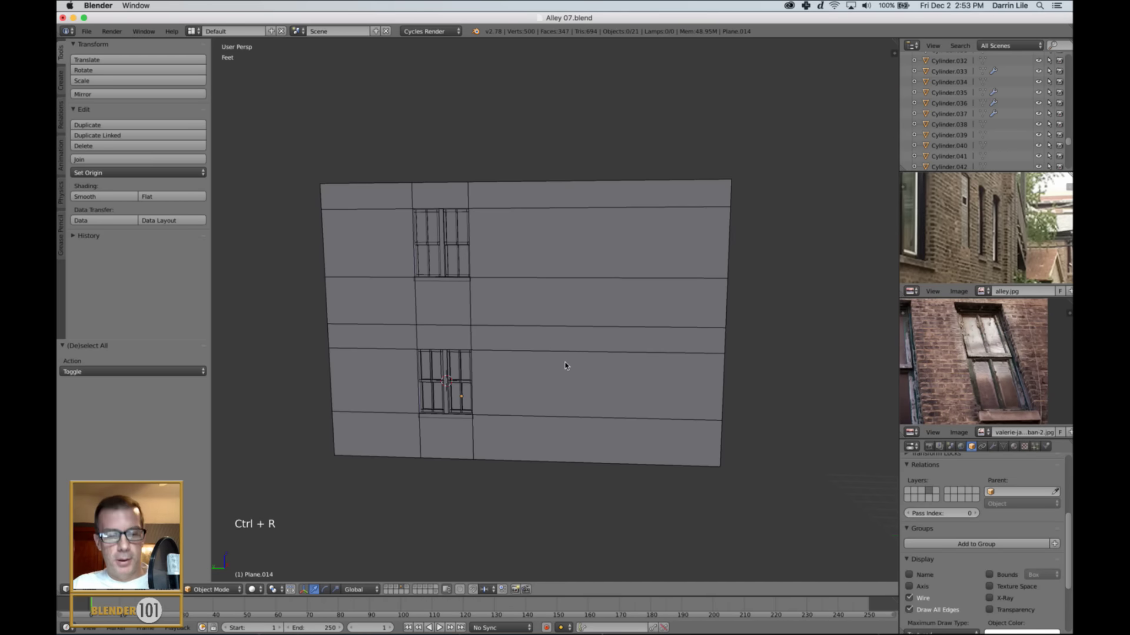
{"action": "key", "text": "Tab"}
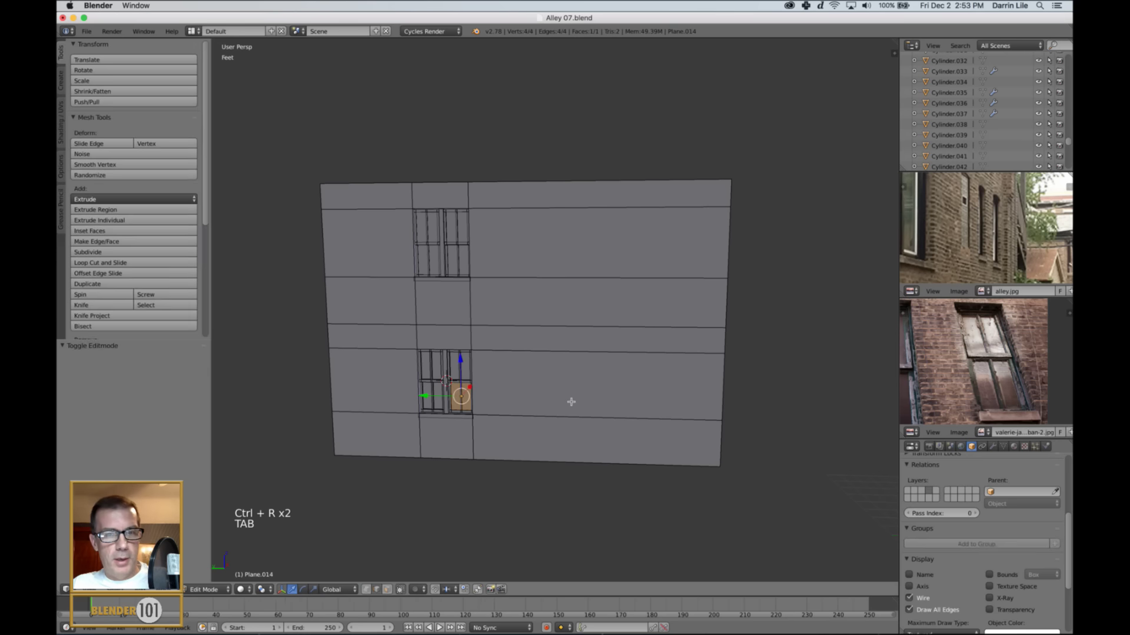
{"action": "key", "text": "a"}
{"action": "key", "text": "a"}
{"action": "right_click", "coordinate": [598, 359]}
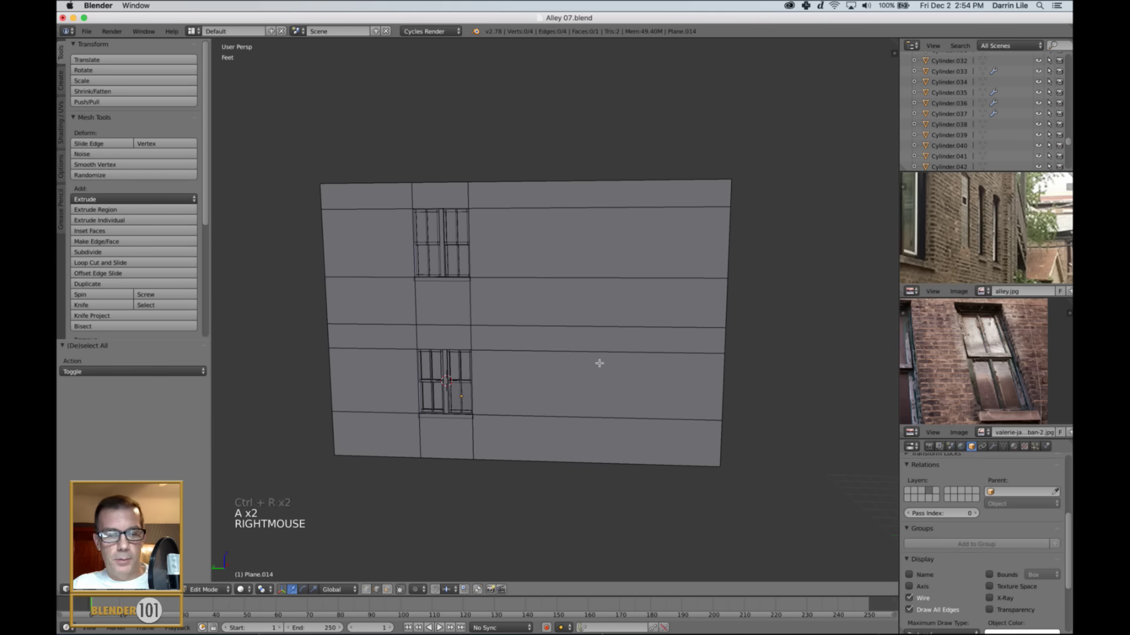
{"action": "left_click", "coordinate": [200, 590]}
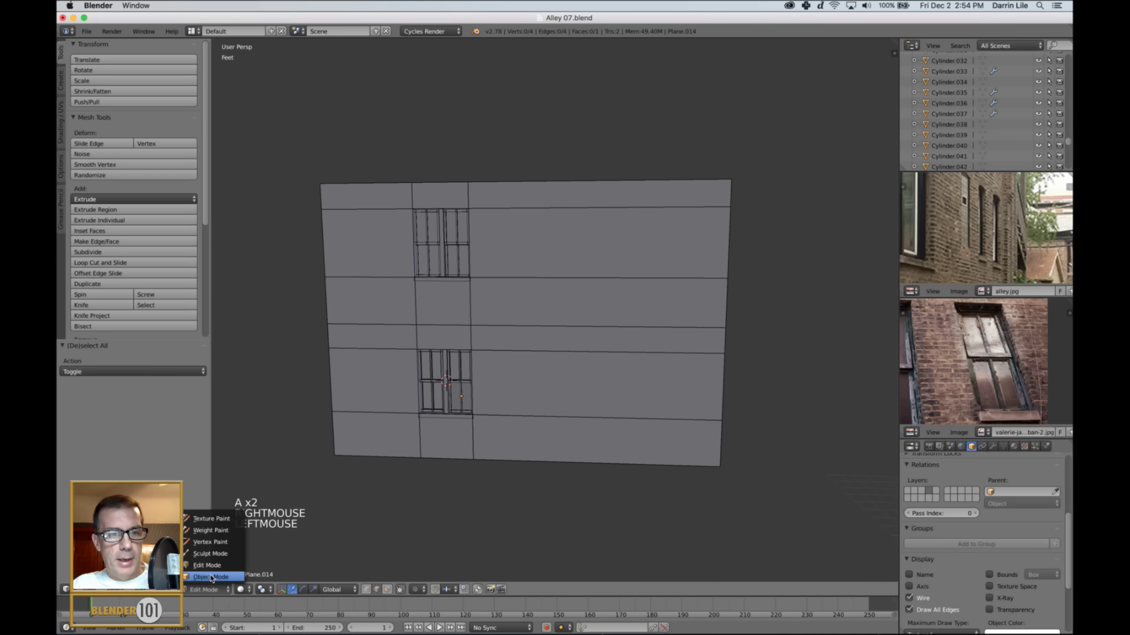
{"action": "left_click", "coordinate": [210, 577]}
- Add six evenly spaced vertical loop cuts to the wall mesh between the double windows and the wall's far end
{"action": "right_click", "coordinate": [626, 381]}
{"action": "key", "text": "Tab"}
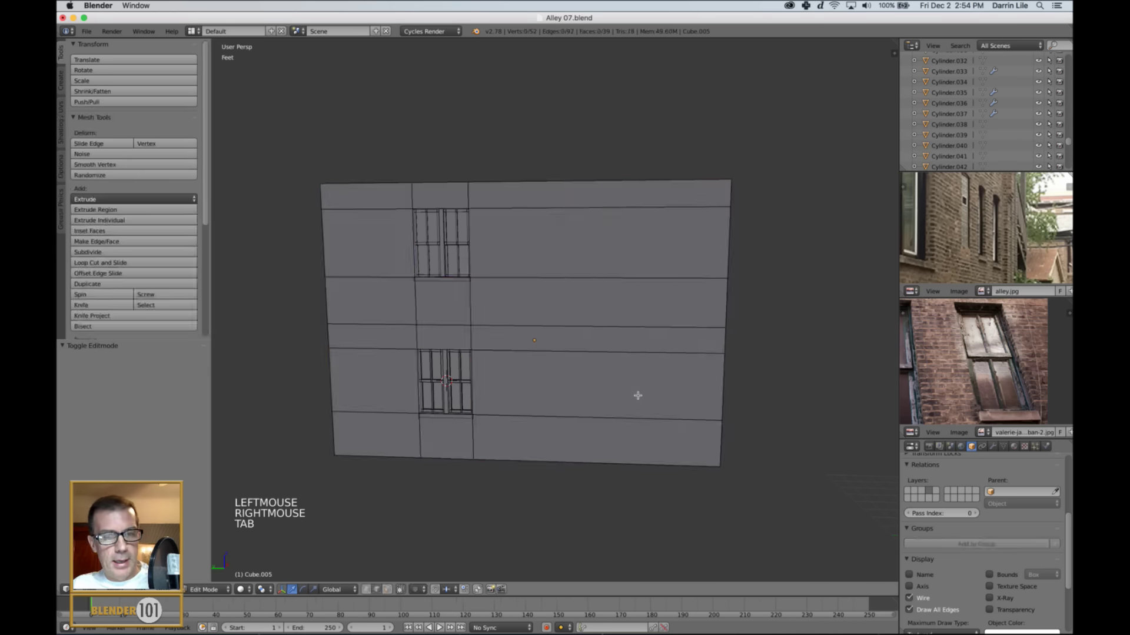
{"action": "key", "text": "ctrl+r"}
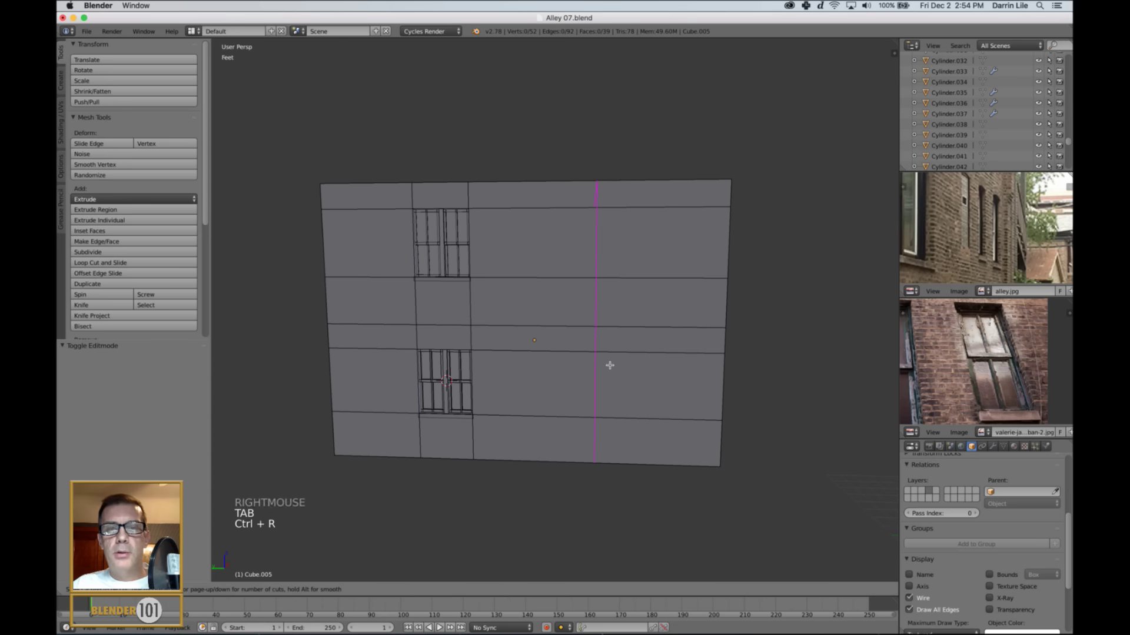
{"action": "scroll", "coordinate": [609, 365], "scroll_direction": "up", "scroll_amount": 3}
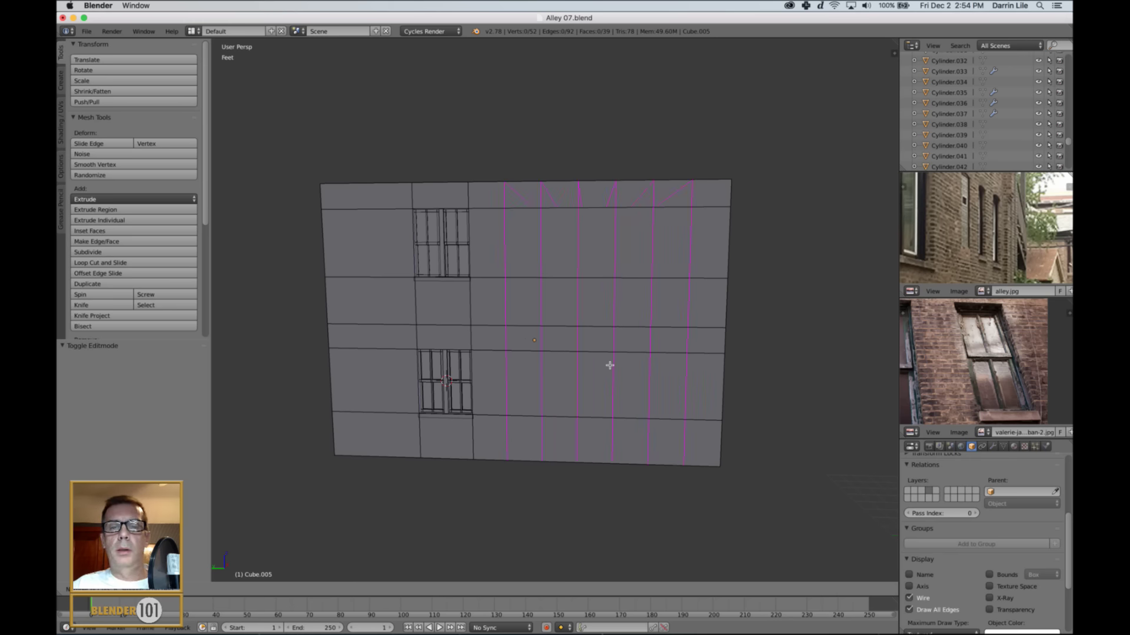
{"action": "left_click", "coordinate": [609, 365]}
{"action": "left_click", "coordinate": [610, 365]}
- Scale the six vertical edge loops along Y by 0.784 to bring them closer together
{"action": "middle_click_drag", "start_coordinate": [691, 437], "coordinate": [752, 451]}
{"action": "key", "text": "s"}
{"action": "key", "text": "s"}
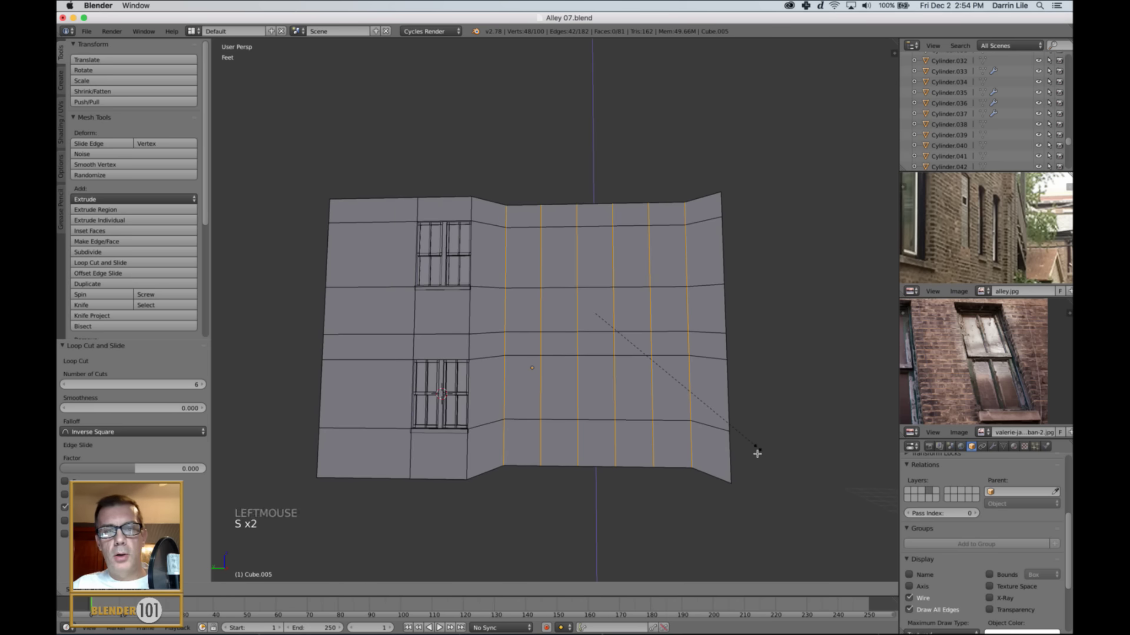
{"action": "right_click", "coordinate": [758, 454]}
{"action": "key", "text": "s"}
{"action": "key", "text": "y"}
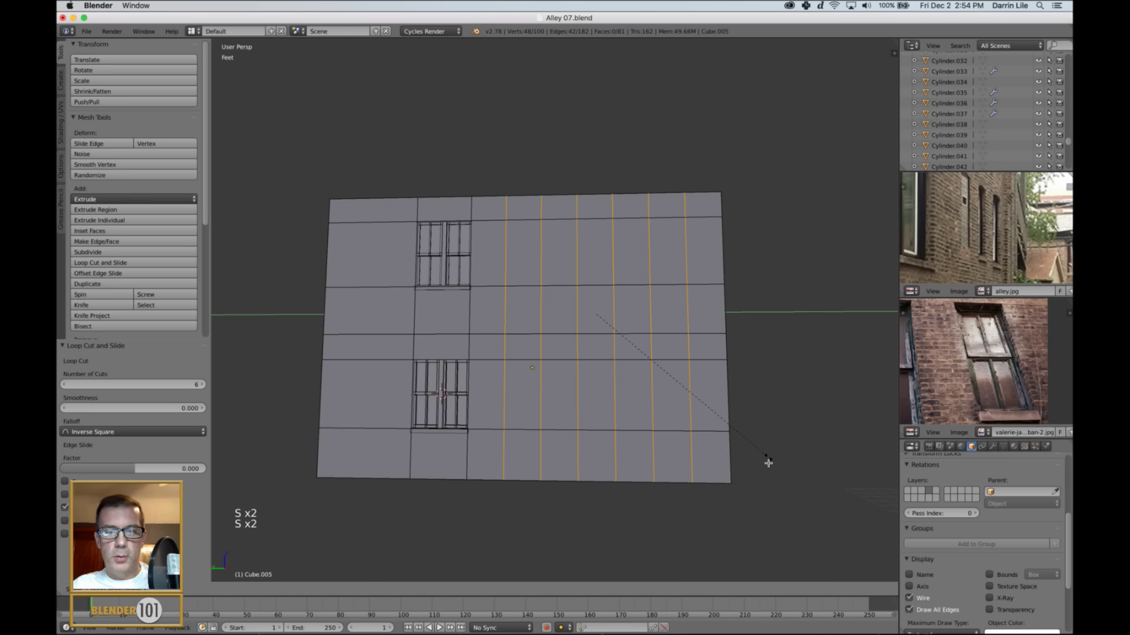
{"action": "left_click", "coordinate": [715, 447]}
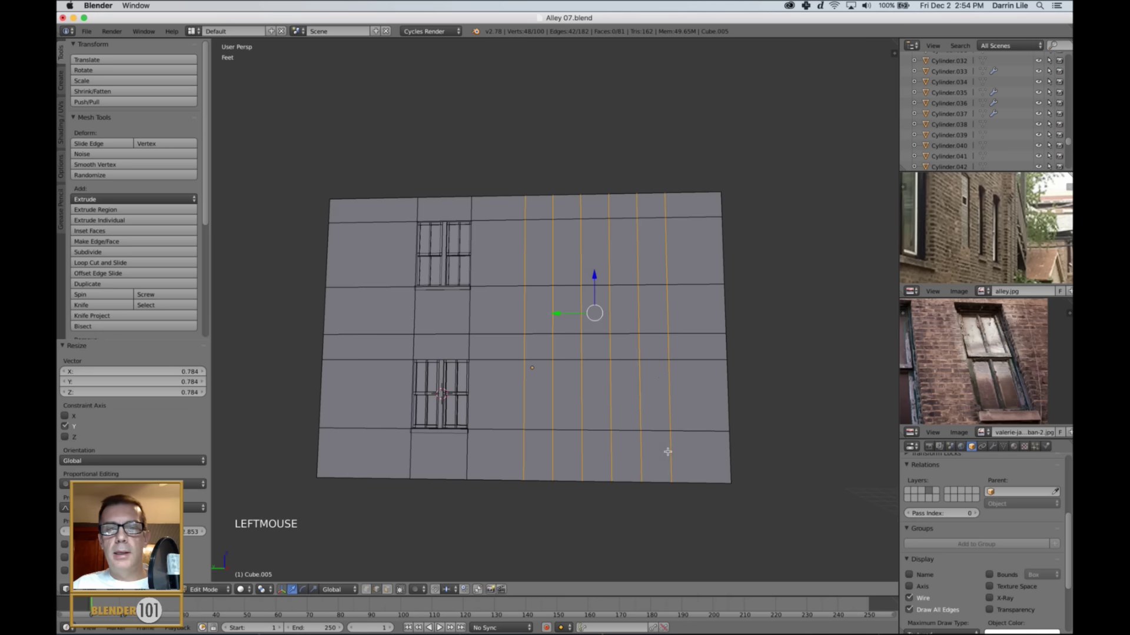
- Extrude six alternating narrow wall faces, three on each floor, inward about 8.664 inches to form window recesses
{"action": "middle_click_drag", "start_coordinate": [668, 451], "coordinate": [564, 428]}
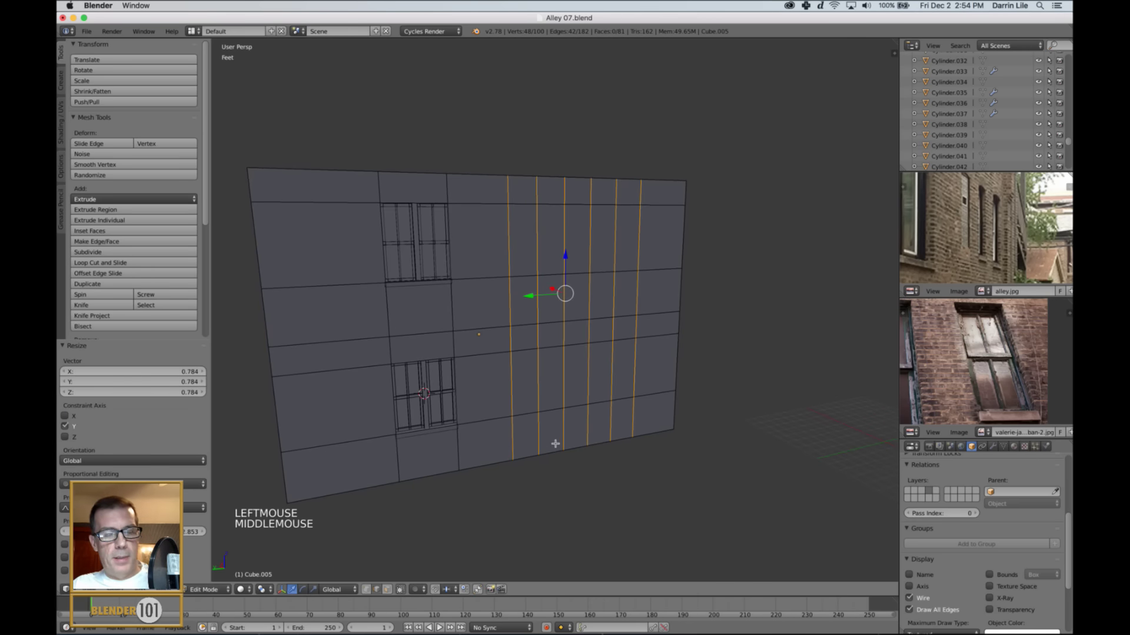
{"action": "key", "text": "Tab"}
{"action": "key", "text": "Tab"}
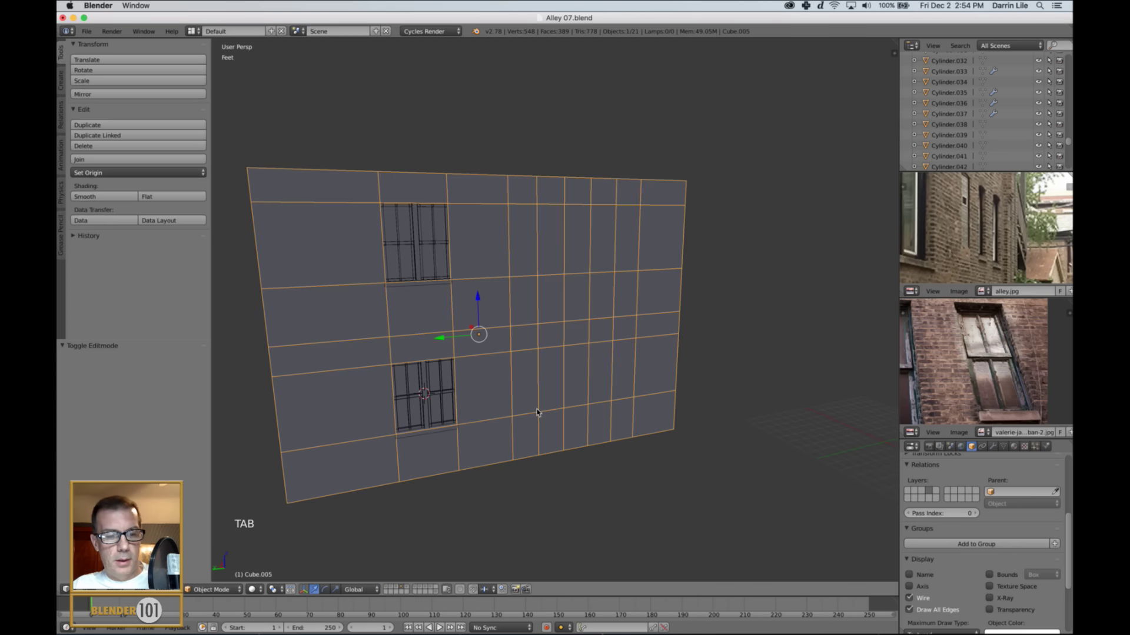
{"action": "key", "text": "ctrl+Tab"}
{"action": "left_click", "coordinate": [533, 412]}
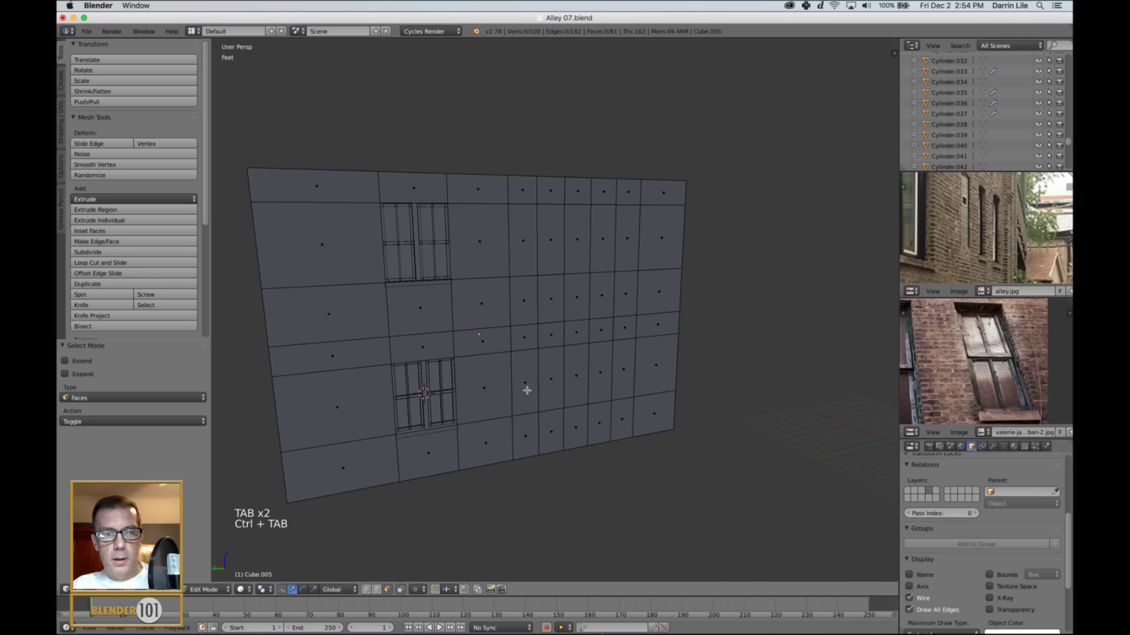
{"action": "right_click", "coordinate": [527, 391]}
{"action": "right_click", "coordinate": [577, 378], "text": "shift"}
{"action": "right_click", "coordinate": [624, 372], "text": "shift"}
{"action": "right_click", "coordinate": [626, 240], "text": "shift"}
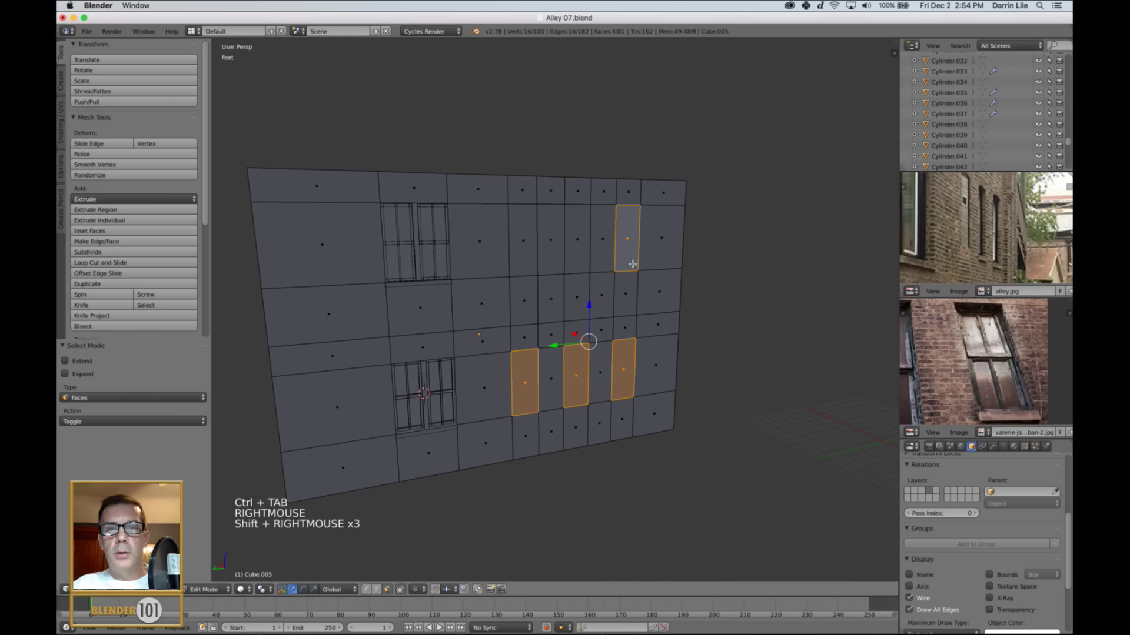
{"action": "right_click", "coordinate": [577, 269], "text": "shift"}
{"action": "right_click", "coordinate": [530, 265], "text": "shift"}
{"action": "scroll", "coordinate": [600, 396], "scroll_direction": "up", "scroll_amount": 1}
{"action": "middle_click_drag", "start_coordinate": [585, 423], "coordinate": [582, 437]}
{"action": "key", "text": "e"}
{"action": "key", "text": "e"}
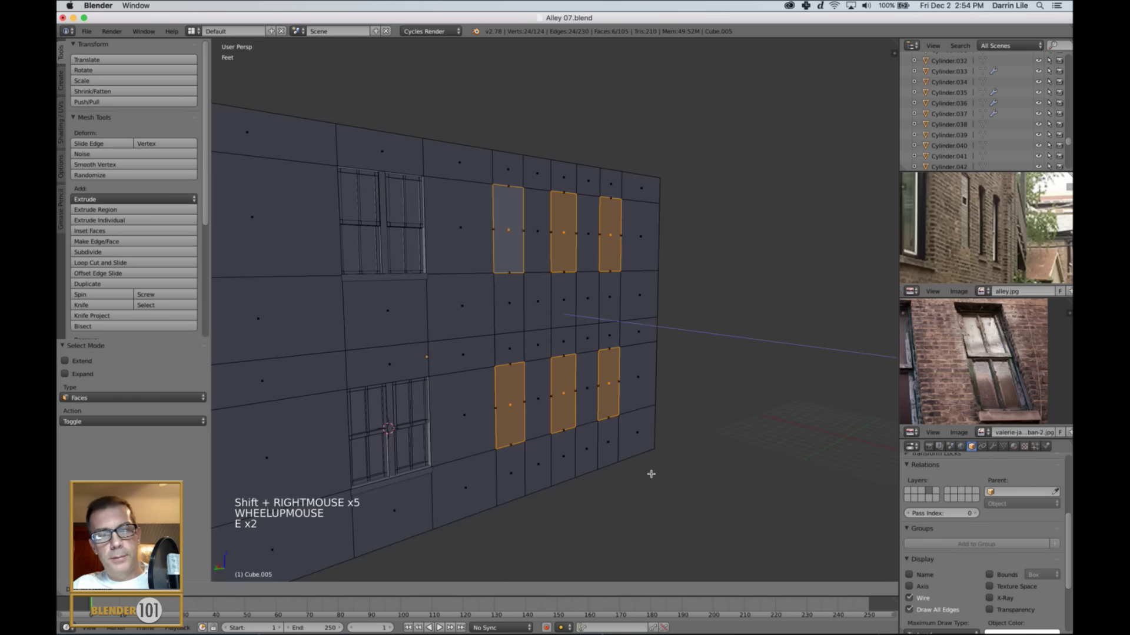
{"action": "left_click", "coordinate": [644, 476]}
{"action": "scroll", "coordinate": [644, 475], "scroll_direction": "down", "scroll_amount": 1}
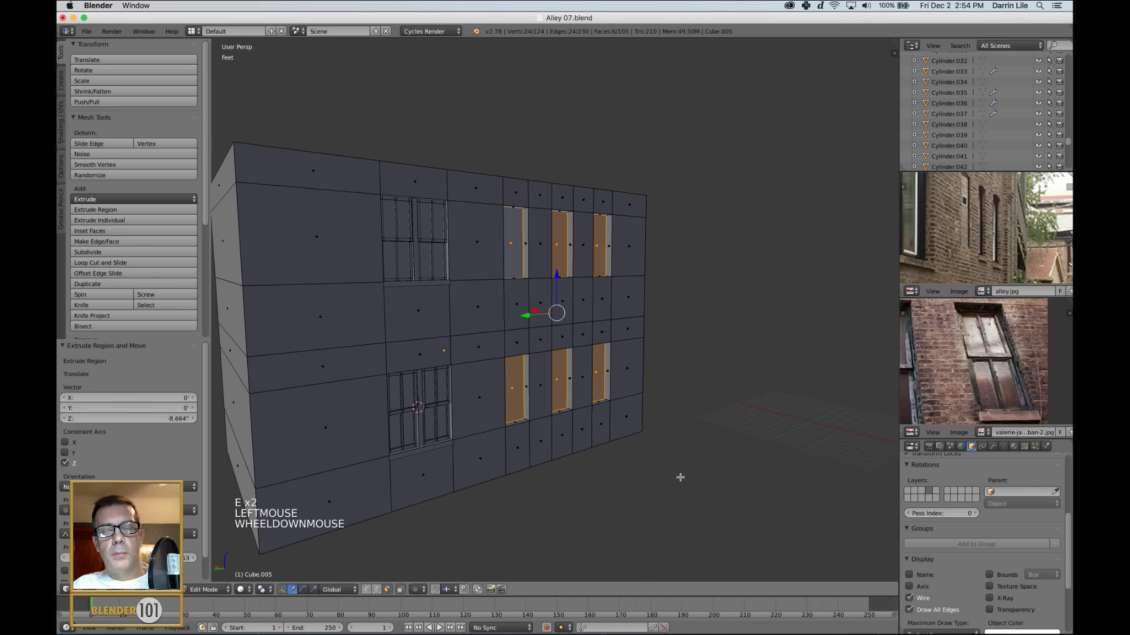
- Delete the six recessed faces to open up the window holes and leave mesh editing
{"action": "middle_click_drag", "start_coordinate": [678, 475], "coordinate": [660, 476]}
{"action": "key", "text": "x"}
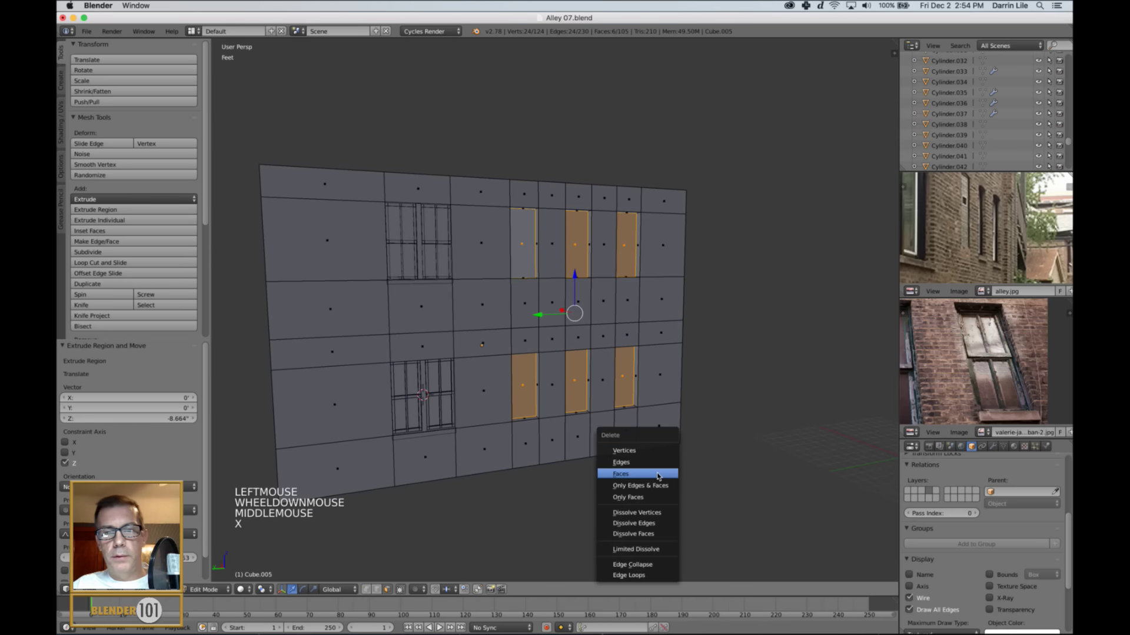
{"action": "left_click", "coordinate": [658, 474]}
{"action": "scroll", "coordinate": [624, 468], "scroll_direction": "up", "scroll_amount": 2}
{"action": "key", "text": "Tab"}
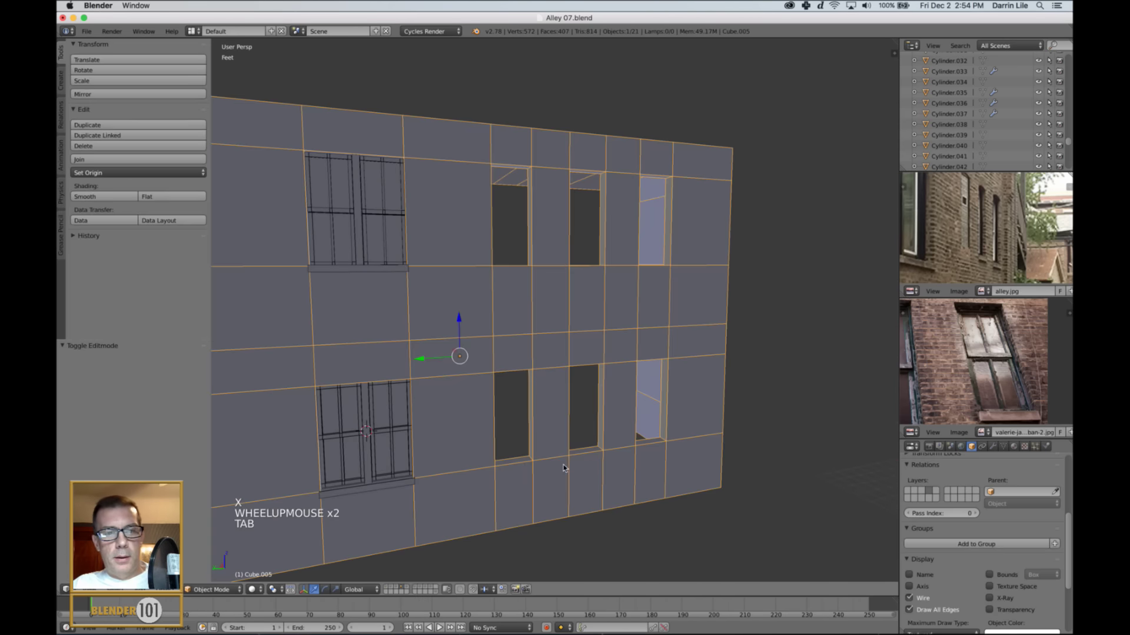
- Duplicate all four parts of the lower double window's right half and move the copy -6.42 feet along Y into the first narrow opening
{"action": "mouse_move", "coordinate": [563, 467]}
{"action": "middle_mouse_down"}
{"action": "mouse_move", "coordinate": [522, 465]}
{"action": "mouse_move", "coordinate": [570, 463]}
{"action": "middle_mouse_up"}
{"action": "scroll", "coordinate": [564, 462], "scroll_direction": "up", "scroll_amount": 2}
{"action": "middle_click_drag", "start_coordinate": [455, 461], "coordinate": [618, 348], "text": "shift"}
{"action": "scroll", "coordinate": [580, 332], "scroll_direction": "up", "scroll_amount": 3}
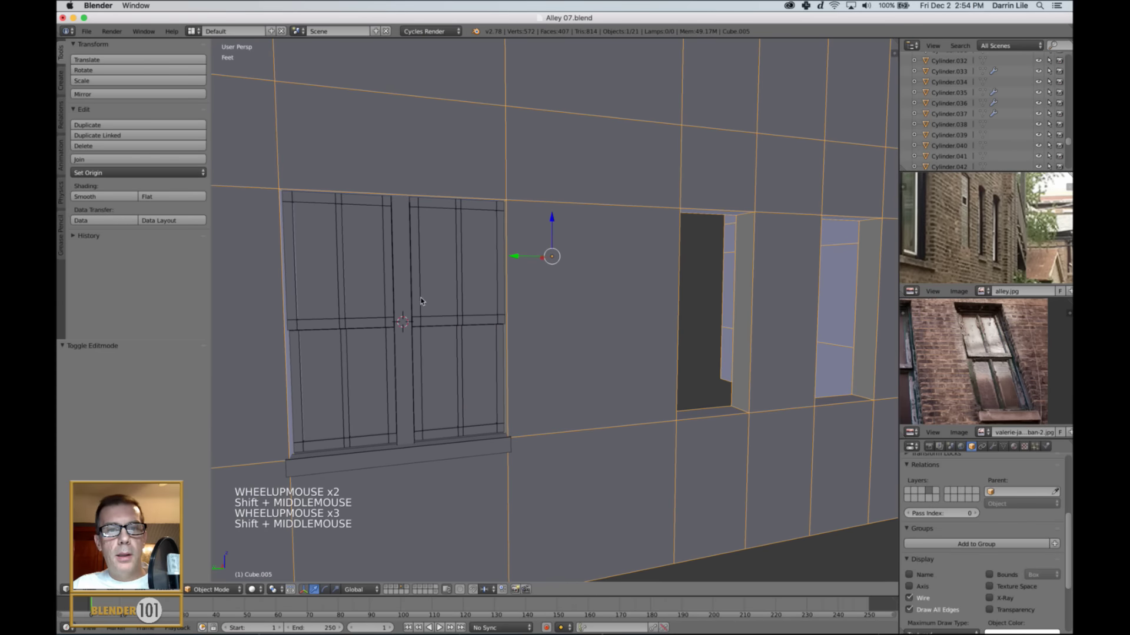
{"action": "right_click", "coordinate": [433, 302]}
{"action": "right_click", "coordinate": [447, 351], "text": "shift"}
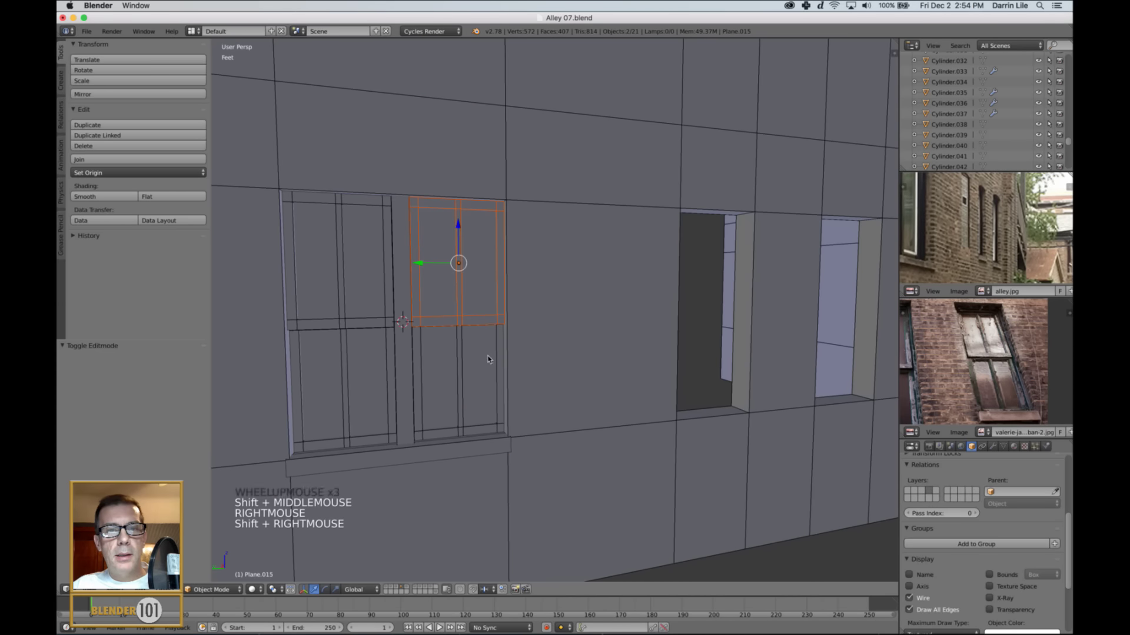
{"action": "right_click", "coordinate": [487, 360], "text": "shift"}
{"action": "right_click", "coordinate": [447, 380], "text": "shift"}
{"action": "scroll", "coordinate": [526, 394], "scroll_direction": "down", "scroll_amount": 3}
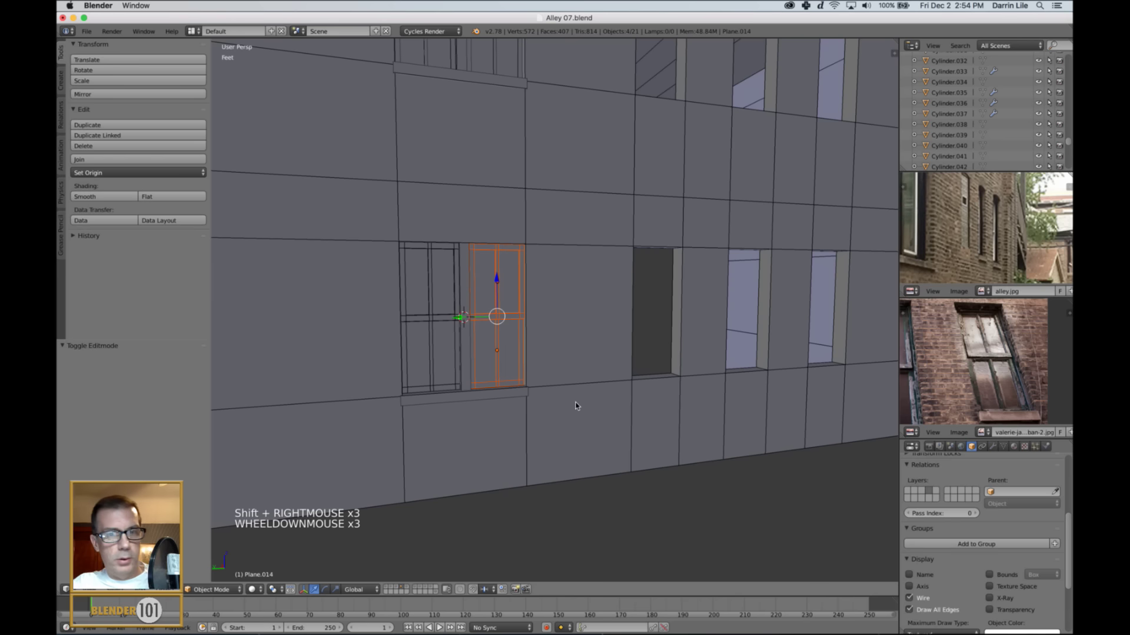
{"action": "key", "text": "ctrl+KP_3"}
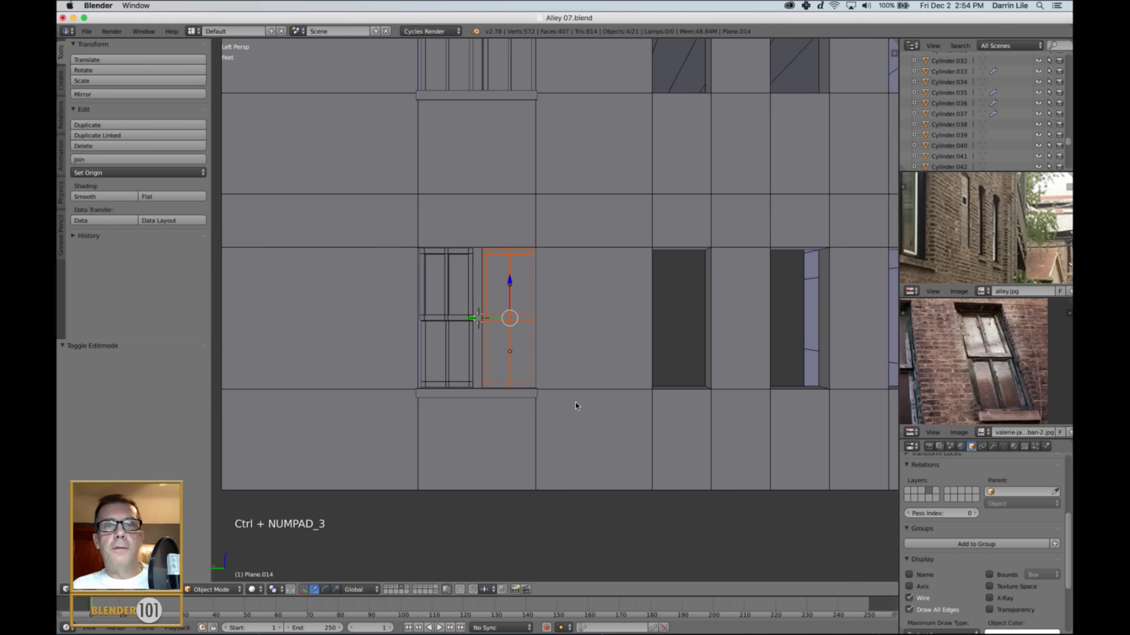
{"action": "key", "text": "KP_5"}
{"action": "key", "text": "z"}
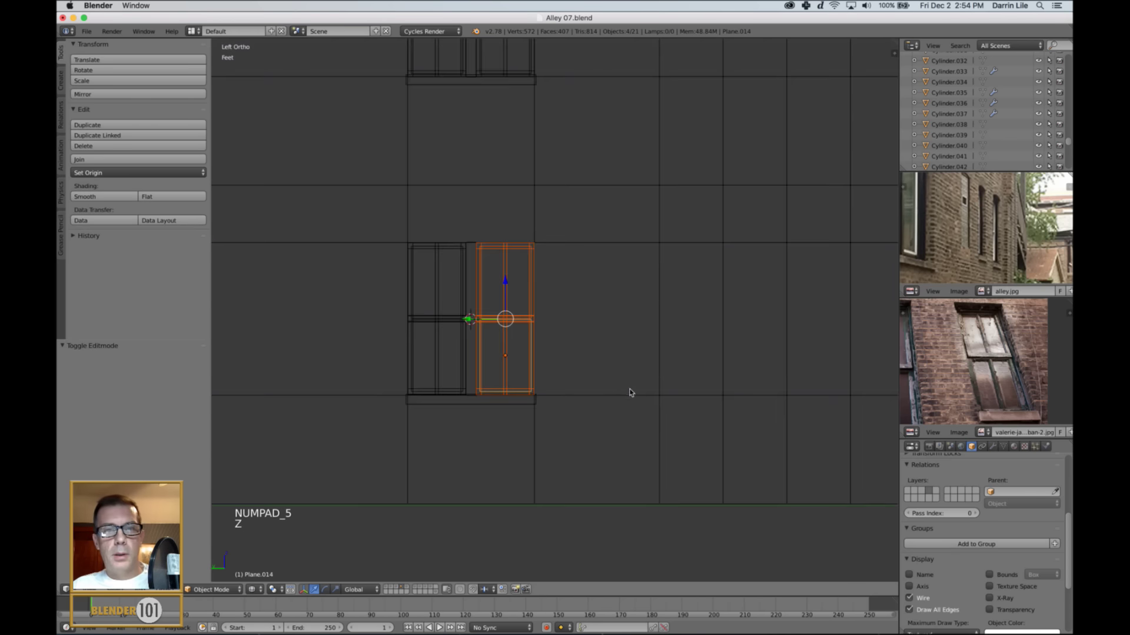
{"action": "scroll", "coordinate": [630, 394], "scroll_direction": "down", "scroll_amount": 3}
{"action": "middle_click_drag", "start_coordinate": [630, 394], "coordinate": [651, 366], "text": "shift"}
{"action": "scroll", "coordinate": [579, 369], "scroll_direction": "up", "scroll_amount": 4}
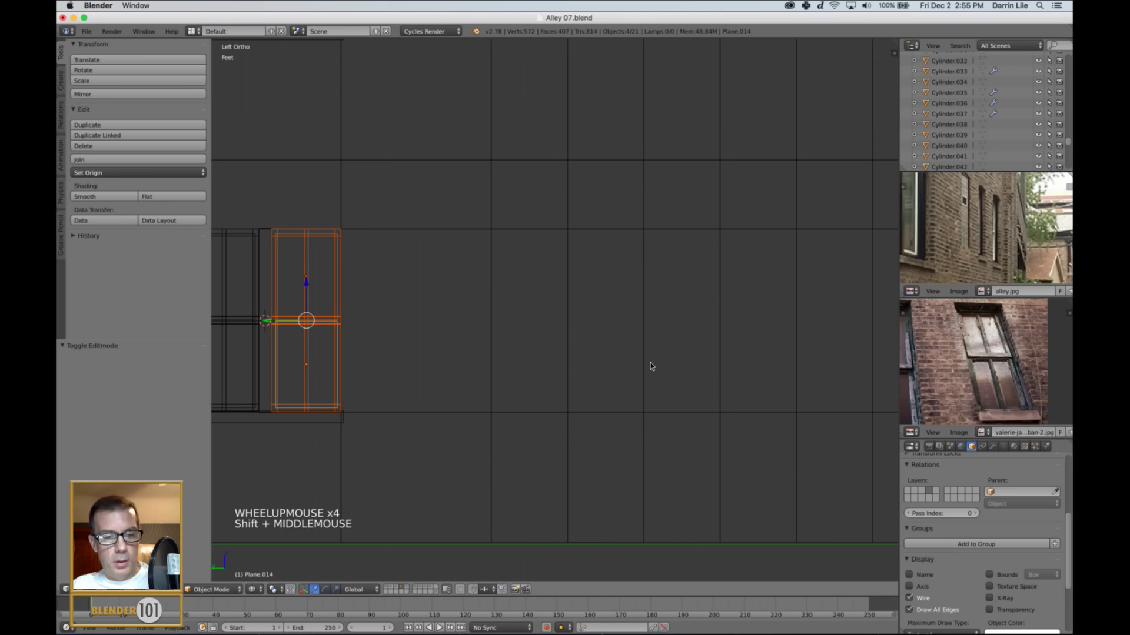
{"action": "key", "text": "shift+d"}
{"action": "key", "text": "y"}
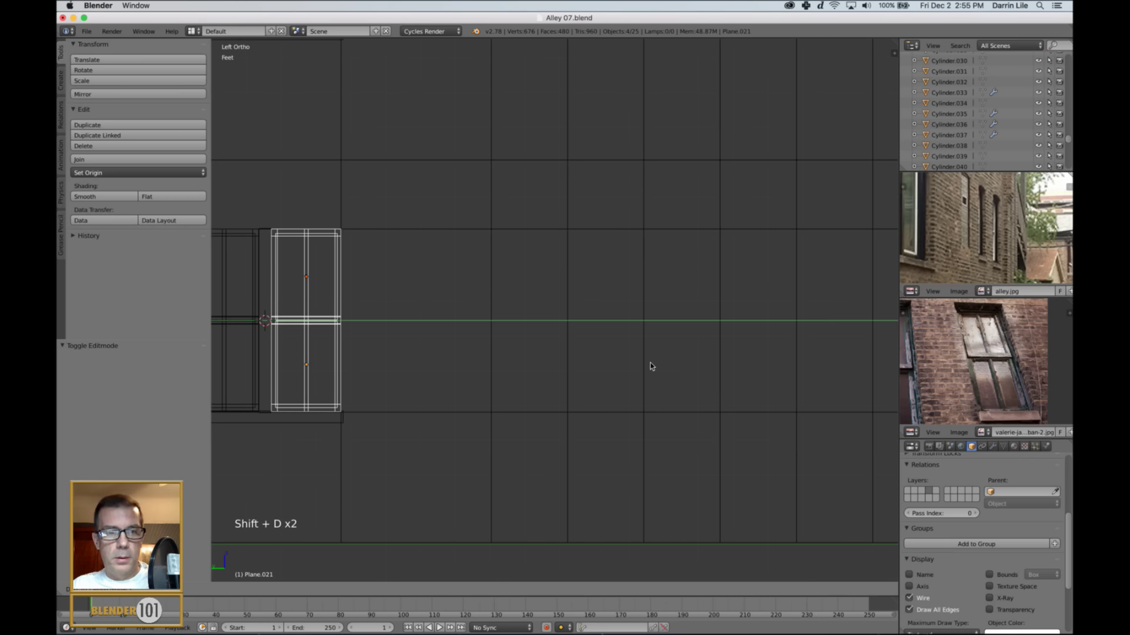
{"action": "left_click", "coordinate": [865, 403]}
- Nudge the copied window down about 88.257 thou along Z and scale it 1.085 along Y to fill the opening's width
{"action": "scroll", "coordinate": [795, 407], "scroll_direction": "up", "scroll_amount": 4}
{"action": "middle_click_drag", "start_coordinate": [734, 411], "coordinate": [710, 401], "text": "shift"}
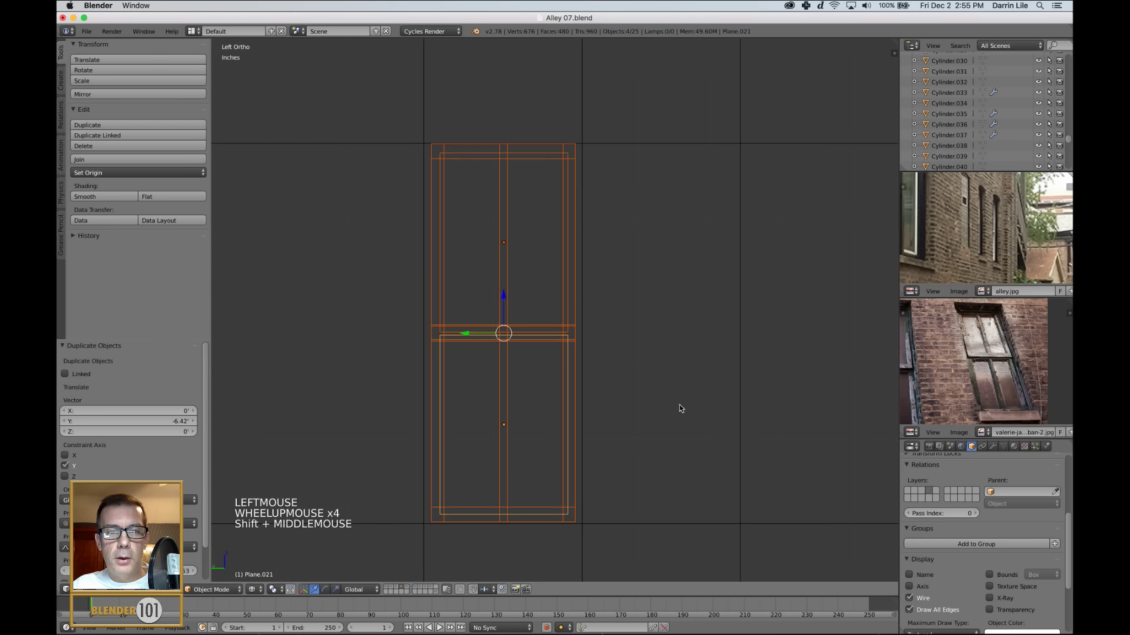
{"action": "left_click_drag", "start_coordinate": [502, 294], "coordinate": [501, 295]}
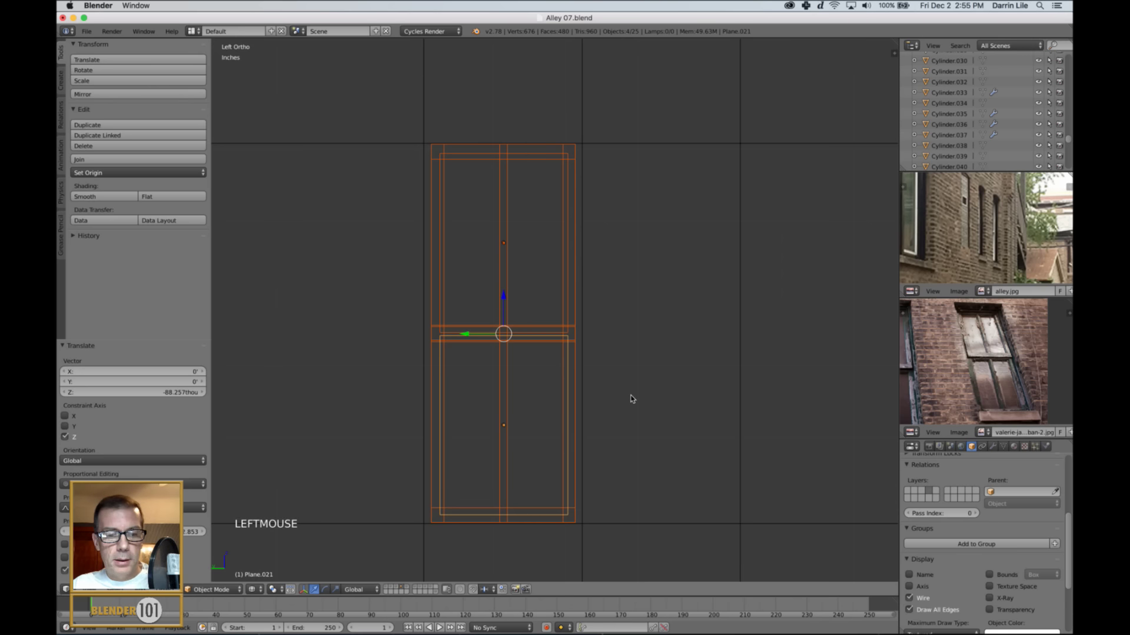
{"action": "key", "text": "s"}
{"action": "key", "text": "s"}
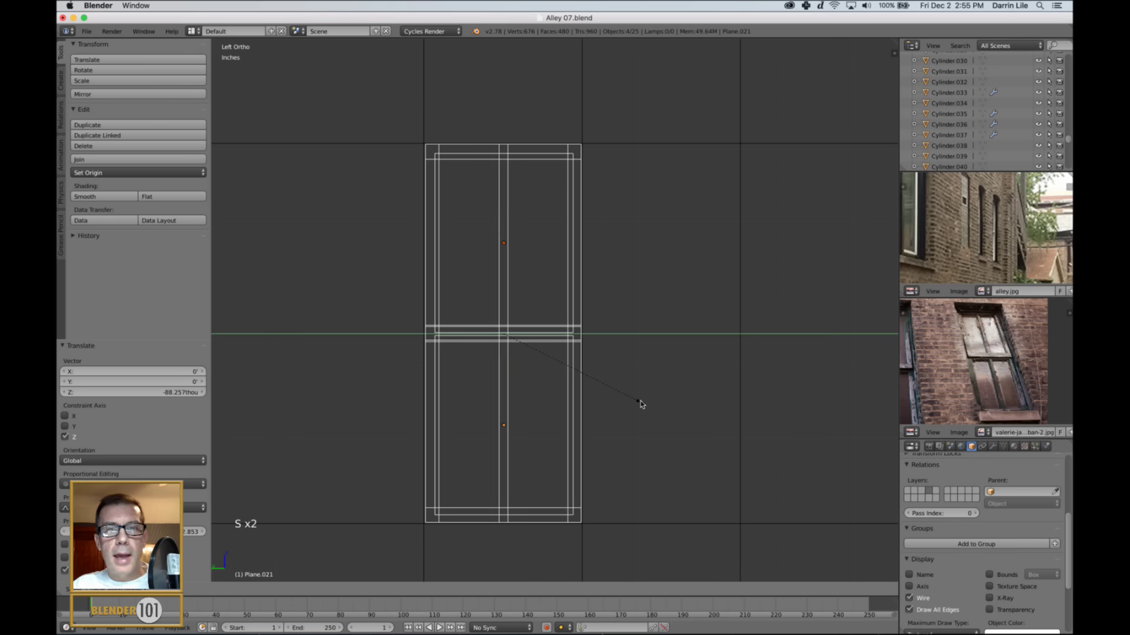
{"action": "left_click", "coordinate": [641, 401]}
- Duplicate the fitted narrow window and move the copy -4.374 feet along Y into the second lower opening
{"action": "scroll", "coordinate": [647, 406], "scroll_direction": "down", "scroll_amount": 5}
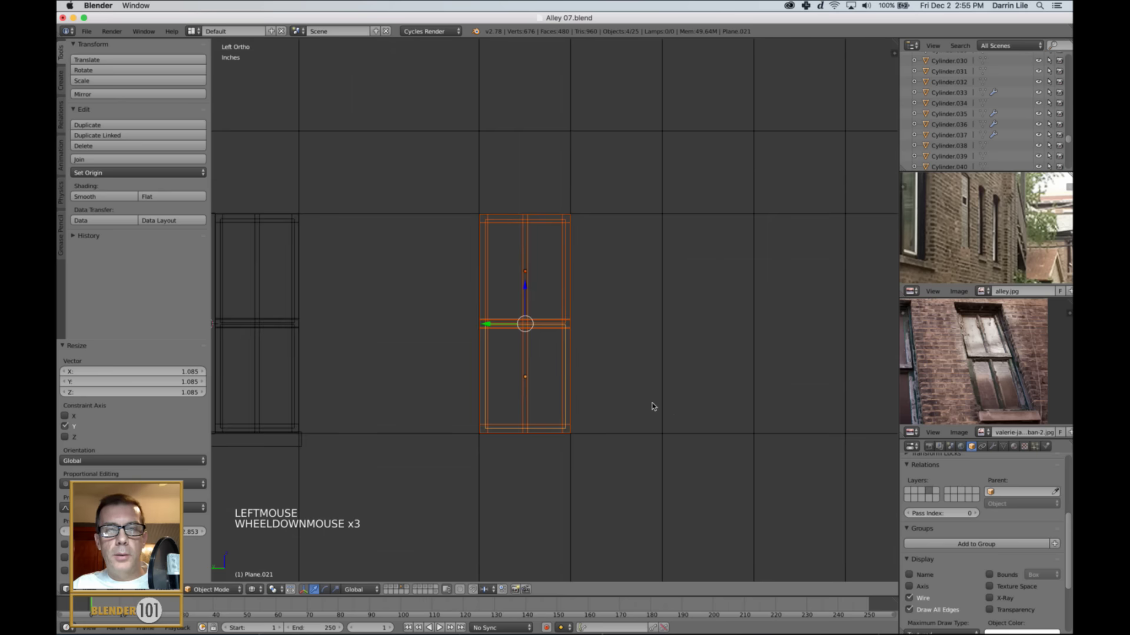
{"action": "middle_click_drag", "start_coordinate": [679, 411], "coordinate": [652, 410], "text": "shift"}
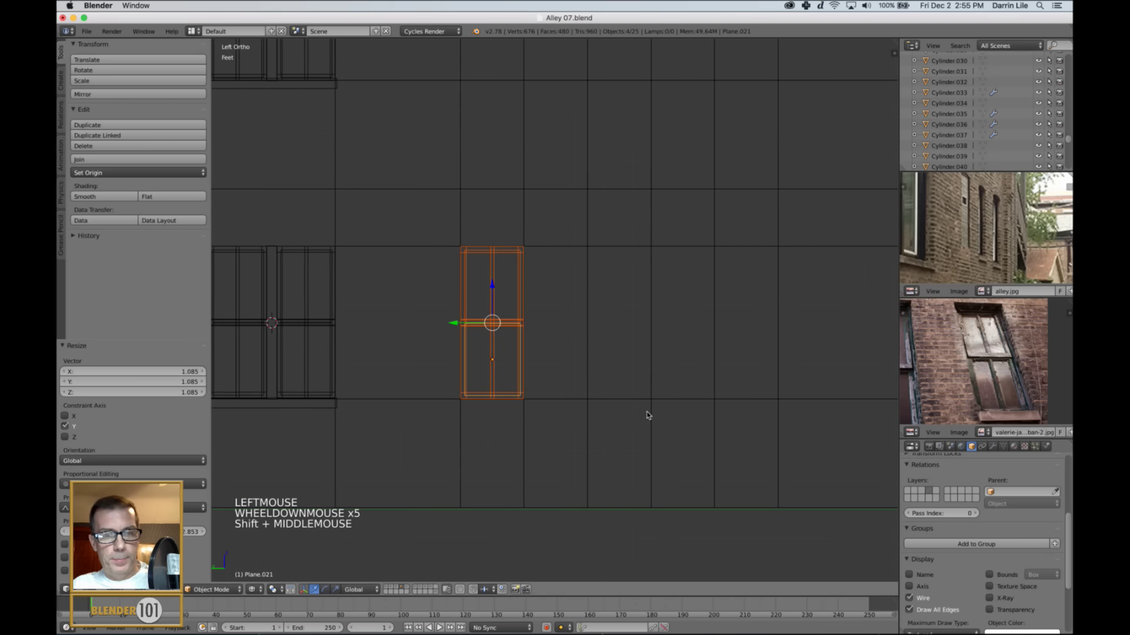
{"action": "key", "text": "shift+d"}
{"action": "key", "text": "shift+d"}
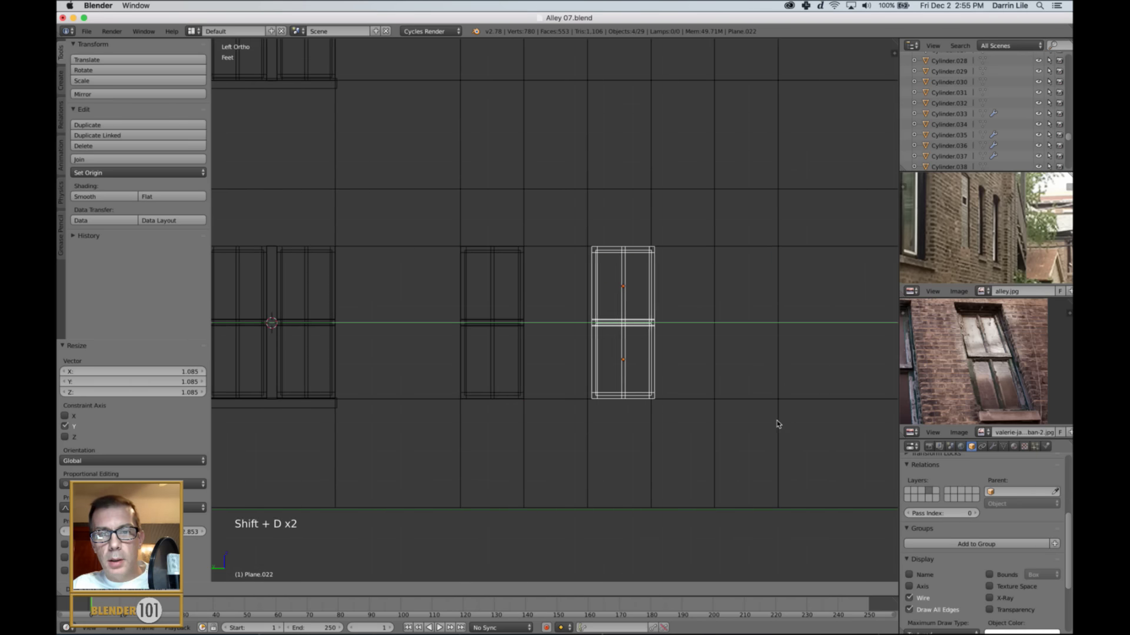
{"action": "left_click", "coordinate": [773, 425]}
- Duplicate the second narrow window and move the copy -4.429 feet along Y into the third lower opening
{"action": "key", "text": "shift+d"}
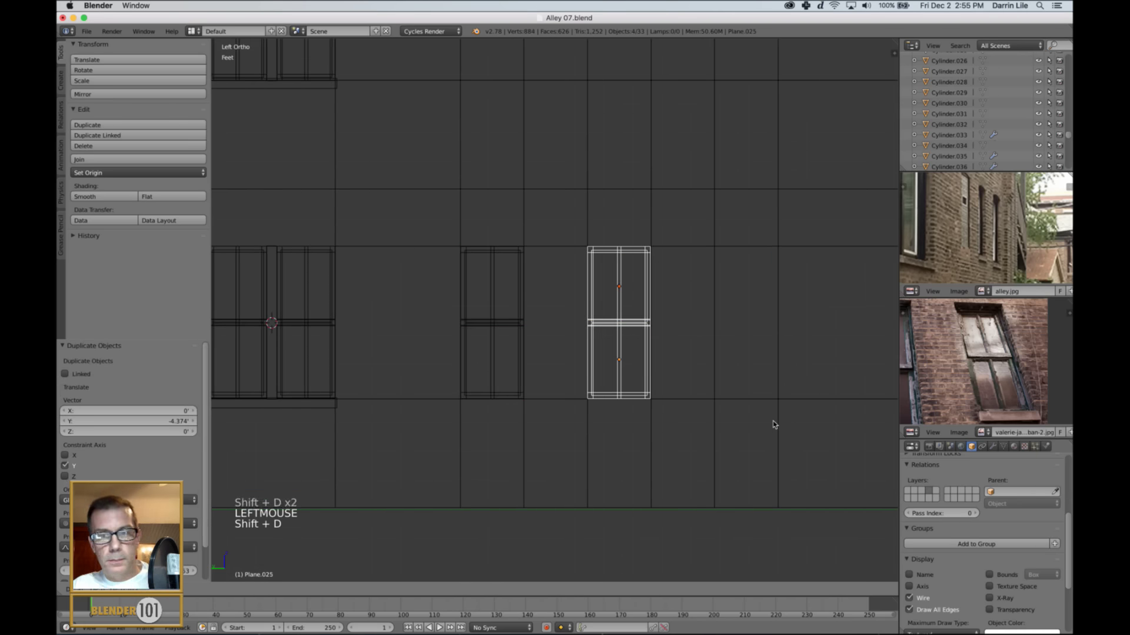
{"action": "key", "text": "y"}
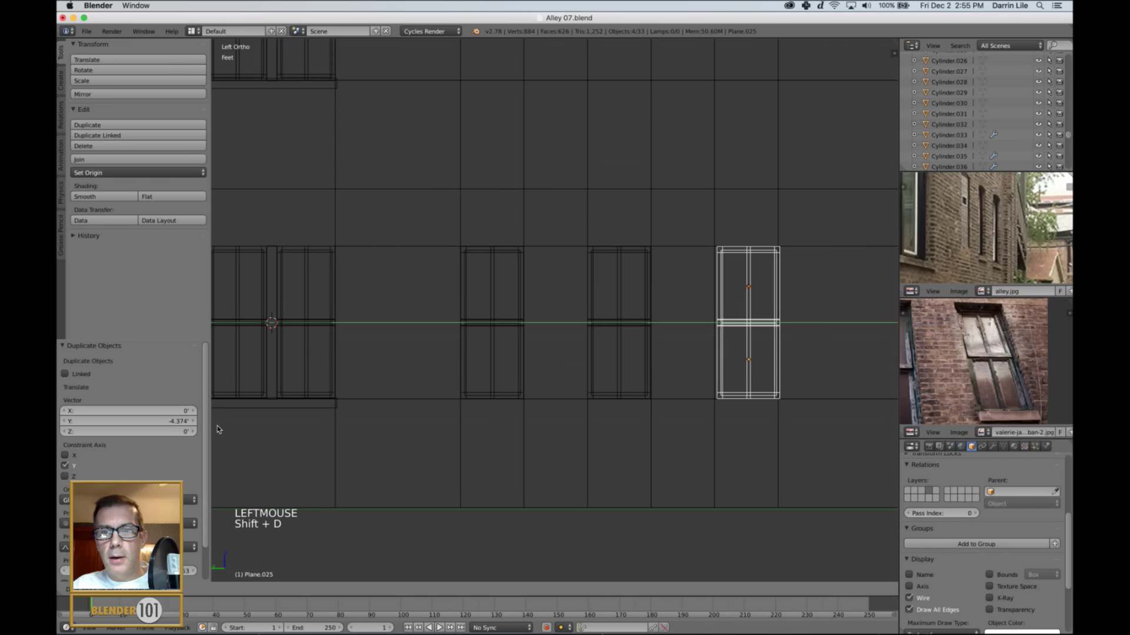
{"action": "left_click", "coordinate": [217, 426]}
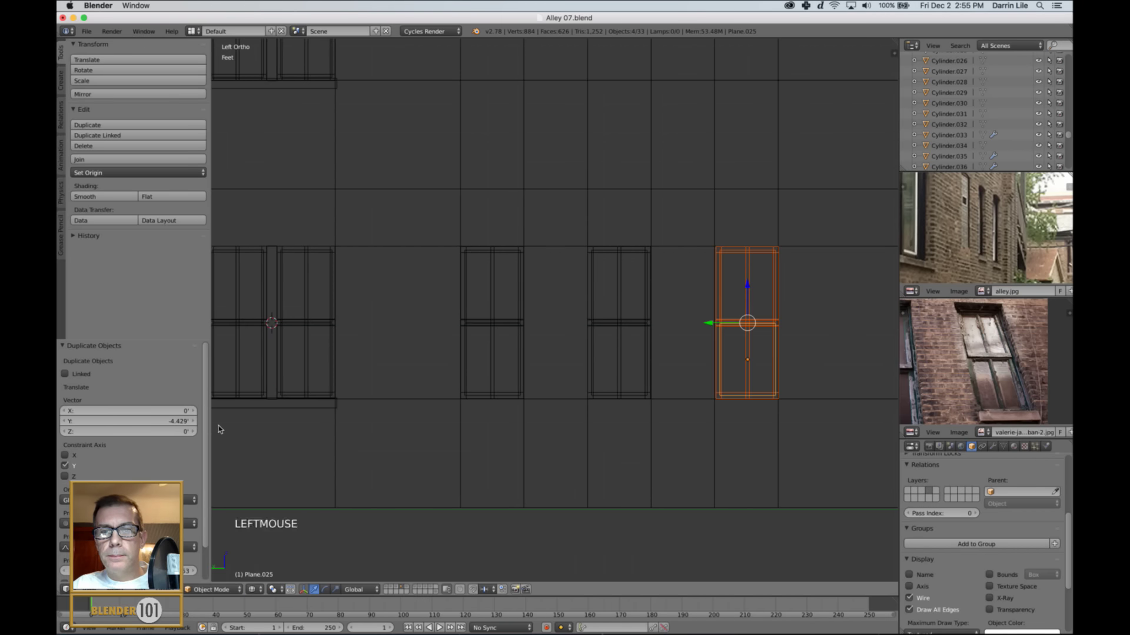
{"action": "middle_click_drag", "start_coordinate": [217, 425], "coordinate": [220, 428], "text": "shift"}
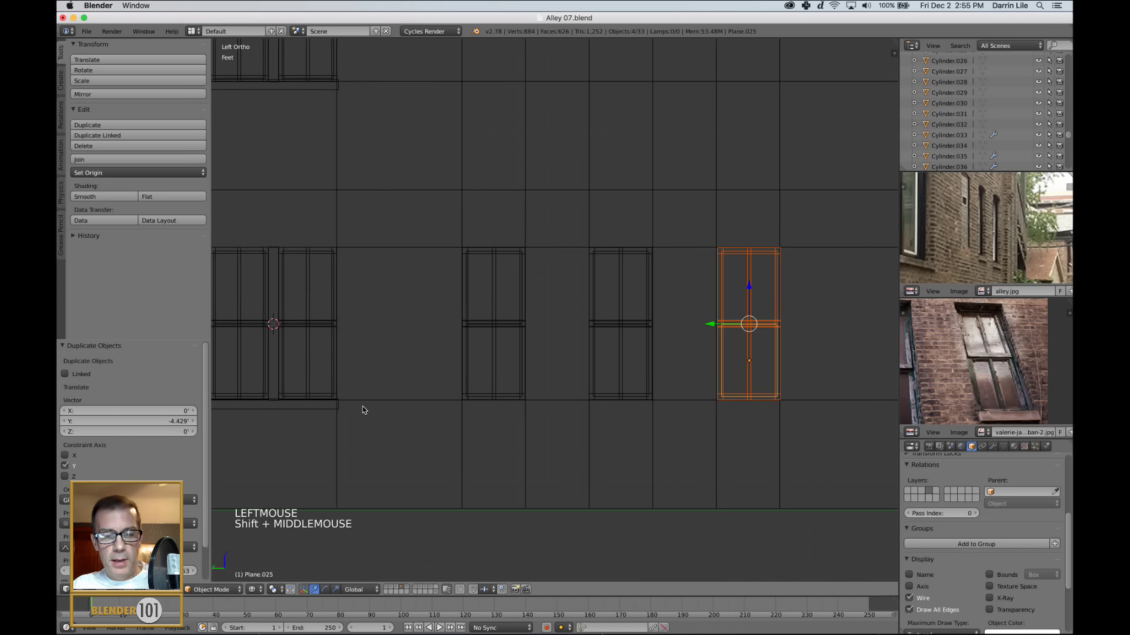
- Select all three lower narrow windows and duplicate them straight up along Z into the upper floor's narrow openings
{"action": "key", "text": "b"}
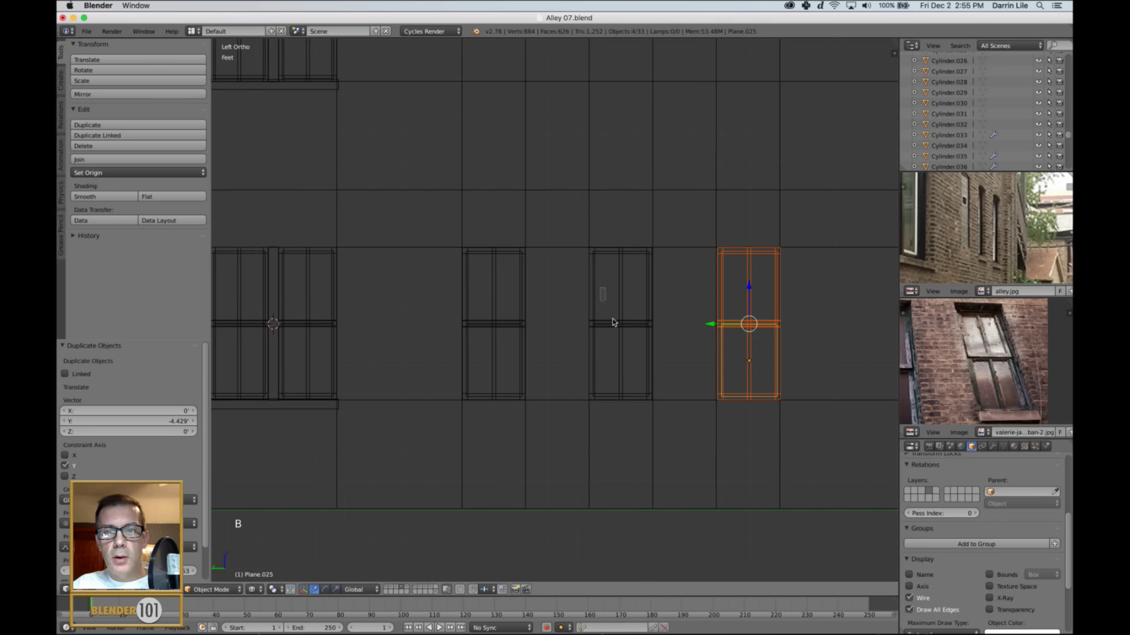
{"action": "left_click_drag", "start_coordinate": [612, 322], "coordinate": [633, 354]}
{"action": "key", "text": "b"}
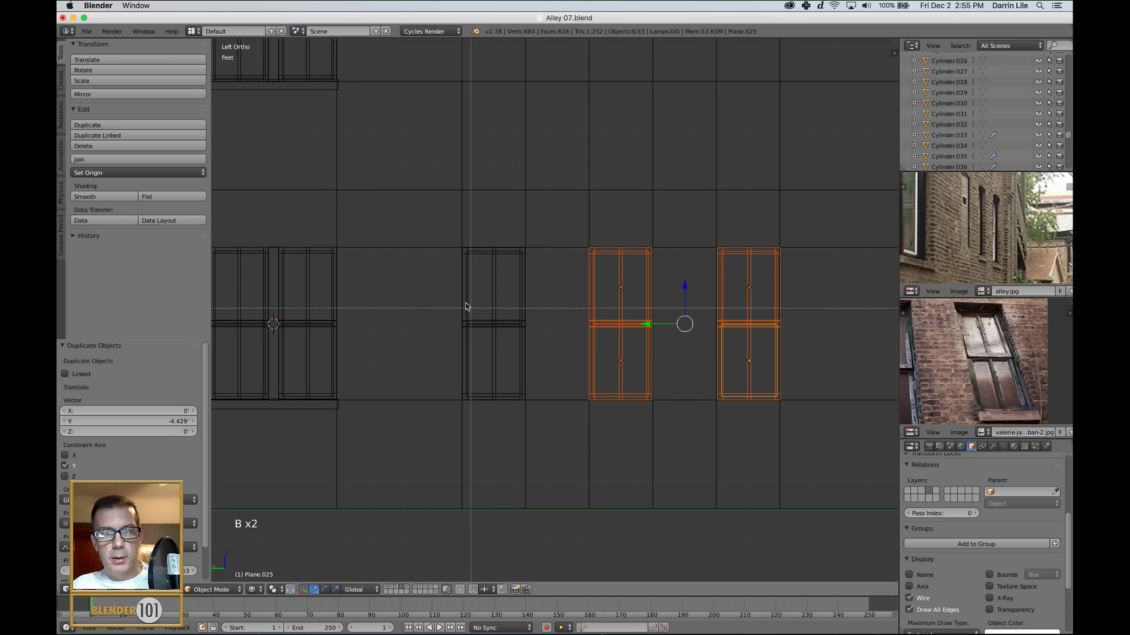
{"action": "left_click_drag", "start_coordinate": [477, 292], "coordinate": [506, 357]}
{"action": "middle_click_drag", "start_coordinate": [701, 346], "coordinate": [613, 455], "text": "shift"}
{"action": "middle_click_drag", "start_coordinate": [703, 393], "coordinate": [707, 416], "text": "shift"}
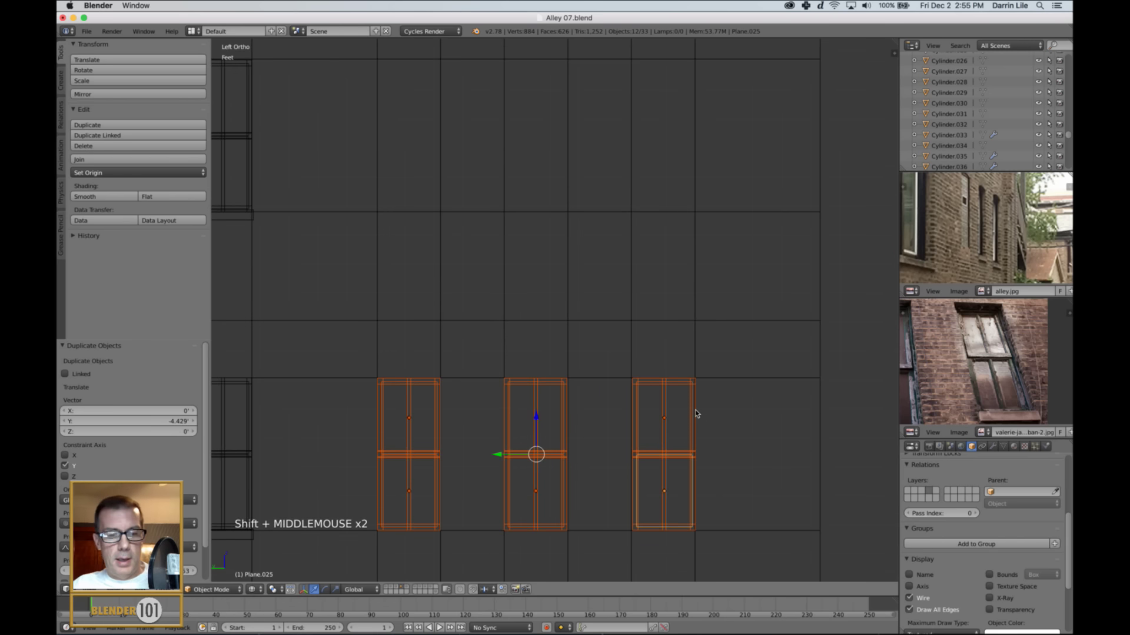
{"action": "key", "text": "shift+d"}
{"action": "key", "text": "z"}
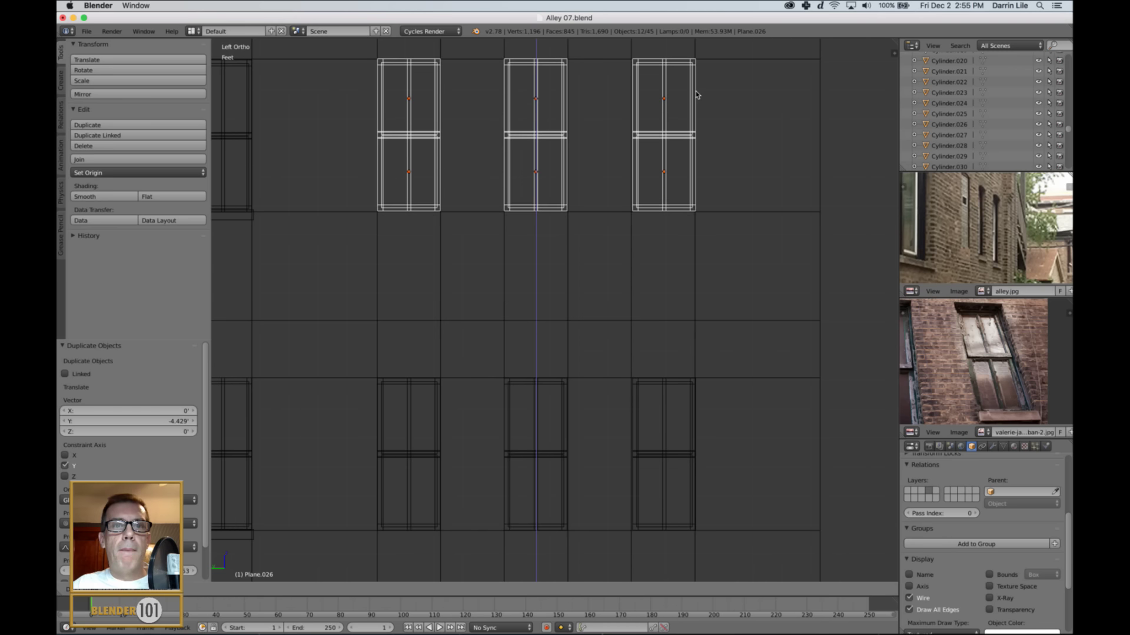
{"action": "left_click", "coordinate": [696, 94]}
- Clear the selection and examine the narrow windows on both floors in solid shading and perspective view
{"action": "scroll", "coordinate": [545, 254], "scroll_direction": "down", "scroll_amount": 3}
{"action": "key", "text": "a"}
{"action": "key", "text": "z"}
{"action": "scroll", "coordinate": [539, 256], "scroll_direction": "down", "scroll_amount": 4}
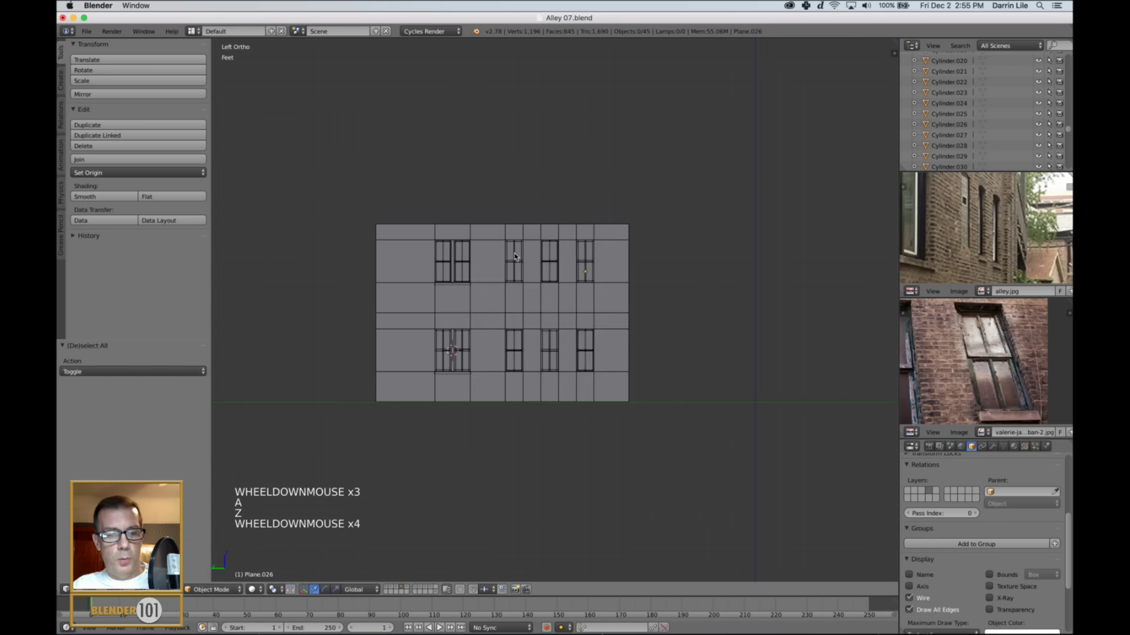
{"action": "key", "text": "a"}
{"action": "key", "text": "a"}
{"action": "middle_click_drag", "start_coordinate": [515, 260], "coordinate": [563, 323]}
{"action": "key", "text": "KP_5"}
{"action": "scroll", "coordinate": [552, 279], "scroll_direction": "up", "scroll_amount": 2}
{"action": "scroll", "coordinate": [563, 323], "scroll_direction": "up", "scroll_amount": 4}
- Duplicate the lower double window's sill in the left wireframe view and move the copy -7.62 feet along Y beneath the first narrow window
{"action": "right_click", "coordinate": [447, 441]}
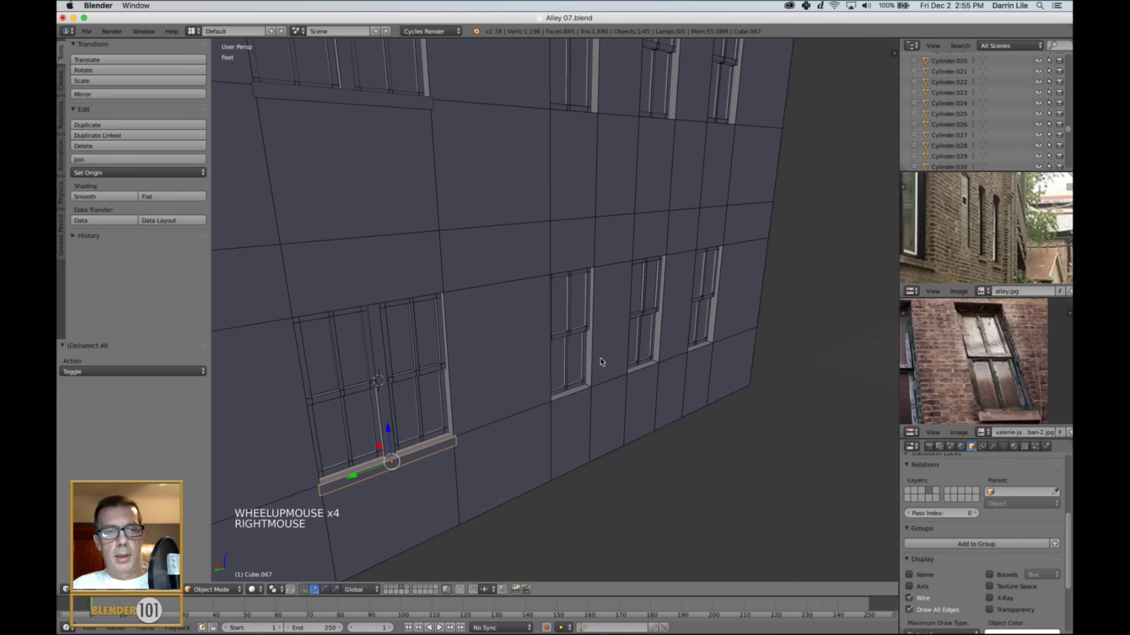
{"action": "middle_click_drag", "start_coordinate": [601, 363], "coordinate": [570, 356]}
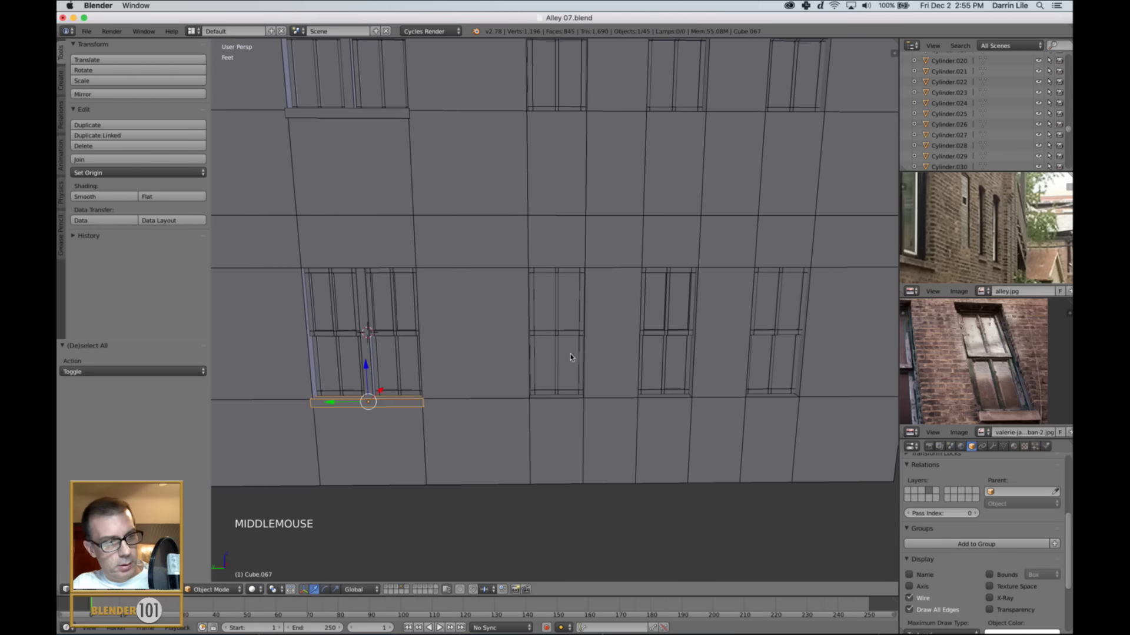
{"action": "key", "text": "ctrl+KP_3"}
{"action": "key", "text": "KP_5"}
{"action": "key", "text": "z"}
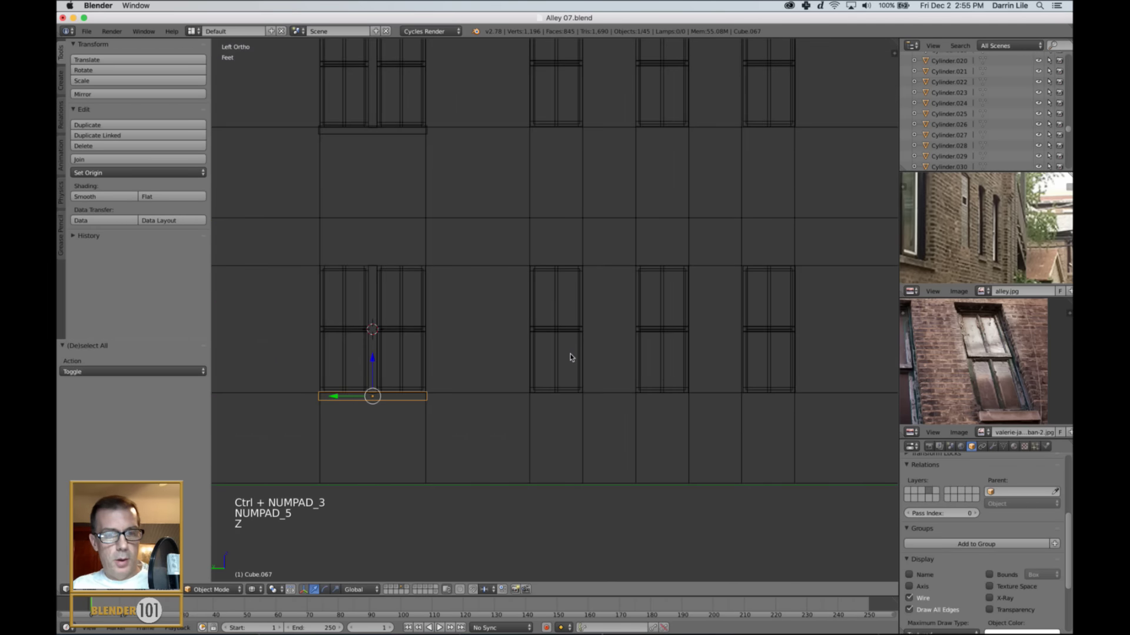
{"action": "middle_click_drag", "start_coordinate": [575, 355], "coordinate": [530, 359], "text": "shift"}
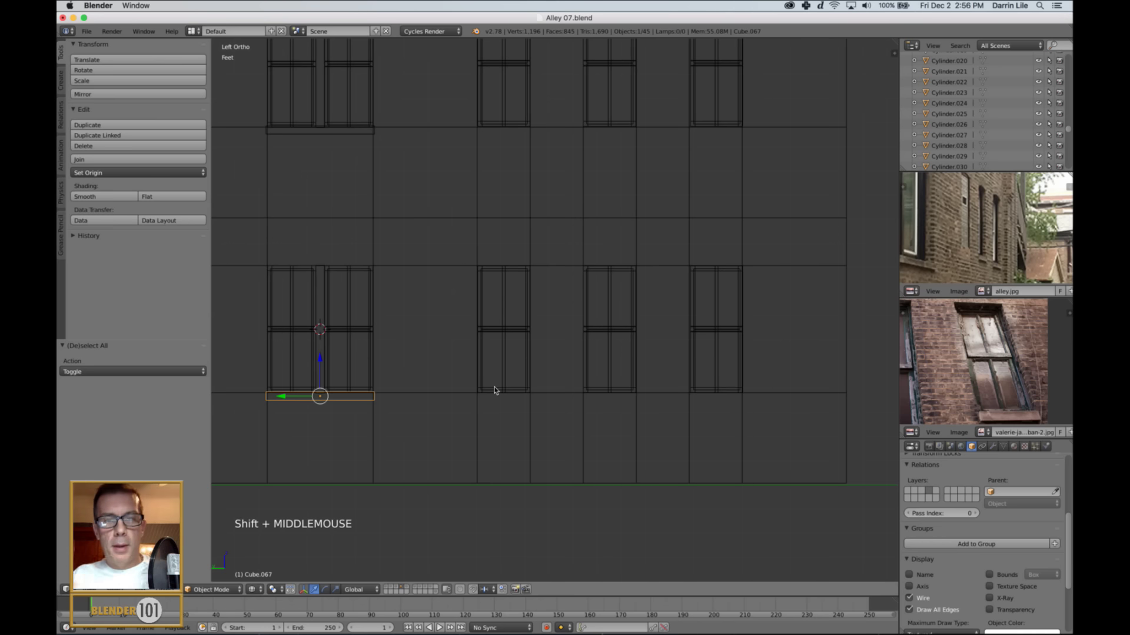
{"action": "scroll", "coordinate": [962, 254], "scroll_direction": "down", "scroll_amount": 3}
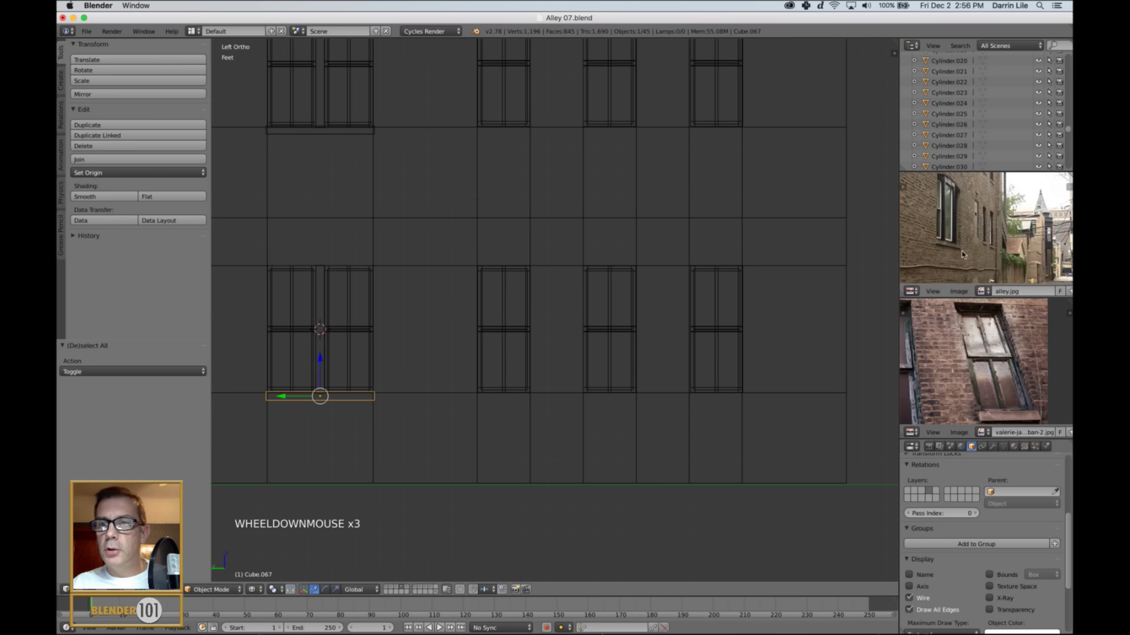
{"action": "scroll", "coordinate": [962, 254], "scroll_direction": "up", "scroll_amount": 4}
{"action": "scroll", "coordinate": [963, 254], "scroll_direction": "down", "scroll_amount": 3}
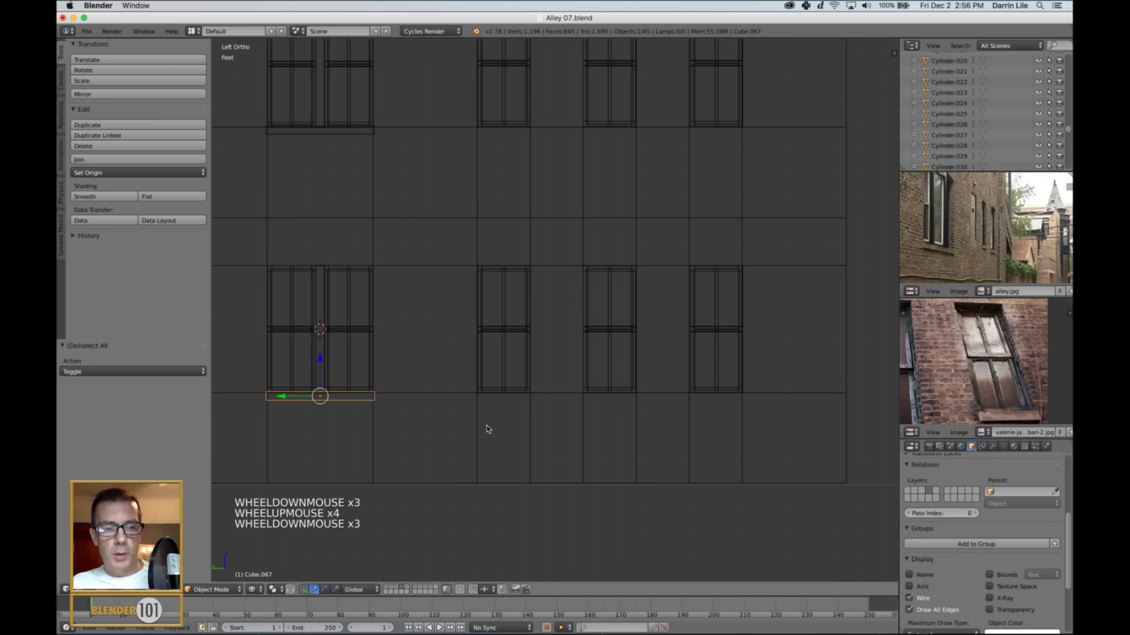
{"action": "key", "text": "shift+d"}
{"action": "key", "text": "y"}
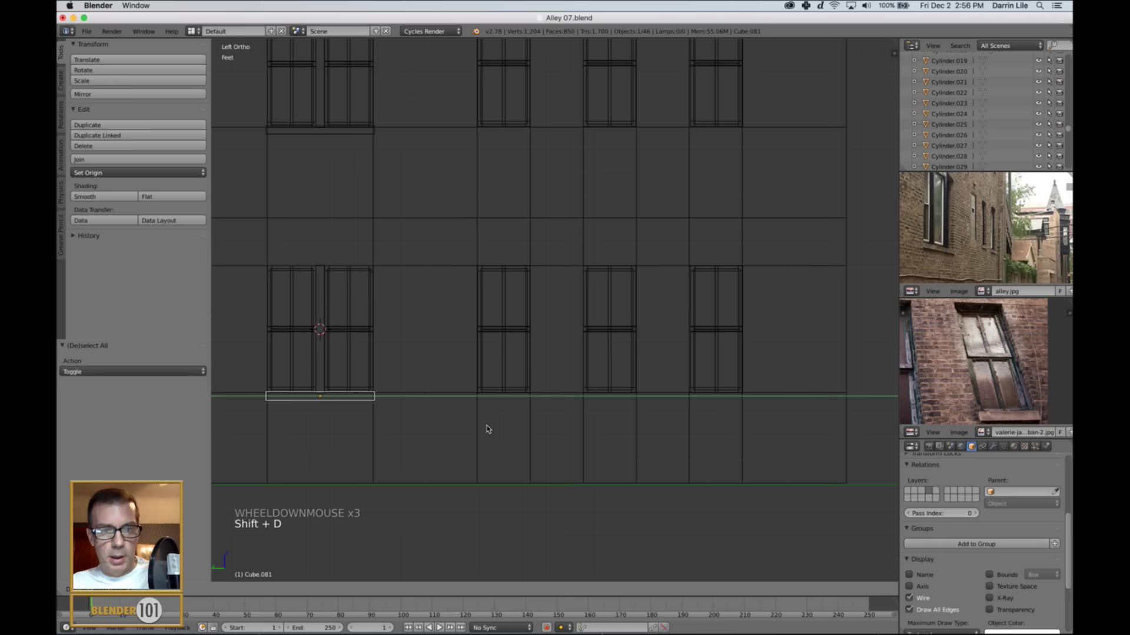
{"action": "left_click", "coordinate": [671, 421]}
- Scale the copied sill 0.509 along Y to match the narrow window and shift it 381.271 thou along Y to centre it
{"action": "scroll", "coordinate": [645, 425], "scroll_direction": "up", "scroll_amount": 4}
{"action": "middle_click_drag", "start_coordinate": [646, 424], "coordinate": [666, 318], "text": "shift"}
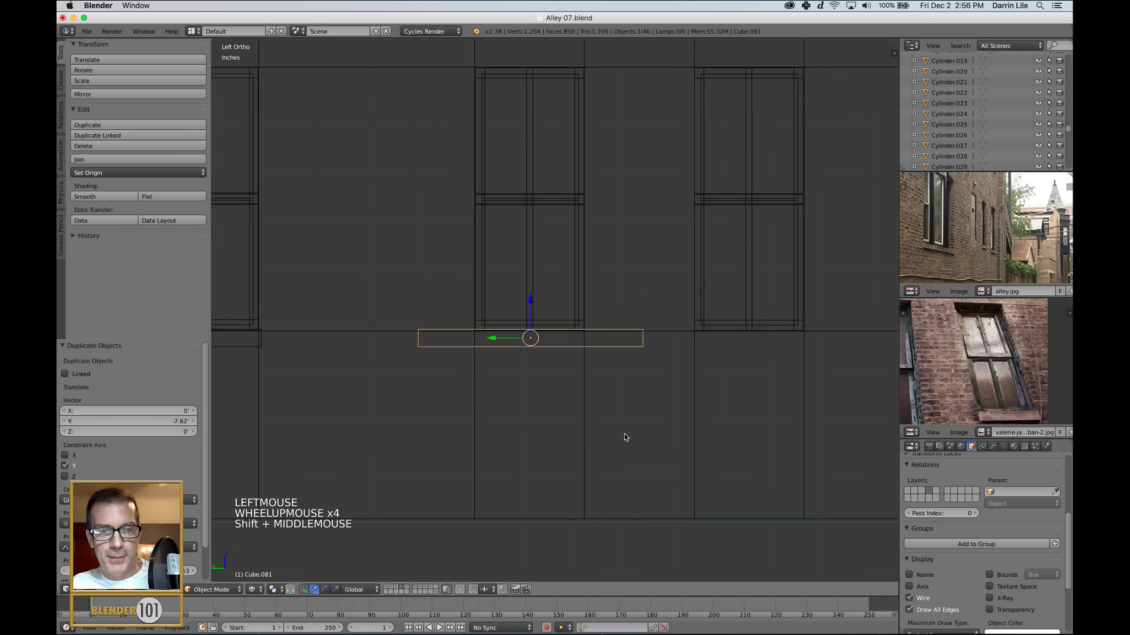
{"action": "key", "text": "s"}
{"action": "key", "text": "y"}
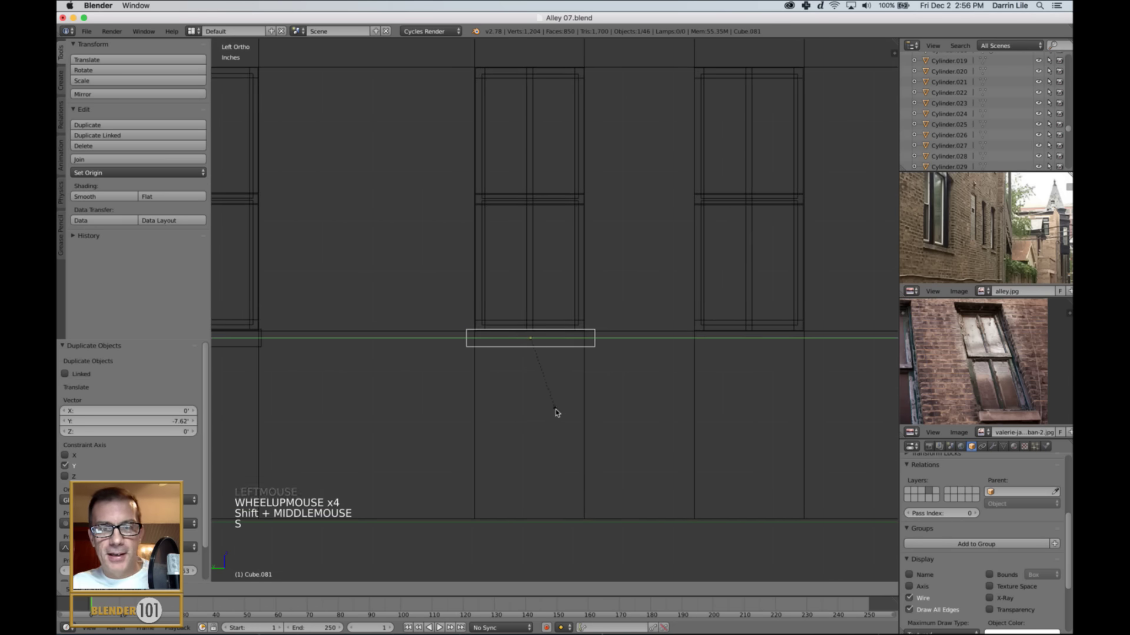
{"action": "left_click", "coordinate": [540, 406]}
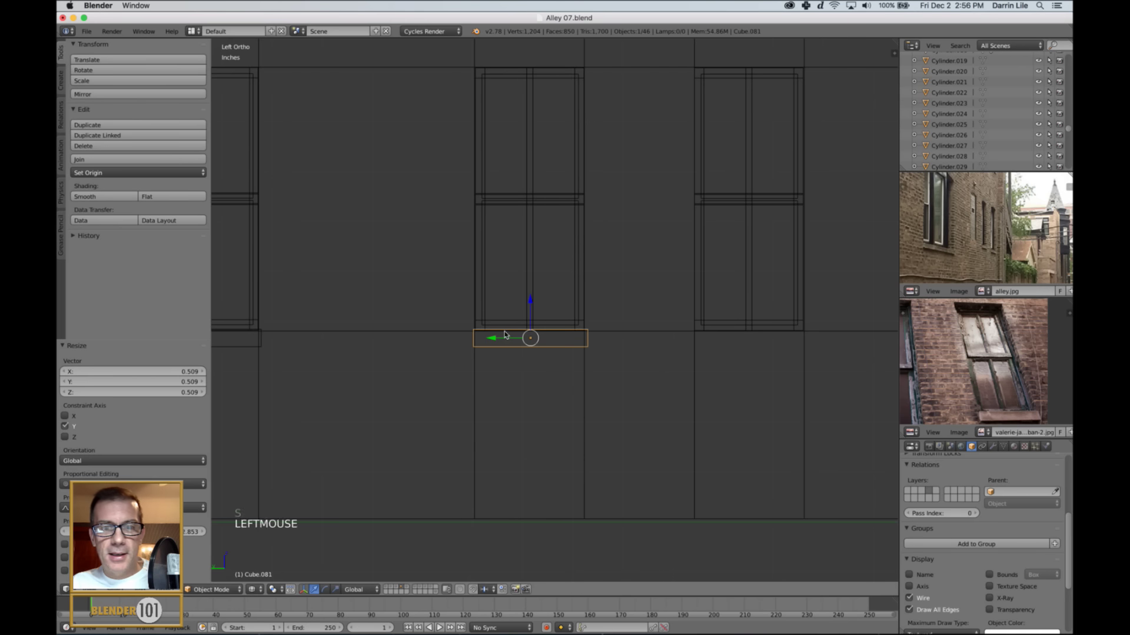
{"action": "left_click_drag", "start_coordinate": [492, 341], "coordinate": [489, 342]}
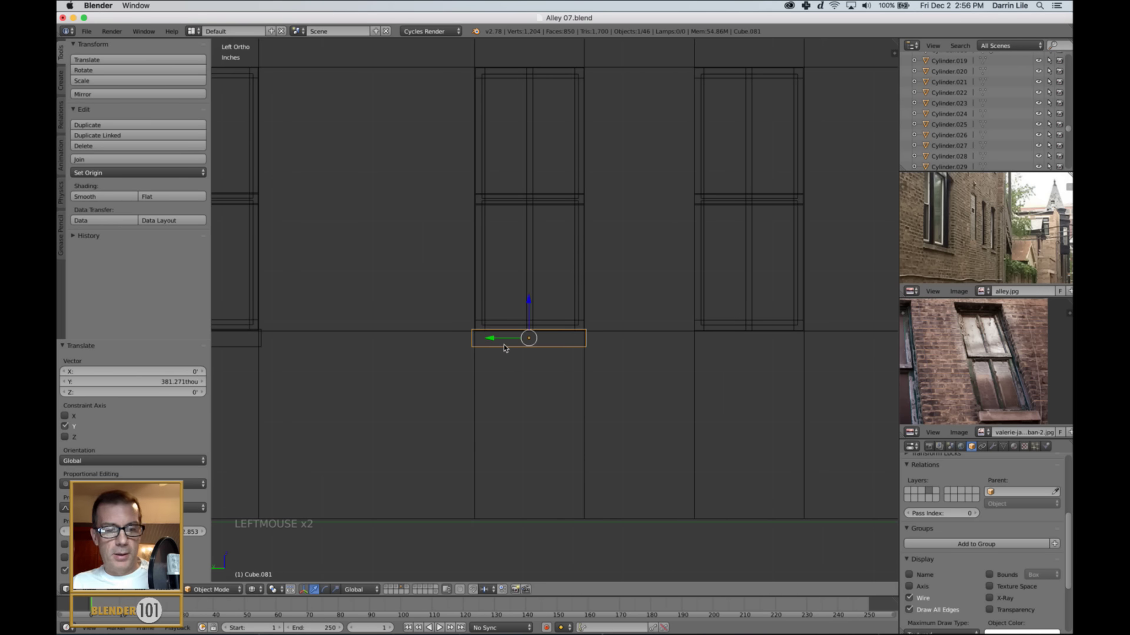
- Duplicate the narrow sill beneath the second and third lower windows, moving the copies -4.406 and -4.395 feet along Y
{"action": "key", "text": "shift+d"}
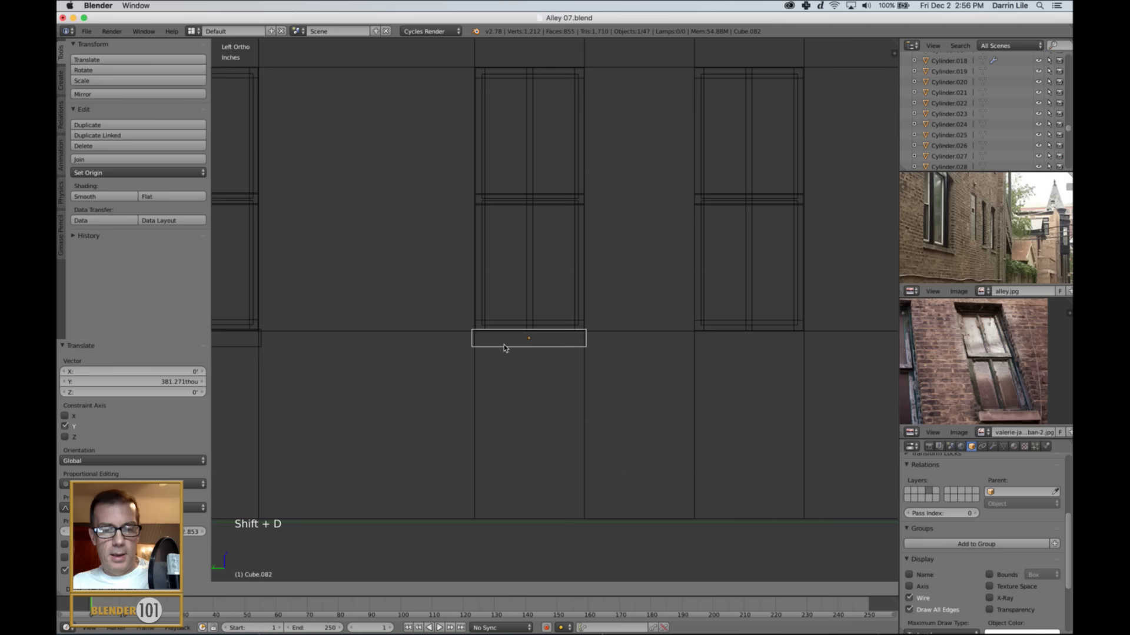
{"action": "key", "text": "y"}
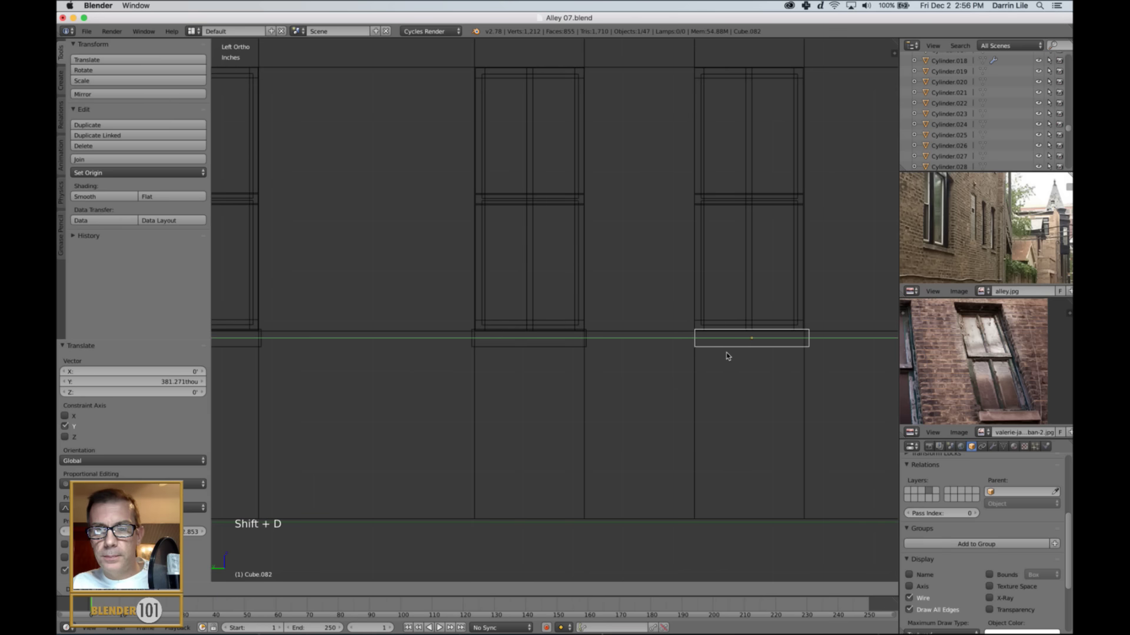
{"action": "left_click", "coordinate": [725, 357]}
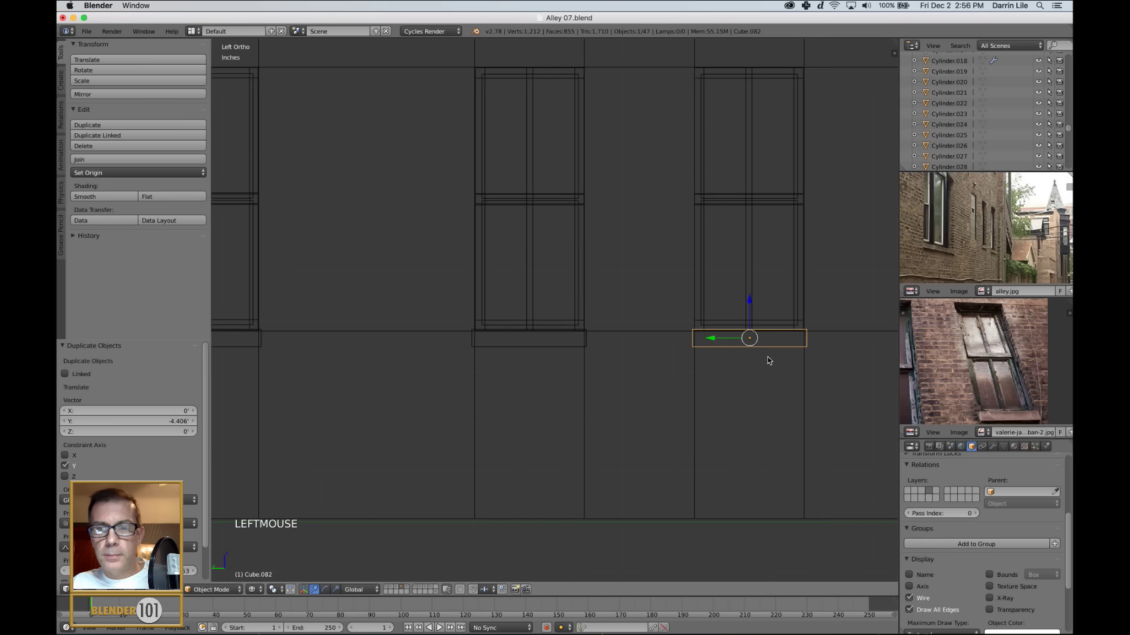
{"action": "middle_click_drag", "start_coordinate": [767, 356], "coordinate": [564, 352], "text": "shift"}
{"action": "key", "text": "shift+d"}
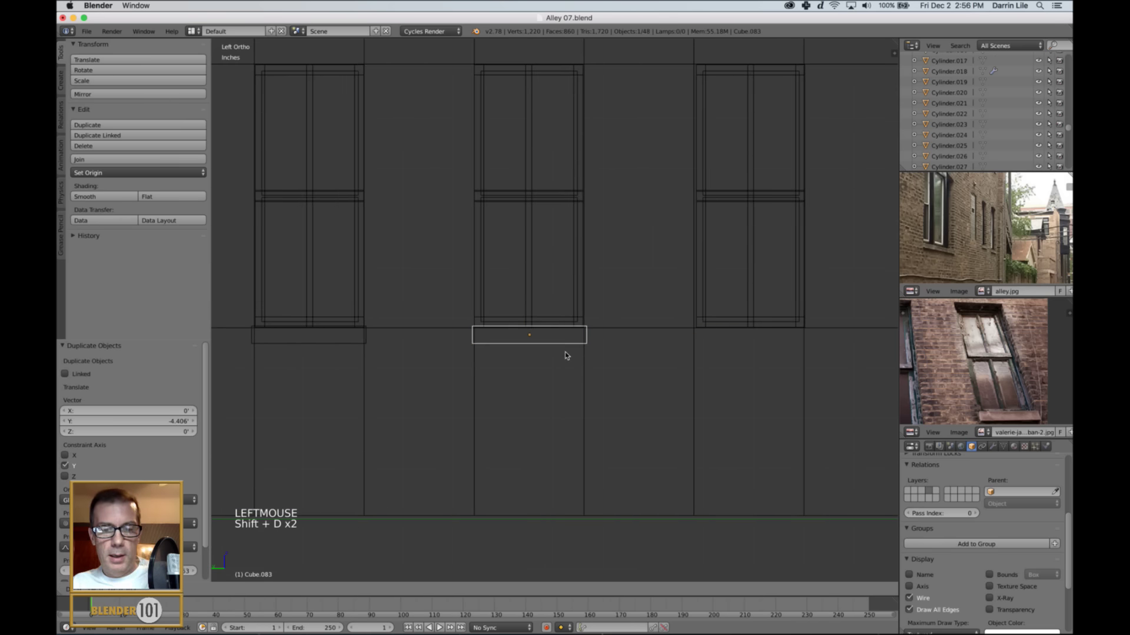
{"action": "key", "text": "y"}
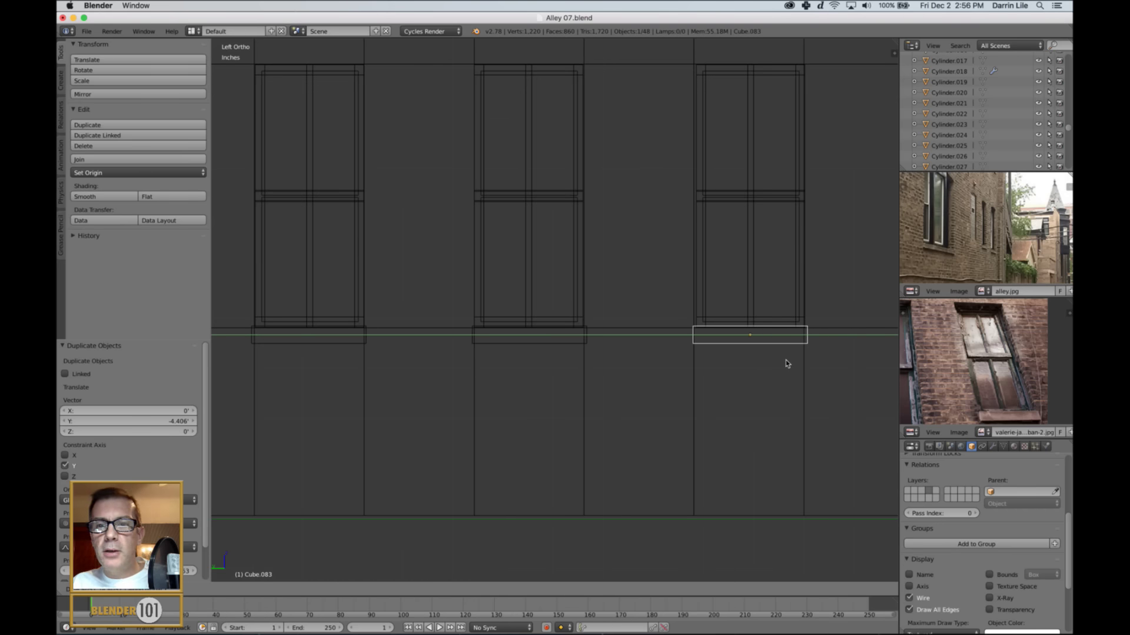
{"action": "left_click", "coordinate": [784, 363]}
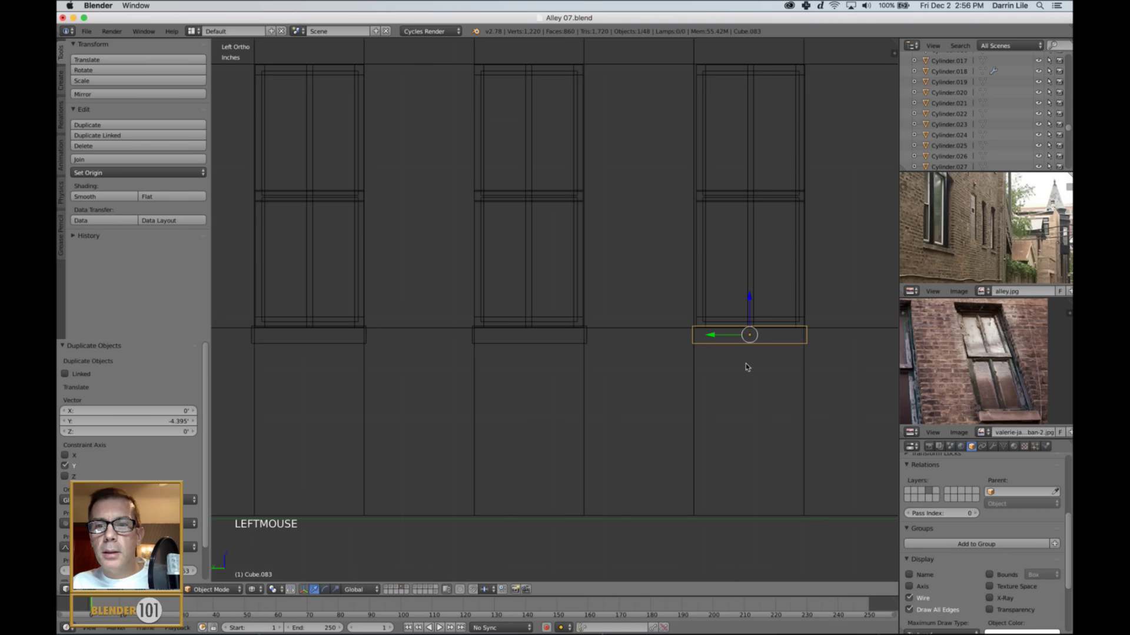
- Select the three lower narrow sills and duplicate them 10.95 feet up along Z beneath the upper narrow windows
{"action": "right_click", "coordinate": [550, 344], "text": "shift"}
{"action": "right_click", "coordinate": [283, 340], "text": "shift"}
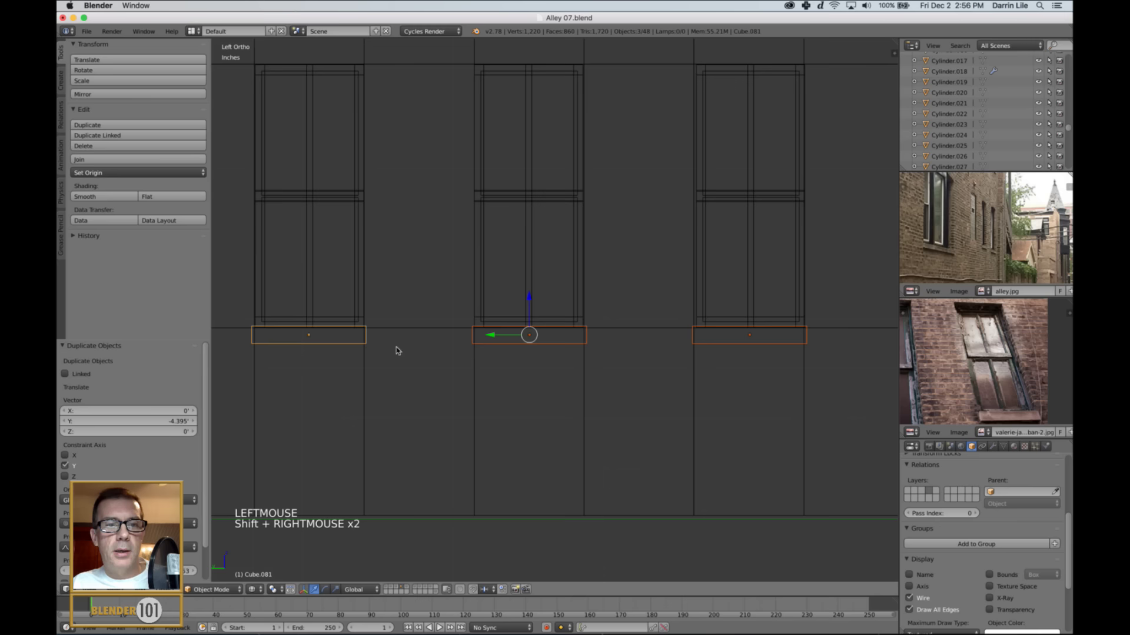
{"action": "scroll", "coordinate": [845, 390], "scroll_direction": "down", "scroll_amount": 2}
{"action": "scroll", "coordinate": [976, 384], "scroll_direction": "down", "scroll_amount": 3}
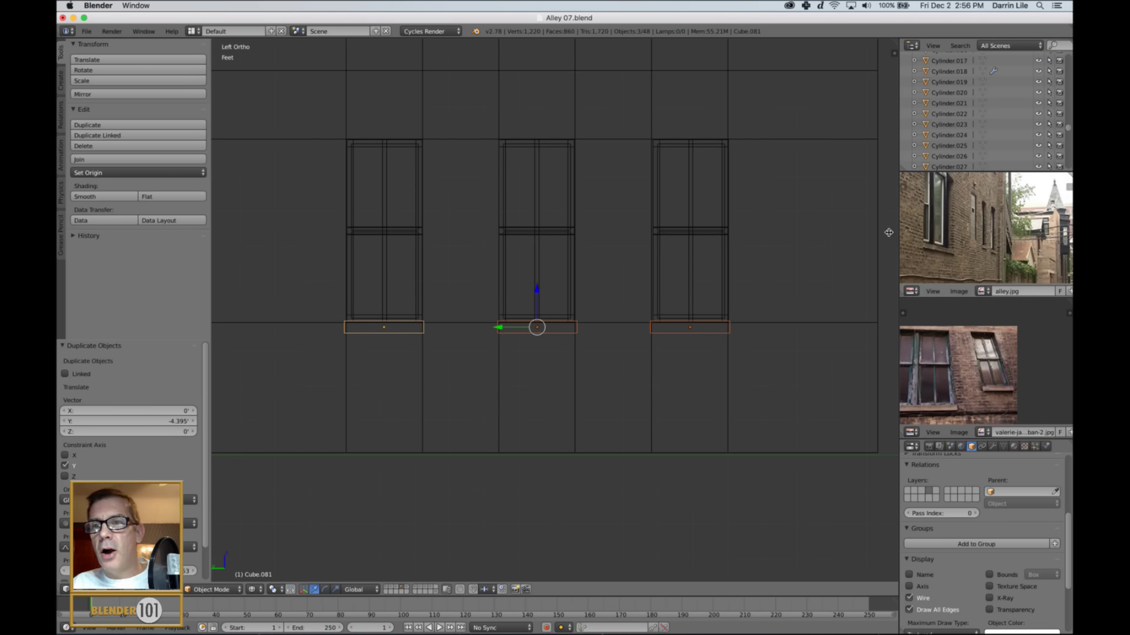
{"action": "middle_click_drag", "start_coordinate": [597, 245], "coordinate": [615, 396], "text": "shift"}
{"action": "middle_click_drag", "start_coordinate": [582, 318], "coordinate": [620, 334], "text": "shift"}
{"action": "key", "text": "shift+d"}
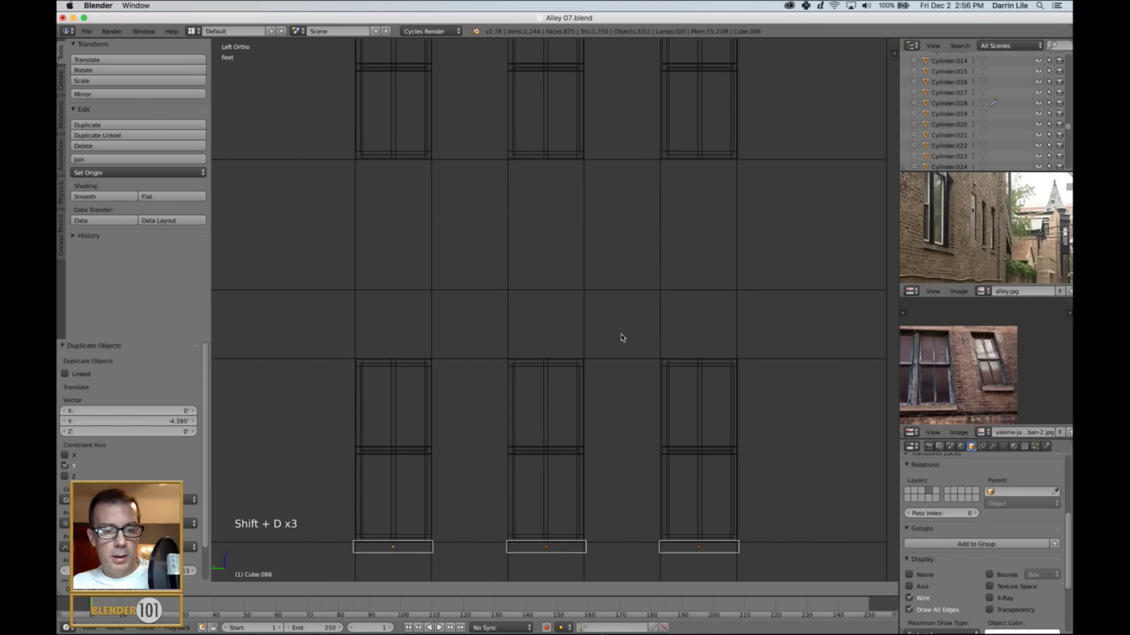
{"action": "left_click", "coordinate": [682, 499]}
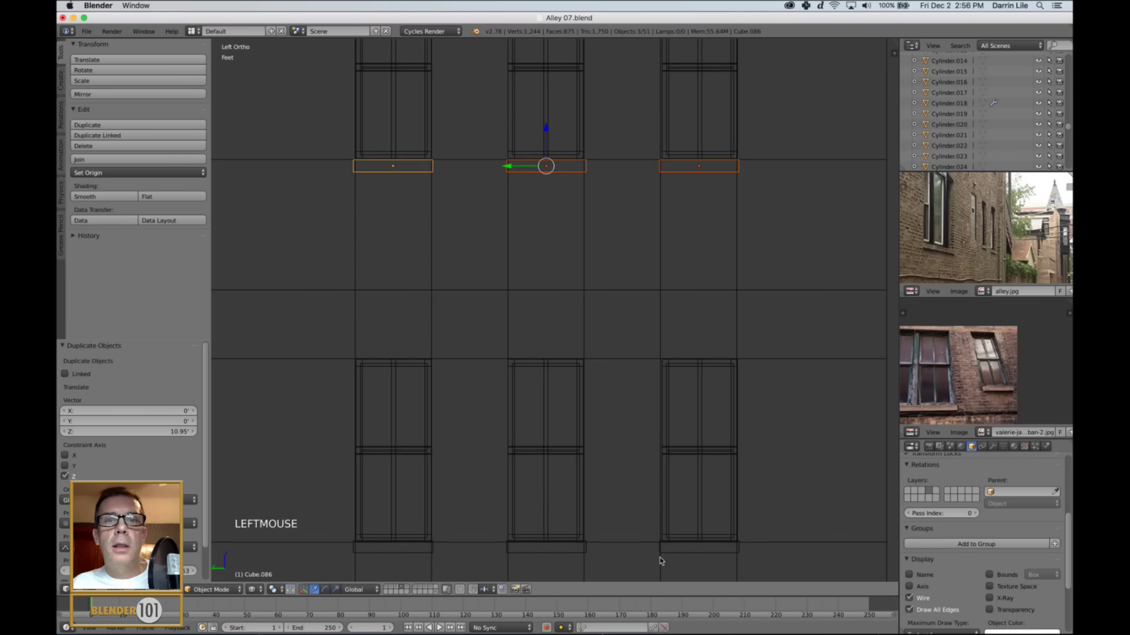
- Clear the selection and examine the whole building with its windows and sills in solid shading and perspective view
{"action": "key", "text": "z"}
{"action": "scroll", "coordinate": [578, 407], "scroll_direction": "down", "scroll_amount": 3}
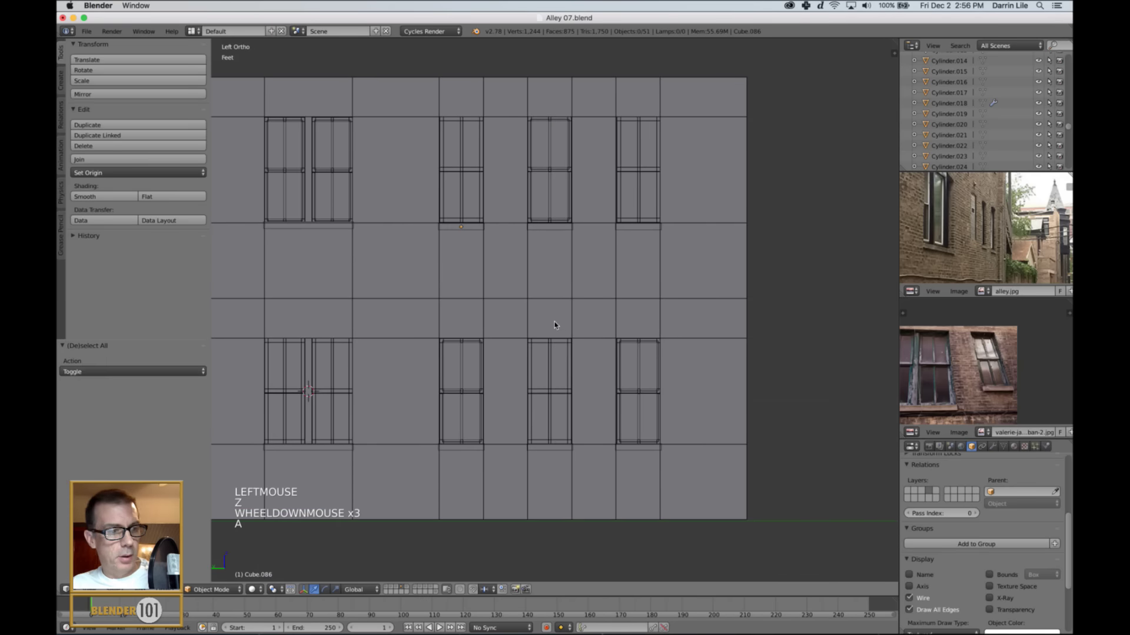
{"action": "key", "text": "KP_5"}
{"action": "scroll", "coordinate": [555, 323], "scroll_direction": "down", "scroll_amount": 3}
{"action": "middle_click_drag", "start_coordinate": [558, 337], "coordinate": [587, 375]}
{"action": "middle_click_drag", "start_coordinate": [588, 376], "coordinate": [641, 382], "text": "shift"}
{"action": "scroll", "coordinate": [650, 346], "scroll_direction": "up", "scroll_amount": 2}
{"action": "scroll", "coordinate": [650, 345], "scroll_direction": "down", "scroll_amount": 3}
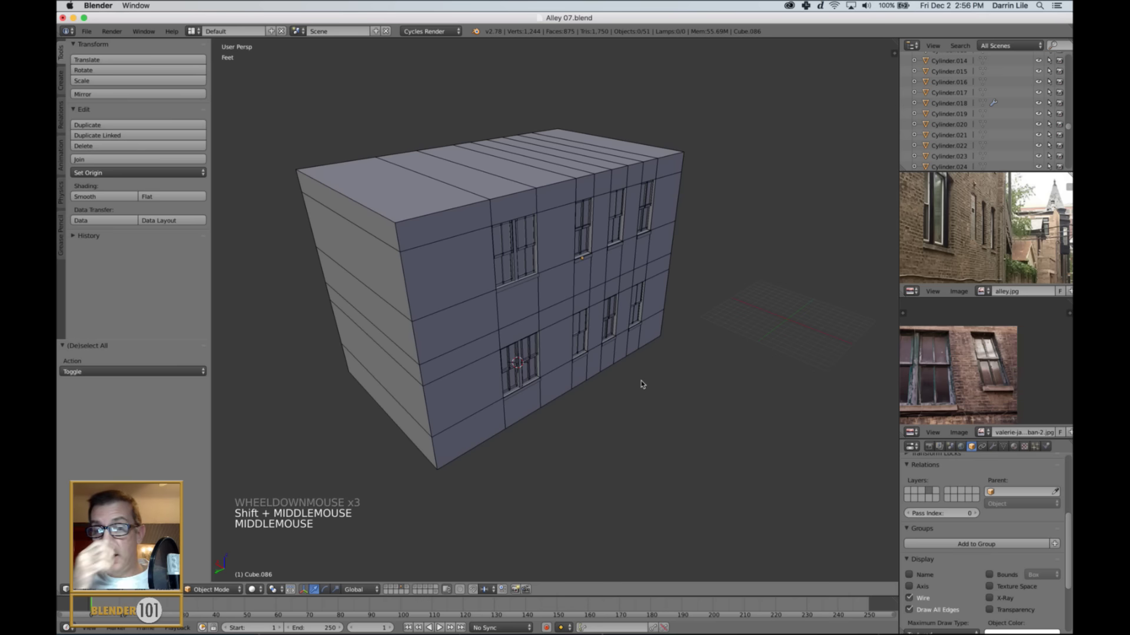
- Show all the scene's layers and select the alley building with the newly modelled windows
{"action": "key", "text": "grave"}
{"action": "scroll", "coordinate": [641, 383], "scroll_direction": "down", "scroll_amount": 4}
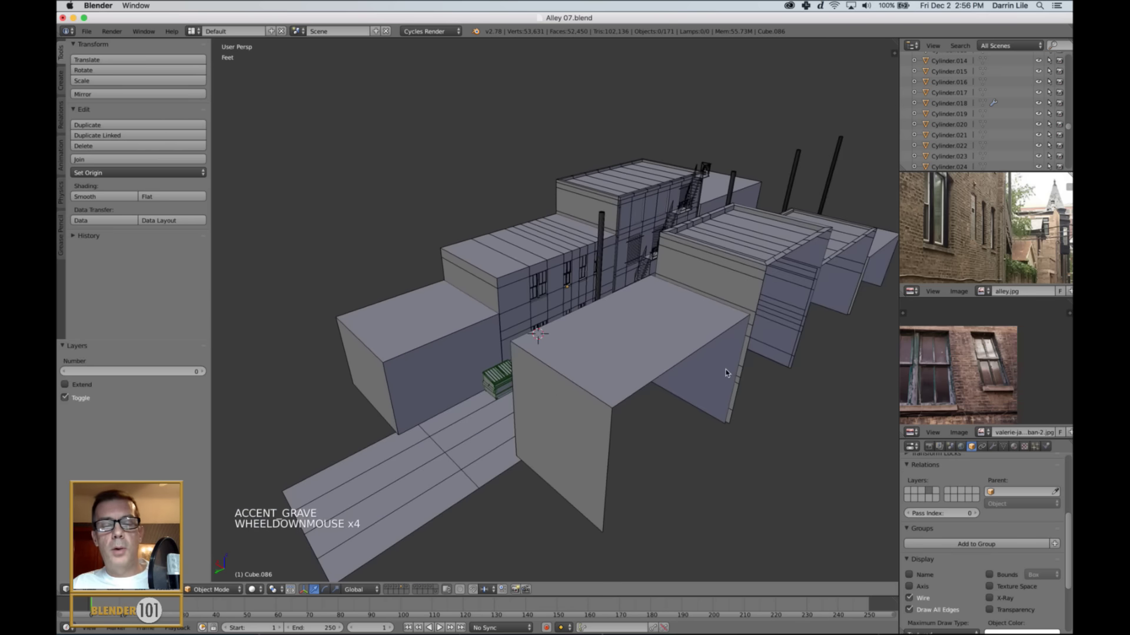
{"action": "middle_click_drag", "start_coordinate": [729, 370], "coordinate": [678, 394]}
{"action": "scroll", "coordinate": [674, 391], "scroll_direction": "up", "scroll_amount": 2}
{"action": "middle_click_drag", "start_coordinate": [486, 414], "coordinate": [480, 334]}
{"action": "right_click", "coordinate": [505, 285]}
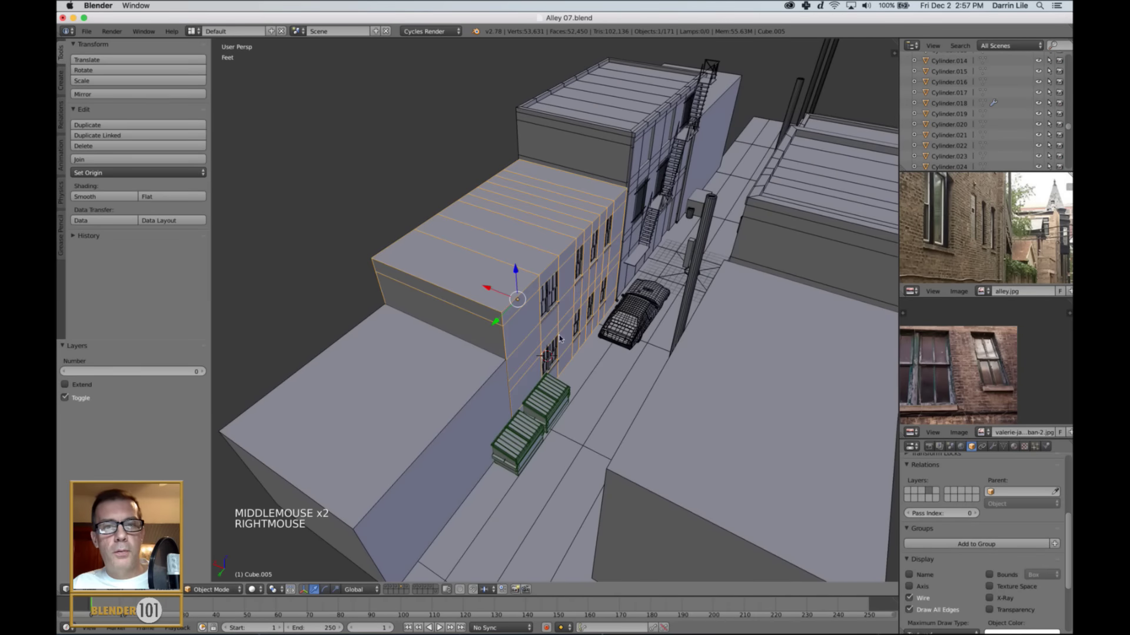
{"action": "middle_click_drag", "start_coordinate": [506, 284], "coordinate": [523, 320], "text": "shift"}
{"action": "scroll", "coordinate": [523, 320], "scroll_direction": "up", "scroll_amount": 3}
{"action": "middle_click_drag", "start_coordinate": [590, 326], "coordinate": [584, 353], "text": "shift"}
{"action": "middle_click_drag", "start_coordinate": [596, 406], "coordinate": [586, 400]}
{"action": "middle_click_drag", "start_coordinate": [431, 266], "coordinate": [477, 299]}
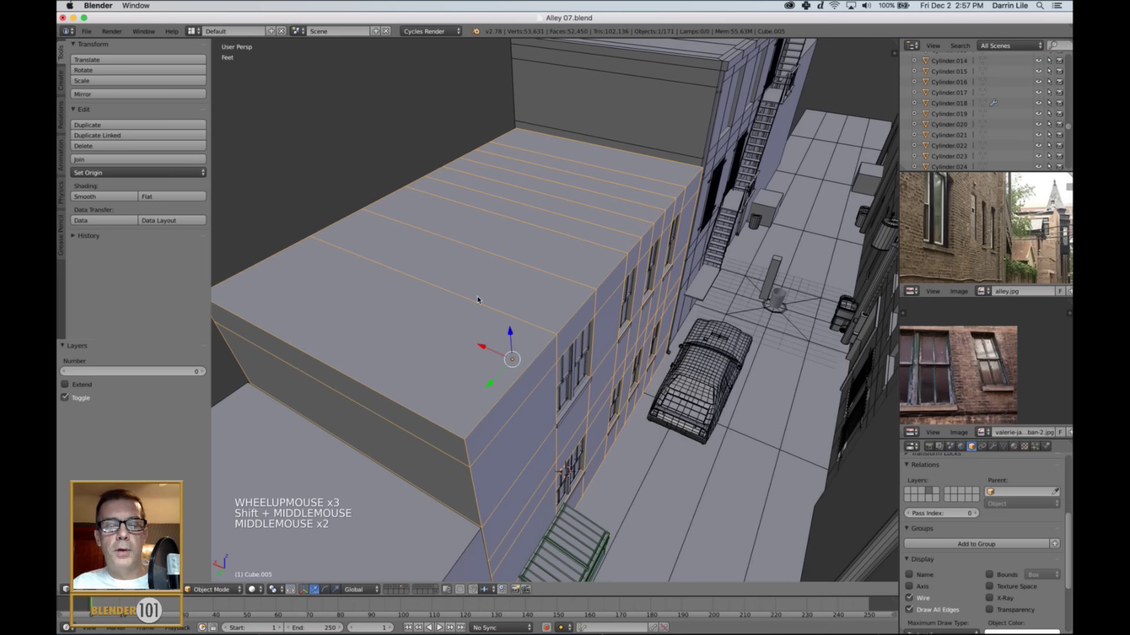
- Select all the roof faces of the building in Edit Mode and extrude them 1.489 feet up along Z
{"action": "key", "text": "Tab"}
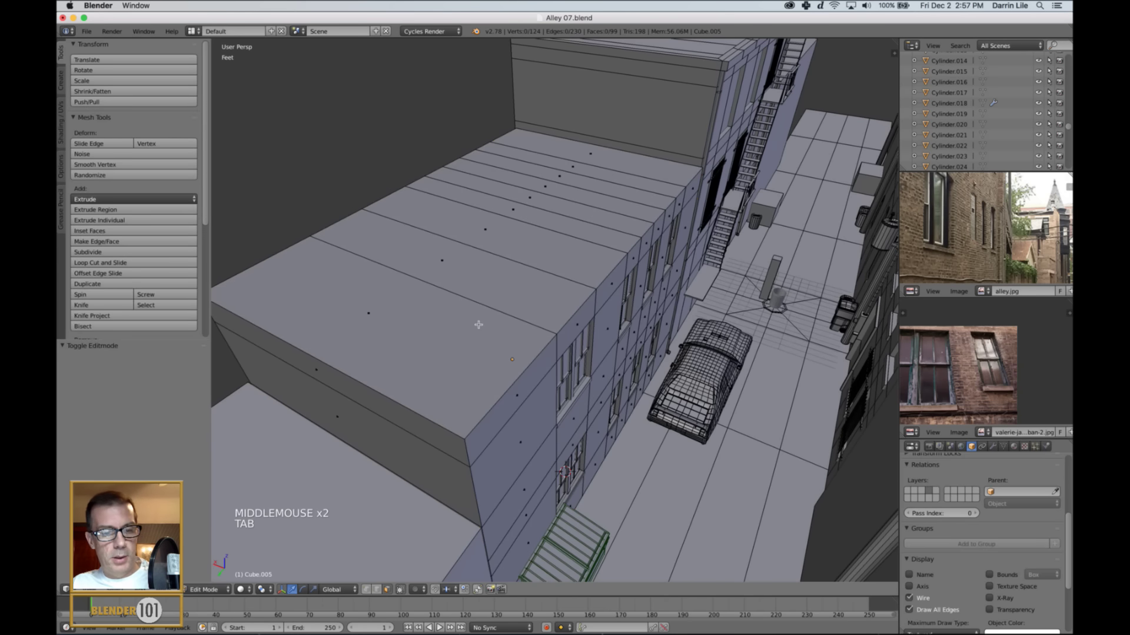
{"action": "key", "text": "c"}
{"action": "mouse_move", "coordinate": [470, 316]}
{"action": "left_mouse_down"}
{"action": "mouse_move", "coordinate": [541, 223]}
{"action": "mouse_move", "coordinate": [606, 180]}
{"action": "left_mouse_up"}
{"action": "middle_click_drag", "start_coordinate": [623, 281], "coordinate": [627, 389]}
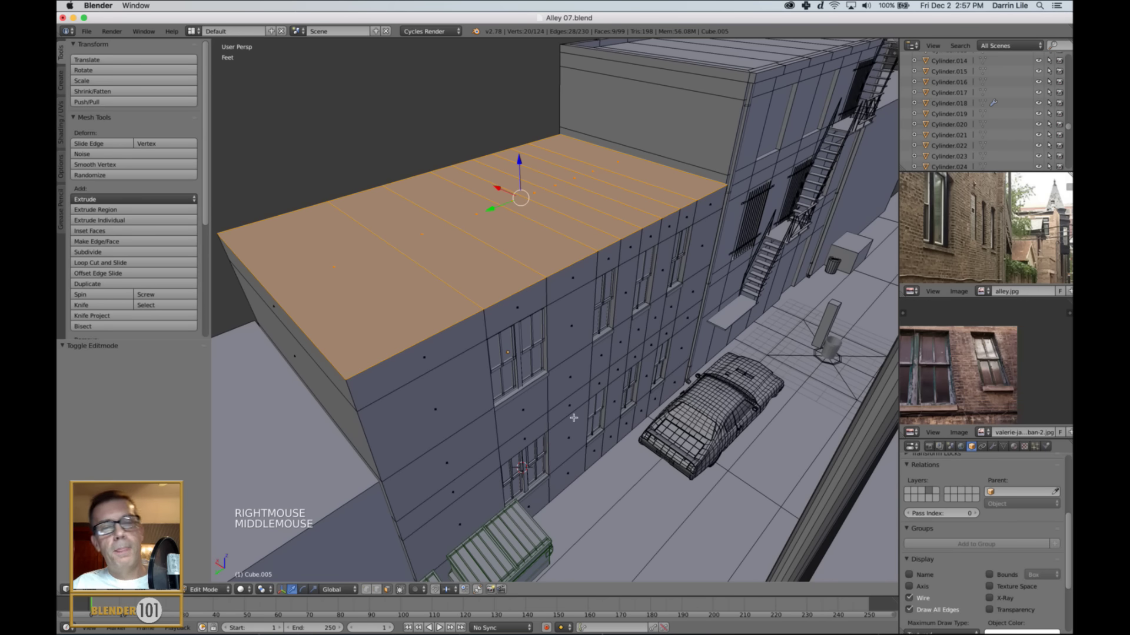
{"action": "middle_click_drag", "start_coordinate": [552, 420], "coordinate": [561, 416]}
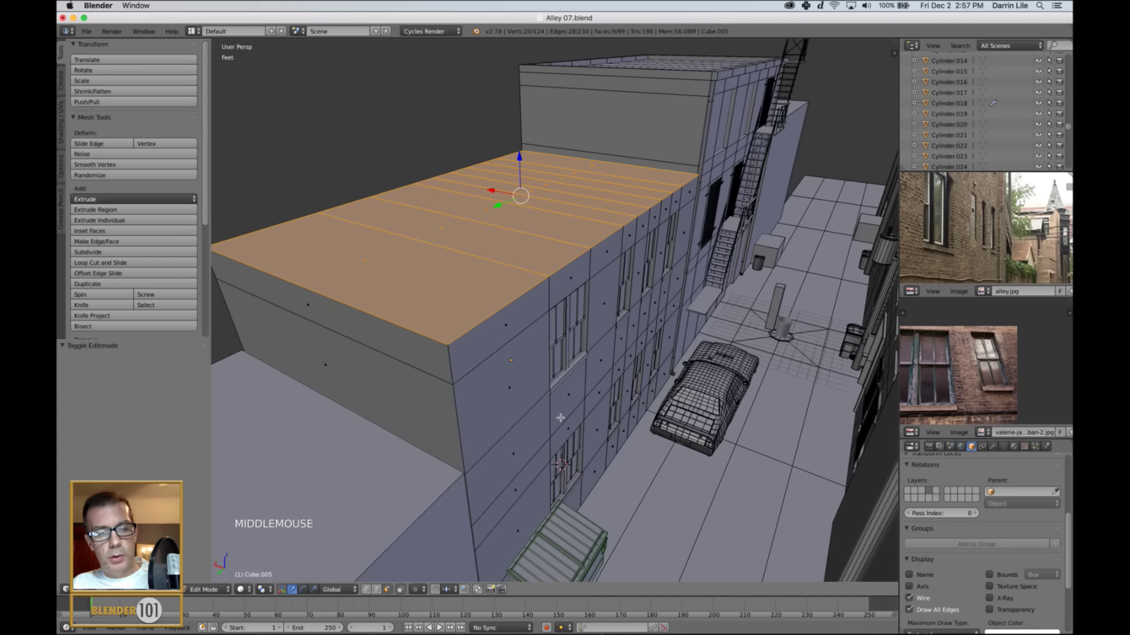
{"action": "middle_click_drag", "start_coordinate": [620, 402], "coordinate": [783, 310]}
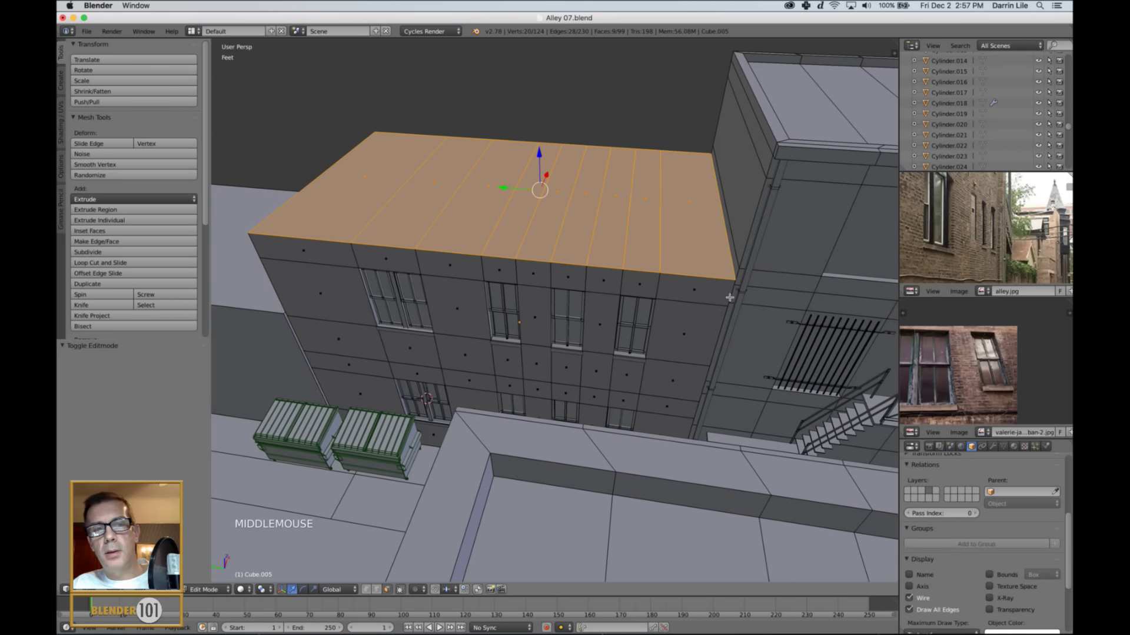
{"action": "middle_click_drag", "start_coordinate": [544, 313], "coordinate": [610, 273]}
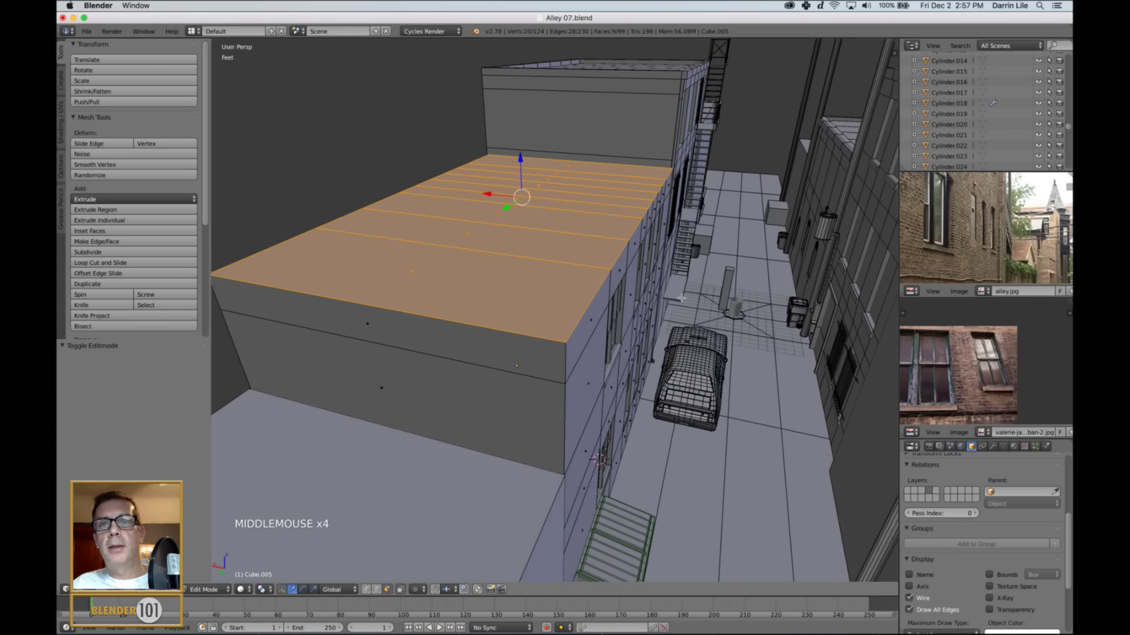
{"action": "middle_click_drag", "start_coordinate": [684, 348], "coordinate": [682, 351]}
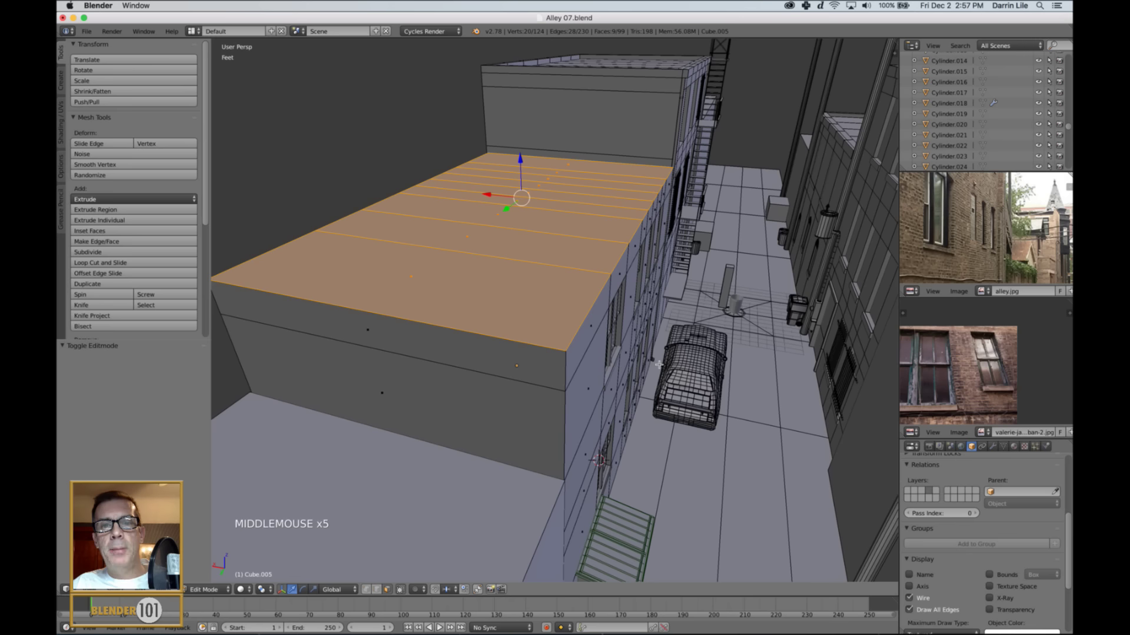
{"action": "key", "text": "e"}
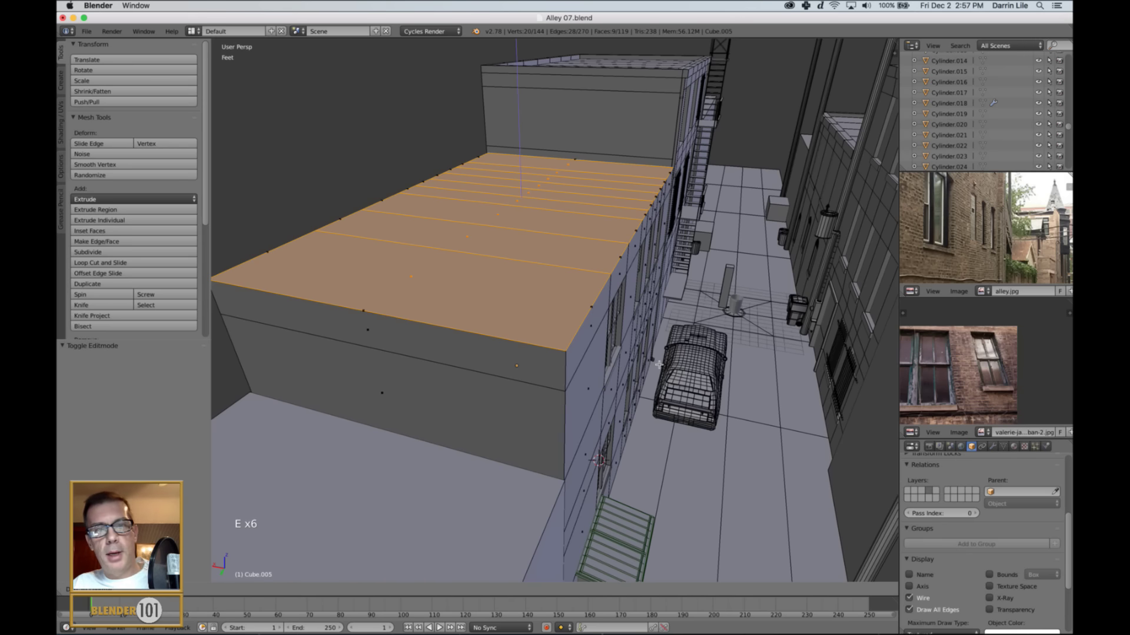
{"action": "left_click", "coordinate": [659, 345]}
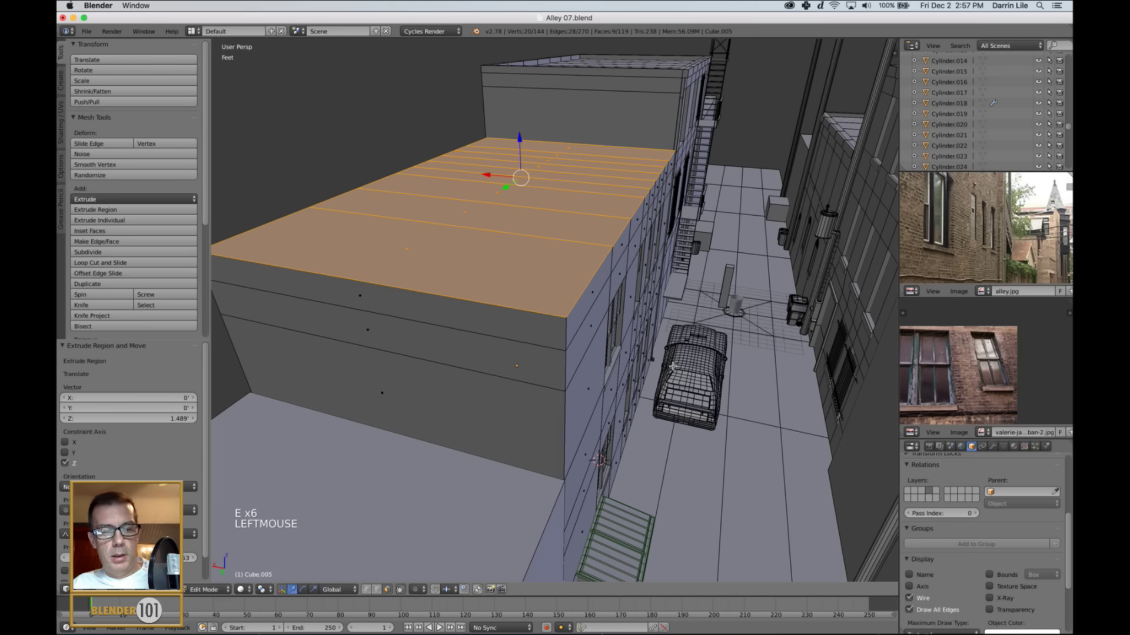
- Extrude the roof faces in place and scale them to 0.927, then 1.022 along Y, leaving an even rim
{"action": "key", "text": "s"}
{"action": "left_click", "coordinate": [665, 367]}
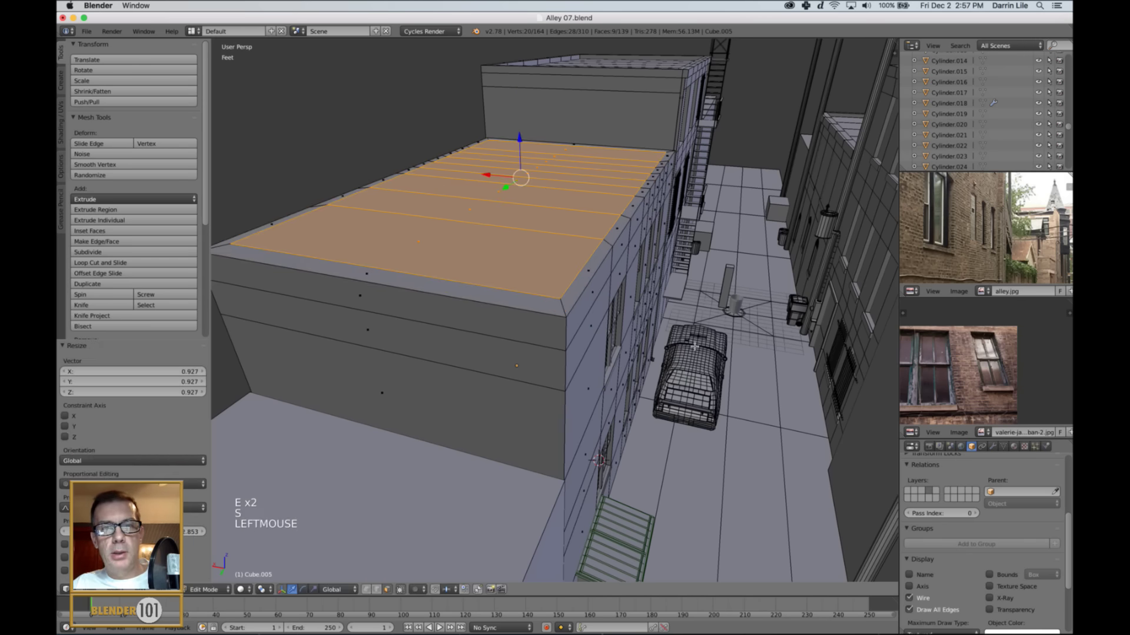
{"action": "middle_click_drag", "start_coordinate": [665, 368], "coordinate": [652, 370]}
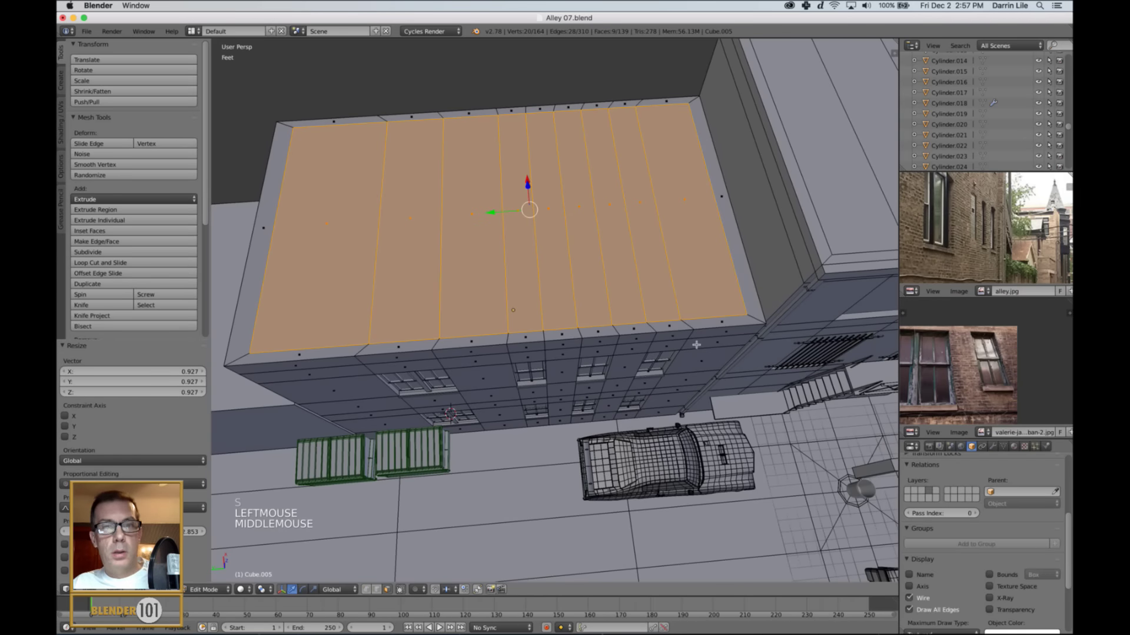
{"action": "key", "text": "s"}
{"action": "key", "text": "y"}
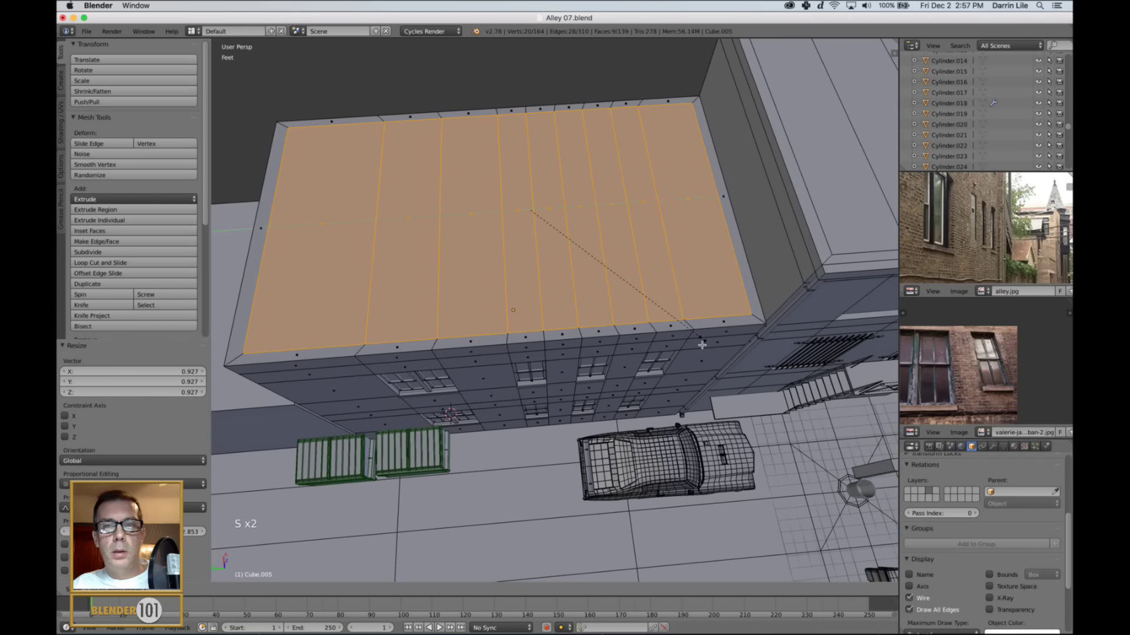
{"action": "left_click", "coordinate": [702, 345]}
- Extrude the inner roof faces down to recess the roof behind a parapet, then return to Object Mode
{"action": "middle_click_drag", "start_coordinate": [694, 363], "coordinate": [701, 361]}
{"action": "key", "text": "e"}
{"action": "key", "text": "e"}
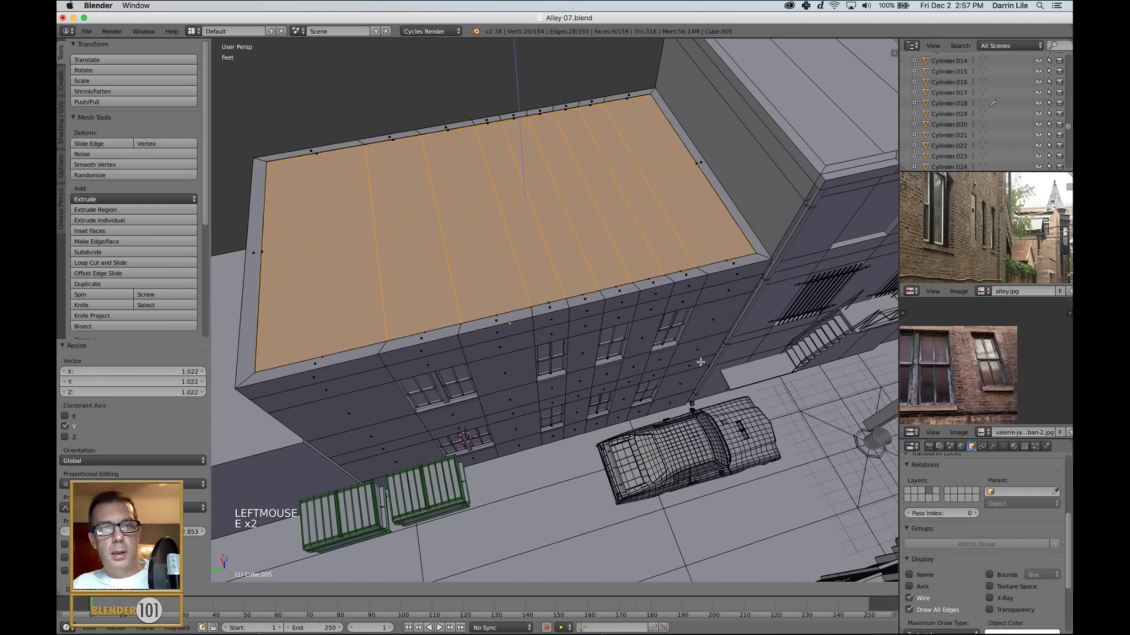
{"action": "left_click", "coordinate": [692, 365]}
{"action": "key", "text": "a"}
{"action": "key", "text": "Tab"}
{"action": "scroll", "coordinate": [676, 371], "scroll_direction": "down", "scroll_amount": 3}
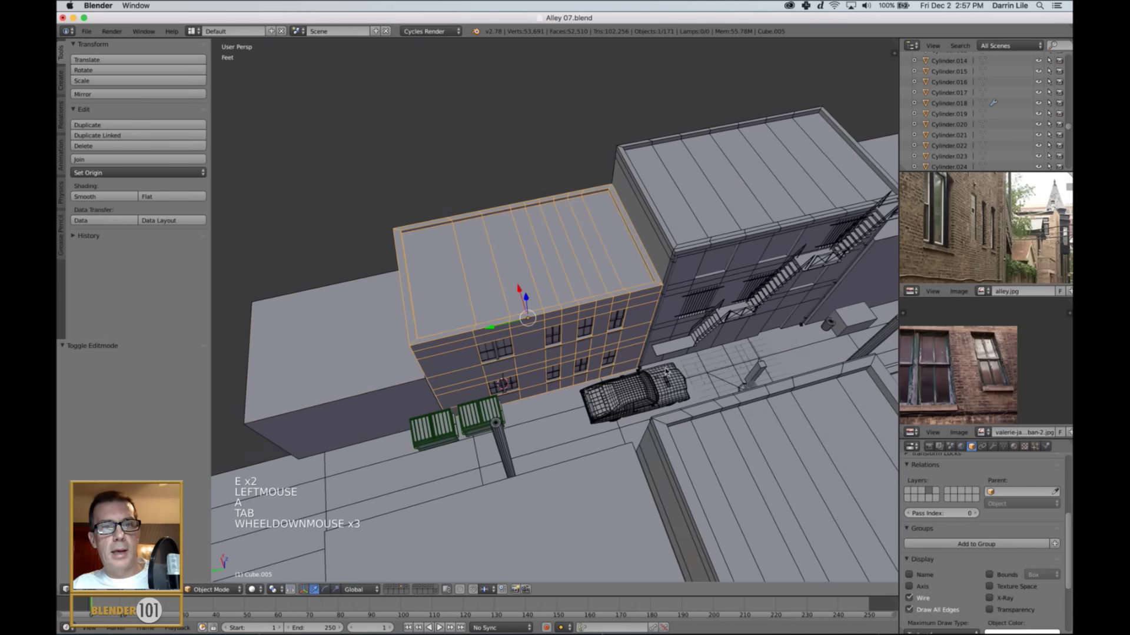
- Select the full row of parapet faces along the building's alley side in Edit Mode
{"action": "middle_click_drag", "start_coordinate": [667, 373], "coordinate": [480, 307]}
{"action": "scroll", "coordinate": [648, 356], "scroll_direction": "up", "scroll_amount": 3}
{"action": "key", "text": "Tab"}
{"action": "right_click", "coordinate": [426, 234]}
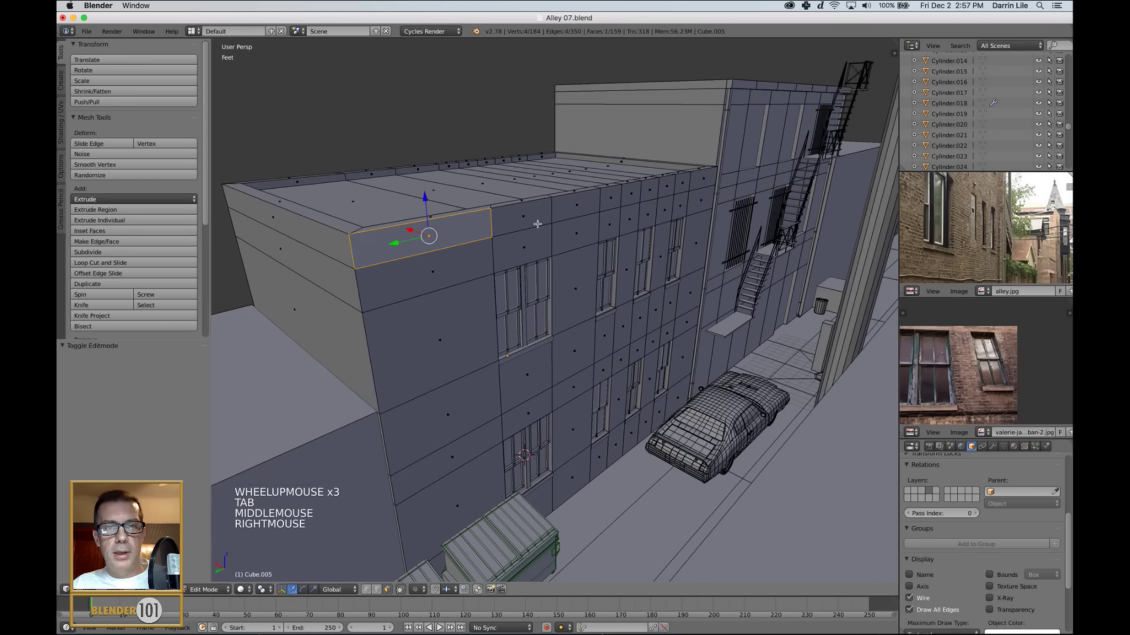
{"action": "right_click", "coordinate": [537, 223], "text": "shift"}
{"action": "right_click", "coordinate": [594, 205], "text": "shift"}
{"action": "right_click", "coordinate": [612, 200], "text": "shift"}
{"action": "right_click", "coordinate": [630, 195], "text": "shift"}
{"action": "right_click", "coordinate": [649, 191], "text": "shift"}
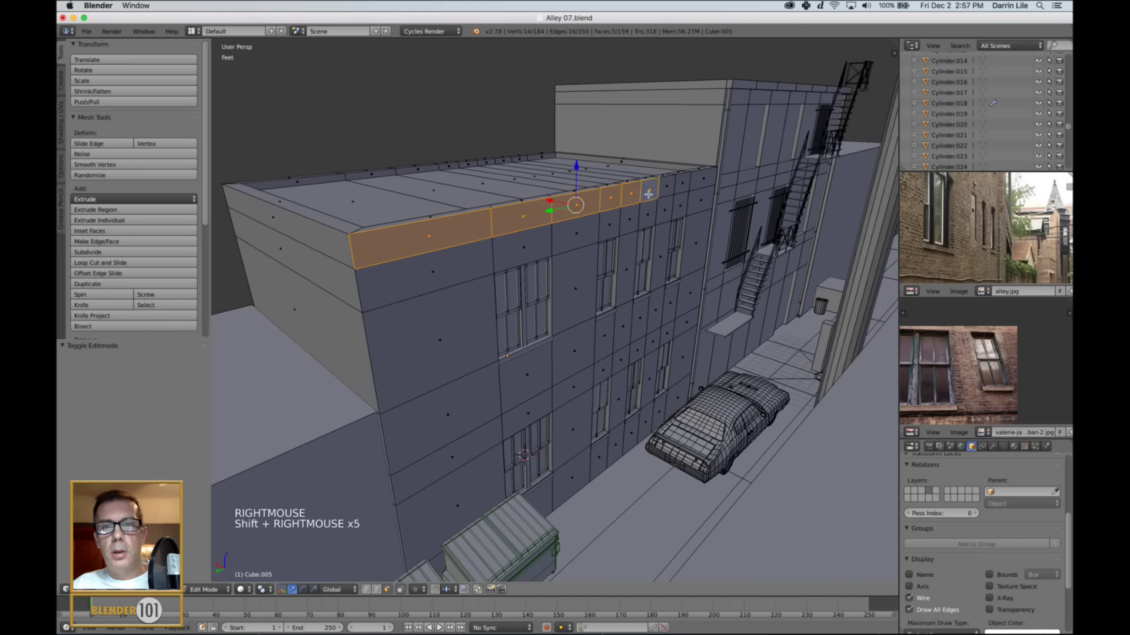
{"action": "right_click", "coordinate": [665, 189], "text": "shift"}
{"action": "right_click", "coordinate": [680, 187], "text": "shift"}
{"action": "right_click", "coordinate": [704, 186], "text": "shift"}
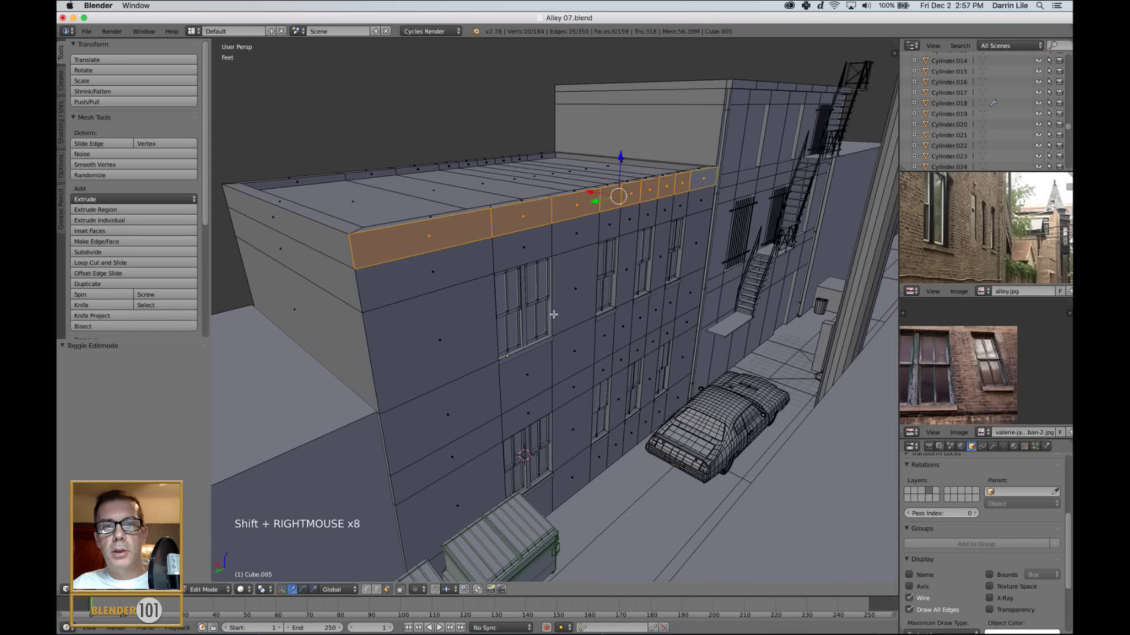
- Extrude the selected parapet faces slightly outward over the alley as a ledge, then return to Object Mode
{"action": "middle_click_drag", "start_coordinate": [552, 315], "coordinate": [632, 325]}
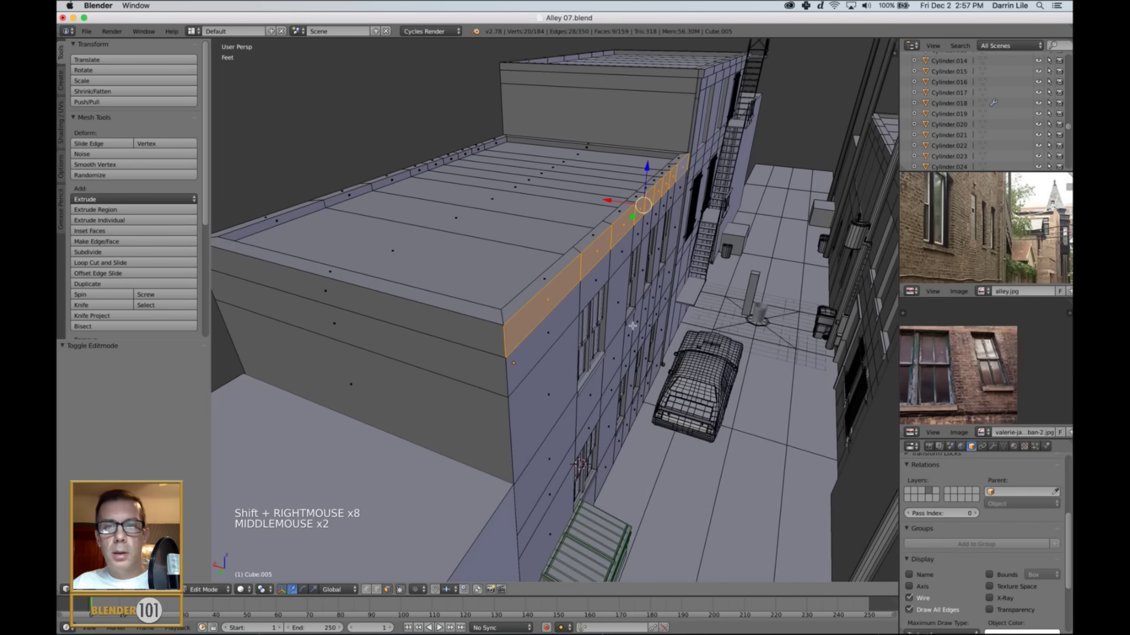
{"action": "key", "text": "e"}
{"action": "key", "text": "e"}
{"action": "key", "text": "e"}
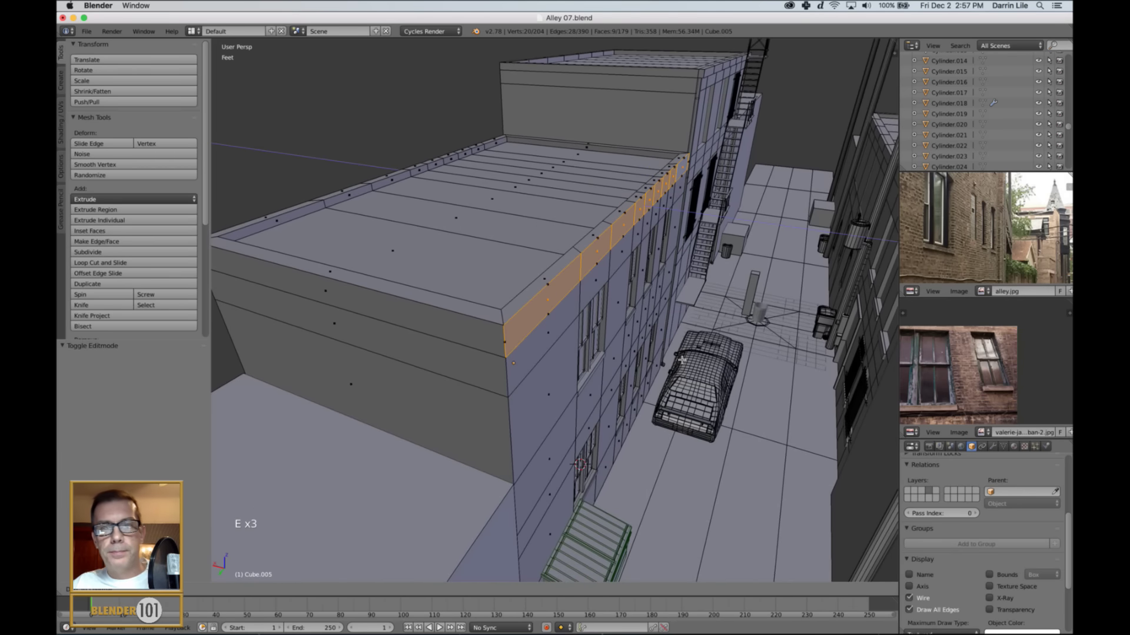
{"action": "left_click", "coordinate": [681, 359]}
{"action": "key", "text": "a"}
{"action": "key", "text": "Tab"}
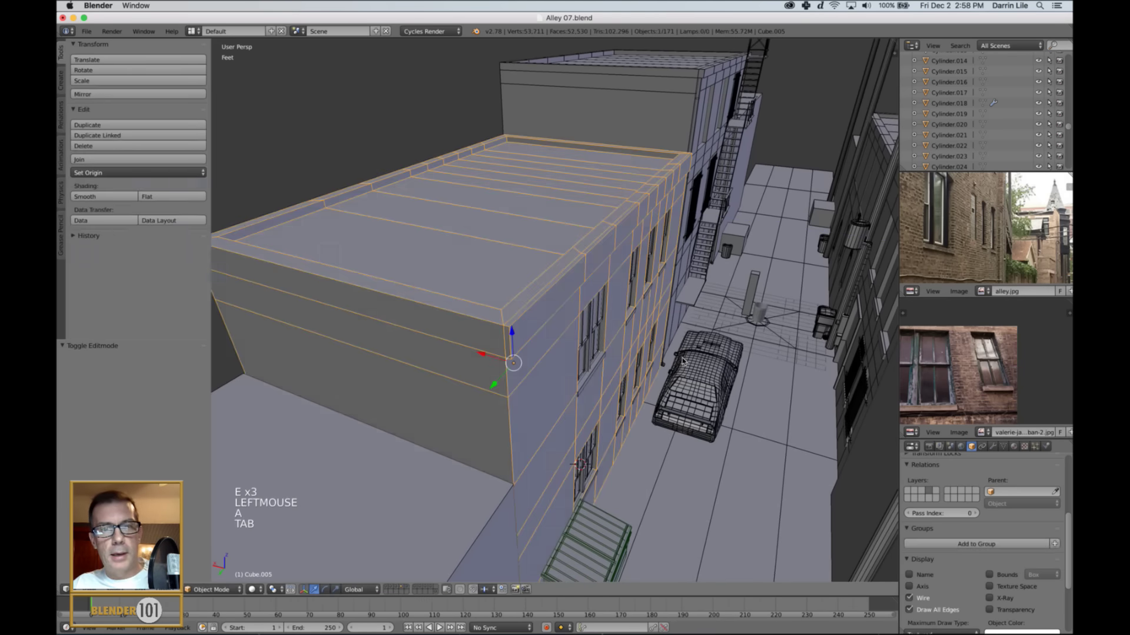
- Turn off the Wire and Draw All Edges display for all objects in the scene, then clear the selection
{"action": "scroll", "coordinate": [681, 366], "scroll_direction": "down", "scroll_amount": 4}
{"action": "middle_click_drag", "start_coordinate": [680, 365], "coordinate": [650, 377]}
{"action": "key", "text": "a"}
{"action": "scroll", "coordinate": [613, 357], "scroll_direction": "up", "scroll_amount": 3}
{"action": "scroll", "coordinate": [626, 329], "scroll_direction": "down", "scroll_amount": 2}
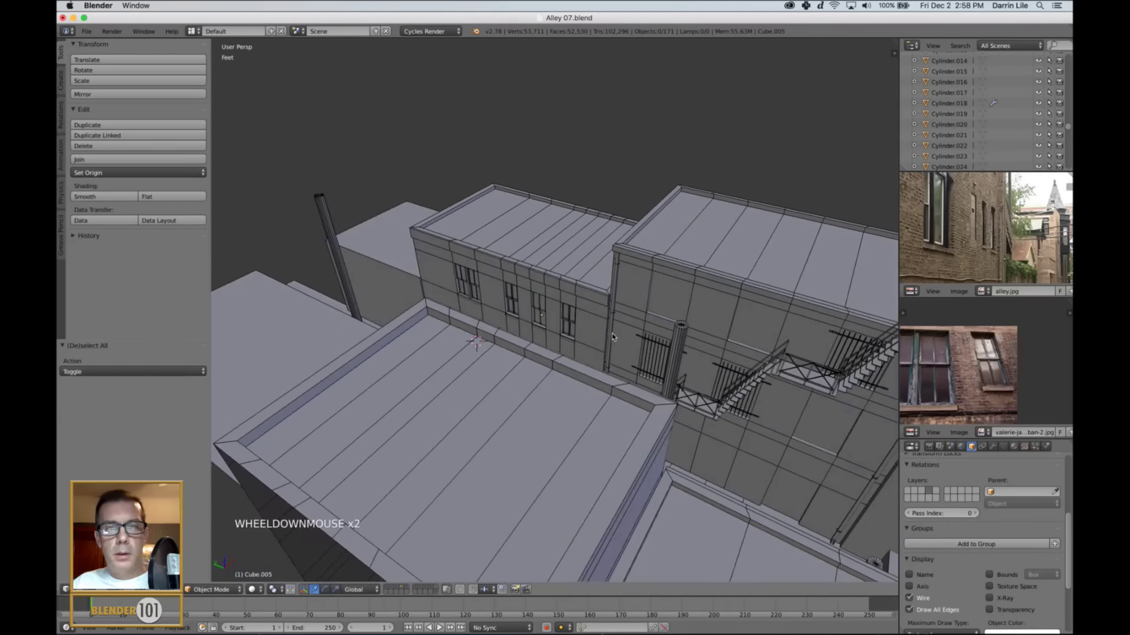
{"action": "key", "text": "a"}
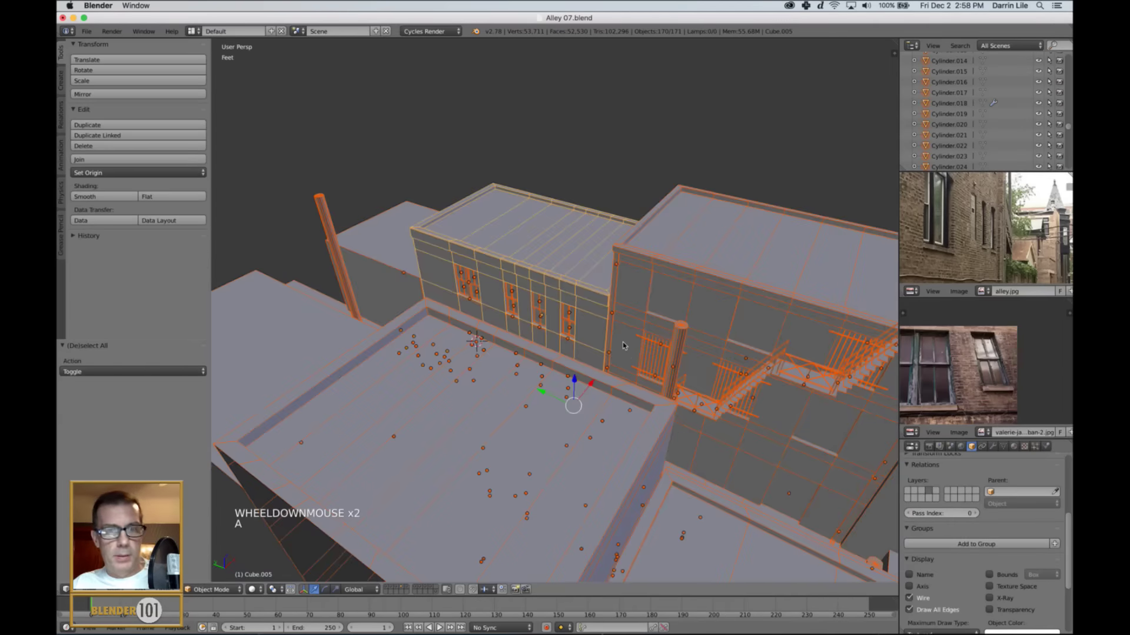
{"action": "left_click", "coordinate": [918, 598], "text": "alt"}
{"action": "left_click", "coordinate": [918, 610], "text": "alt"}
{"action": "key", "text": "a"}
{"action": "scroll", "coordinate": [595, 387], "scroll_direction": "up", "scroll_amount": 3}
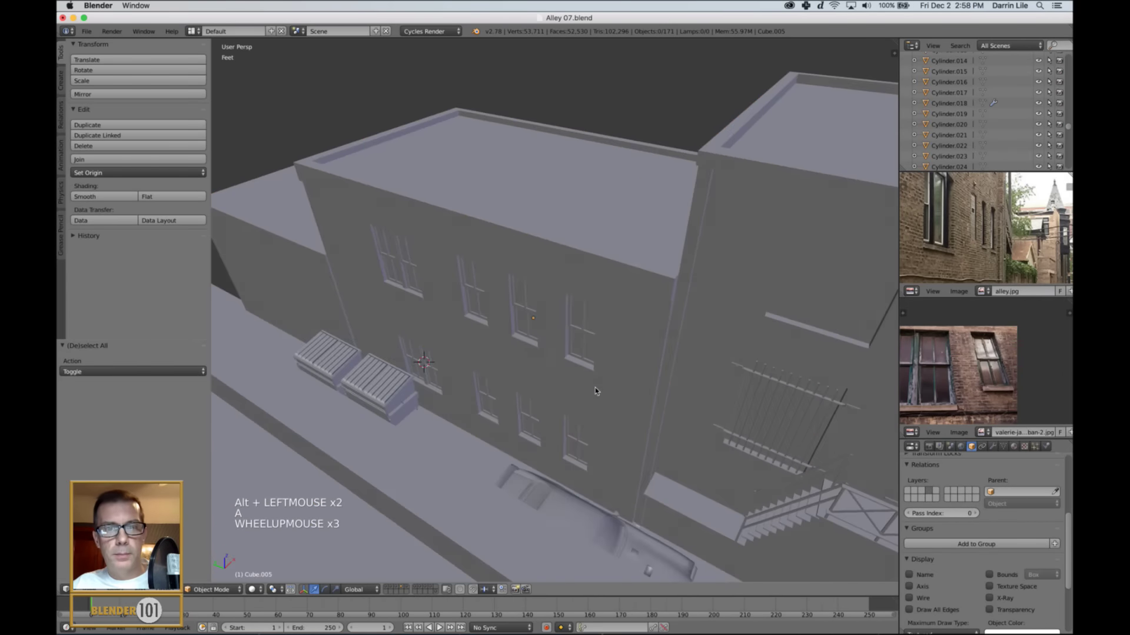
- Fly through the alley at ground level to examine the dumpsters, car, bins, windows and building walls on both sides
{"action": "middle_click_drag", "start_coordinate": [595, 387], "coordinate": [680, 355]}
{"action": "scroll", "coordinate": [647, 371], "scroll_direction": "up", "scroll_amount": 3}
{"action": "scroll", "coordinate": [623, 353], "scroll_direction": "down", "scroll_amount": 2}
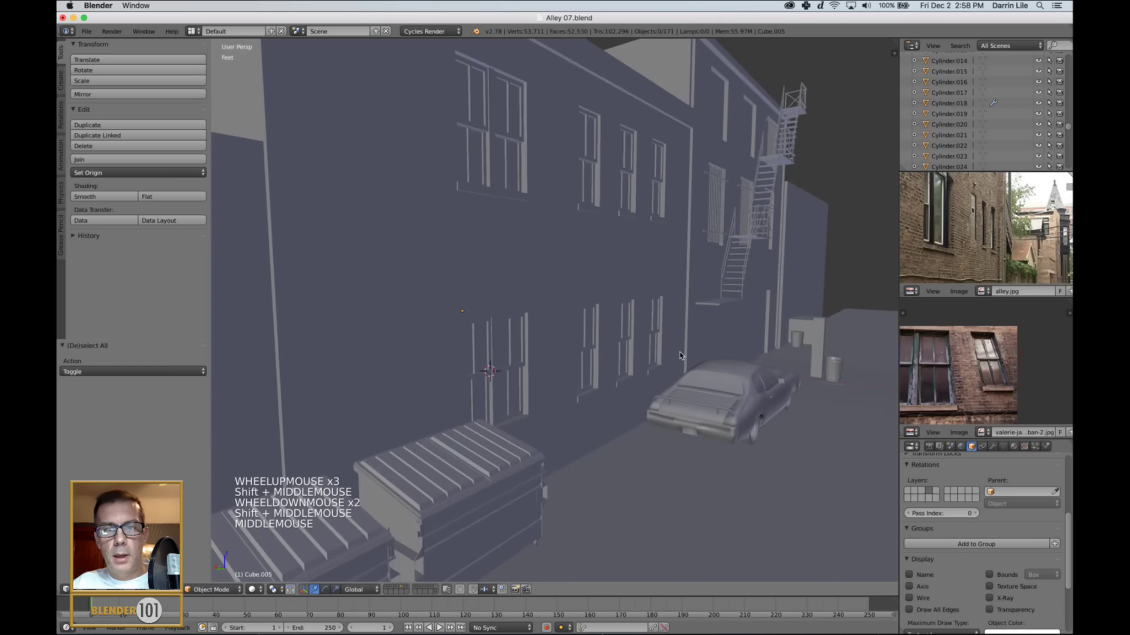
{"action": "middle_click_drag", "start_coordinate": [743, 389], "coordinate": [647, 389], "text": "shift"}
{"action": "mouse_move", "coordinate": [647, 390]}
{"action": "middle_mouse_down"}
{"action": "mouse_move", "coordinate": [668, 391]}
{"action": "mouse_move", "coordinate": [657, 393]}
{"action": "middle_mouse_up"}
{"action": "key", "text": "shift+f"}
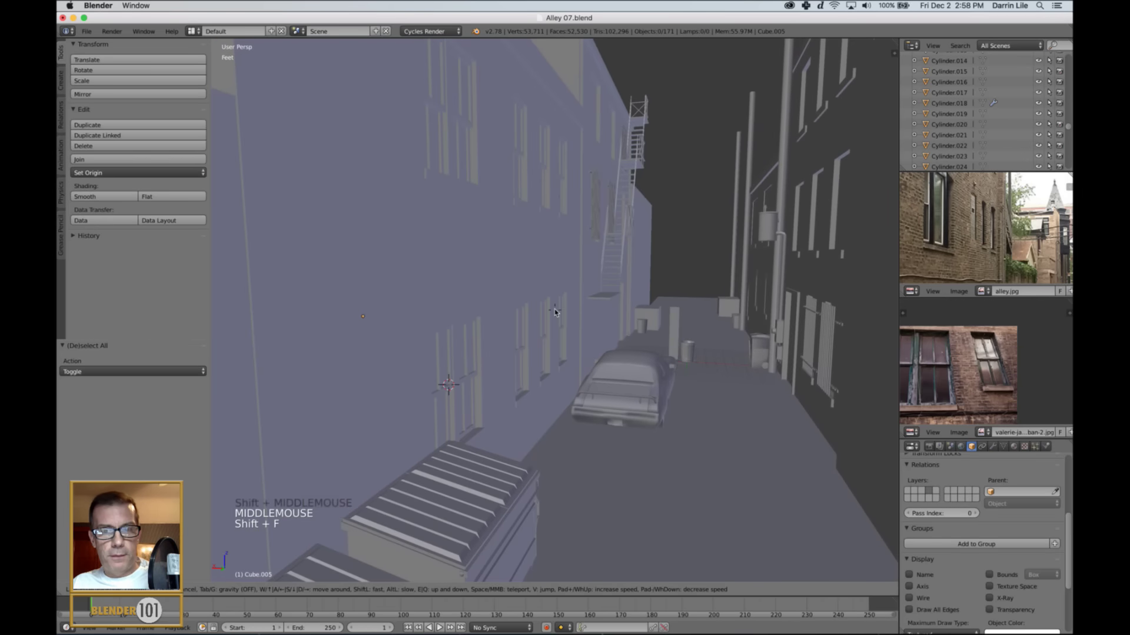
{"action": "key", "text": "Tab"}
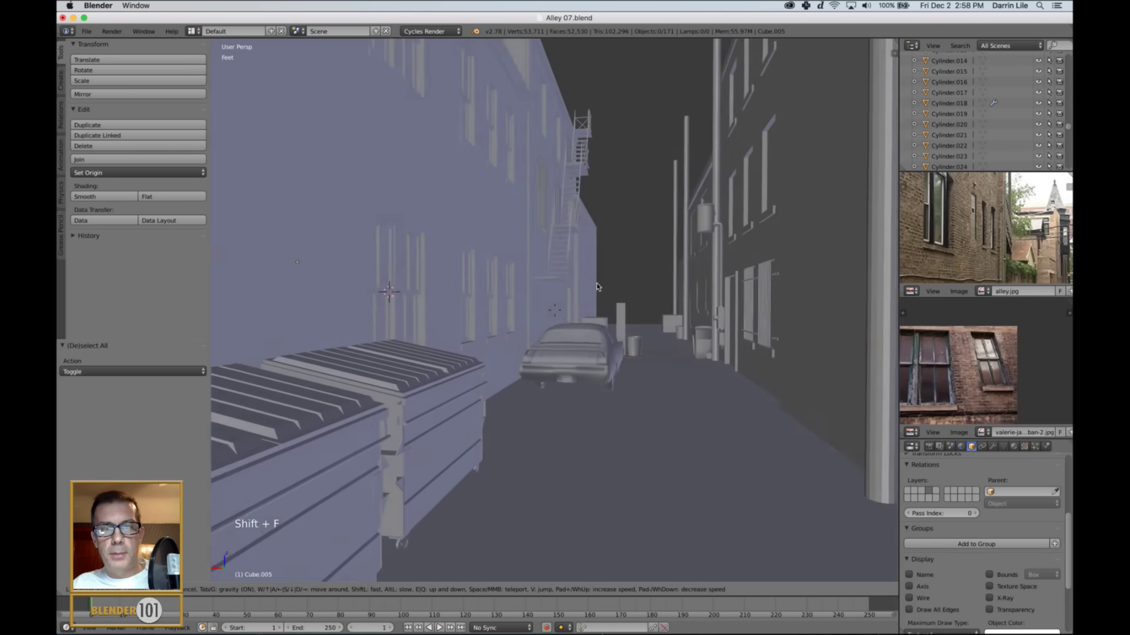
{"action": "key", "text": "w"}
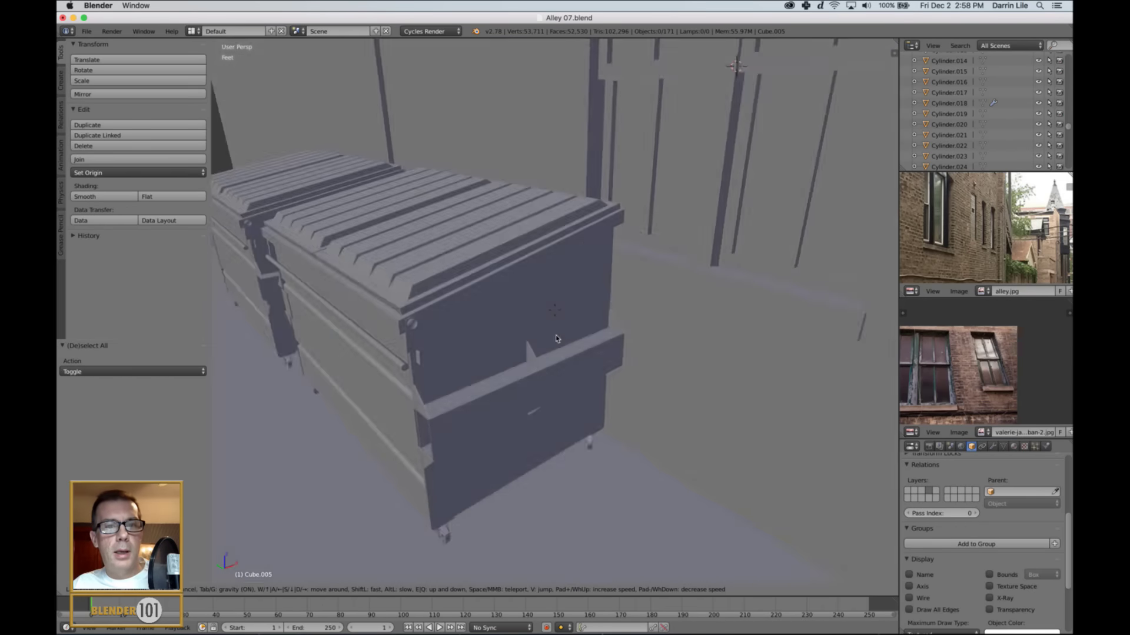
{"action": "key", "text": "w"}
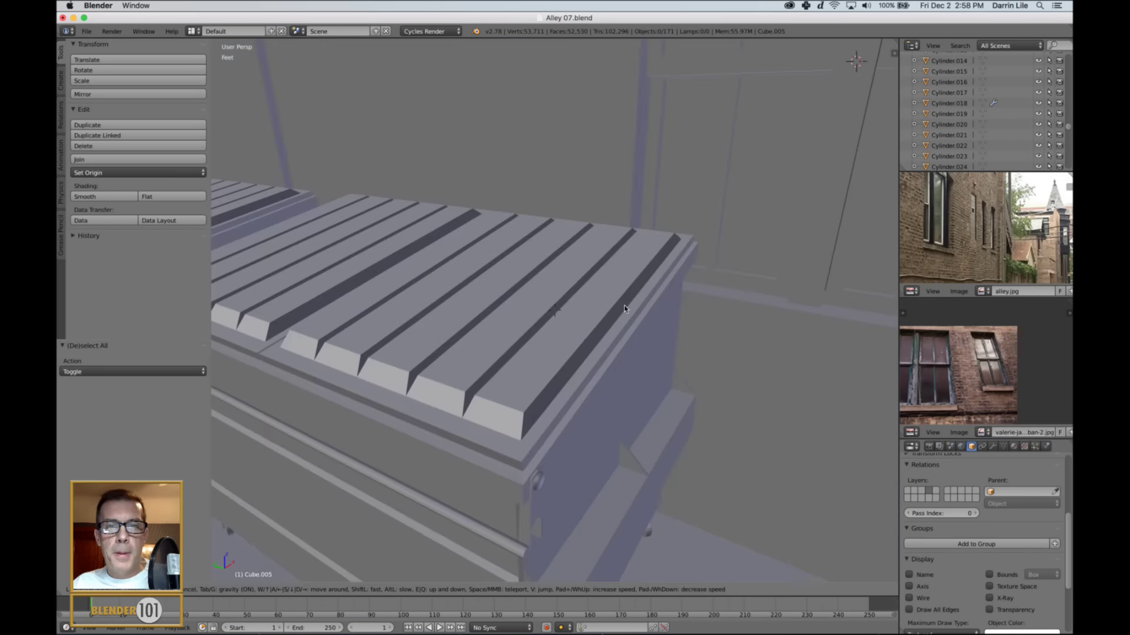
{"action": "key", "text": "s"}
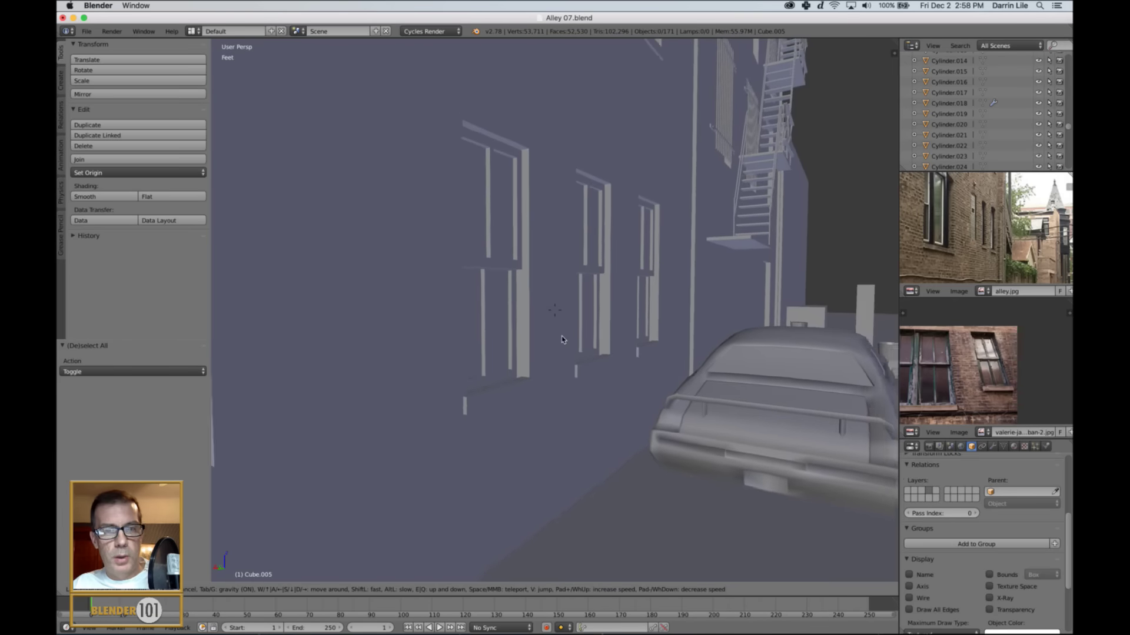
{"action": "key", "text": "w"}
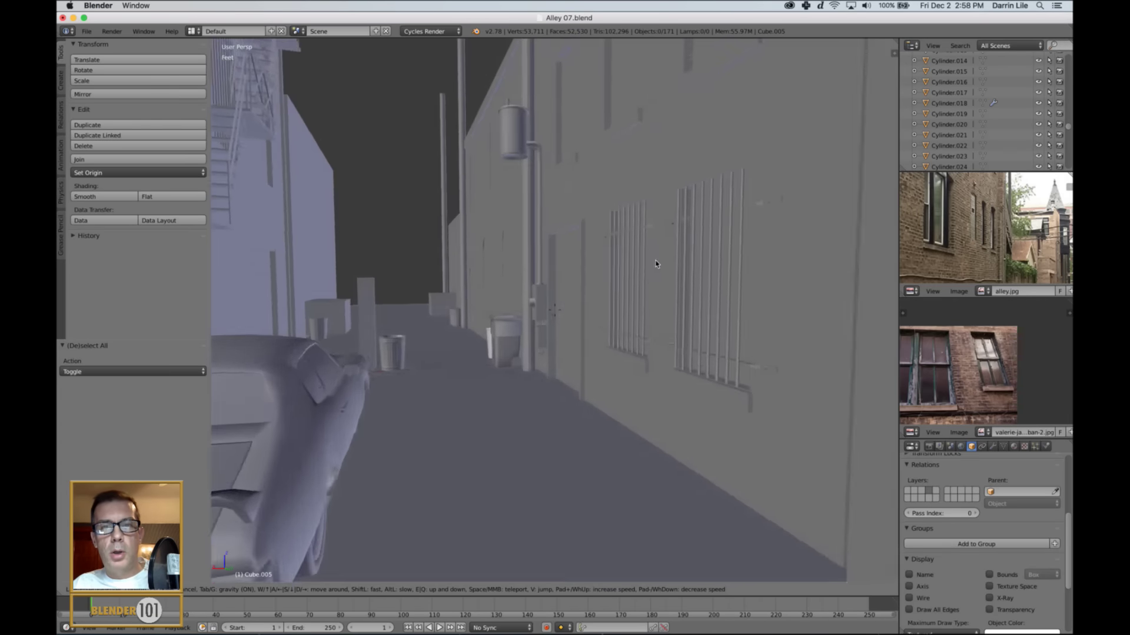
{"action": "key", "text": "w"}
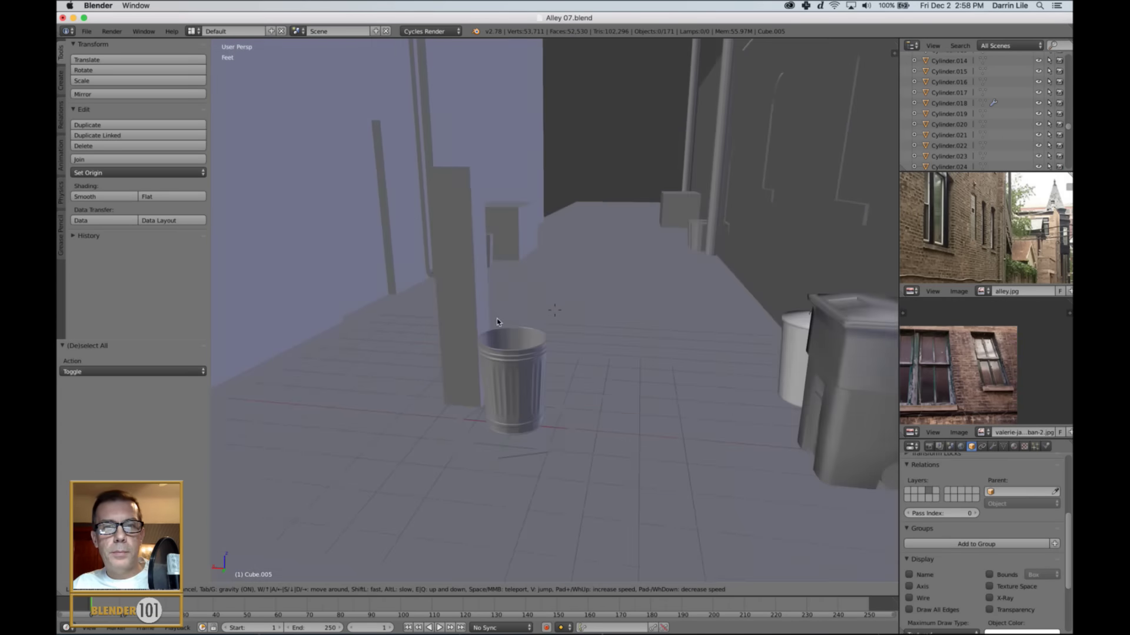
{"action": "key", "text": "w"}
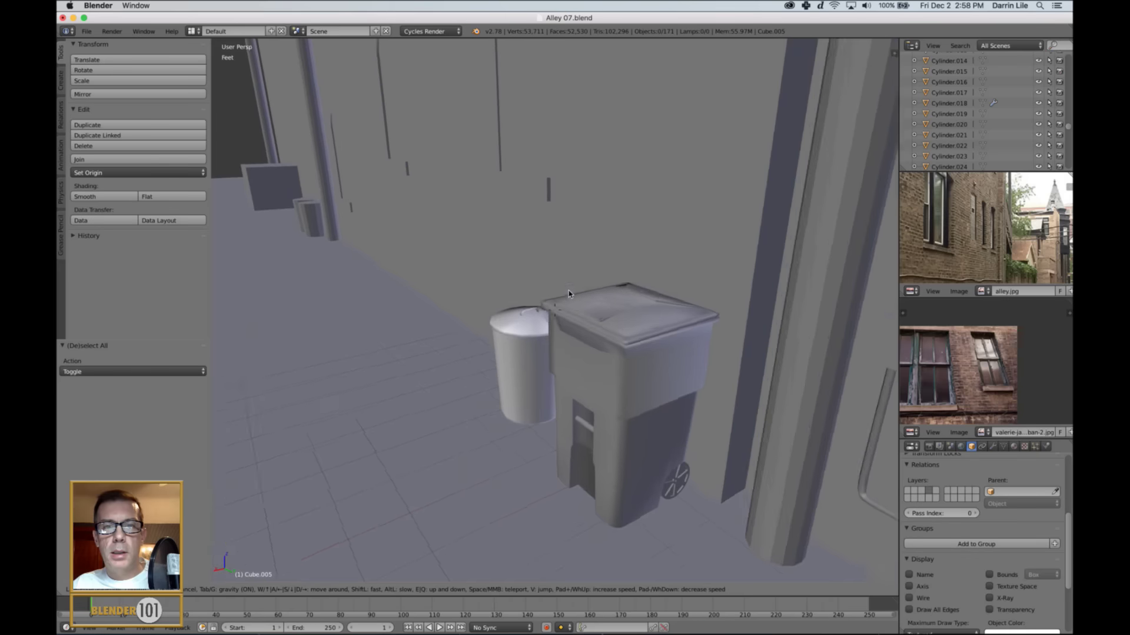
{"action": "key", "text": "w"}
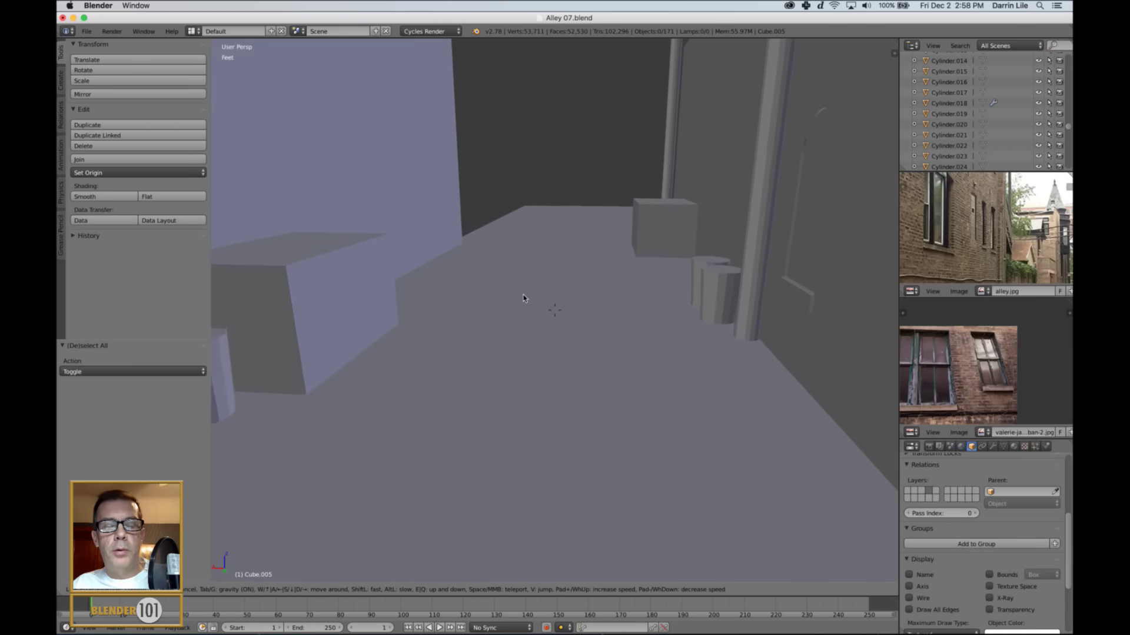
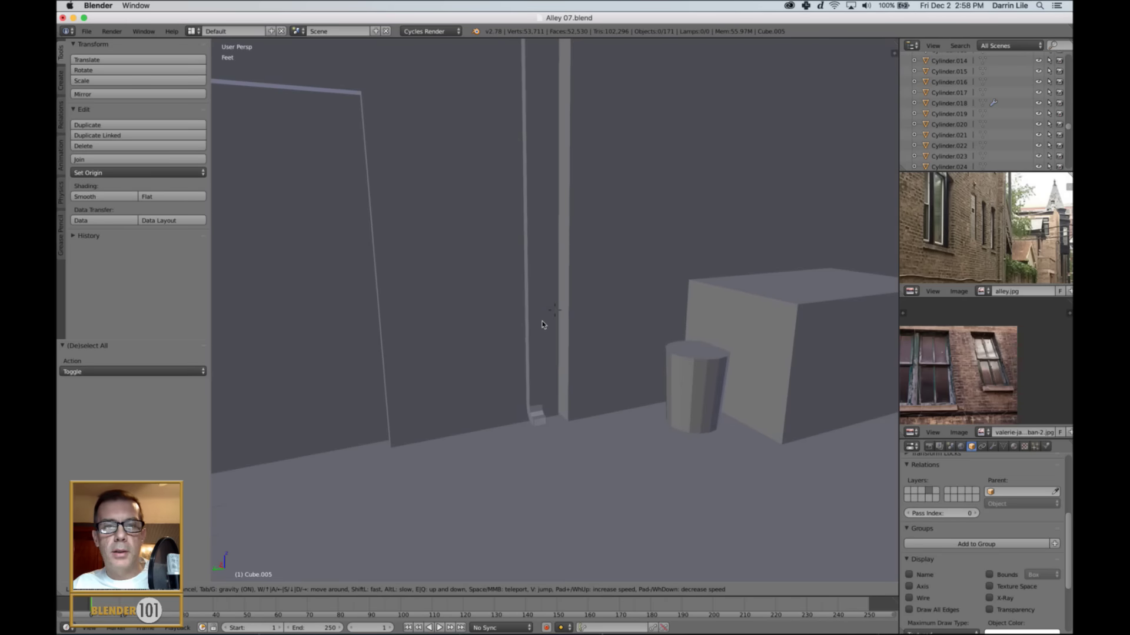
{"action": "key", "text": "Escape"}
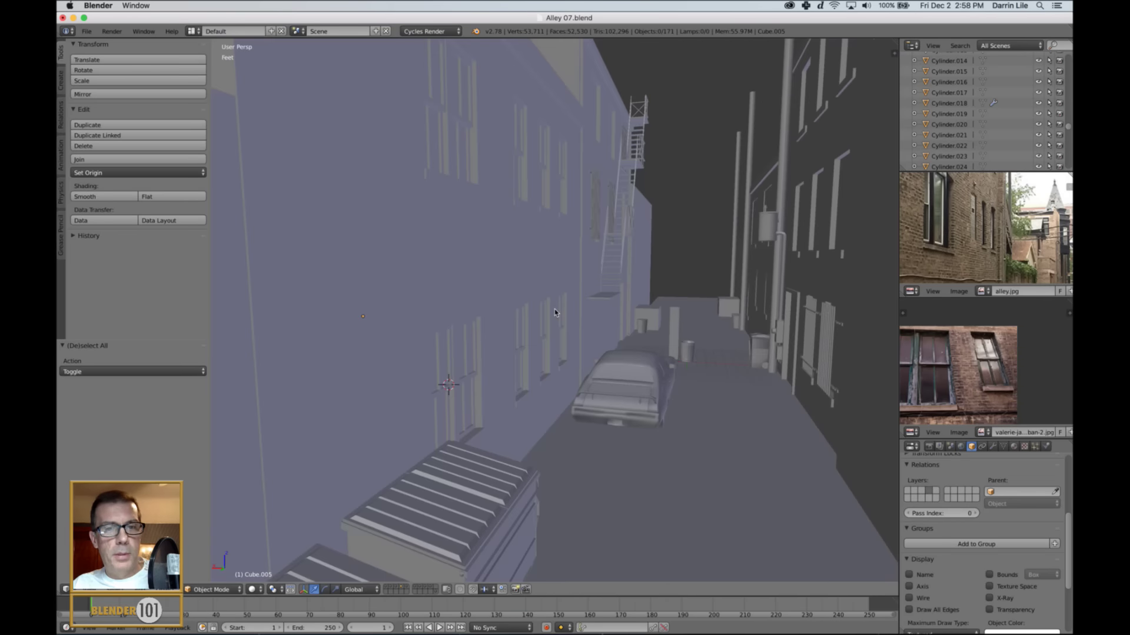
- Move the parked car about -2.66' along X, away from the building wall
{"action": "scroll", "coordinate": [502, 322], "scroll_direction": "down", "scroll_amount": 2}
{"action": "middle_click_drag", "start_coordinate": [530, 320], "coordinate": [658, 353], "text": "shift"}
{"action": "scroll", "coordinate": [586, 335], "scroll_direction": "up", "scroll_amount": 4}
{"action": "scroll", "coordinate": [647, 347], "scroll_direction": "up", "scroll_amount": 3}
{"action": "right_click", "coordinate": [707, 490]}
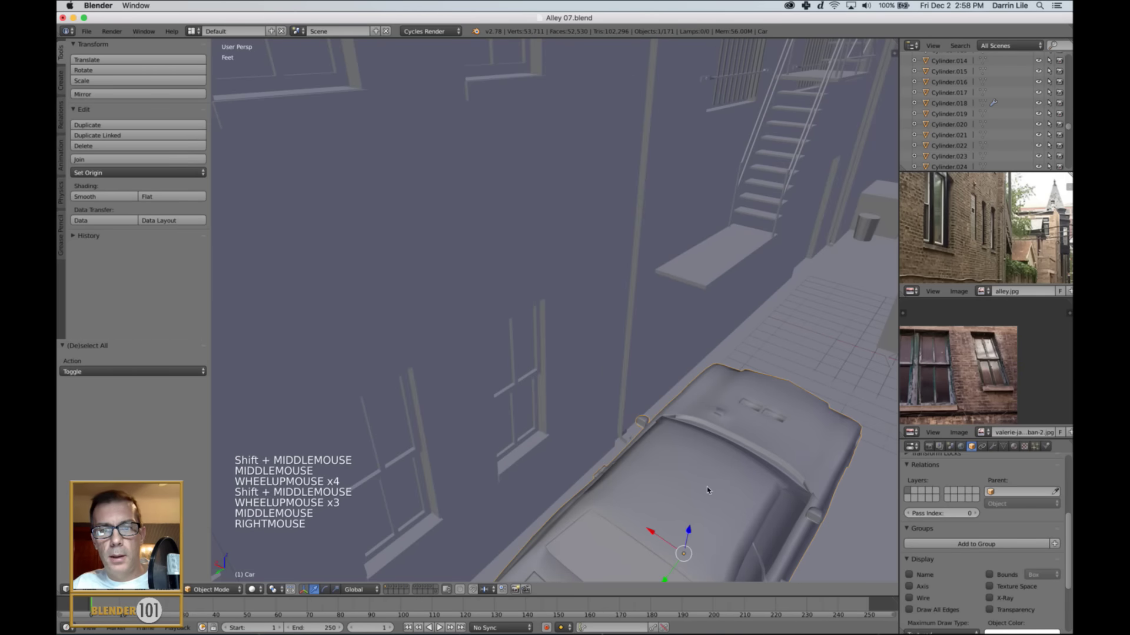
{"action": "left_click_drag", "start_coordinate": [649, 532], "coordinate": [734, 568]}
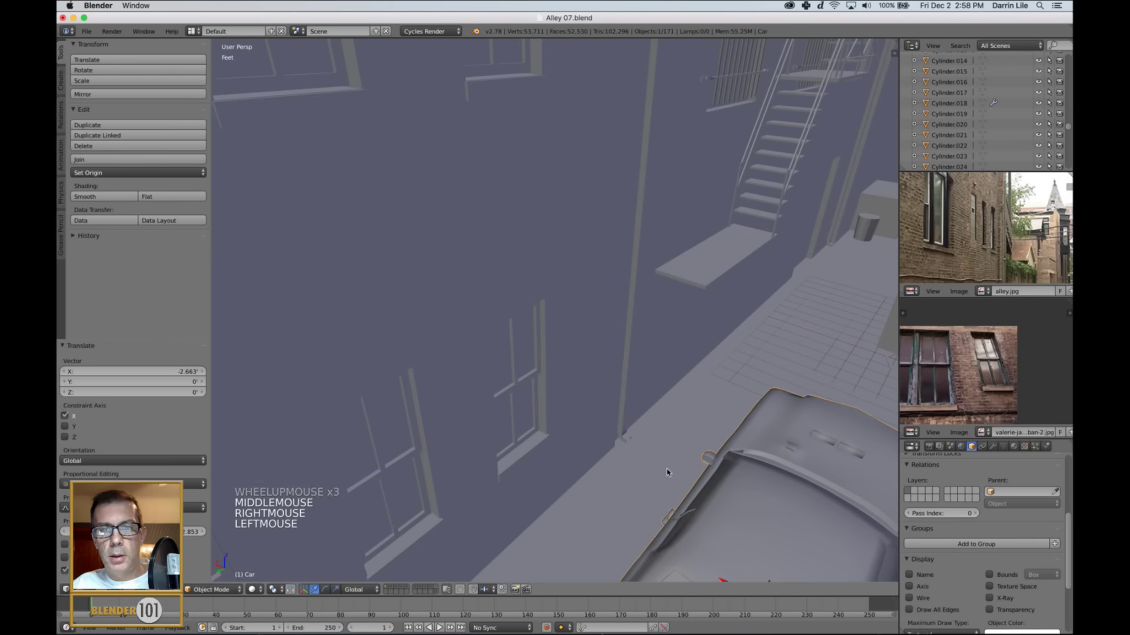
{"action": "middle_click_drag", "start_coordinate": [721, 547], "coordinate": [710, 375]}
{"action": "right_click", "coordinate": [672, 487]}
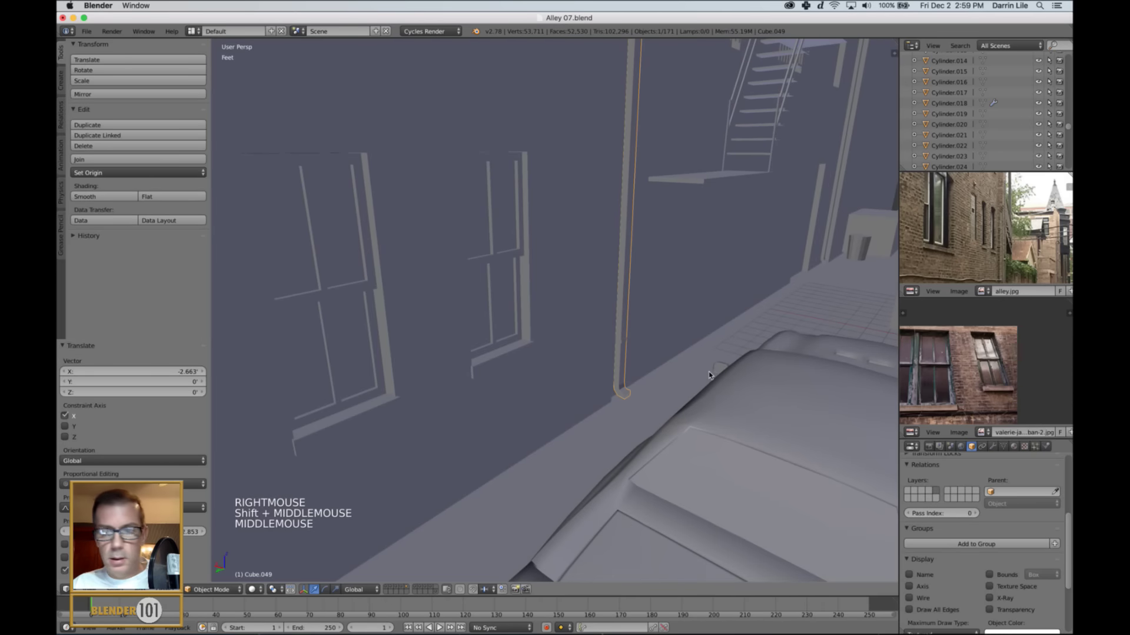
{"action": "left_click", "coordinate": [910, 598], "text": "alt"}
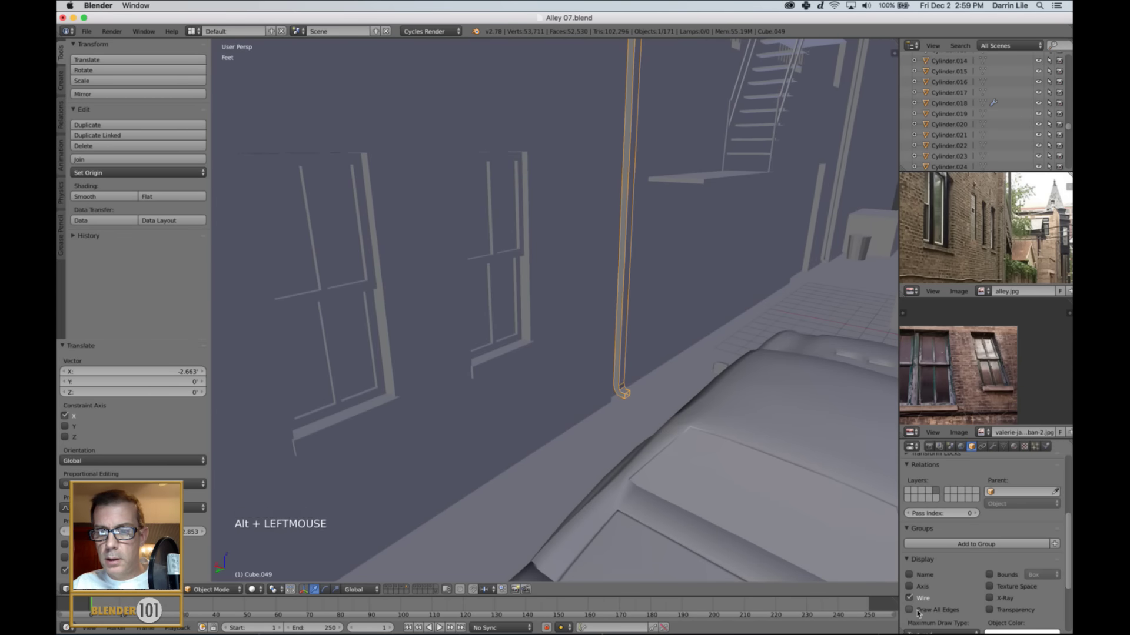
{"action": "left_click", "coordinate": [910, 600], "text": "alt"}
{"action": "key", "text": "a"}
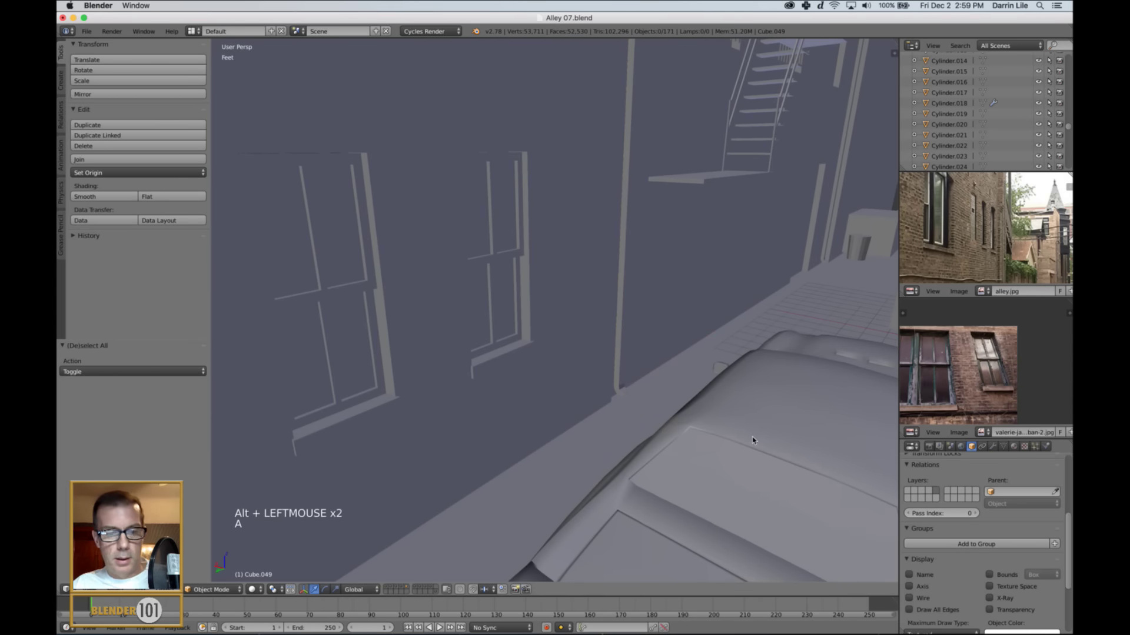
- Turn on the Wire and Draw All Edges display for all objects in the scene, then clear the selection
{"action": "key", "text": "a"}
{"action": "left_click", "coordinate": [909, 599], "text": "alt"}
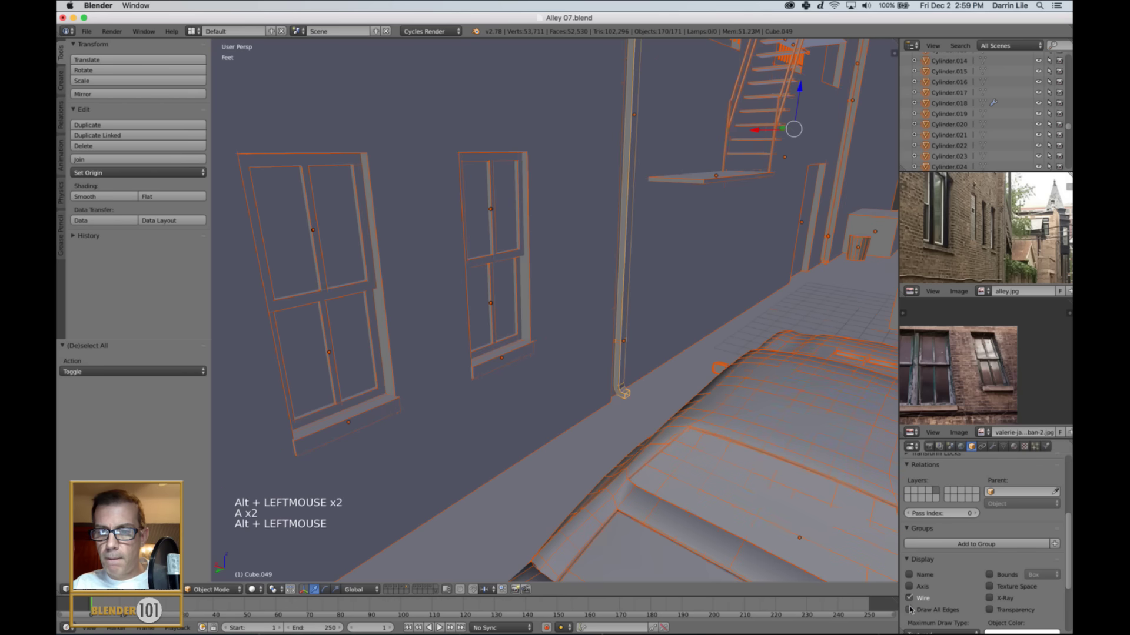
{"action": "left_click", "coordinate": [910, 610], "text": "alt"}
{"action": "key", "text": "a"}
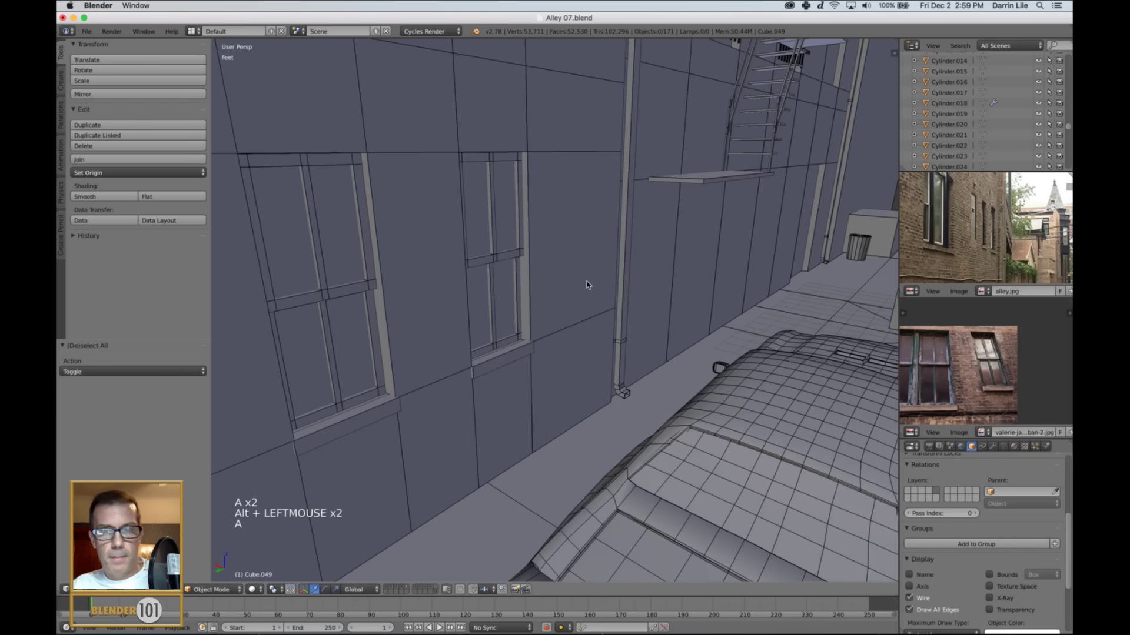
- Select the strap near the foot of the building's downspout and centre a close view on it
{"action": "right_click", "coordinate": [622, 345]}
{"action": "scroll", "coordinate": [622, 345], "scroll_direction": "up", "scroll_amount": 4}
{"action": "middle_click_drag", "start_coordinate": [635, 349], "coordinate": [602, 376], "text": "shift"}
{"action": "key", "text": "KP_Decimal"}
{"action": "scroll", "coordinate": [645, 365], "scroll_direction": "down", "scroll_amount": 3}
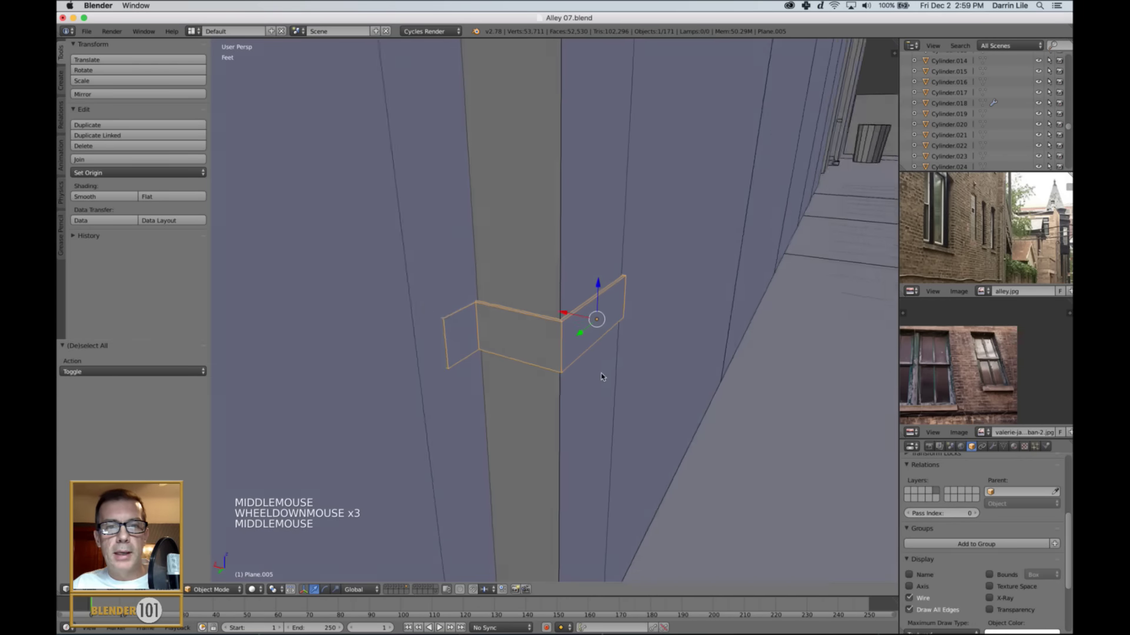
{"action": "scroll", "coordinate": [453, 349], "scroll_direction": "down", "scroll_amount": 2}
{"action": "right_click", "coordinate": [488, 338]}
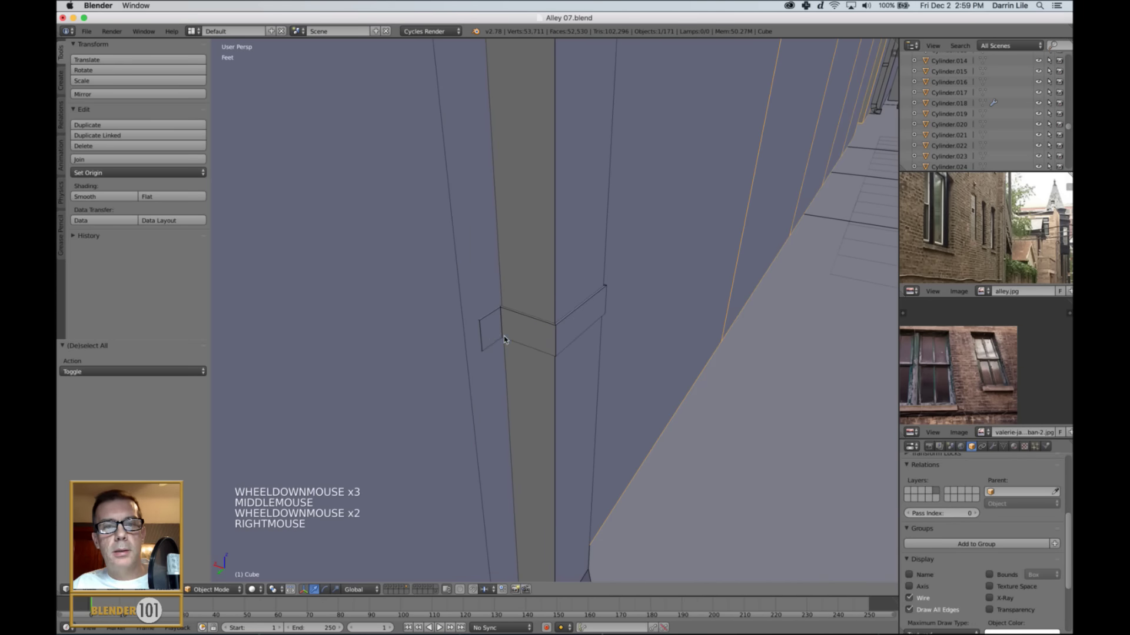
{"action": "key", "text": "Tab"}
{"action": "key", "text": "Tab"}
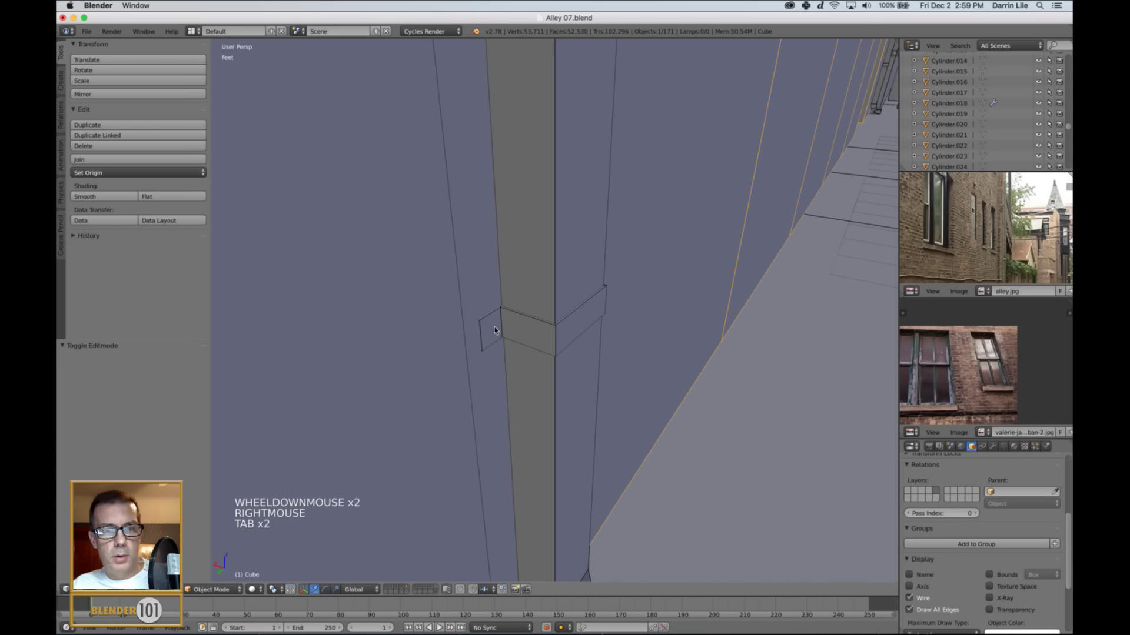
- Snap the 3D cursor to the downspout strap's near flange face in Edit Mode, then return to Object Mode
{"action": "right_click", "coordinate": [491, 345]}
{"action": "key", "text": "Tab"}
{"action": "right_click", "coordinate": [494, 336]}
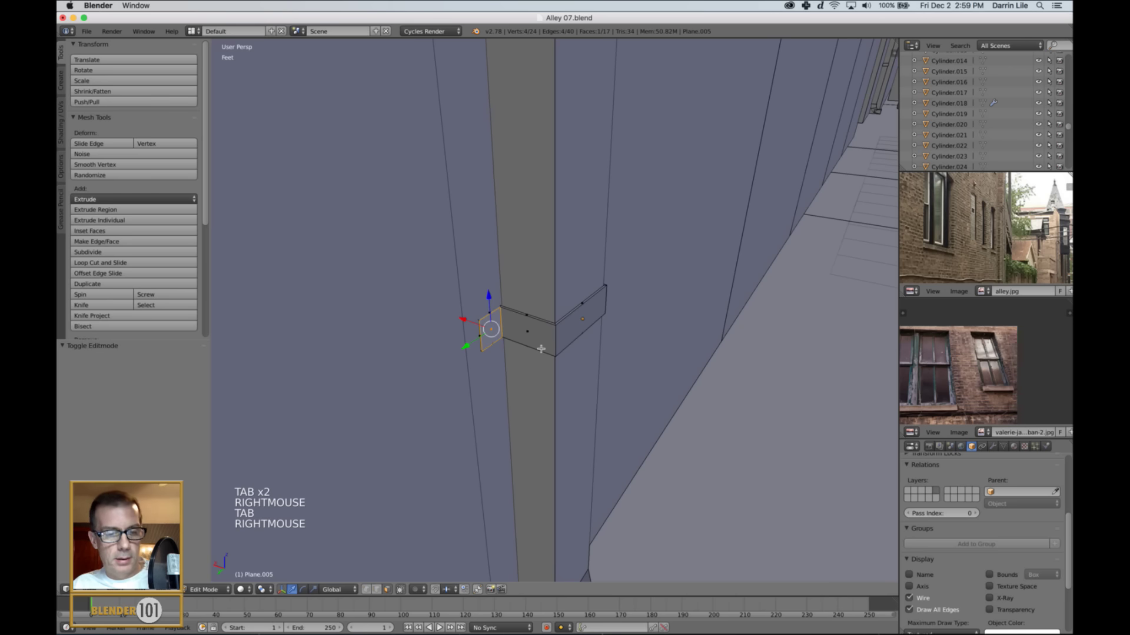
{"action": "key", "text": "shift+s"}
{"action": "left_click", "coordinate": [522, 346]}
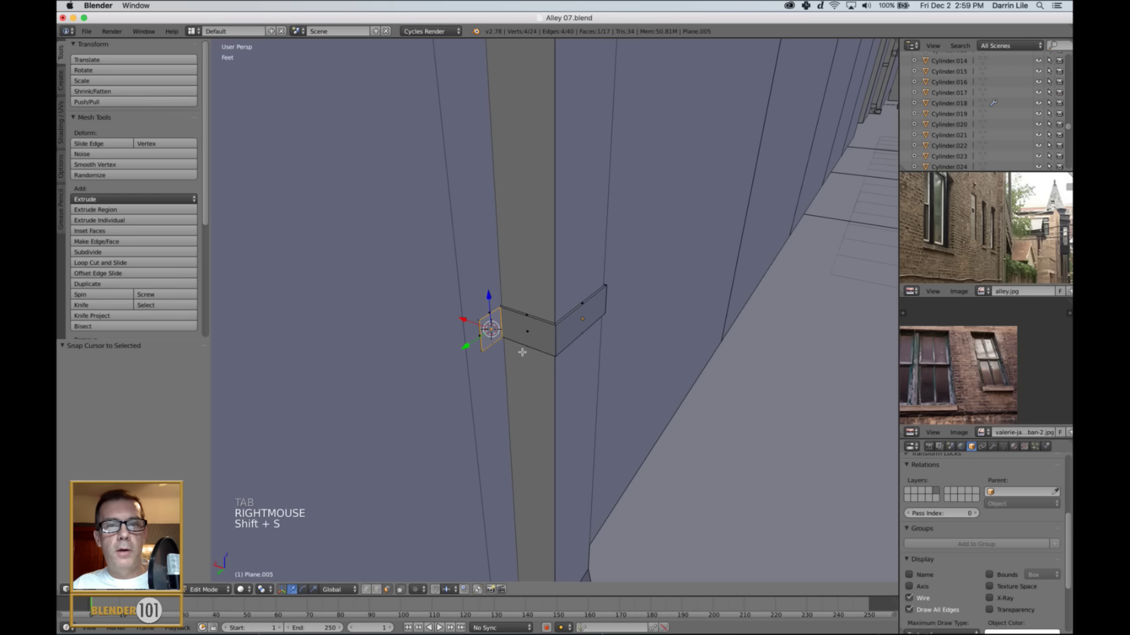
{"action": "key", "text": "a"}
{"action": "key", "text": "Tab"}
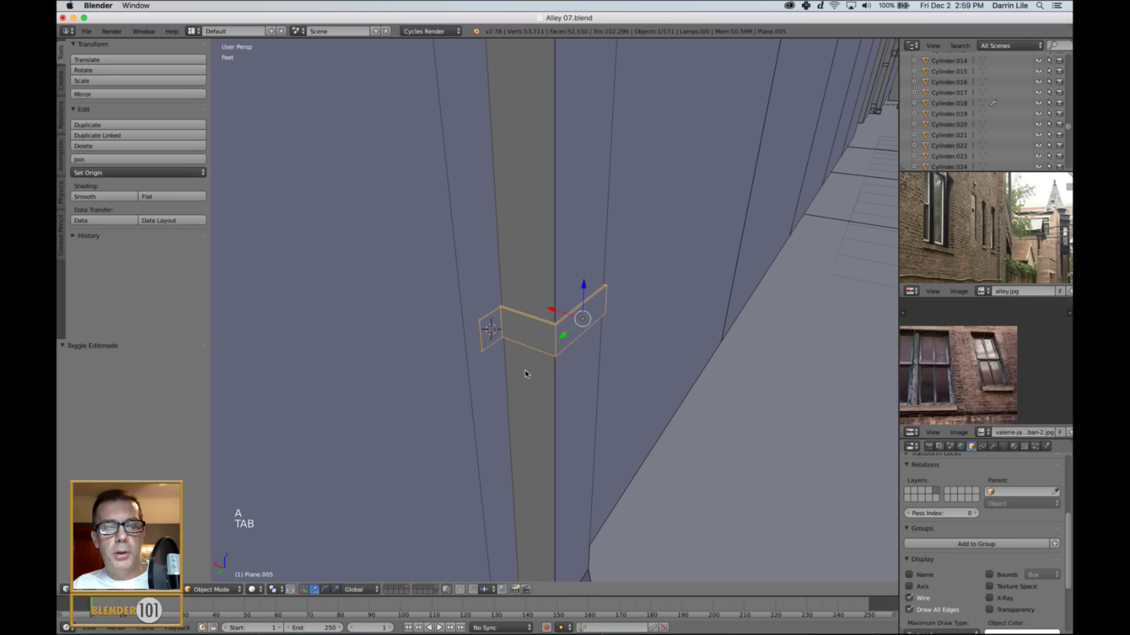
- Add a cylinder mesh at the 3D cursor on the downspout strap's flange
{"action": "middle_click_drag", "start_coordinate": [525, 373], "coordinate": [528, 388]}
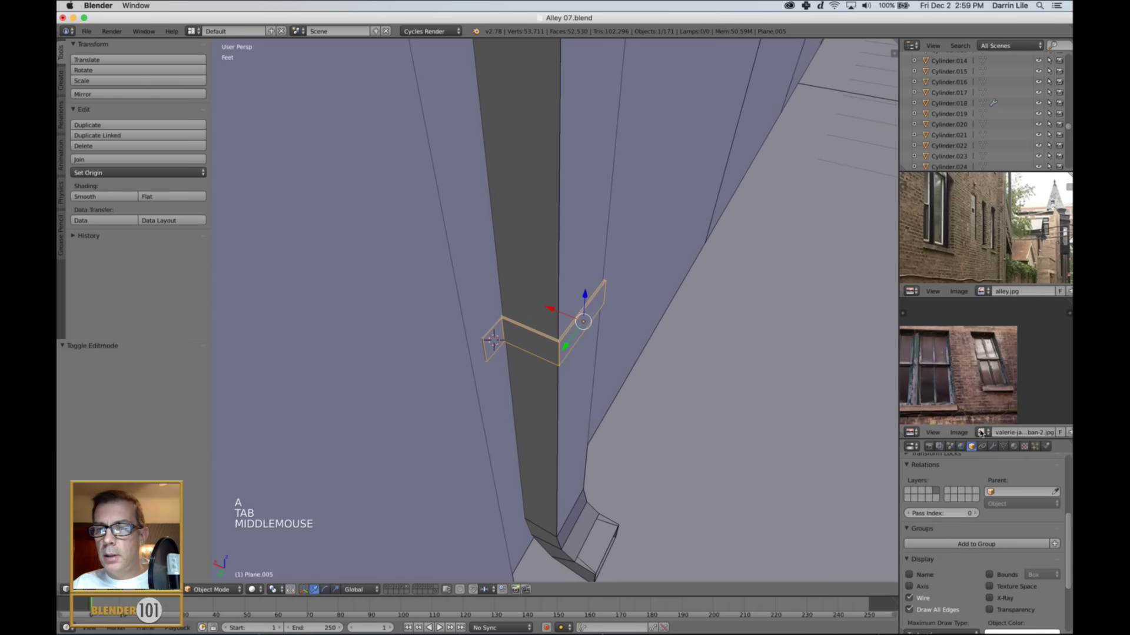
{"action": "left_click", "coordinate": [993, 446]}
{"action": "middle_click_drag", "start_coordinate": [579, 344], "coordinate": [559, 339]}
{"action": "middle_click_drag", "start_coordinate": [492, 324], "coordinate": [463, 313]}
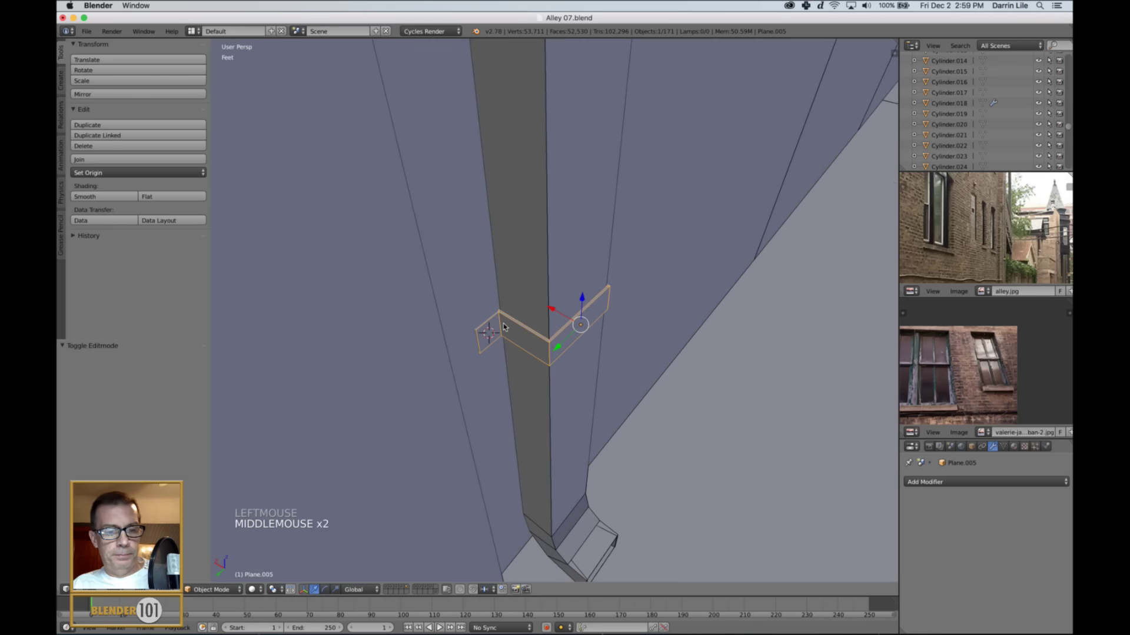
{"action": "key", "text": "shift+a"}
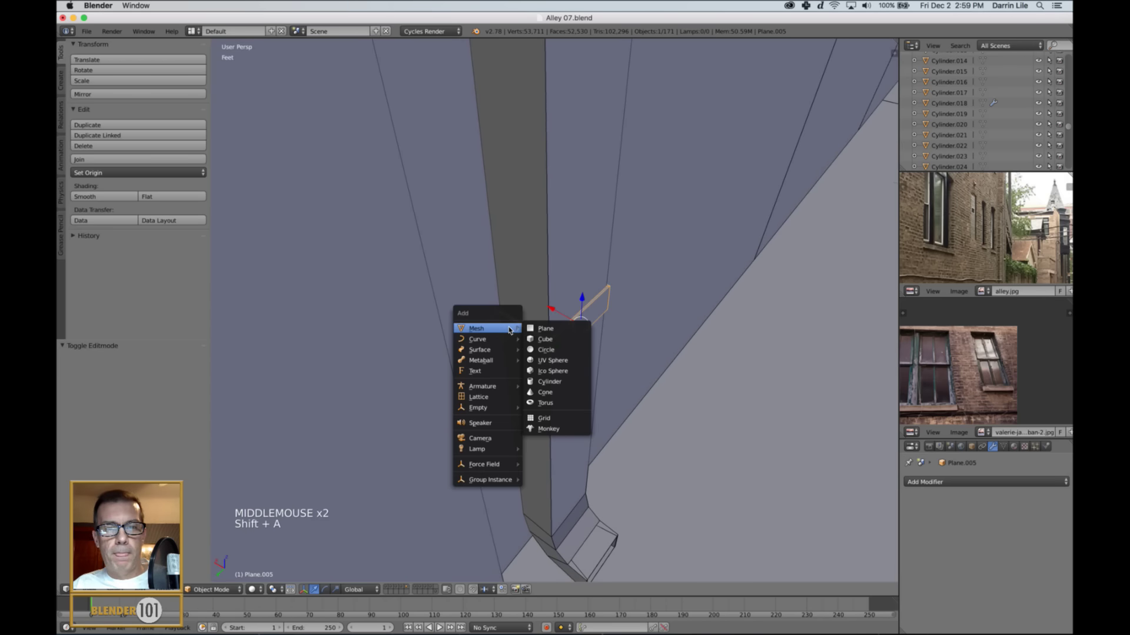
{"action": "left_click", "coordinate": [563, 382]}
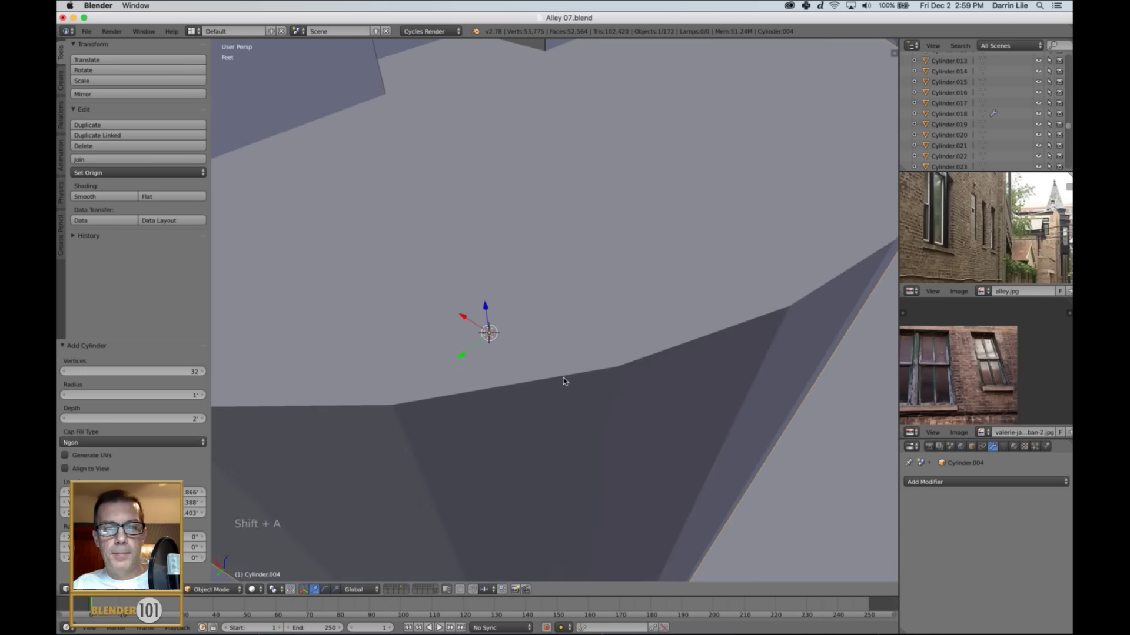
{"action": "scroll", "coordinate": [563, 381], "scroll_direction": "down", "scroll_amount": 3}
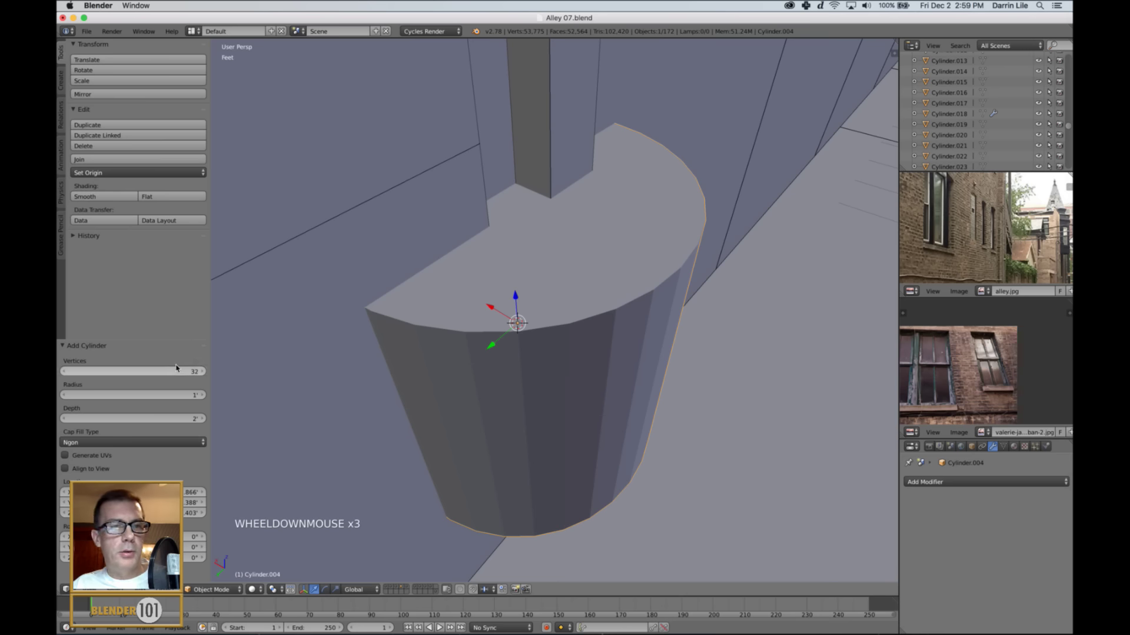
- Set the cylinder to 6 vertices with Triangle Fan caps, then move it about -1.65' along X, clear of the wall
{"action": "left_click_drag", "start_coordinate": [159, 345], "coordinate": [159, 275]}
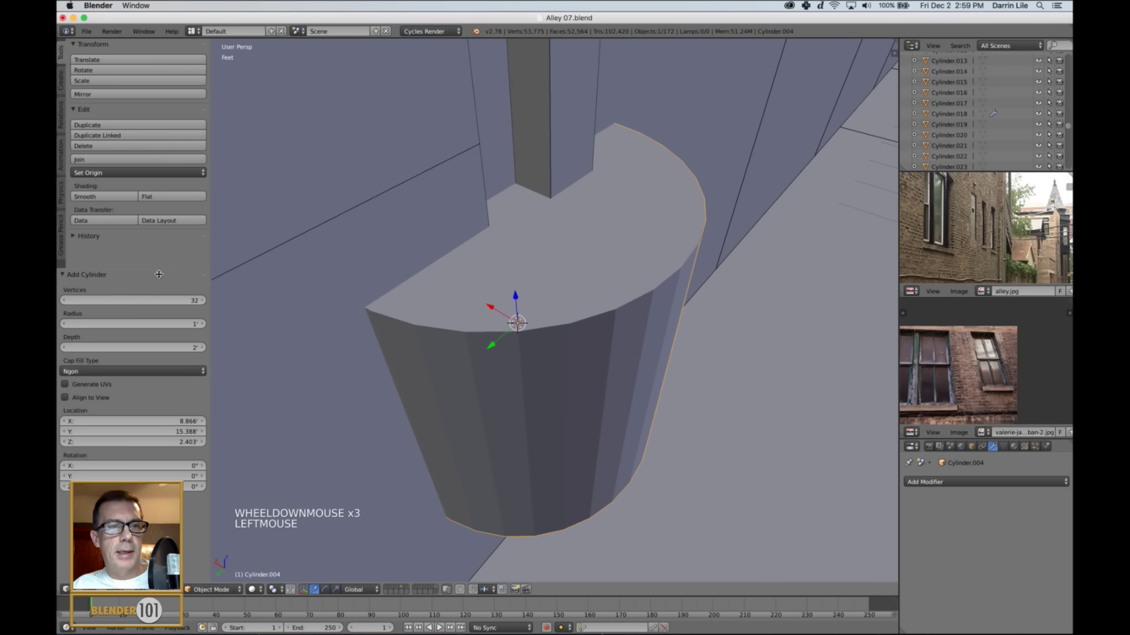
{"action": "left_click", "coordinate": [145, 301]}
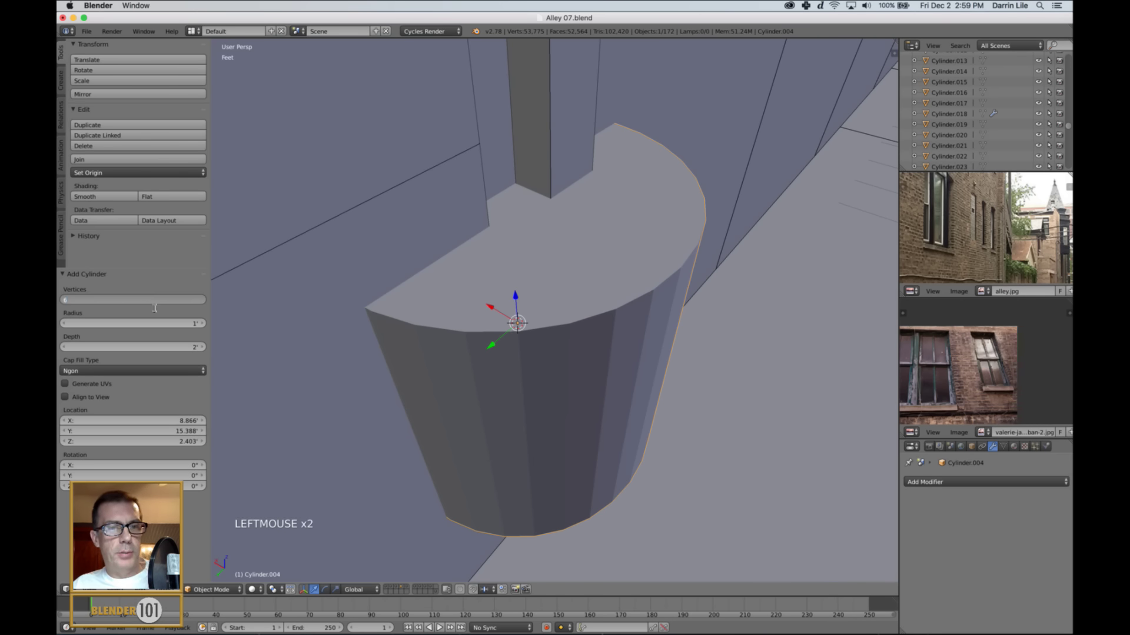
{"action": "key", "text": "Return"}
{"action": "left_click", "coordinate": [126, 369]}
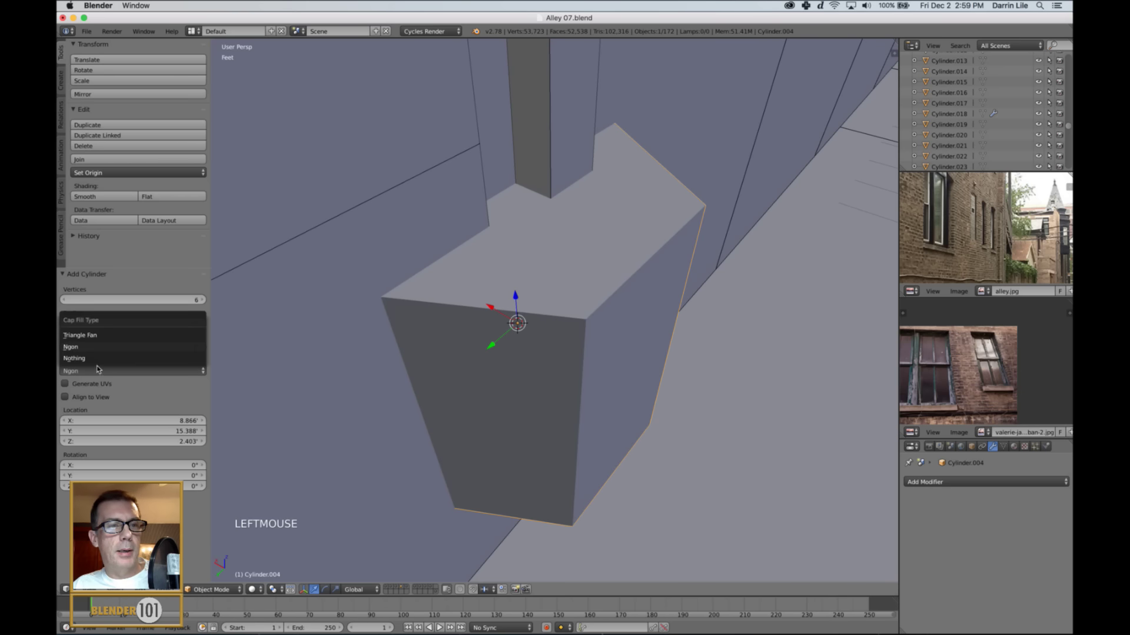
{"action": "left_click", "coordinate": [94, 335]}
{"action": "scroll", "coordinate": [496, 324], "scroll_direction": "down", "scroll_amount": 3}
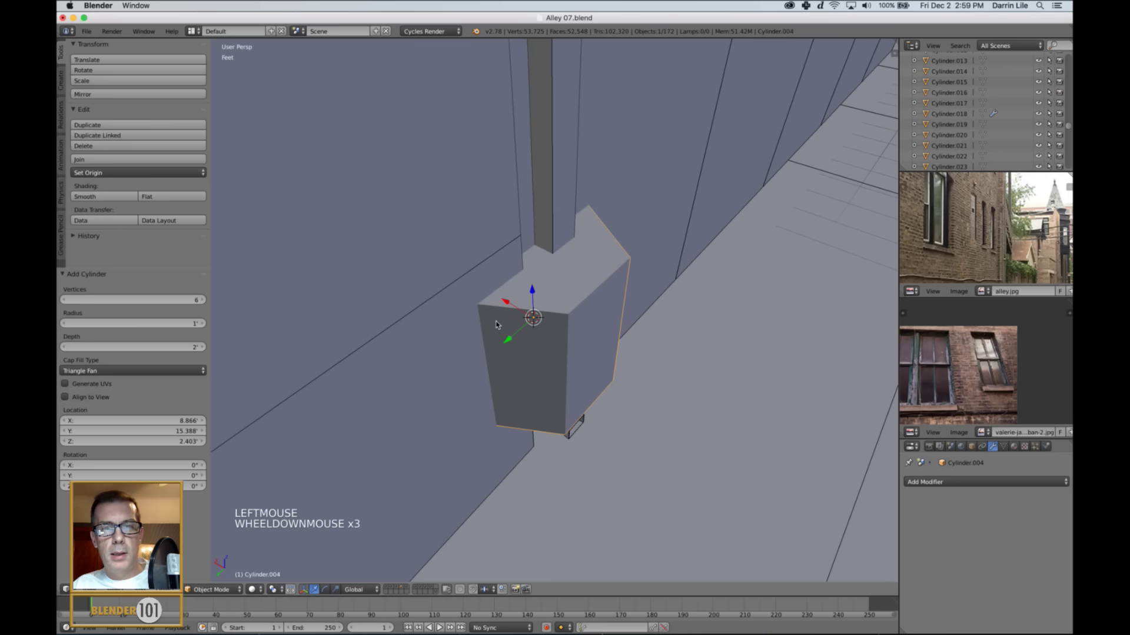
{"action": "left_click_drag", "start_coordinate": [503, 306], "coordinate": [666, 403]}
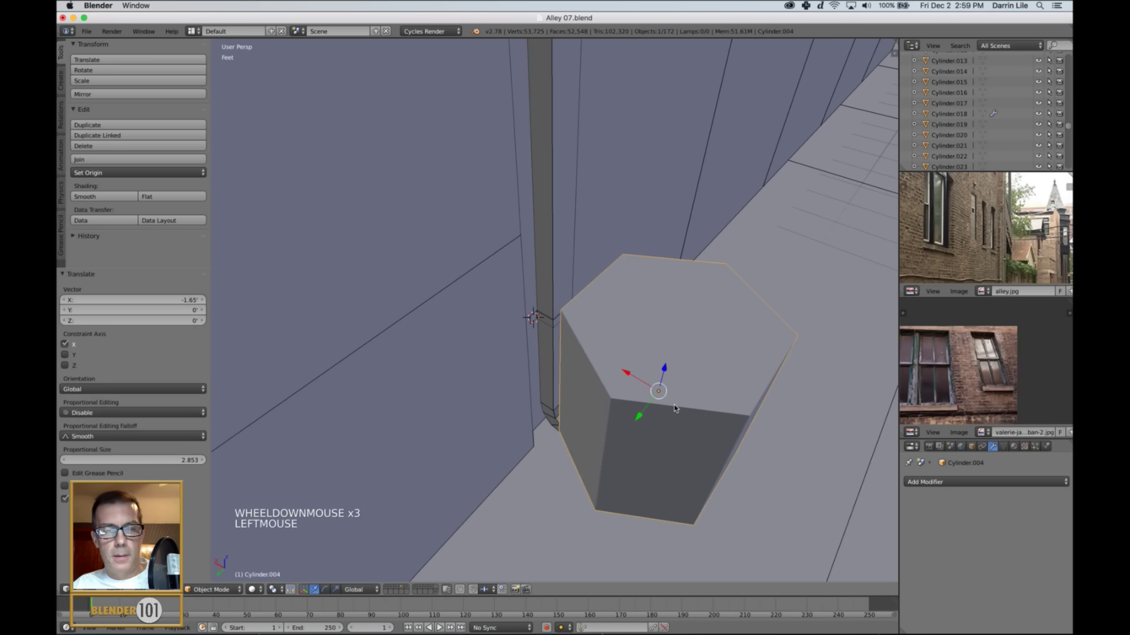
- Delete the six triangular faces of the cylinder's upper cap in Edit Mode, then return to Object Mode
{"action": "scroll", "coordinate": [674, 407], "scroll_direction": "down", "scroll_amount": 4}
{"action": "middle_click_drag", "start_coordinate": [676, 412], "coordinate": [643, 418]}
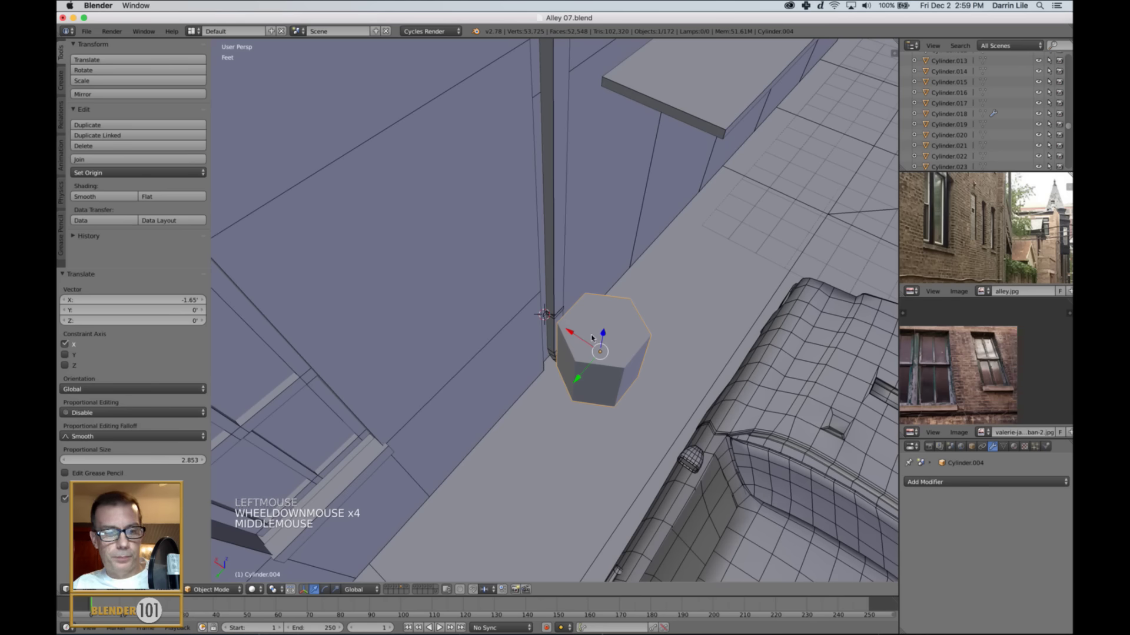
{"action": "key", "text": "Tab"}
{"action": "key", "text": "a"}
{"action": "key", "text": "c"}
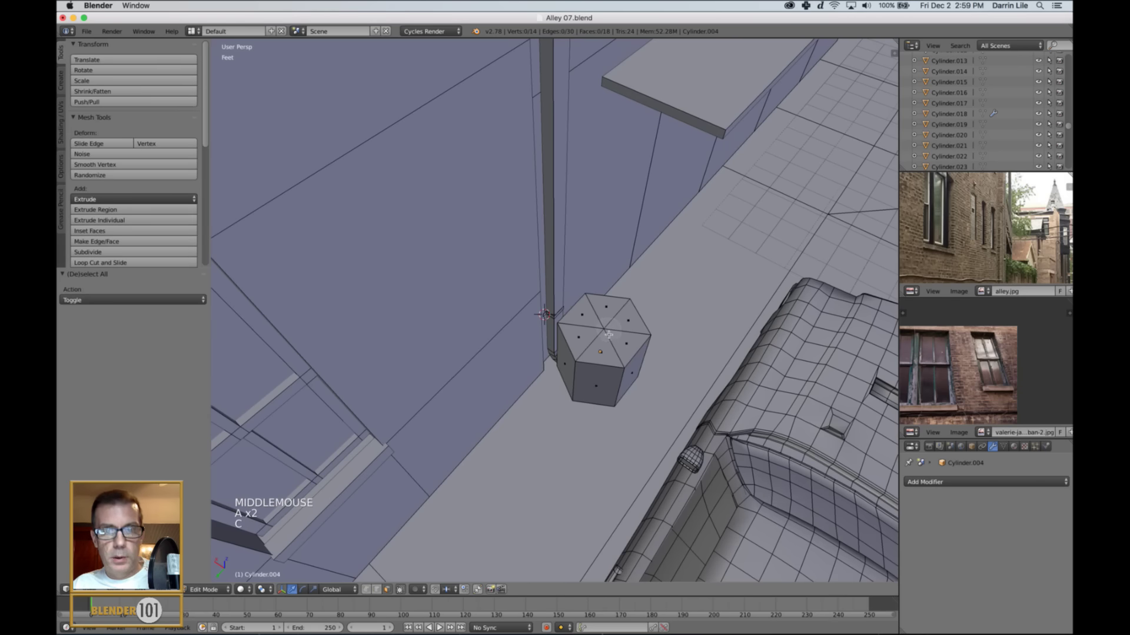
{"action": "left_click", "coordinate": [607, 336]}
{"action": "right_click", "coordinate": [607, 336]}
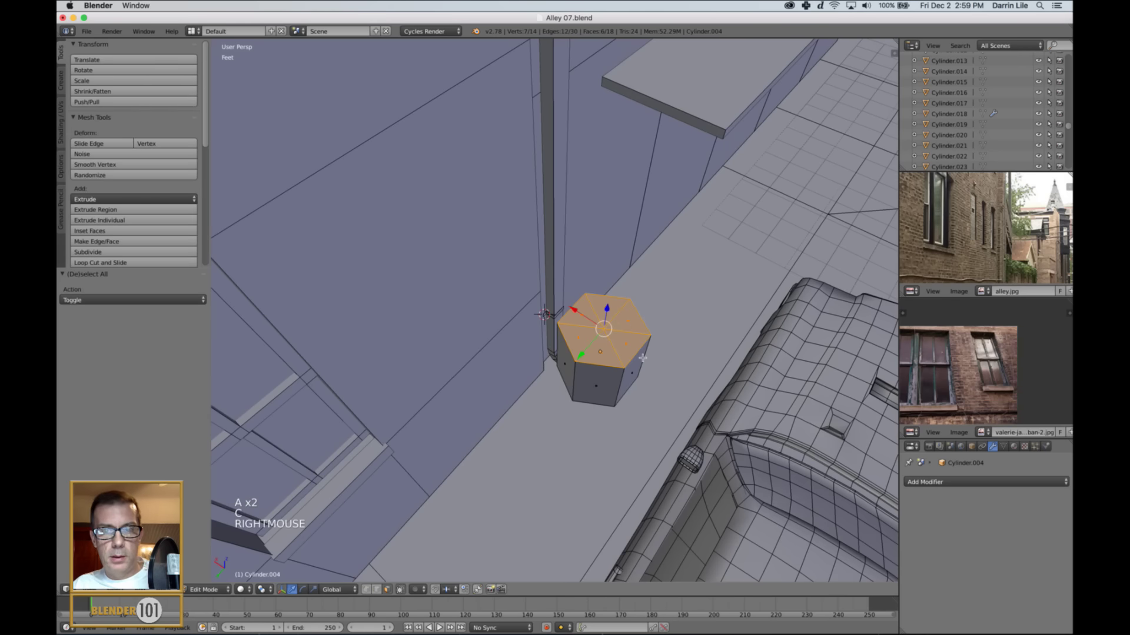
{"action": "key", "text": "x"}
{"action": "left_click", "coordinate": [631, 356]}
{"action": "key", "text": "Tab"}
- Rotate the open-ended cylinder 90° about the Y axis so its open end faces the wall
{"action": "middle_click_drag", "start_coordinate": [626, 369], "coordinate": [629, 368]}
{"action": "type", "text": "r"}
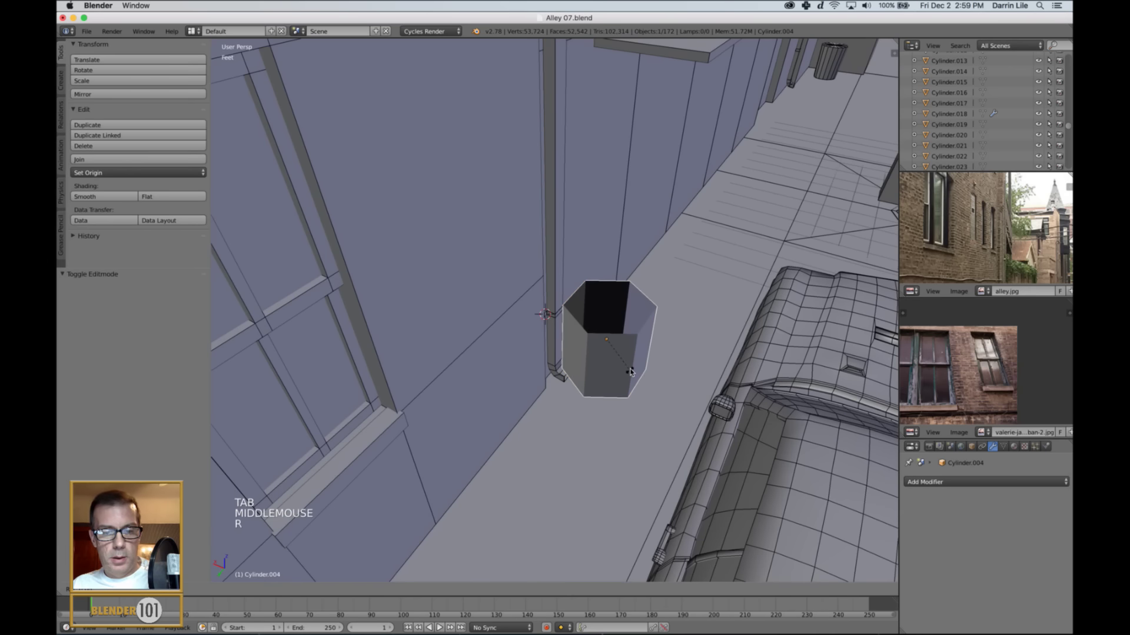
{"action": "type", "text": "90"}
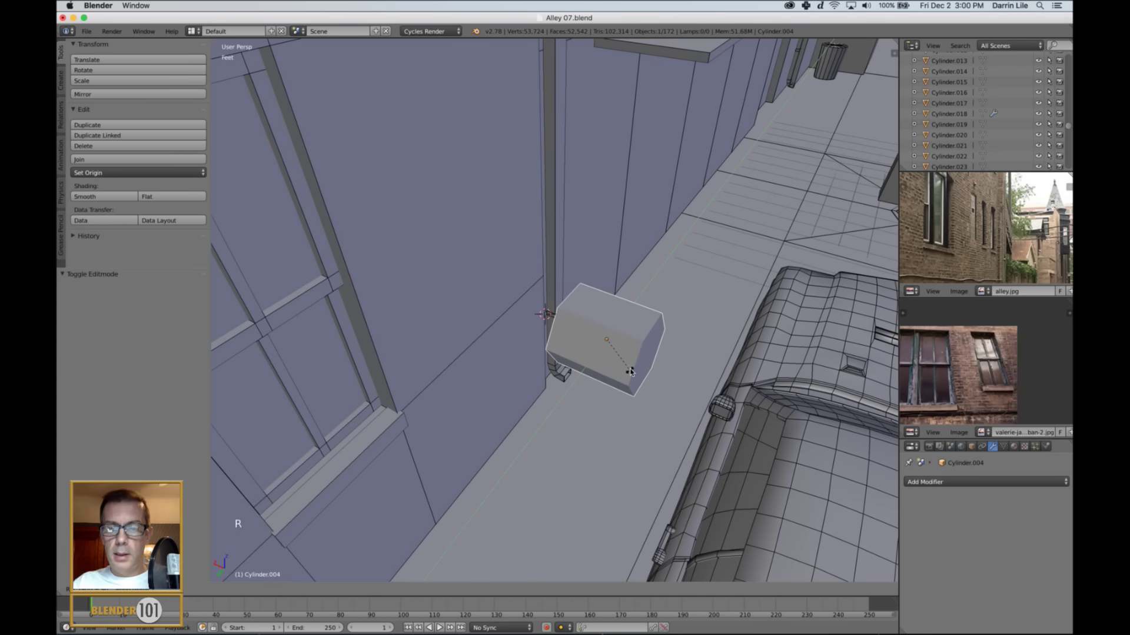
{"action": "key", "text": "Return"}
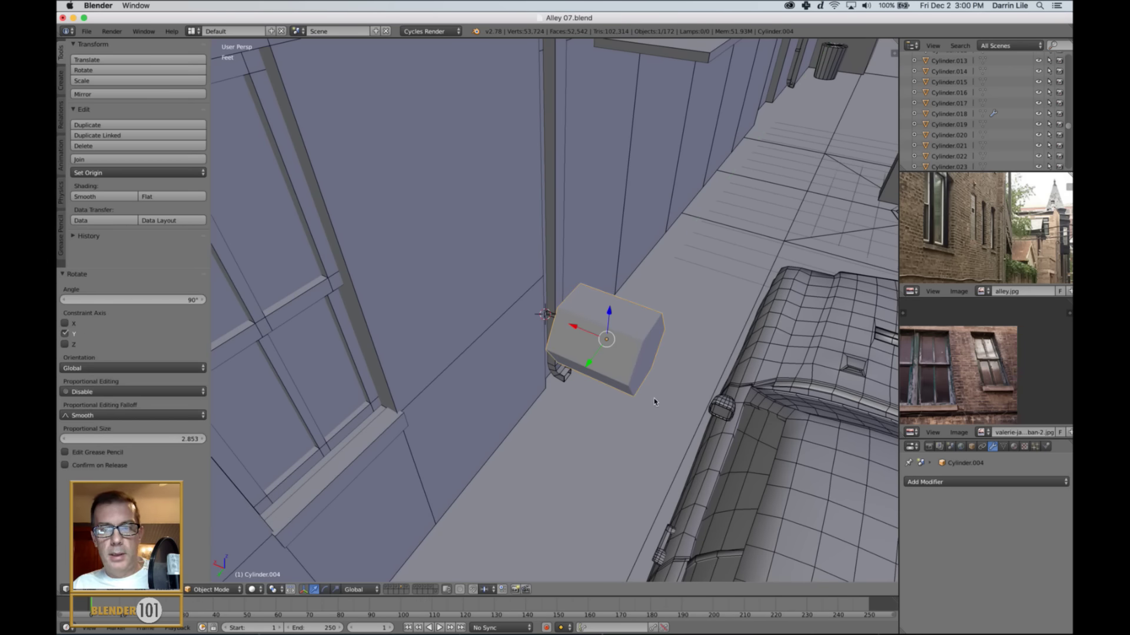
- Scale the cylinder by about 0.127 and move it about 1.546' along X to the downspout strap
{"action": "key", "text": "s"}
{"action": "left_click", "coordinate": [616, 346]}
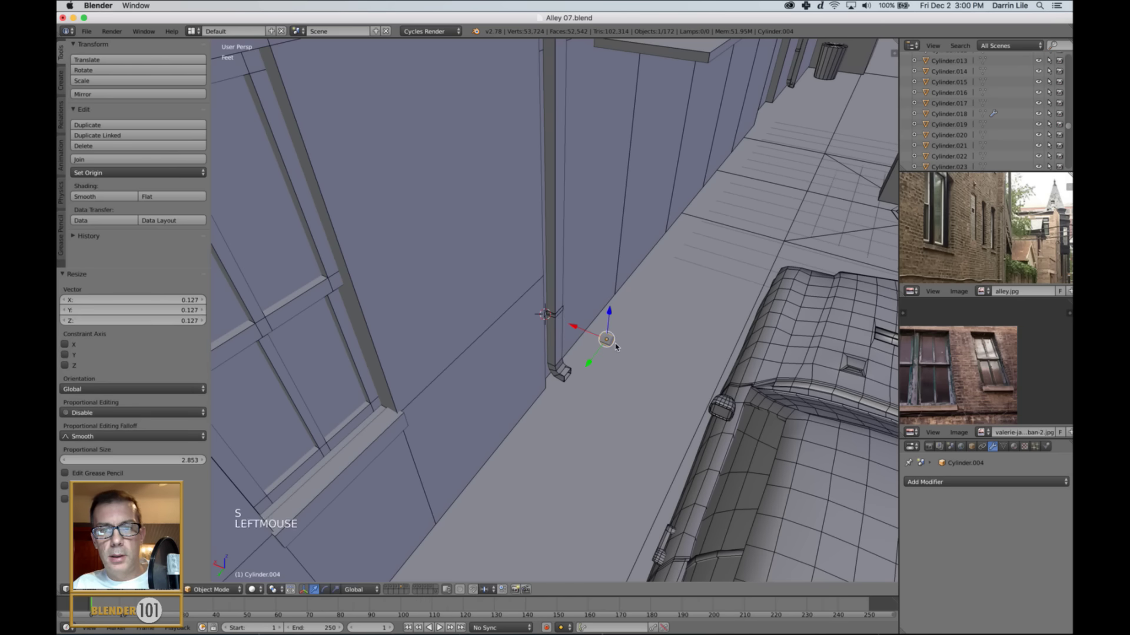
{"action": "left_click_drag", "start_coordinate": [574, 330], "coordinate": [519, 325]}
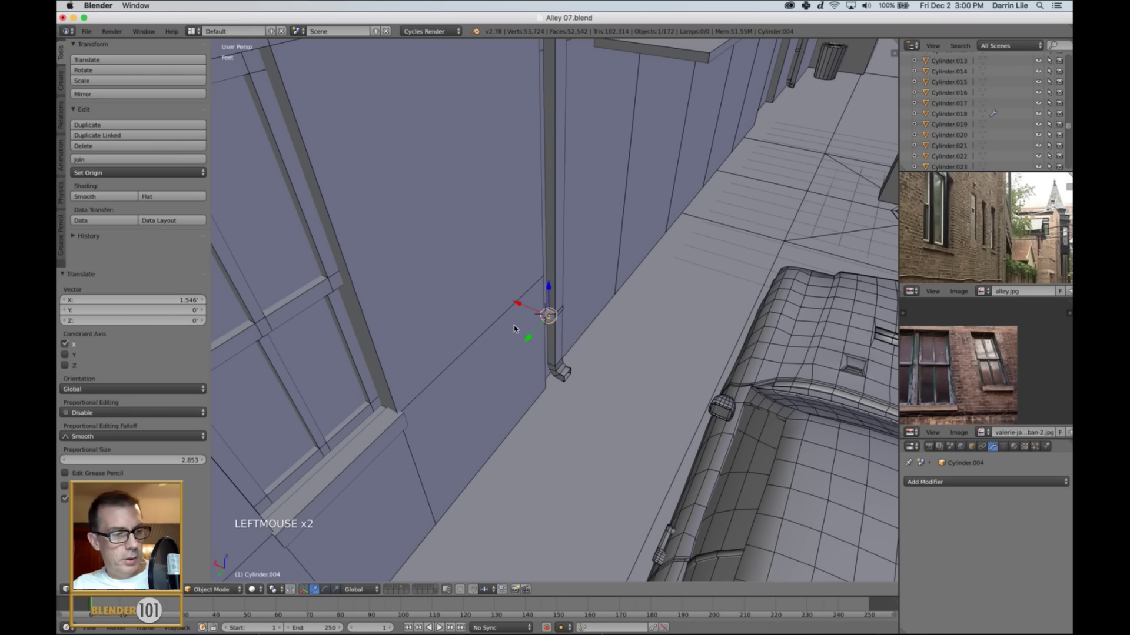
- Pull the bolt away from the wall along X and shrink it to bolt size with scales of about 0.145 and 0.653
{"action": "key", "text": "KP_Decimal"}
{"action": "scroll", "coordinate": [575, 356], "scroll_direction": "down", "scroll_amount": 3}
{"action": "mouse_move", "coordinate": [591, 359]}
{"action": "middle_mouse_down"}
{"action": "mouse_move", "coordinate": [572, 337]}
{"action": "mouse_move", "coordinate": [609, 370]}
{"action": "middle_mouse_up"}
{"action": "scroll", "coordinate": [572, 337], "scroll_direction": "down", "scroll_amount": 3}
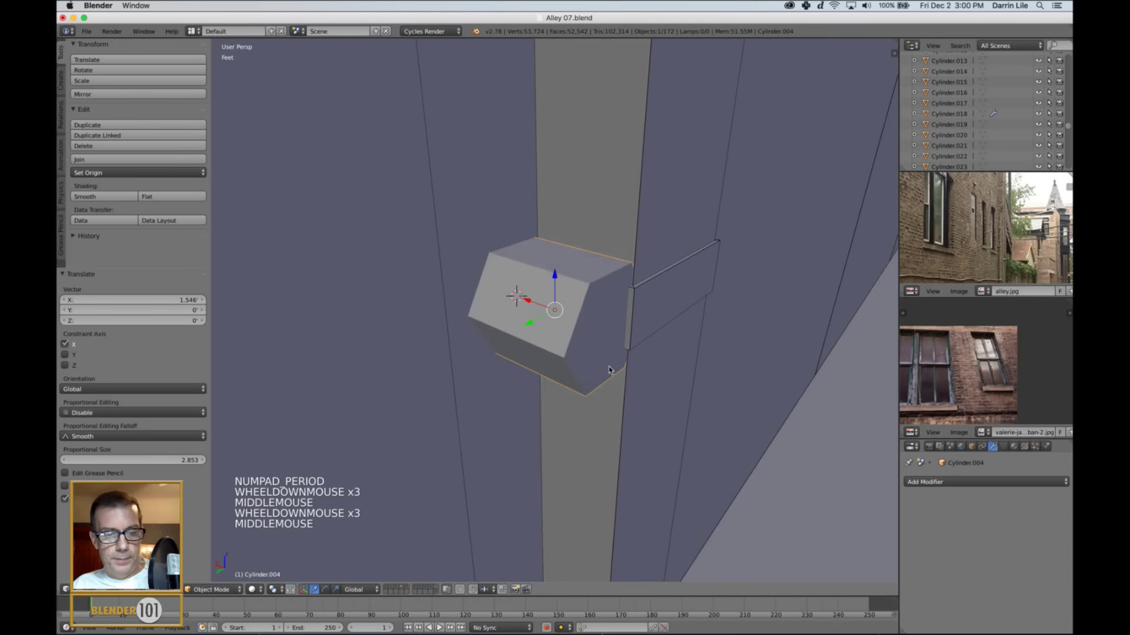
{"action": "left_click", "coordinate": [562, 325]}
{"action": "middle_click_drag", "start_coordinate": [562, 326], "coordinate": [600, 369]}
{"action": "key", "text": "s"}
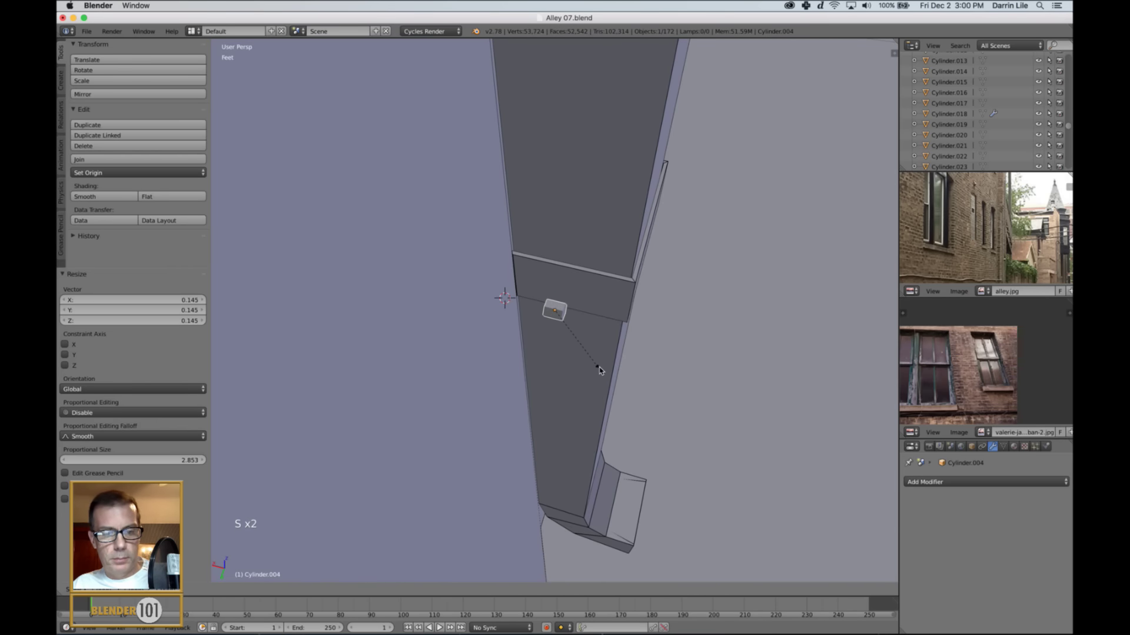
{"action": "left_click", "coordinate": [579, 353]}
{"action": "scroll", "coordinate": [579, 353], "scroll_direction": "down", "scroll_amount": 2}
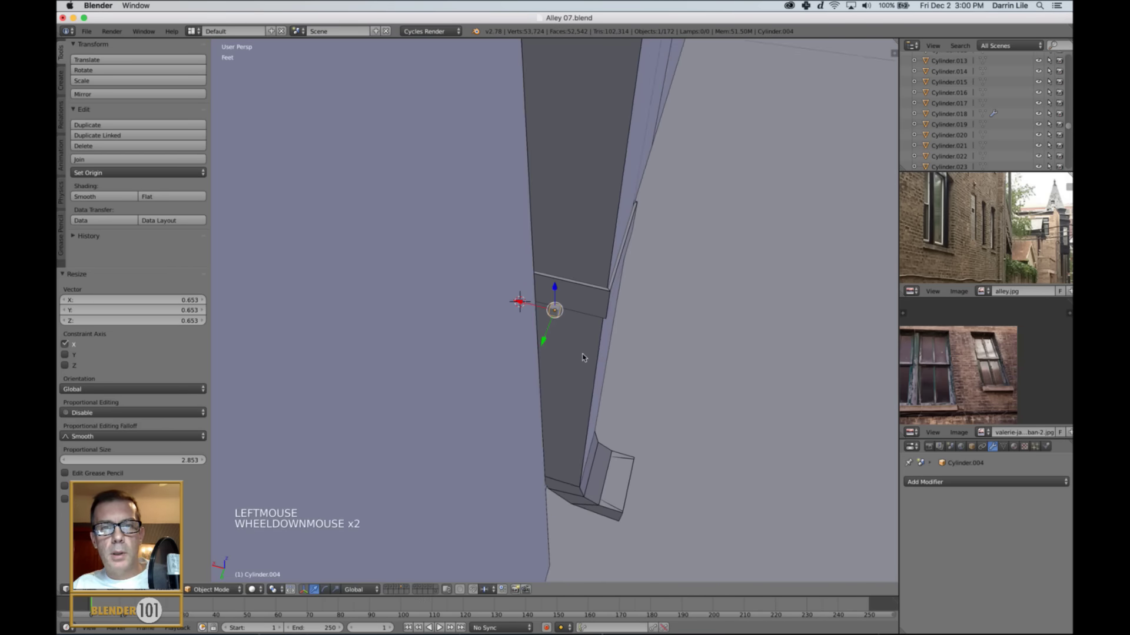
- Move the small bolt about 1.187' along X onto the face of the strap's near flange
{"action": "middle_click_drag", "start_coordinate": [580, 353], "coordinate": [581, 352]}
{"action": "scroll", "coordinate": [581, 352], "scroll_direction": "up", "scroll_amount": 3}
{"action": "left_click_drag", "start_coordinate": [524, 296], "coordinate": [460, 307]}
{"action": "scroll", "coordinate": [518, 330], "scroll_direction": "down", "scroll_amount": 3}
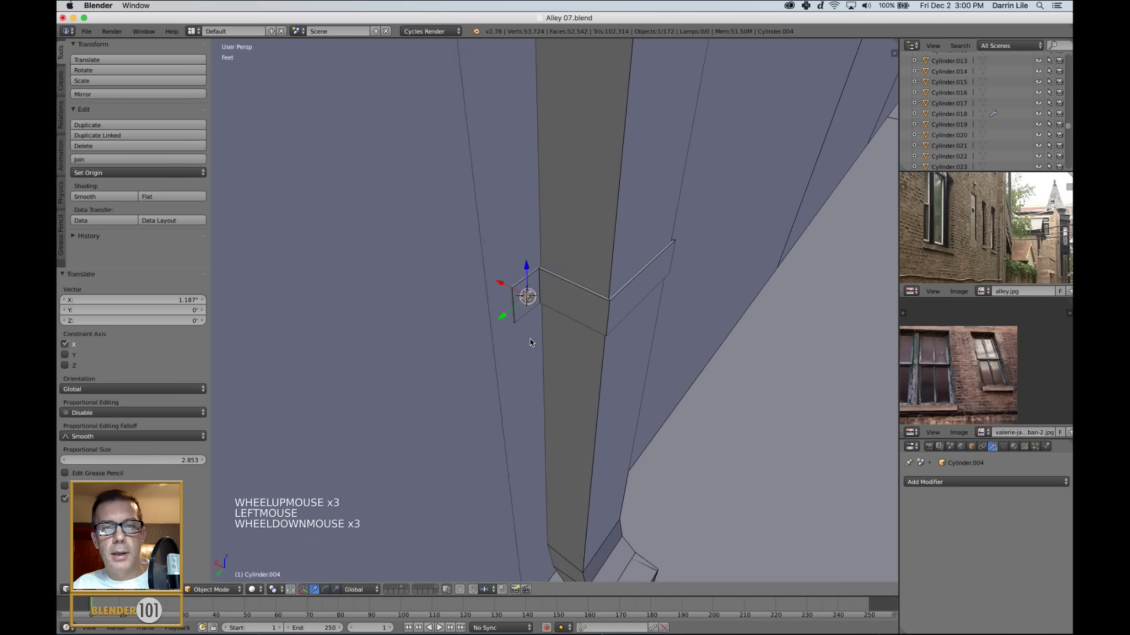
- Duplicate the bolt about -5.982' along Y onto the strap's opposite flange
{"action": "middle_click_drag", "start_coordinate": [636, 389], "coordinate": [559, 360]}
{"action": "scroll", "coordinate": [651, 347], "scroll_direction": "up", "scroll_amount": 4}
{"action": "middle_click_drag", "start_coordinate": [543, 403], "coordinate": [585, 401]}
{"action": "scroll", "coordinate": [552, 396], "scroll_direction": "down", "scroll_amount": 3}
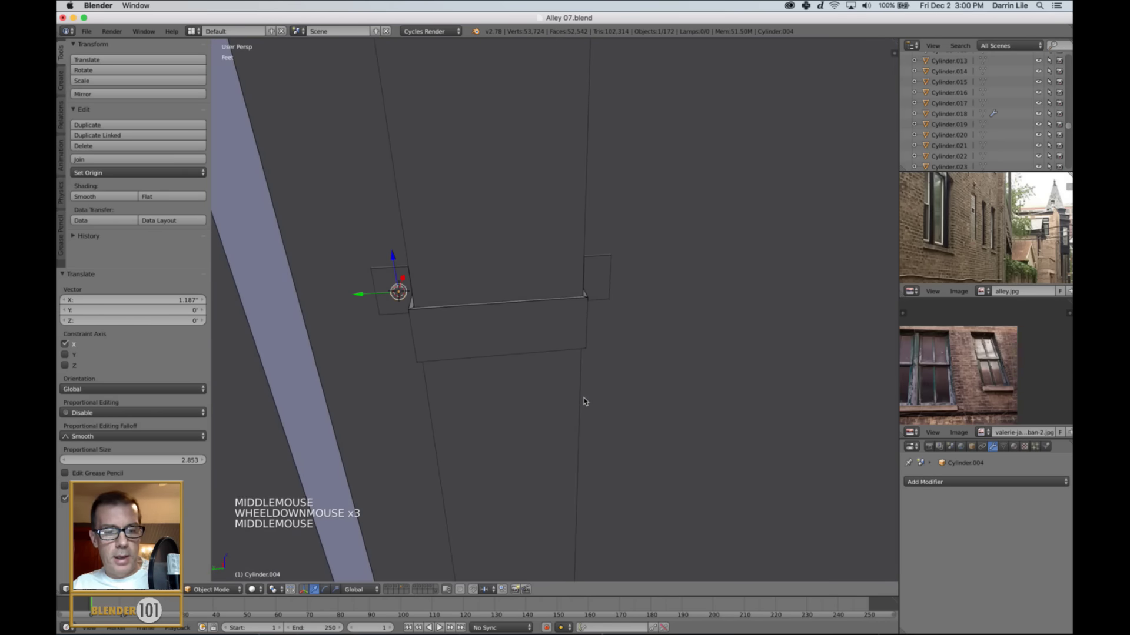
{"action": "key", "text": "shift+d"}
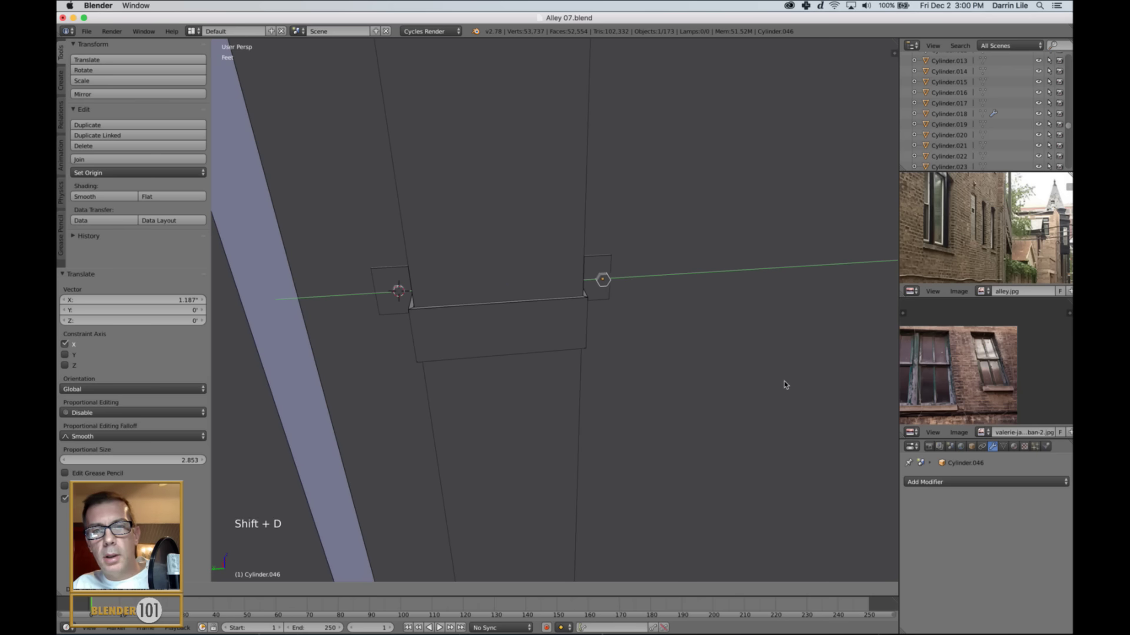
{"action": "left_click", "coordinate": [775, 386]}
{"action": "scroll", "coordinate": [700, 387], "scroll_direction": "down", "scroll_amount": 2}
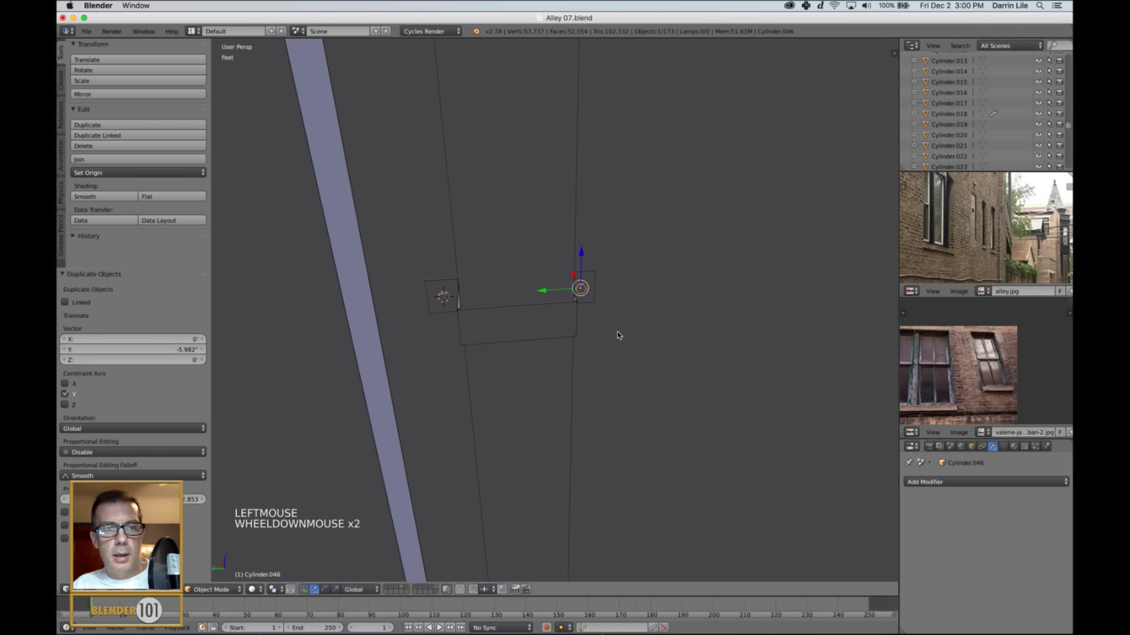
{"action": "left_click", "coordinate": [726, 338]}
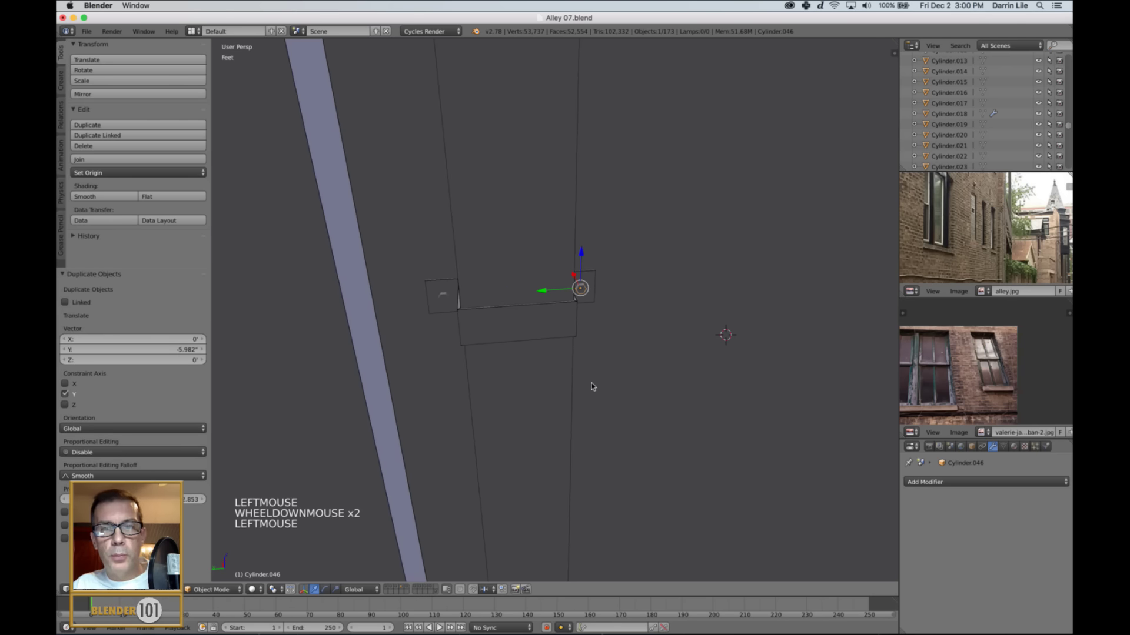
- Select both bolts together with the strap, join them into one object, and clear the selection
{"action": "scroll", "coordinate": [593, 387], "scroll_direction": "up", "scroll_amount": 5}
{"action": "middle_click_drag", "start_coordinate": [599, 391], "coordinate": [674, 277]}
{"action": "right_click", "coordinate": [593, 314], "text": "shift"}
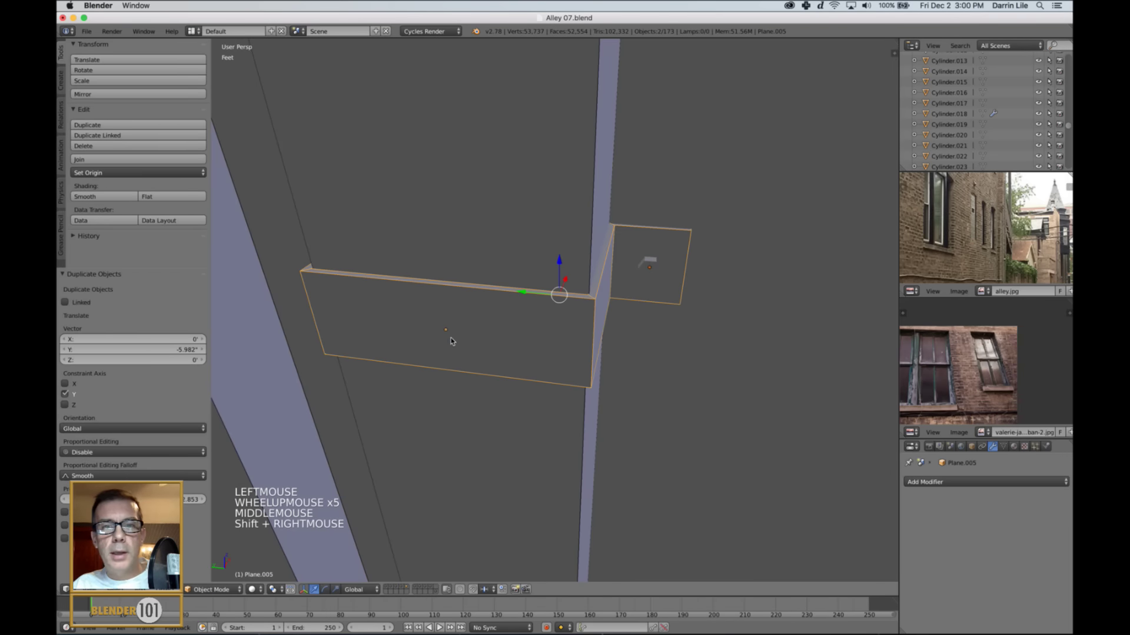
{"action": "middle_click_drag", "start_coordinate": [451, 340], "coordinate": [234, 341]}
{"action": "right_click", "coordinate": [219, 368], "text": "shift"}
{"action": "scroll", "coordinate": [557, 369], "scroll_direction": "down", "scroll_amount": 4}
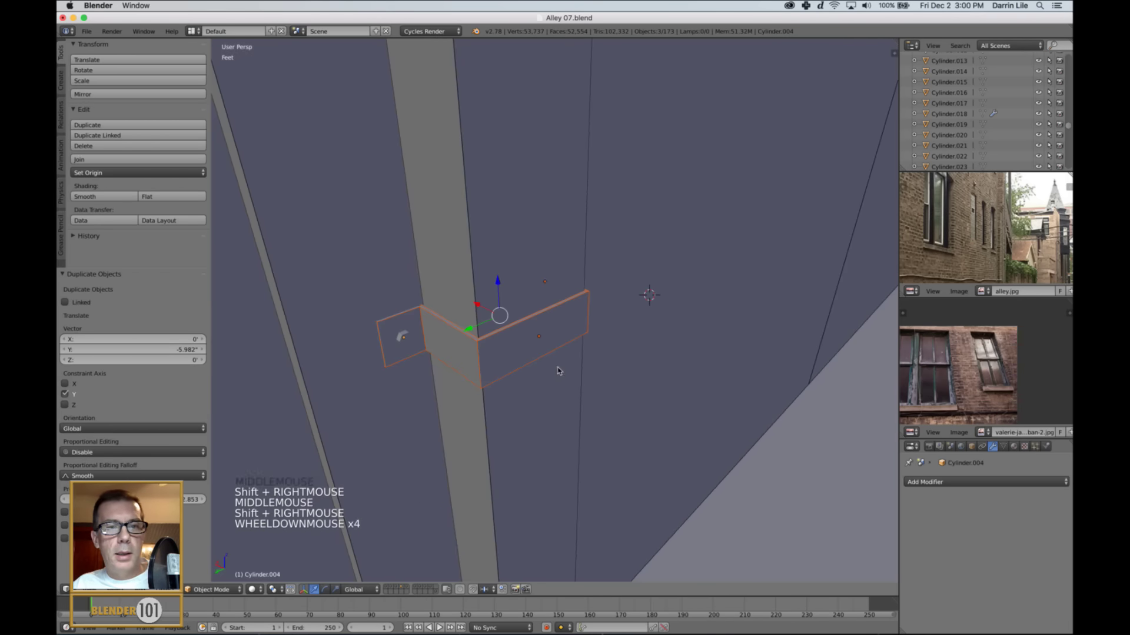
{"action": "middle_click_drag", "start_coordinate": [559, 369], "coordinate": [520, 395]}
{"action": "key", "text": "ctrl+j"}
{"action": "scroll", "coordinate": [547, 379], "scroll_direction": "down", "scroll_amount": 4}
{"action": "scroll", "coordinate": [541, 391], "scroll_direction": "down", "scroll_amount": 2}
{"action": "key", "text": "a"}
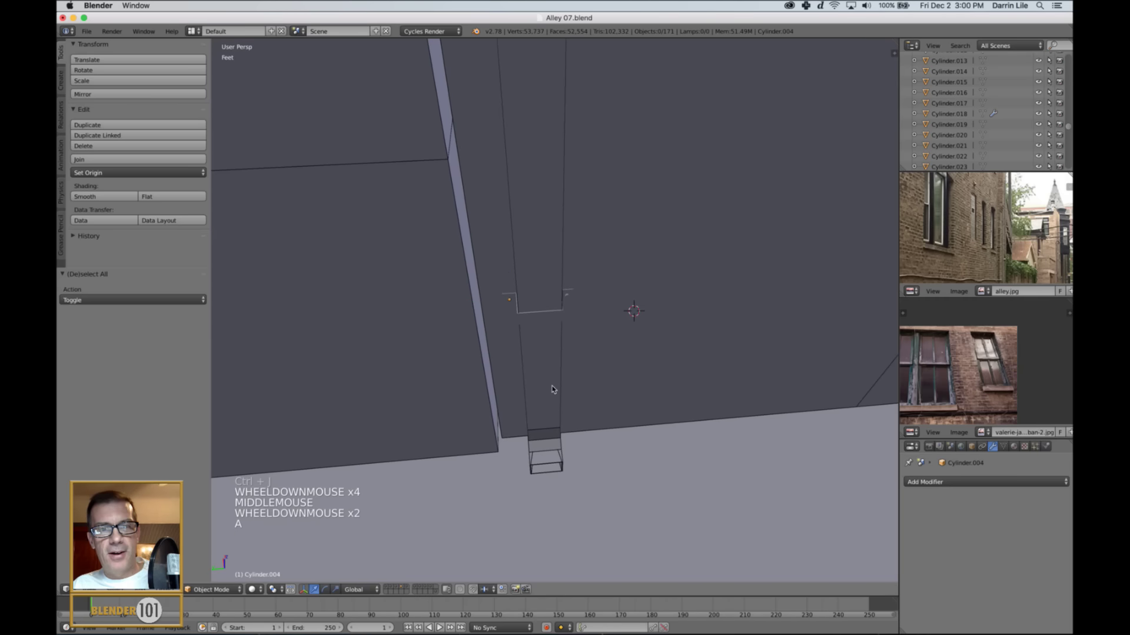
- Select the three plain straps higher up the same downspout and delete them
{"action": "right_click", "coordinate": [535, 317]}
{"action": "scroll", "coordinate": [535, 320], "scroll_direction": "down", "scroll_amount": 3}
{"action": "middle_click_drag", "start_coordinate": [535, 321], "coordinate": [545, 344]}
{"action": "middle_click_drag", "start_coordinate": [559, 285], "coordinate": [559, 496], "text": "shift"}
{"action": "scroll", "coordinate": [570, 380], "scroll_direction": "down", "scroll_amount": 7}
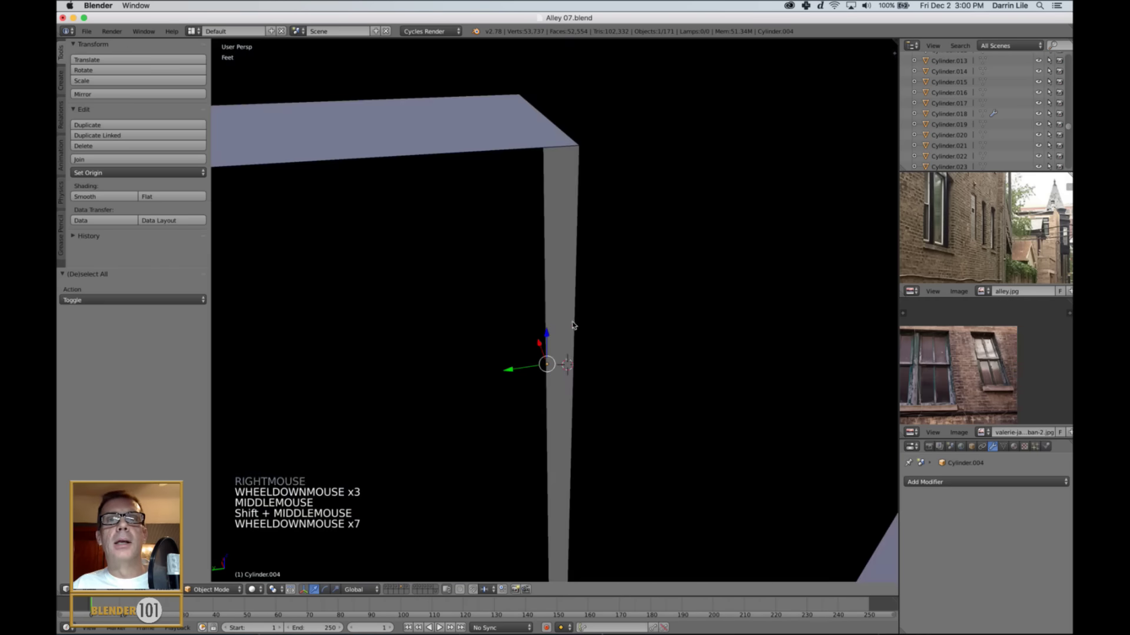
{"action": "middle_click_drag", "start_coordinate": [573, 327], "coordinate": [602, 400]}
{"action": "scroll", "coordinate": [603, 399], "scroll_direction": "down", "scroll_amount": 2}
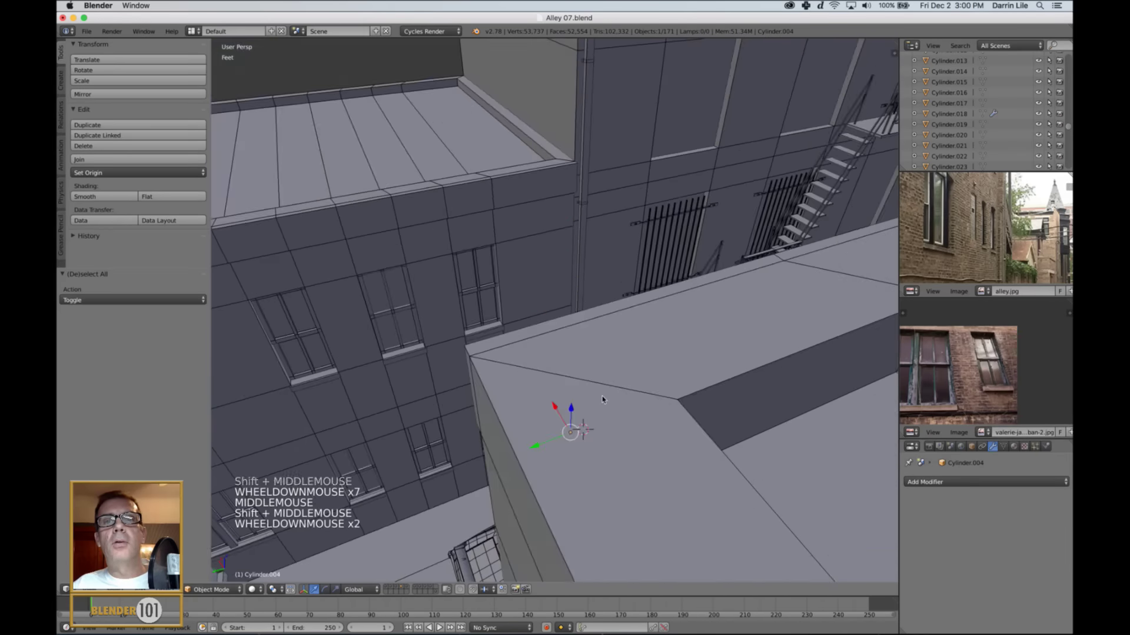
{"action": "middle_click_drag", "start_coordinate": [600, 294], "coordinate": [594, 334]}
{"action": "right_click", "coordinate": [589, 336]}
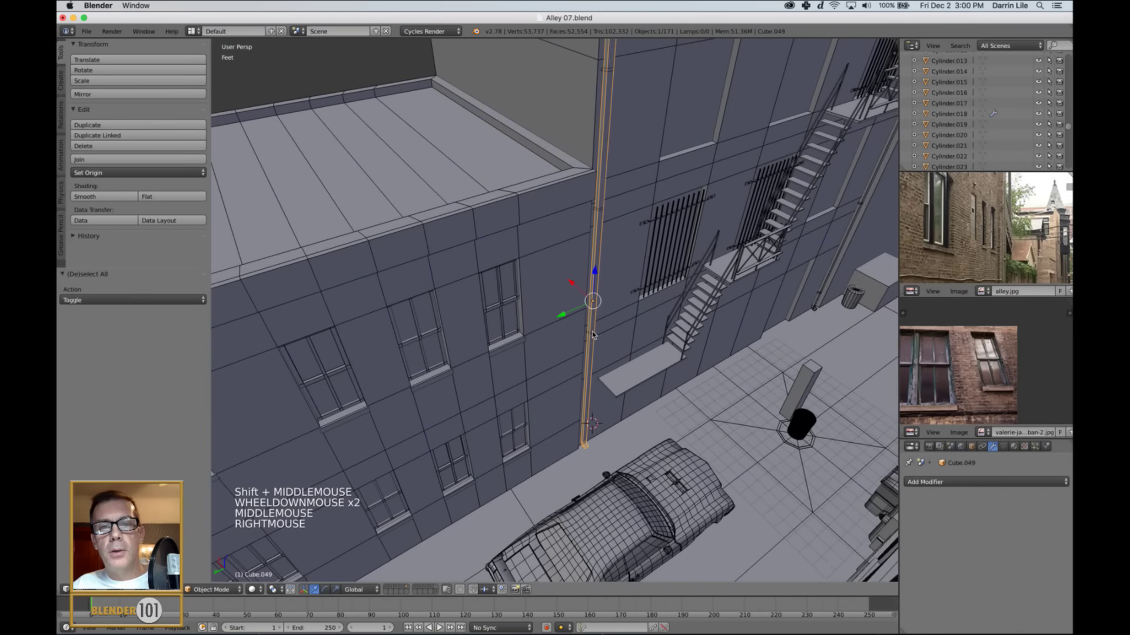
{"action": "right_click", "coordinate": [618, 198]}
{"action": "right_click", "coordinate": [600, 212], "text": "shift"}
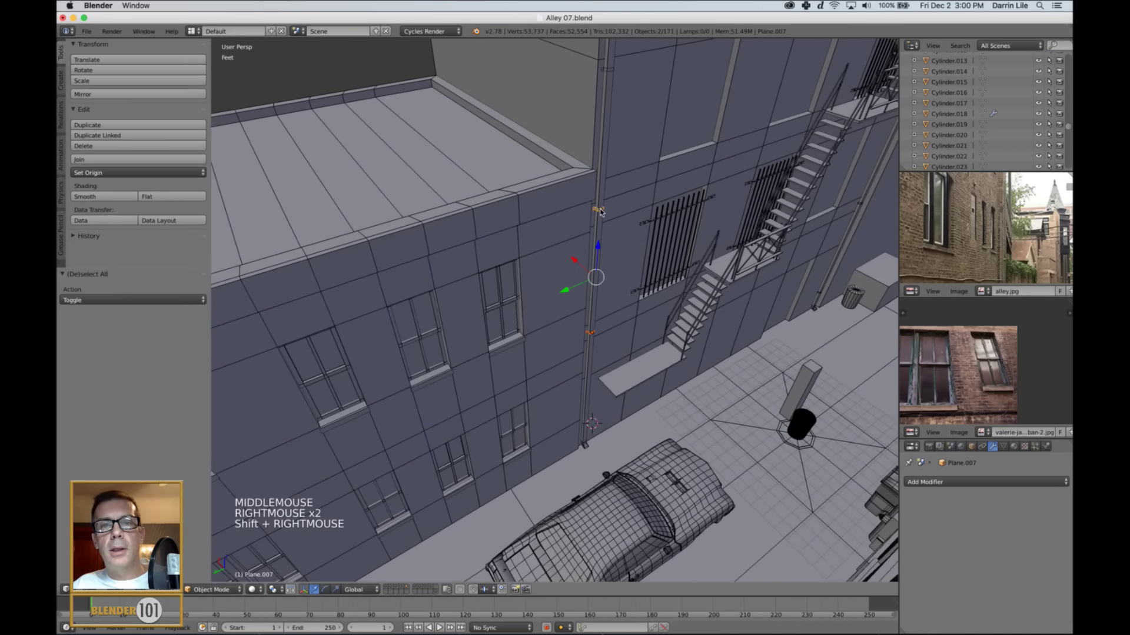
{"action": "right_click", "coordinate": [612, 70], "text": "shift"}
{"action": "key", "text": "x"}
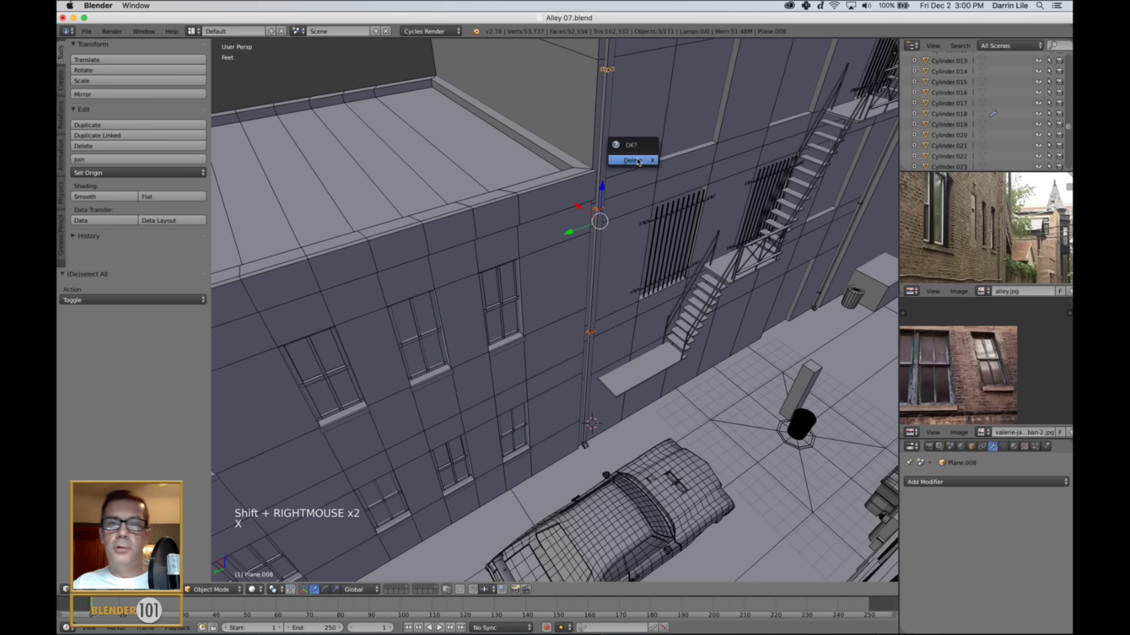
{"action": "left_click", "coordinate": [638, 165]}
- Duplicate the bolted strap twice up the downspout along Z, by about 9.138' and another 9.056'
{"action": "scroll", "coordinate": [596, 404], "scroll_direction": "up", "scroll_amount": 3}
{"action": "middle_click_drag", "start_coordinate": [597, 405], "coordinate": [597, 260], "text": "shift"}
{"action": "scroll", "coordinate": [590, 301], "scroll_direction": "up", "scroll_amount": 3}
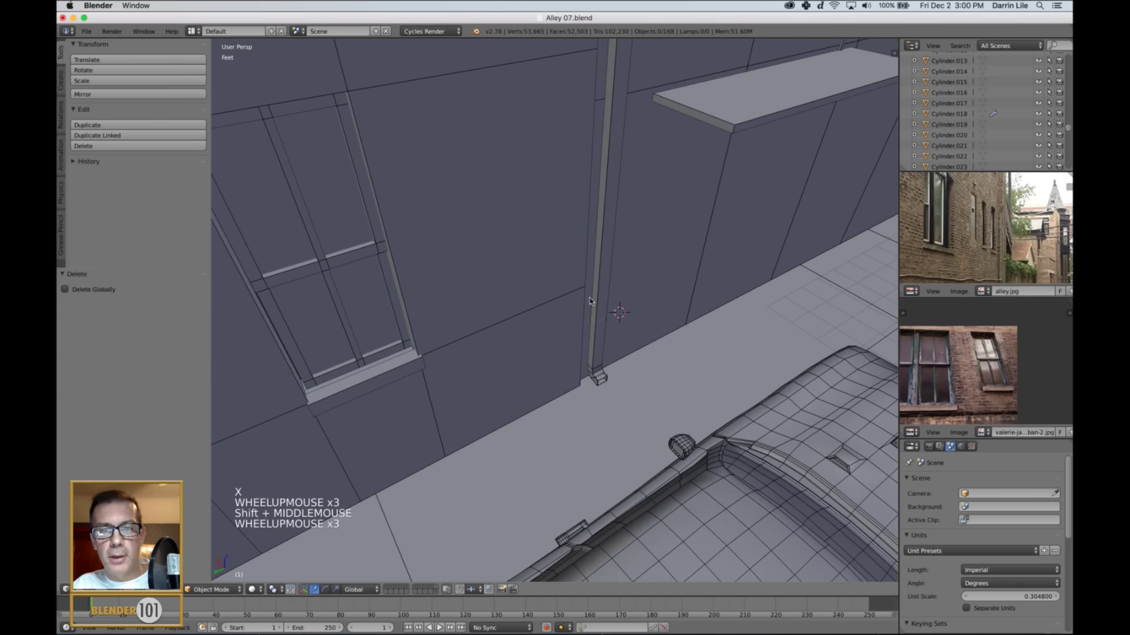
{"action": "right_click", "coordinate": [601, 328]}
{"action": "scroll", "coordinate": [603, 327], "scroll_direction": "down", "scroll_amount": 3}
{"action": "middle_click_drag", "start_coordinate": [603, 327], "coordinate": [588, 385], "text": "shift"}
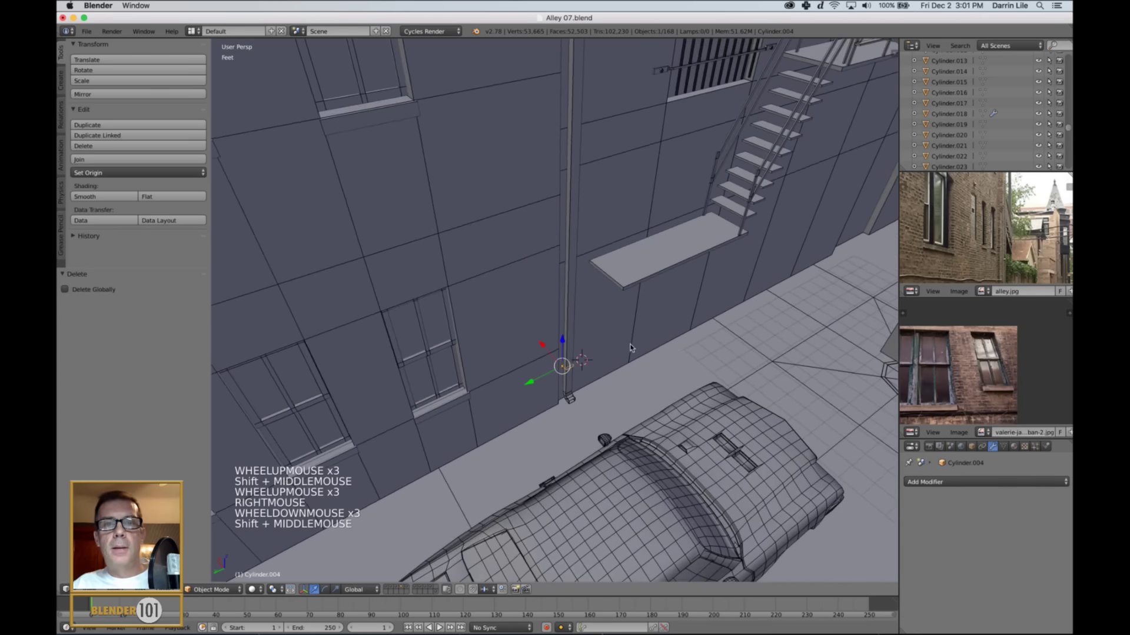
{"action": "scroll", "coordinate": [617, 334], "scroll_direction": "down", "scroll_amount": 3}
{"action": "middle_click_drag", "start_coordinate": [617, 333], "coordinate": [596, 378], "text": "shift"}
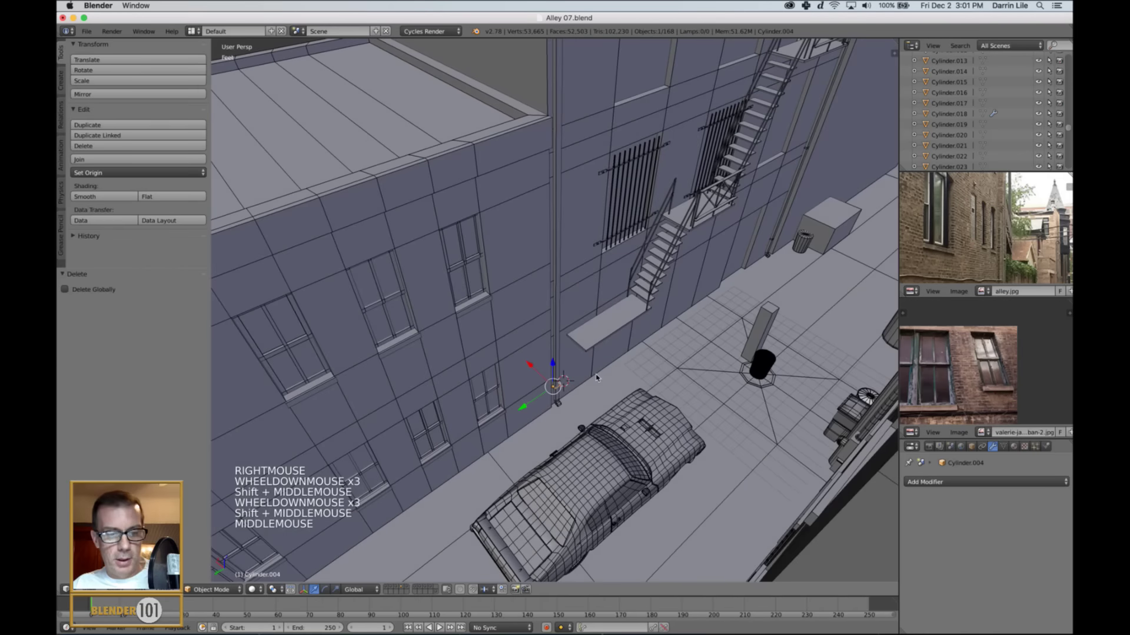
{"action": "key", "text": "shift+d"}
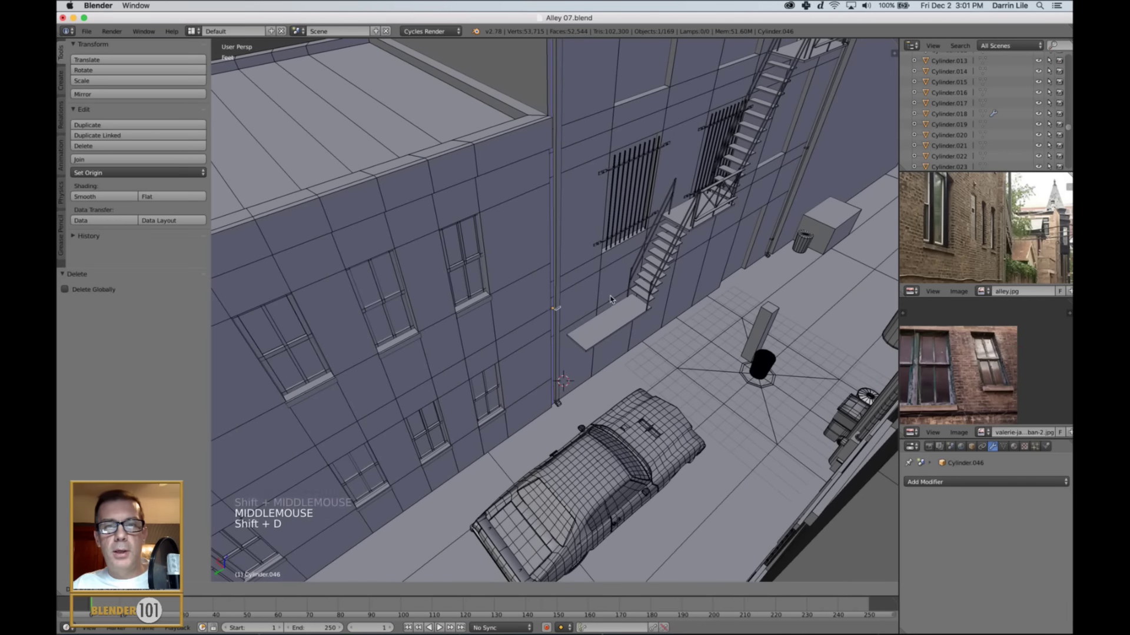
{"action": "left_click", "coordinate": [610, 291]}
{"action": "key", "text": "shift+d"}
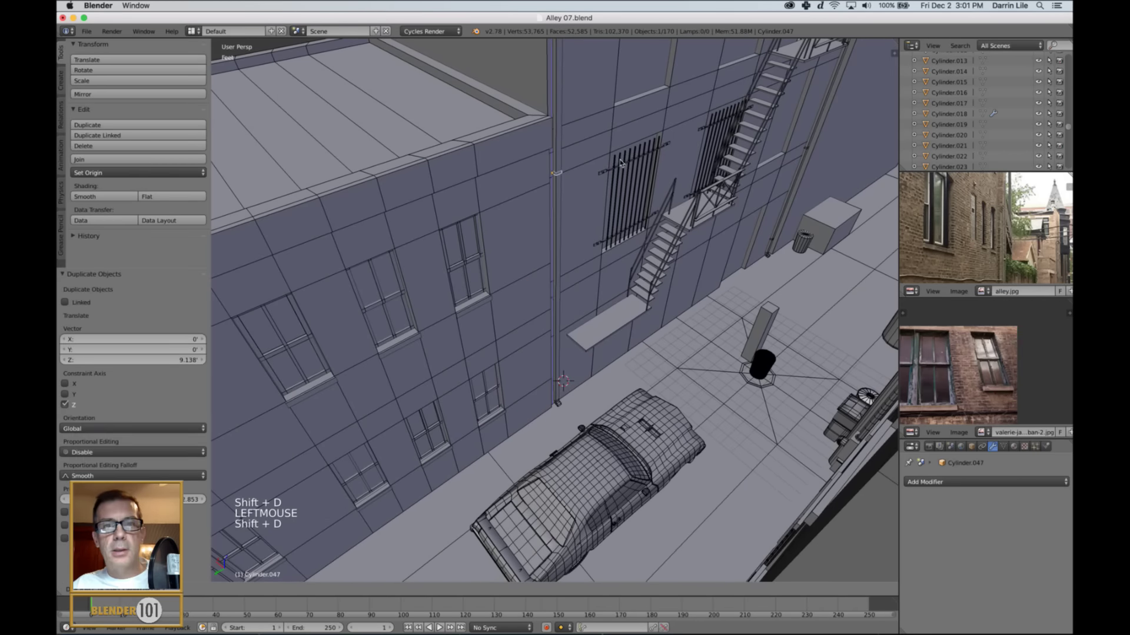
{"action": "left_click", "coordinate": [620, 163]}
- Duplicate the uppermost bolted strap about 7.33' higher along Z, near the top of the downspout
{"action": "middle_click_drag", "start_coordinate": [621, 163], "coordinate": [593, 239], "text": "shift"}
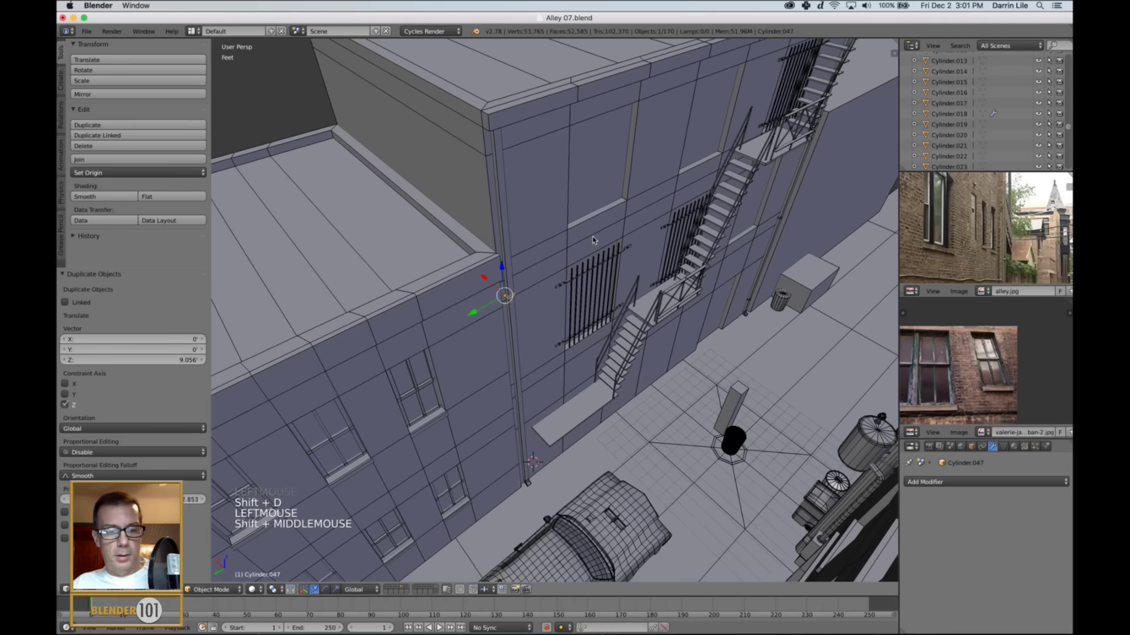
{"action": "key", "text": "shift+d"}
{"action": "left_click", "coordinate": [586, 220]}
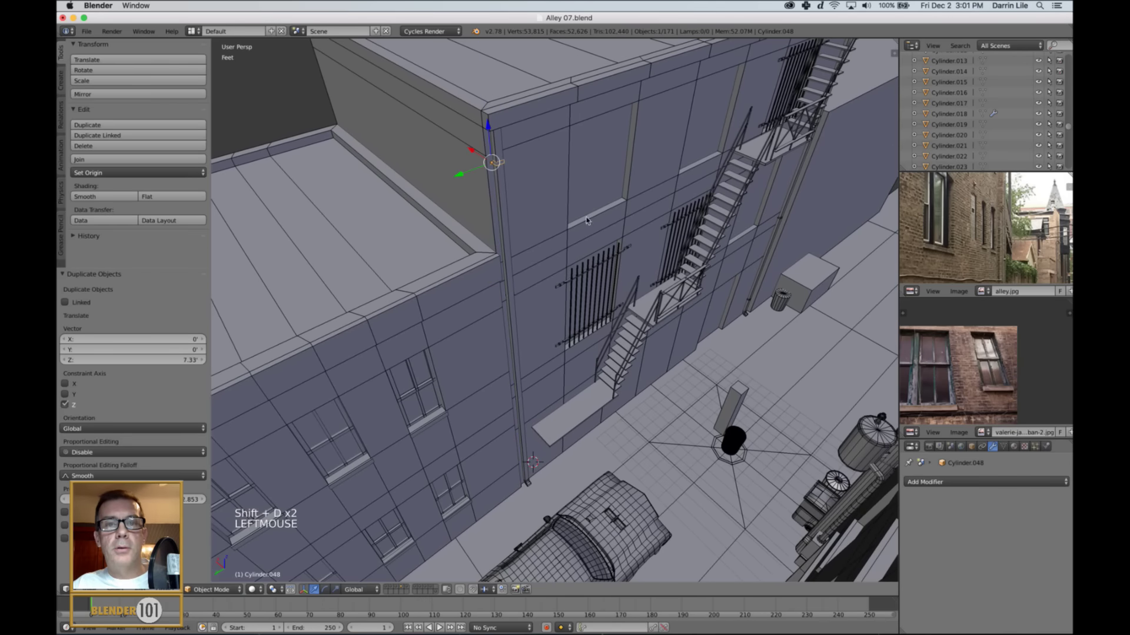
{"action": "scroll", "coordinate": [558, 303], "scroll_direction": "up", "scroll_amount": 2}
{"action": "scroll", "coordinate": [479, 289], "scroll_direction": "down", "scroll_amount": 1}
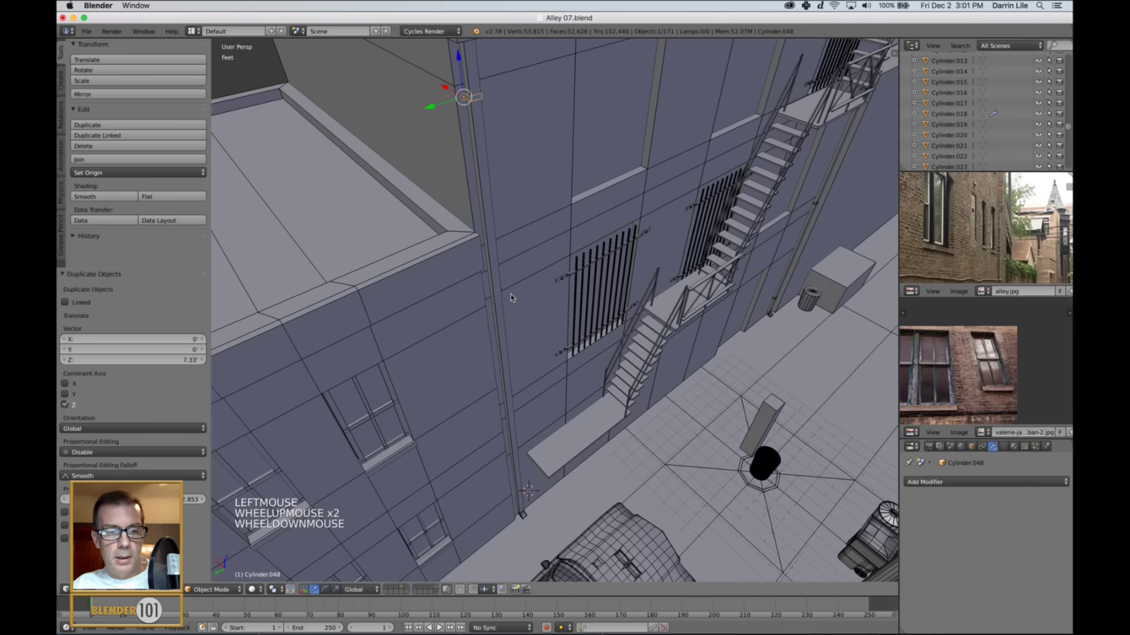
- Enable the Wire and Draw All Edges display options for all objects in the scene, then deselect everything
{"action": "key", "text": "a"}
{"action": "key", "text": "a"}
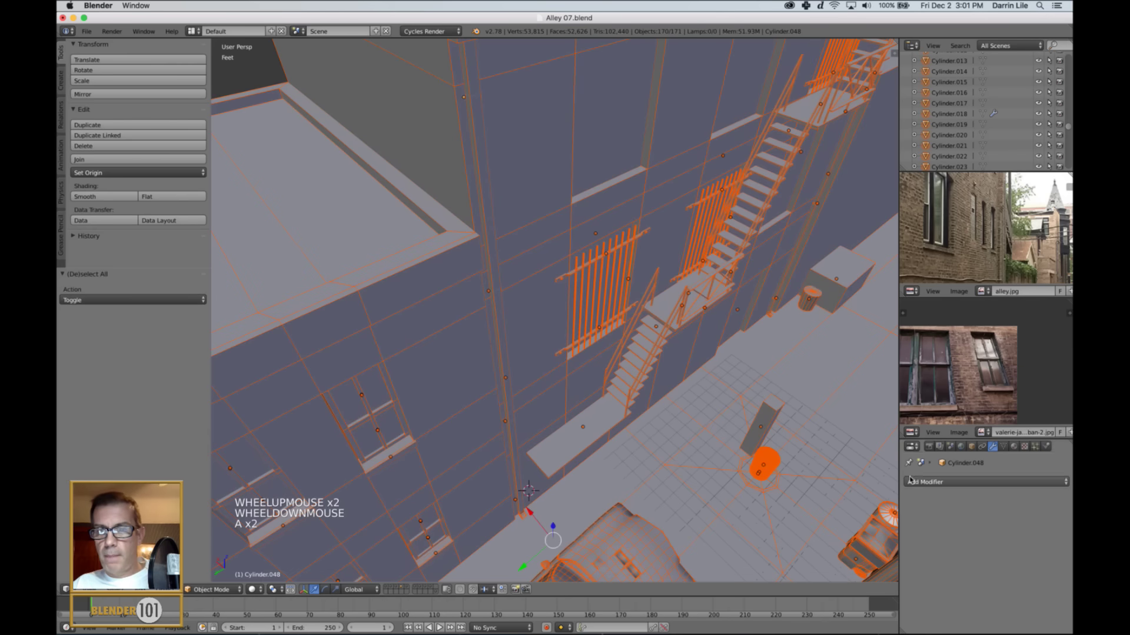
{"action": "left_click", "coordinate": [971, 447]}
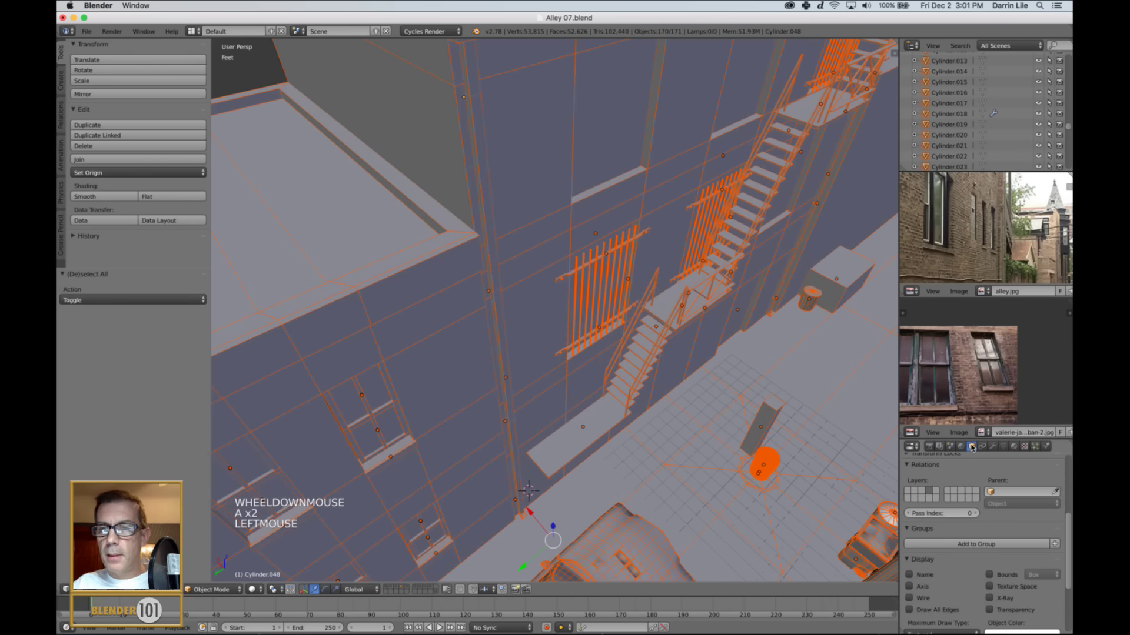
{"action": "left_click", "coordinate": [923, 598], "text": "alt"}
{"action": "left_click", "coordinate": [922, 610], "text": "alt"}
{"action": "key", "text": "a"}
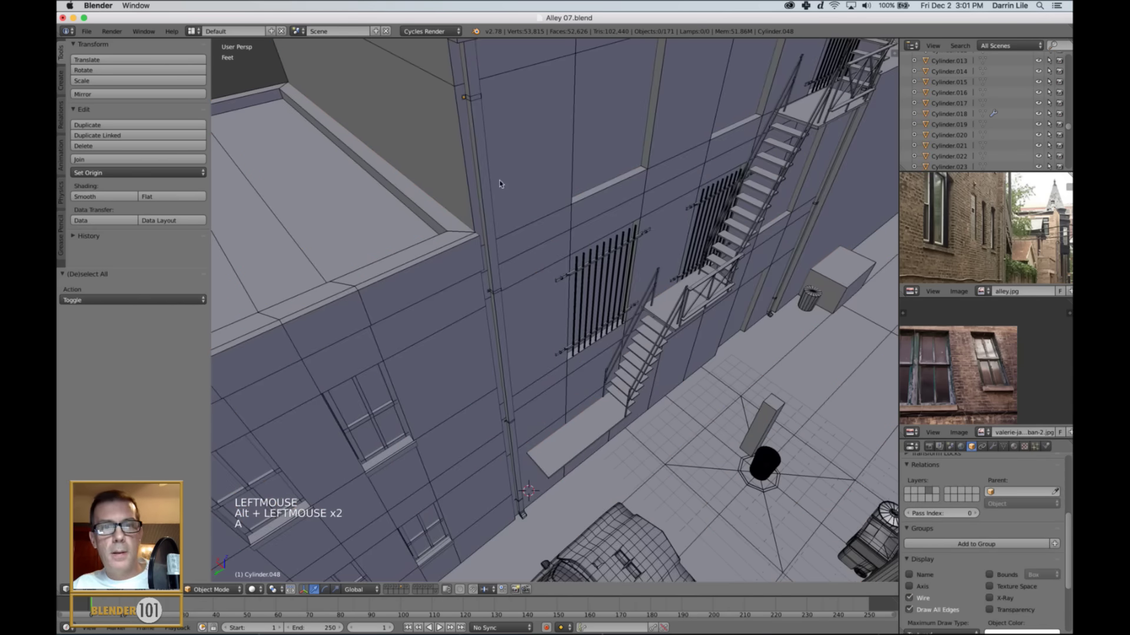
- Select all four bolted straps on the downspout and duplicate them along Y by about -29.35', toward the downspout at the building's other end
{"action": "right_click", "coordinate": [469, 101]}
{"action": "right_click", "coordinate": [496, 293], "text": "shift"}
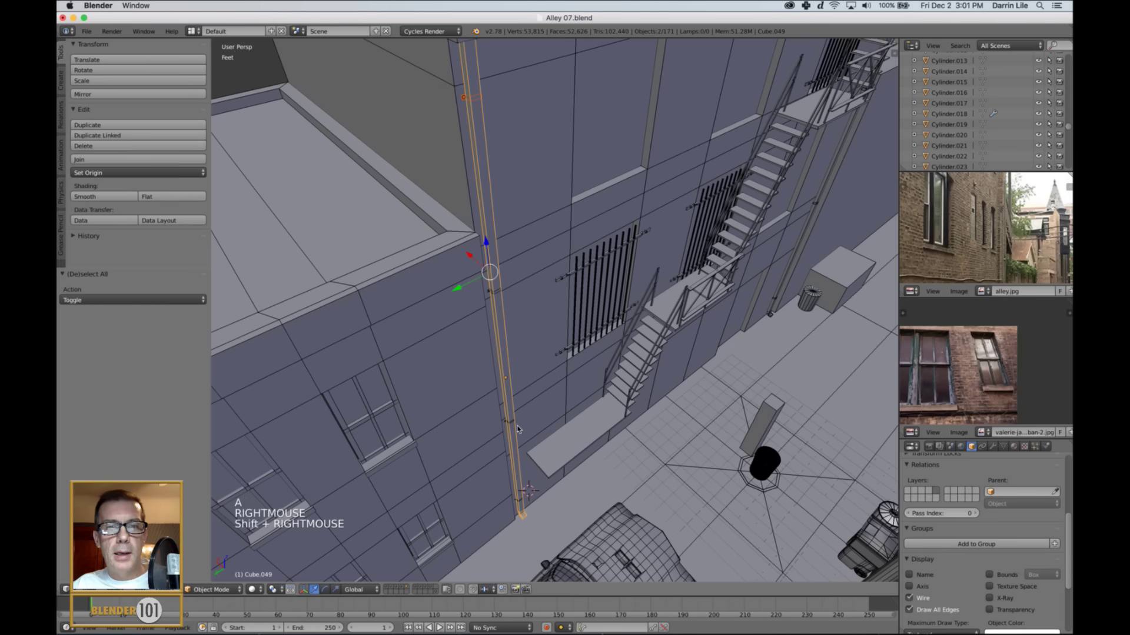
{"action": "key", "text": "super+z"}
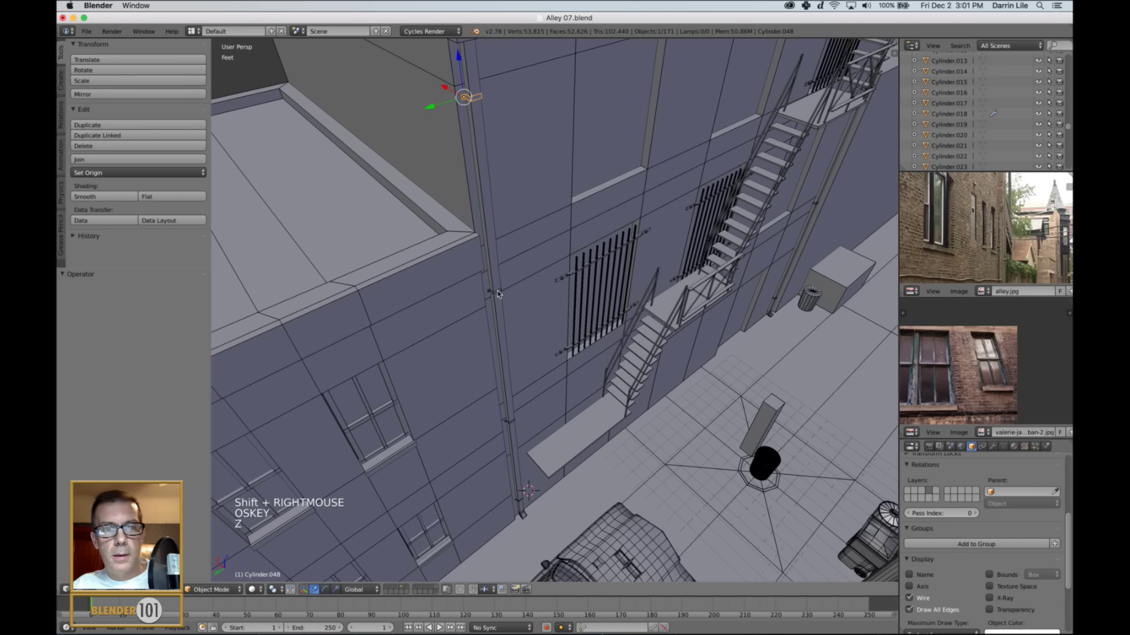
{"action": "right_click", "coordinate": [496, 290], "text": "shift"}
{"action": "right_click", "coordinate": [512, 424], "text": "shift"}
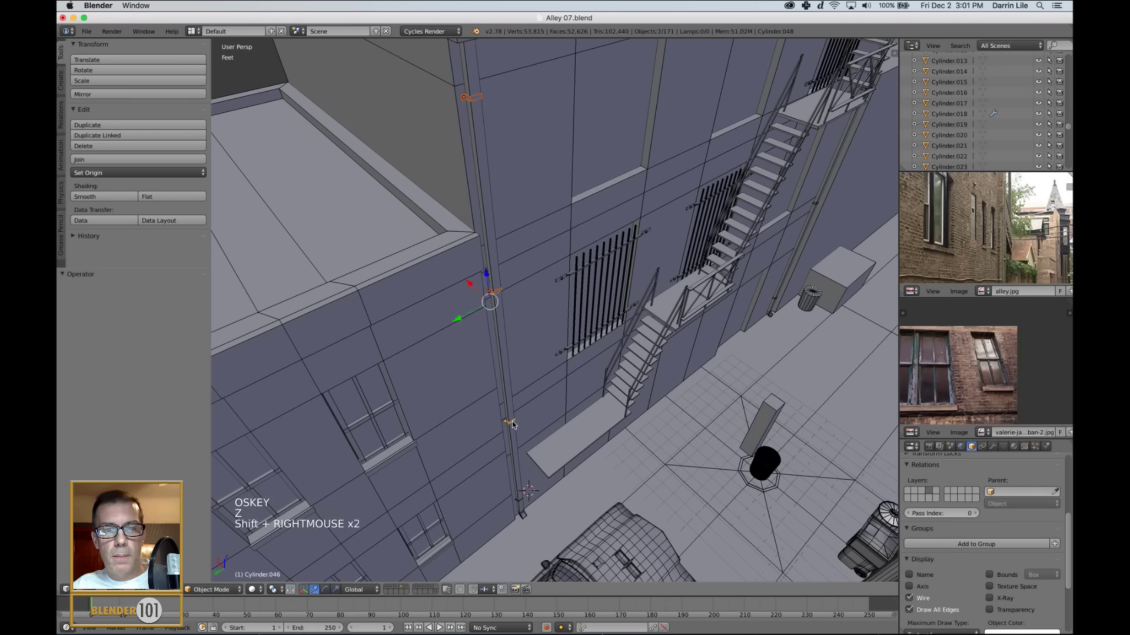
{"action": "middle_click_drag", "start_coordinate": [546, 469], "coordinate": [592, 214], "text": "shift"}
{"action": "scroll", "coordinate": [574, 218], "scroll_direction": "up", "scroll_amount": 5}
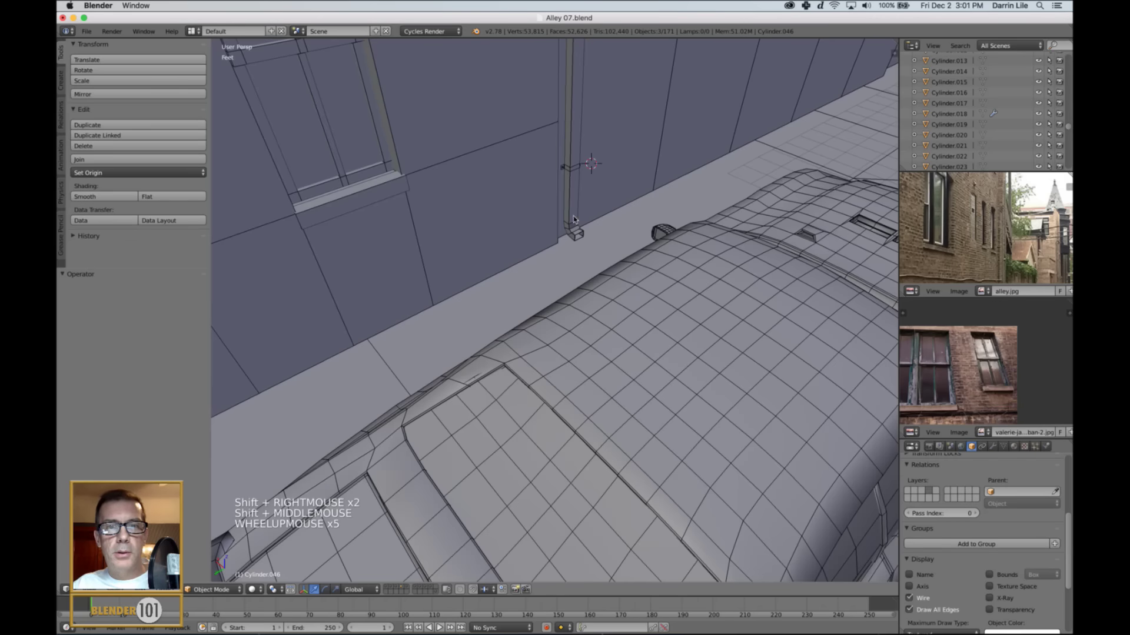
{"action": "right_click", "coordinate": [573, 170], "text": "shift"}
{"action": "scroll", "coordinate": [759, 202], "scroll_direction": "down", "scroll_amount": 3}
{"action": "middle_click_drag", "start_coordinate": [759, 202], "coordinate": [706, 196]}
{"action": "scroll", "coordinate": [706, 196], "scroll_direction": "down", "scroll_amount": 4}
{"action": "scroll", "coordinate": [763, 297], "scroll_direction": "down", "scroll_amount": 3}
{"action": "middle_click_drag", "start_coordinate": [763, 298], "coordinate": [630, 285]}
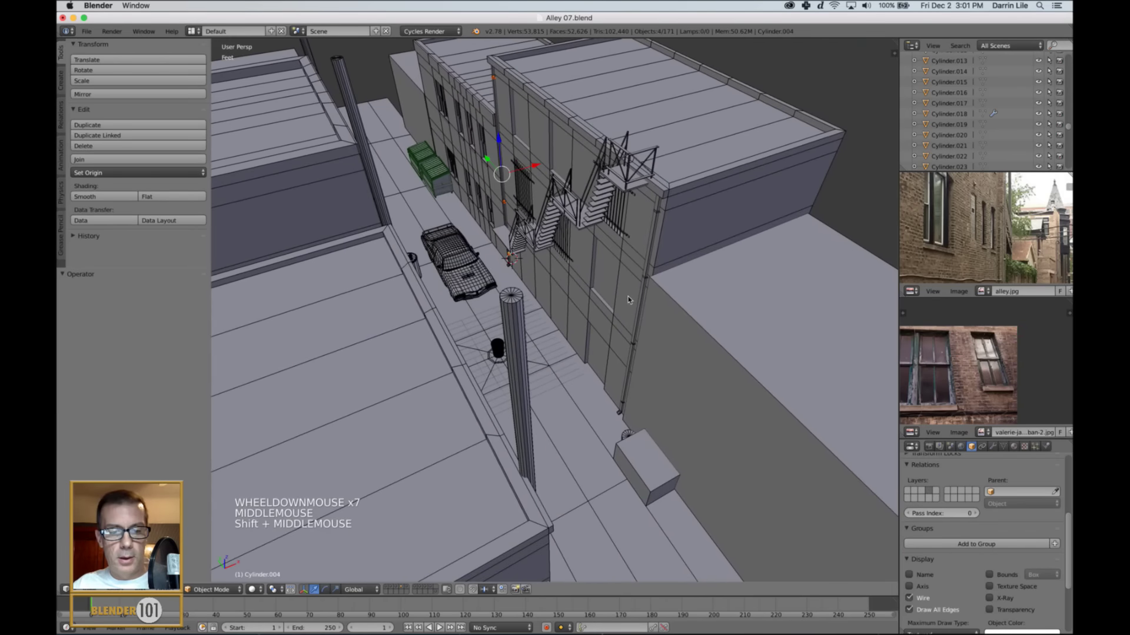
{"action": "key", "text": "shift+d"}
{"action": "key", "text": "shift+d"}
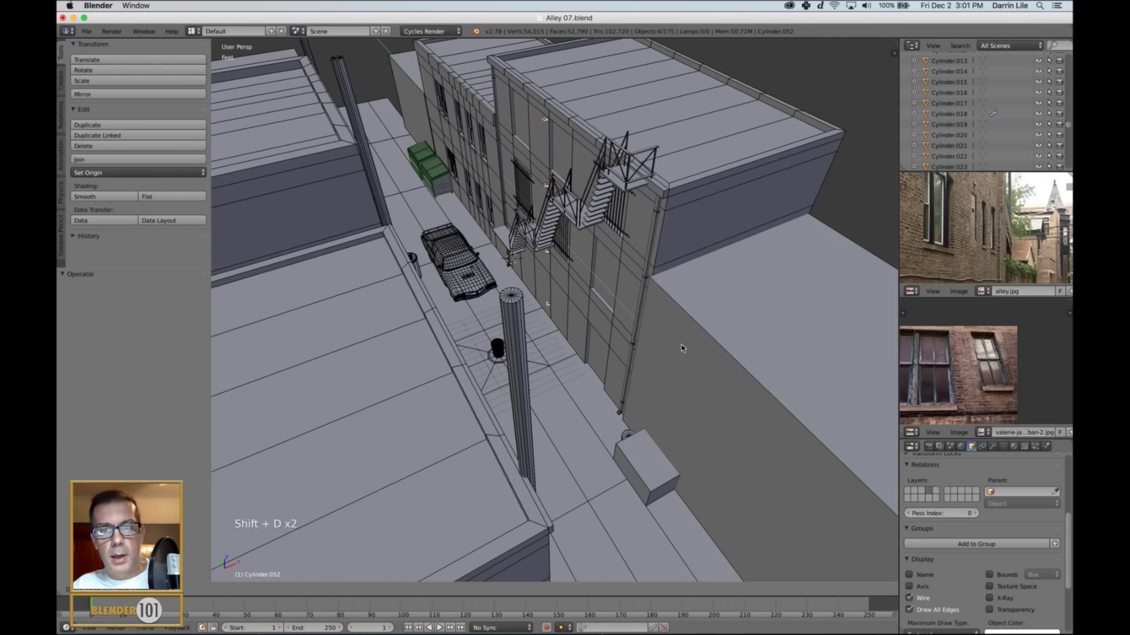
{"action": "left_click", "coordinate": [782, 419]}
{"action": "scroll", "coordinate": [643, 294], "scroll_direction": "up", "scroll_amount": 2}
{"action": "middle_click_drag", "start_coordinate": [659, 291], "coordinate": [588, 250]}
{"action": "middle_click_drag", "start_coordinate": [605, 365], "coordinate": [638, 342]}
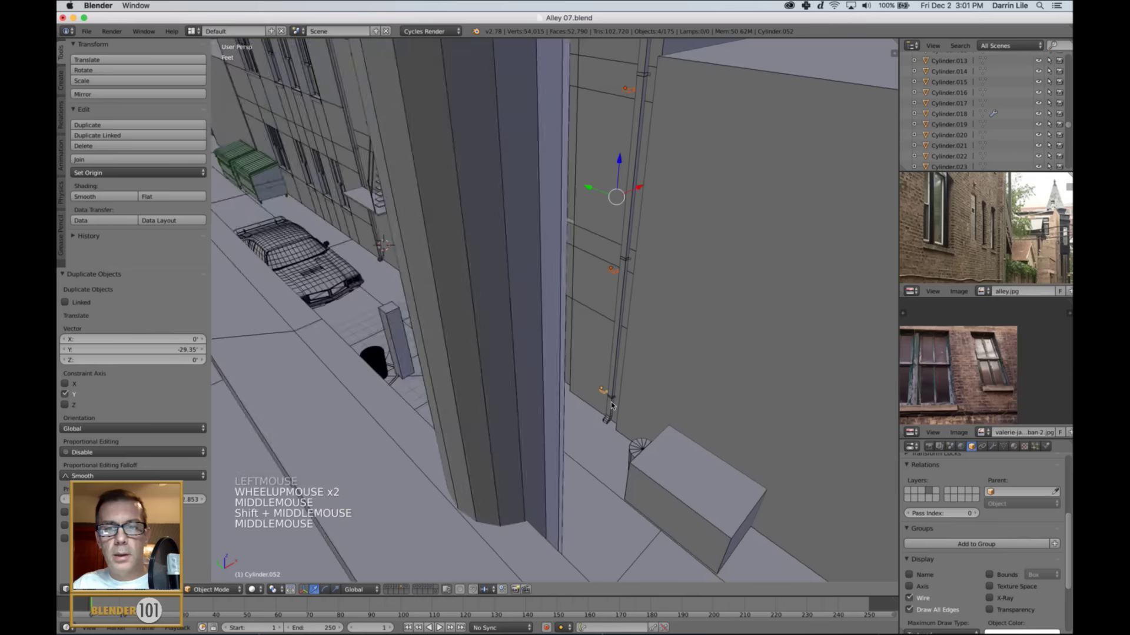
- Delete the four old plane straps on the drainpipe at the corner of the fire-escape building
{"action": "right_click", "coordinate": [612, 400]}
{"action": "right_click", "coordinate": [608, 399]}
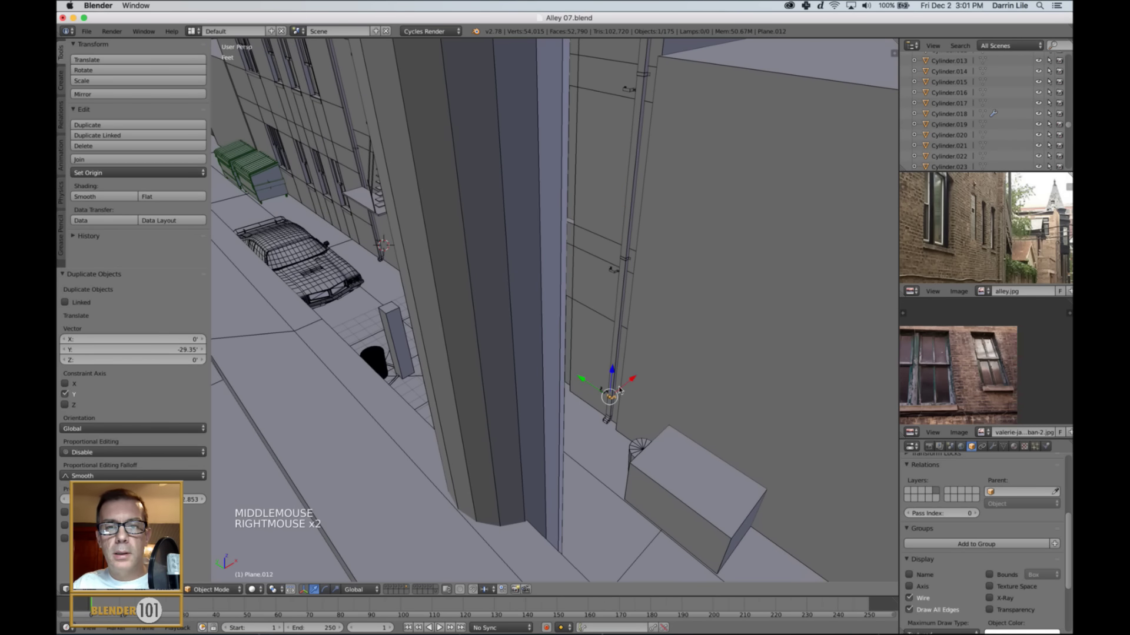
{"action": "right_click", "coordinate": [624, 261], "text": "shift"}
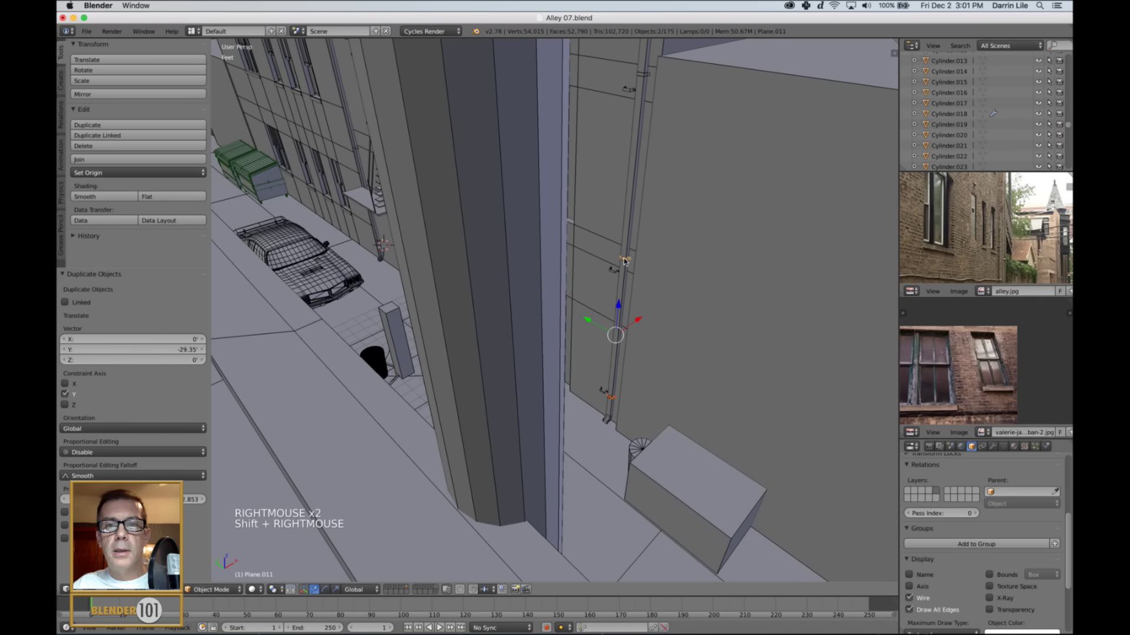
{"action": "right_click", "coordinate": [643, 75], "text": "shift"}
{"action": "middle_click_drag", "start_coordinate": [646, 77], "coordinate": [649, 189], "text": "shift"}
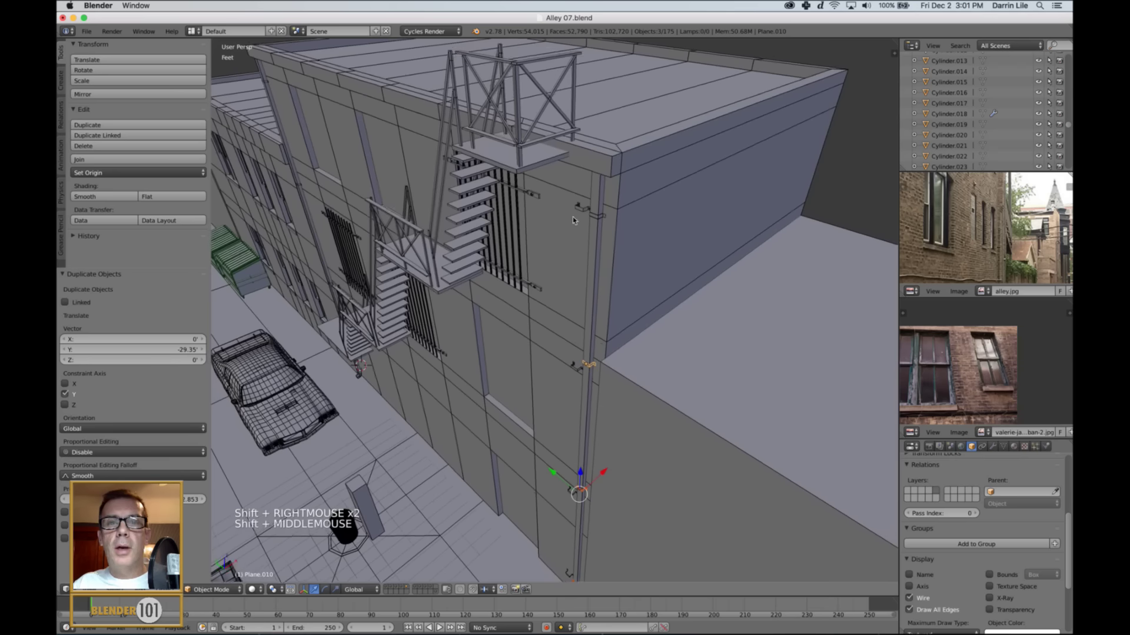
{"action": "right_click", "coordinate": [594, 217], "text": "shift"}
{"action": "key", "text": "x"}
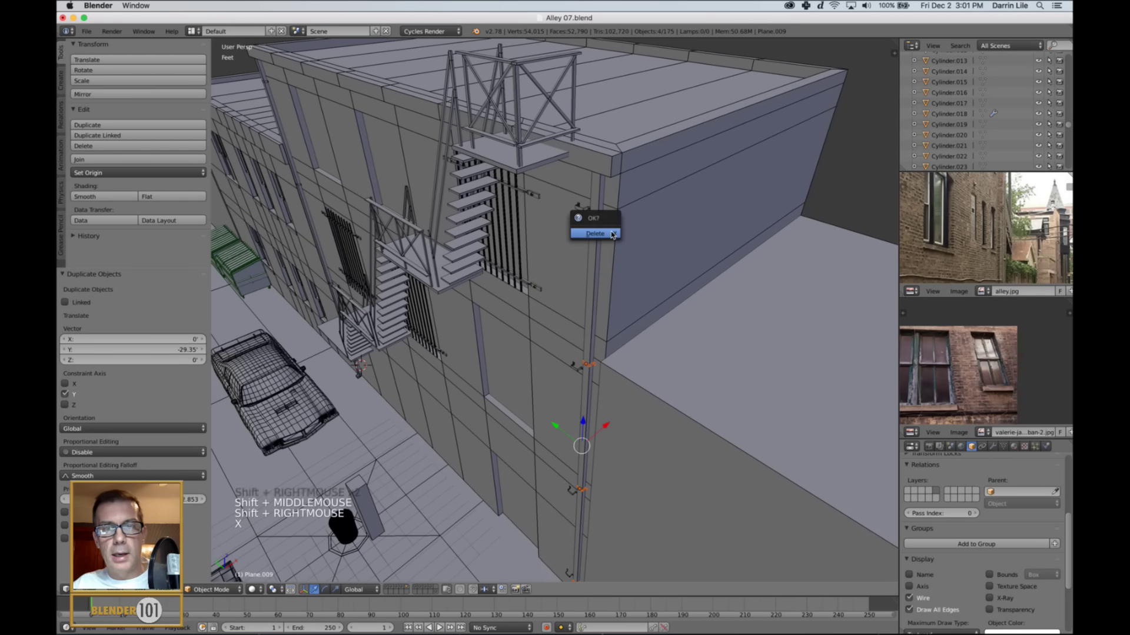
{"action": "left_click", "coordinate": [611, 234]}
- Select the four duplicated pipe brackets beside the corner drainpipe and move them about -7.236" along Y toward the pipe
{"action": "right_click", "coordinate": [580, 216]}
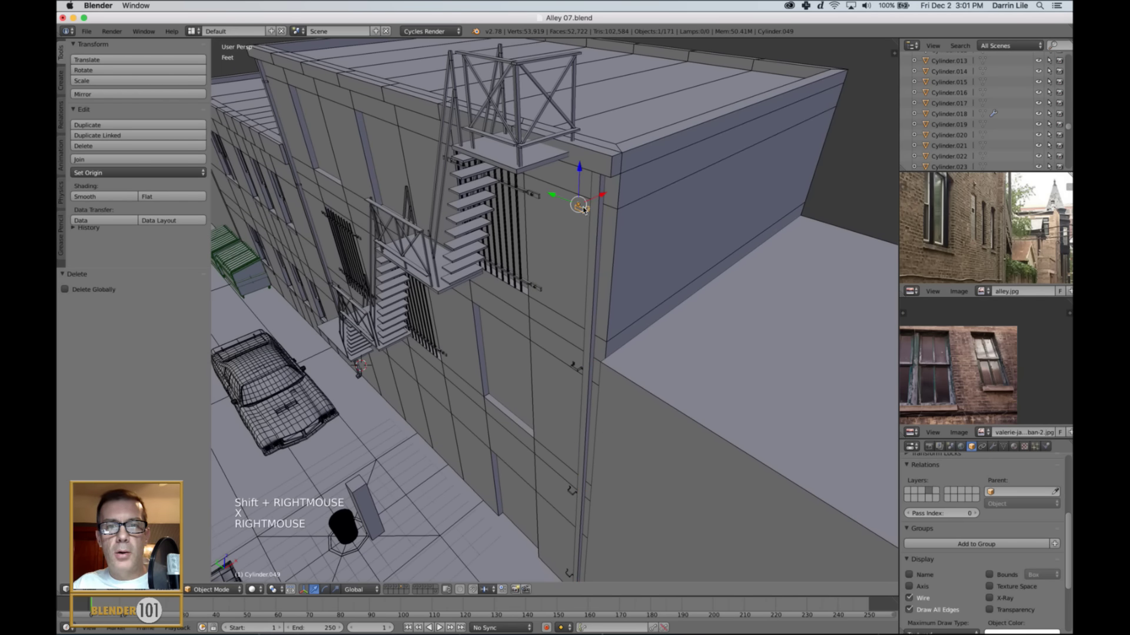
{"action": "right_click", "coordinate": [574, 367], "text": "shift"}
{"action": "right_click", "coordinate": [573, 489], "text": "shift"}
{"action": "middle_click_drag", "start_coordinate": [623, 424], "coordinate": [629, 370], "text": "shift"}
{"action": "scroll", "coordinate": [629, 371], "scroll_direction": "up", "scroll_amount": 5}
{"action": "middle_click_drag", "start_coordinate": [664, 414], "coordinate": [673, 418], "text": "shift"}
{"action": "scroll", "coordinate": [673, 416], "scroll_direction": "down", "scroll_amount": 5}
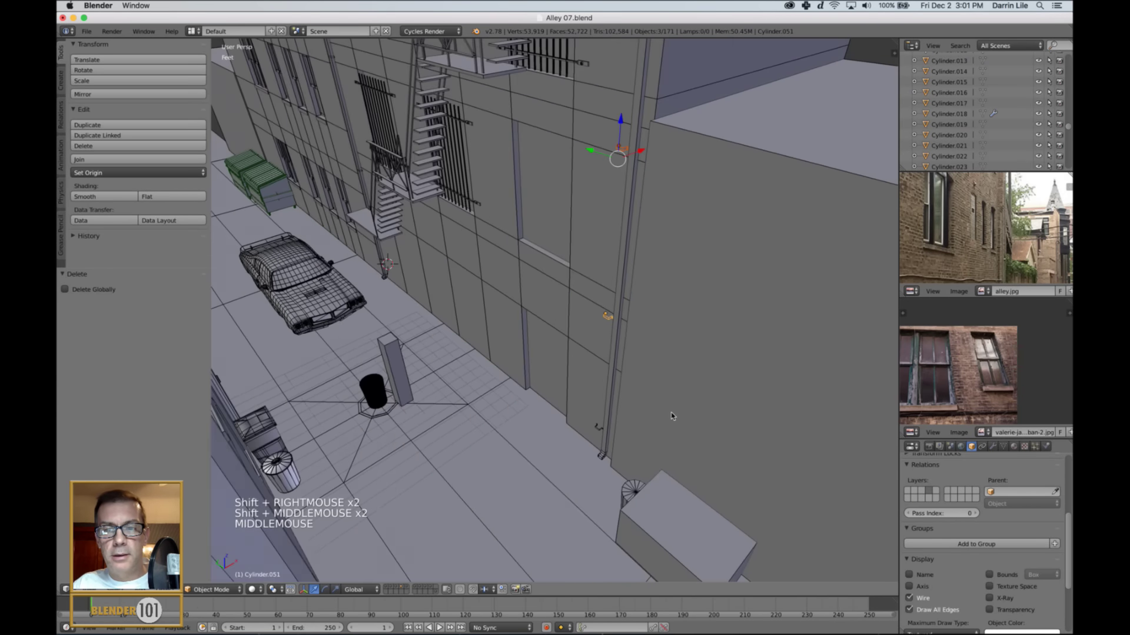
{"action": "right_click", "coordinate": [585, 430], "text": "shift"}
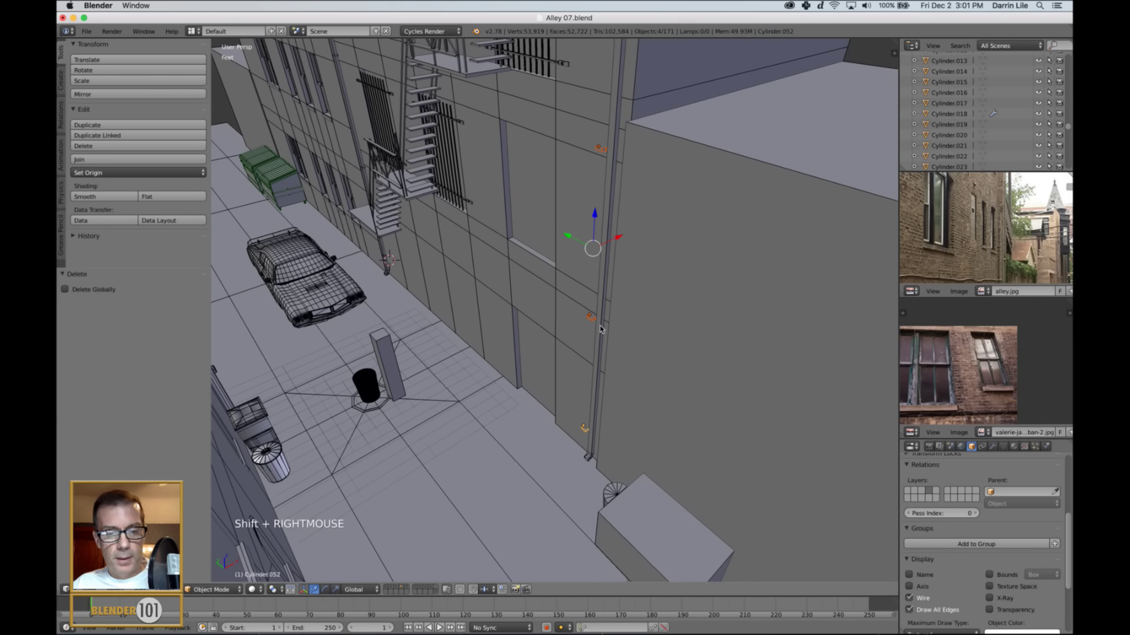
{"action": "key", "text": "g"}
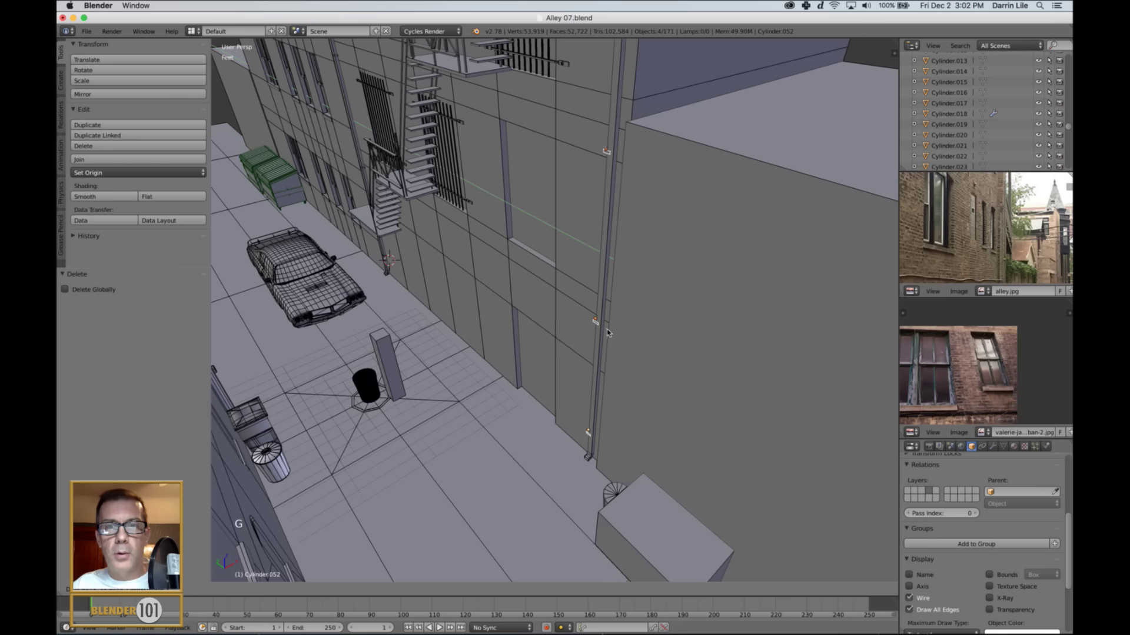
{"action": "left_click", "coordinate": [609, 335]}
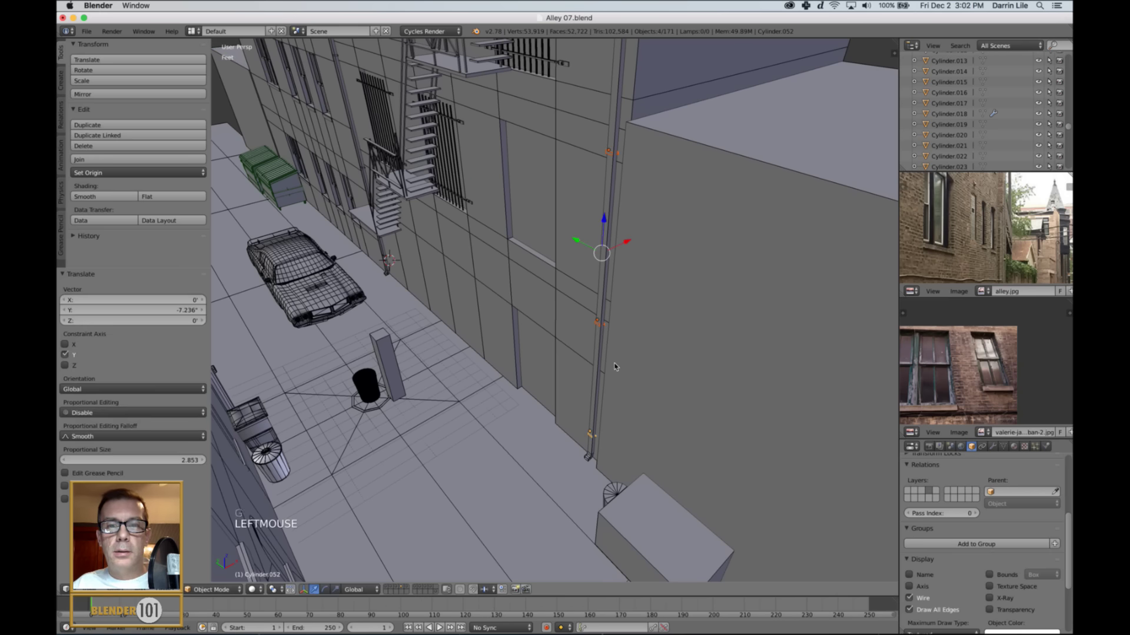
- Fine-tune the four selected brackets along Y so that they wrap around the corner drainpipe
{"action": "middle_click_drag", "start_coordinate": [617, 370], "coordinate": [610, 340], "text": "shift"}
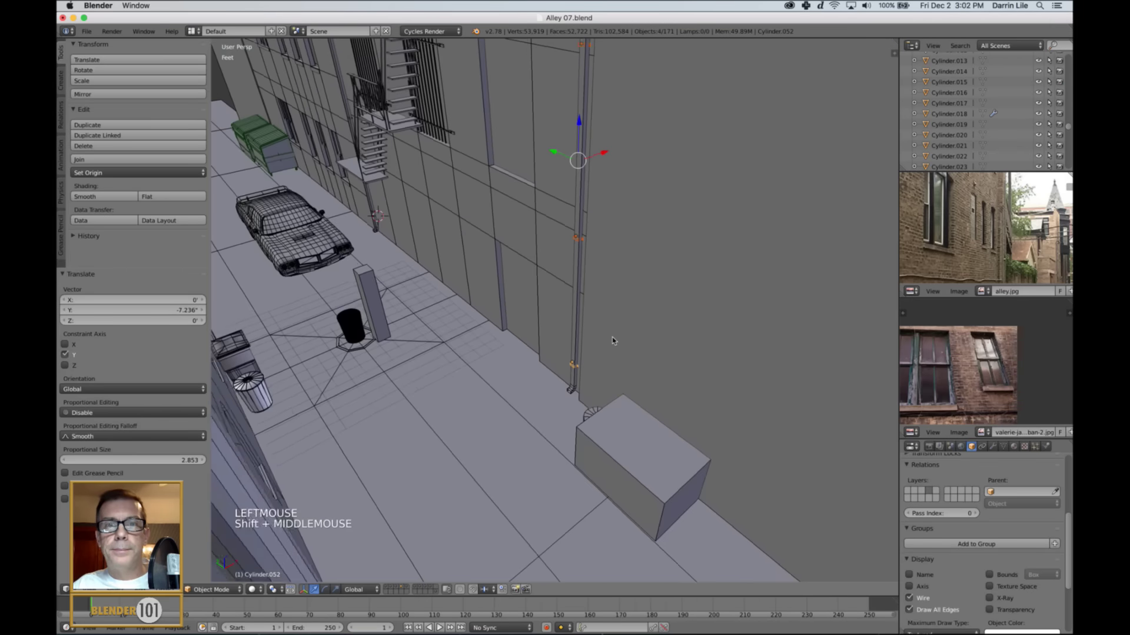
{"action": "scroll", "coordinate": [601, 224], "scroll_direction": "up", "scroll_amount": 4}
{"action": "middle_click_drag", "start_coordinate": [613, 217], "coordinate": [630, 252], "text": "shift"}
{"action": "scroll", "coordinate": [575, 243], "scroll_direction": "down", "scroll_amount": 3}
{"action": "scroll", "coordinate": [613, 245], "scroll_direction": "up", "scroll_amount": 2}
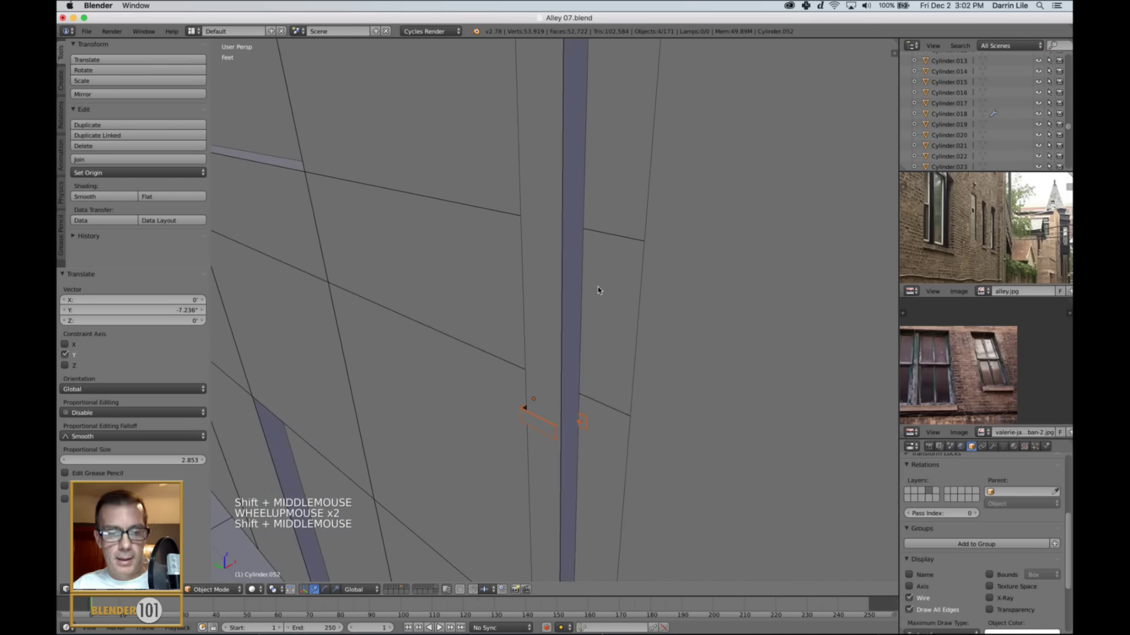
{"action": "key", "text": "g"}
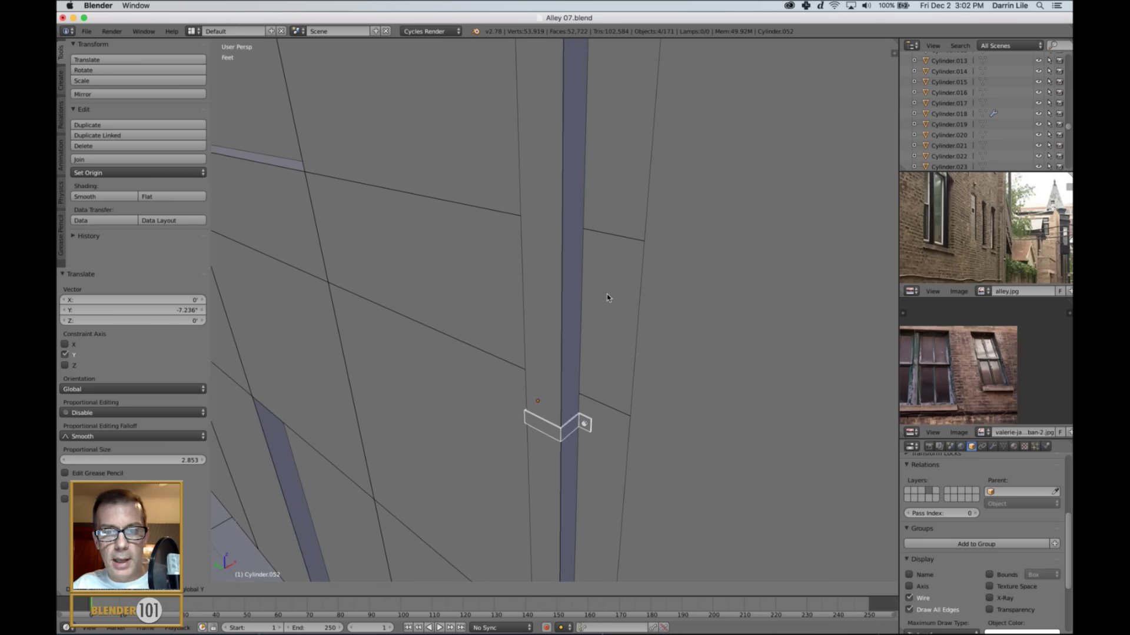
{"action": "left_click", "coordinate": [607, 296]}
- Check the placed brackets, deselect everything and save the file over Alley 07.blend
{"action": "middle_click_drag", "start_coordinate": [607, 296], "coordinate": [635, 277]}
{"action": "key", "text": "KP_Decimal"}
{"action": "scroll", "coordinate": [568, 310], "scroll_direction": "up", "scroll_amount": 3}
{"action": "key", "text": "a"}
{"action": "scroll", "coordinate": [589, 303], "scroll_direction": "down", "scroll_amount": 3}
{"action": "key", "text": "super+s"}
{"action": "left_click", "coordinate": [636, 279]}
- Isolate the layer of the windowed building behind the dumpsters and clear the selection
{"action": "scroll", "coordinate": [565, 274], "scroll_direction": "down", "scroll_amount": 1}
{"action": "middle_click_drag", "start_coordinate": [447, 253], "coordinate": [497, 287], "text": "shift"}
{"action": "scroll", "coordinate": [500, 259], "scroll_direction": "up", "scroll_amount": 3}
{"action": "middle_click_drag", "start_coordinate": [406, 203], "coordinate": [590, 287], "text": "shift"}
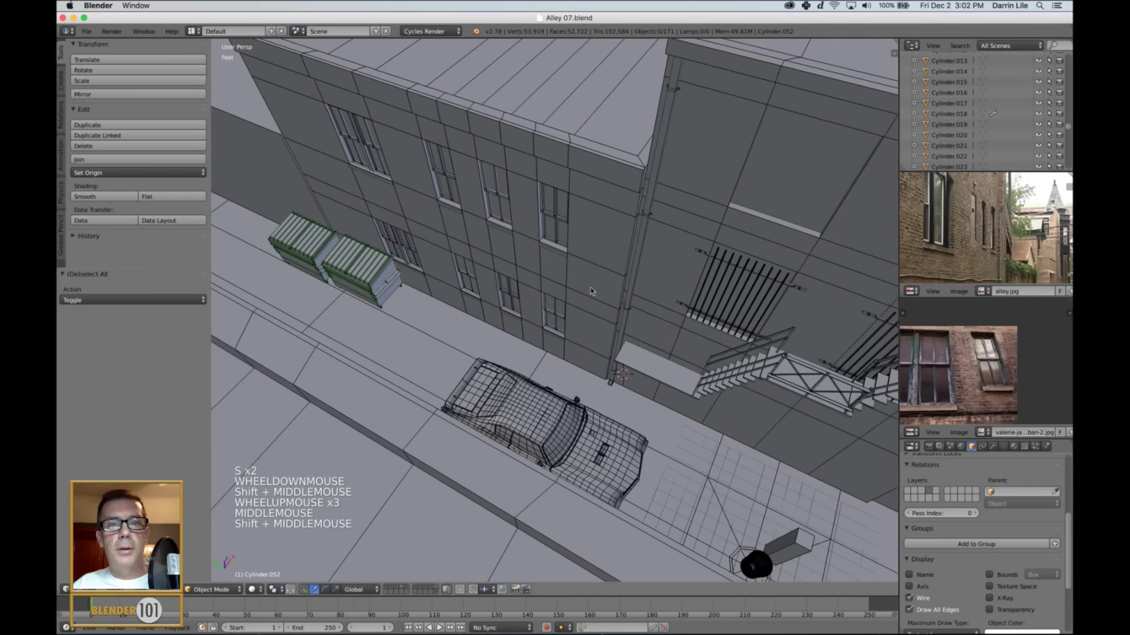
{"action": "right_click", "coordinate": [591, 287]}
{"action": "middle_click_drag", "start_coordinate": [363, 277], "coordinate": [525, 216]}
{"action": "scroll", "coordinate": [471, 346], "scroll_direction": "down", "scroll_amount": 3}
{"action": "middle_click_drag", "start_coordinate": [459, 435], "coordinate": [449, 333], "text": "shift"}
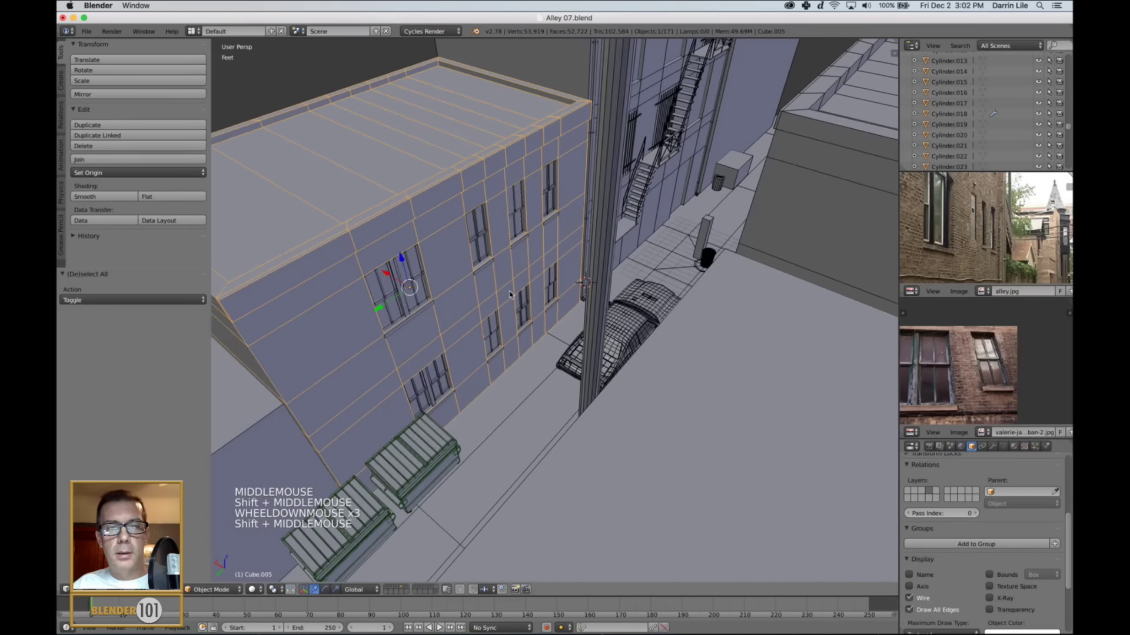
{"action": "left_click", "coordinate": [412, 591]}
{"action": "middle_click_drag", "start_coordinate": [461, 414], "coordinate": [518, 421], "text": "shift"}
{"action": "key", "text": "a"}
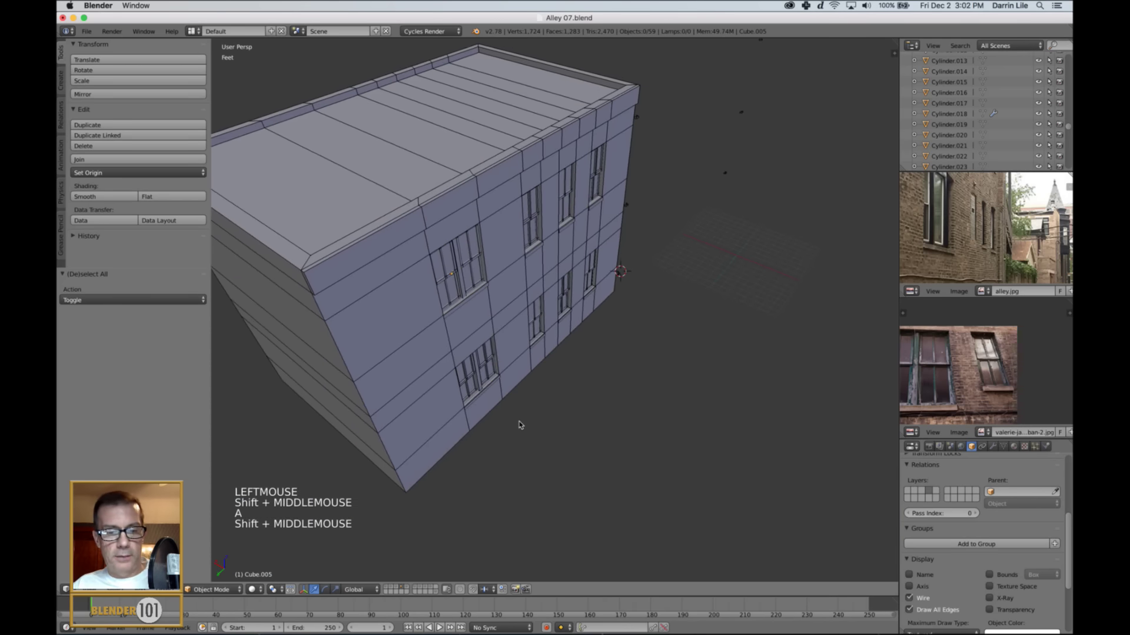
- Reset the 3D cursor to the origin and show the building in a left orthographic wireframe view
{"action": "key", "text": "shift+c"}
{"action": "middle_click_drag", "start_coordinate": [607, 433], "coordinate": [598, 332]}
{"action": "middle_click_drag", "start_coordinate": [577, 239], "coordinate": [610, 324]}
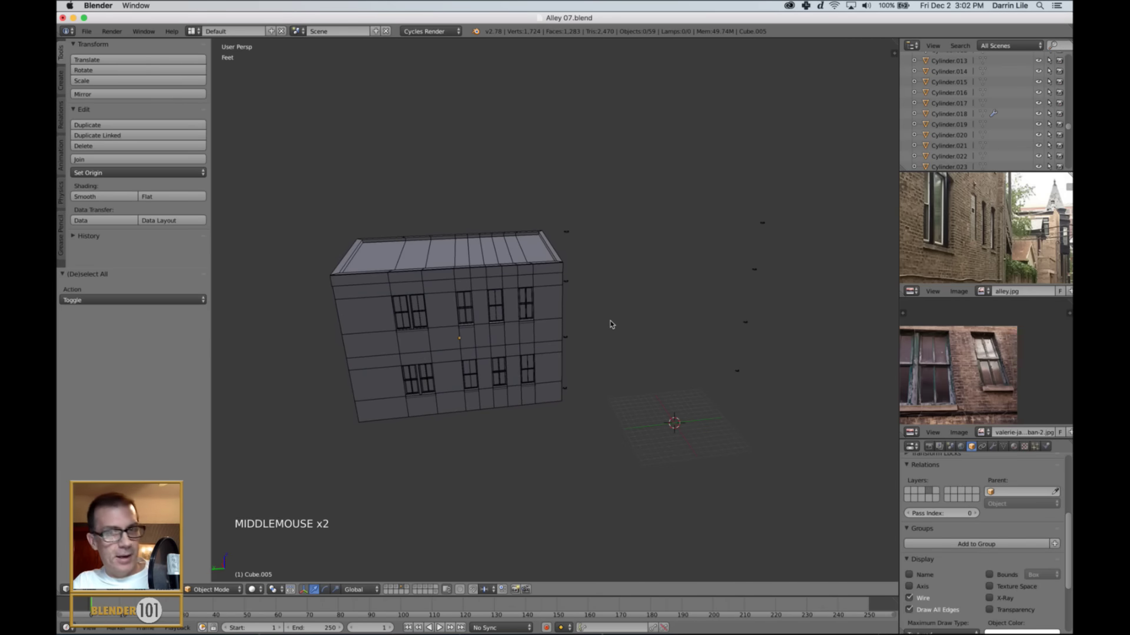
{"action": "key", "text": "ctrl+KP_3"}
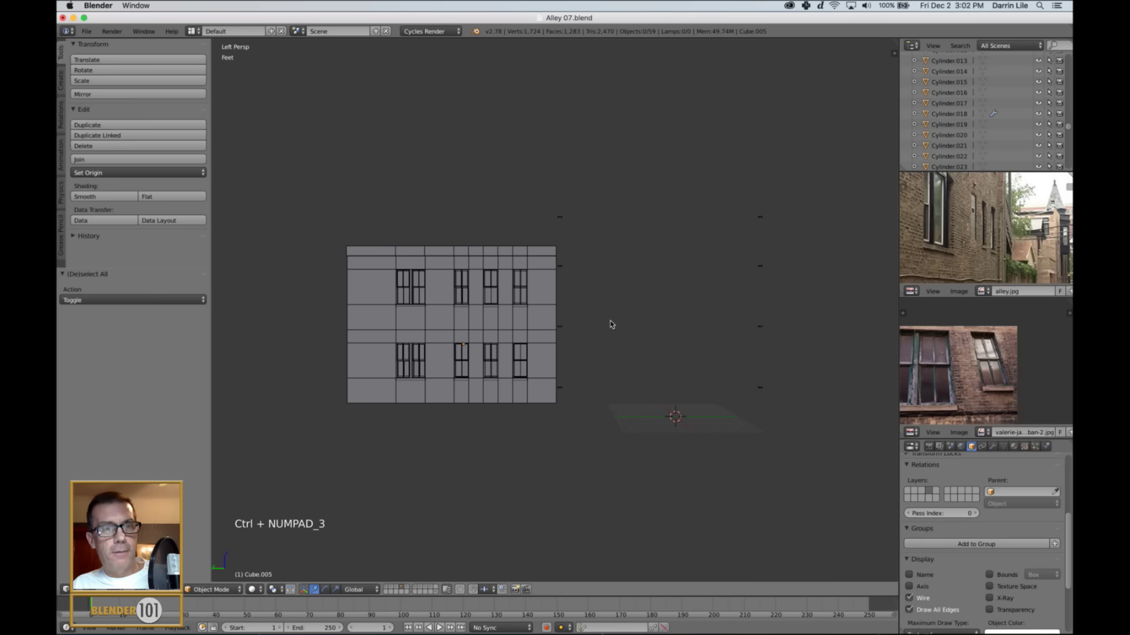
{"action": "key", "text": "KP_5"}
{"action": "key", "text": "z"}
{"action": "scroll", "coordinate": [611, 323], "scroll_direction": "up", "scroll_amount": 3}
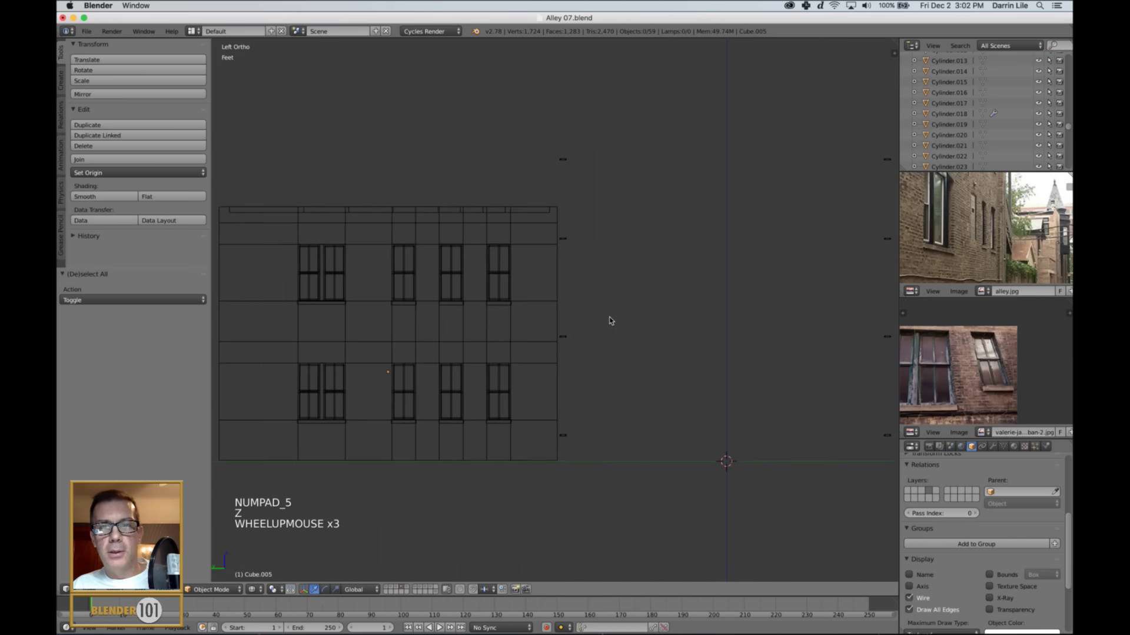
- Select all eight pipe brackets beside the building and move them off this layer to another one
{"action": "middle_click_drag", "start_coordinate": [610, 318], "coordinate": [559, 321], "text": "shift"}
{"action": "key", "text": "b"}
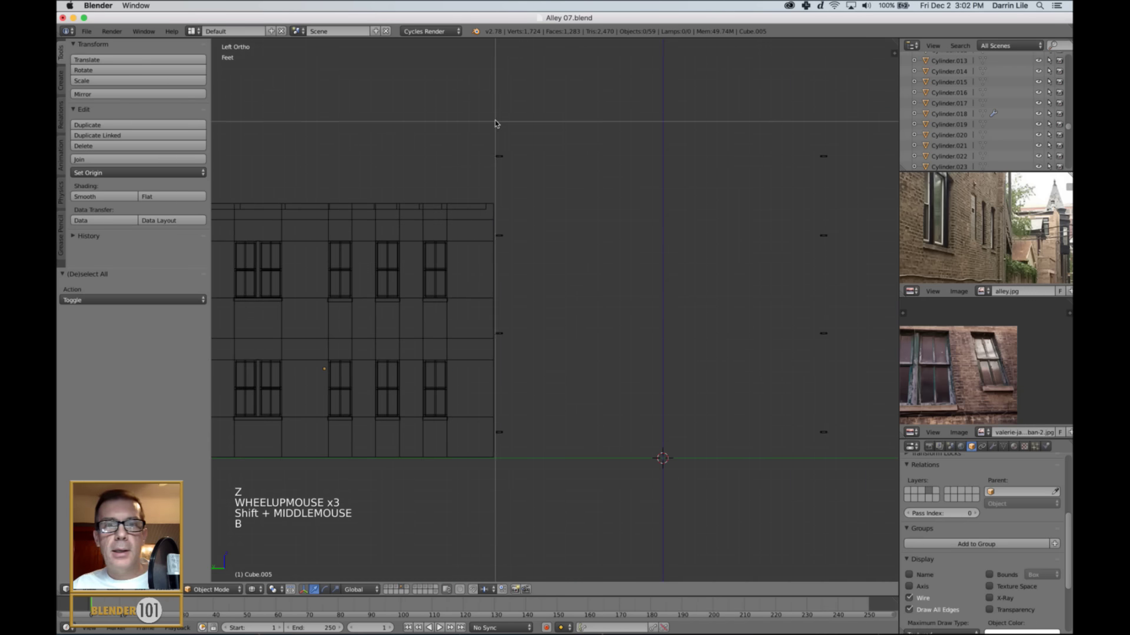
{"action": "mouse_move", "coordinate": [499, 122]}
{"action": "left_mouse_down"}
{"action": "mouse_move", "coordinate": [895, 524]}
{"action": "mouse_move", "coordinate": [839, 497]}
{"action": "left_mouse_up"}
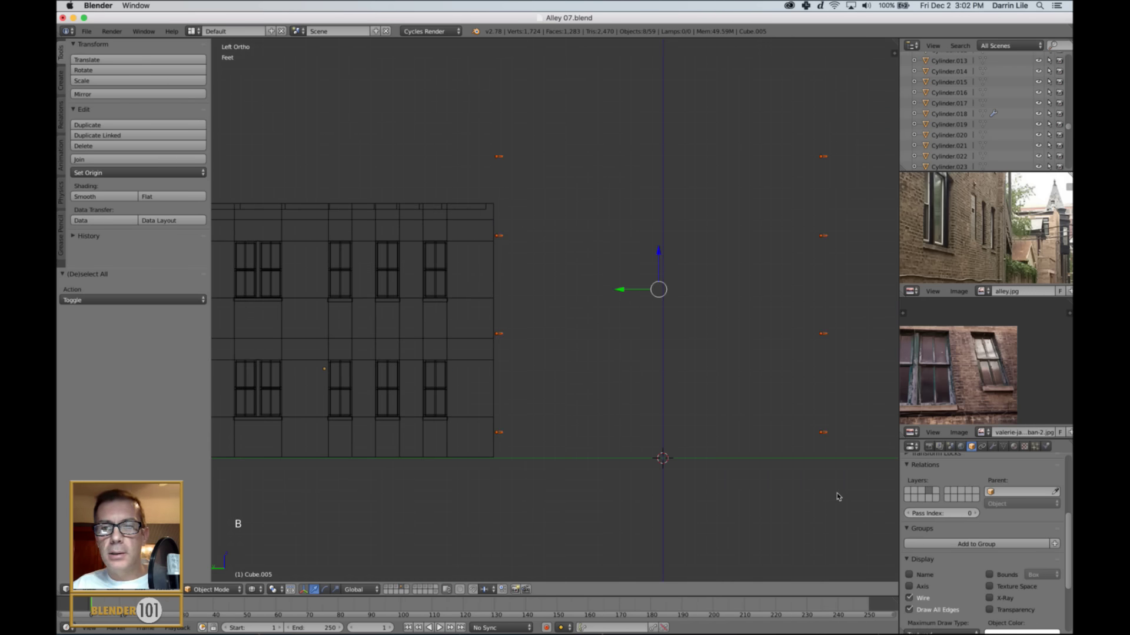
{"action": "key", "text": "m"}
{"action": "key", "text": "5"}
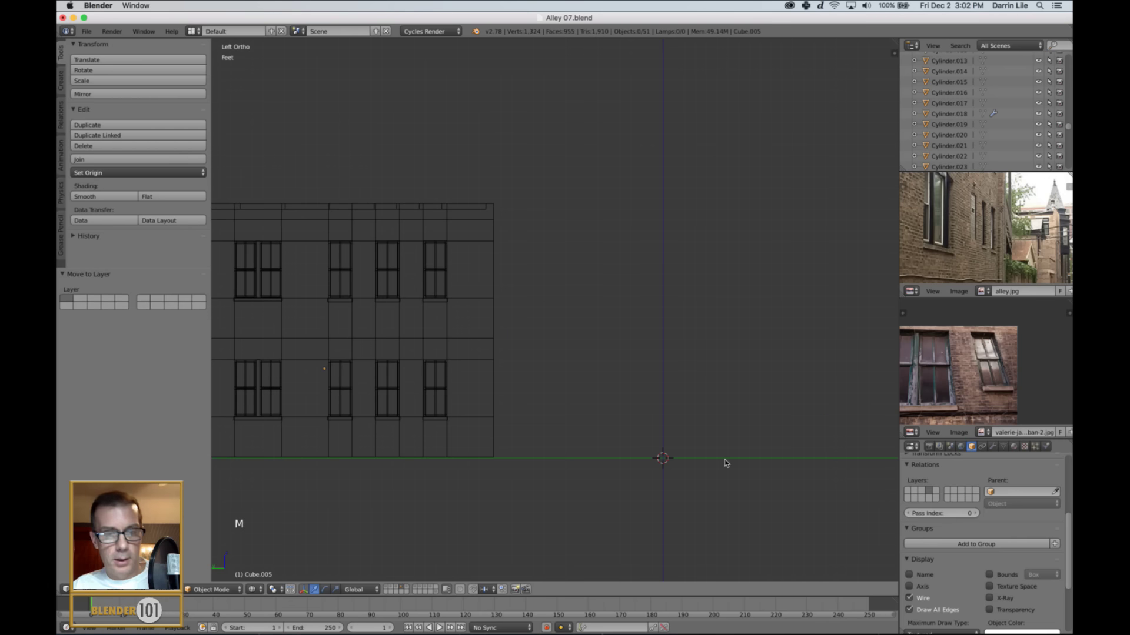
- Examine the building's side elevation and the lower brick wall in the alley.jpg reference photo
{"action": "scroll", "coordinate": [671, 441], "scroll_direction": "down", "scroll_amount": 1}
{"action": "key", "text": "a"}
{"action": "middle_click_drag", "start_coordinate": [562, 425], "coordinate": [679, 367], "text": "shift"}
{"action": "key", "text": "a"}
{"action": "scroll", "coordinate": [557, 411], "scroll_direction": "up", "scroll_amount": 3}
{"action": "middle_click_drag", "start_coordinate": [746, 396], "coordinate": [745, 419], "text": "shift"}
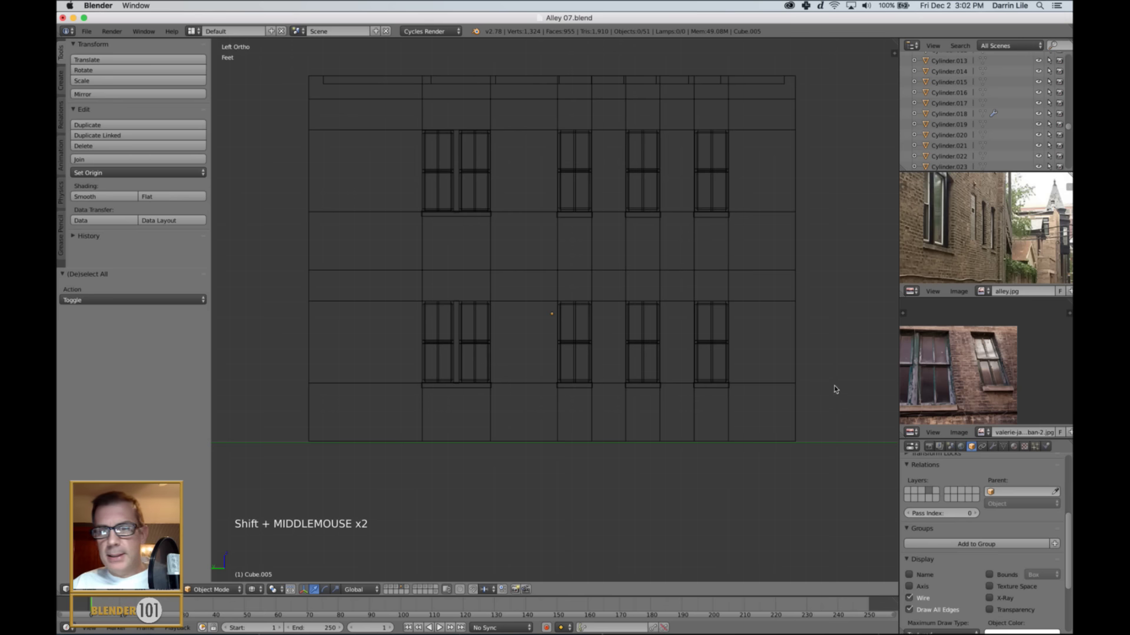
{"action": "scroll", "coordinate": [999, 248], "scroll_direction": "up", "scroll_amount": 2}
{"action": "scroll", "coordinate": [998, 247], "scroll_direction": "down", "scroll_amount": 4}
{"action": "middle_click_drag", "start_coordinate": [998, 248], "coordinate": [1012, 270]}
{"action": "scroll", "coordinate": [1010, 235], "scroll_direction": "up", "scroll_amount": 4}
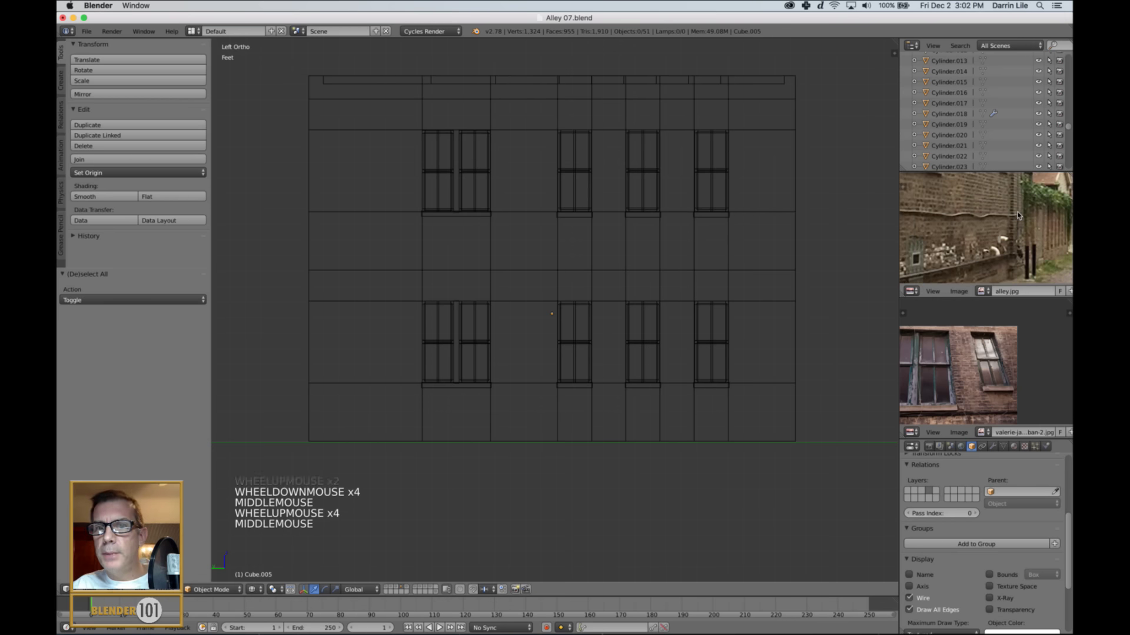
{"action": "middle_click_drag", "start_coordinate": [1014, 217], "coordinate": [995, 230]}
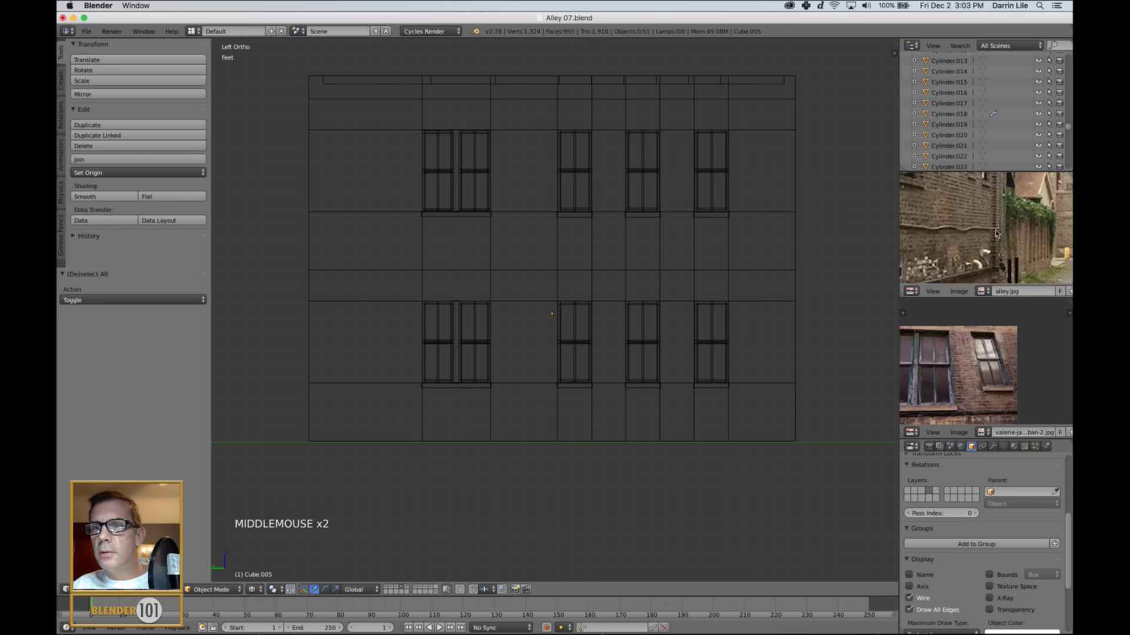
{"action": "scroll", "coordinate": [982, 245], "scroll_direction": "down", "scroll_amount": 2}
{"action": "middle_click_drag", "start_coordinate": [917, 247], "coordinate": [1039, 256]}
{"action": "scroll", "coordinate": [988, 229], "scroll_direction": "down", "scroll_amount": 3}
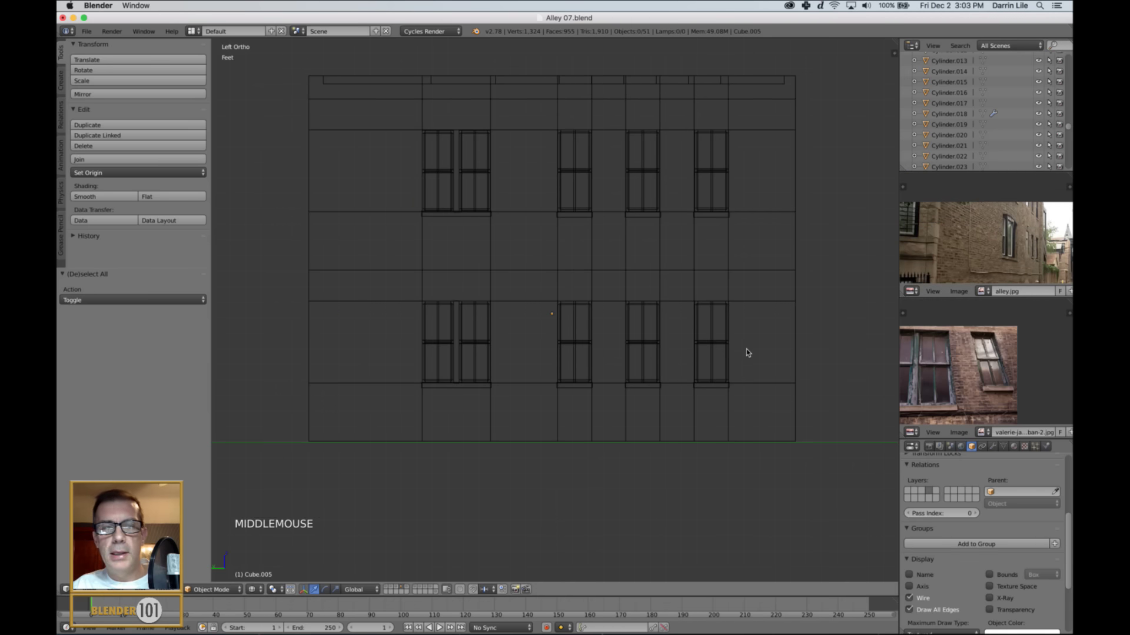
- Place the 3D cursor on the building's corner edge nearest the origin, level with the ground-floor window sills
{"action": "scroll", "coordinate": [718, 356], "scroll_direction": "up", "scroll_amount": 1}
{"action": "middle_click_drag", "start_coordinate": [736, 356], "coordinate": [714, 307], "text": "shift"}
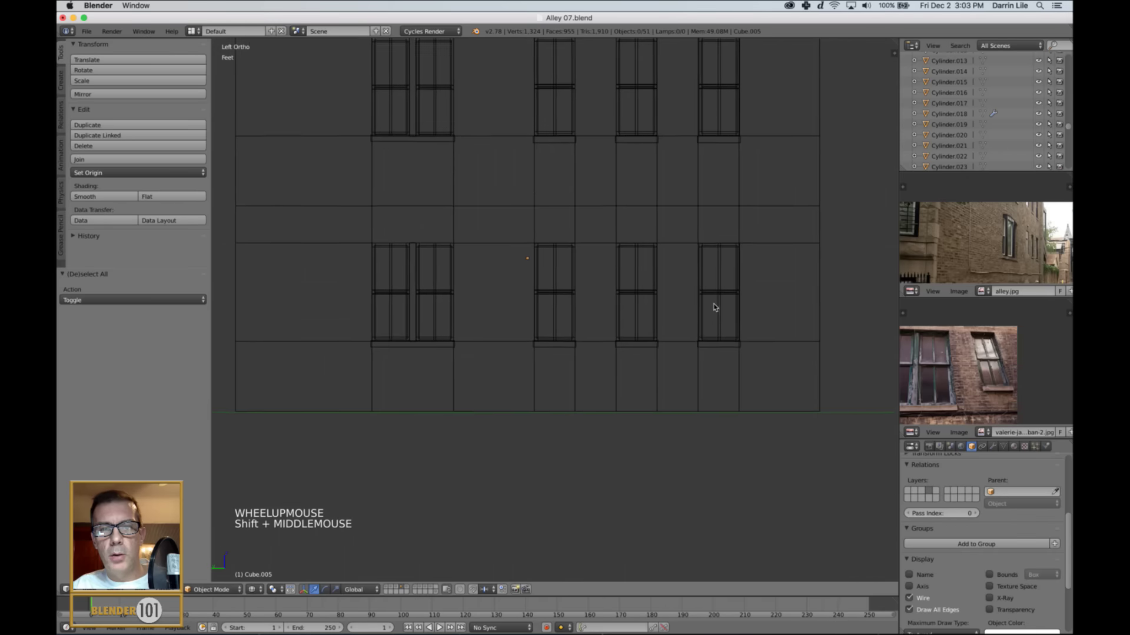
{"action": "scroll", "coordinate": [733, 350], "scroll_direction": "down", "scroll_amount": 4}
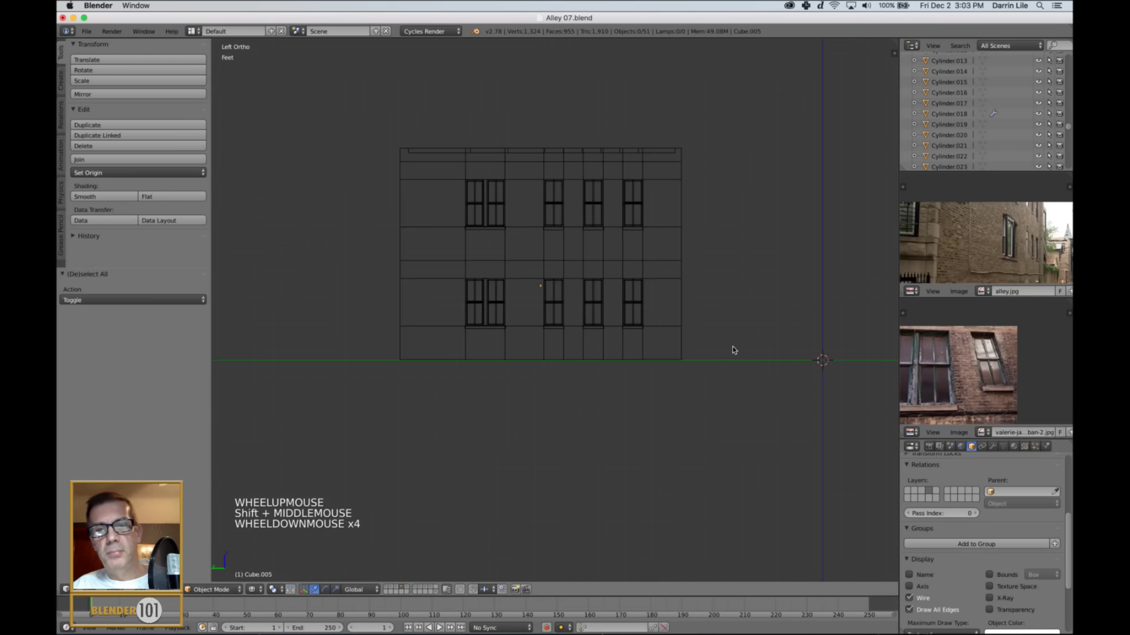
{"action": "left_click", "coordinate": [700, 346]}
{"action": "scroll", "coordinate": [706, 353], "scroll_direction": "up", "scroll_amount": 5}
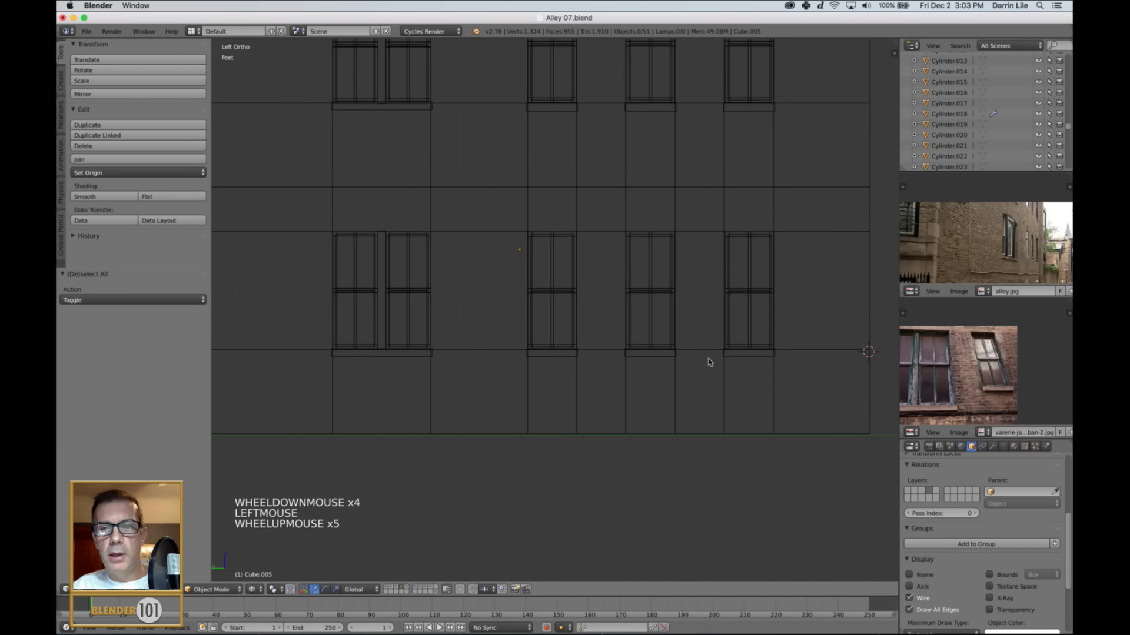
{"action": "middle_click_drag", "start_coordinate": [709, 362], "coordinate": [798, 364], "text": "shift"}
{"action": "scroll", "coordinate": [734, 356], "scroll_direction": "down", "scroll_amount": 1}
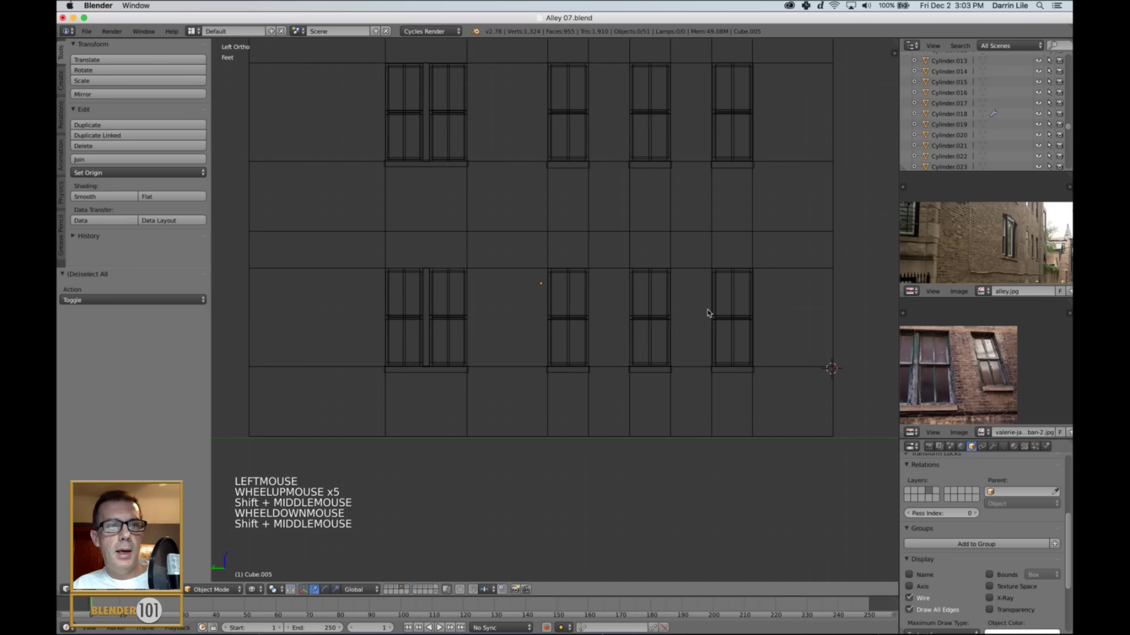
- Add a path curve at the 3D cursor, rotate it 90° about Z and return to the left view
{"action": "key", "text": "shift+a"}
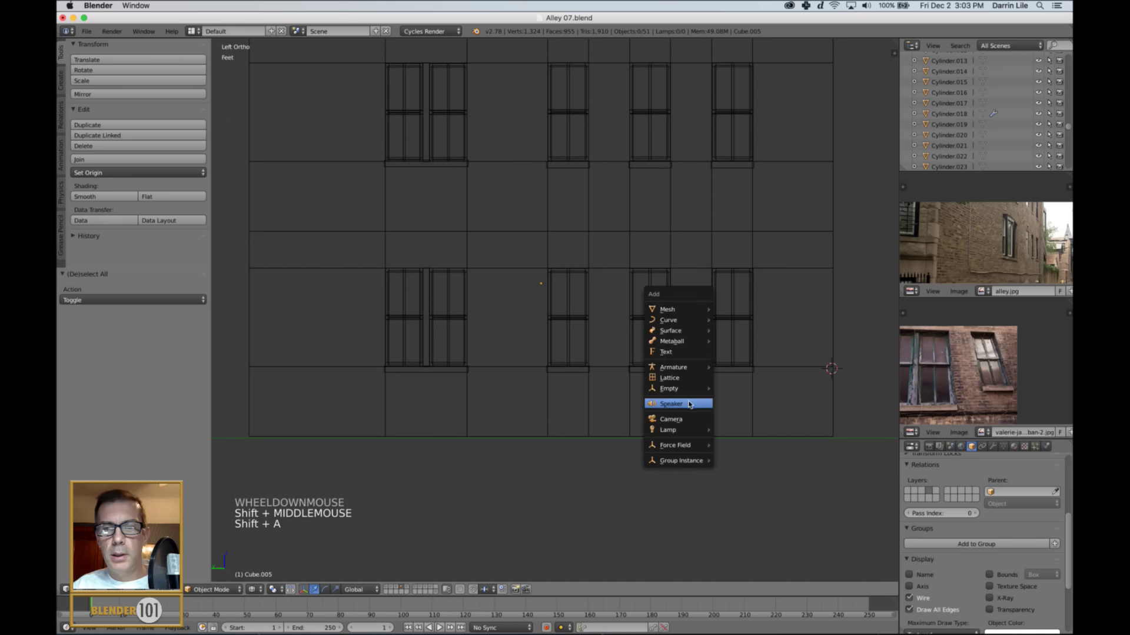
{"action": "mouse_move", "coordinate": [682, 320]}
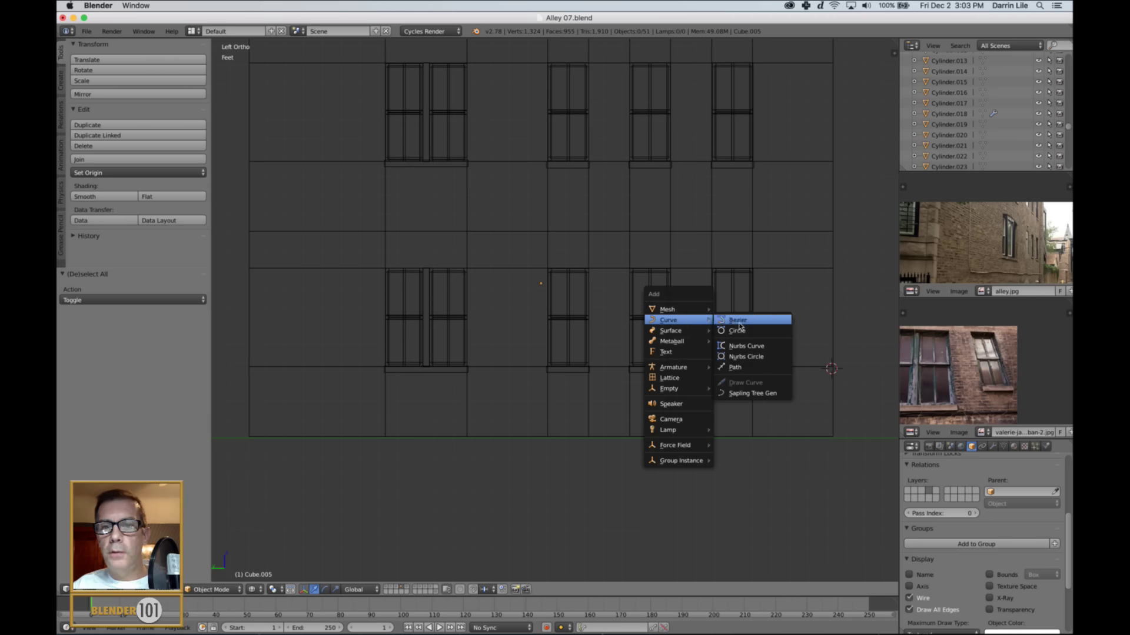
{"action": "left_click", "coordinate": [746, 368]}
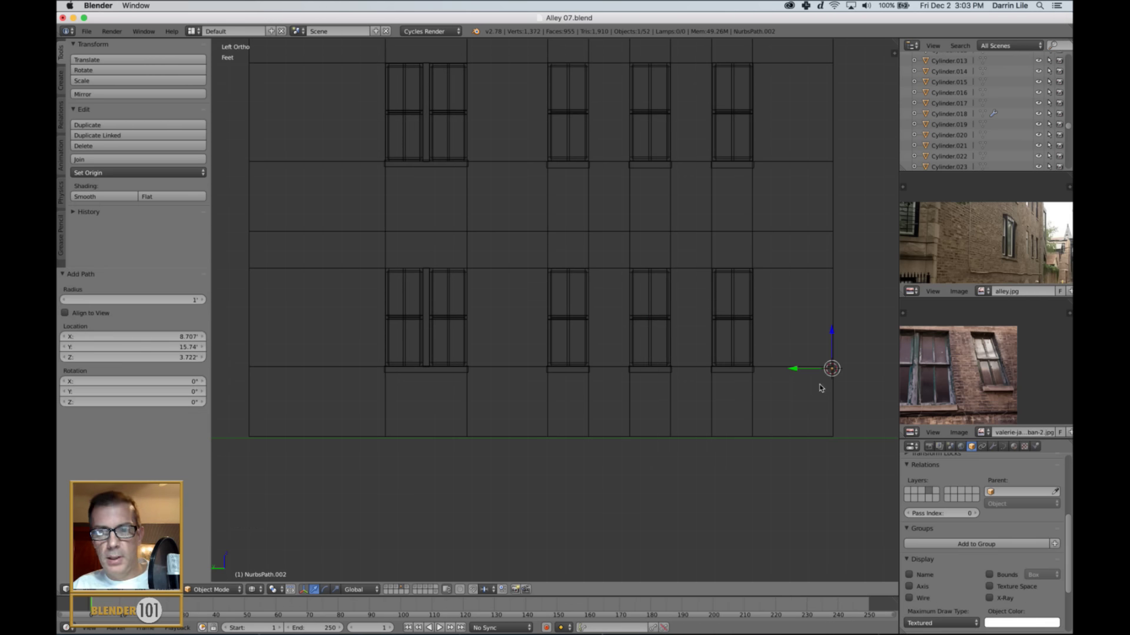
{"action": "middle_click_drag", "start_coordinate": [821, 387], "coordinate": [787, 382], "text": "shift"}
{"action": "type", "text": "r"}
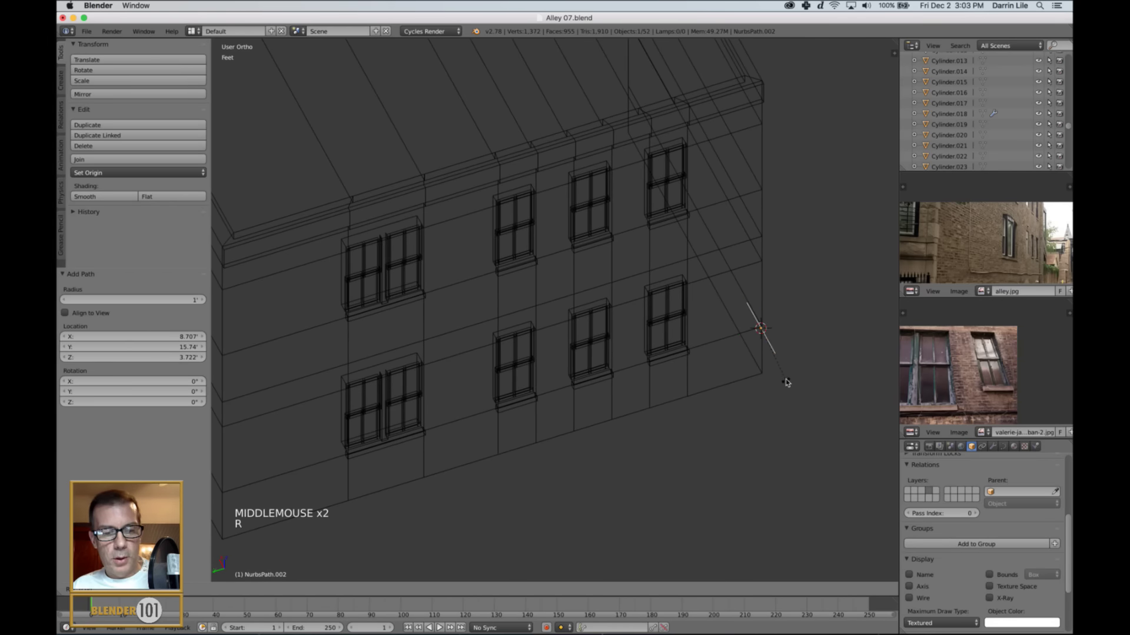
{"action": "type", "text": "z90"}
{"action": "key", "text": "Return"}
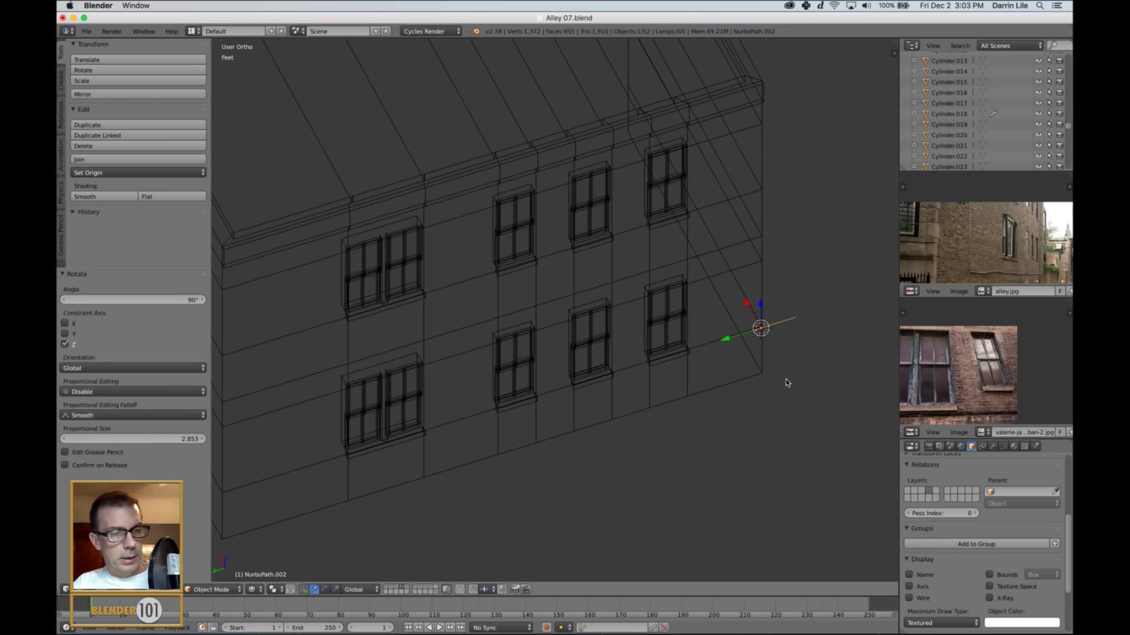
{"action": "key", "text": "ctrl+KP_3"}
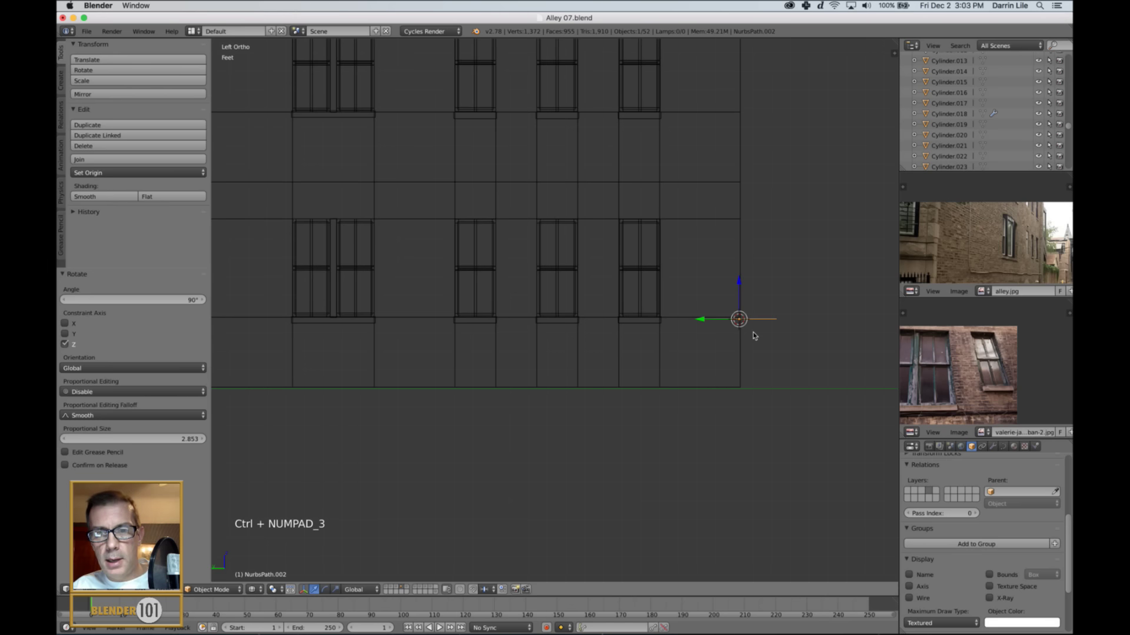
- Move the path curve below the ground-floor window sills, with its outer end on the building's corner edge
{"action": "key", "text": "g"}
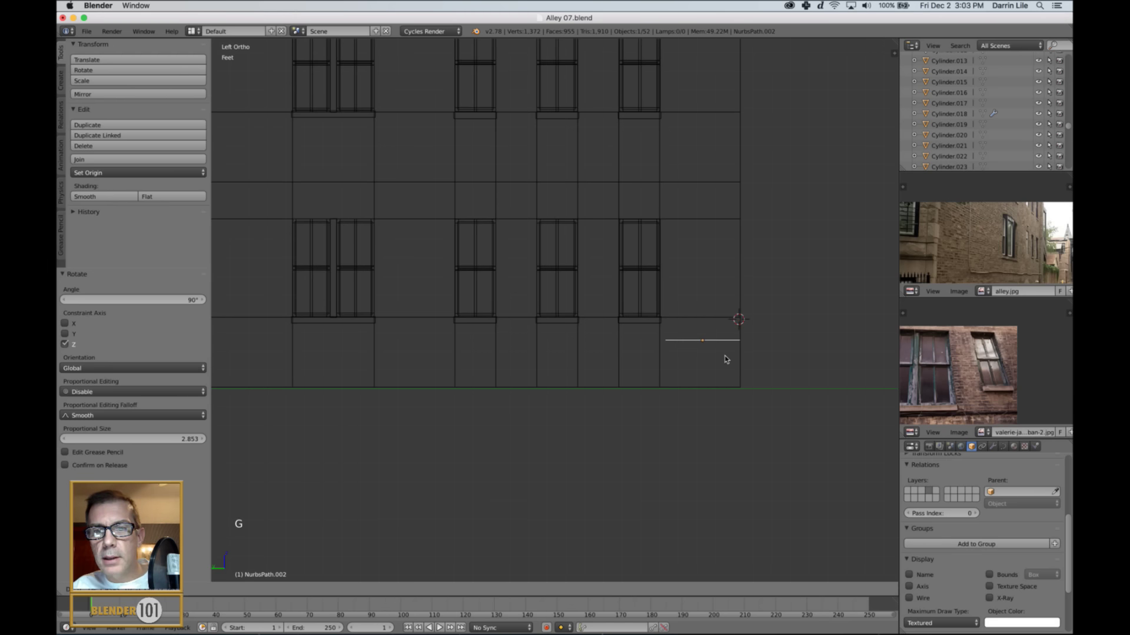
{"action": "left_click", "coordinate": [723, 359]}
{"action": "scroll", "coordinate": [722, 358], "scroll_direction": "up", "scroll_amount": 2}
- Extrude the path from its inner end in three slightly wavy segments beneath the ground floor's three single windows
{"action": "key", "text": "Tab"}
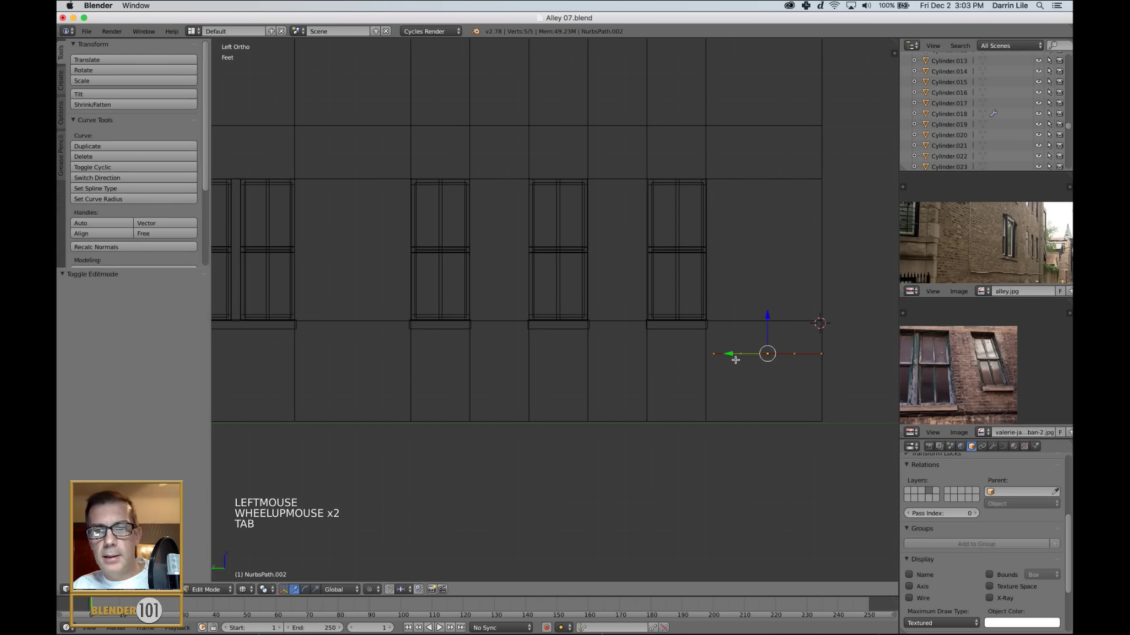
{"action": "right_click", "coordinate": [715, 361]}
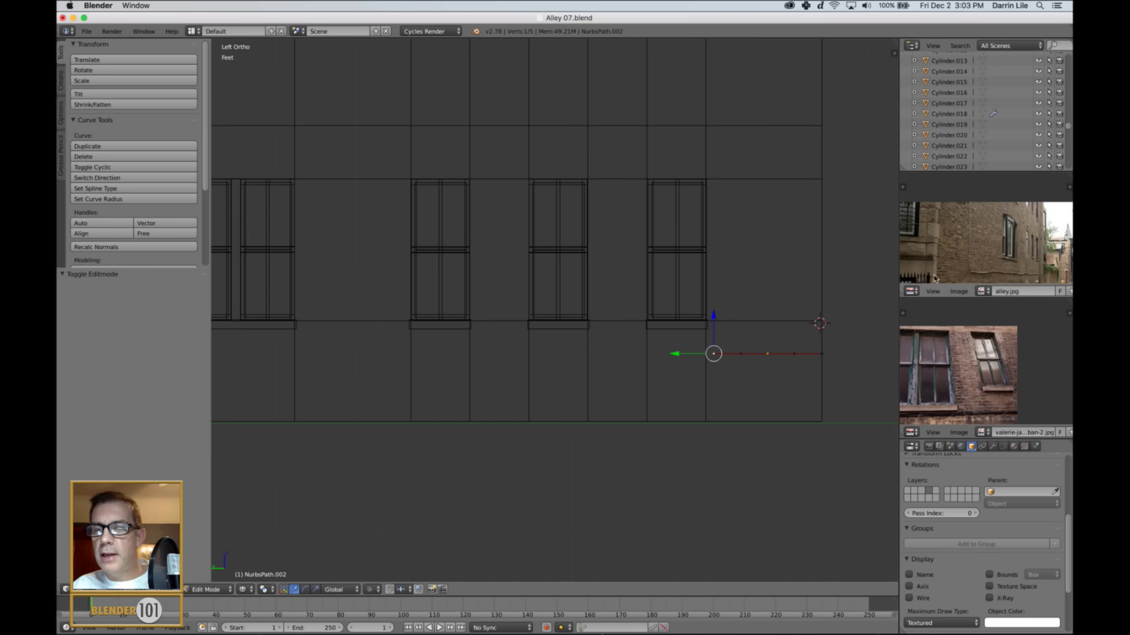
{"action": "key", "text": "e"}
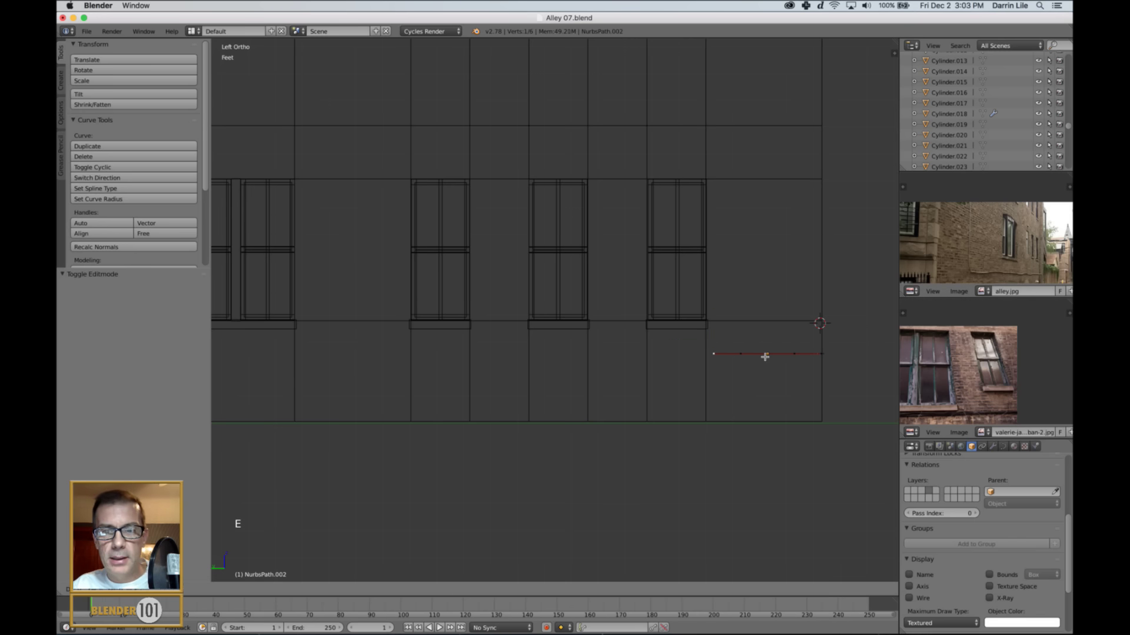
{"action": "left_click", "coordinate": [708, 359]}
{"action": "key", "text": "e"}
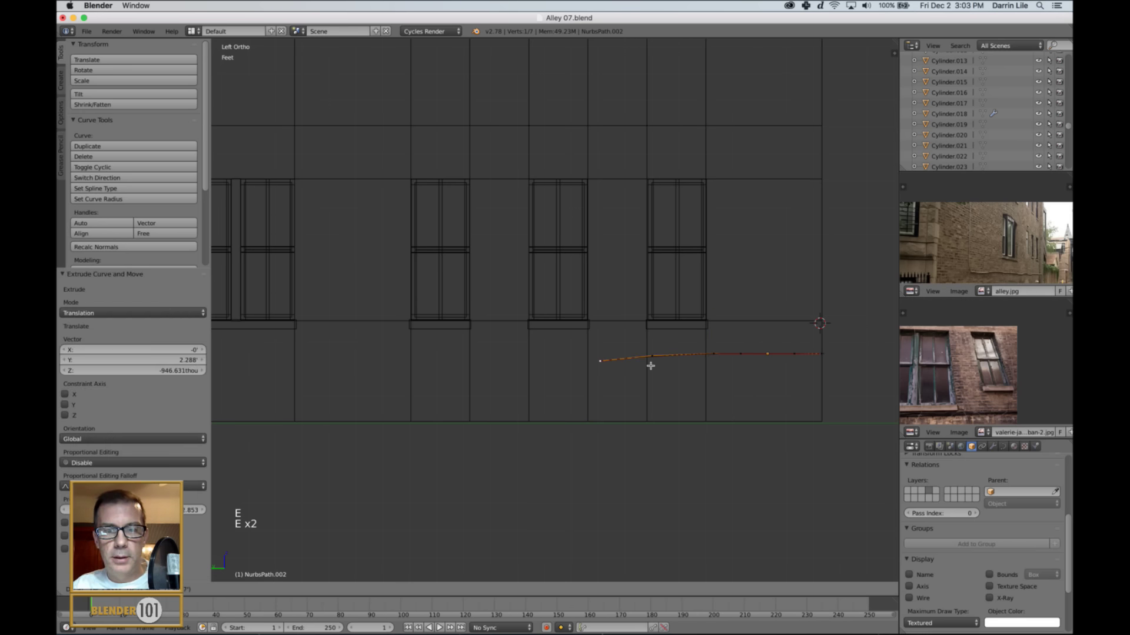
{"action": "left_click", "coordinate": [606, 365]}
{"action": "key", "text": "e"}
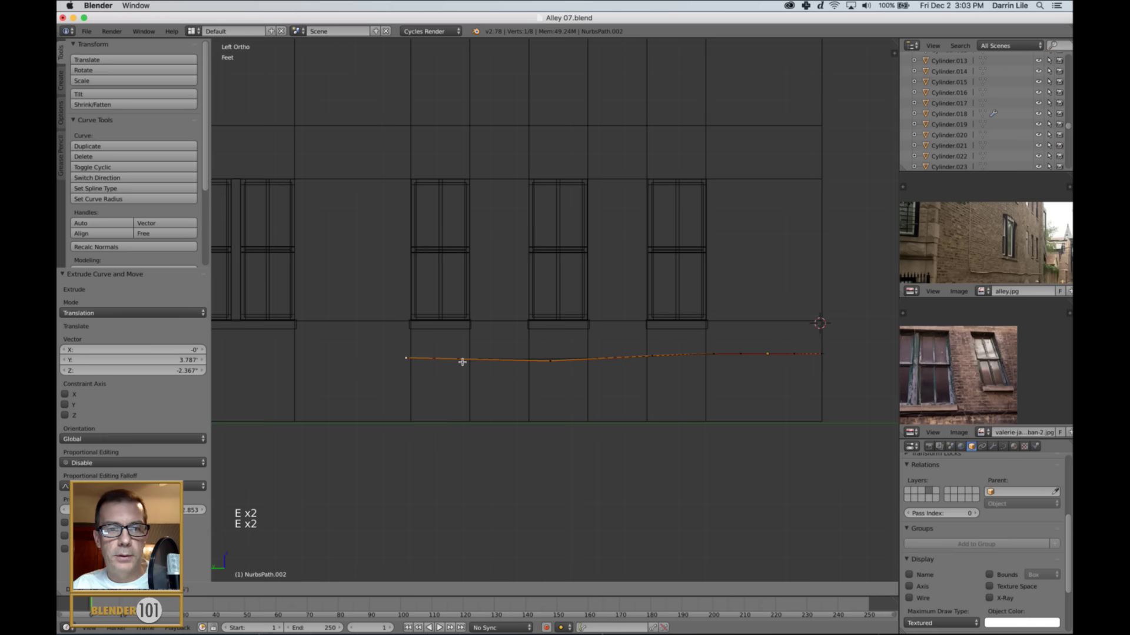
{"action": "left_click", "coordinate": [479, 369]}
- Extrude the path's end by two more segments, passing beneath the double window towards the building's far corner
{"action": "middle_click_drag", "start_coordinate": [479, 368], "coordinate": [743, 350], "text": "shift"}
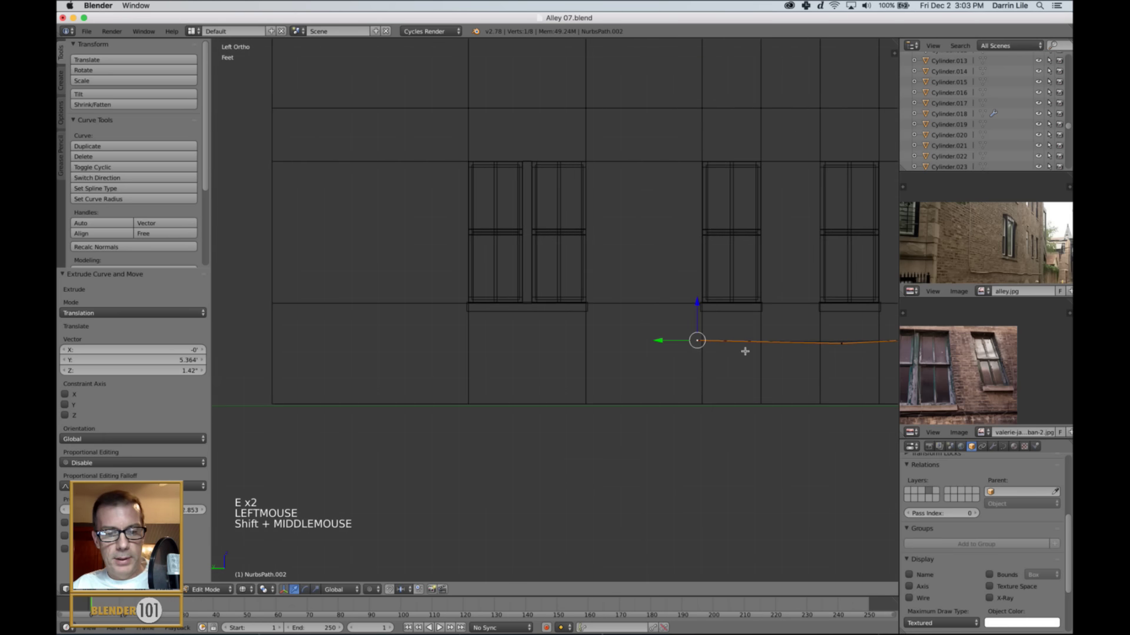
{"action": "key", "text": "e"}
{"action": "left_click", "coordinate": [555, 353]}
{"action": "key", "text": "e"}
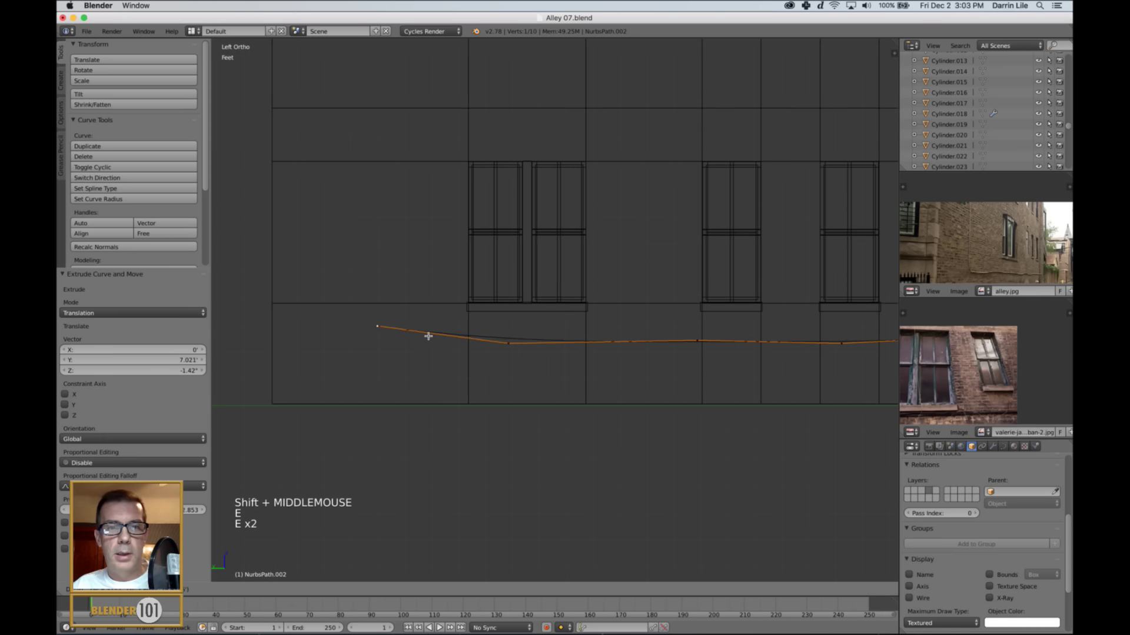
{"action": "left_click", "coordinate": [408, 348]}
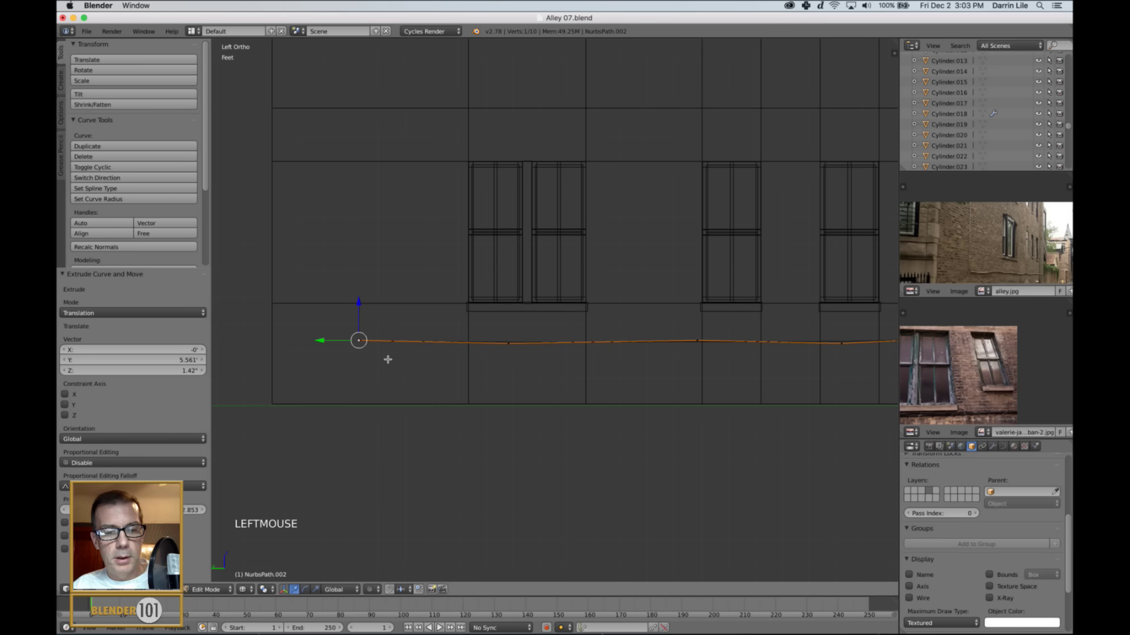
- Turn the path upward before the far corner with two short extruded segments, the second rising about 1.144'
{"action": "key", "text": "e"}
{"action": "key", "text": "e"}
{"action": "left_click", "coordinate": [360, 356]}
{"action": "key", "text": "e"}
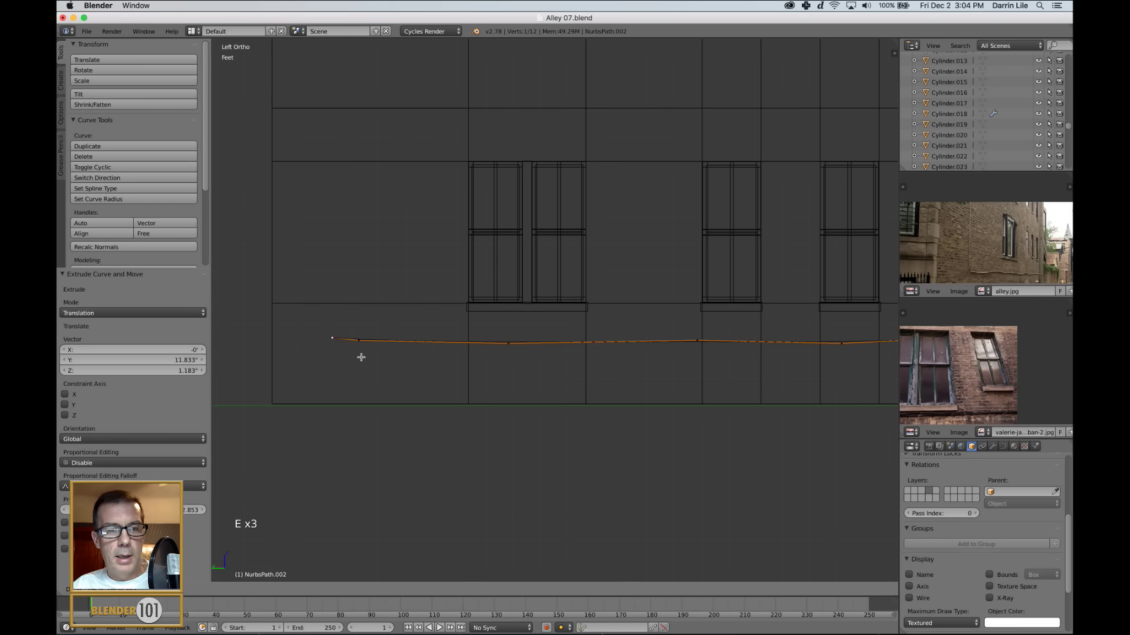
{"action": "left_click", "coordinate": [360, 327]}
{"action": "scroll", "coordinate": [359, 326], "scroll_direction": "down", "scroll_amount": 3}
{"action": "middle_click_drag", "start_coordinate": [487, 309], "coordinate": [501, 357], "text": "shift"}
{"action": "middle_click_drag", "start_coordinate": [588, 322], "coordinate": [559, 388], "text": "shift"}
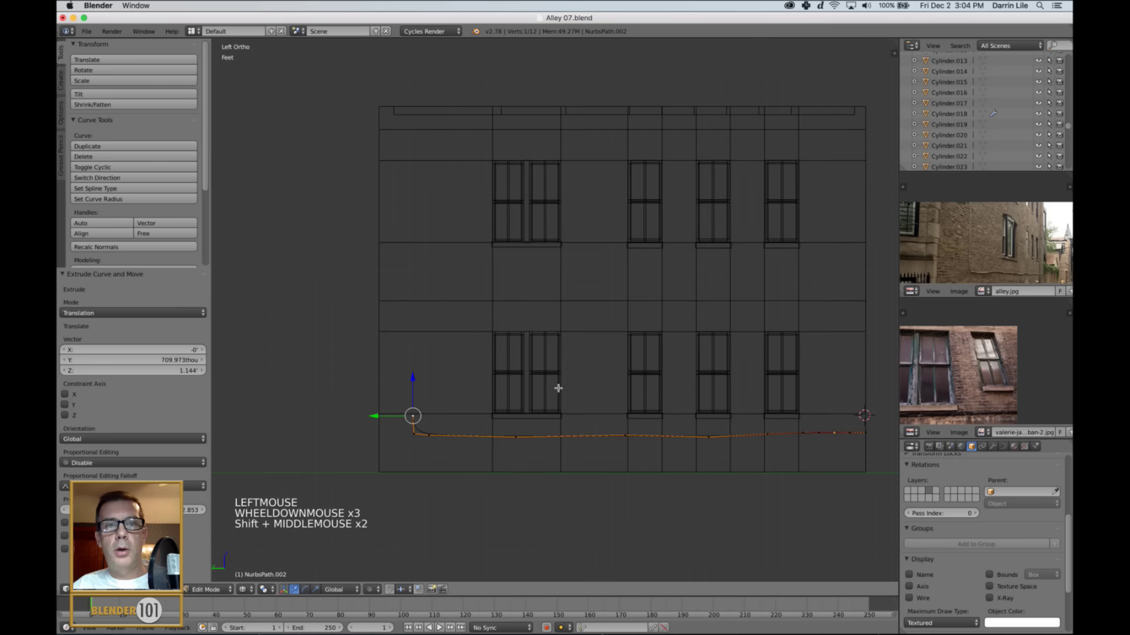
- Extrude the path straight up the wall in two segments to just below the roofline, and finish editing the curve
{"action": "key", "text": "e"}
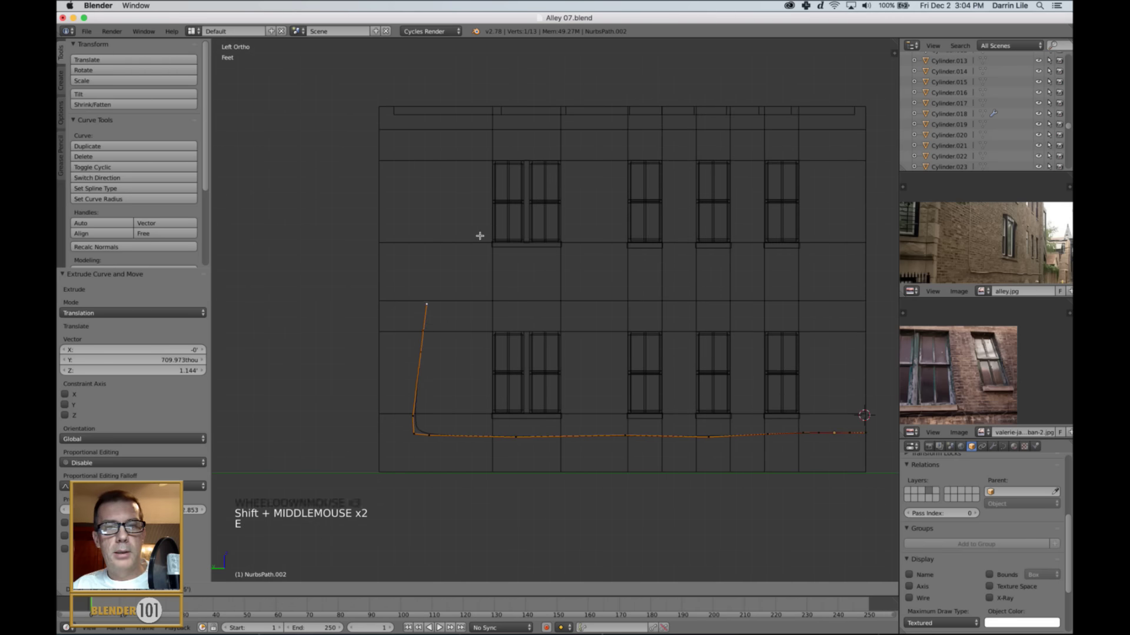
{"action": "left_click", "coordinate": [469, 204]}
{"action": "key", "text": "e"}
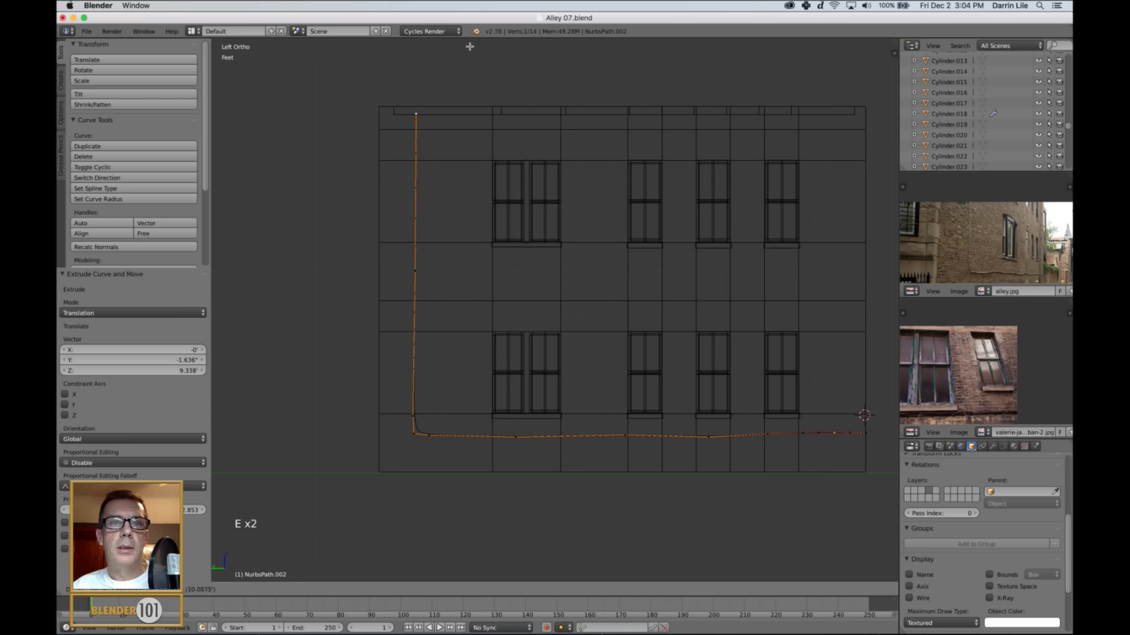
{"action": "left_click", "coordinate": [474, 92]}
{"action": "key", "text": "a"}
{"action": "key", "text": "Tab"}
- In the front view, move the path curve about 2.045" outward from the wall along X
{"action": "scroll", "coordinate": [504, 335], "scroll_direction": "down", "scroll_amount": 3}
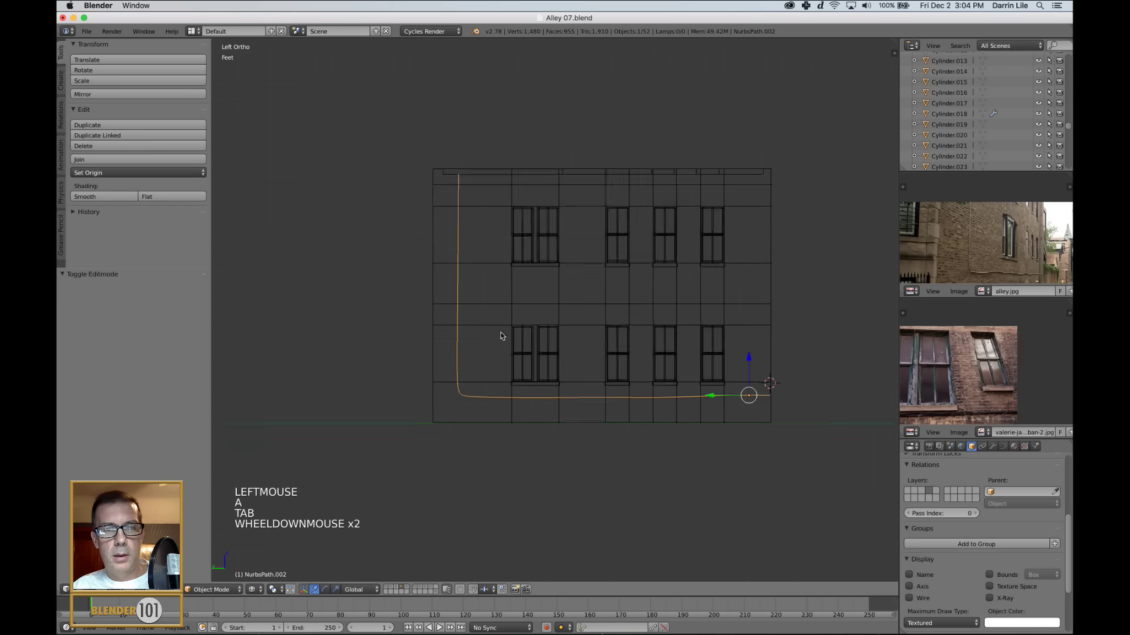
{"action": "middle_click_drag", "start_coordinate": [504, 336], "coordinate": [565, 353]}
{"action": "scroll", "coordinate": [660, 383], "scroll_direction": "up", "scroll_amount": 3}
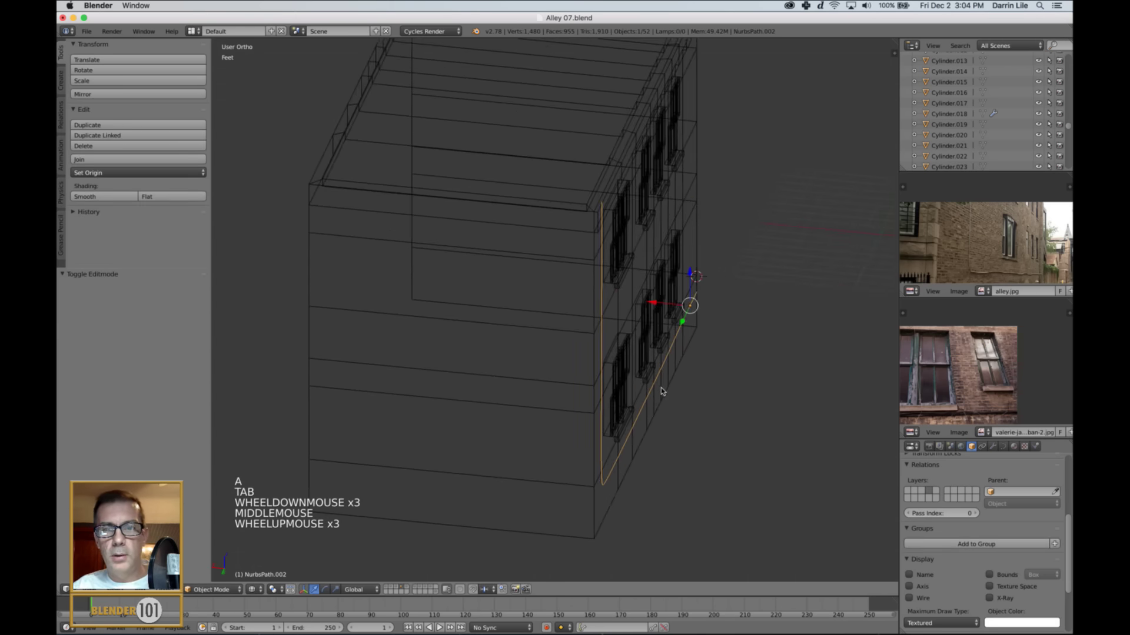
{"action": "middle_click_drag", "start_coordinate": [661, 383], "coordinate": [586, 327], "text": "shift"}
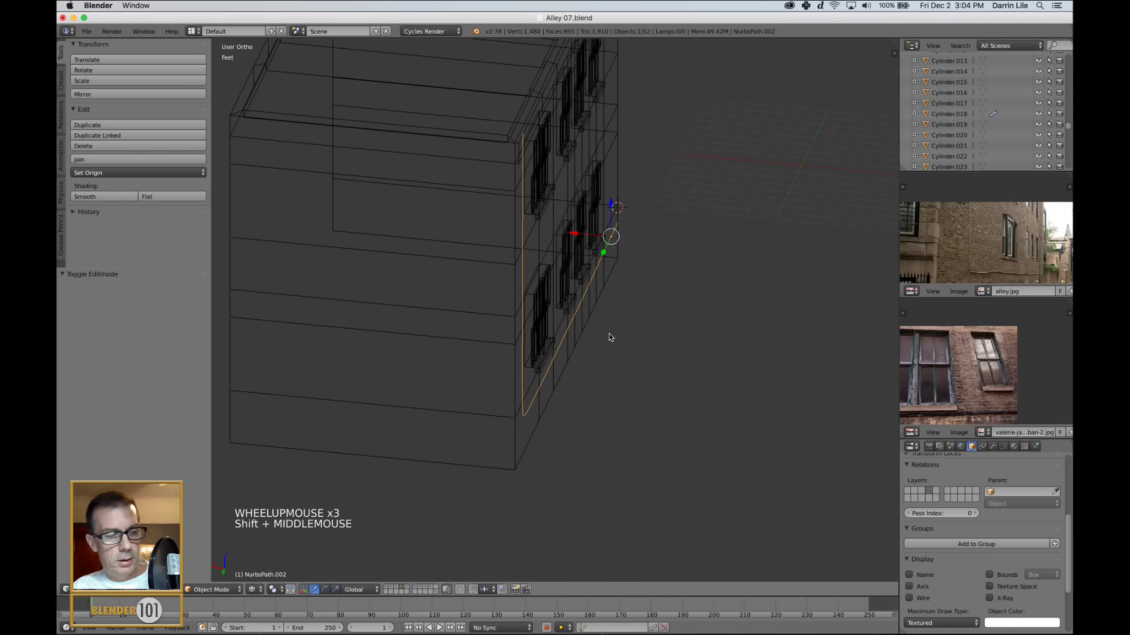
{"action": "key", "text": "KP_1"}
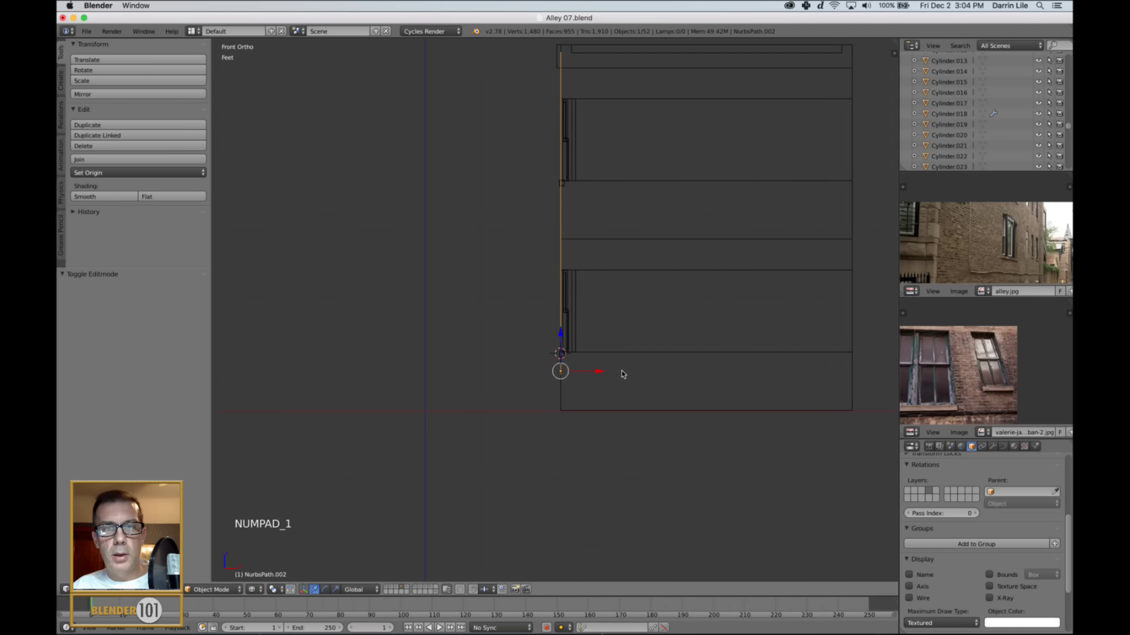
{"action": "left_click_drag", "start_coordinate": [601, 374], "coordinate": [594, 373]}
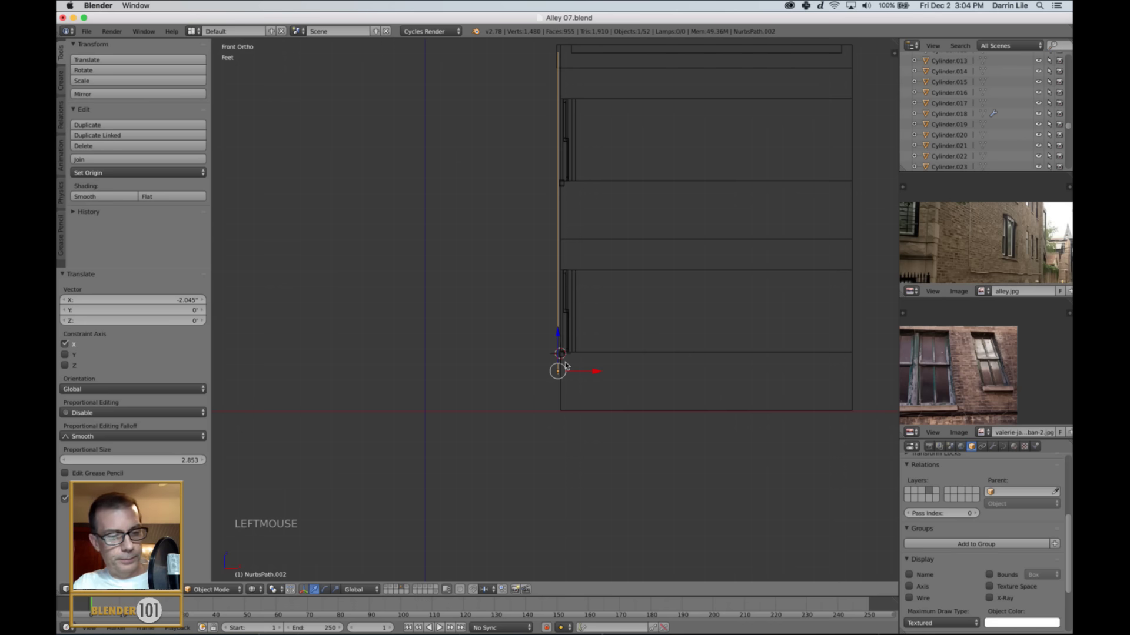
- Return to the left view of the whole side wall and enlarge the Properties editor in both height and width
{"action": "key", "text": "ctrl+KP_3"}
{"action": "middle_click_drag", "start_coordinate": [647, 356], "coordinate": [561, 397], "text": "shift"}
{"action": "middle_click_drag", "start_coordinate": [666, 396], "coordinate": [655, 392], "text": "shift"}
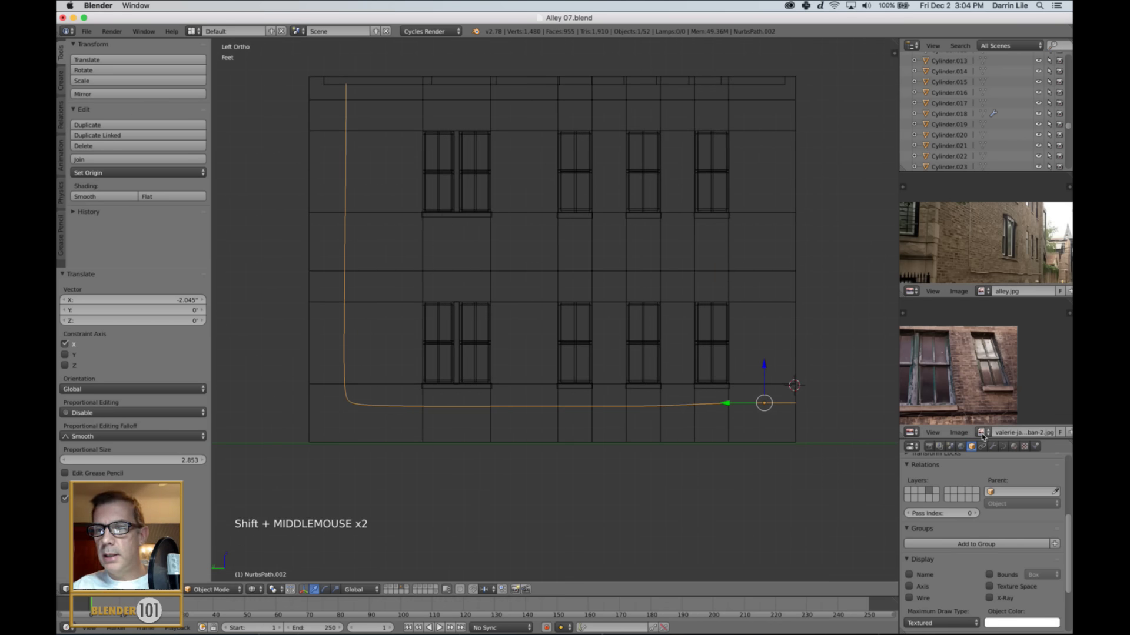
{"action": "left_click_drag", "start_coordinate": [981, 446], "coordinate": [977, 369]}
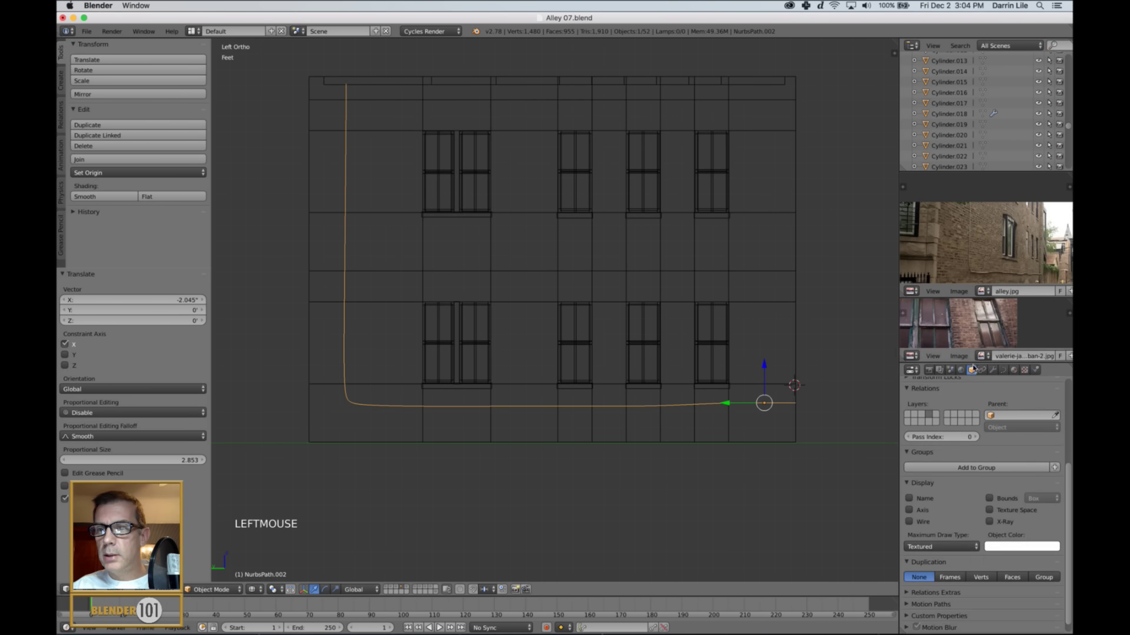
{"action": "left_click_drag", "start_coordinate": [899, 407], "coordinate": [874, 410]}
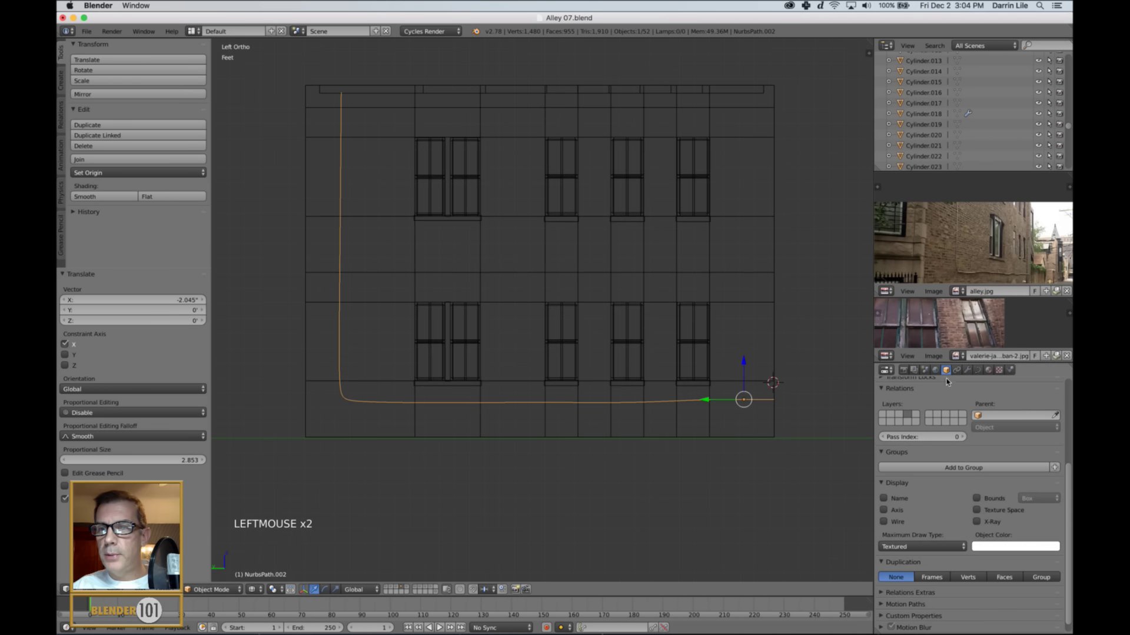
- Set the path curve's preview resolution U to 3 and its fill mode to Full
{"action": "left_click", "coordinate": [976, 369]}
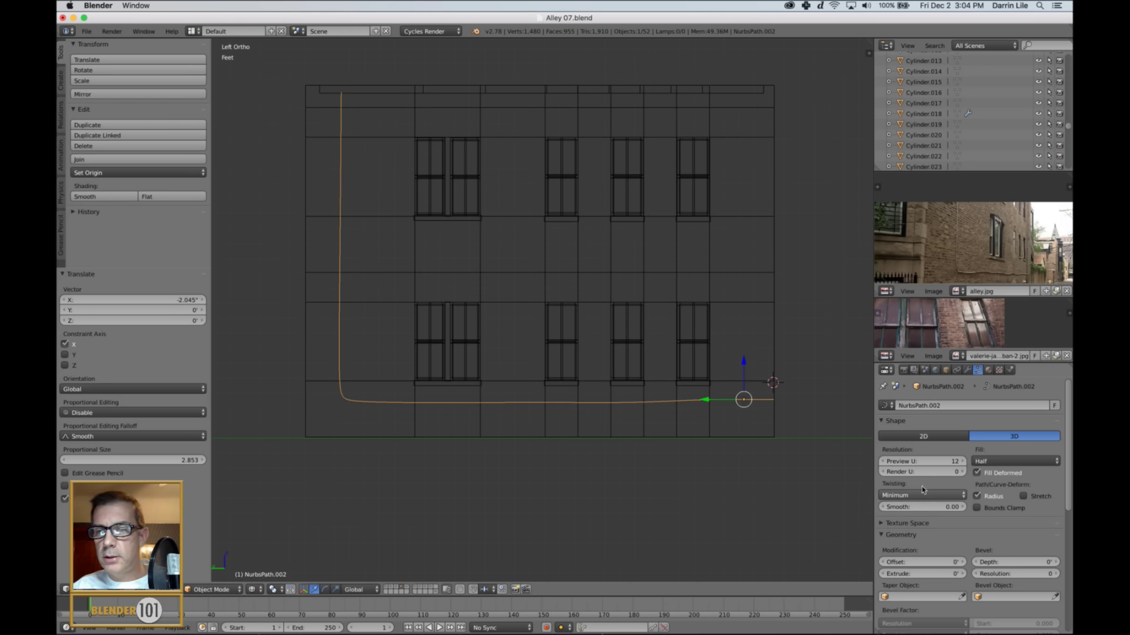
{"action": "left_click", "coordinate": [917, 462]}
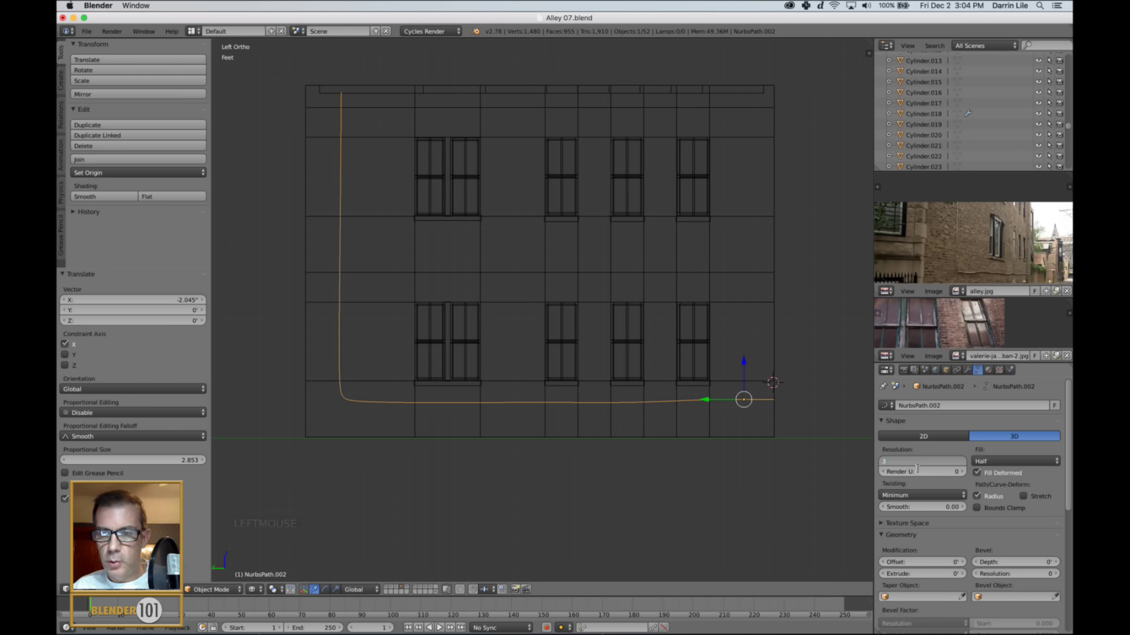
{"action": "key", "text": "Return"}
{"action": "left_click", "coordinate": [998, 461]}
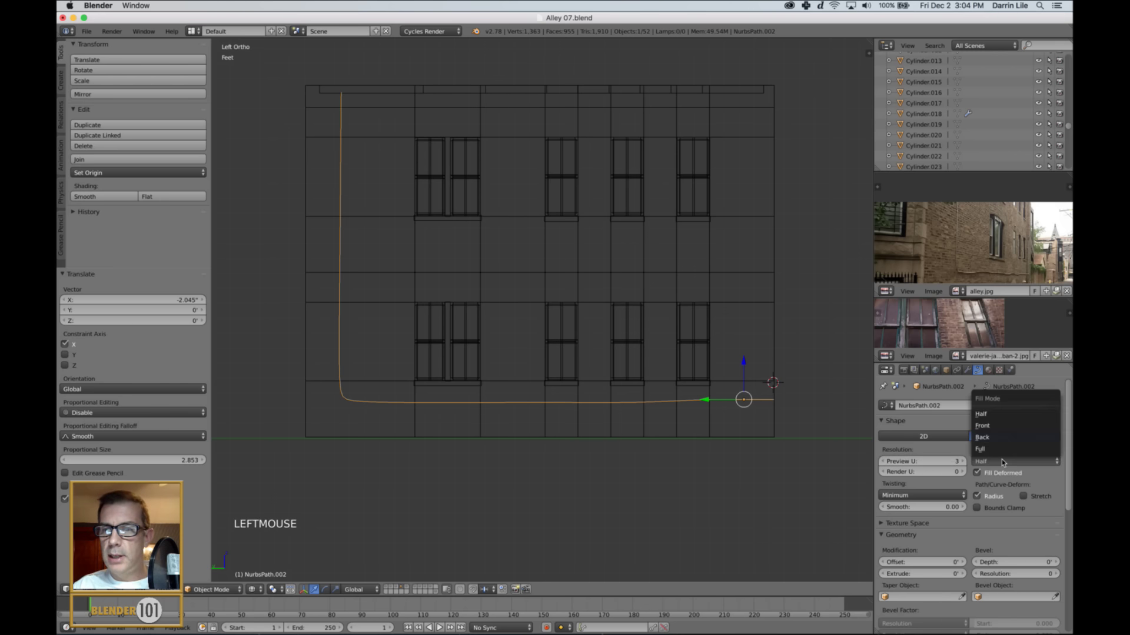
{"action": "left_click", "coordinate": [988, 449]}
- Give the path curve a bevel with resolution 2 and a depth of about 789thou
{"action": "middle_click", "coordinate": [1000, 519], "text": "shift"}
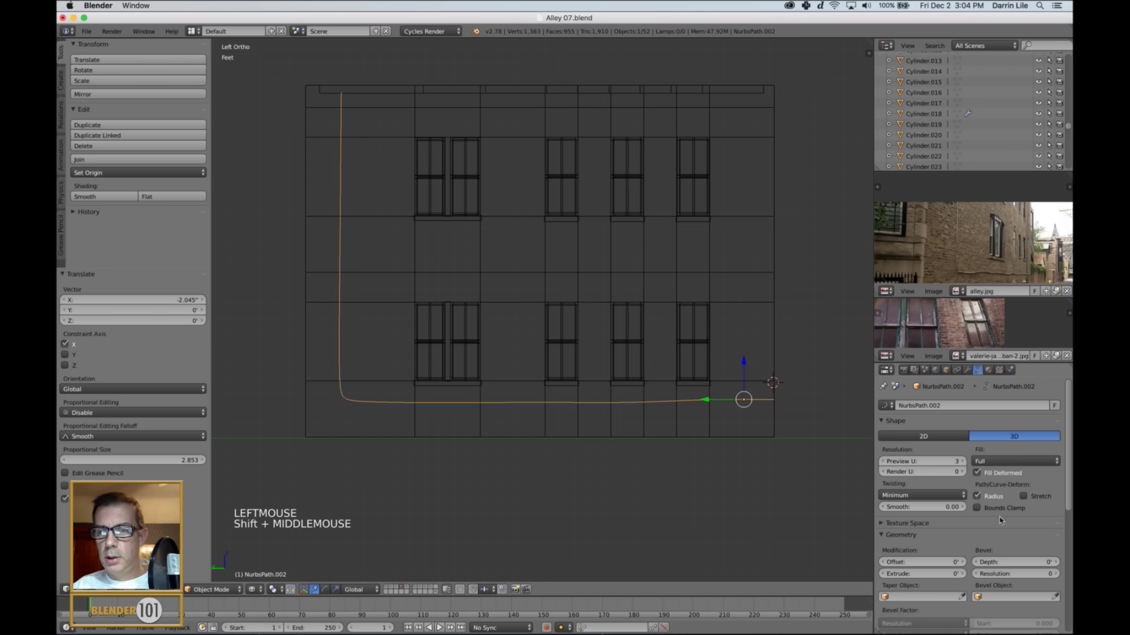
{"action": "scroll", "coordinate": [1013, 475], "scroll_direction": "down", "scroll_amount": 7}
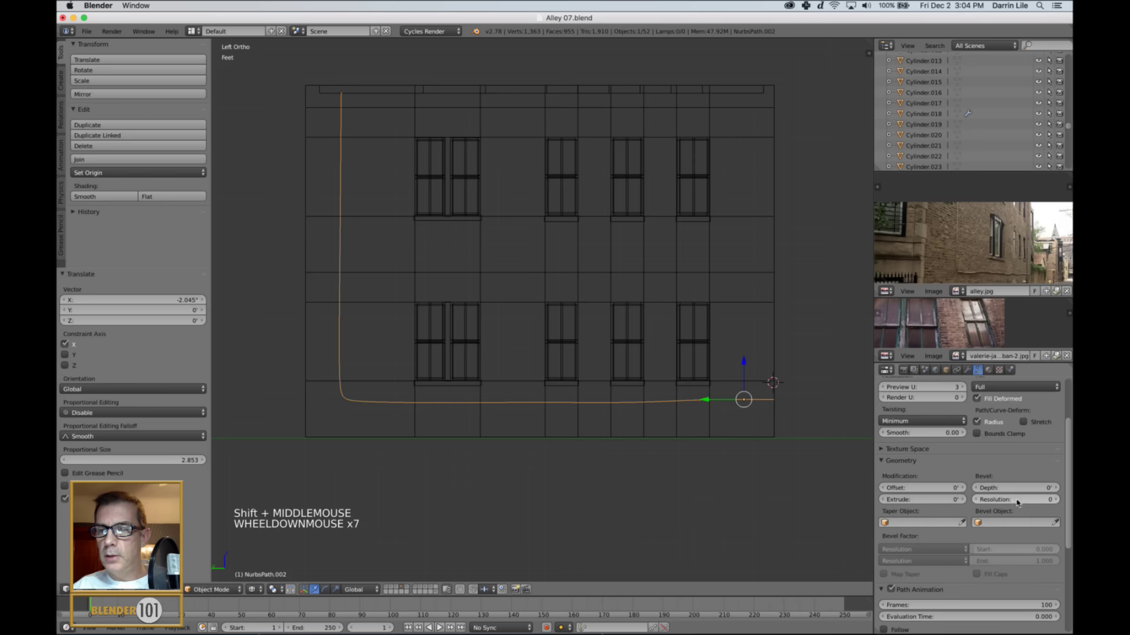
{"action": "left_click", "coordinate": [1018, 500]}
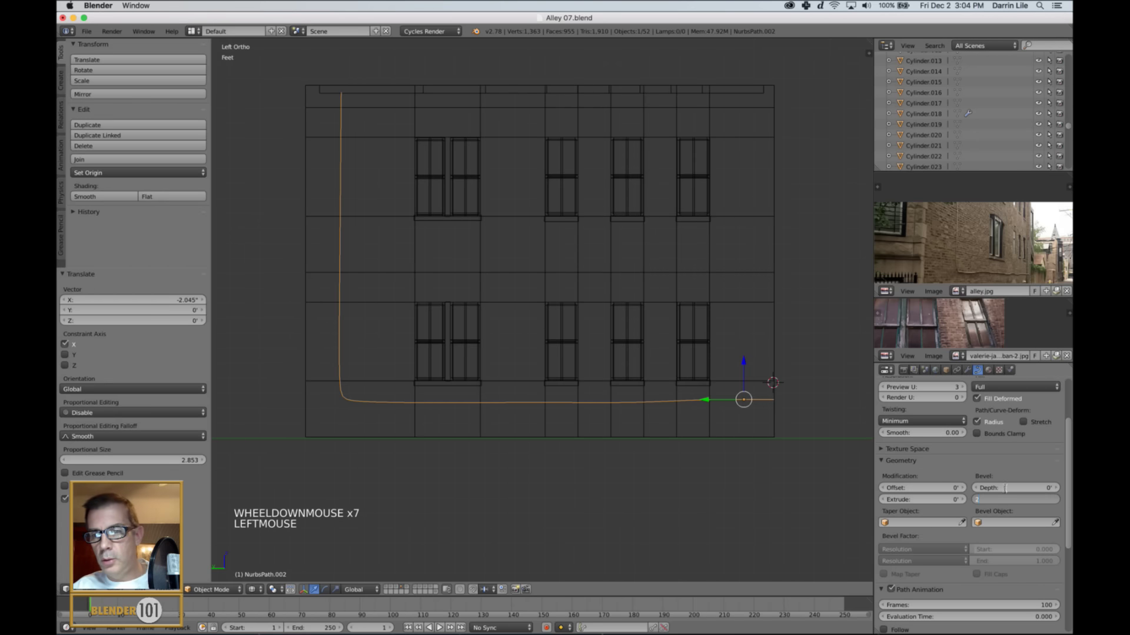
{"action": "key", "text": "Return"}
{"action": "left_click_drag", "start_coordinate": [992, 489], "coordinate": [992, 489]}
{"action": "scroll", "coordinate": [658, 435], "scroll_direction": "up", "scroll_amount": 5}
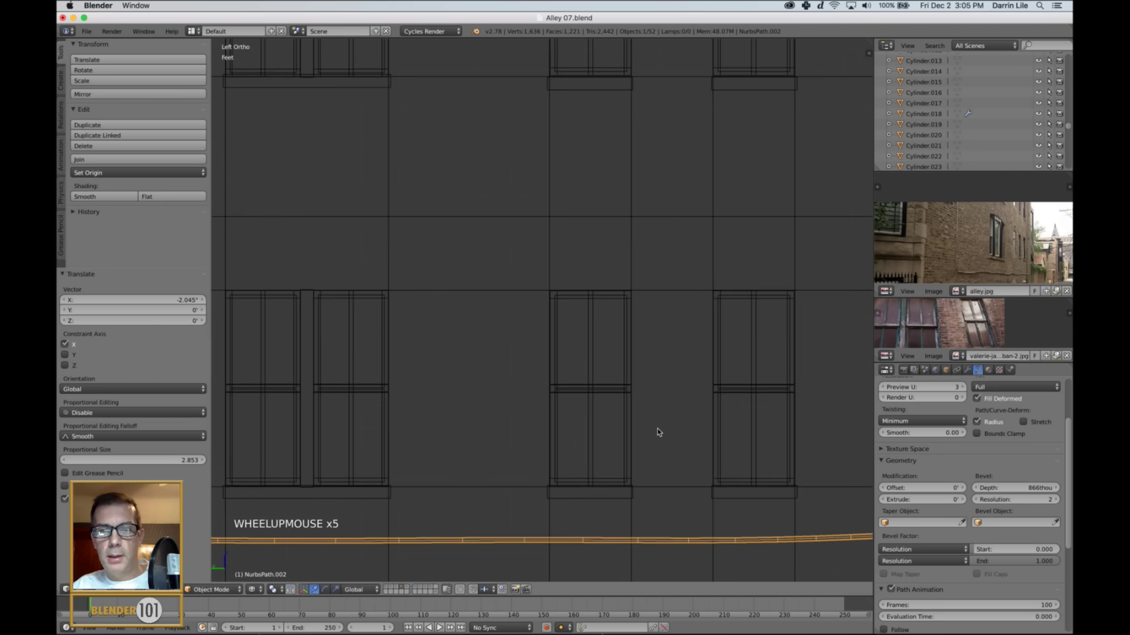
{"action": "middle_click_drag", "start_coordinate": [676, 469], "coordinate": [711, 266], "text": "shift"}
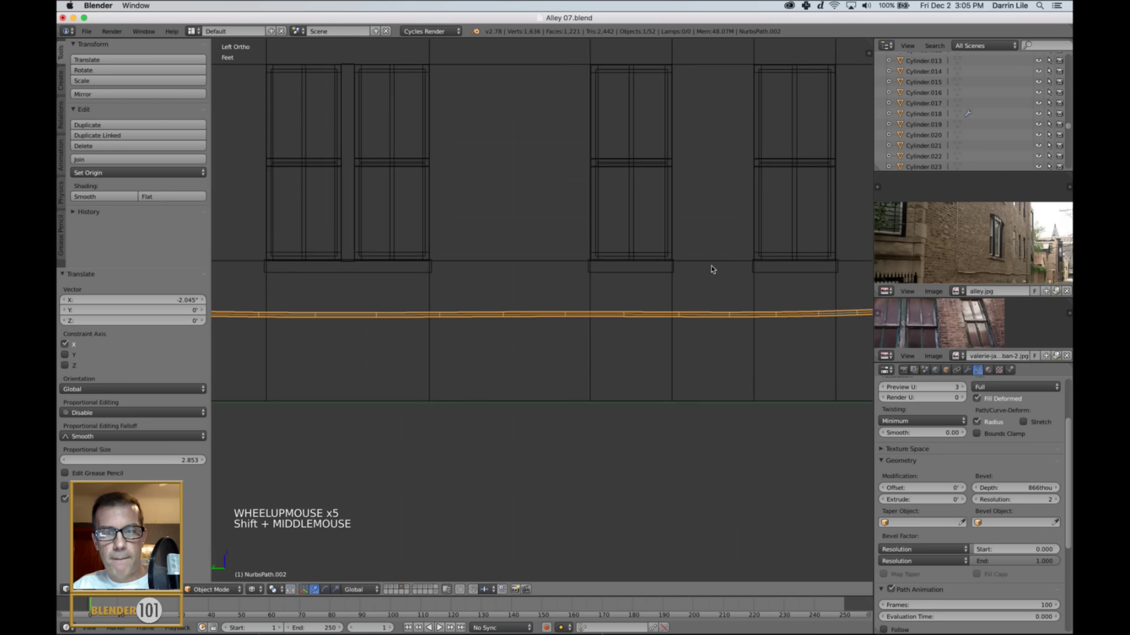
{"action": "left_click", "coordinate": [975, 489]}
{"action": "double_click", "coordinate": [1015, 488]}
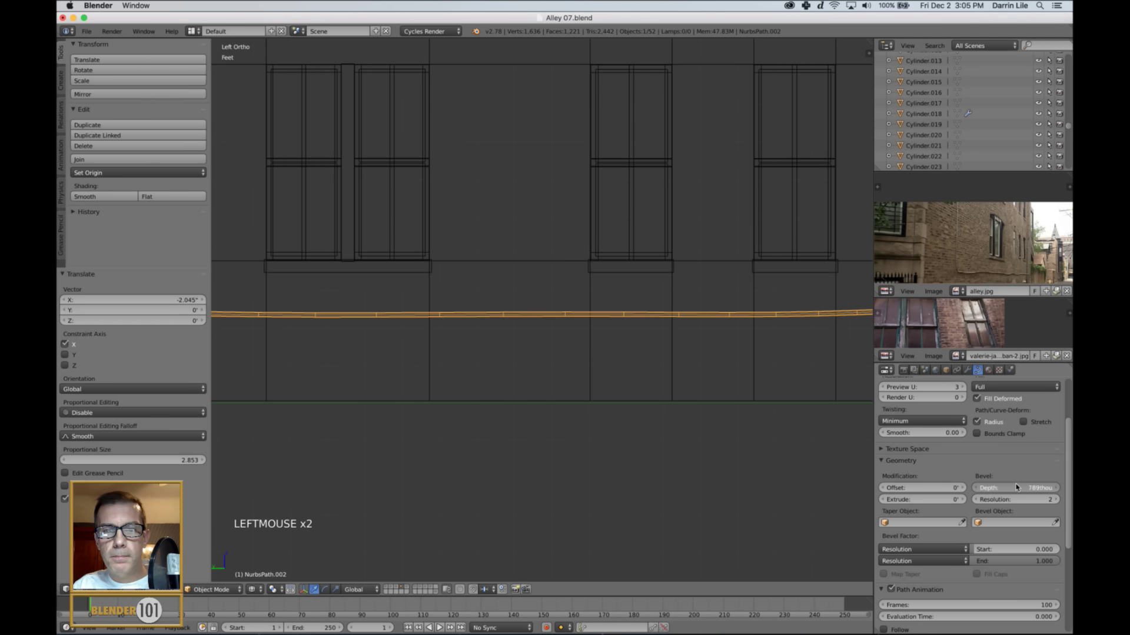
- Switch the viewport to solid shading, deselect everything and inspect the pipe from an angle at the building's corner
{"action": "scroll", "coordinate": [680, 416], "scroll_direction": "down", "scroll_amount": 4}
{"action": "key", "text": "z"}
{"action": "mouse_move", "coordinate": [538, 369]}
{"action": "middle_mouse_down"}
{"action": "mouse_move", "coordinate": [562, 379]}
{"action": "mouse_move", "coordinate": [543, 378]}
{"action": "mouse_move", "coordinate": [548, 362]}
{"action": "mouse_move", "coordinate": [570, 388]}
{"action": "middle_mouse_up"}
{"action": "key", "text": "a"}
{"action": "scroll", "coordinate": [562, 383], "scroll_direction": "down", "scroll_amount": 2}
{"action": "scroll", "coordinate": [548, 362], "scroll_direction": "up", "scroll_amount": 5}
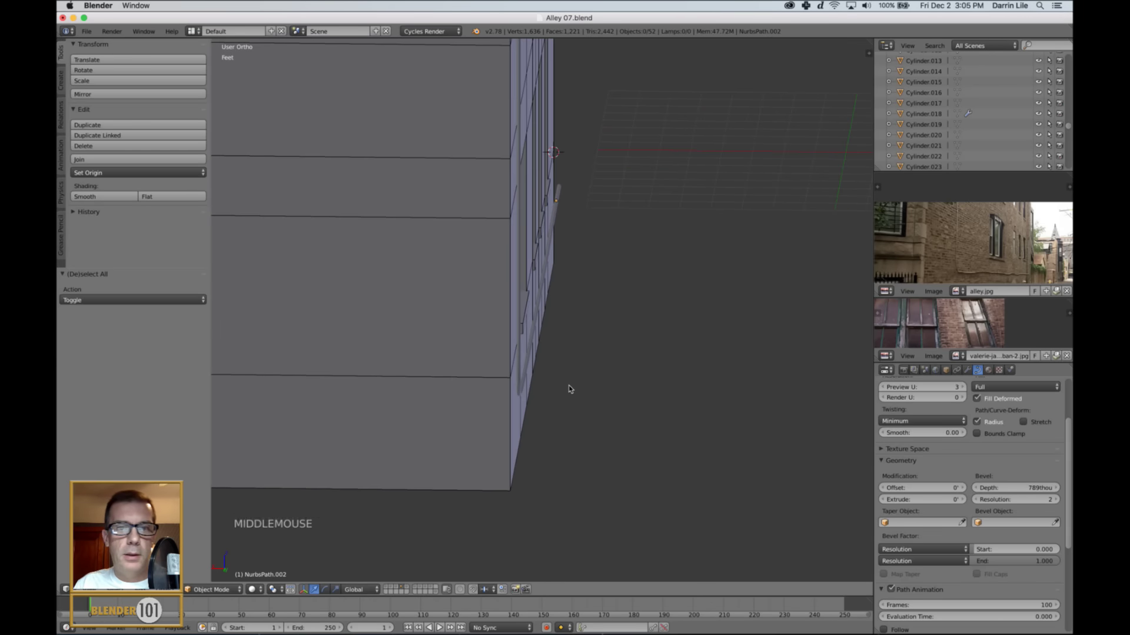
- Select the pipe and, in the front view, move it about 1.229" along X towards the building's side wall
{"action": "right_click", "coordinate": [519, 358]}
{"action": "middle_click_drag", "start_coordinate": [520, 358], "coordinate": [530, 363]}
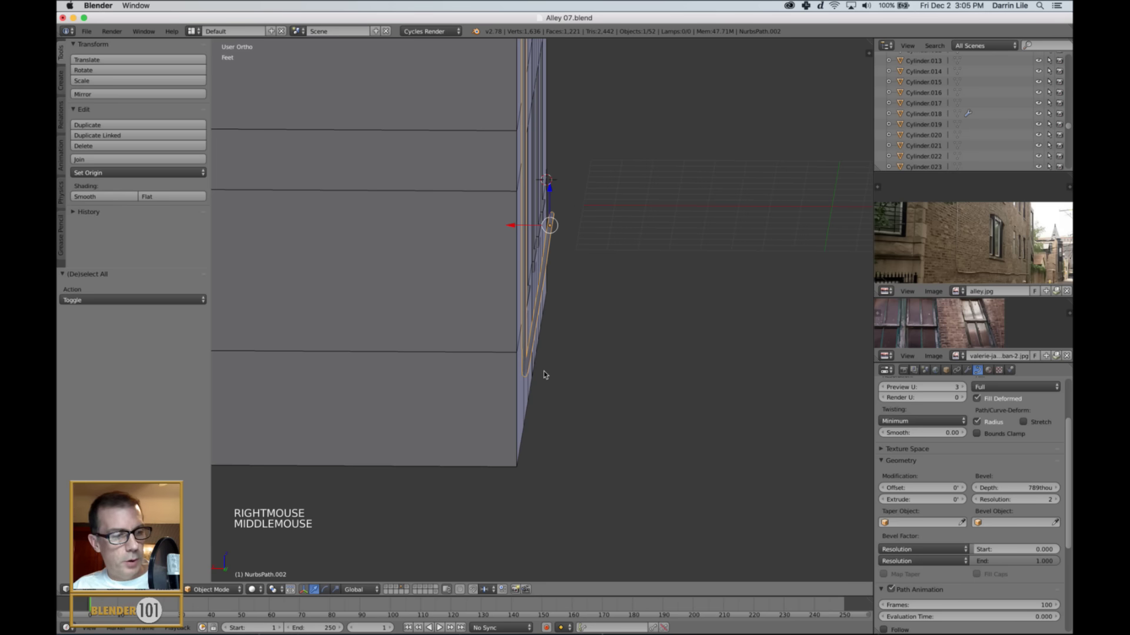
{"action": "key", "text": "KP_1"}
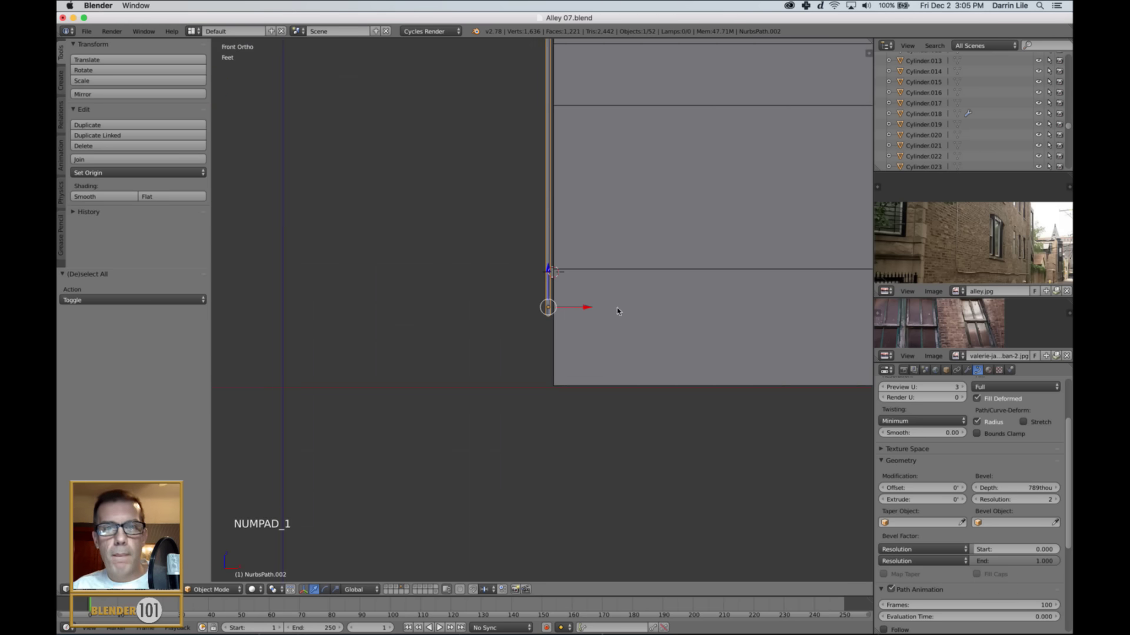
{"action": "left_click_drag", "start_coordinate": [584, 308], "coordinate": [587, 310]}
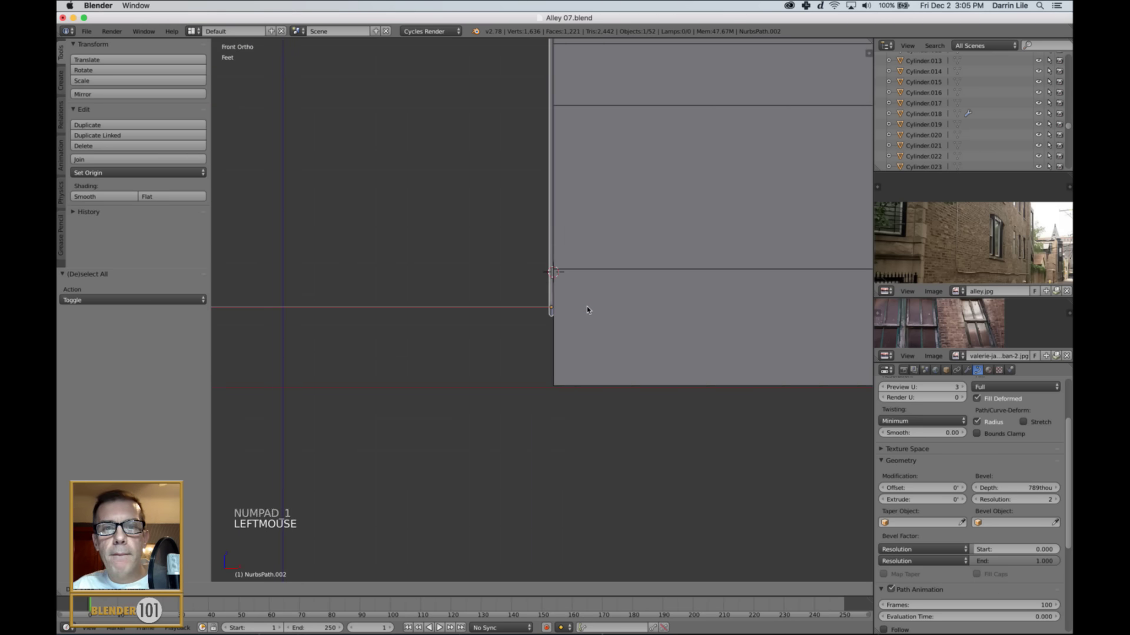
{"action": "scroll", "coordinate": [587, 311], "scroll_direction": "down", "scroll_amount": 6}
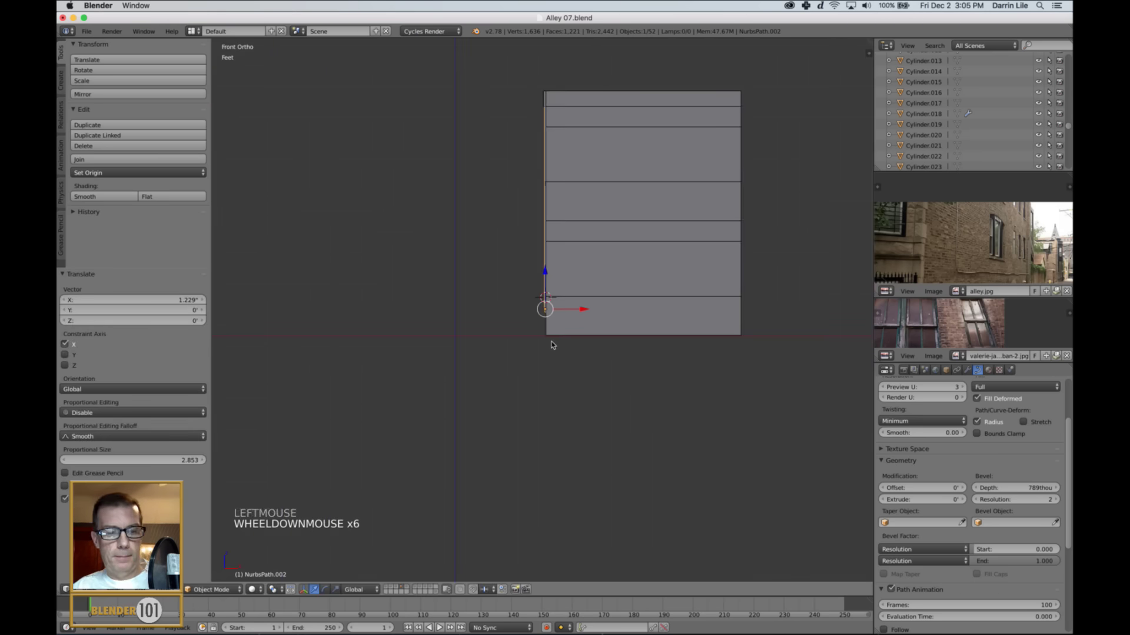
- Turn on the Wire and Draw All Edges display options for every object in the scene, ending with everything deselected
{"action": "key", "text": "a"}
{"action": "mouse_move", "coordinate": [577, 350]}
{"action": "middle_mouse_down"}
{"action": "mouse_move", "coordinate": [530, 366]}
{"action": "mouse_move", "coordinate": [579, 366]}
{"action": "middle_mouse_up"}
{"action": "scroll", "coordinate": [586, 366], "scroll_direction": "up", "scroll_amount": 2}
{"action": "right_click", "coordinate": [461, 309]}
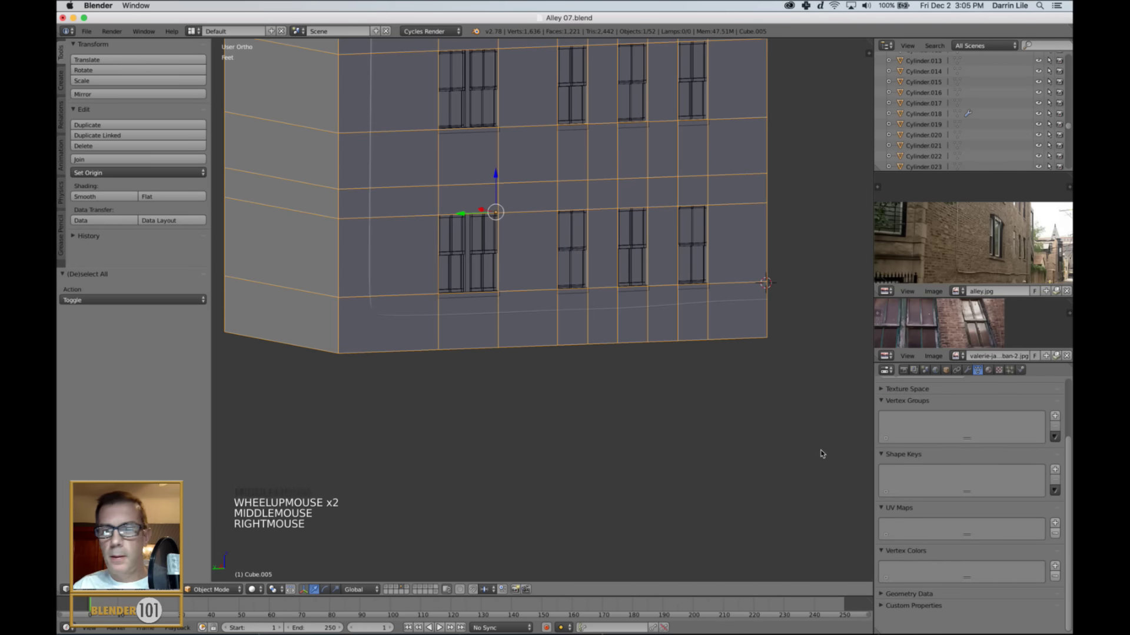
{"action": "key", "text": "a"}
{"action": "key", "text": "a"}
{"action": "key", "text": "a"}
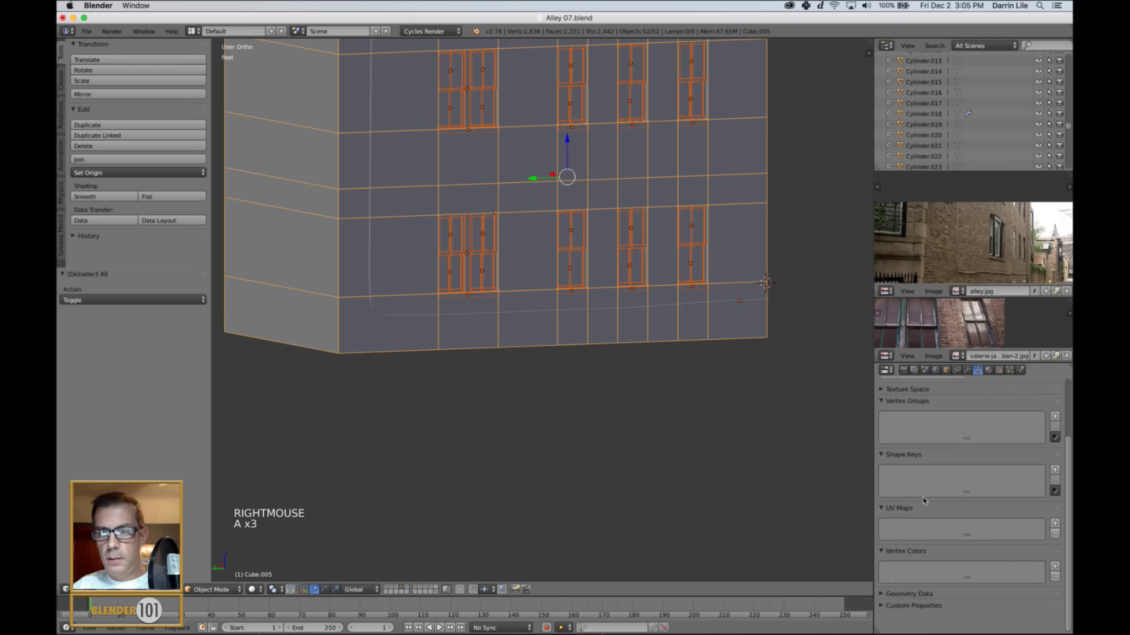
{"action": "left_click", "coordinate": [947, 370]}
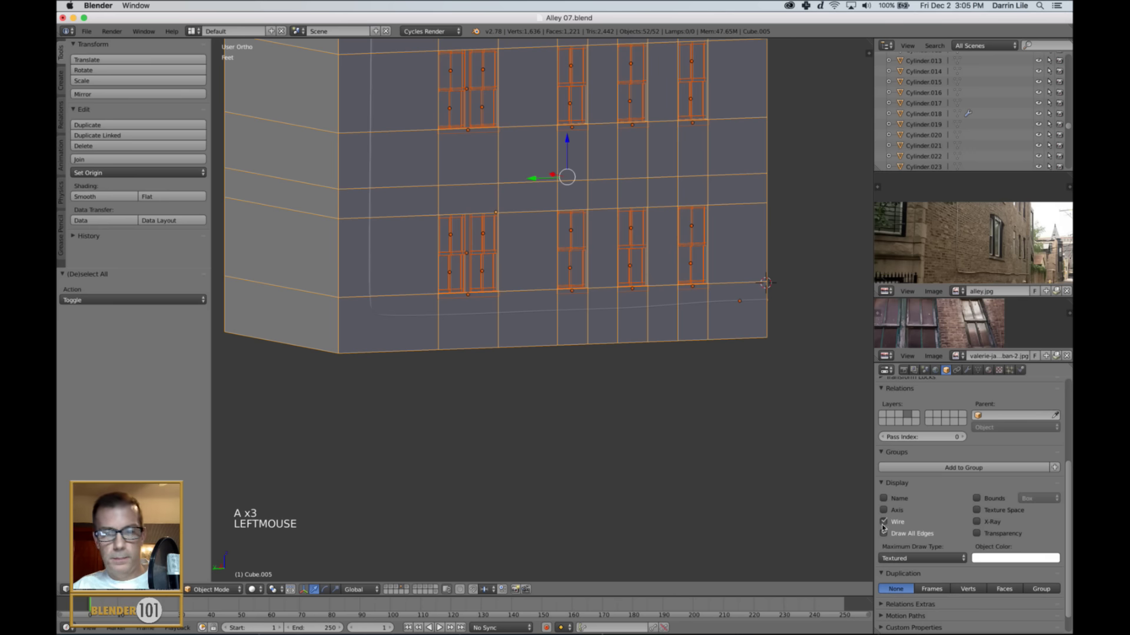
{"action": "left_click", "coordinate": [886, 522], "text": "alt"}
{"action": "left_click", "coordinate": [885, 533], "text": "alt"}
{"action": "left_click", "coordinate": [885, 522], "text": "alt"}
{"action": "left_click", "coordinate": [884, 533], "text": "alt"}
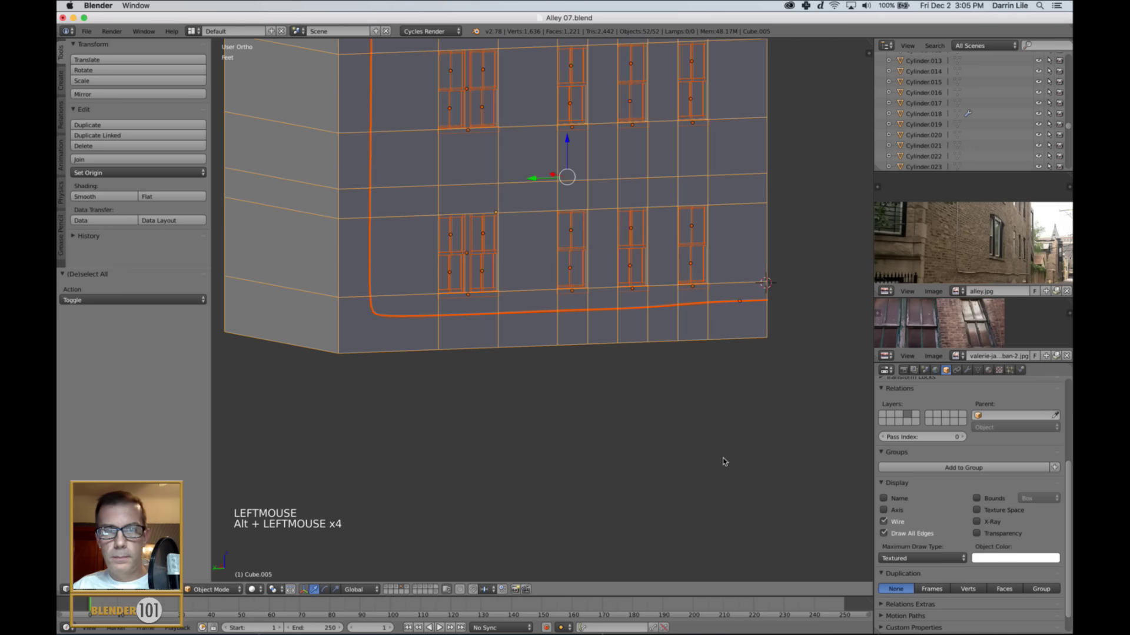
{"action": "key", "text": "a"}
- Select the pipe along the lower side wall and set its preview resolution U to 2
{"action": "middle_click_drag", "start_coordinate": [673, 396], "coordinate": [680, 430], "text": "shift"}
{"action": "scroll", "coordinate": [716, 394], "scroll_direction": "up", "scroll_amount": 4}
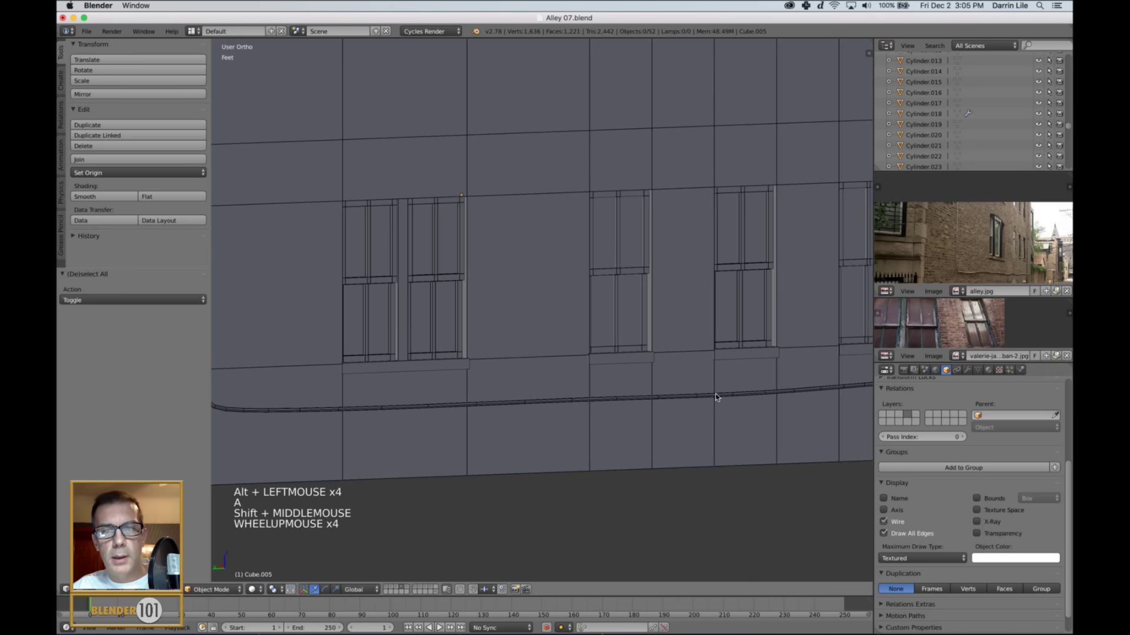
{"action": "middle_click_drag", "start_coordinate": [716, 393], "coordinate": [688, 347], "text": "shift"}
{"action": "scroll", "coordinate": [571, 390], "scroll_direction": "up", "scroll_amount": 3}
{"action": "middle_click_drag", "start_coordinate": [471, 386], "coordinate": [633, 310], "text": "shift"}
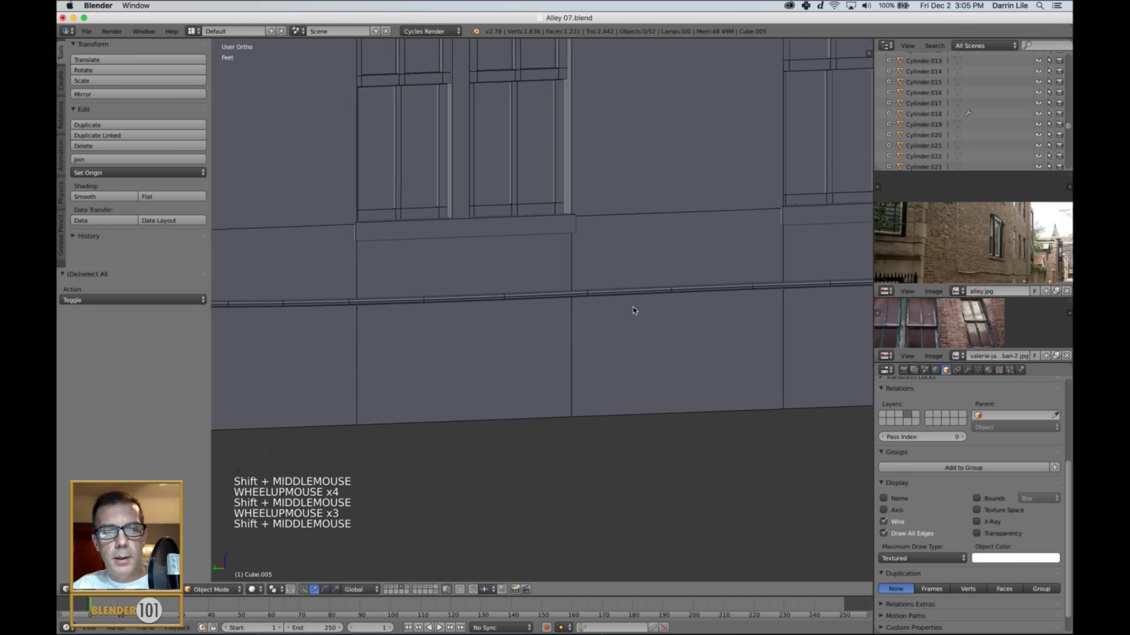
{"action": "scroll", "coordinate": [640, 315], "scroll_direction": "down", "scroll_amount": 4}
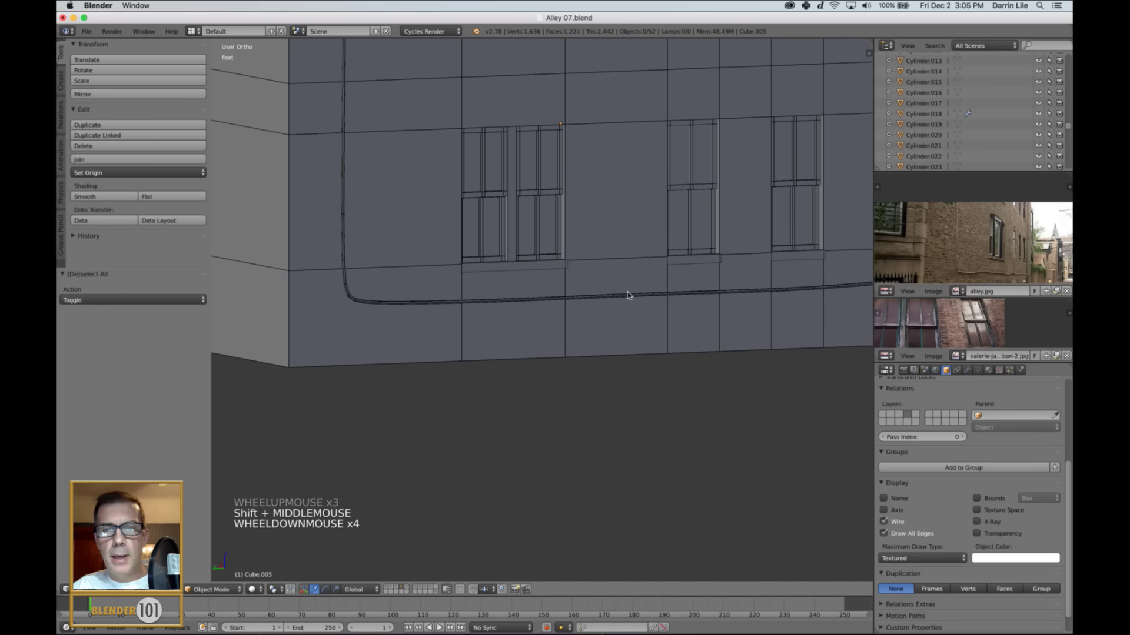
{"action": "right_click", "coordinate": [627, 298]}
{"action": "left_click", "coordinate": [977, 370]}
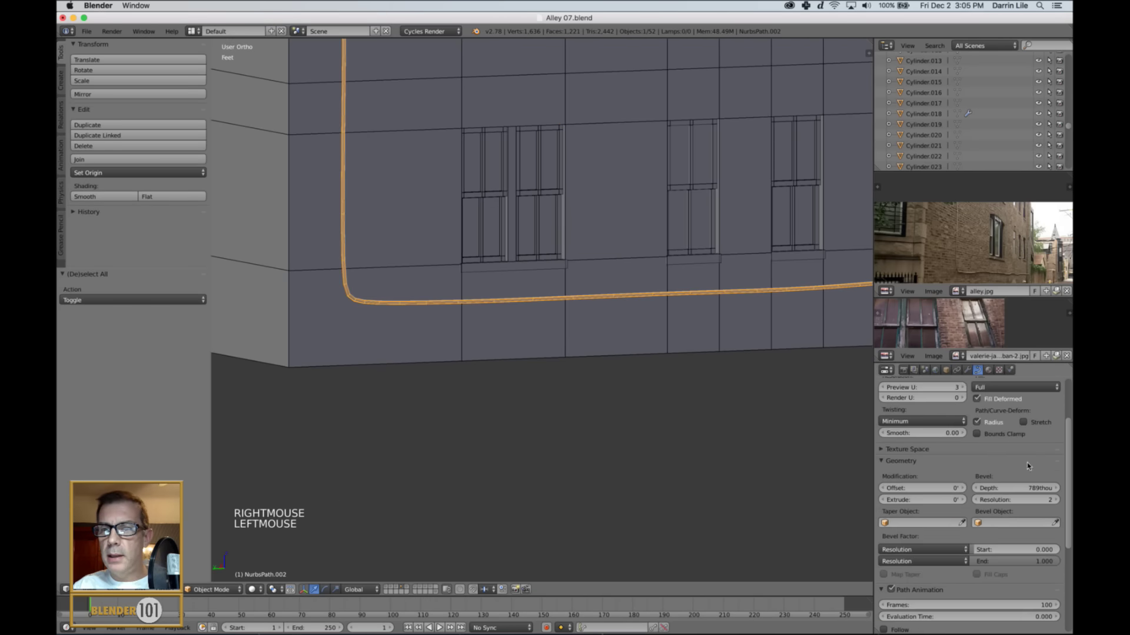
{"action": "scroll", "coordinate": [934, 451], "scroll_direction": "up", "scroll_amount": 6}
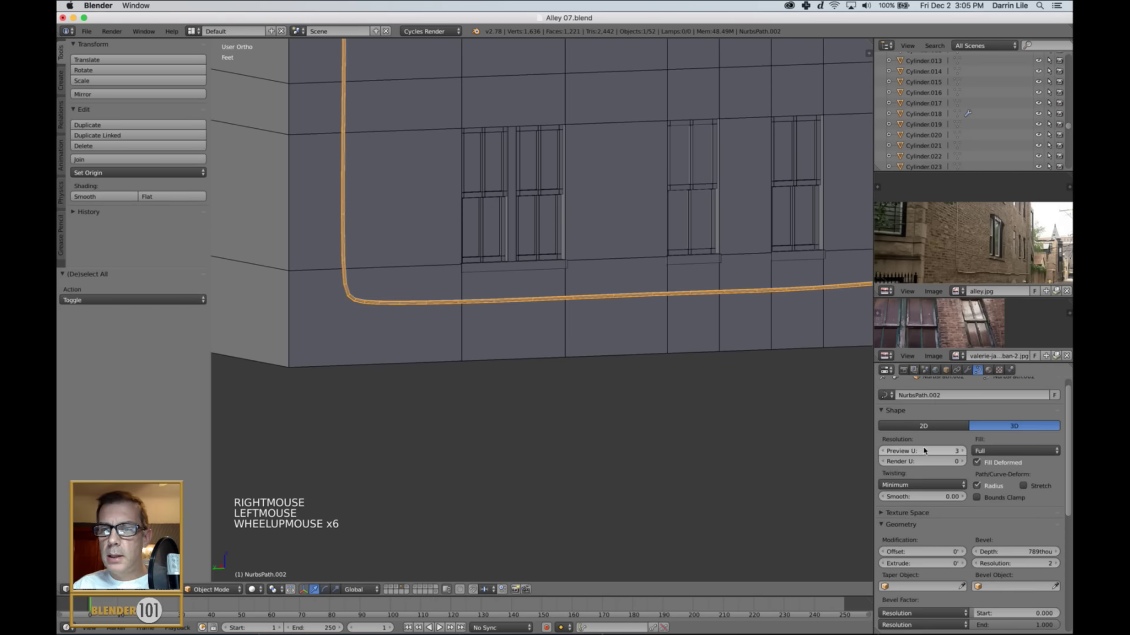
{"action": "left_click", "coordinate": [882, 452]}
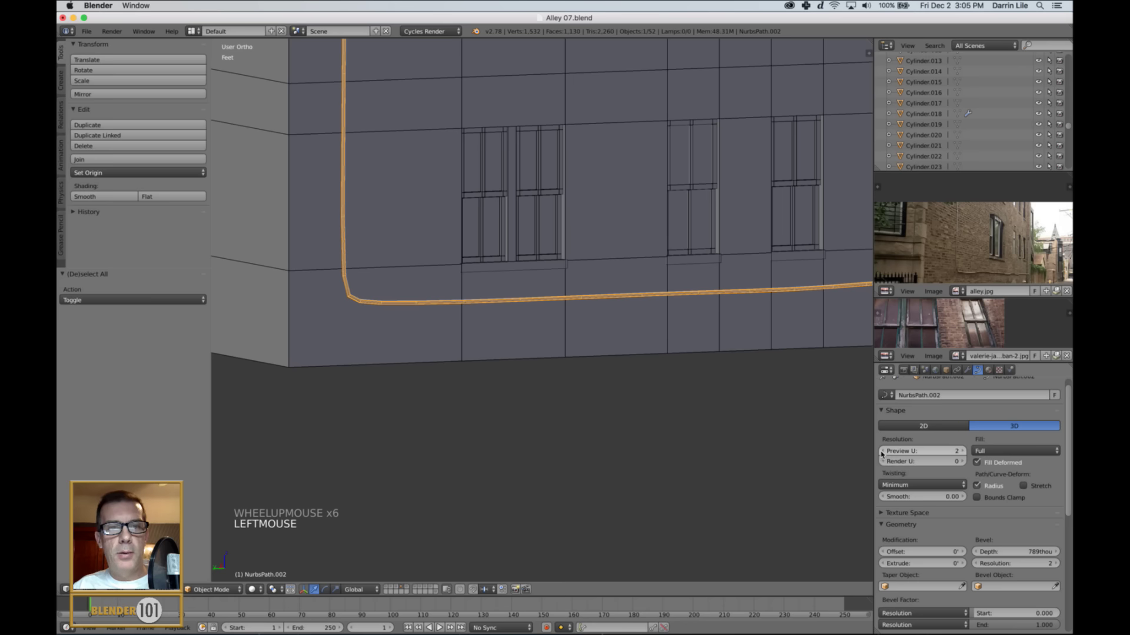
- Deselect the pipe and examine the segmentation of its bend near the building's corner
{"action": "key", "text": "Tab"}
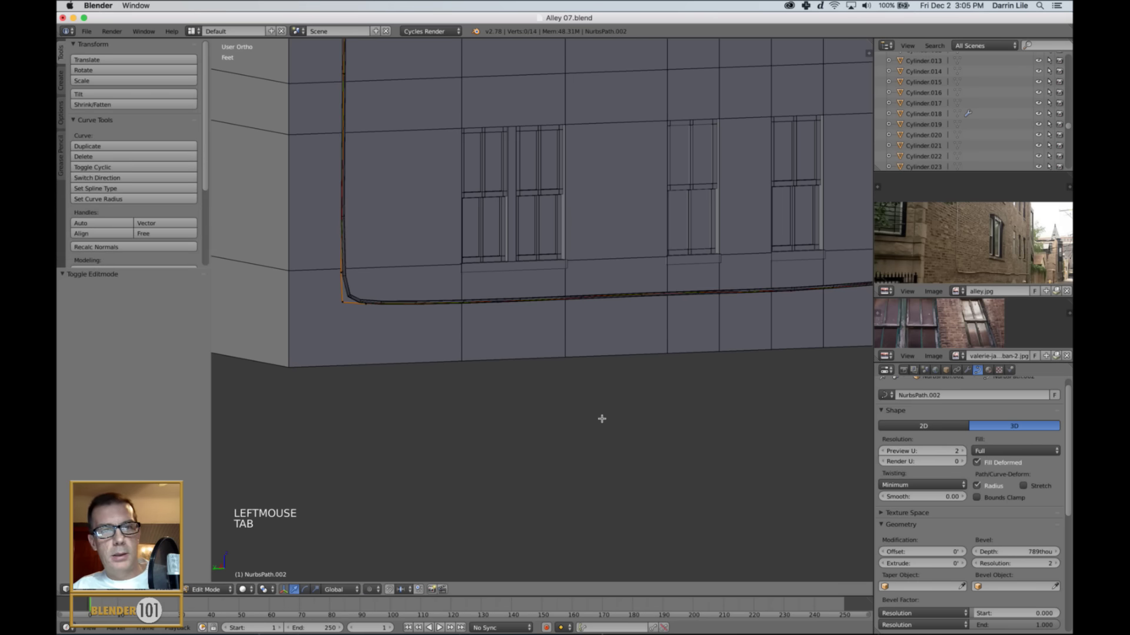
{"action": "key", "text": "Tab"}
{"action": "key", "text": "a"}
{"action": "key", "text": "a"}
{"action": "key", "text": "a"}
{"action": "middle_click_drag", "start_coordinate": [633, 414], "coordinate": [620, 420]}
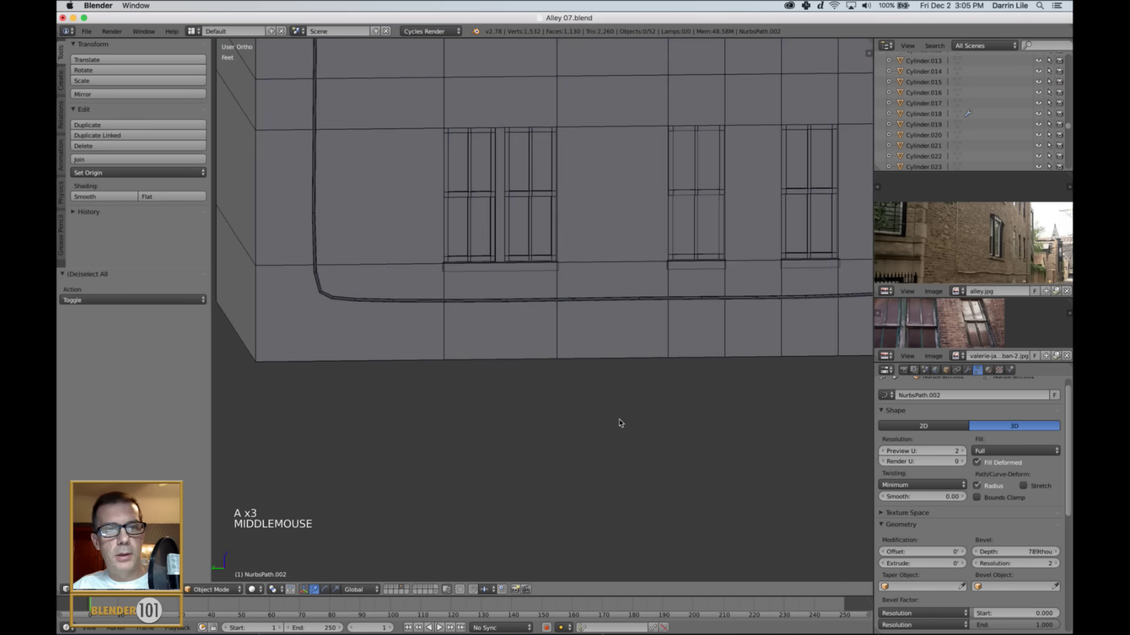
{"action": "middle_click_drag", "start_coordinate": [590, 299], "coordinate": [583, 351], "text": "shift"}
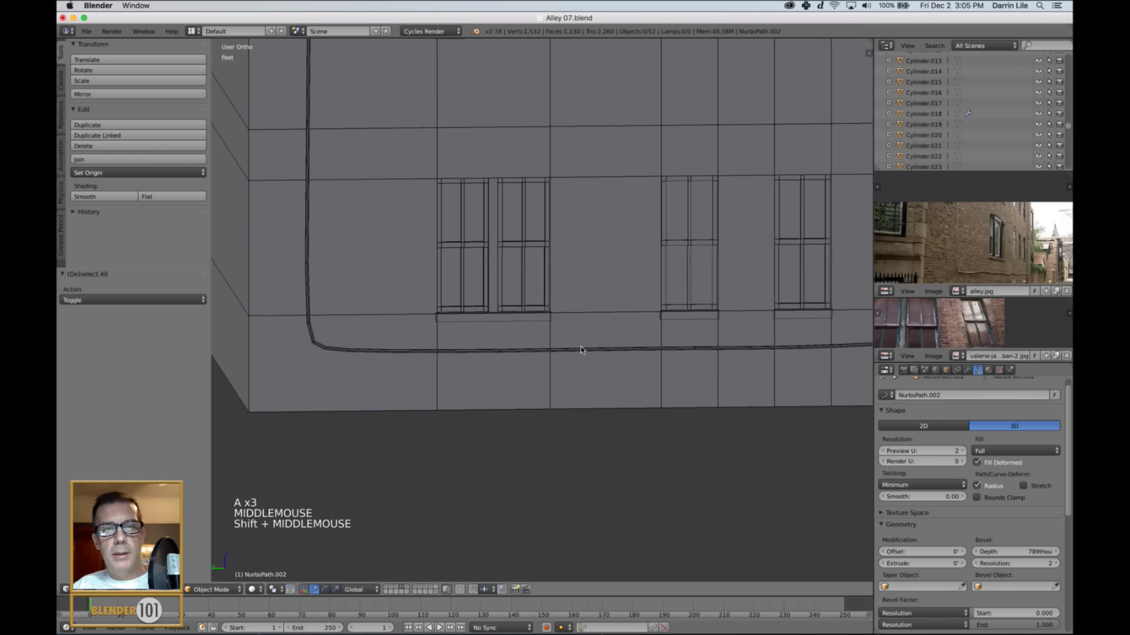
- Apply smooth shading to the pipe and check its bend with nothing selected
{"action": "right_click", "coordinate": [583, 350]}
{"action": "middle_click_drag", "start_coordinate": [375, 366], "coordinate": [436, 376], "text": "shift"}
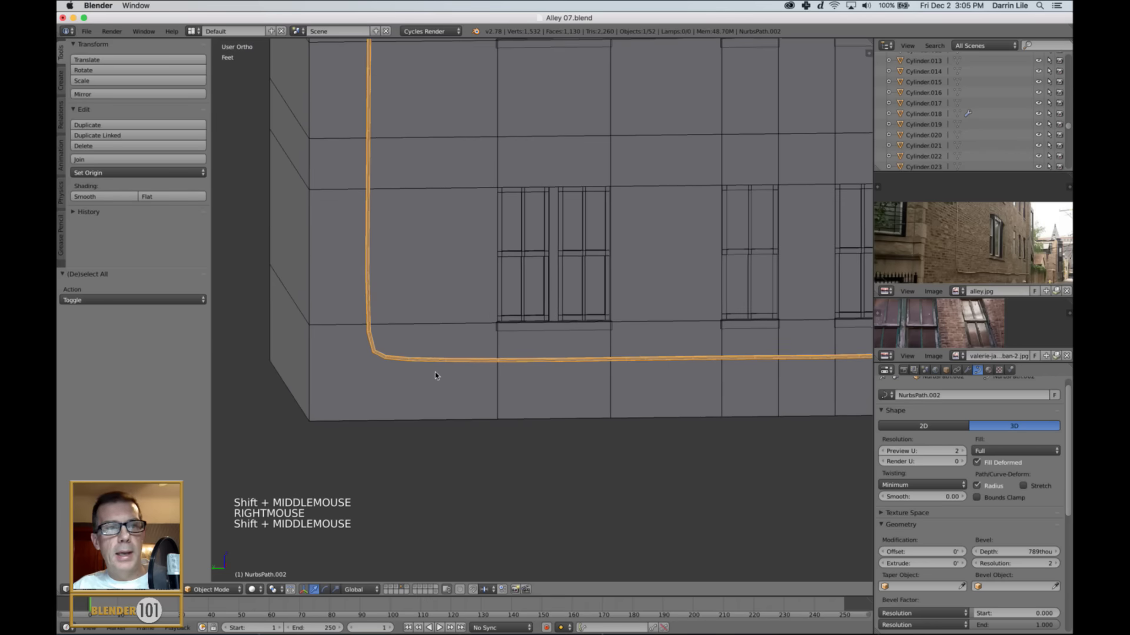
{"action": "left_click", "coordinate": [101, 198]}
{"action": "scroll", "coordinate": [497, 375], "scroll_direction": "down", "scroll_amount": 4}
{"action": "scroll", "coordinate": [497, 375], "scroll_direction": "up", "scroll_amount": 4}
{"action": "key", "text": "Tab"}
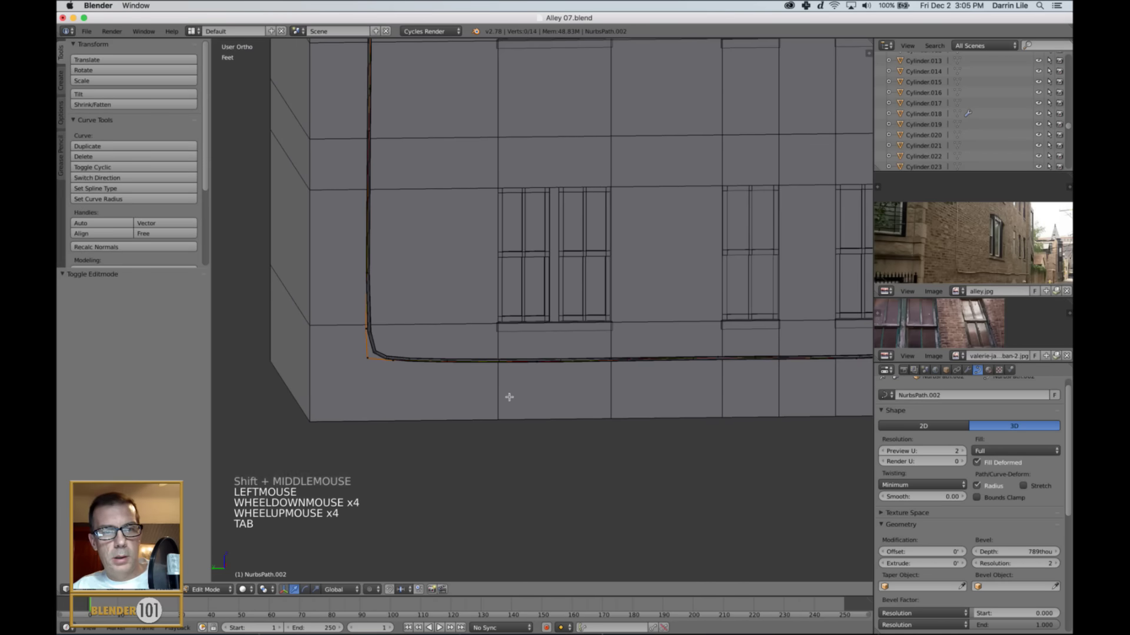
{"action": "key", "text": "Tab"}
{"action": "key", "text": "a"}
{"action": "middle_click_drag", "start_coordinate": [501, 395], "coordinate": [564, 408]}
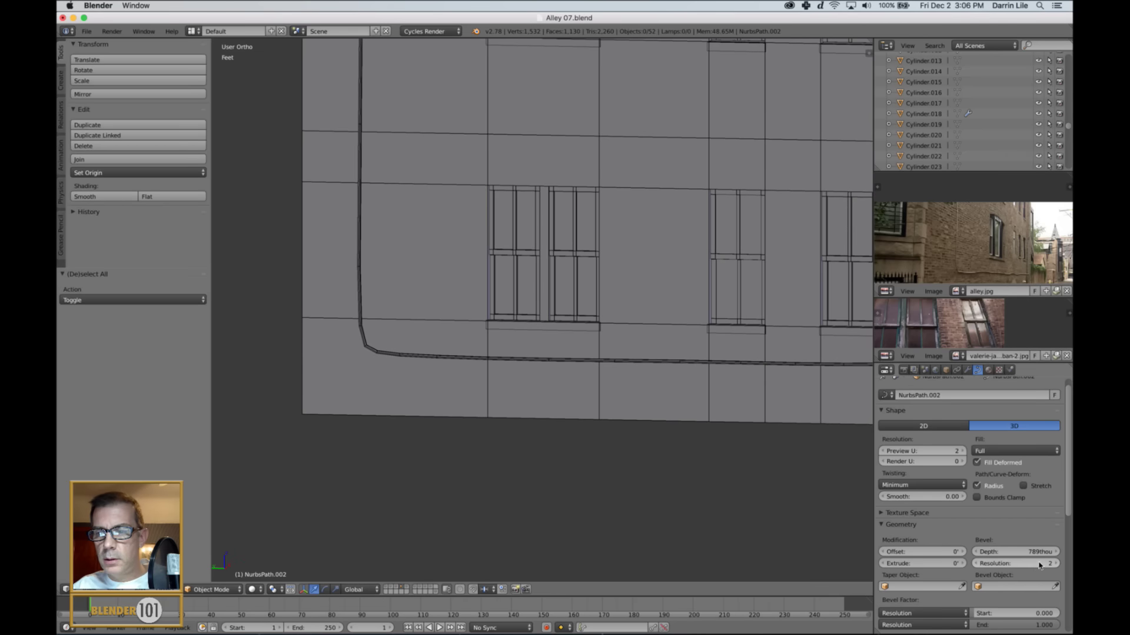
- Set the pipe's bevel resolution to 1 and its preview resolution U to 3
{"action": "left_click", "coordinate": [976, 563]}
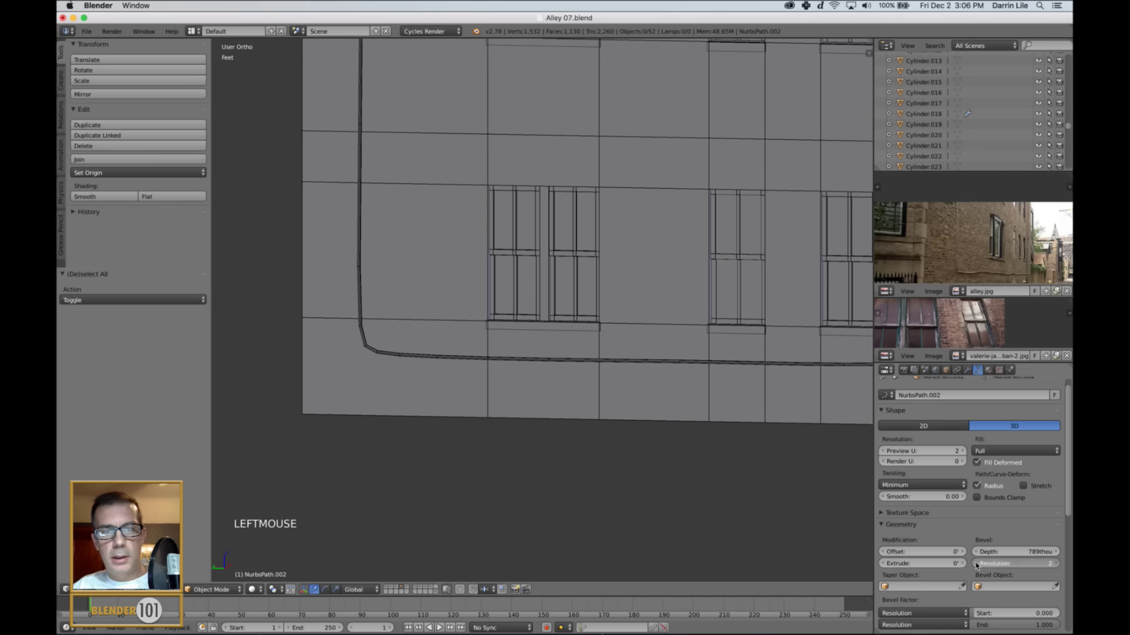
{"action": "middle_click_drag", "start_coordinate": [684, 454], "coordinate": [631, 424], "text": "shift"}
{"action": "scroll", "coordinate": [630, 423], "scroll_direction": "up", "scroll_amount": 3}
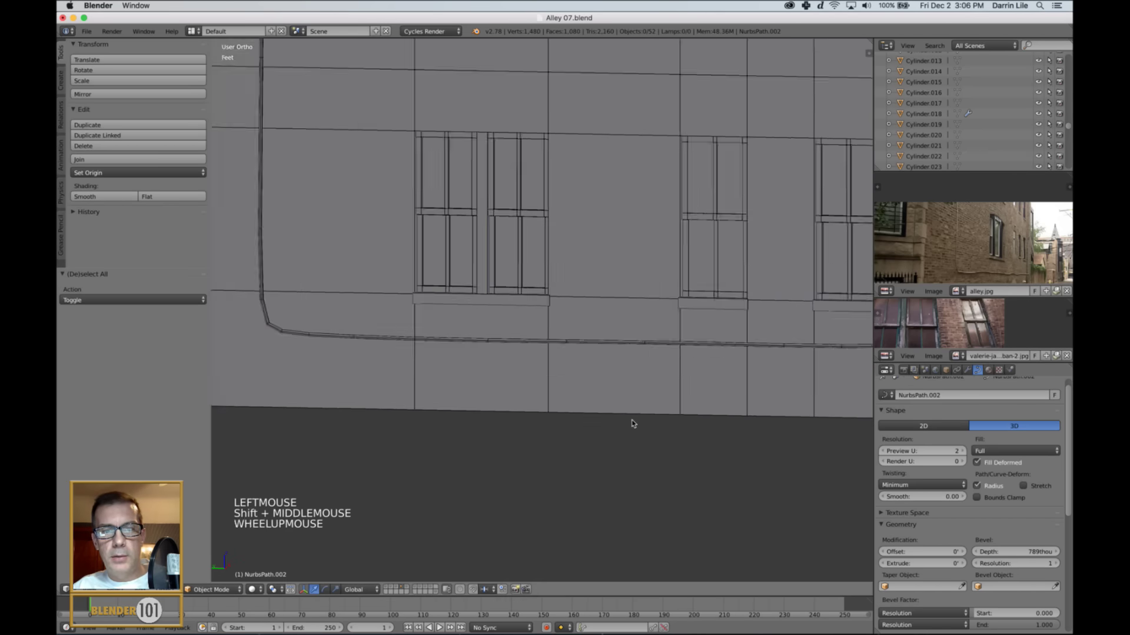
{"action": "middle_click_drag", "start_coordinate": [425, 378], "coordinate": [696, 401], "text": "shift"}
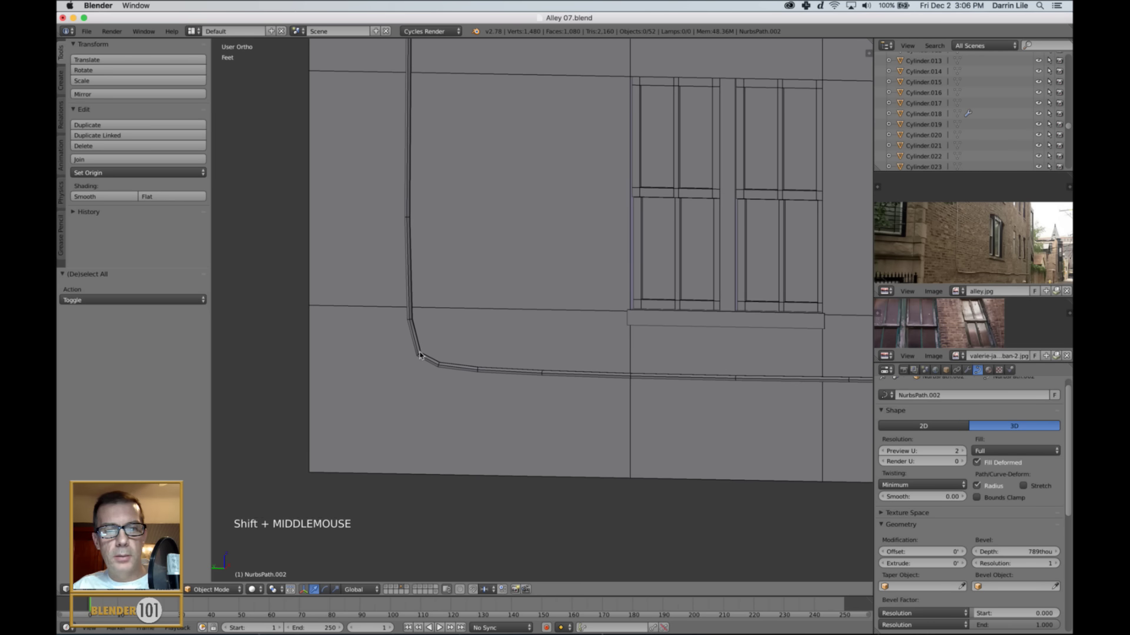
{"action": "left_click", "coordinate": [961, 451]}
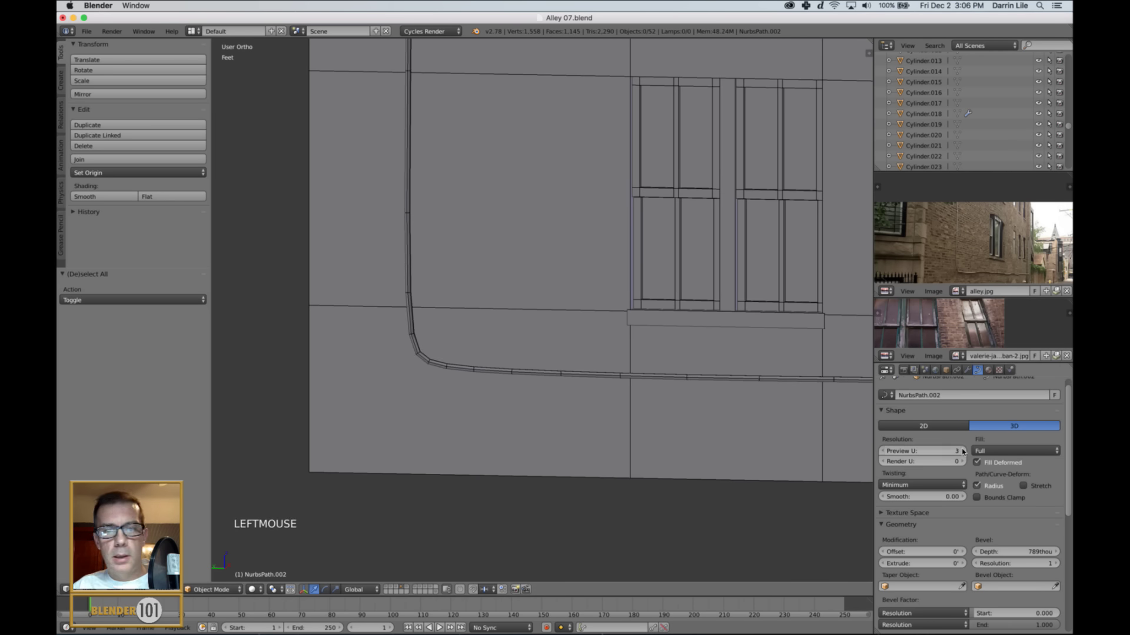
- Check the pipe in edit mode, deselect it and examine its whole run along and up the side wall
{"action": "scroll", "coordinate": [621, 399], "scroll_direction": "down", "scroll_amount": 1}
{"action": "middle_click_drag", "start_coordinate": [573, 408], "coordinate": [540, 388], "text": "shift"}
{"action": "key", "text": "Tab"}
{"action": "scroll", "coordinate": [544, 392], "scroll_direction": "down", "scroll_amount": 2}
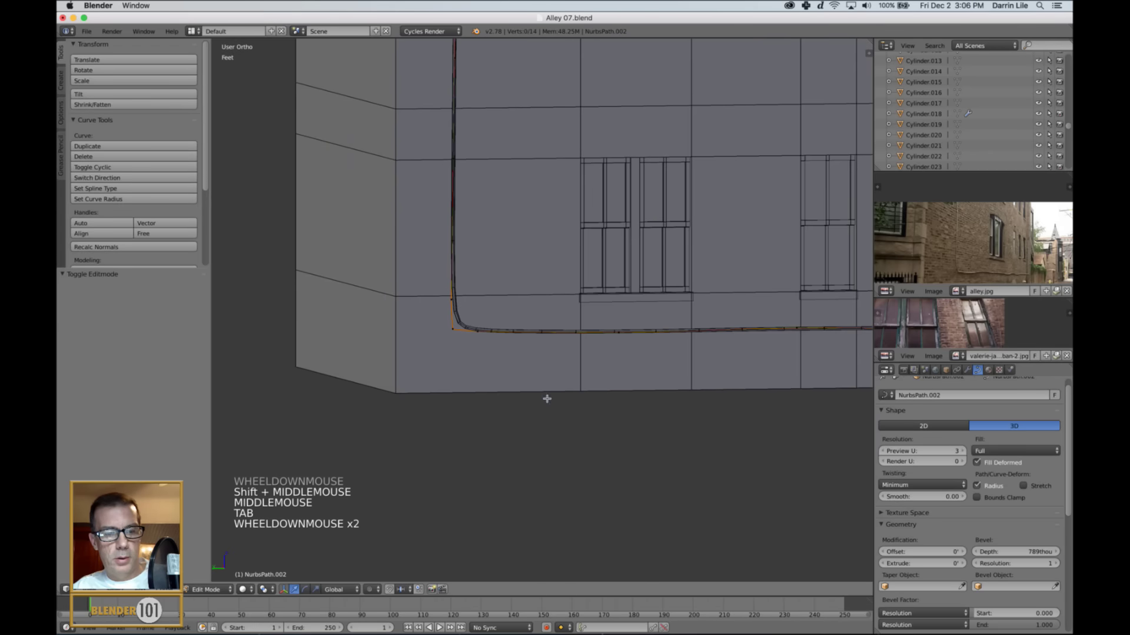
{"action": "key", "text": "Tab"}
{"action": "key", "text": "a"}
{"action": "key", "text": "a"}
{"action": "key", "text": "a"}
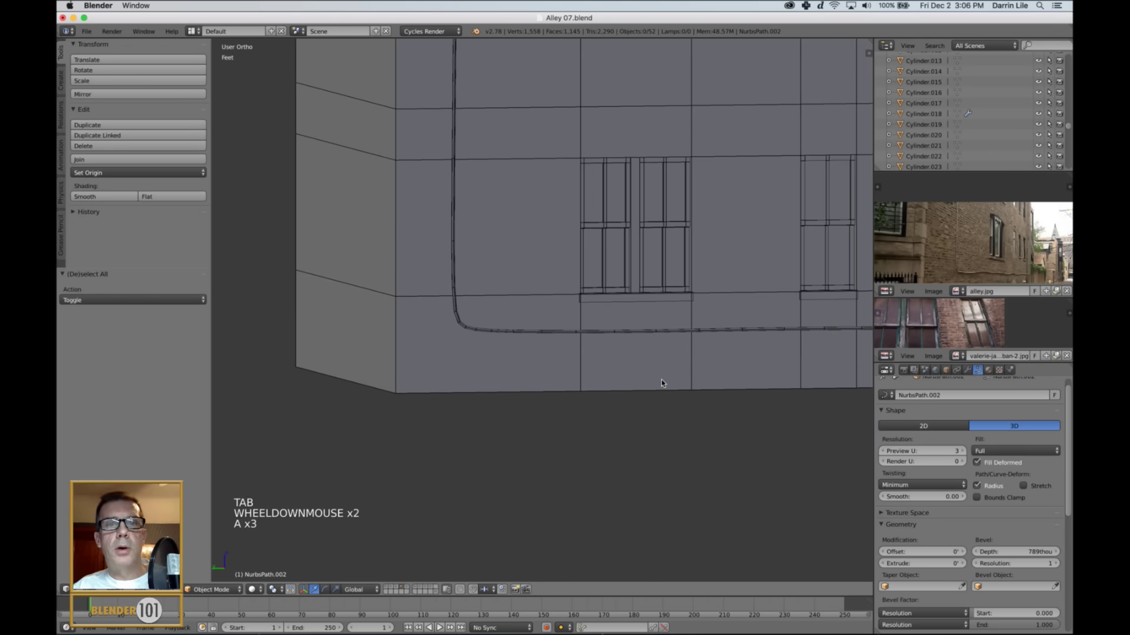
{"action": "scroll", "coordinate": [664, 383], "scroll_direction": "down", "scroll_amount": 5}
{"action": "middle_click_drag", "start_coordinate": [698, 381], "coordinate": [651, 421], "text": "shift"}
{"action": "scroll", "coordinate": [625, 409], "scroll_direction": "up", "scroll_amount": 2}
- Select the pipe, switch the view to perspective and set the bevel depth to about 1.037"
{"action": "right_click", "coordinate": [625, 338]}
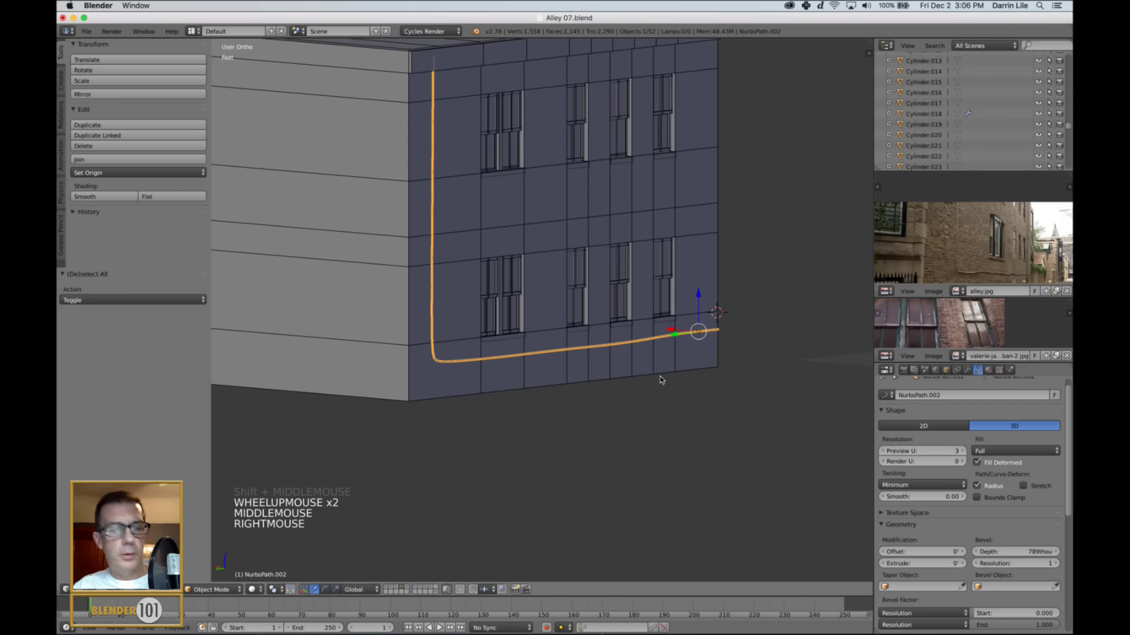
{"action": "key", "text": "KP_5"}
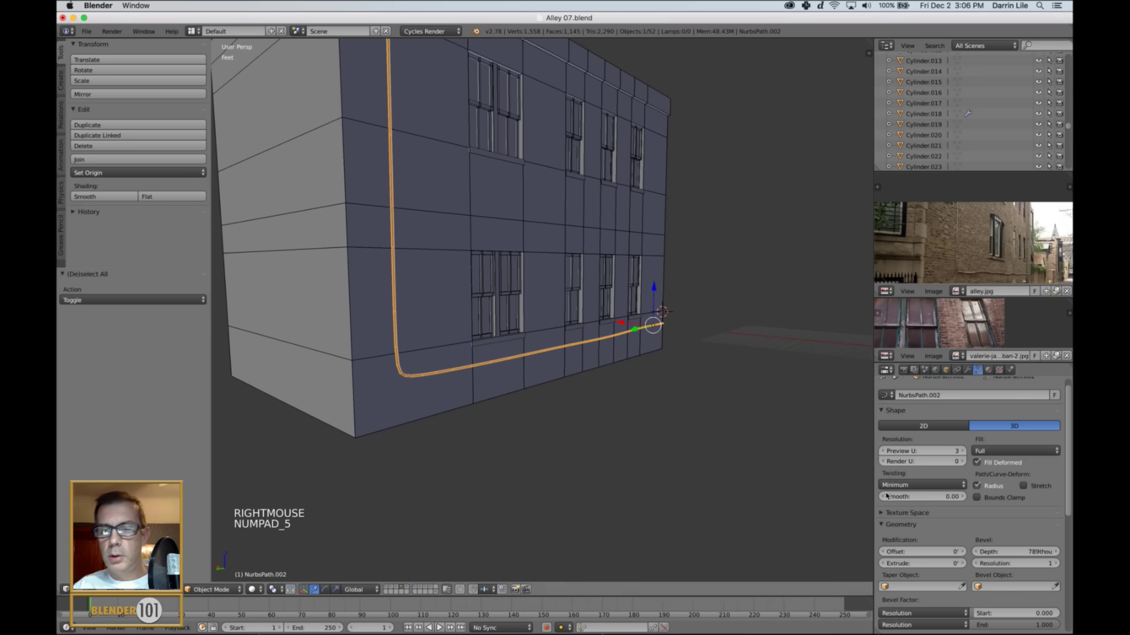
{"action": "left_click_drag", "start_coordinate": [1009, 553], "coordinate": [1011, 554]}
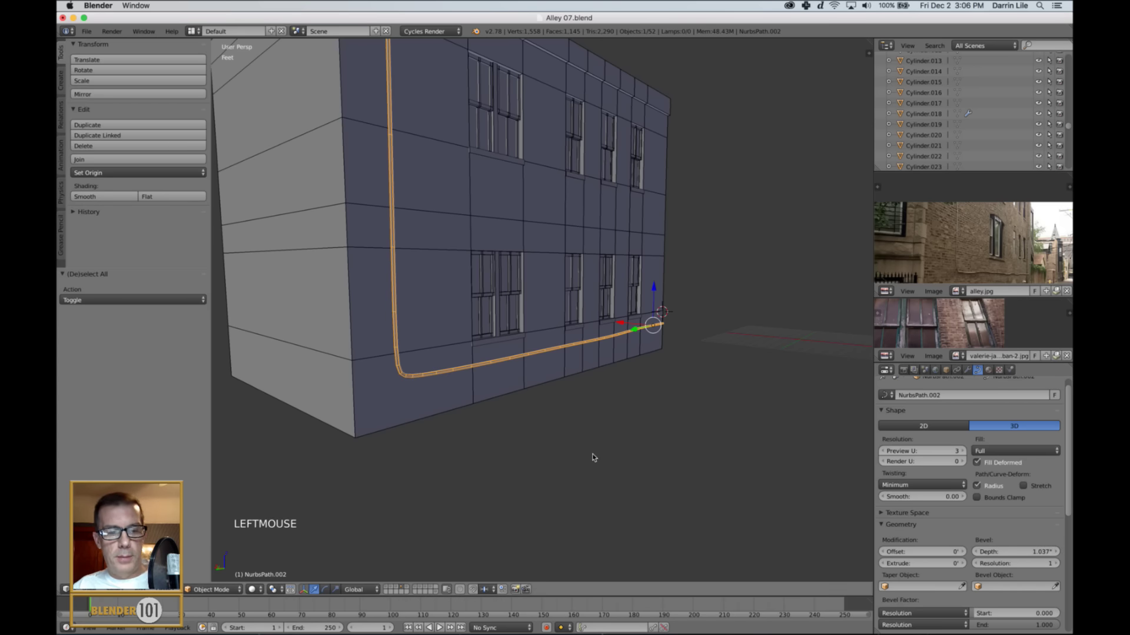
{"action": "key", "text": "a"}
- Examine the pipe's thickness against the side wall from several perspective angles, with the pipe selected again
{"action": "key", "text": "Tab"}
{"action": "key", "text": "Tab"}
{"action": "mouse_move", "coordinate": [707, 442]}
{"action": "middle_mouse_down"}
{"action": "mouse_move", "coordinate": [612, 443]}
{"action": "mouse_move", "coordinate": [618, 433]}
{"action": "mouse_move", "coordinate": [651, 446]}
{"action": "mouse_move", "coordinate": [704, 434]}
{"action": "middle_mouse_up"}
{"action": "scroll", "coordinate": [704, 434], "scroll_direction": "down", "scroll_amount": 3}
{"action": "scroll", "coordinate": [655, 409], "scroll_direction": "up", "scroll_amount": 3}
{"action": "middle_click_drag", "start_coordinate": [651, 388], "coordinate": [676, 457], "text": "shift"}
{"action": "right_click", "coordinate": [589, 369]}
{"action": "scroll", "coordinate": [655, 435], "scroll_direction": "up", "scroll_amount": 2}
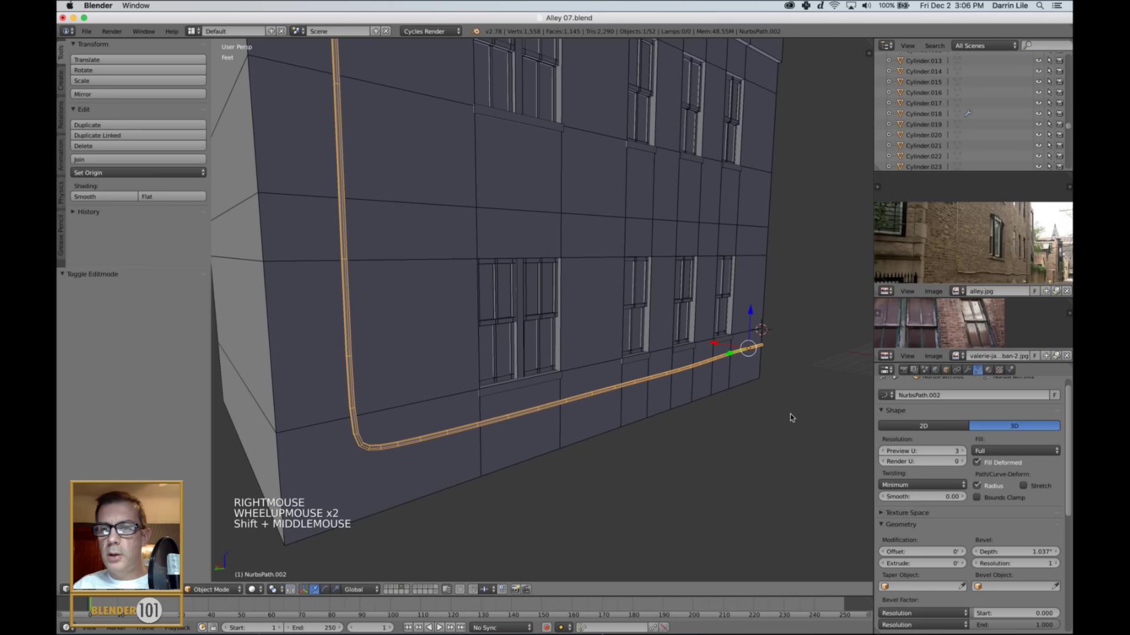
{"action": "left_click_drag", "start_coordinate": [1068, 483], "coordinate": [1069, 474]}
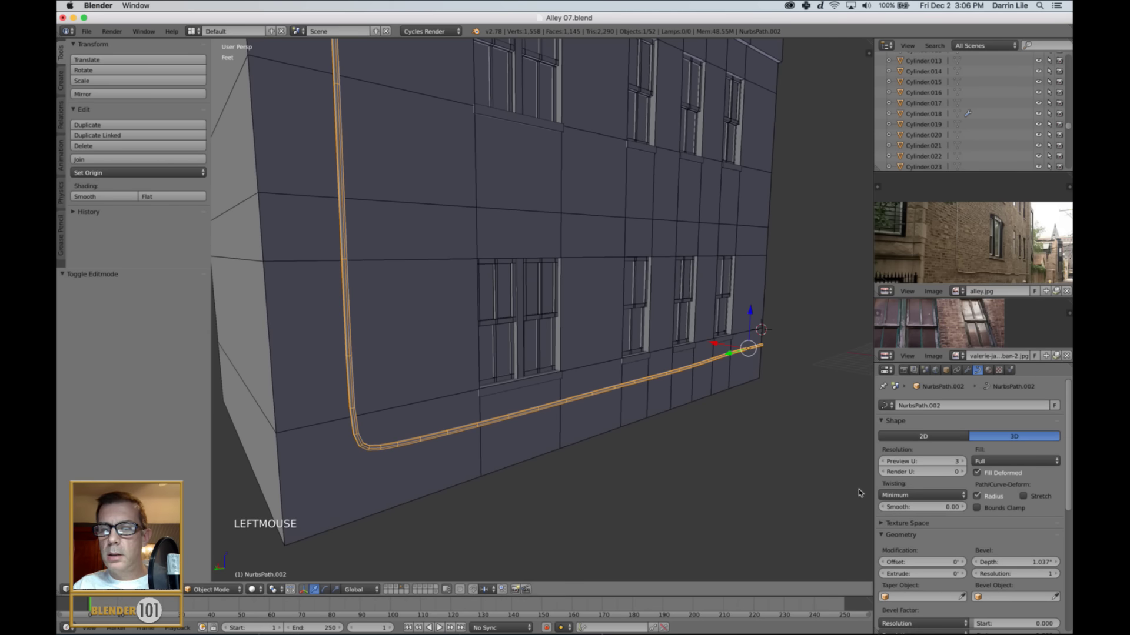
{"action": "middle_click_drag", "start_coordinate": [729, 469], "coordinate": [632, 450]}
{"action": "scroll", "coordinate": [651, 443], "scroll_direction": "down", "scroll_amount": 2}
{"action": "scroll", "coordinate": [652, 441], "scroll_direction": "down", "scroll_amount": 1}
{"action": "middle_click_drag", "start_coordinate": [633, 443], "coordinate": [647, 481]}
{"action": "scroll", "coordinate": [627, 421], "scroll_direction": "up", "scroll_amount": 2}
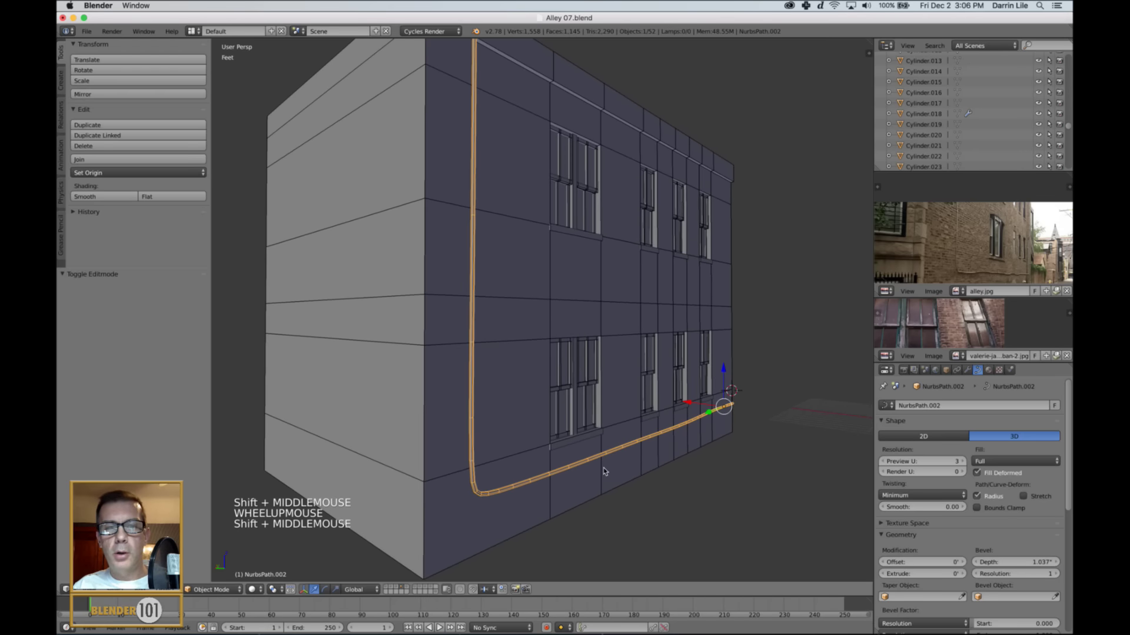
- Try to convert the pipe with Curve from Mesh/Text and check its geometry in edit mode
{"action": "left_click", "coordinate": [167, 589]}
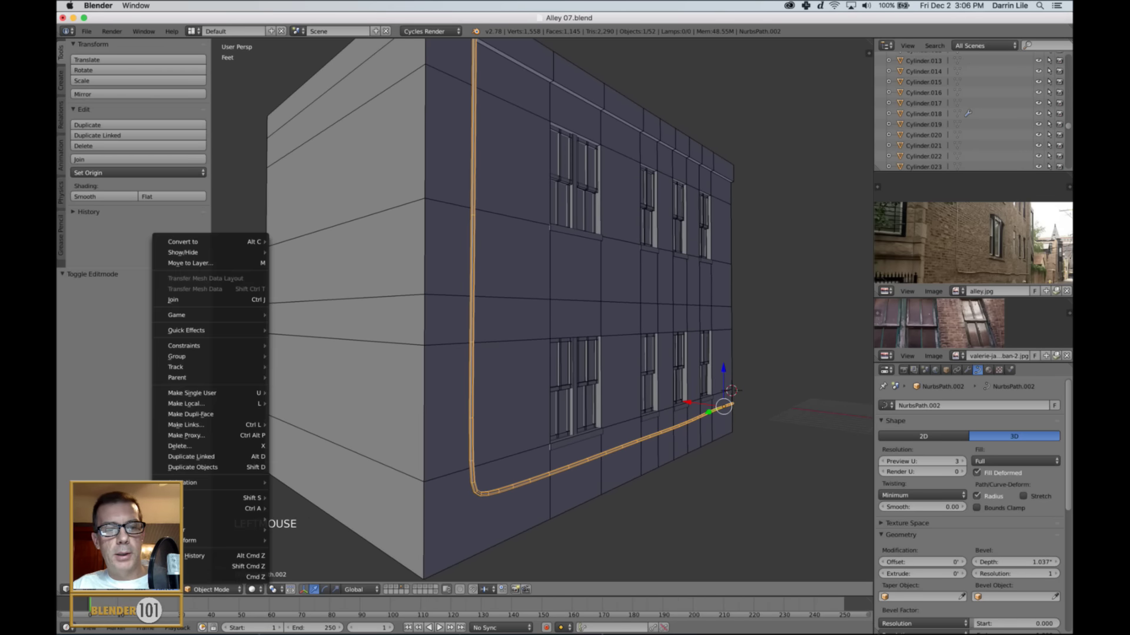
{"action": "mouse_move", "coordinate": [200, 244]}
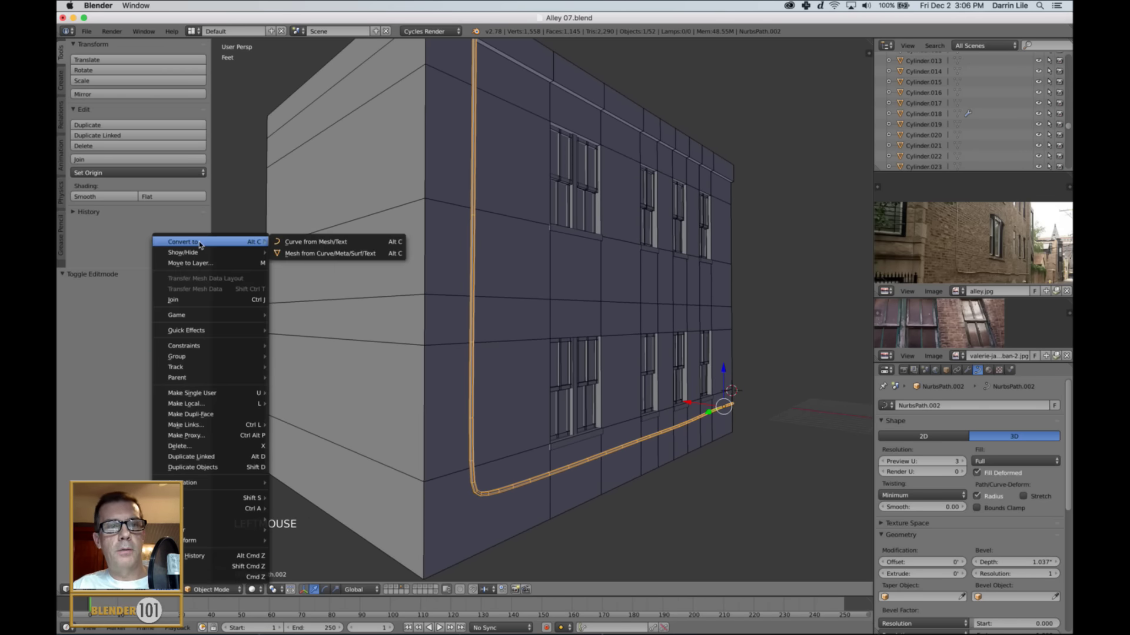
{"action": "left_click", "coordinate": [318, 242]}
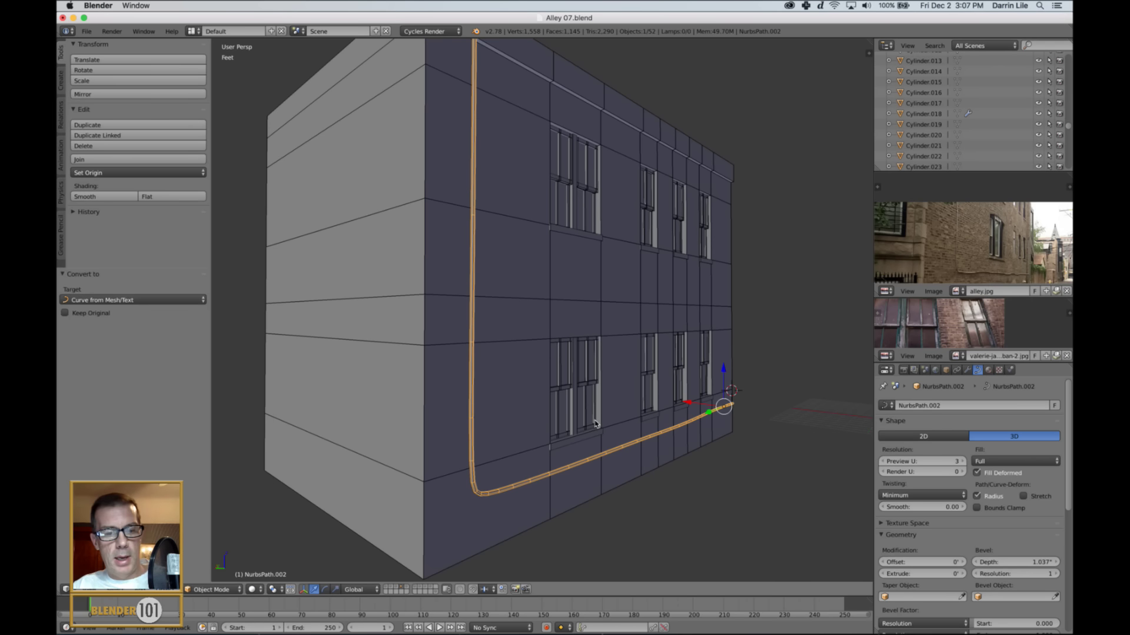
{"action": "key", "text": "Tab"}
{"action": "scroll", "coordinate": [595, 424], "scroll_direction": "up", "scroll_amount": 2}
{"action": "middle_click_drag", "start_coordinate": [595, 424], "coordinate": [640, 491], "text": "shift"}
{"action": "key", "text": "Tab"}
{"action": "scroll", "coordinate": [631, 487], "scroll_direction": "down", "scroll_amount": 1}
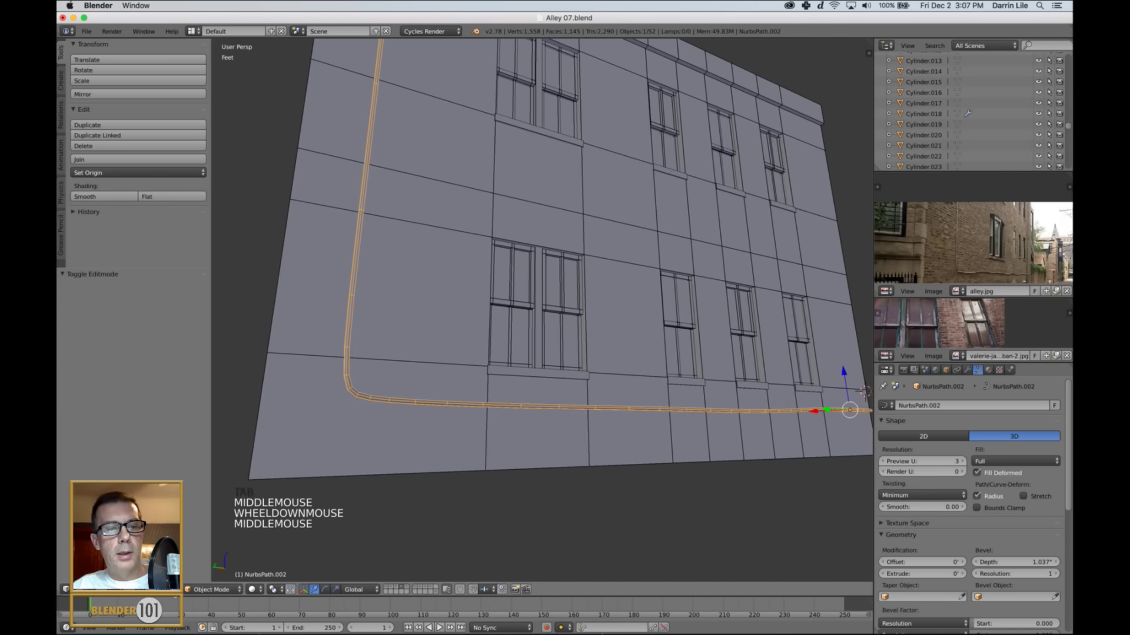
- Retry the Curve from Mesh/Text conversion on the selected pipe and recheck its control points in edit mode
{"action": "left_click", "coordinate": [170, 589]}
{"action": "mouse_move", "coordinate": [195, 242]}
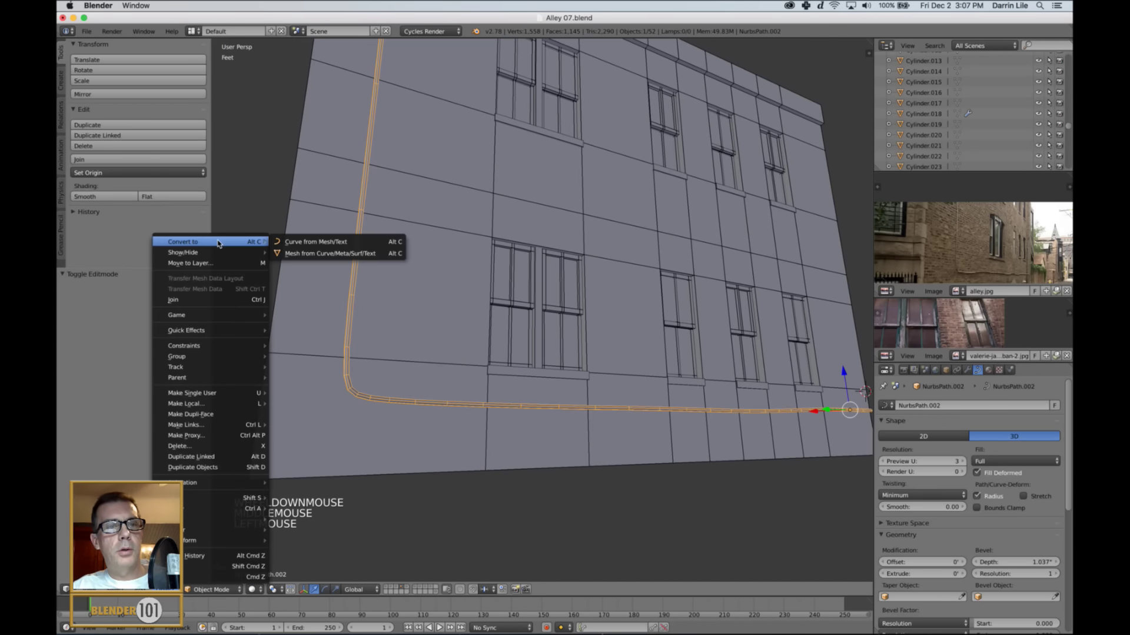
{"action": "left_click", "coordinate": [355, 243]}
{"action": "key", "text": "Tab"}
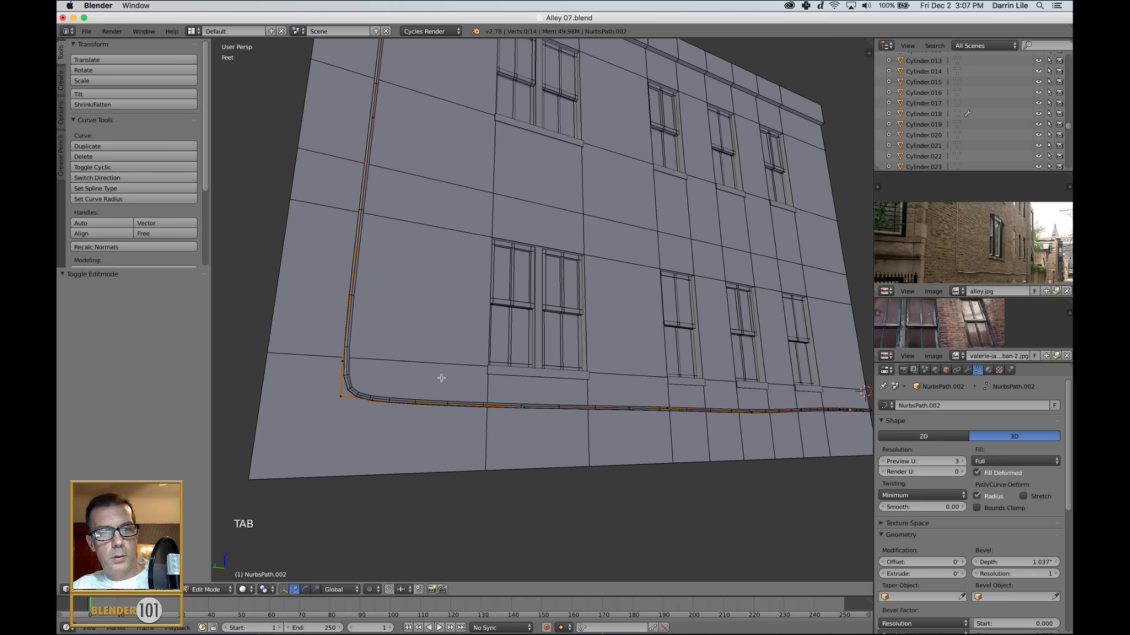
{"action": "key", "text": "Tab"}
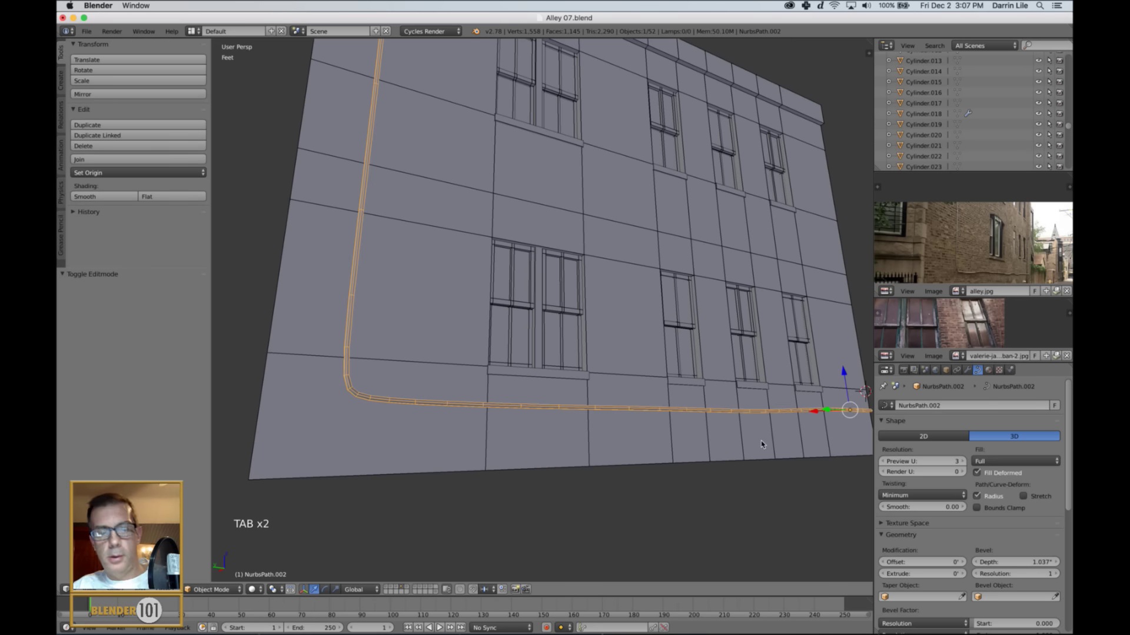
- Reselect the pipe on the building's side wall and save the Alley 07.blend file
{"action": "middle_click_drag", "start_coordinate": [764, 444], "coordinate": [703, 449], "text": "shift"}
{"action": "scroll", "coordinate": [699, 431], "scroll_direction": "down", "scroll_amount": 2}
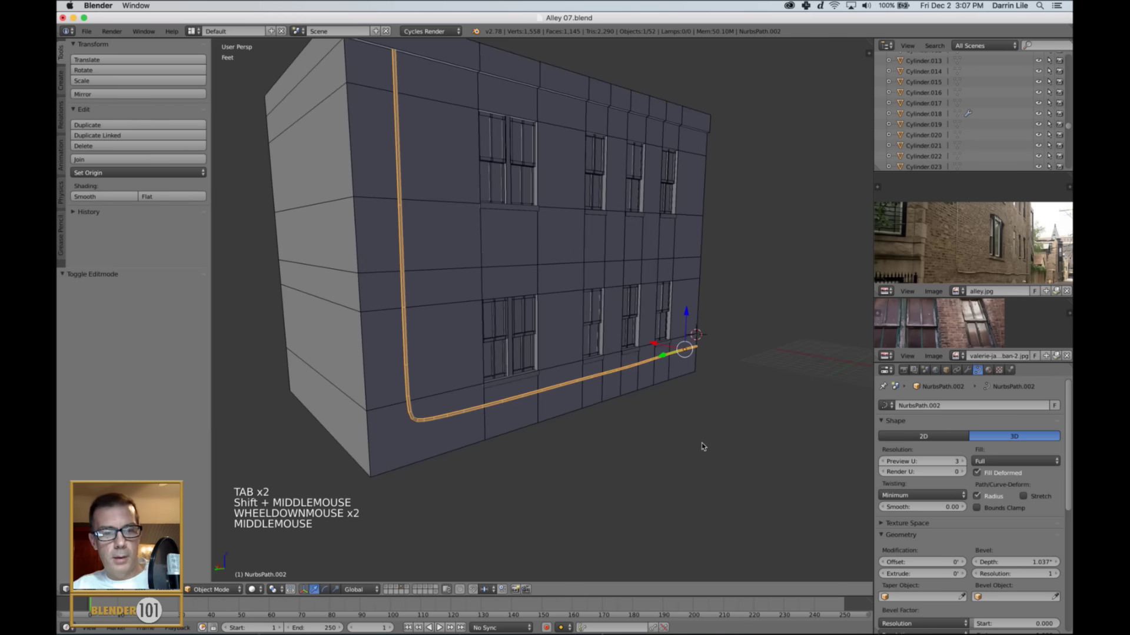
{"action": "key", "text": "a"}
{"action": "right_click", "coordinate": [533, 400]}
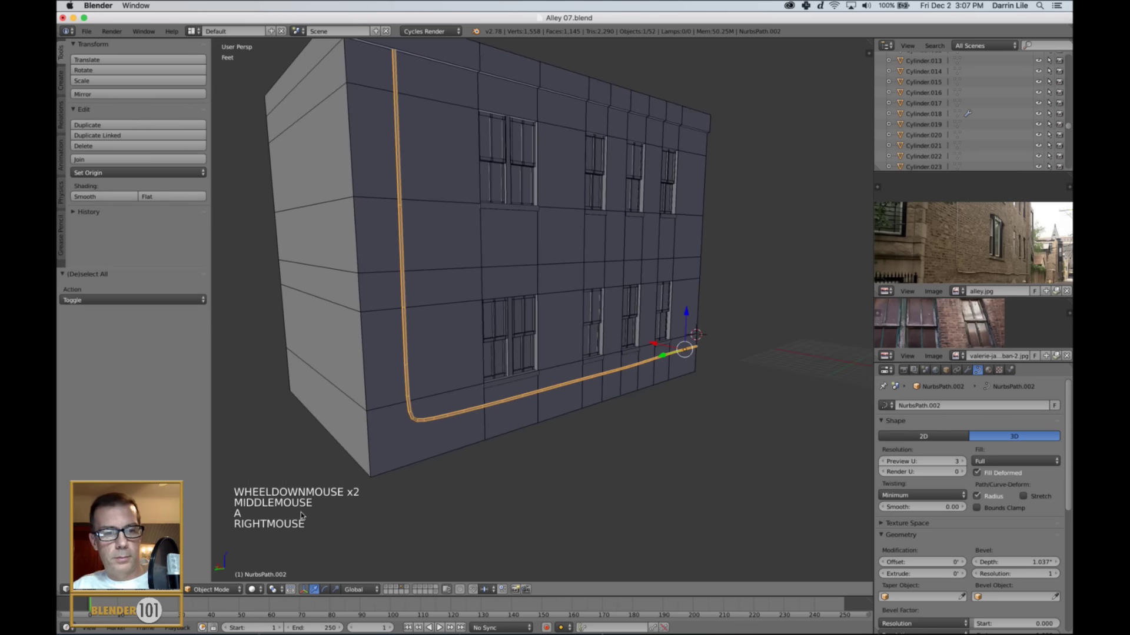
{"action": "scroll", "coordinate": [542, 420], "scroll_direction": "up", "scroll_amount": 3}
{"action": "middle_click_drag", "start_coordinate": [556, 457], "coordinate": [637, 413], "text": "shift"}
{"action": "scroll", "coordinate": [638, 414], "scroll_direction": "down", "scroll_amount": 1}
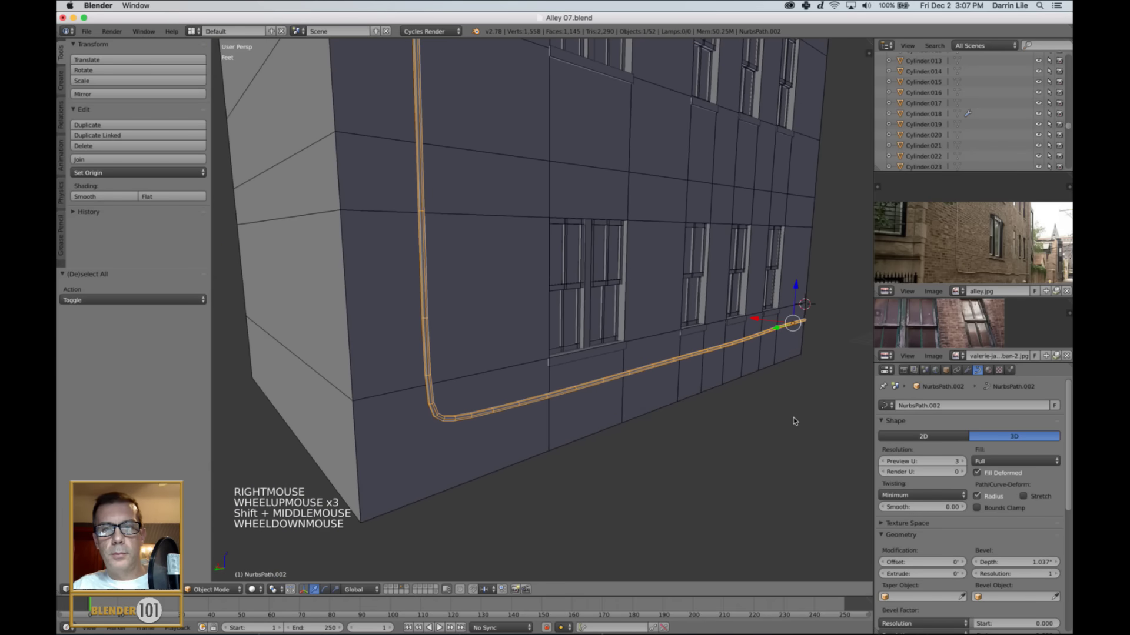
{"action": "middle_click_drag", "start_coordinate": [793, 417], "coordinate": [727, 421], "text": "shift"}
{"action": "key", "text": "super+s"}
{"action": "left_click", "coordinate": [767, 435]}
{"action": "scroll", "coordinate": [756, 431], "scroll_direction": "down", "scroll_amount": 2}
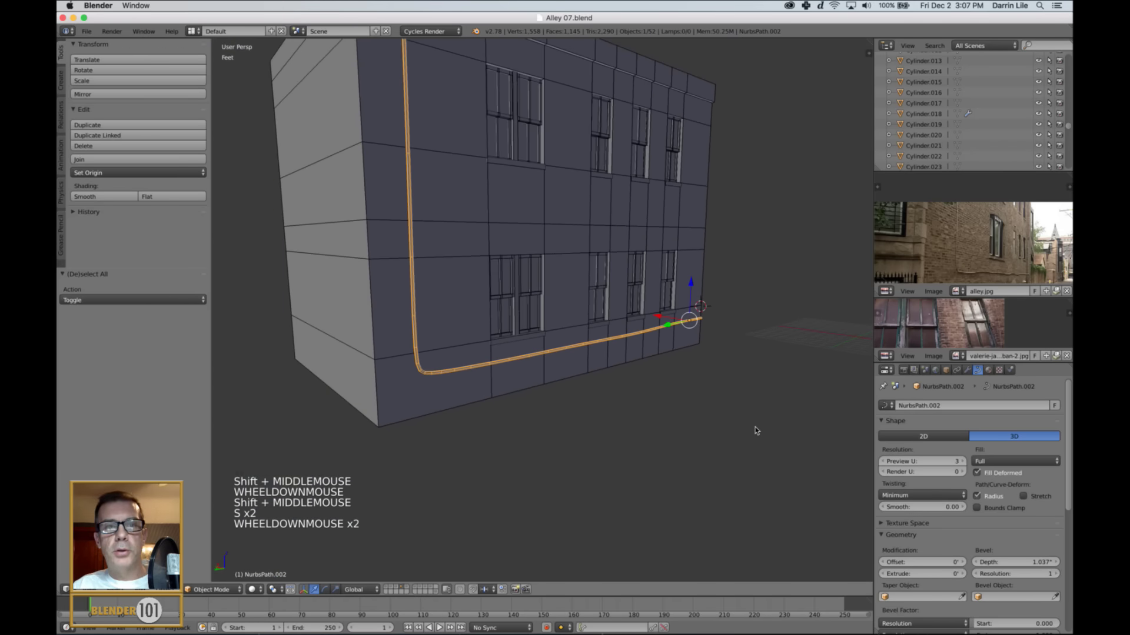
{"action": "middle_click_drag", "start_coordinate": [718, 381], "coordinate": [726, 431], "text": "shift"}
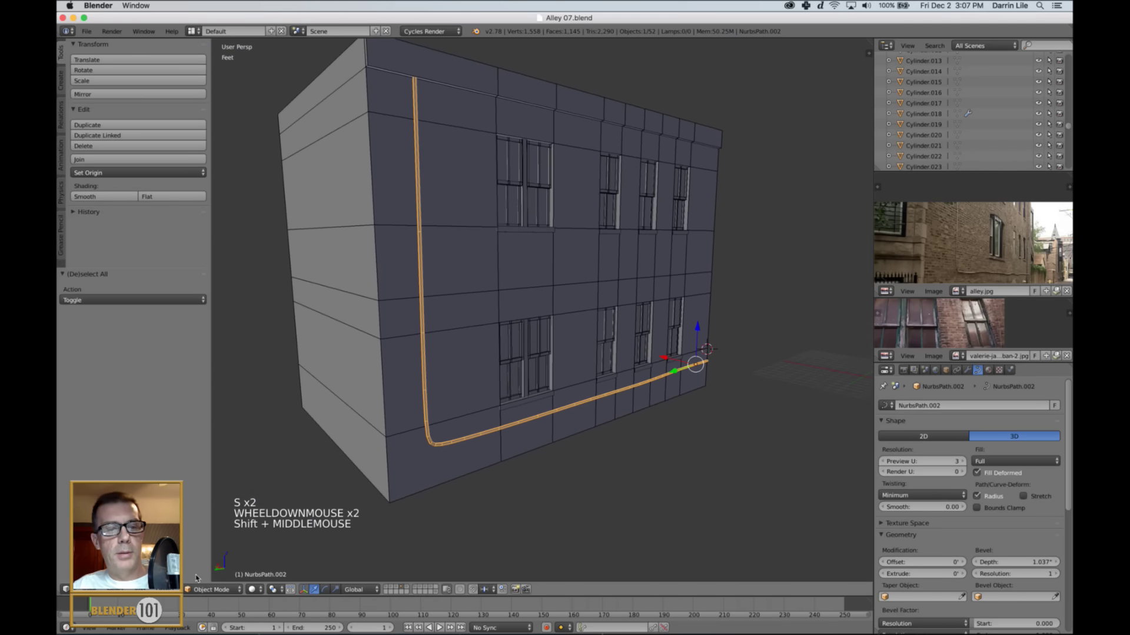
- Convert the pipe with Mesh from Curve/Meta/Surf/Text, check its geometry in edit mode and deselect it
{"action": "left_click", "coordinate": [167, 590]}
{"action": "mouse_move", "coordinate": [205, 245]}
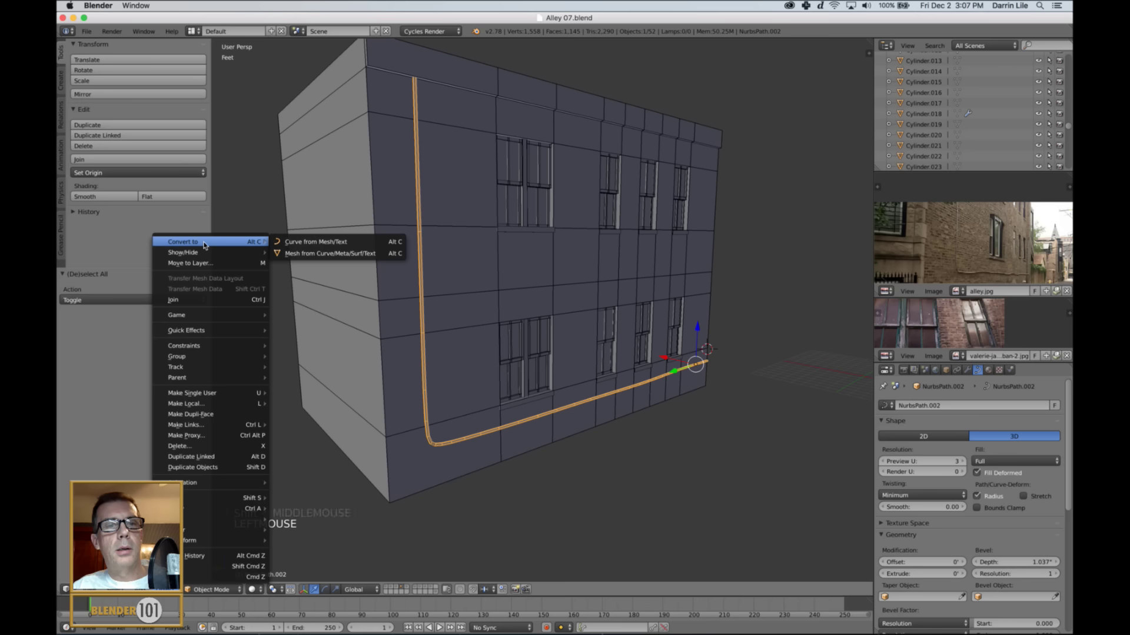
{"action": "left_click", "coordinate": [316, 255]}
{"action": "key", "text": "Tab"}
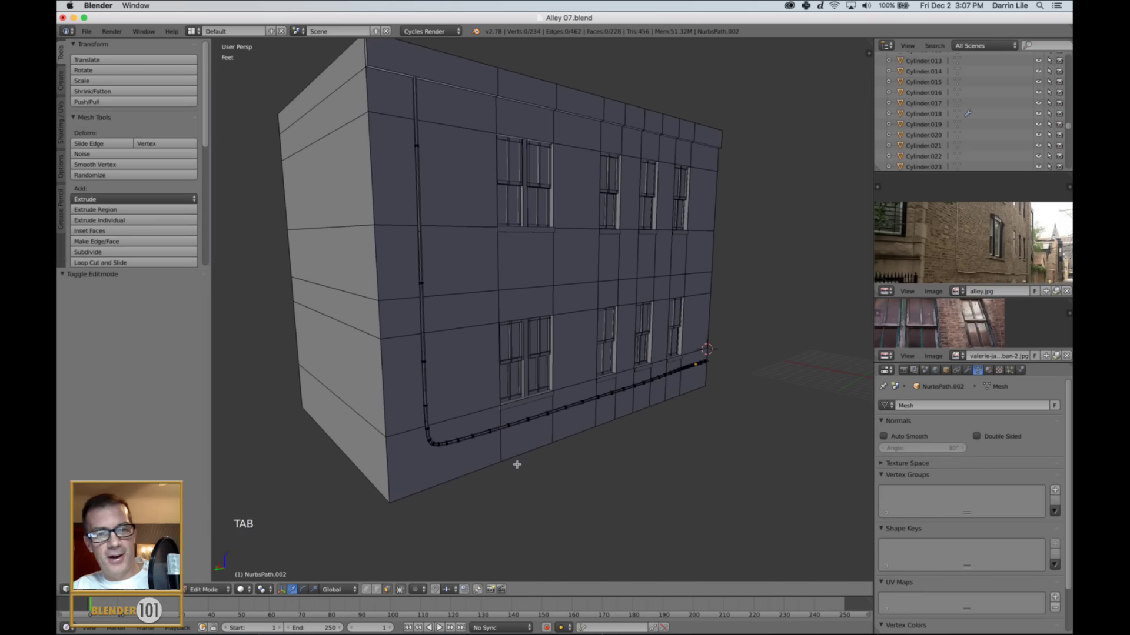
{"action": "scroll", "coordinate": [523, 459], "scroll_direction": "up", "scroll_amount": 4}
{"action": "scroll", "coordinate": [527, 462], "scroll_direction": "down", "scroll_amount": 3}
{"action": "middle_click_drag", "start_coordinate": [537, 464], "coordinate": [545, 457]}
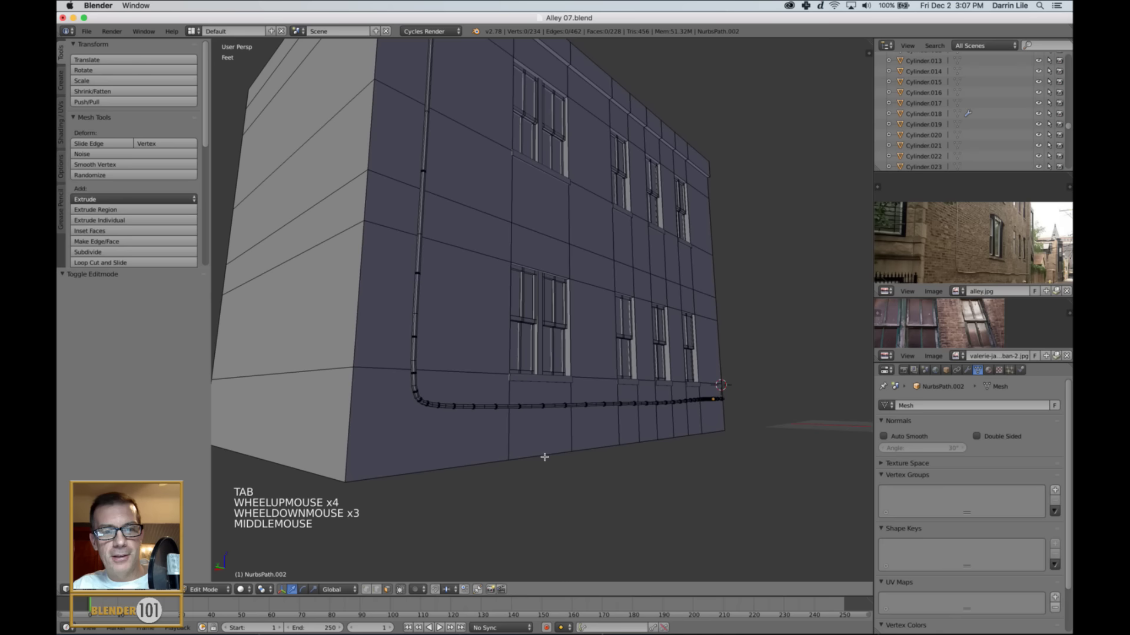
{"action": "key", "text": "Tab"}
{"action": "scroll", "coordinate": [634, 436], "scroll_direction": "down", "scroll_amount": 2}
{"action": "middle_click_drag", "start_coordinate": [634, 437], "coordinate": [582, 452]}
{"action": "key", "text": "a"}
- Examine the curved vent pipes on the brick wall in the alley.jpg reference photo against the modelled building
{"action": "middle_click_drag", "start_coordinate": [997, 254], "coordinate": [980, 212]}
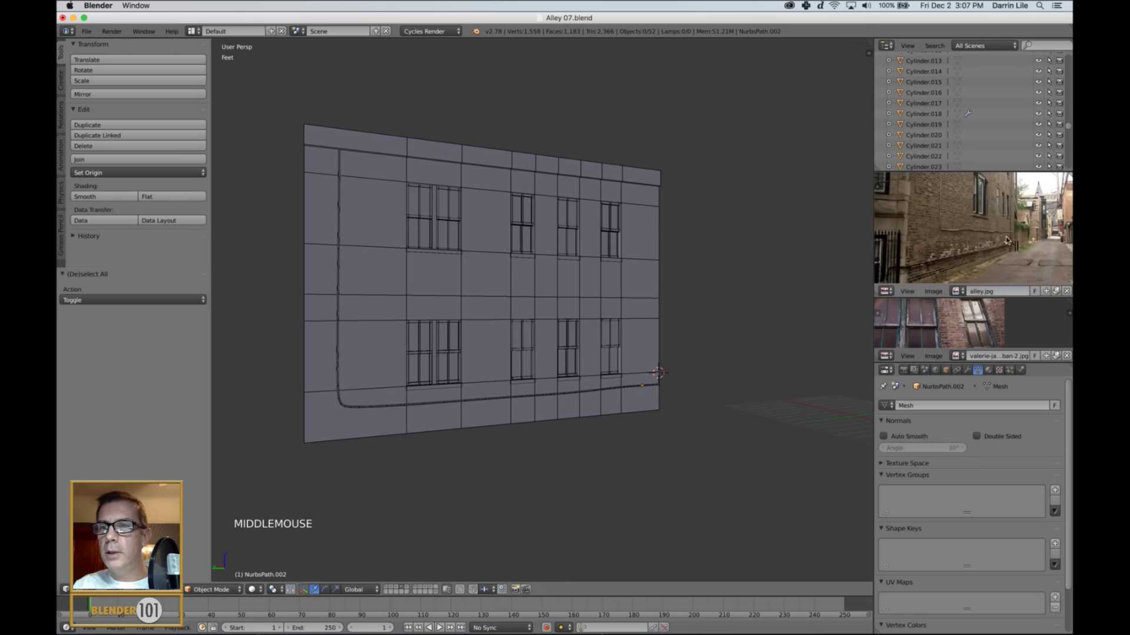
{"action": "scroll", "coordinate": [1012, 261], "scroll_direction": "up", "scroll_amount": 3}
{"action": "middle_click_drag", "start_coordinate": [1011, 261], "coordinate": [996, 239]}
{"action": "scroll", "coordinate": [1025, 238], "scroll_direction": "up", "scroll_amount": 4}
{"action": "scroll", "coordinate": [950, 253], "scroll_direction": "up", "scroll_amount": 1}
{"action": "scroll", "coordinate": [930, 238], "scroll_direction": "down", "scroll_amount": 2}
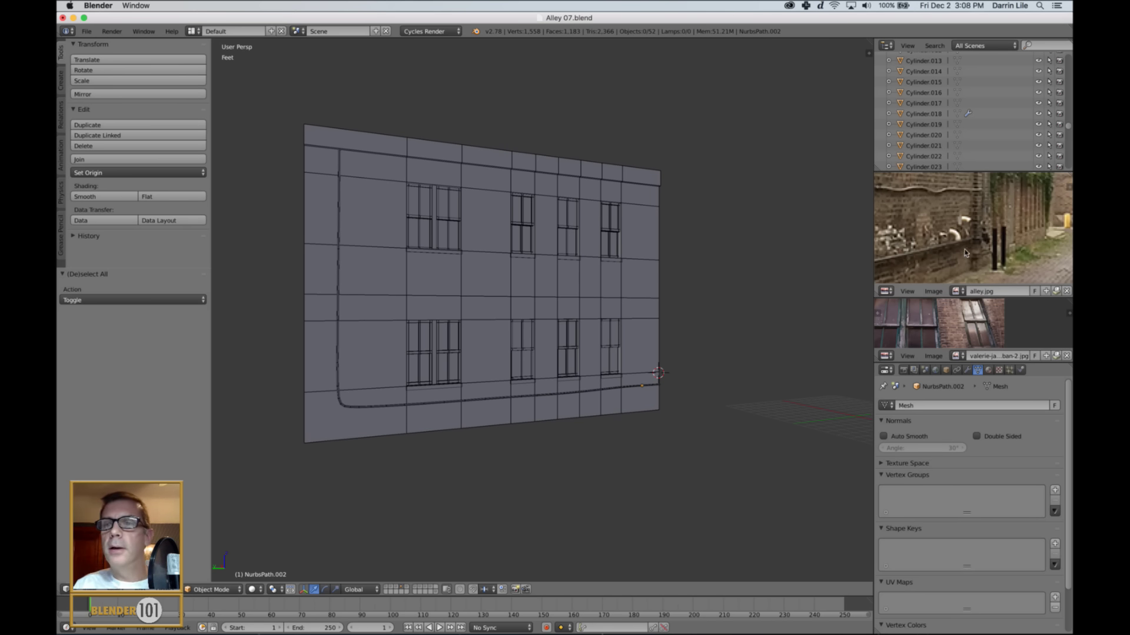
{"action": "scroll", "coordinate": [940, 254], "scroll_direction": "down", "scroll_amount": 1}
{"action": "middle_click_drag", "start_coordinate": [603, 403], "coordinate": [647, 385], "text": "shift"}
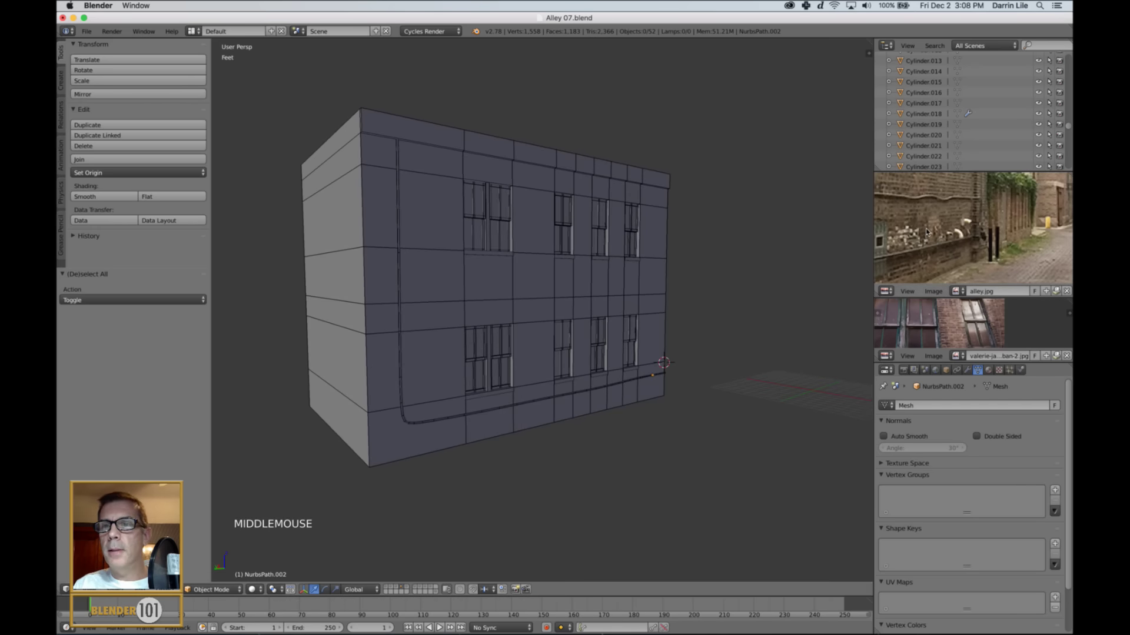
{"action": "scroll", "coordinate": [988, 245], "scroll_direction": "up", "scroll_amount": 2}
{"action": "middle_click_drag", "start_coordinate": [988, 245], "coordinate": [978, 235]}
{"action": "scroll", "coordinate": [975, 233], "scroll_direction": "up", "scroll_amount": 2}
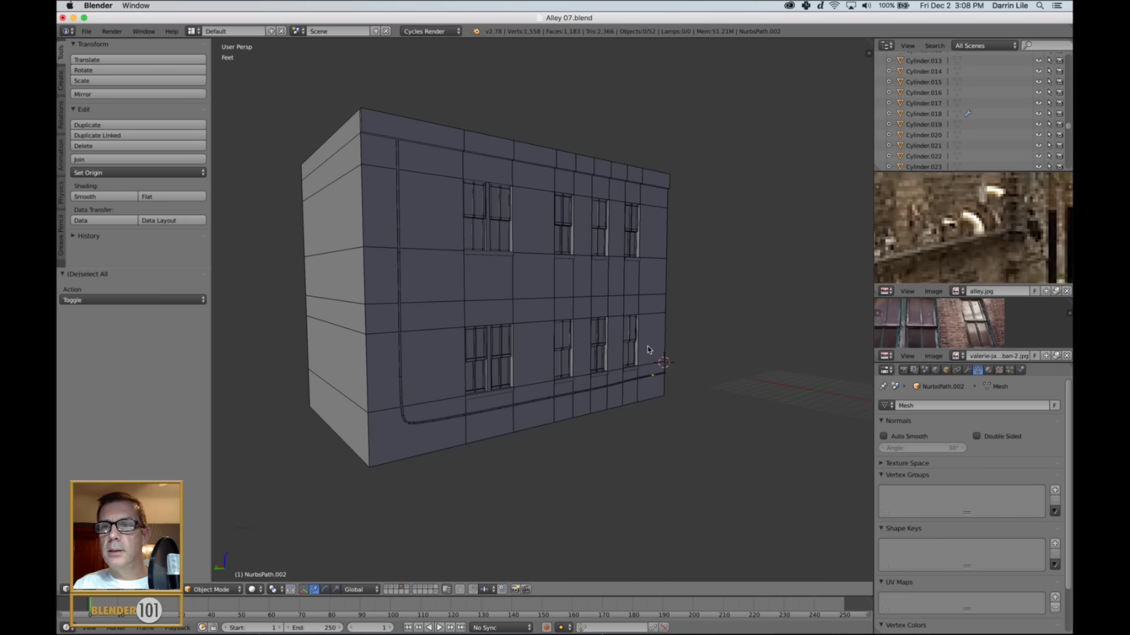
{"action": "scroll", "coordinate": [975, 244], "scroll_direction": "down", "scroll_amount": 2}
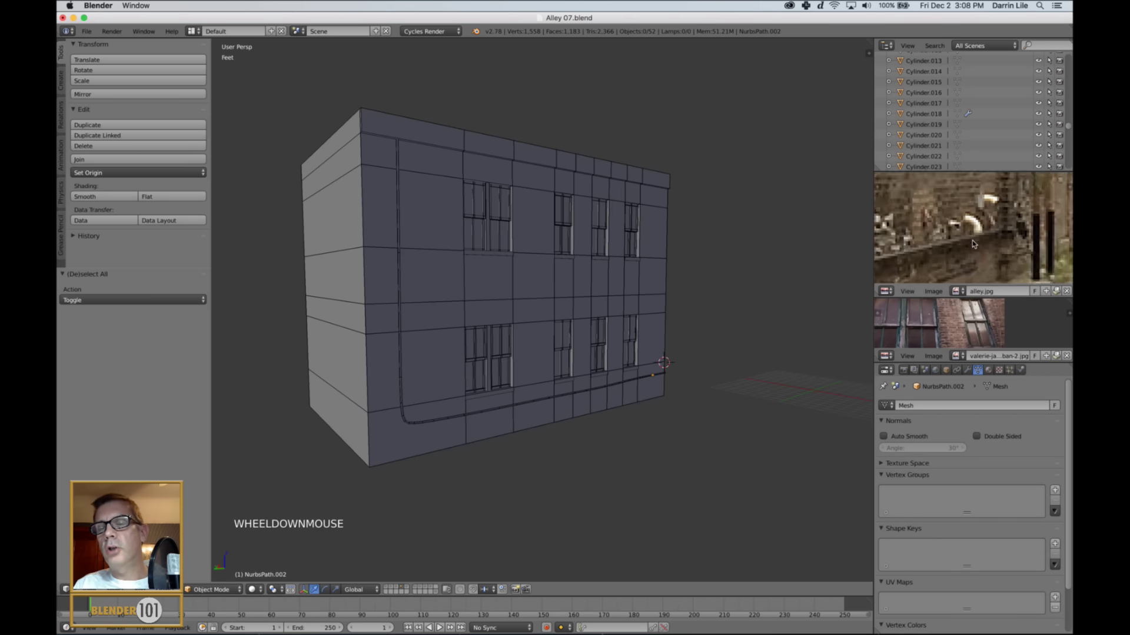
{"action": "scroll", "coordinate": [958, 329], "scroll_direction": "down", "scroll_amount": 3}
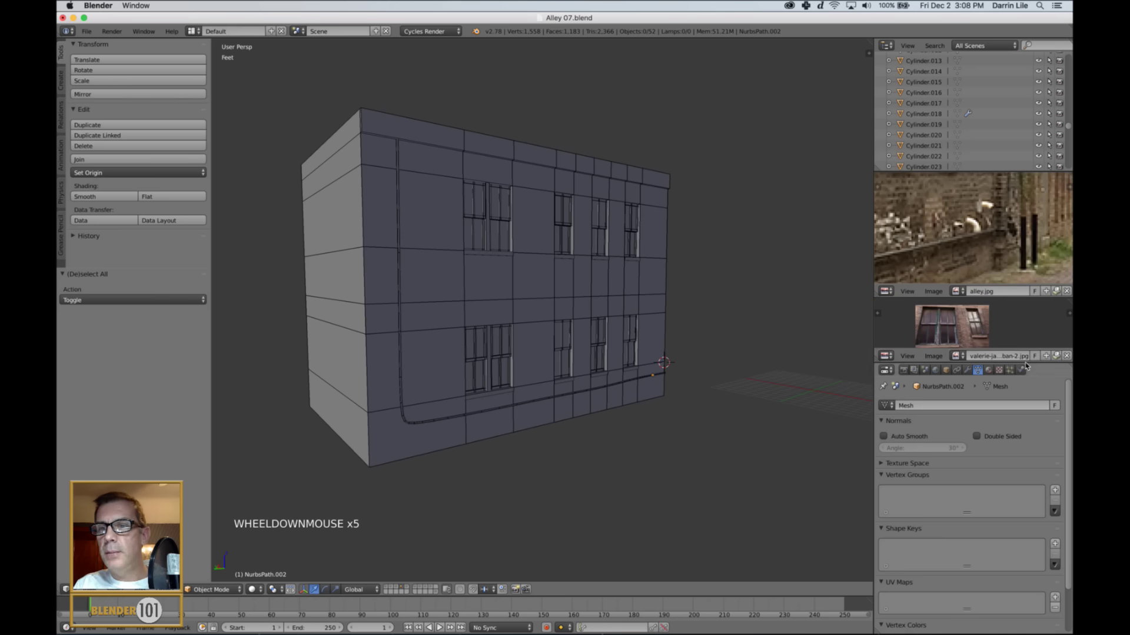
- Enlarge the window photo's reference view and frame the brick wall windows in it
{"action": "left_click_drag", "start_coordinate": [1027, 363], "coordinate": [1029, 452]}
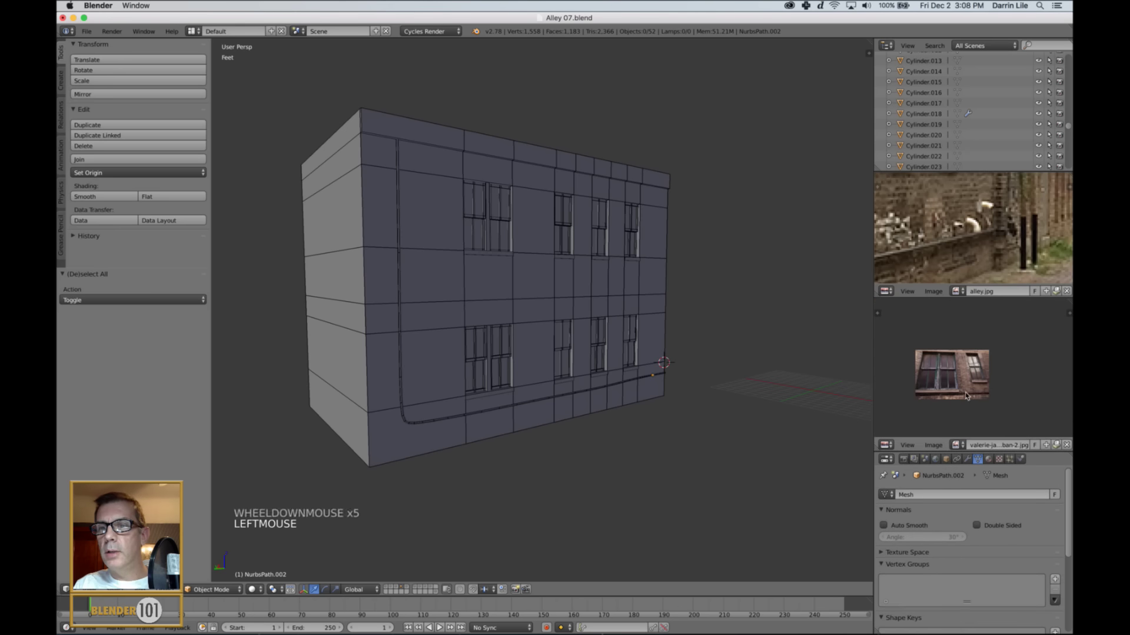
{"action": "scroll", "coordinate": [955, 393], "scroll_direction": "up", "scroll_amount": 2}
{"action": "middle_click_drag", "start_coordinate": [956, 392], "coordinate": [1003, 372]}
{"action": "scroll", "coordinate": [1004, 372], "scroll_direction": "up", "scroll_amount": 1}
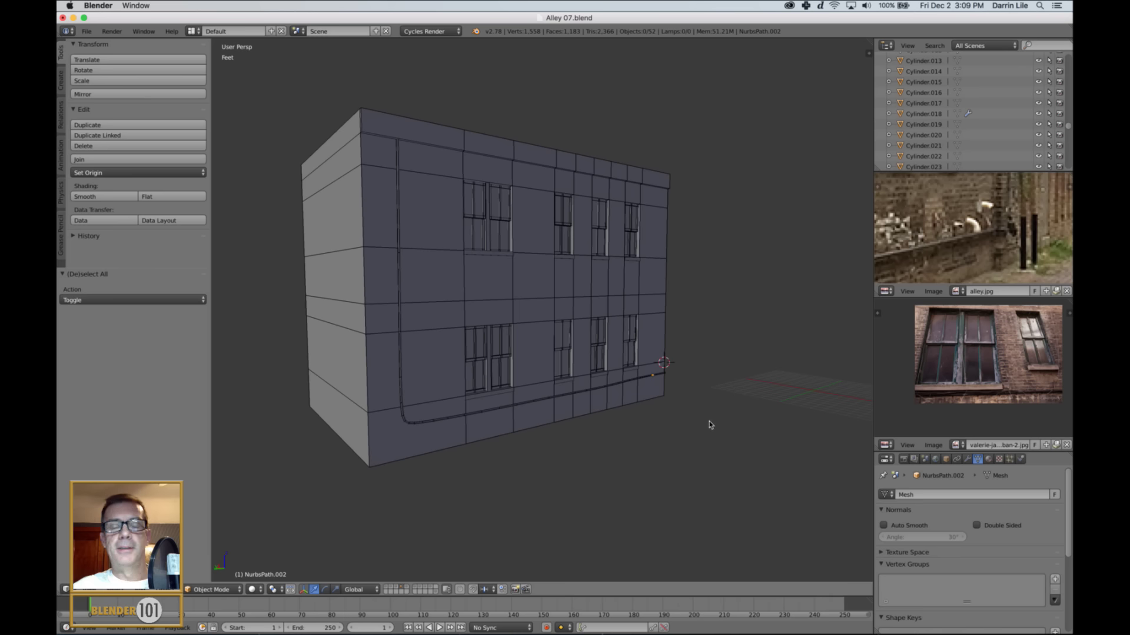
- Select the building and enter edit mode on its mesh with edge selection active
{"action": "middle_click_drag", "start_coordinate": [693, 385], "coordinate": [679, 377], "text": "shift"}
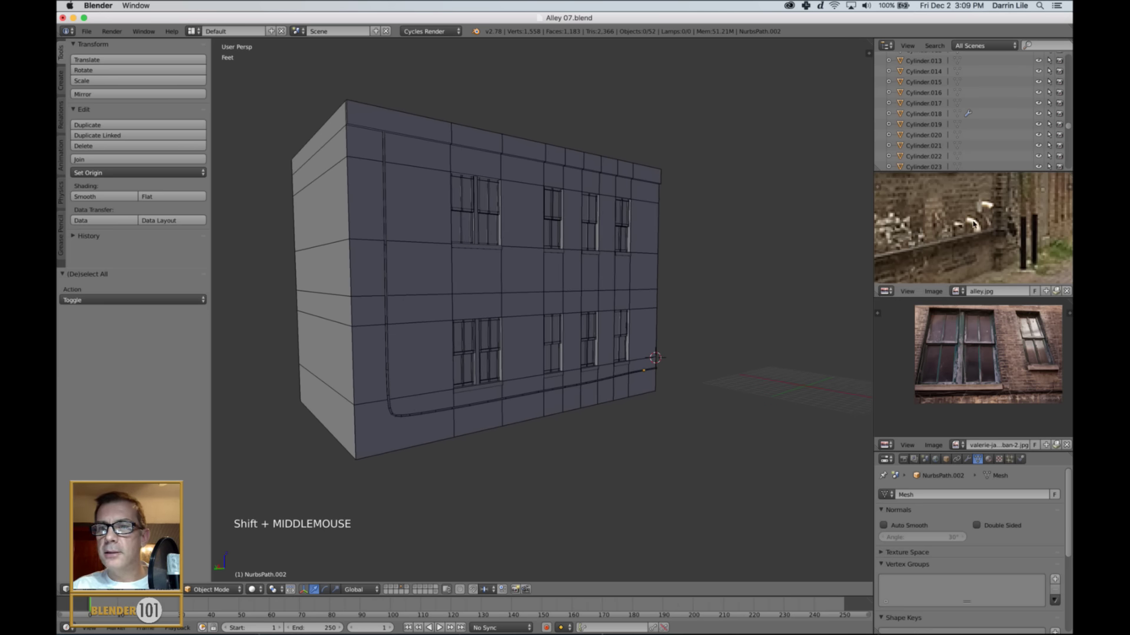
{"action": "scroll", "coordinate": [643, 396], "scroll_direction": "up", "scroll_amount": 1}
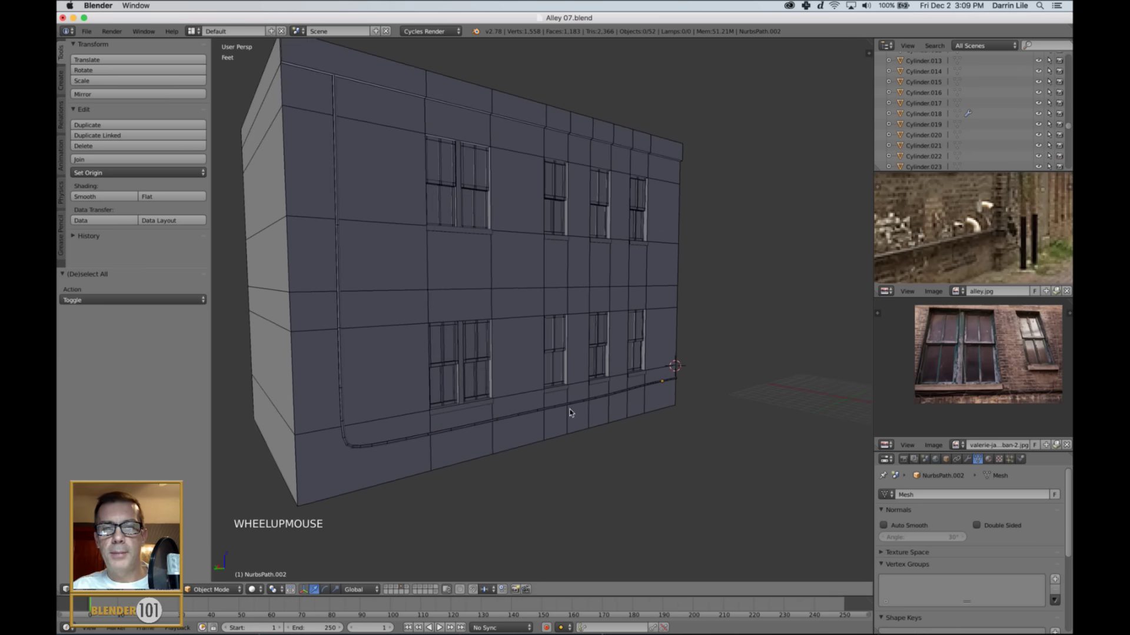
{"action": "middle_click_drag", "start_coordinate": [408, 404], "coordinate": [441, 383], "text": "shift"}
{"action": "scroll", "coordinate": [466, 353], "scroll_direction": "up", "scroll_amount": 2}
{"action": "right_click", "coordinate": [448, 367]}
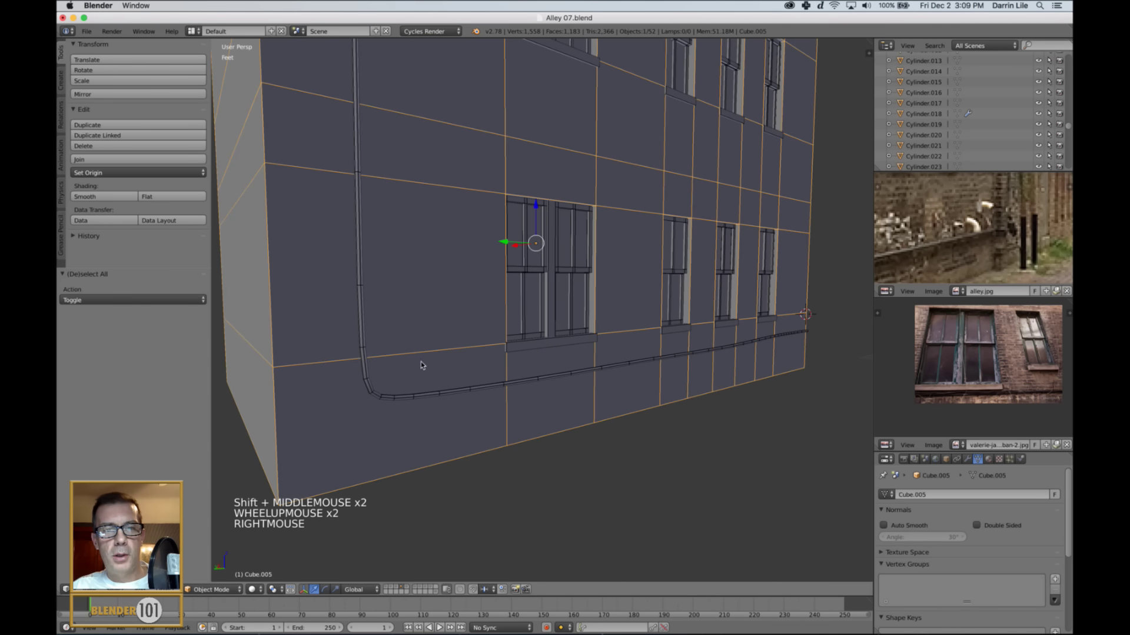
{"action": "key", "text": "Tab"}
{"action": "key", "text": "ctrl+Tab"}
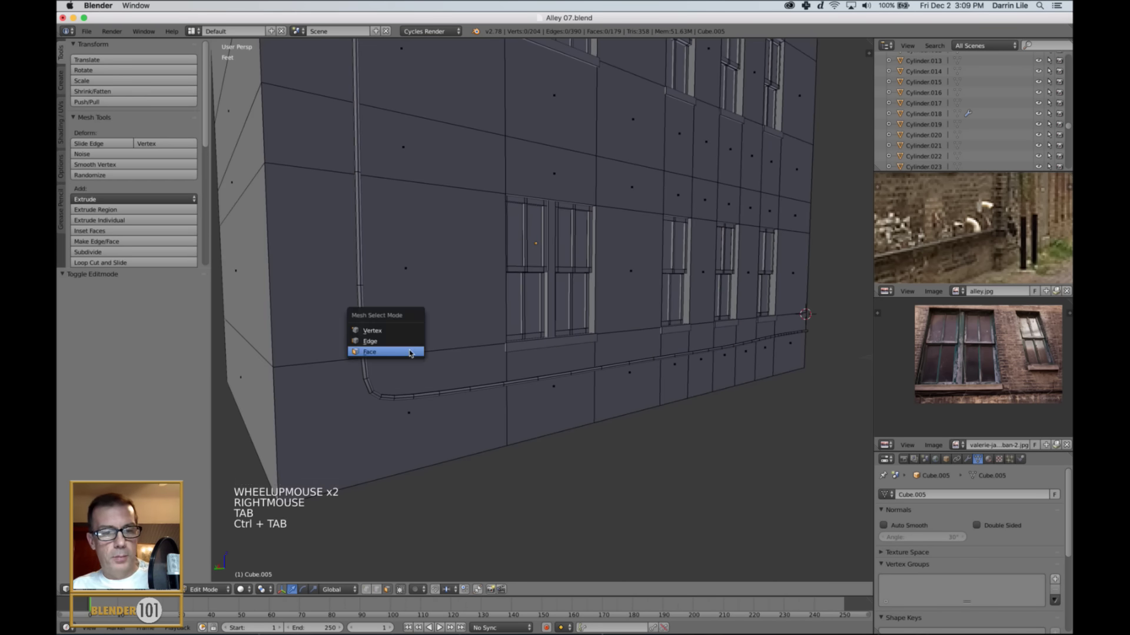
{"action": "left_click", "coordinate": [410, 353]}
{"action": "right_click", "coordinate": [409, 351]}
{"action": "key", "text": "ctrl+Tab"}
{"action": "left_click", "coordinate": [444, 369]}
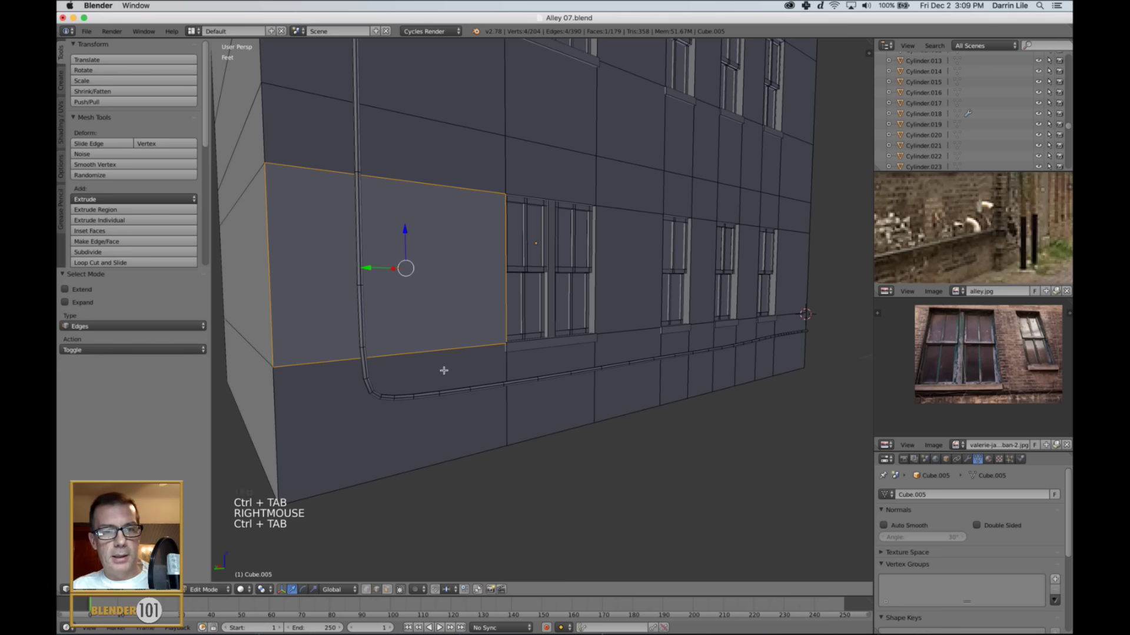
- Snap the 3D cursor to the horizontal wall edge near the pipe's lower bend, and return to object mode with nothing selected
{"action": "right_click", "coordinate": [421, 355]}
{"action": "key", "text": "shift+s"}
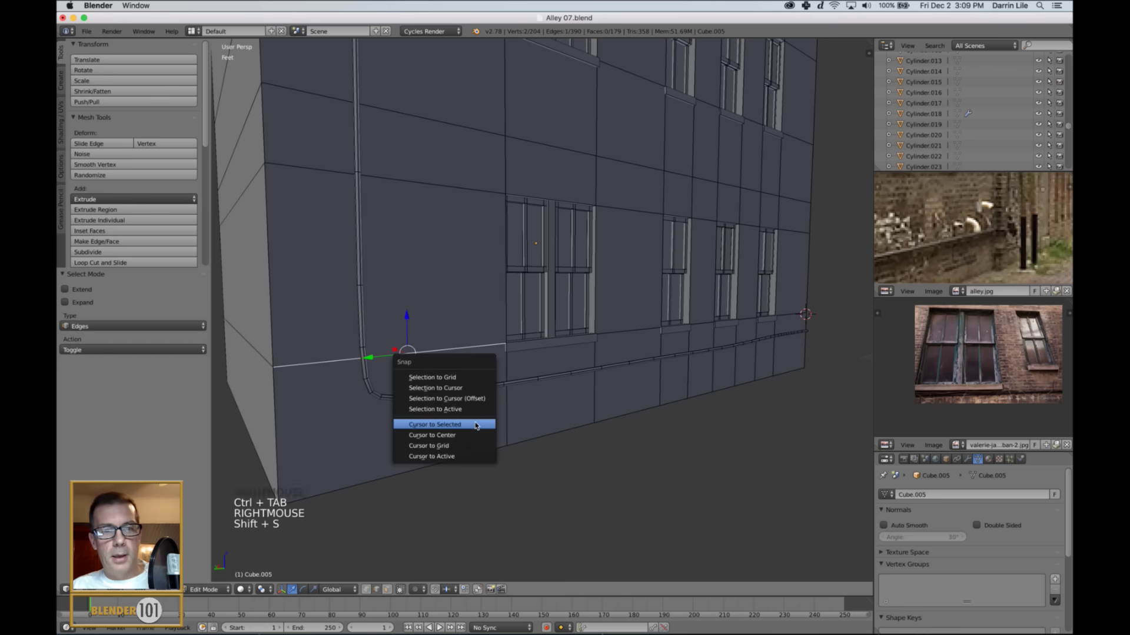
{"action": "left_click", "coordinate": [475, 424]}
{"action": "key", "text": "a"}
{"action": "key", "text": "Tab"}
{"action": "scroll", "coordinate": [577, 441], "scroll_direction": "down", "scroll_amount": 2}
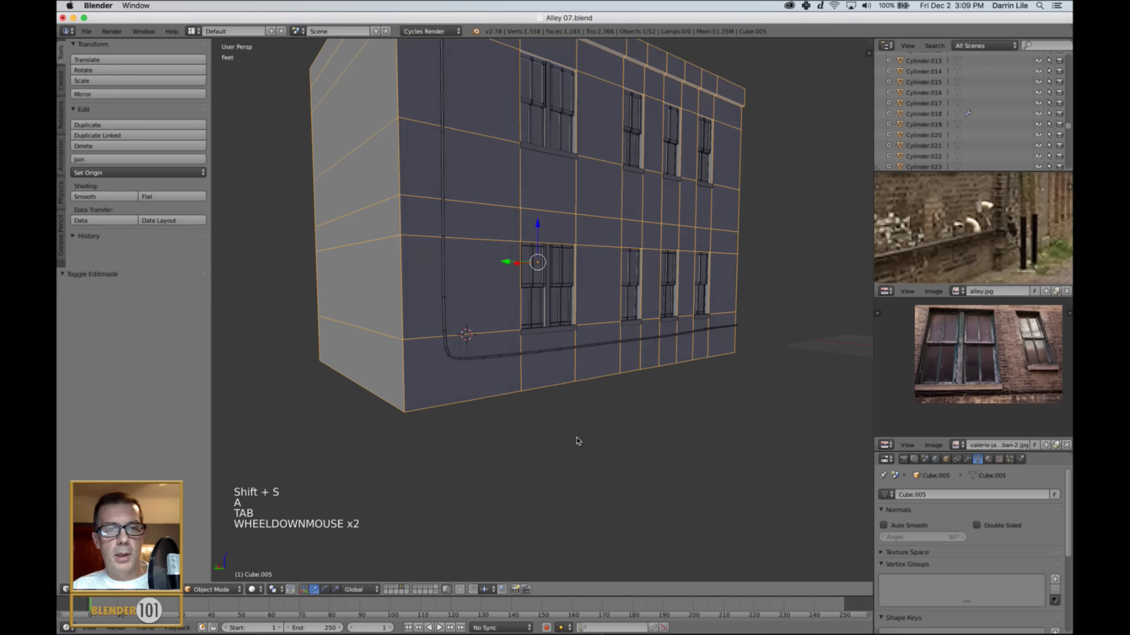
{"action": "middle_click_drag", "start_coordinate": [577, 442], "coordinate": [581, 445]}
{"action": "key", "text": "a"}
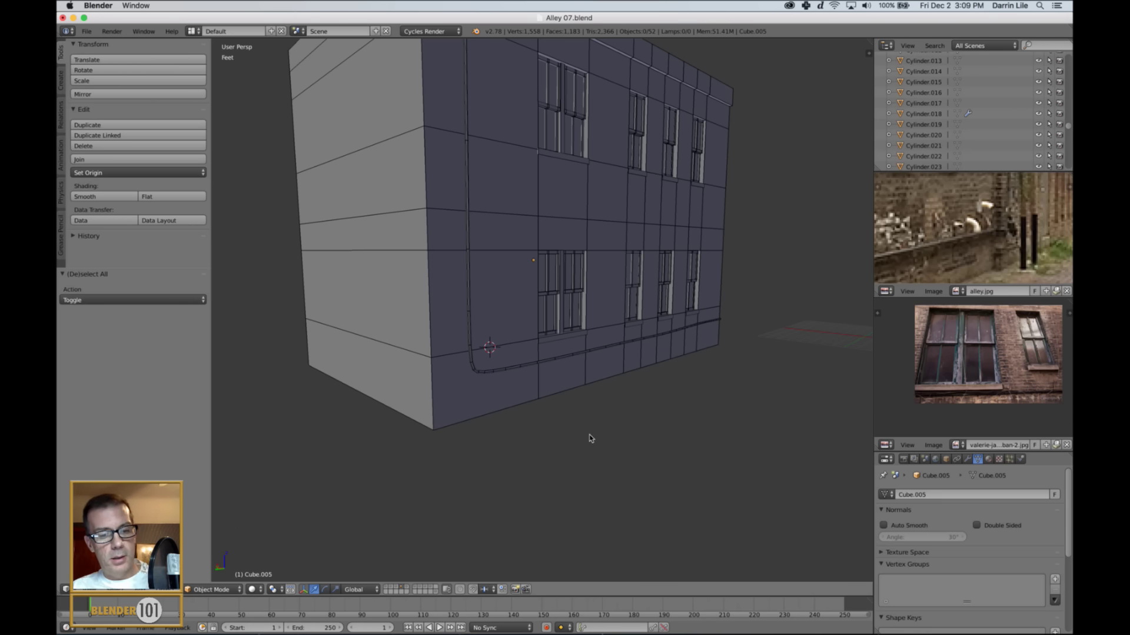
- Add a Path curve at the 3D cursor and scale it down
{"action": "key", "text": "shift+a"}
{"action": "mouse_move", "coordinate": [590, 438]}
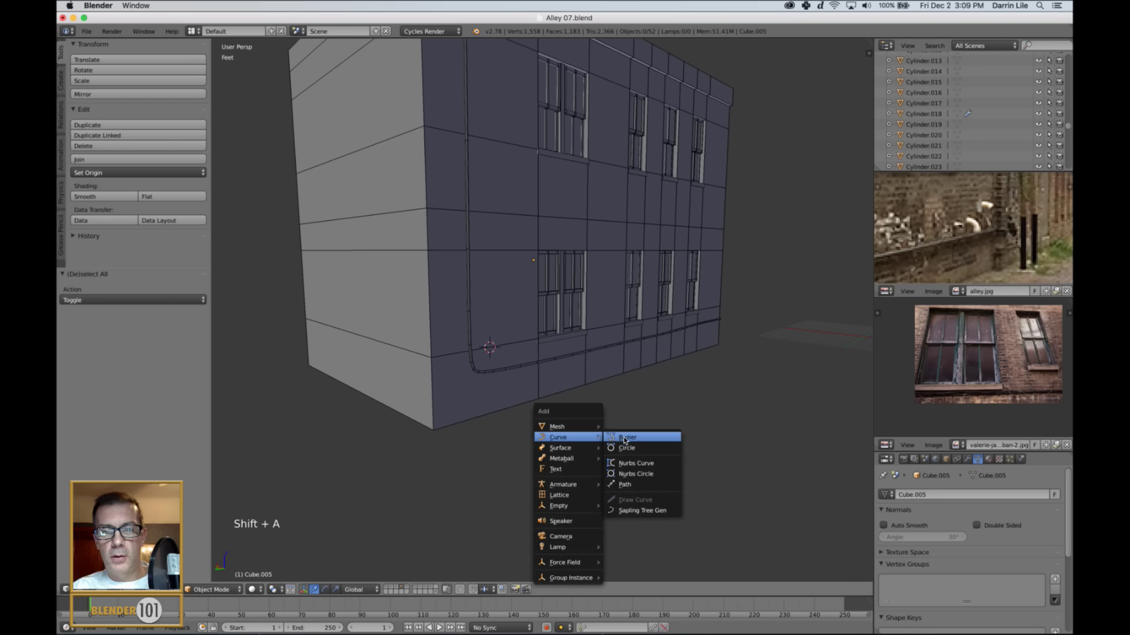
{"action": "left_click", "coordinate": [625, 484]}
{"action": "middle_click_drag", "start_coordinate": [559, 378], "coordinate": [606, 377]}
{"action": "scroll", "coordinate": [600, 353], "scroll_direction": "up", "scroll_amount": 4}
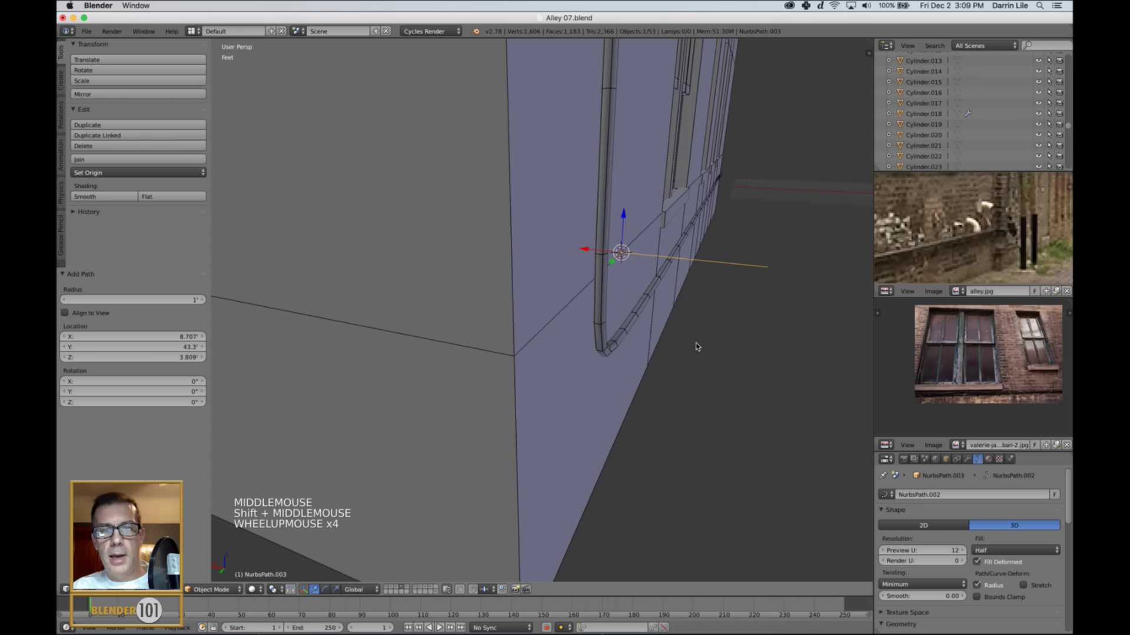
{"action": "key", "text": "s"}
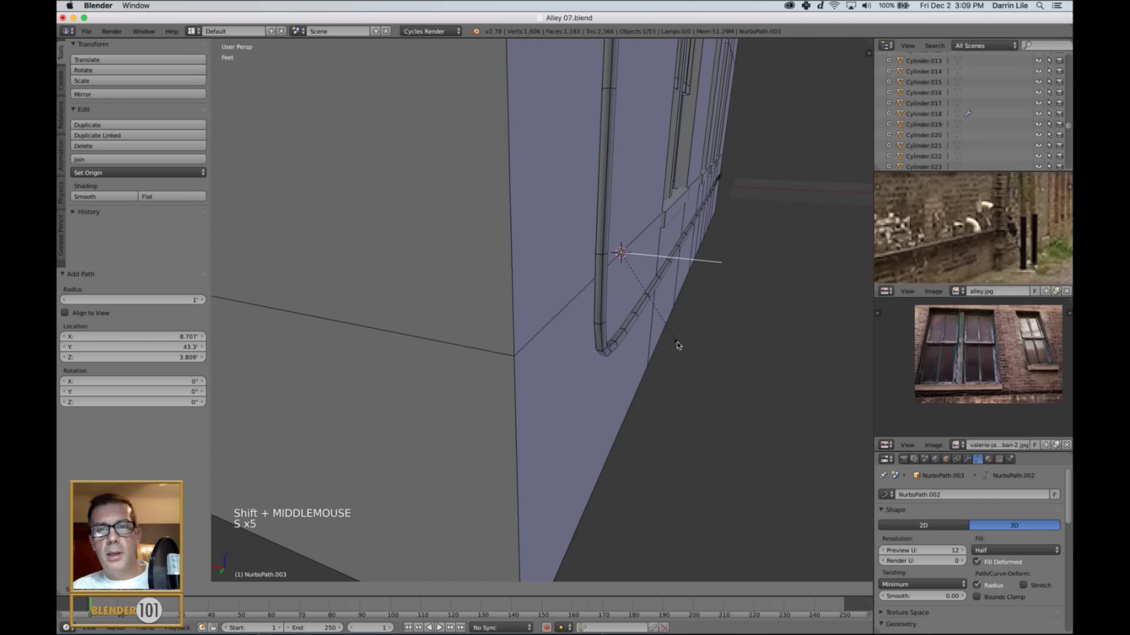
{"action": "left_click", "coordinate": [677, 346]}
- Raise the new path about 9.587" along Z and shift it about 8.501" along X
{"action": "left_click_drag", "start_coordinate": [624, 215], "coordinate": [635, 161]}
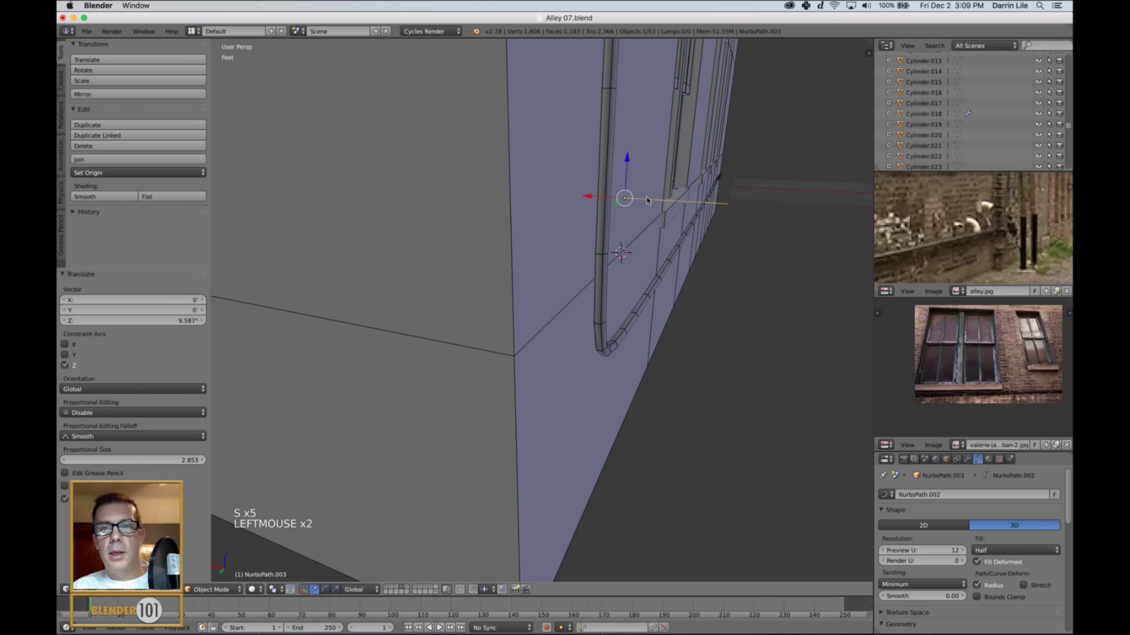
{"action": "left_click", "coordinate": [649, 210]}
{"action": "mouse_move", "coordinate": [750, 243]}
{"action": "left_mouse_down"}
{"action": "mouse_move", "coordinate": [809, 251]}
{"action": "mouse_move", "coordinate": [736, 251]}
{"action": "left_mouse_up"}
{"action": "left_click_drag", "start_coordinate": [739, 207], "coordinate": [680, 209]}
- Scale the path to about 0.717 and slide it along X toward the side wall
{"action": "scroll", "coordinate": [724, 244], "scroll_direction": "down", "scroll_amount": 1}
{"action": "middle_click_drag", "start_coordinate": [739, 250], "coordinate": [704, 250]}
{"action": "key", "text": "s"}
{"action": "key", "text": "s"}
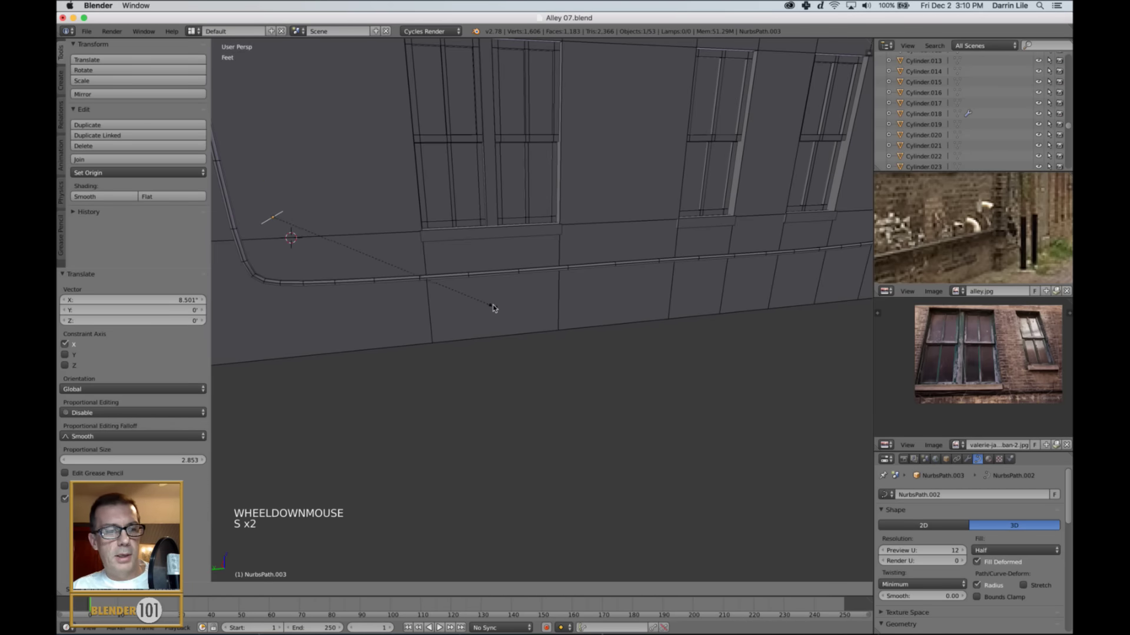
{"action": "left_click", "coordinate": [493, 306]}
{"action": "key", "text": "KP_Decimal"}
{"action": "scroll", "coordinate": [493, 306], "scroll_direction": "down", "scroll_amount": 2}
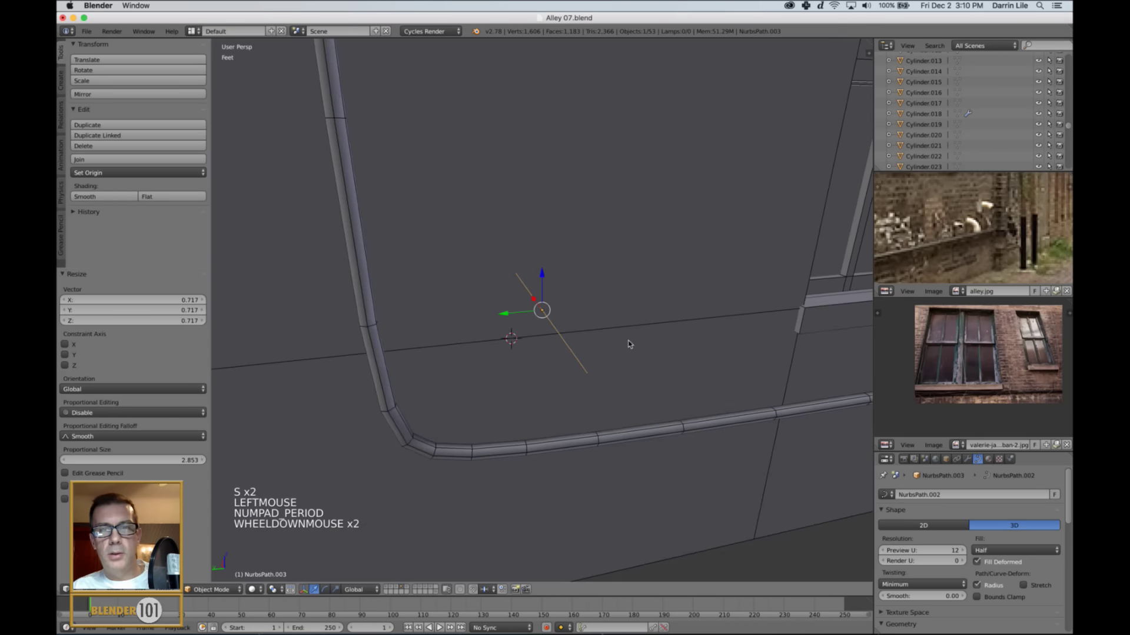
{"action": "middle_click_drag", "start_coordinate": [627, 340], "coordinate": [635, 389]}
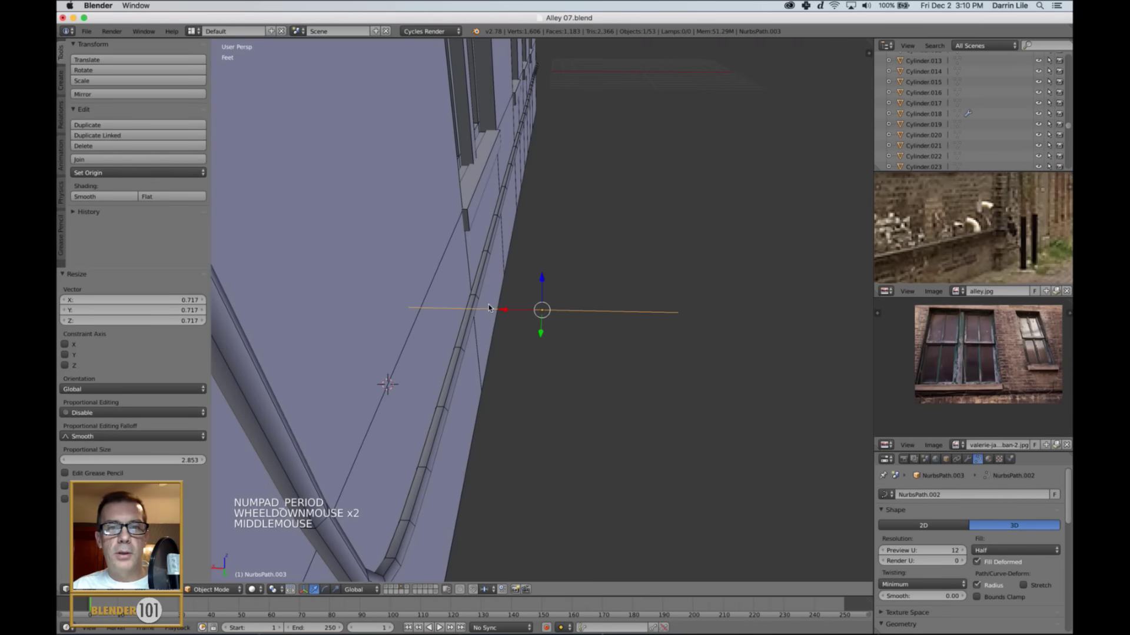
{"action": "left_click_drag", "start_coordinate": [503, 309], "coordinate": [445, 307]}
{"action": "middle_click_drag", "start_coordinate": [526, 339], "coordinate": [531, 313]}
- Bend the path downward by lowering its outer end point about 7.639" and moving that point toward the wall
{"action": "key", "text": "Tab"}
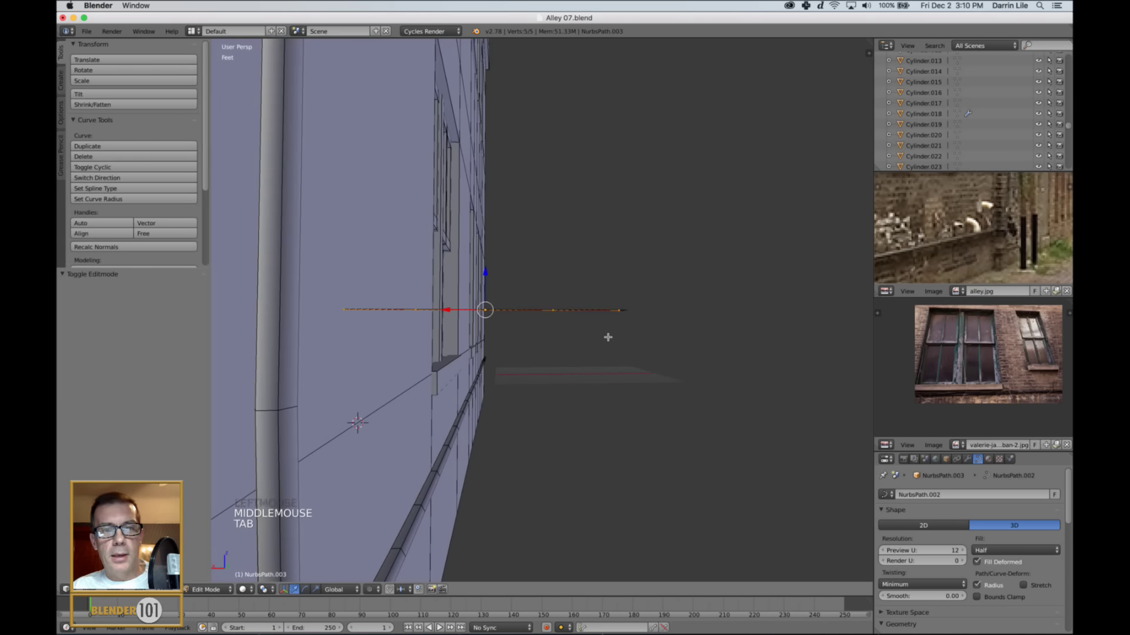
{"action": "right_click", "coordinate": [618, 312]}
{"action": "left_click_drag", "start_coordinate": [620, 294], "coordinate": [600, 360]}
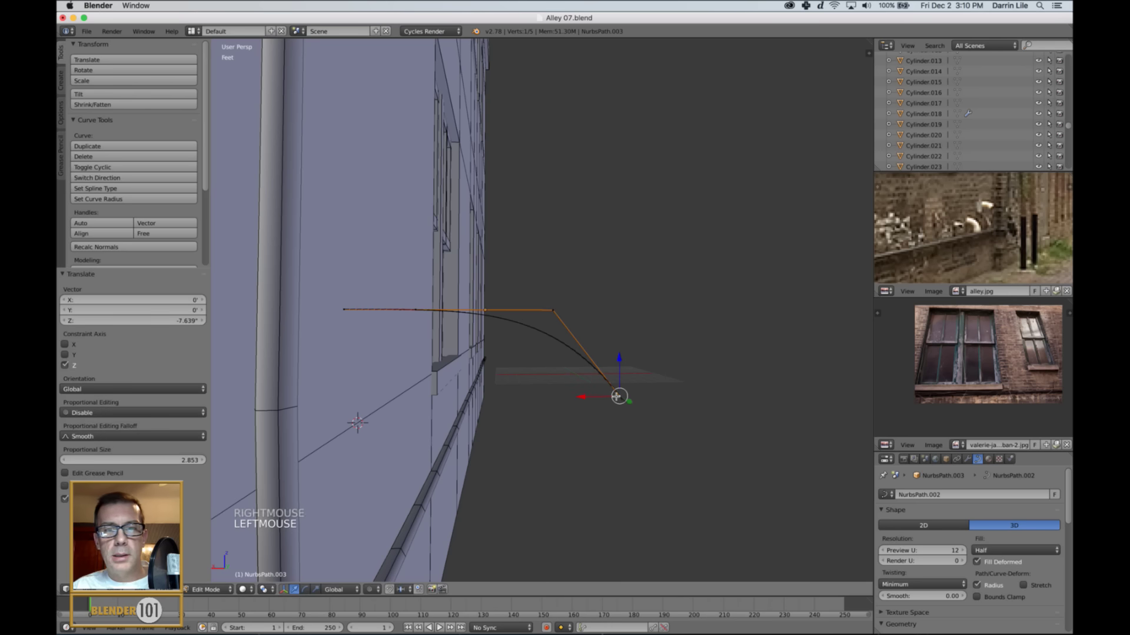
{"action": "left_click_drag", "start_coordinate": [581, 398], "coordinate": [517, 407]}
{"action": "scroll", "coordinate": [590, 343], "scroll_direction": "down", "scroll_amount": 2}
{"action": "key", "text": "Tab"}
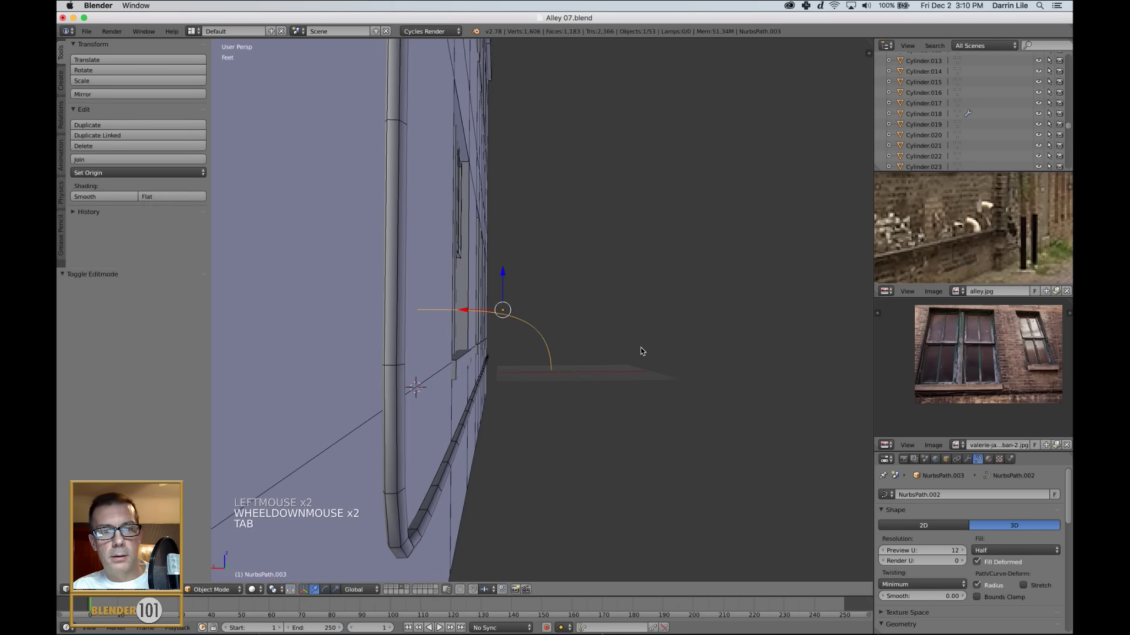
- Shift the path's inner end point along X, and slide the whole path about 1.913" along X toward the side wall
{"action": "mouse_move", "coordinate": [641, 353]}
{"action": "middle_mouse_down"}
{"action": "mouse_move", "coordinate": [625, 353]}
{"action": "mouse_move", "coordinate": [645, 356]}
{"action": "mouse_move", "coordinate": [638, 360]}
{"action": "middle_mouse_up"}
{"action": "key", "text": "Tab"}
{"action": "right_click", "coordinate": [467, 319]}
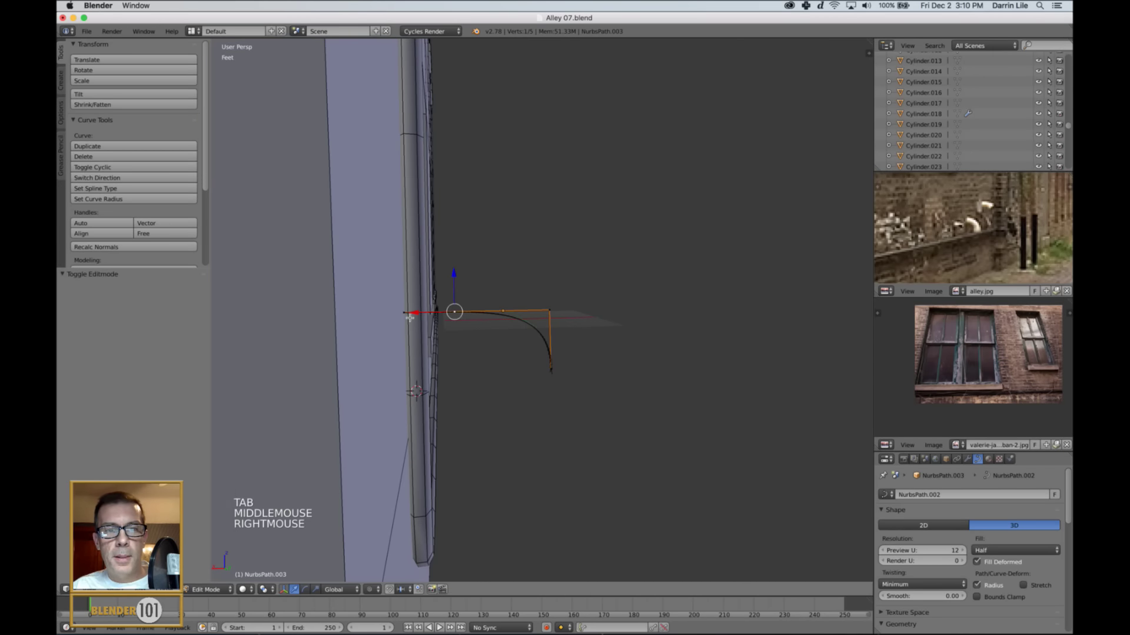
{"action": "mouse_move", "coordinate": [415, 315]}
{"action": "left_mouse_down"}
{"action": "mouse_move", "coordinate": [454, 320]}
{"action": "mouse_move", "coordinate": [436, 311]}
{"action": "left_mouse_up"}
{"action": "scroll", "coordinate": [595, 350], "scroll_direction": "down", "scroll_amount": 1}
{"action": "scroll", "coordinate": [595, 350], "scroll_direction": "up", "scroll_amount": 2}
{"action": "key", "text": "Tab"}
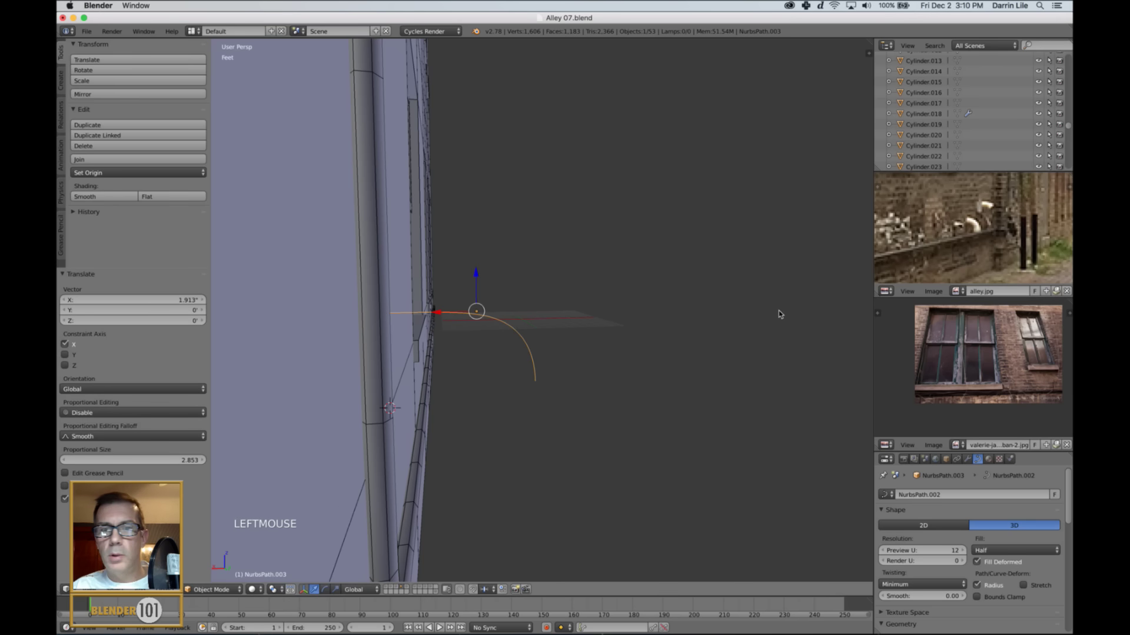
{"action": "scroll", "coordinate": [724, 328], "scroll_direction": "up", "scroll_amount": 1}
{"action": "middle_click_drag", "start_coordinate": [723, 328], "coordinate": [655, 342]}
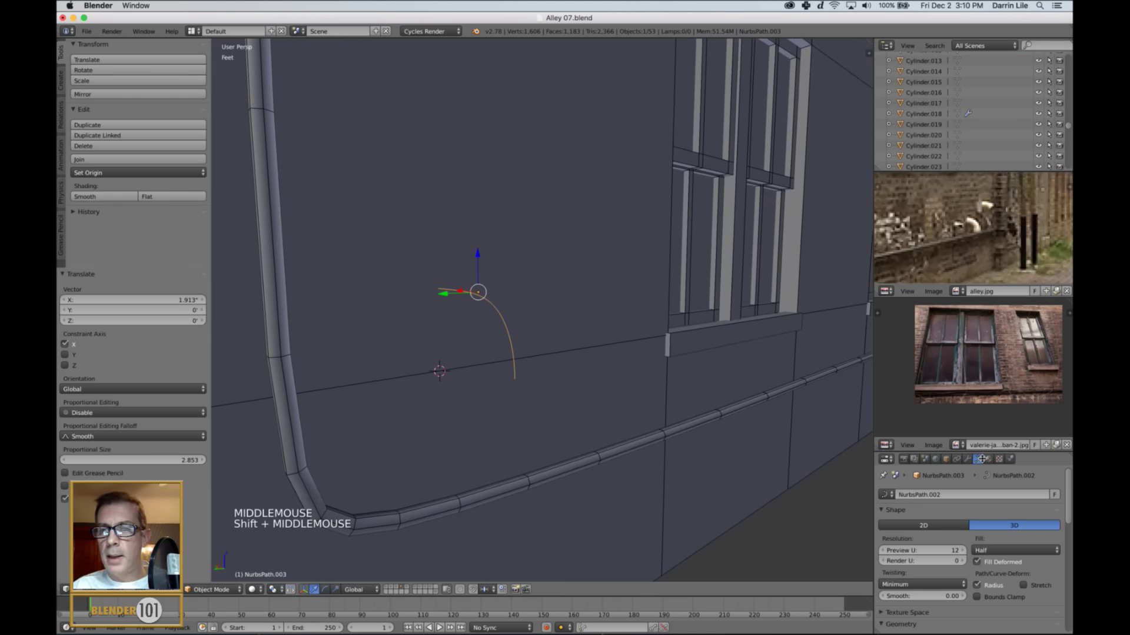
- Set the path's preview resolution to 2 and its fill mode to Full
{"action": "left_click_drag", "start_coordinate": [985, 452], "coordinate": [983, 402]}
{"action": "double_click", "coordinate": [958, 500]}
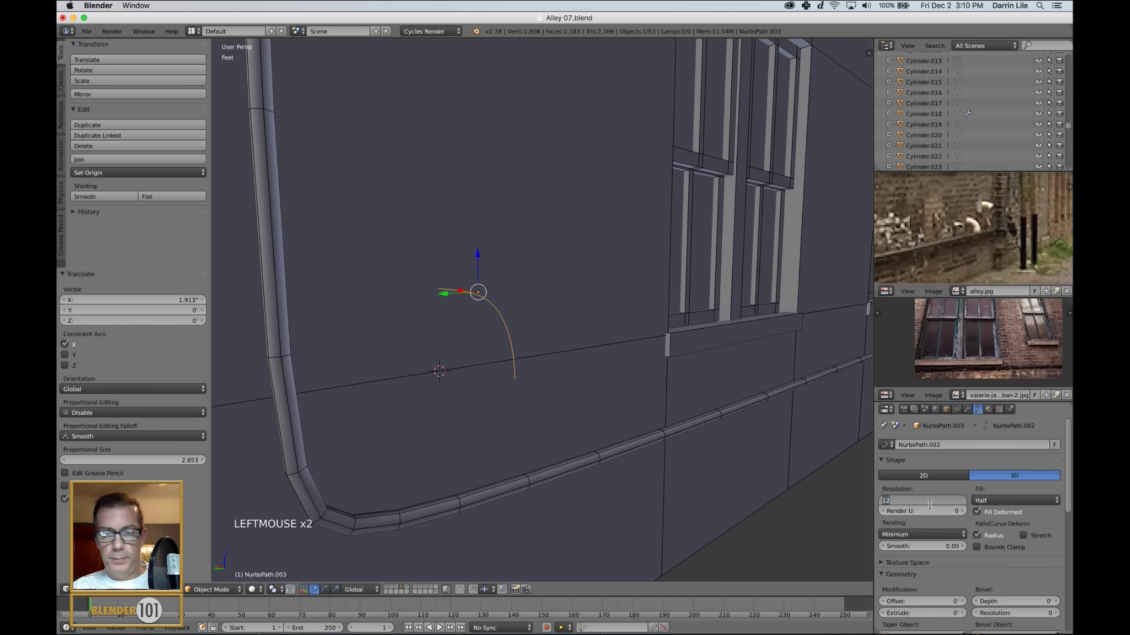
{"action": "left_click", "coordinate": [1021, 502]}
{"action": "left_click", "coordinate": [1017, 502]}
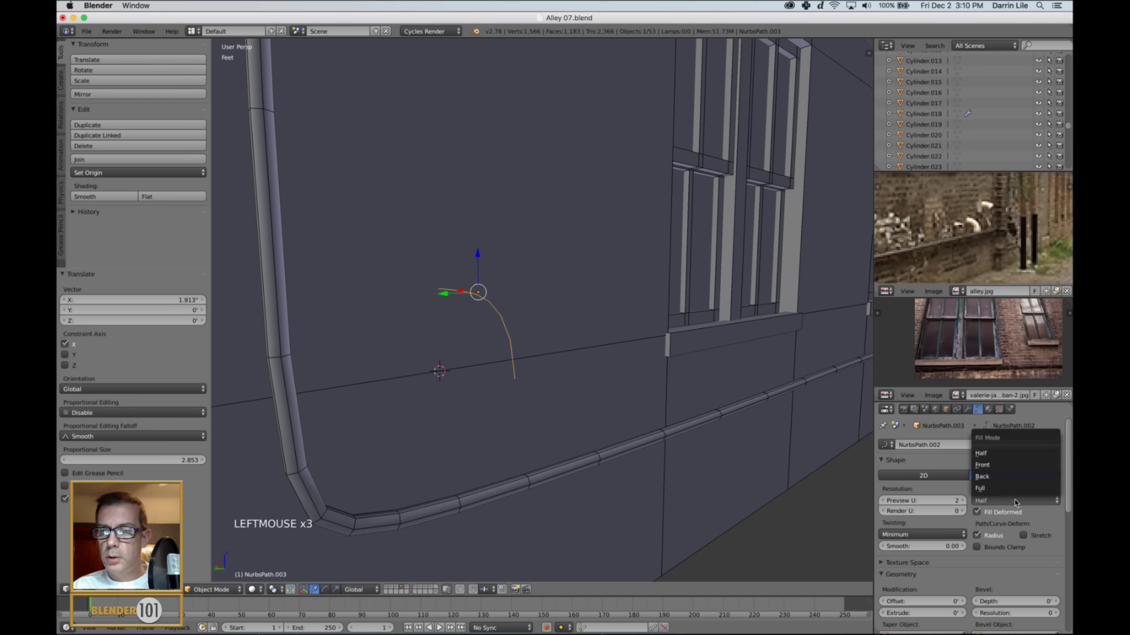
{"action": "left_click", "coordinate": [996, 492]}
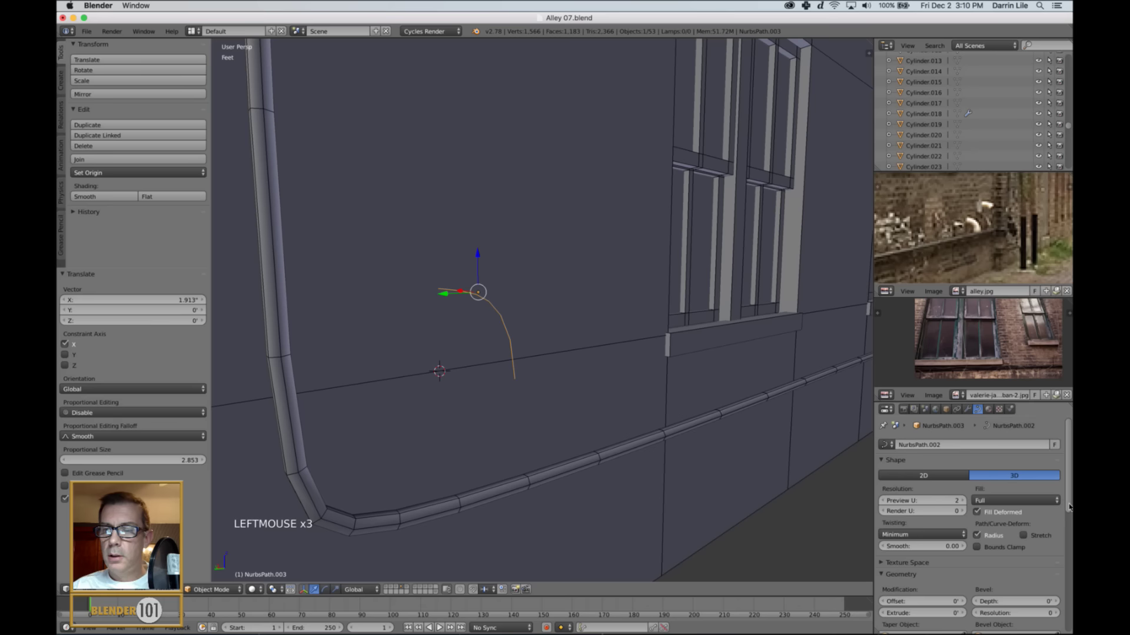
- Turn the path into a pipe with a bevel depth of about 3.264" and a bevel resolution of 3
{"action": "left_click_drag", "start_coordinate": [1069, 507], "coordinate": [1069, 575]}
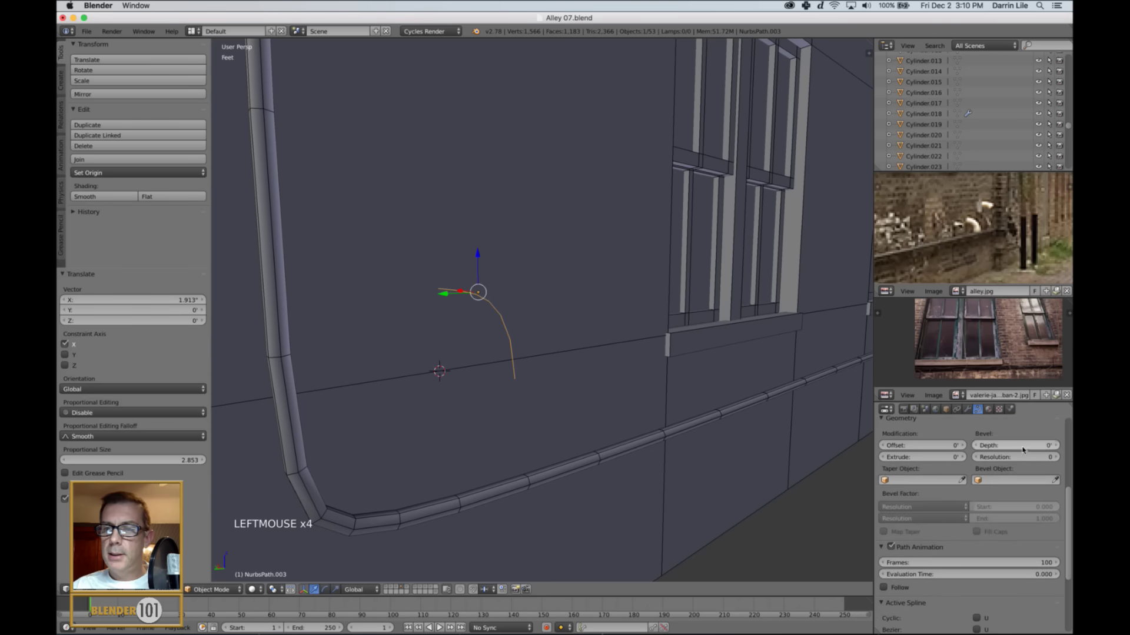
{"action": "left_click", "coordinate": [1014, 457]}
{"action": "key", "text": "Return"}
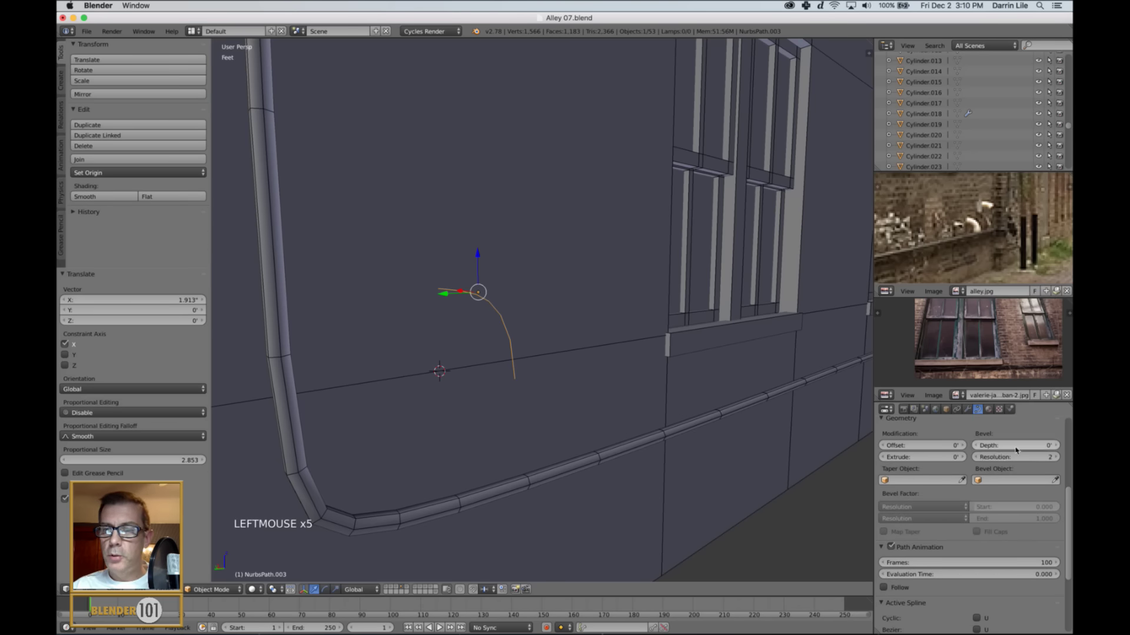
{"action": "left_click_drag", "start_coordinate": [991, 446], "coordinate": [989, 447]}
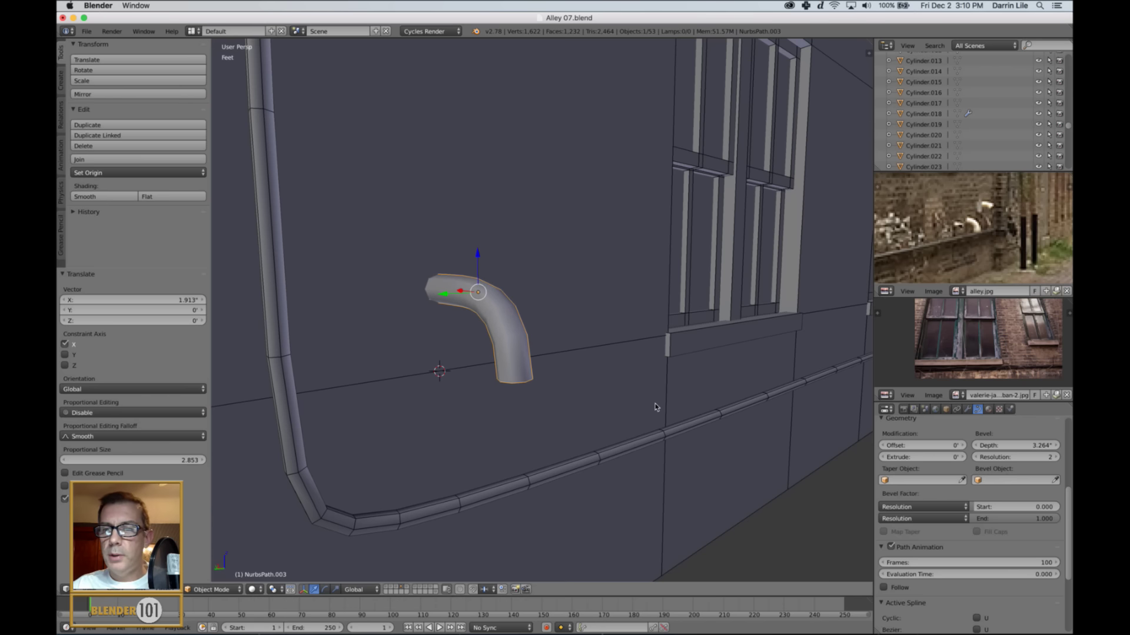
{"action": "left_click", "coordinate": [1056, 458]}
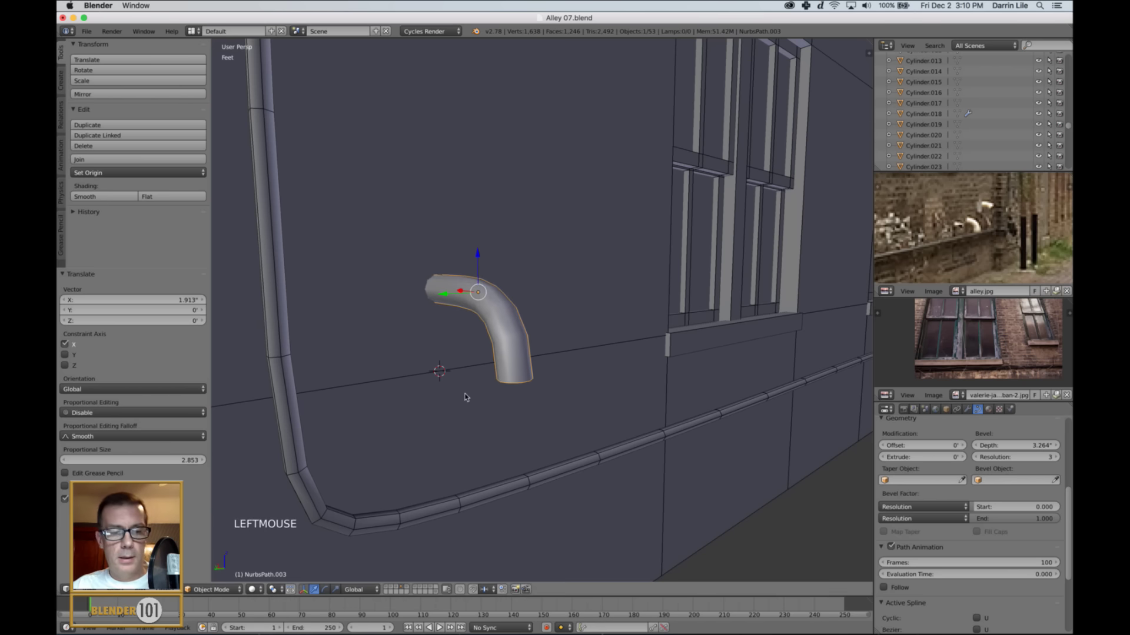
- Examine the bent pipe's segments and control points in wireframe view
{"action": "key", "text": "Tab"}
{"action": "middle_click_drag", "start_coordinate": [486, 399], "coordinate": [494, 399]}
{"action": "key", "text": "Tab"}
{"action": "key", "text": "z"}
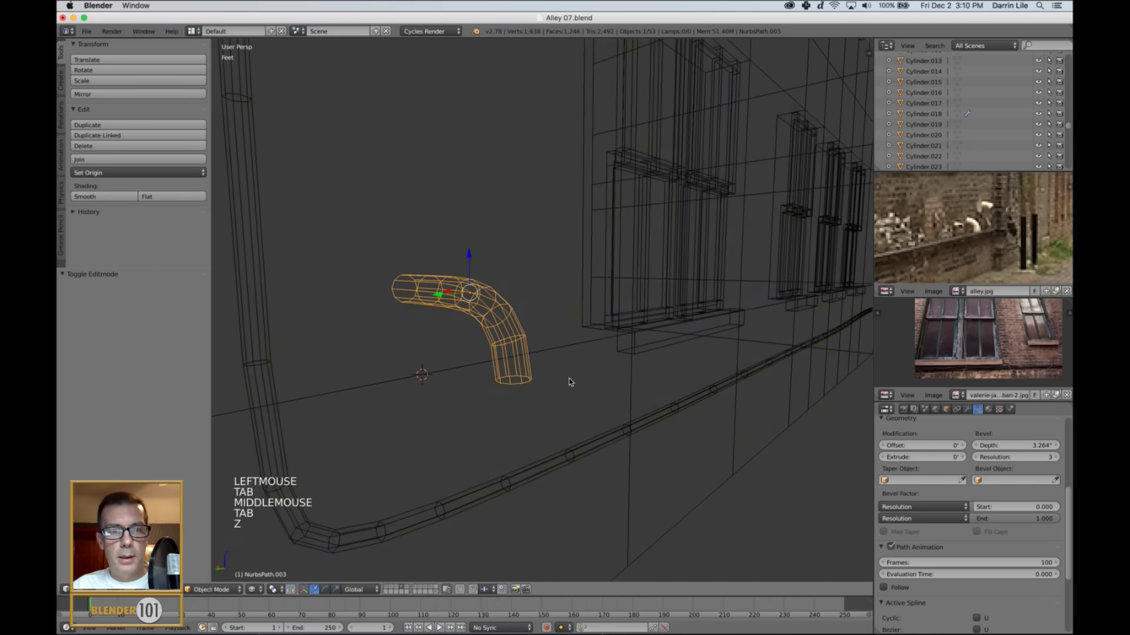
{"action": "middle_click_drag", "start_coordinate": [567, 383], "coordinate": [675, 375]}
{"action": "key", "text": "Tab"}
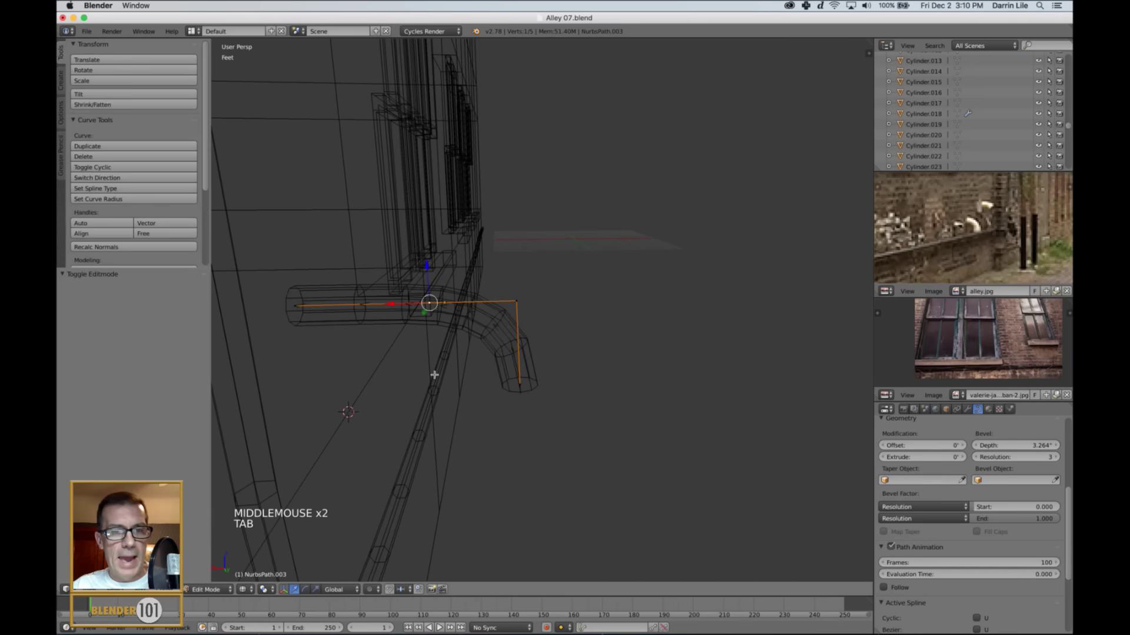
{"action": "key", "text": "Tab"}
{"action": "key", "text": "z"}
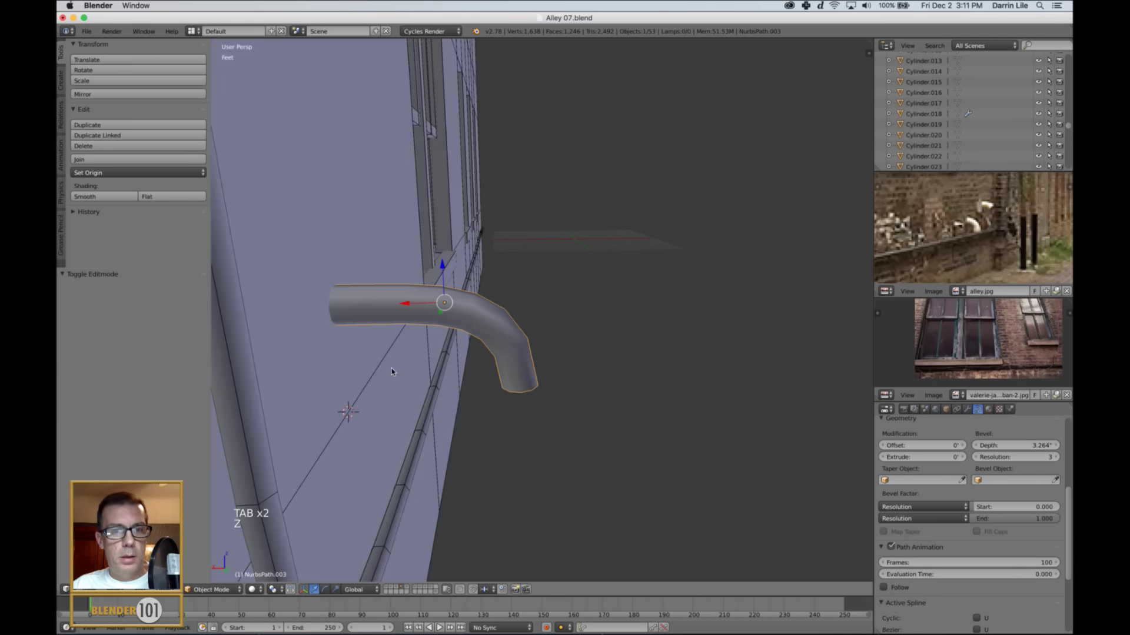
- Slide the bent pipe along X so its inner end goes farther into the side wall
{"action": "scroll", "coordinate": [388, 368], "scroll_direction": "down", "scroll_amount": 2}
{"action": "left_click_drag", "start_coordinate": [435, 305], "coordinate": [409, 305]}
{"action": "middle_click_drag", "start_coordinate": [558, 400], "coordinate": [546, 380]}
- Shorten the pipe's downward bend by raising its outer end point, and raise the elbow control point slightly along Z
{"action": "key", "text": "Tab"}
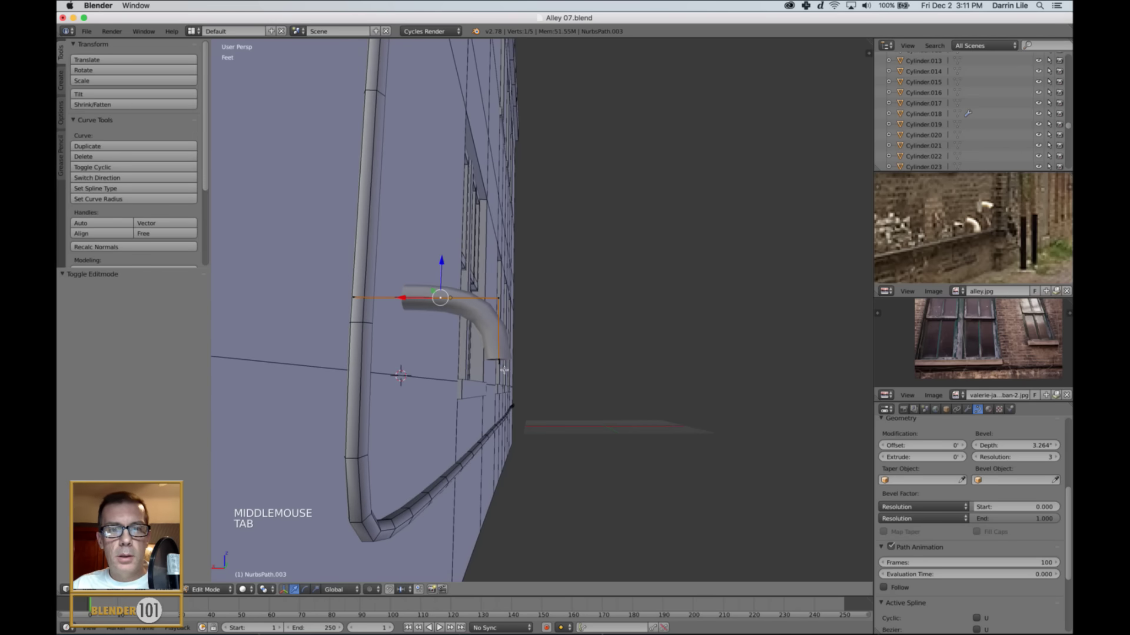
{"action": "right_click", "coordinate": [503, 370]}
{"action": "left_click", "coordinate": [499, 316]}
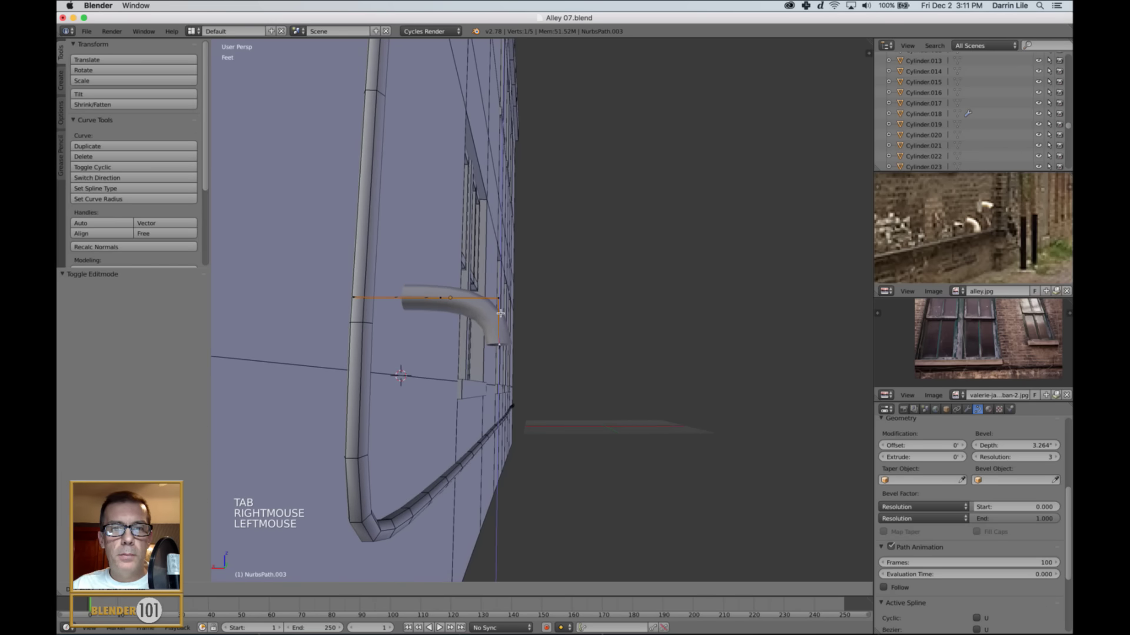
{"action": "left_click_drag", "start_coordinate": [500, 313], "coordinate": [500, 315]}
{"action": "right_click", "coordinate": [499, 303]}
{"action": "left_click_drag", "start_coordinate": [498, 268], "coordinate": [499, 263]}
{"action": "scroll", "coordinate": [499, 263], "scroll_direction": "down", "scroll_amount": 2}
{"action": "key", "text": "Tab"}
{"action": "mouse_move", "coordinate": [624, 346]}
{"action": "middle_mouse_down"}
{"action": "mouse_move", "coordinate": [565, 345]}
{"action": "mouse_move", "coordinate": [611, 353]}
{"action": "middle_mouse_up"}
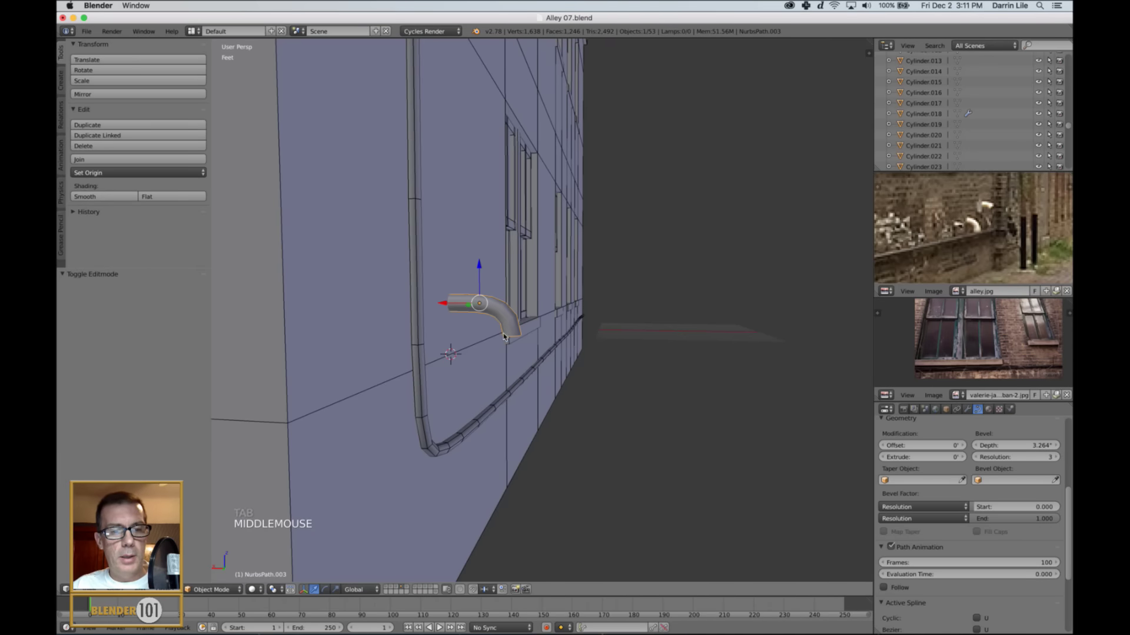
- Convert the bent pipe curve to a mesh
{"action": "left_click", "coordinate": [164, 590]}
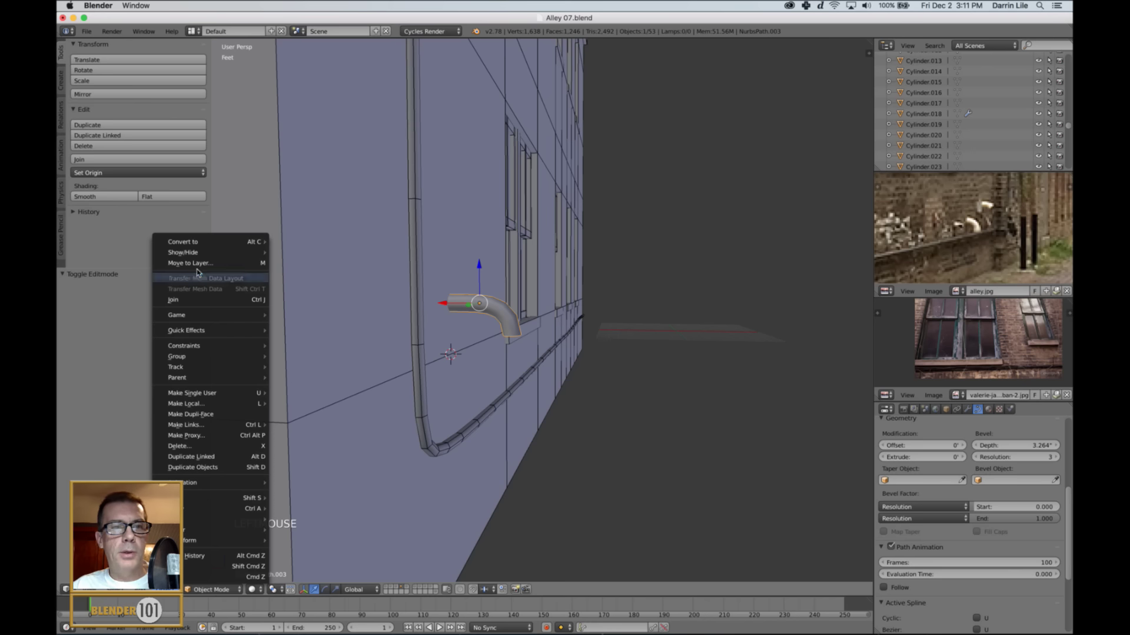
{"action": "mouse_move", "coordinate": [220, 240]}
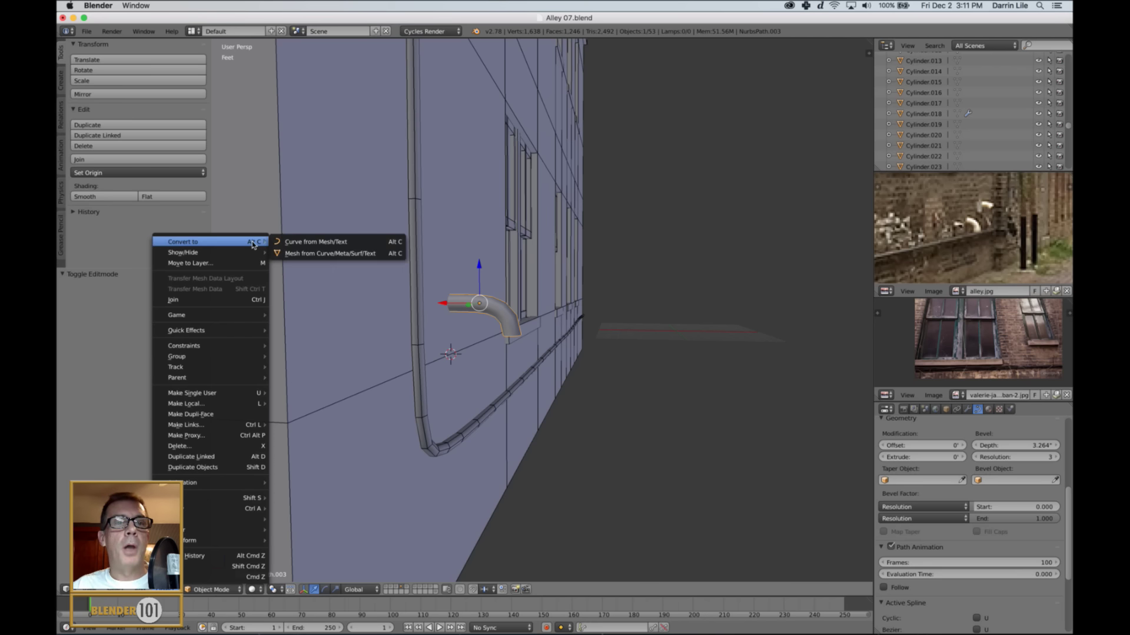
{"action": "left_click", "coordinate": [329, 254]}
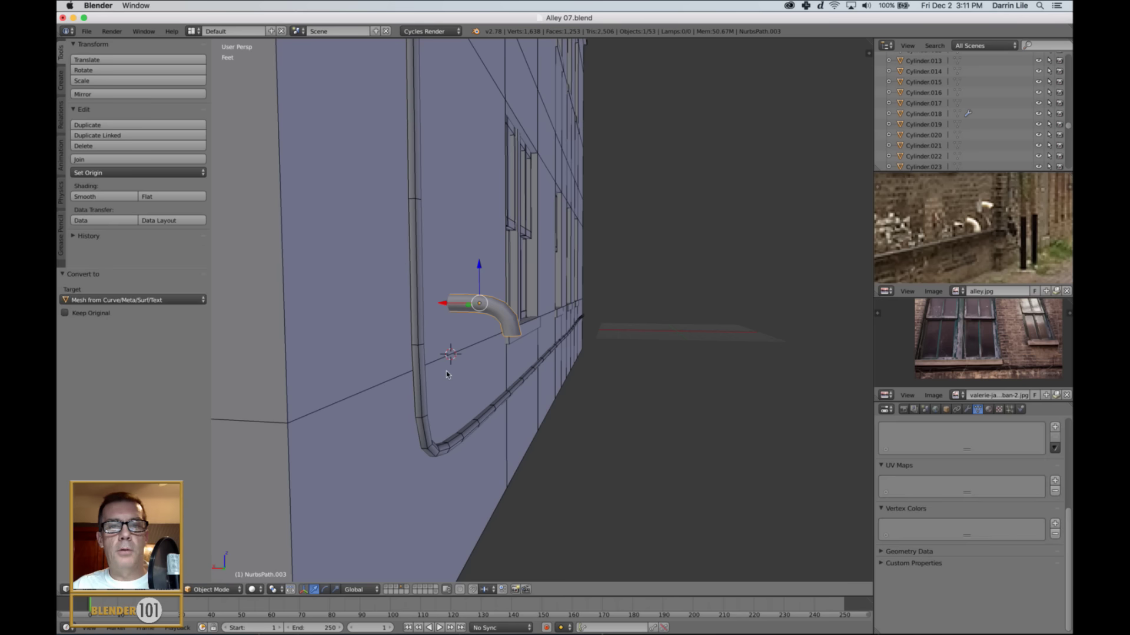
{"action": "key", "text": "Tab"}
{"action": "key", "text": "Tab"}
{"action": "scroll", "coordinate": [475, 363], "scroll_direction": "up", "scroll_amount": 2}
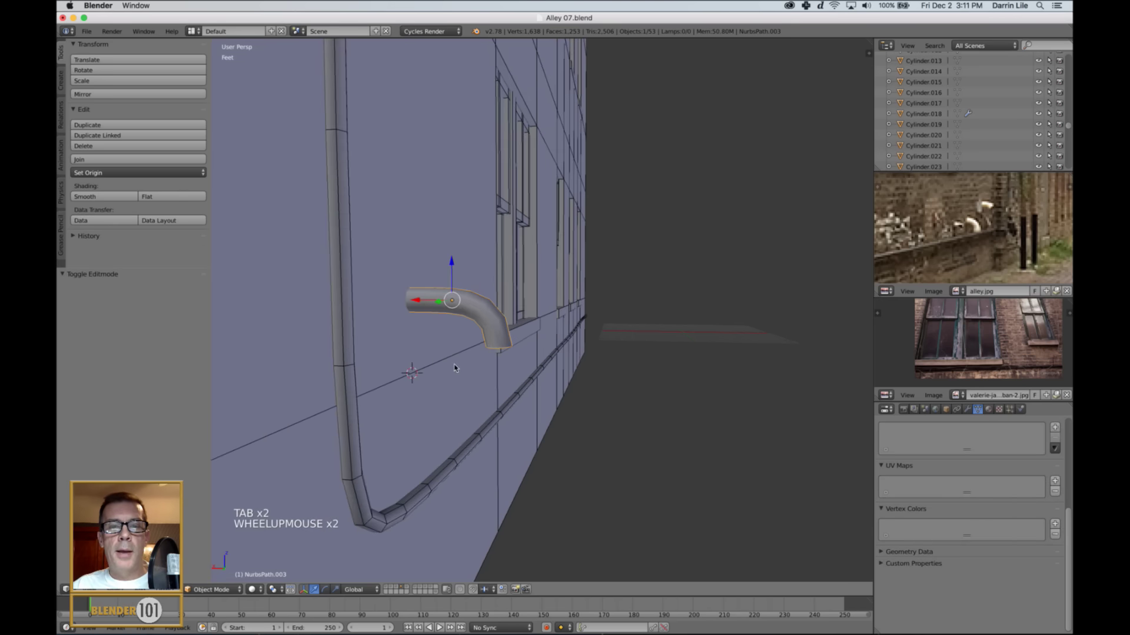
- Delete the ring of faces at the pipe's inner end behind the side wall
{"action": "middle_click_drag", "start_coordinate": [468, 367], "coordinate": [474, 371]}
{"action": "right_click", "coordinate": [422, 327]}
{"action": "key", "text": "Tab"}
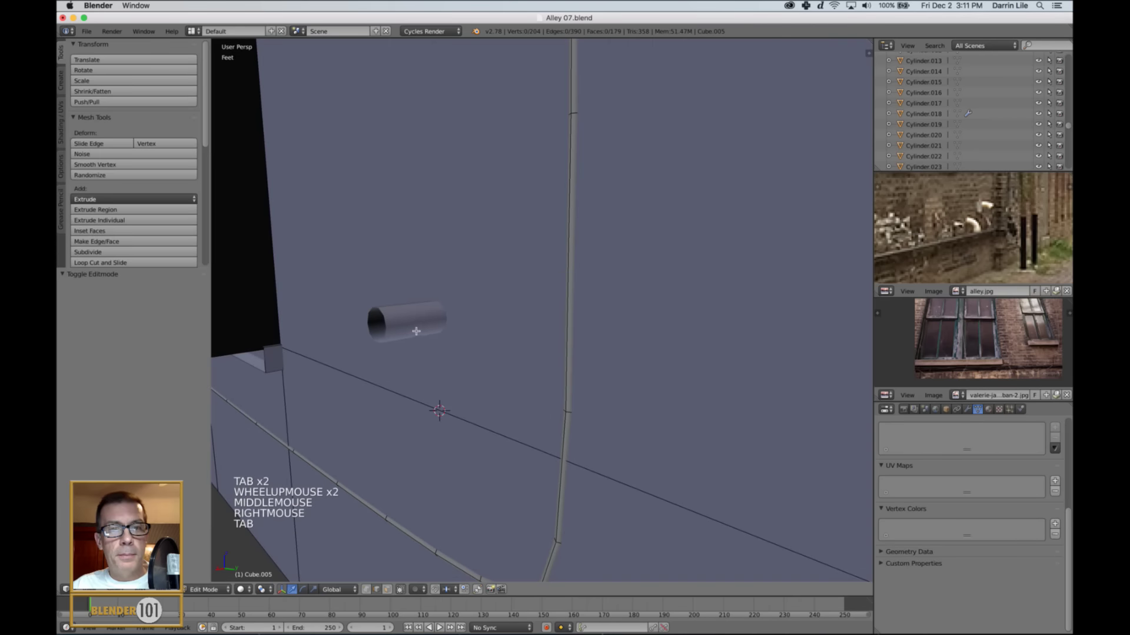
{"action": "key", "text": "Tab"}
{"action": "right_click", "coordinate": [405, 322]}
{"action": "key", "text": "Tab"}
{"action": "middle_click_drag", "start_coordinate": [403, 321], "coordinate": [417, 348]}
{"action": "key", "text": "Tab"}
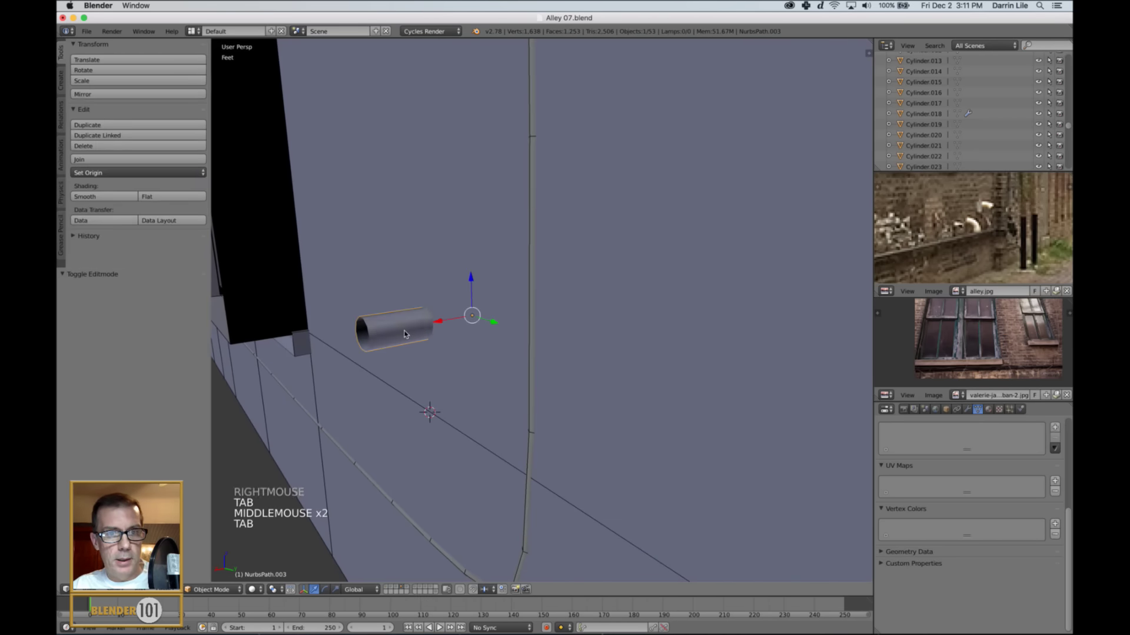
{"action": "key", "text": "Tab"}
{"action": "key", "text": "ctrl+Tab"}
{"action": "left_click", "coordinate": [396, 331]}
{"action": "right_click", "coordinate": [396, 331], "text": "alt"}
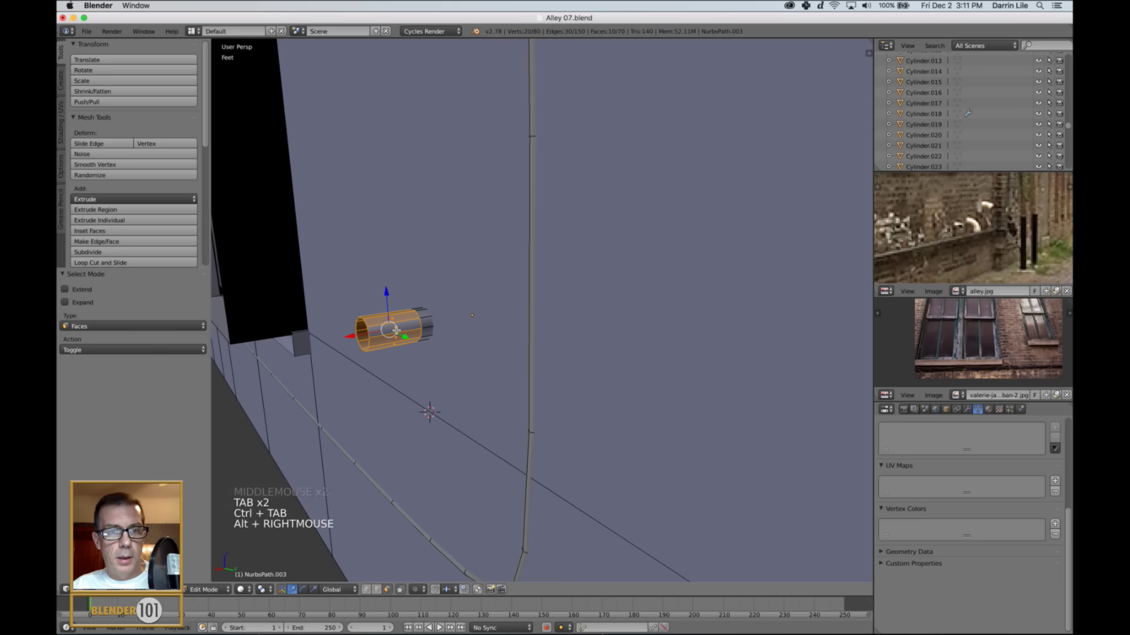
{"action": "key", "text": "x"}
{"action": "left_click", "coordinate": [416, 359]}
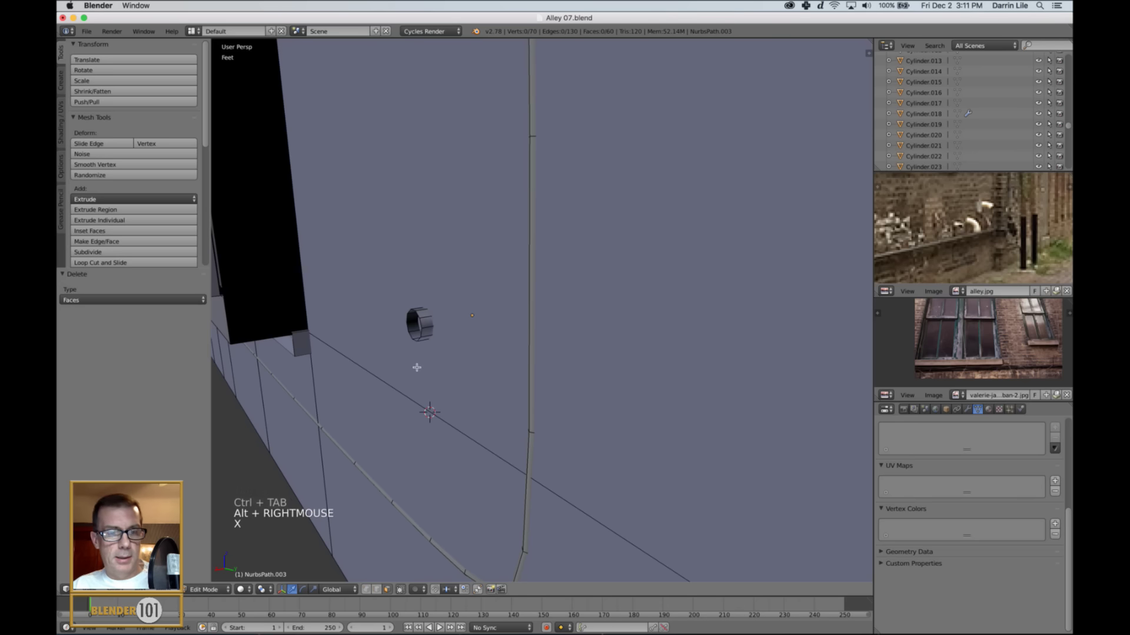
- Select the pipe's open edge loop behind the wall and move it about -3.215" along X
{"action": "key", "text": "Tab"}
{"action": "mouse_move", "coordinate": [540, 371]}
{"action": "middle_mouse_down"}
{"action": "mouse_move", "coordinate": [511, 374]}
{"action": "mouse_move", "coordinate": [535, 370]}
{"action": "middle_mouse_up"}
{"action": "key", "text": "Tab"}
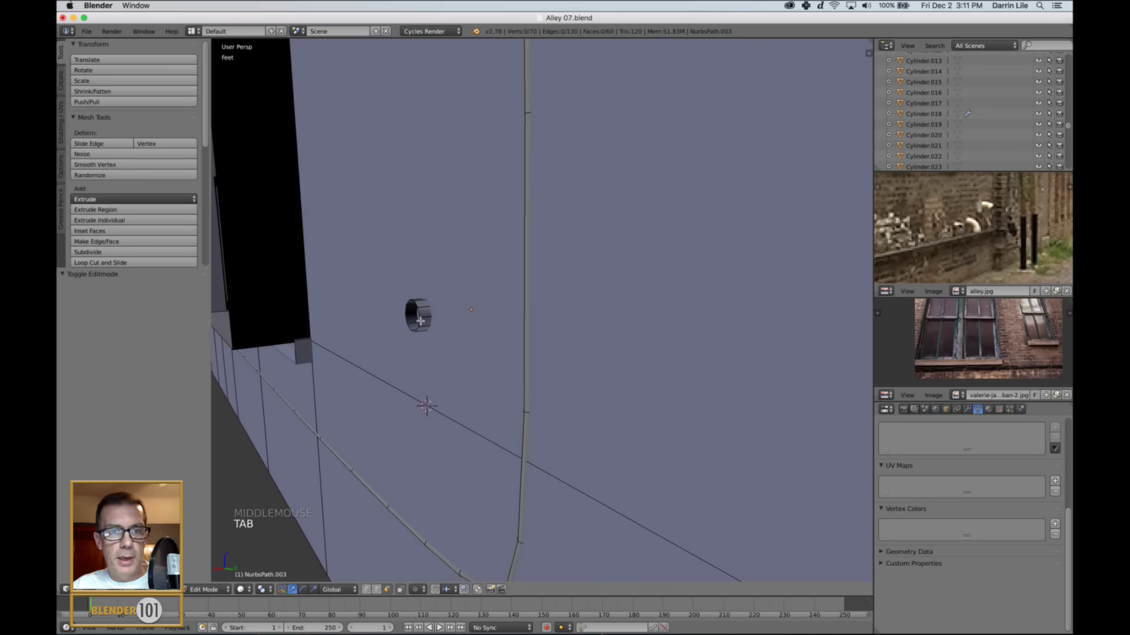
{"action": "right_click", "coordinate": [420, 321], "text": "alt"}
{"action": "scroll", "coordinate": [424, 315], "scroll_direction": "up", "scroll_amount": 2}
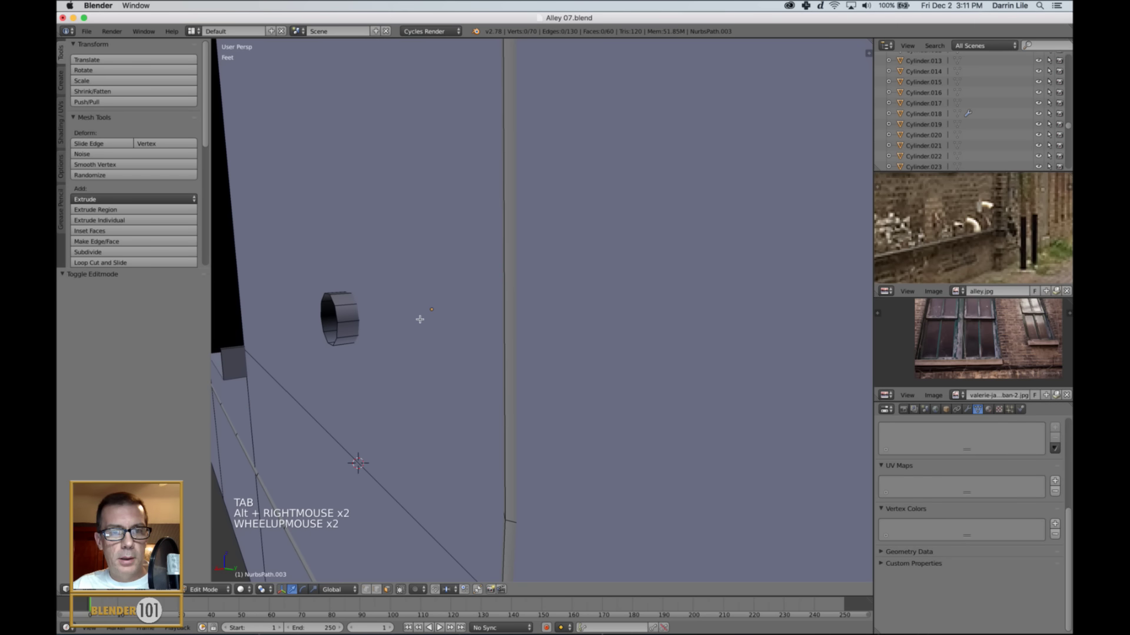
{"action": "key", "text": "ctrl+Tab"}
{"action": "left_click", "coordinate": [365, 309]}
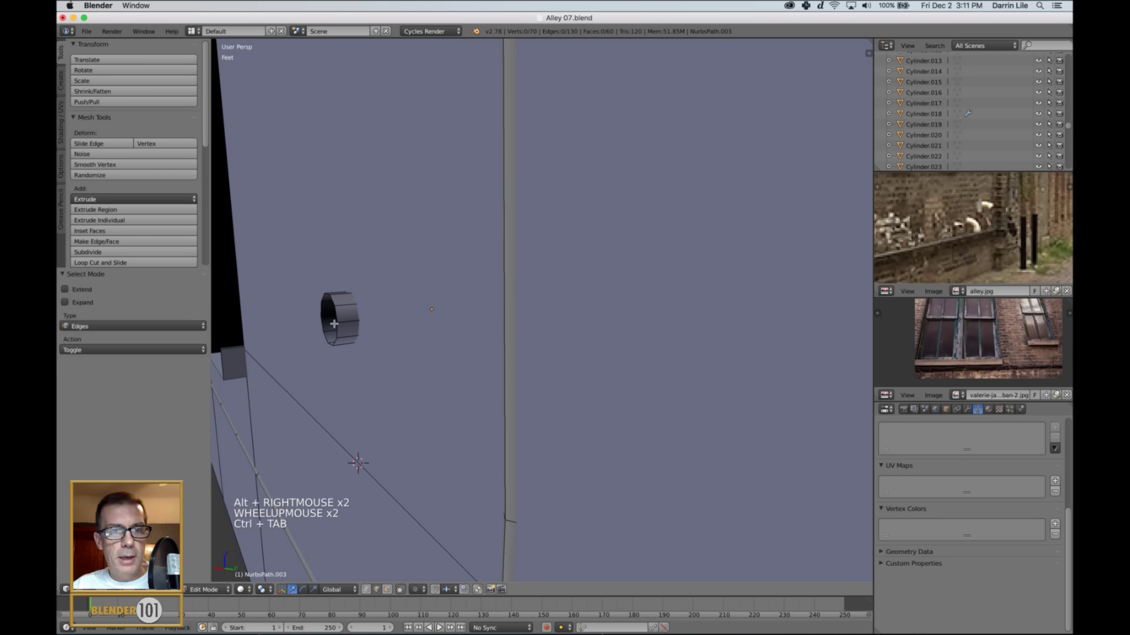
{"action": "right_click", "coordinate": [333, 324], "text": "alt"}
{"action": "left_click_drag", "start_coordinate": [289, 325], "coordinate": [341, 325]}
- Move the pipe's inner edge loop back about 1.45" along X to meet the wall
{"action": "middle_click_drag", "start_coordinate": [483, 395], "coordinate": [443, 379]}
{"action": "scroll", "coordinate": [443, 379], "scroll_direction": "up", "scroll_amount": 2}
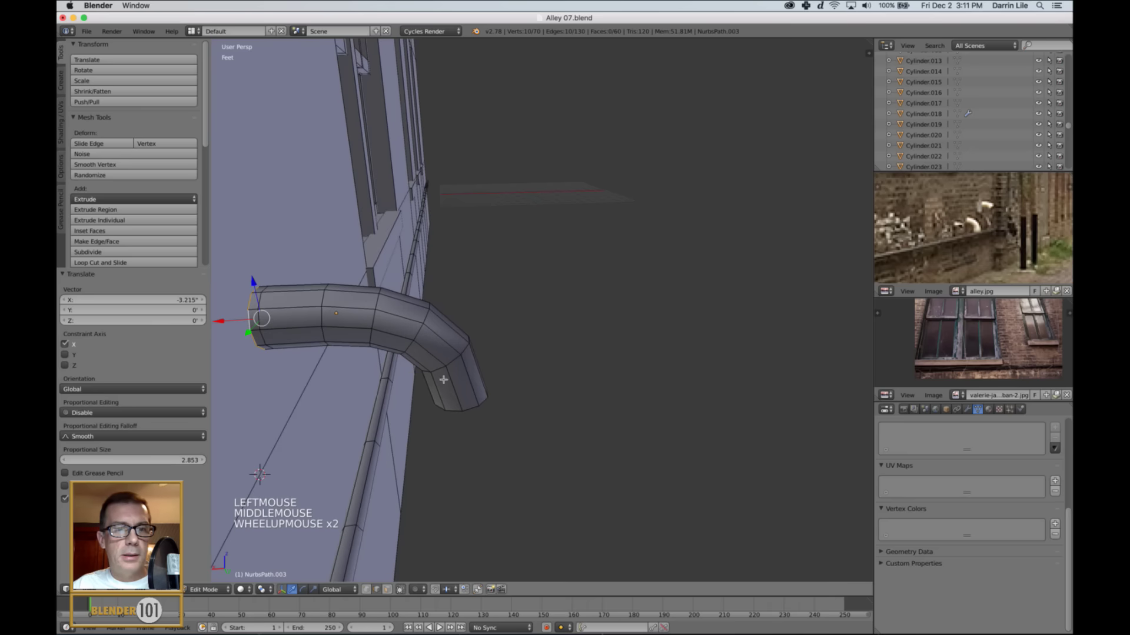
{"action": "middle_click_drag", "start_coordinate": [383, 397], "coordinate": [500, 402], "text": "shift"}
{"action": "left_click_drag", "start_coordinate": [352, 336], "coordinate": [324, 346]}
{"action": "middle_click_drag", "start_coordinate": [404, 365], "coordinate": [402, 372]}
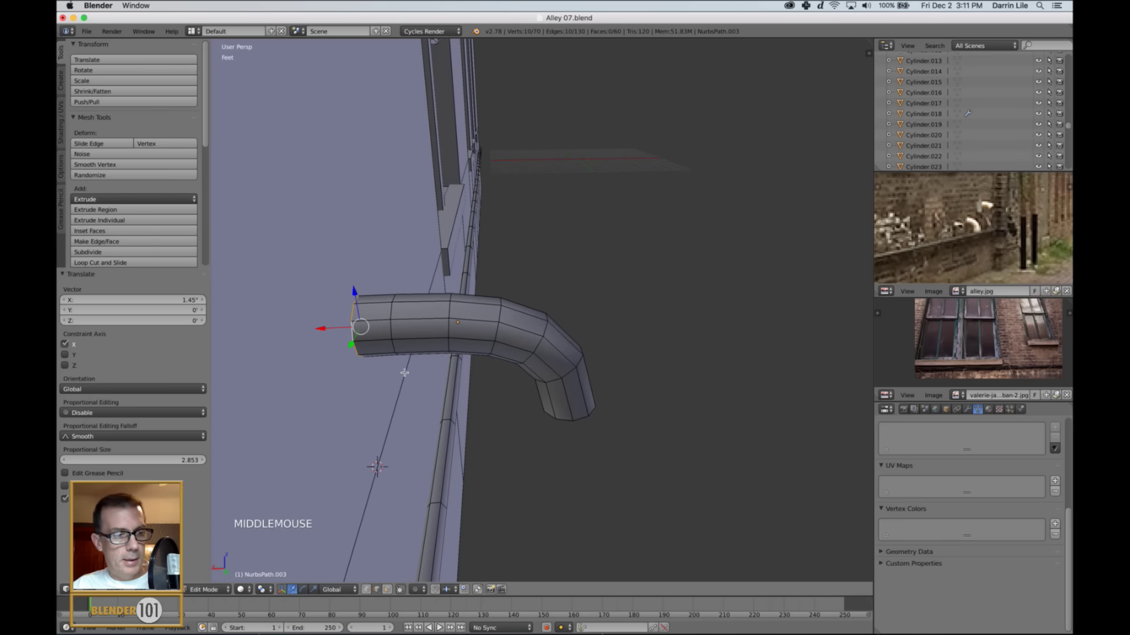
- Extrude and scale the inner edge loop outward into a collar, and extrude its rim along X toward the wall
{"action": "key", "text": "KP_Decimal"}
{"action": "scroll", "coordinate": [533, 377], "scroll_direction": "down", "scroll_amount": 5}
{"action": "middle_click_drag", "start_coordinate": [645, 379], "coordinate": [636, 386]}
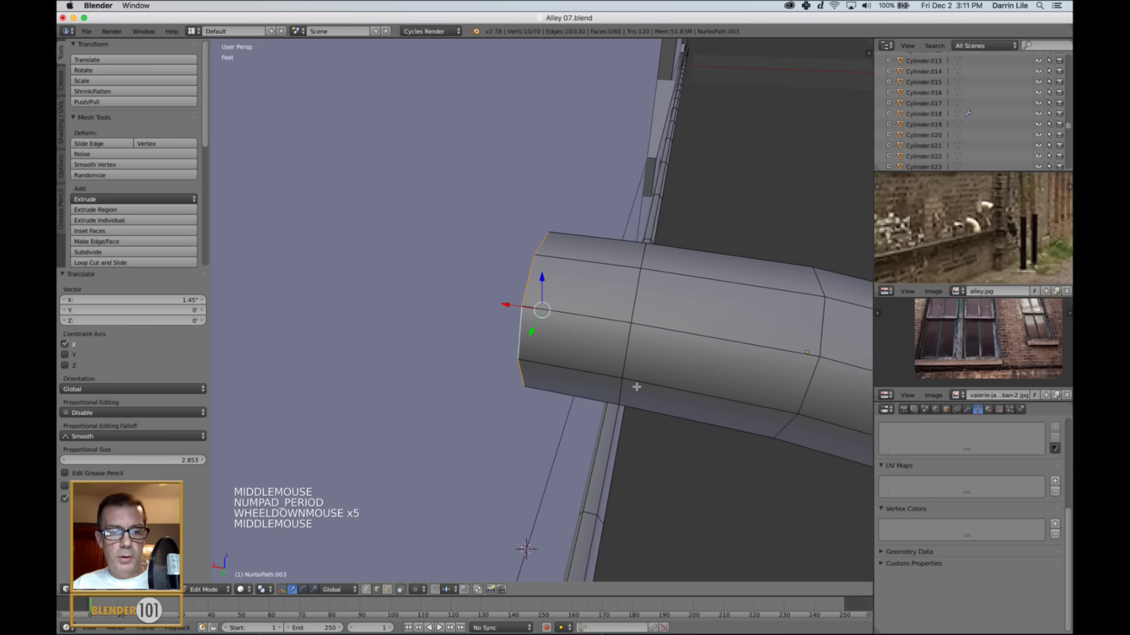
{"action": "key", "text": "e"}
{"action": "key", "text": "e"}
{"action": "key", "text": "s"}
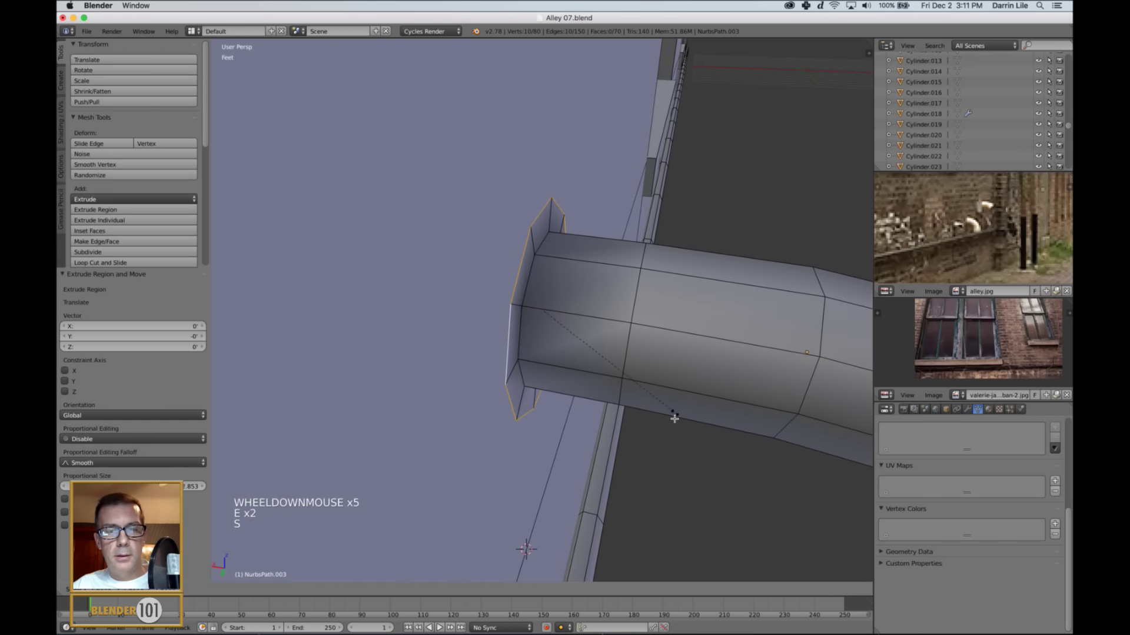
{"action": "left_click", "coordinate": [674, 418]}
{"action": "key", "text": "e"}
{"action": "left_click", "coordinate": [674, 418]}
{"action": "left_click_drag", "start_coordinate": [508, 307], "coordinate": [482, 316]}
- Extrude and scale the collar's edge into a wider flange, and extrude its rim about 481.819 thou along X
{"action": "key", "text": "e"}
{"action": "left_click", "coordinate": [544, 327]}
{"action": "key", "text": "s"}
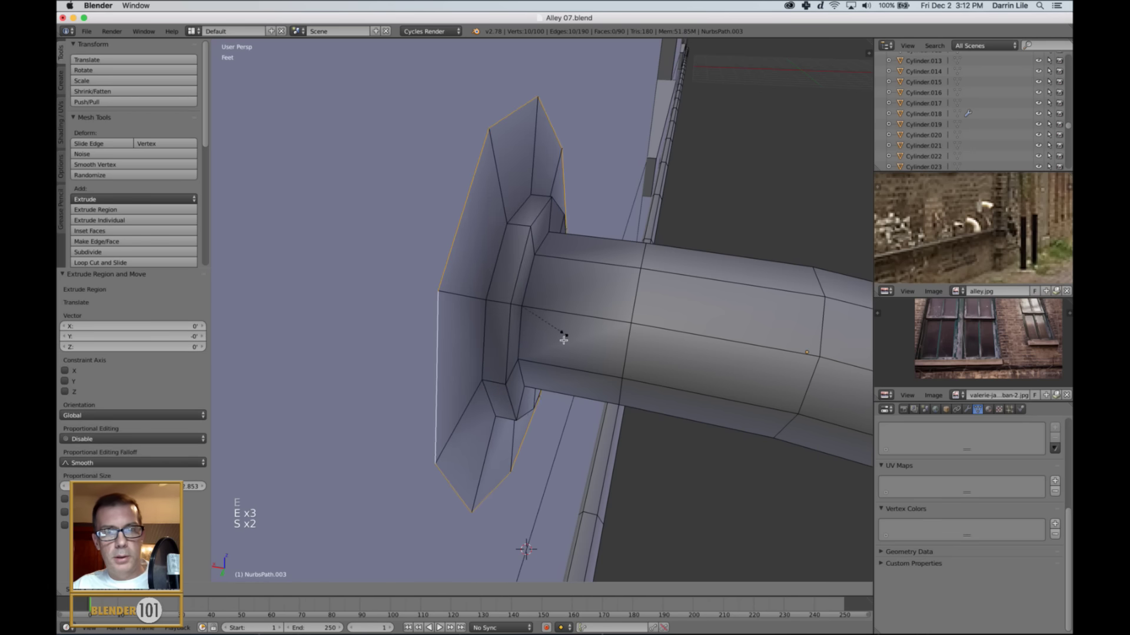
{"action": "left_click", "coordinate": [555, 335]}
{"action": "key", "text": "e"}
{"action": "left_click", "coordinate": [555, 336]}
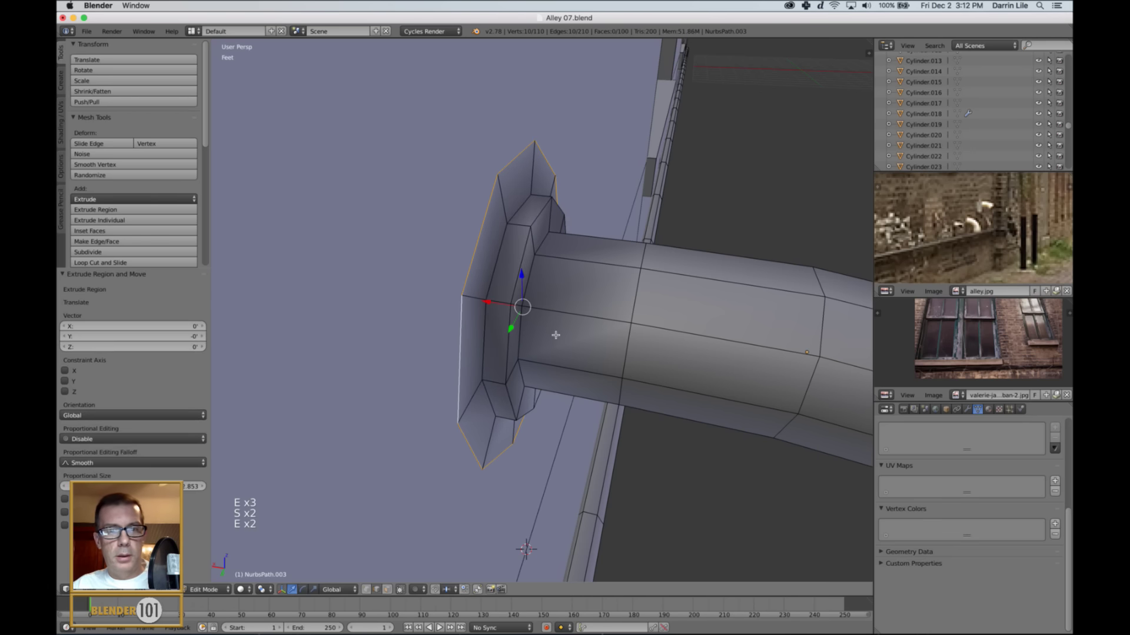
{"action": "left_click_drag", "start_coordinate": [497, 307], "coordinate": [467, 313]}
- Examine the pipe and its wall flange from several angles and distances
{"action": "scroll", "coordinate": [467, 312], "scroll_direction": "down", "scroll_amount": 4}
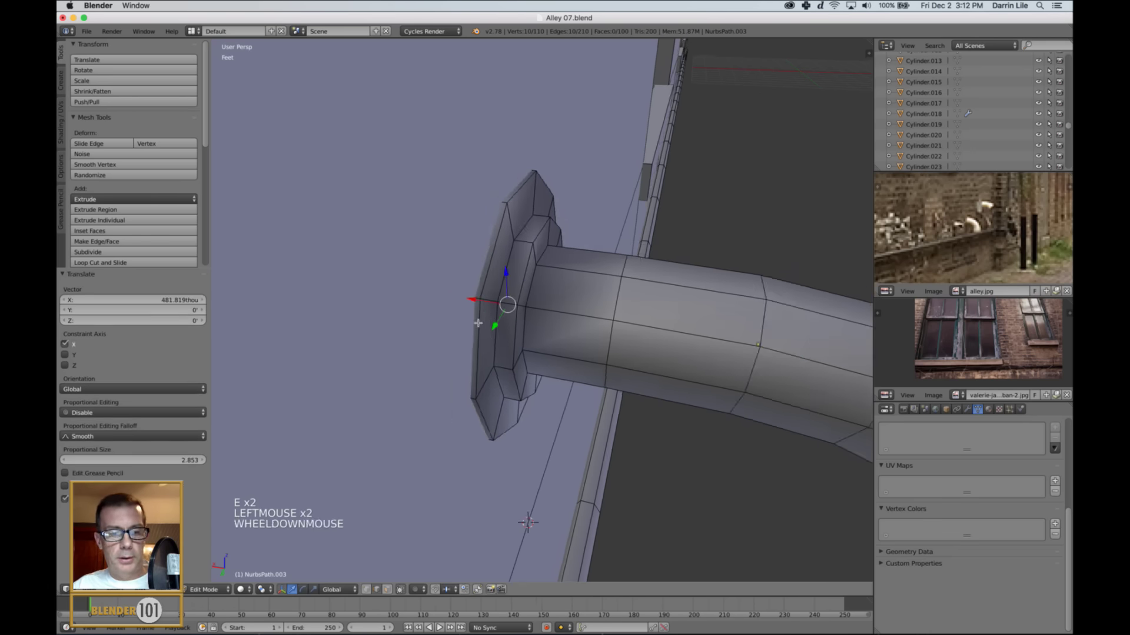
{"action": "key", "text": "Tab"}
{"action": "middle_click_drag", "start_coordinate": [627, 332], "coordinate": [631, 327]}
{"action": "left_click_drag", "start_coordinate": [623, 318], "coordinate": [629, 318]}
{"action": "scroll", "coordinate": [629, 318], "scroll_direction": "down", "scroll_amount": 2}
{"action": "middle_click_drag", "start_coordinate": [629, 318], "coordinate": [605, 348]}
{"action": "scroll", "coordinate": [574, 343], "scroll_direction": "down", "scroll_amount": 1}
{"action": "middle_click_drag", "start_coordinate": [507, 324], "coordinate": [557, 324]}
{"action": "scroll", "coordinate": [552, 331], "scroll_direction": "up", "scroll_amount": 4}
{"action": "key", "text": "Tab"}
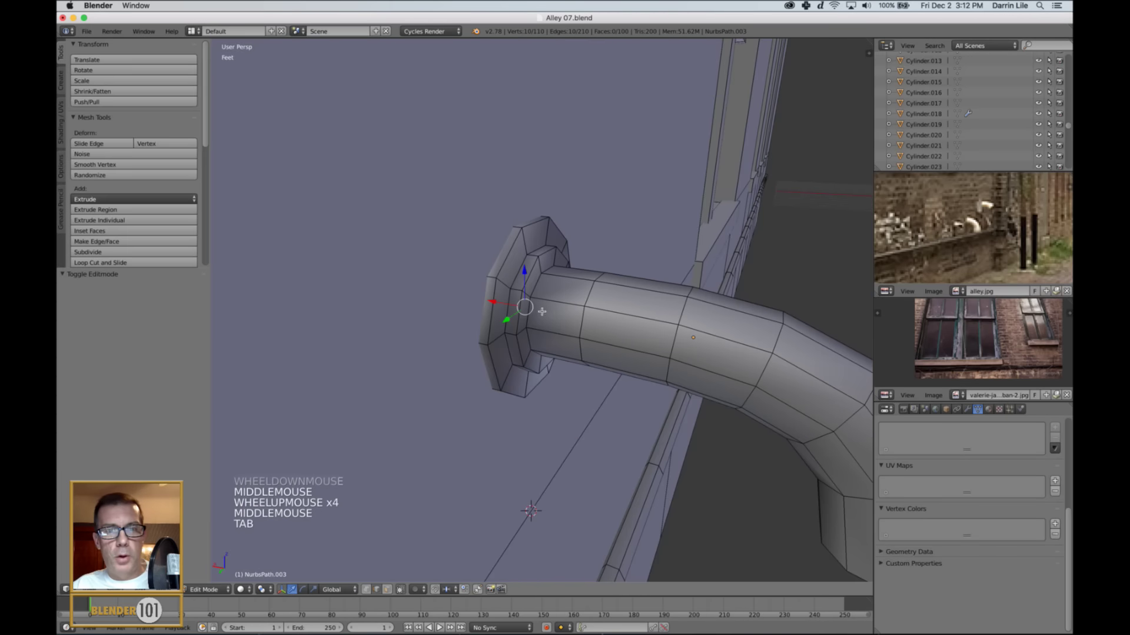
- Set the ring of faces forming the rim of the pipe's wall collar to flat shading
{"action": "scroll", "coordinate": [516, 296], "scroll_direction": "up", "scroll_amount": 1}
{"action": "key", "text": "ctrl+Tab"}
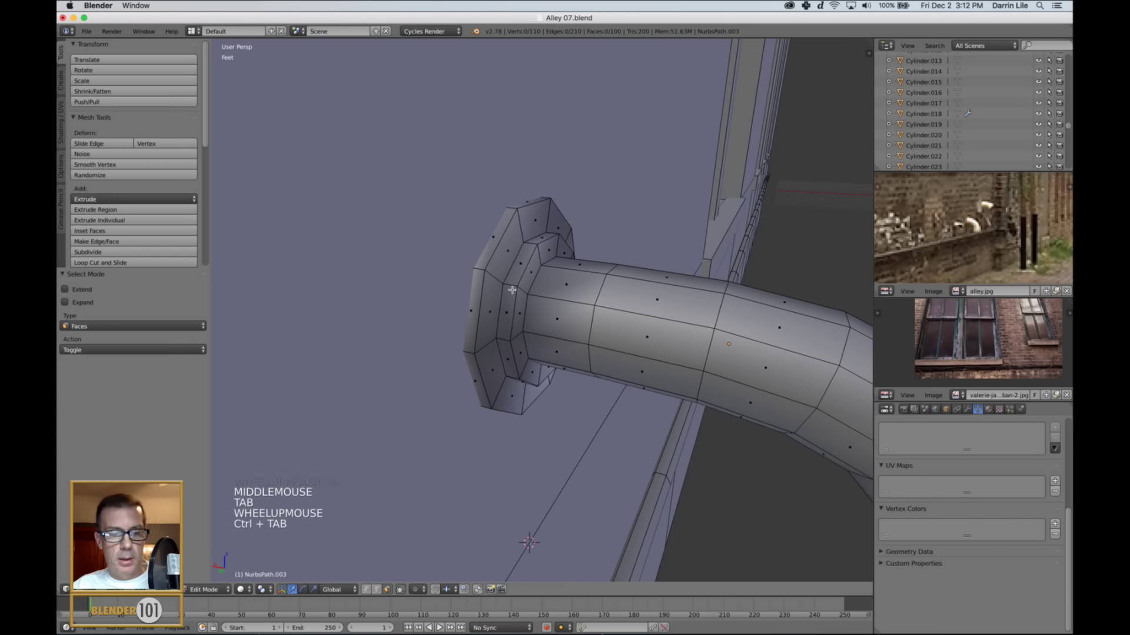
{"action": "right_click", "coordinate": [512, 289], "text": "alt"}
{"action": "left_click", "coordinate": [62, 120]}
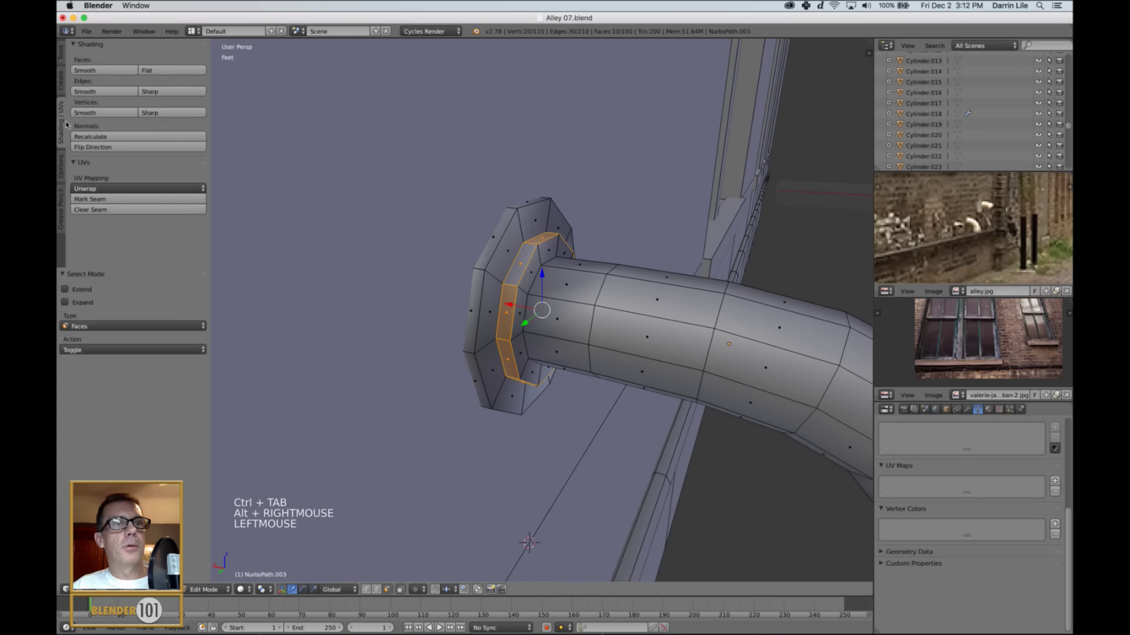
{"action": "left_click", "coordinate": [160, 71]}
{"action": "scroll", "coordinate": [434, 371], "scroll_direction": "down", "scroll_amount": 3}
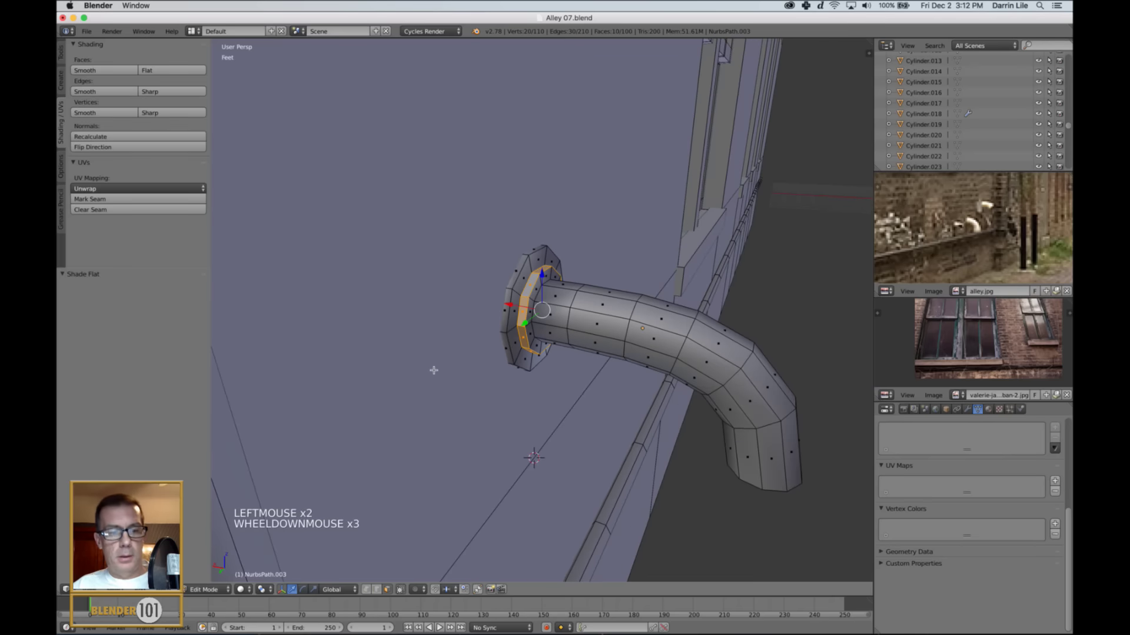
{"action": "key", "text": "a"}
{"action": "key", "text": "Tab"}
- Set the ring of collar faces directly around the pipe to flat shading
{"action": "mouse_move", "coordinate": [567, 395]}
{"action": "middle_mouse_down"}
{"action": "mouse_move", "coordinate": [493, 395]}
{"action": "mouse_move", "coordinate": [511, 381]}
{"action": "mouse_move", "coordinate": [545, 388]}
{"action": "middle_mouse_up"}
{"action": "scroll", "coordinate": [511, 383], "scroll_direction": "down", "scroll_amount": 3}
{"action": "scroll", "coordinate": [537, 335], "scroll_direction": "up", "scroll_amount": 4}
{"action": "key", "text": "Tab"}
{"action": "scroll", "coordinate": [537, 329], "scroll_direction": "up", "scroll_amount": 1}
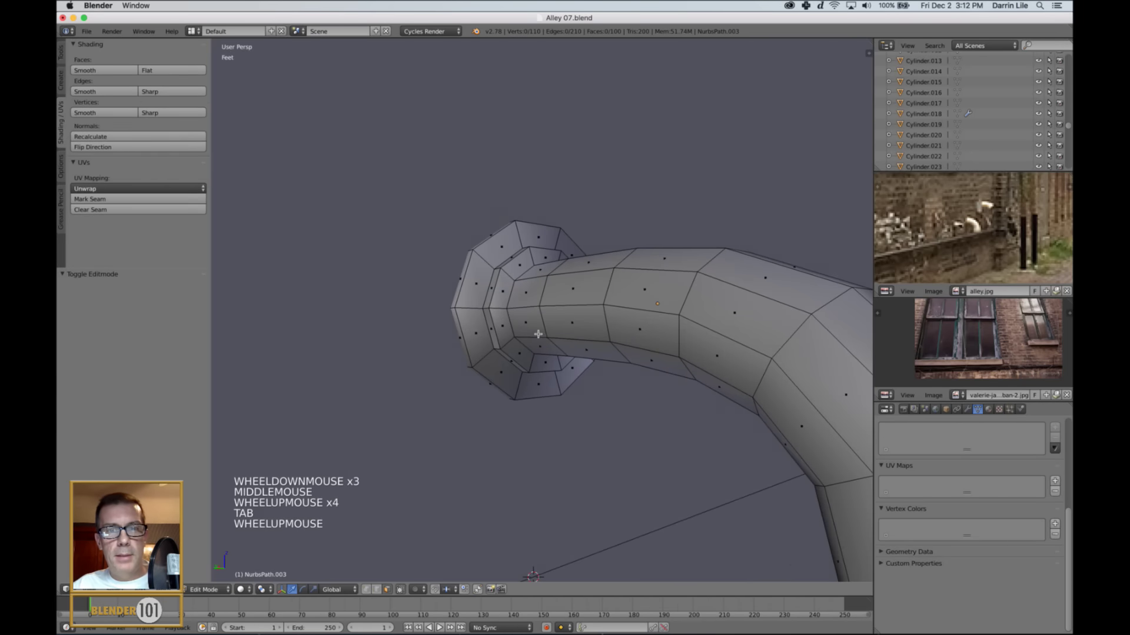
{"action": "middle_click_drag", "start_coordinate": [537, 328], "coordinate": [530, 291]}
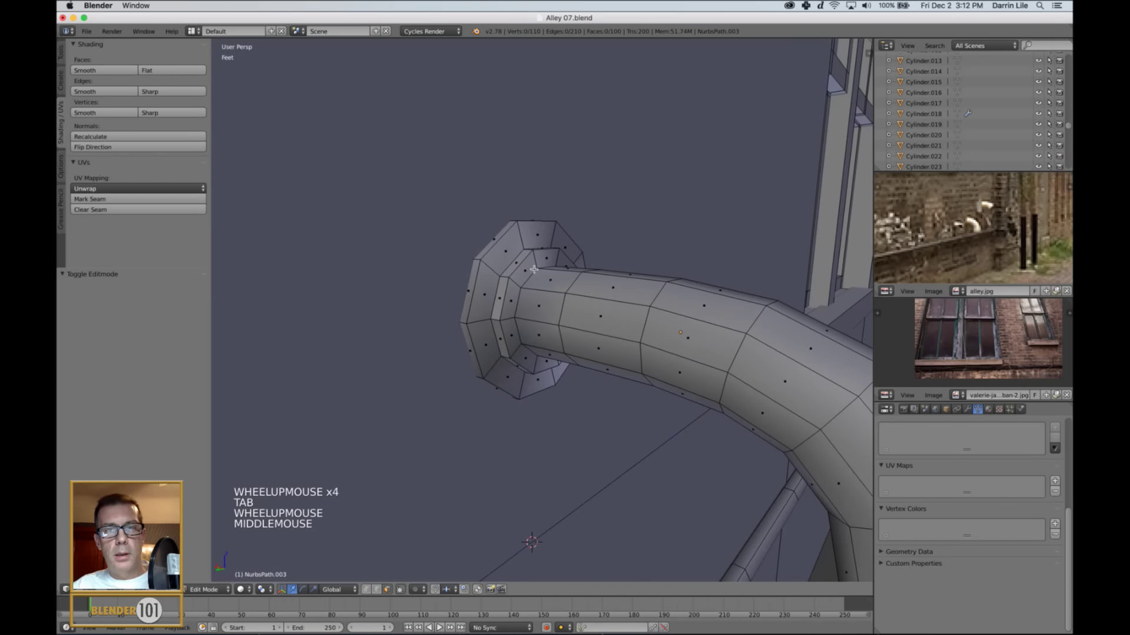
{"action": "right_click", "coordinate": [537, 292], "text": "alt"}
{"action": "left_click", "coordinate": [100, 70]}
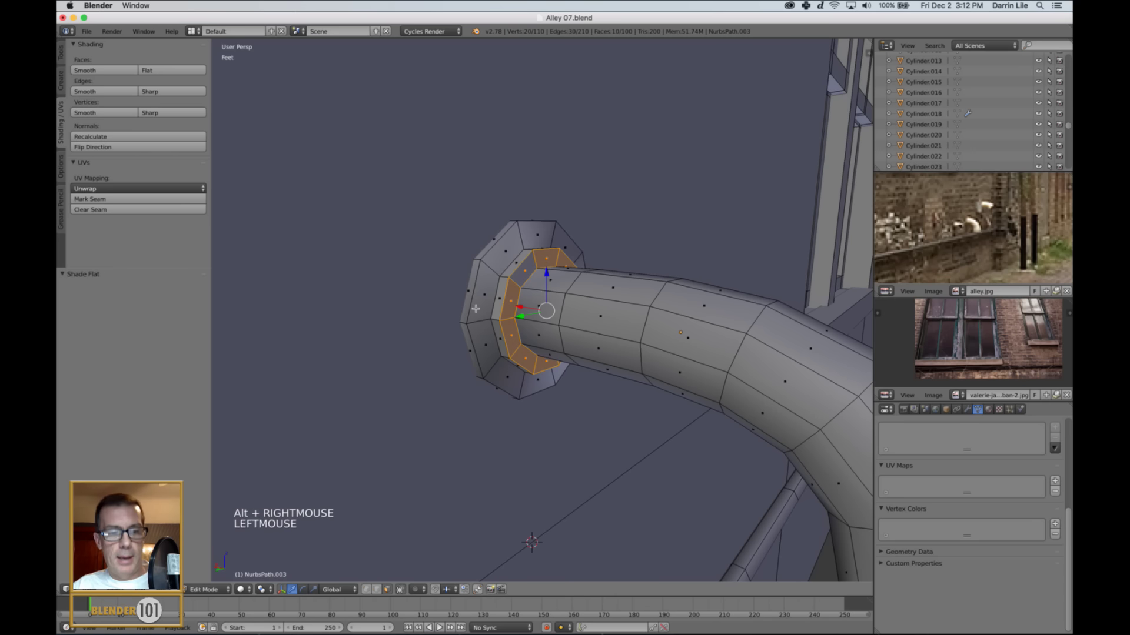
{"action": "key", "text": "a"}
{"action": "key", "text": "Tab"}
- Examine the pipe mesh from several angles and compare its open end with the vent in the alley reference photo
{"action": "scroll", "coordinate": [537, 351], "scroll_direction": "down", "scroll_amount": 4}
{"action": "middle_click_drag", "start_coordinate": [641, 414], "coordinate": [516, 406]}
{"action": "scroll", "coordinate": [569, 411], "scroll_direction": "down", "scroll_amount": 3}
{"action": "right_click", "coordinate": [511, 362]}
{"action": "key", "text": "Tab"}
{"action": "scroll", "coordinate": [511, 362], "scroll_direction": "up", "scroll_amount": 4}
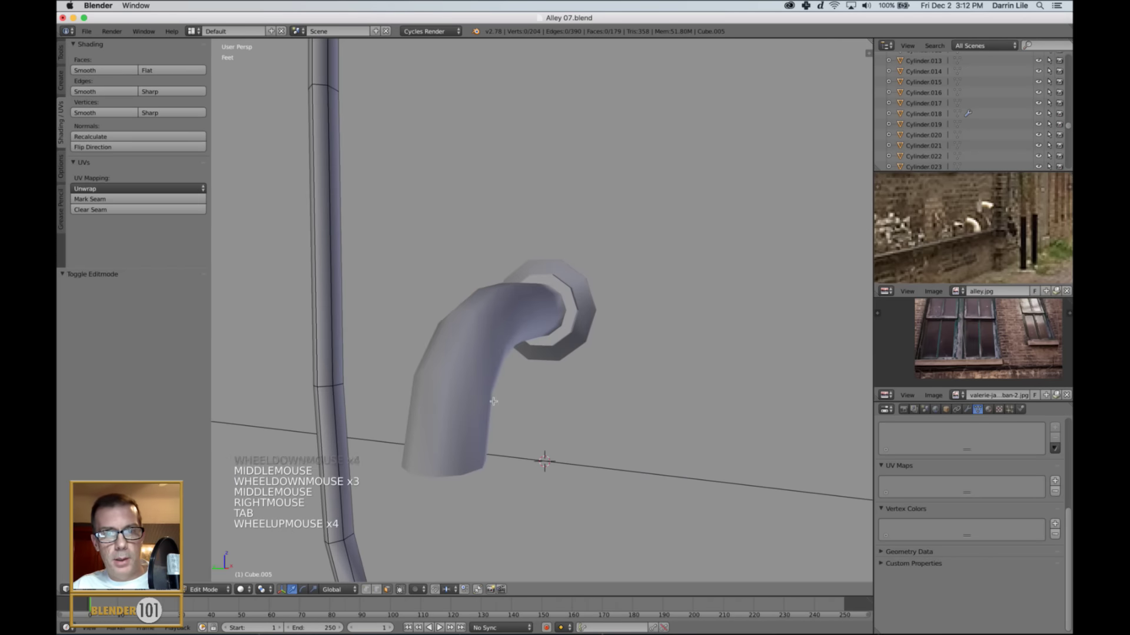
{"action": "key", "text": "Tab"}
{"action": "right_click", "coordinate": [475, 406]}
{"action": "key", "text": "Tab"}
{"action": "middle_click_drag", "start_coordinate": [443, 453], "coordinate": [394, 413]}
{"action": "scroll", "coordinate": [967, 229], "scroll_direction": "up", "scroll_amount": 4}
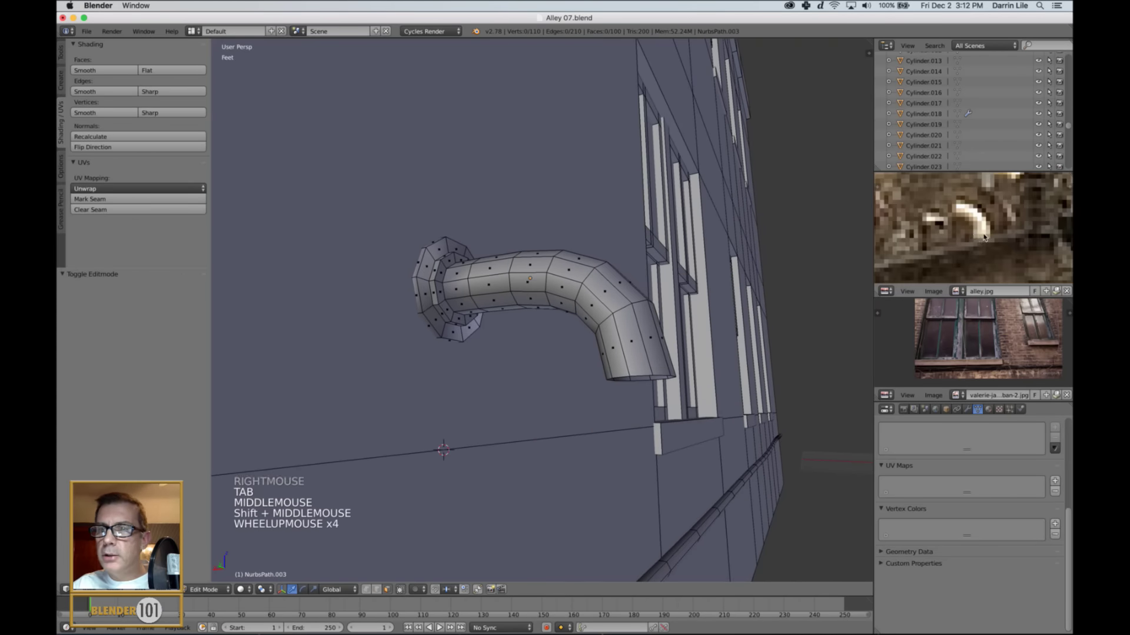
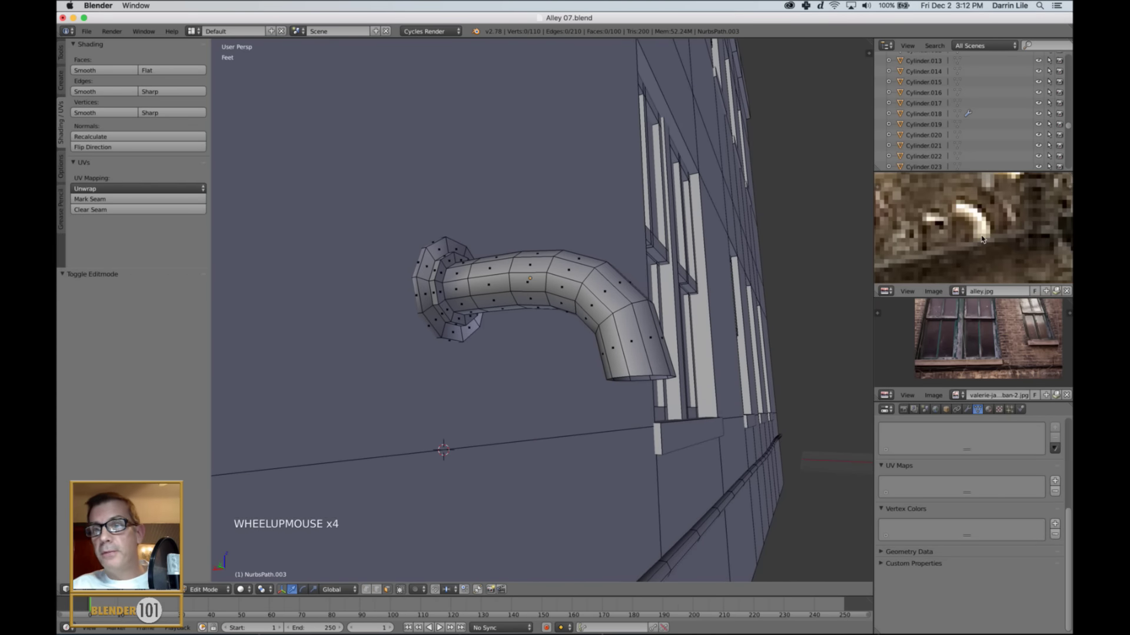
{"action": "middle_click_drag", "start_coordinate": [857, 314], "coordinate": [672, 368]}
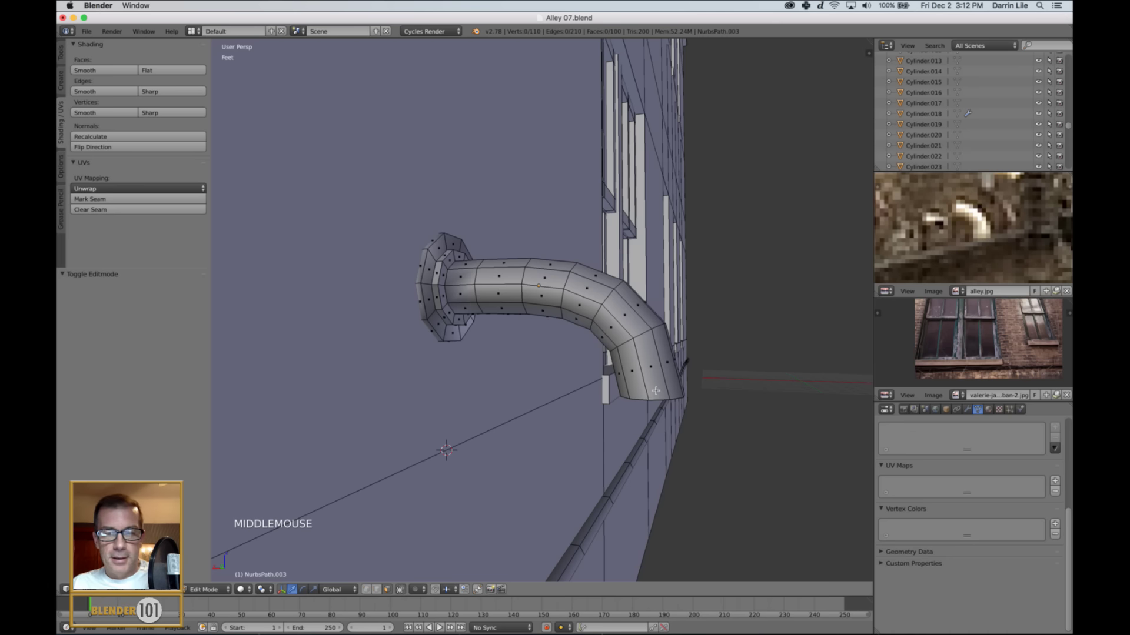
- Add one edge loop near the pipe's open end, slid toward the opening by a factor of 0.300
{"action": "key", "text": "ctrl+e"}
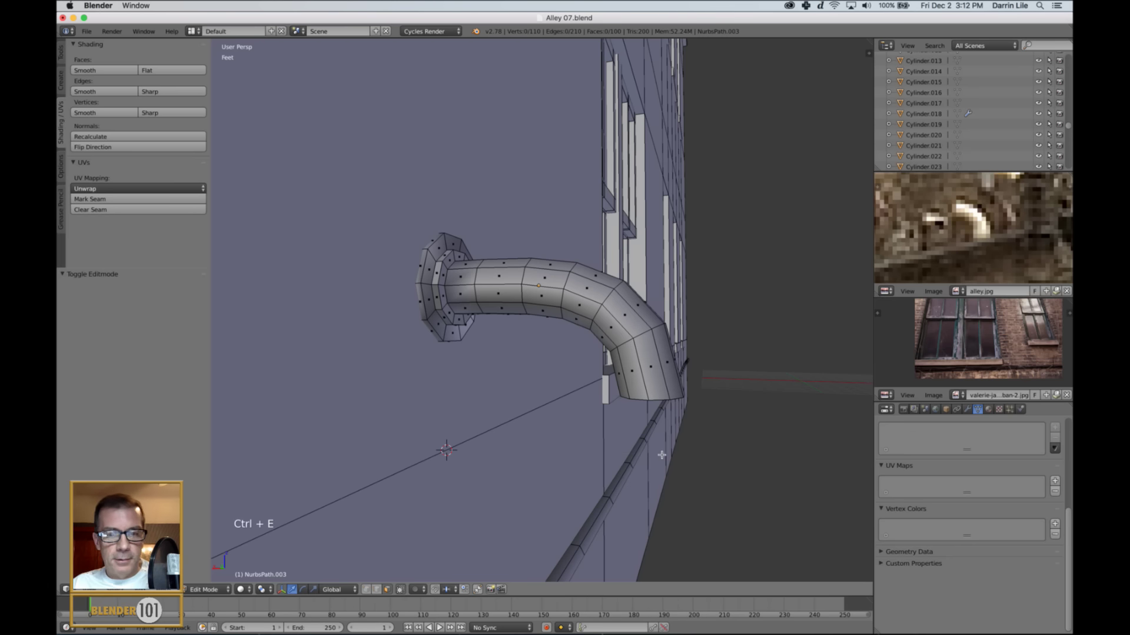
{"action": "key", "text": "ctrl+r"}
{"action": "left_click", "coordinate": [663, 387]}
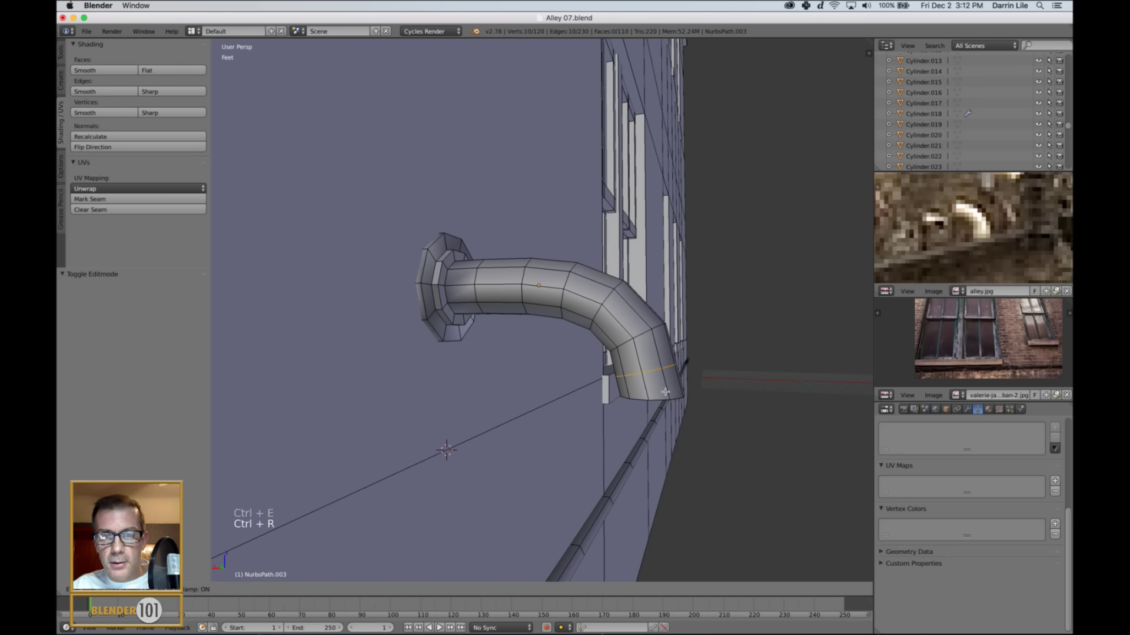
{"action": "left_click", "coordinate": [666, 397]}
{"action": "middle_click_drag", "start_coordinate": [700, 446], "coordinate": [678, 410], "text": "shift"}
{"action": "middle_click_drag", "start_coordinate": [679, 410], "coordinate": [683, 422]}
{"action": "scroll", "coordinate": [683, 422], "scroll_direction": "up", "scroll_amount": 2}
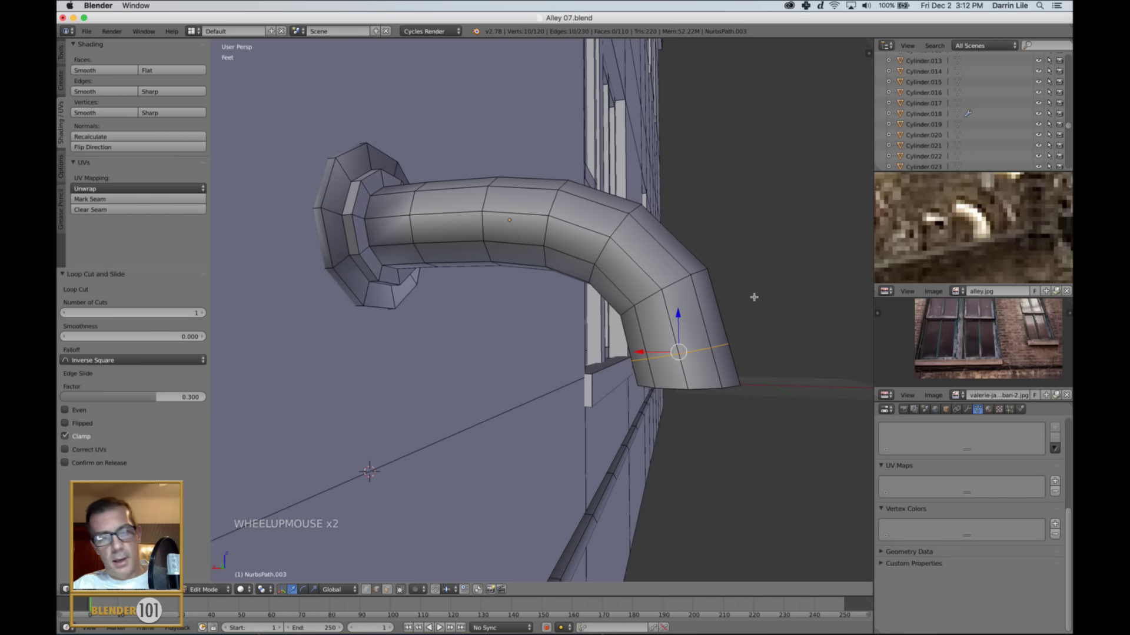
- Flatten the new edge loop by scaling it along Z to about 0.005
{"action": "key", "text": "s"}
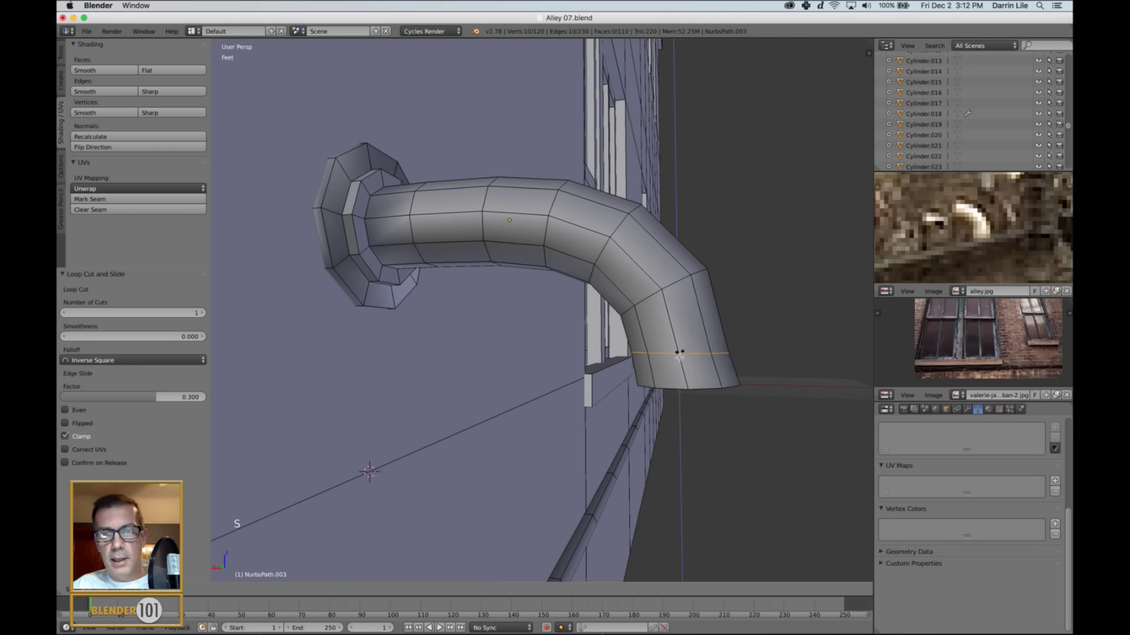
{"action": "left_click", "coordinate": [678, 354]}
{"action": "middle_click_drag", "start_coordinate": [699, 370], "coordinate": [706, 343], "text": "shift"}
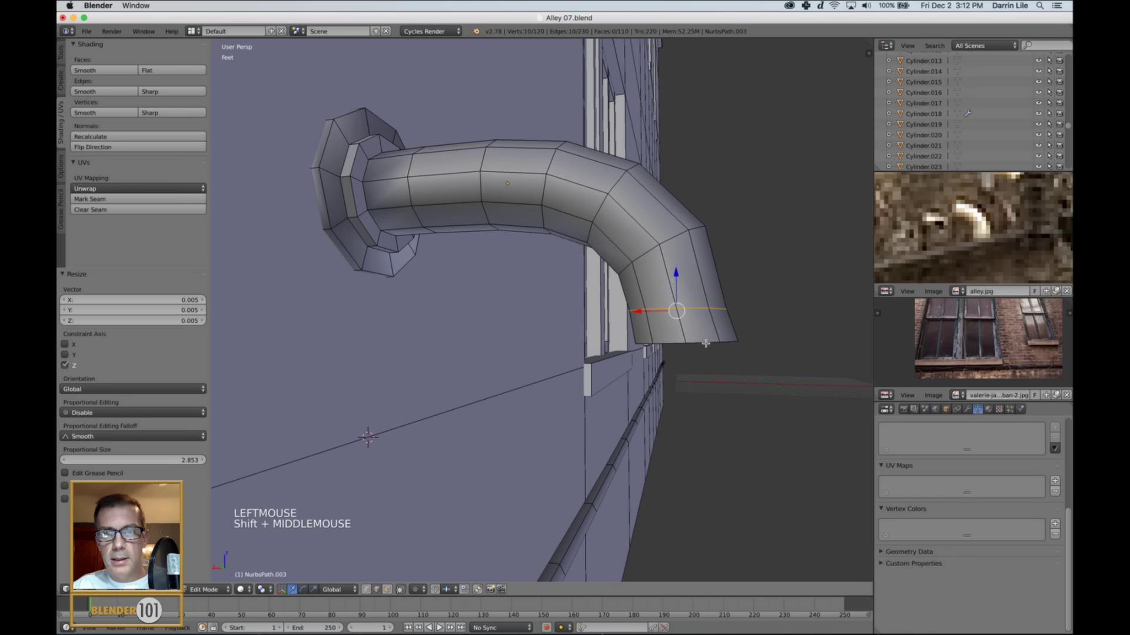
- Move the pipe's open end loop about 148.602 thou along X and flatten it along Z by 0.310
{"action": "right_click", "coordinate": [708, 348], "text": "alt"}
{"action": "left_click_drag", "start_coordinate": [650, 350], "coordinate": [639, 348]}
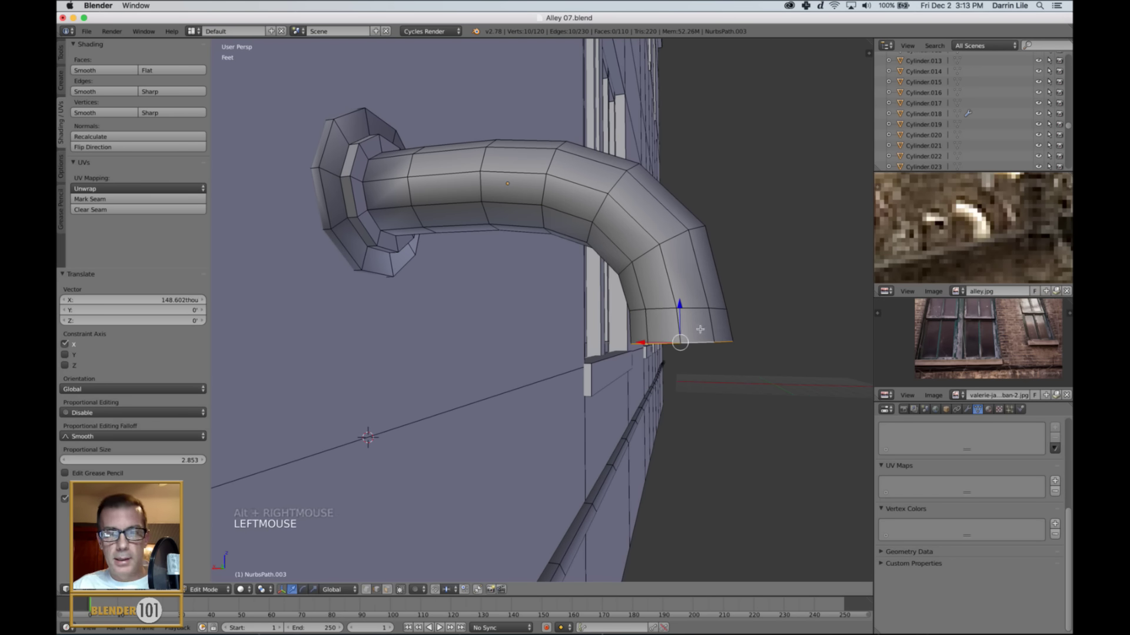
{"action": "key", "text": "s"}
{"action": "key", "text": "s"}
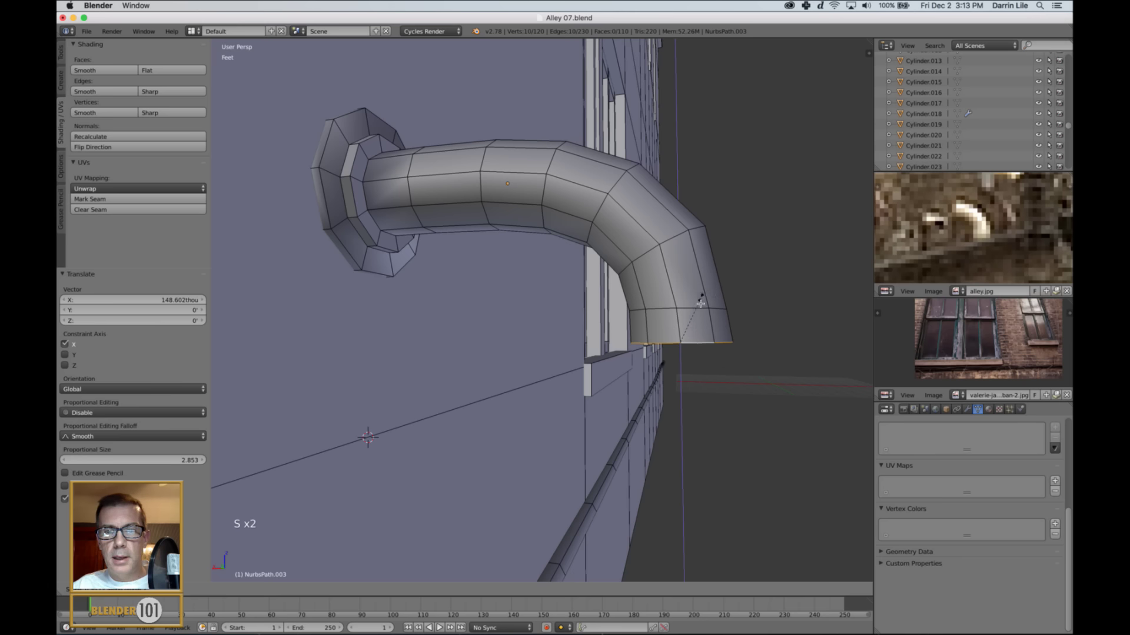
{"action": "left_click", "coordinate": [694, 310]}
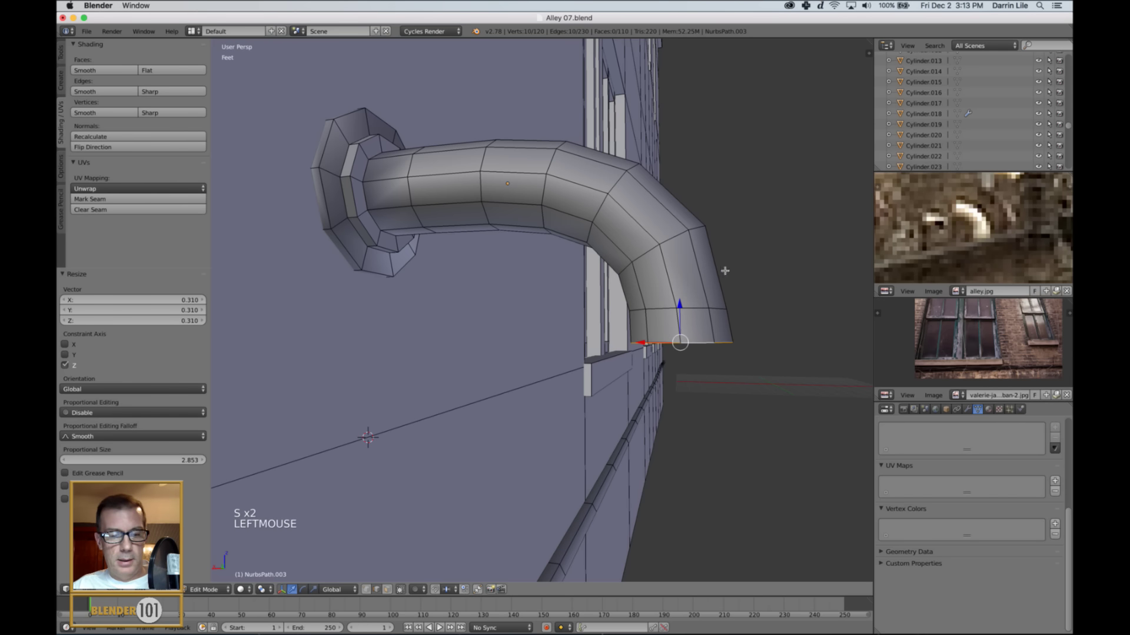
- Scale the edge loop above the opening by 0.278 along Z and slide it toward the end by a factor of 0.292
{"action": "right_click", "coordinate": [694, 306], "text": "alt"}
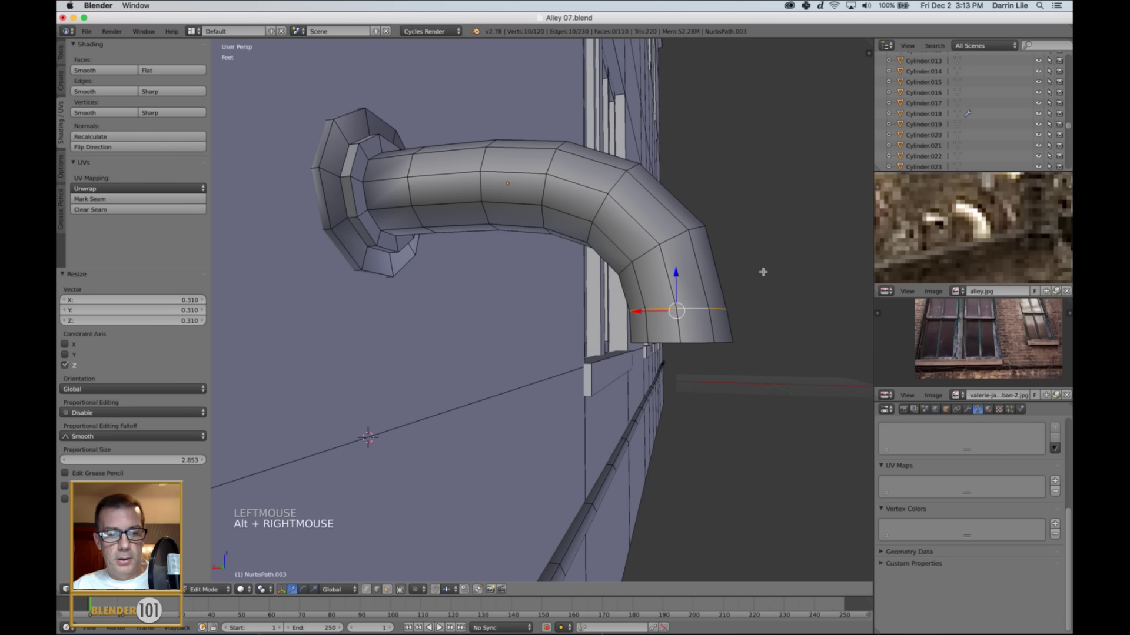
{"action": "key", "text": "s"}
{"action": "left_click", "coordinate": [703, 299]}
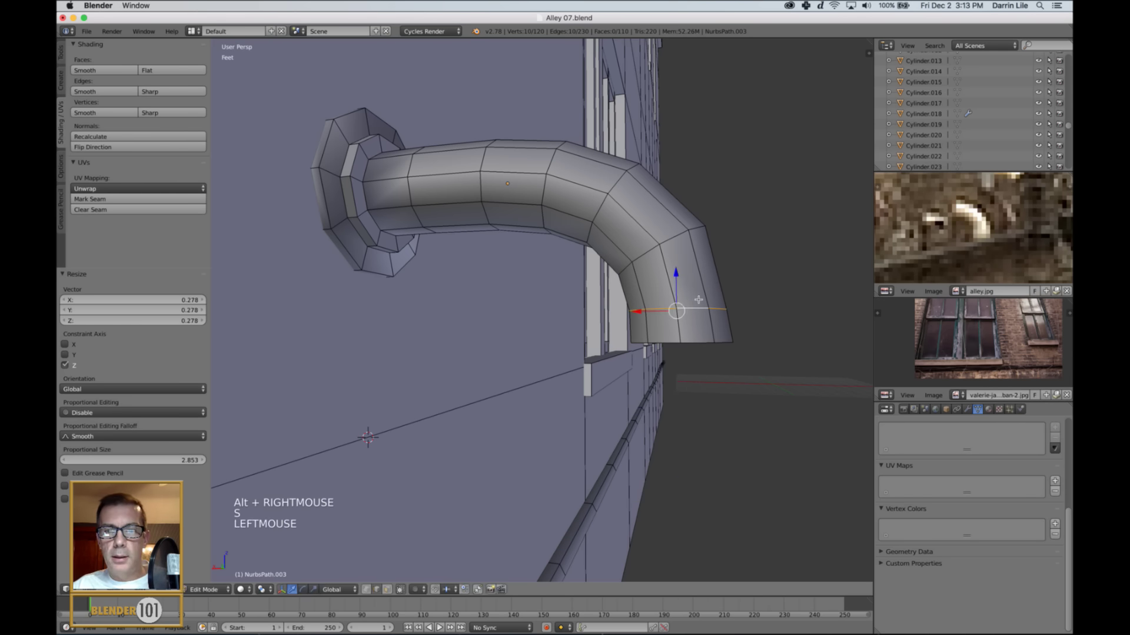
{"action": "key", "text": "g"}
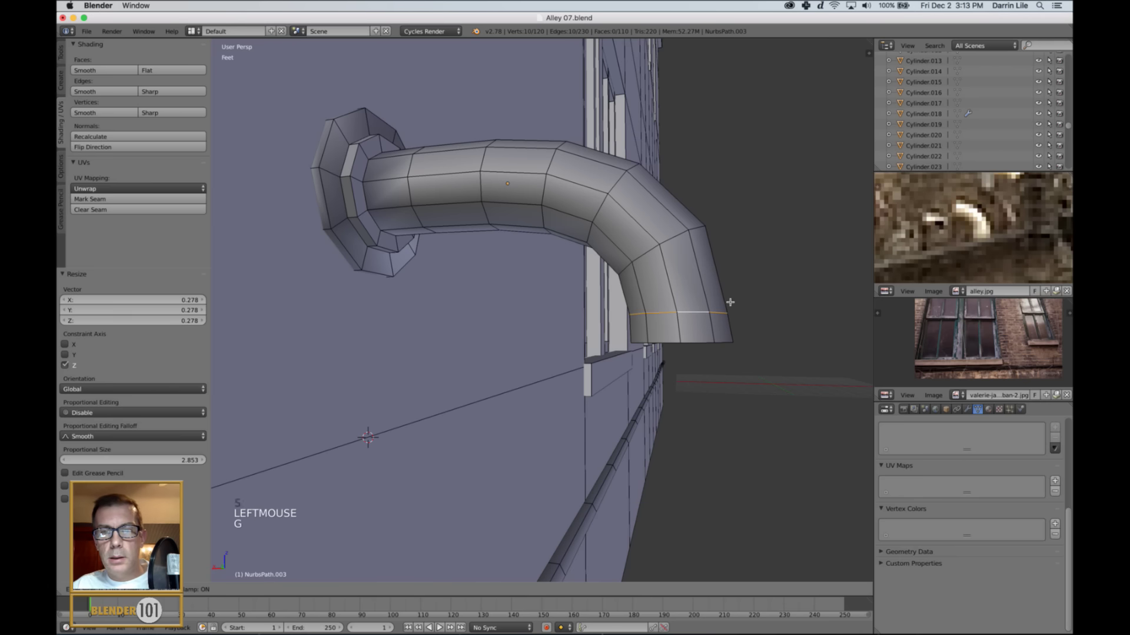
{"action": "left_click", "coordinate": [728, 313]}
- Extrude the ring of faces at the pipe's open end and scale it about 1.185 in X and Y into a lip
{"action": "key", "text": "ctrl+Tab"}
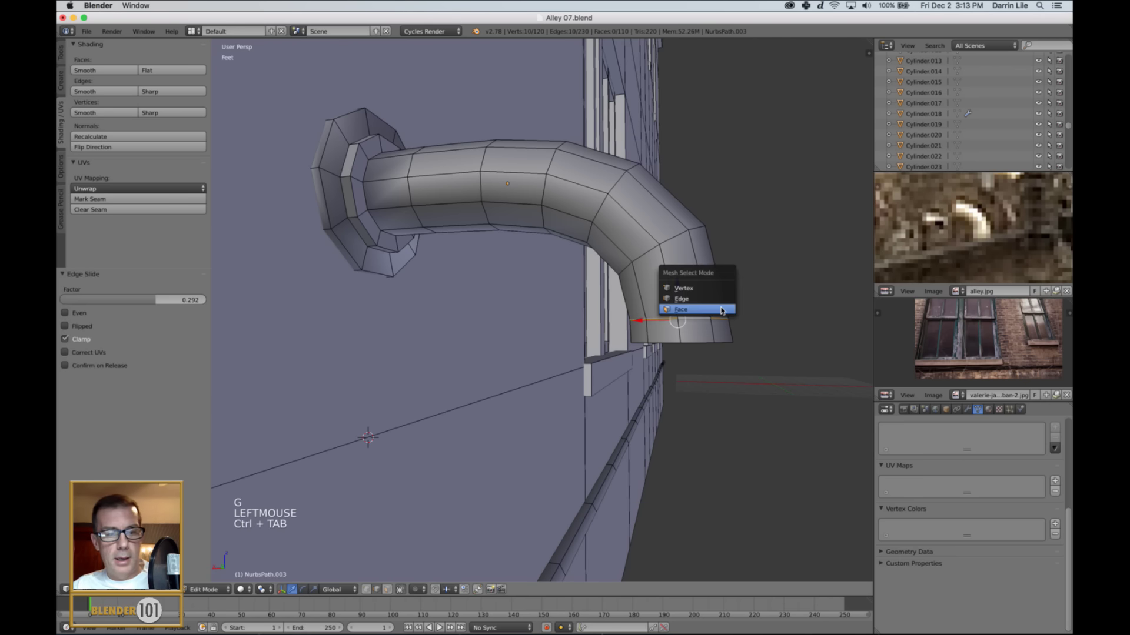
{"action": "left_click", "coordinate": [723, 311]}
{"action": "right_click", "coordinate": [676, 334], "text": "alt"}
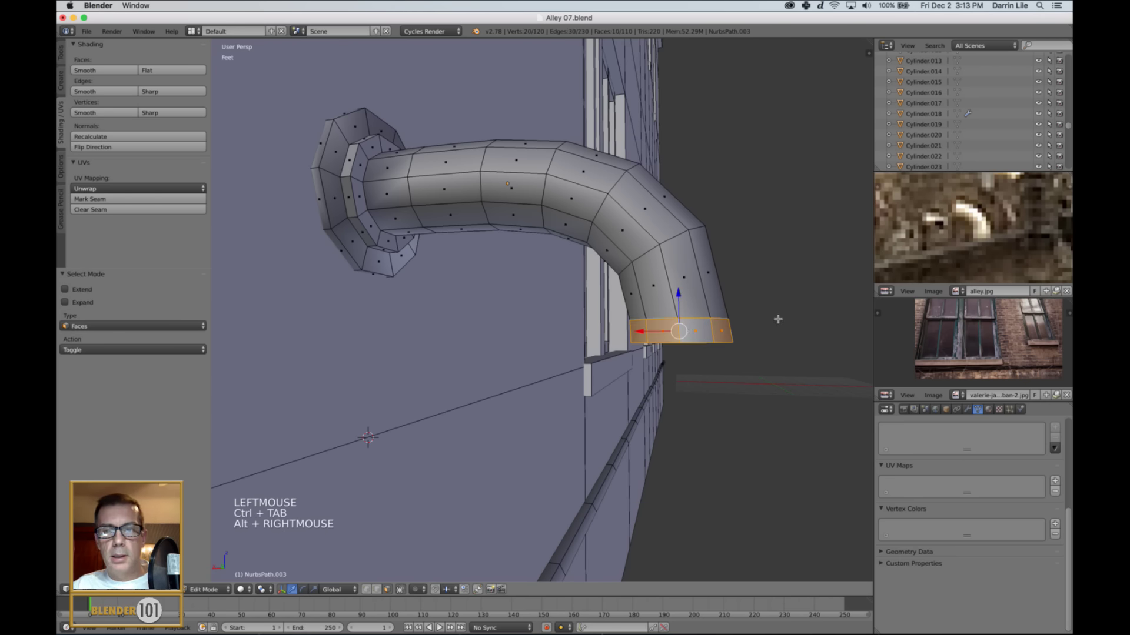
{"action": "middle_click_drag", "start_coordinate": [778, 319], "coordinate": [755, 324]}
{"action": "key", "text": "e"}
{"action": "right_click", "coordinate": [751, 329]}
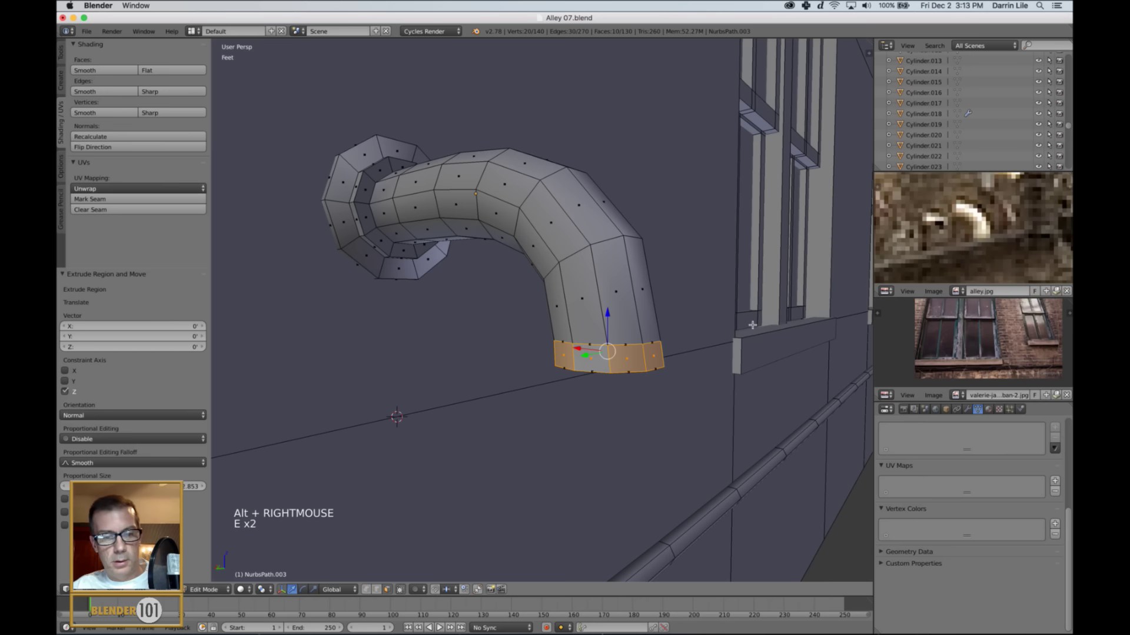
{"action": "key", "text": "s"}
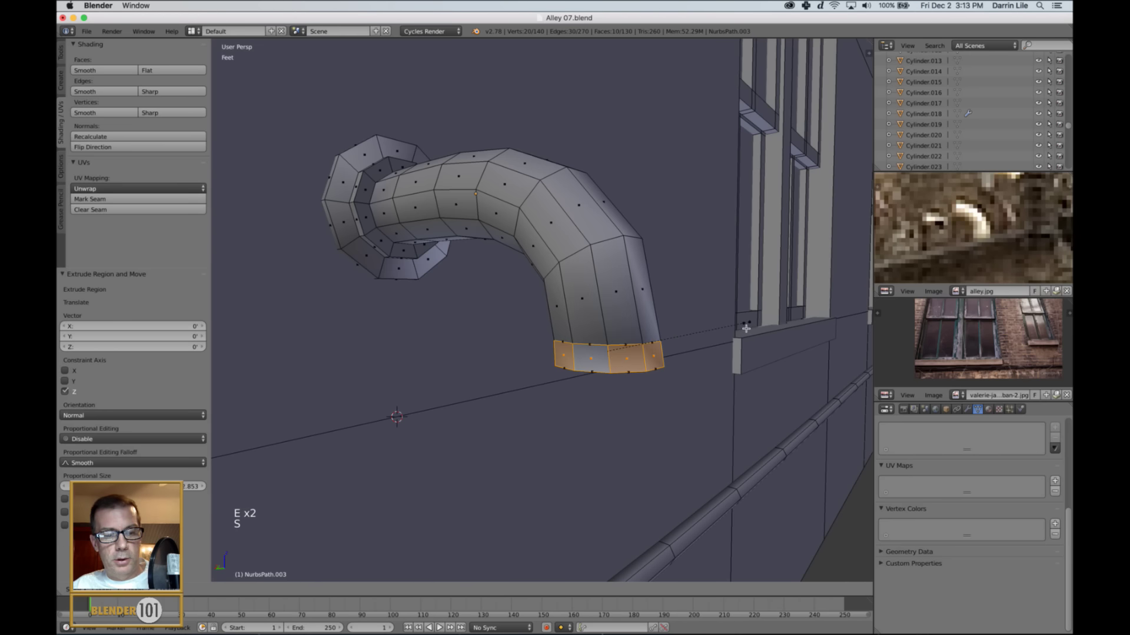
{"action": "key", "text": "shift+z"}
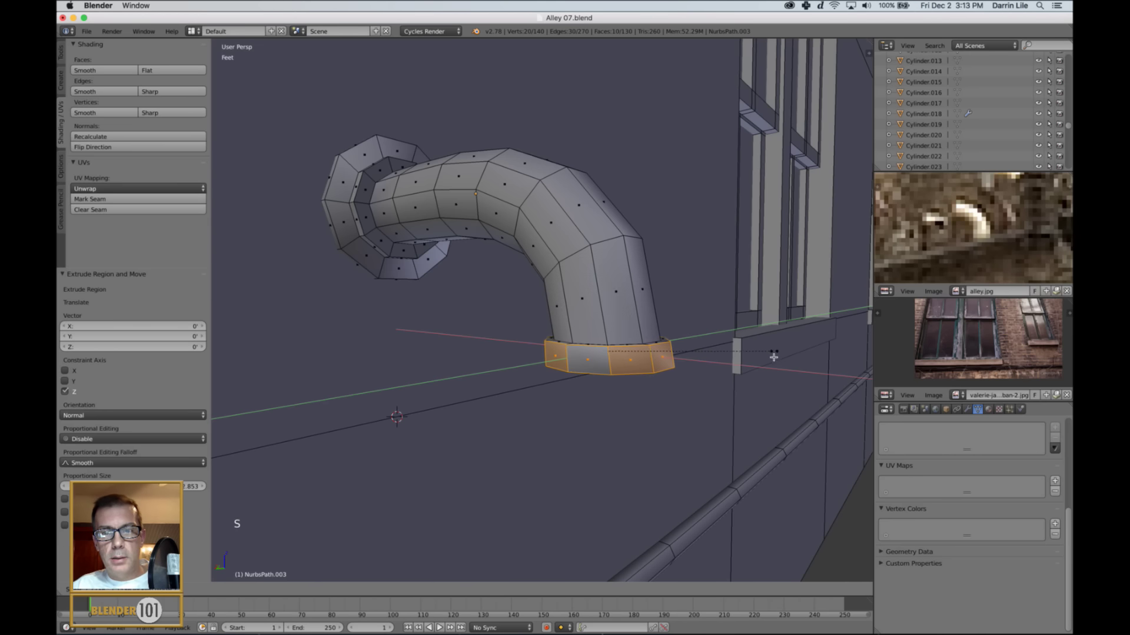
{"action": "left_click", "coordinate": [775, 358]}
- Extrude the inner edge loop of the opening about 877.138 thou up along Z inside the pipe, and scale it
{"action": "middle_click_drag", "start_coordinate": [675, 329], "coordinate": [663, 315]}
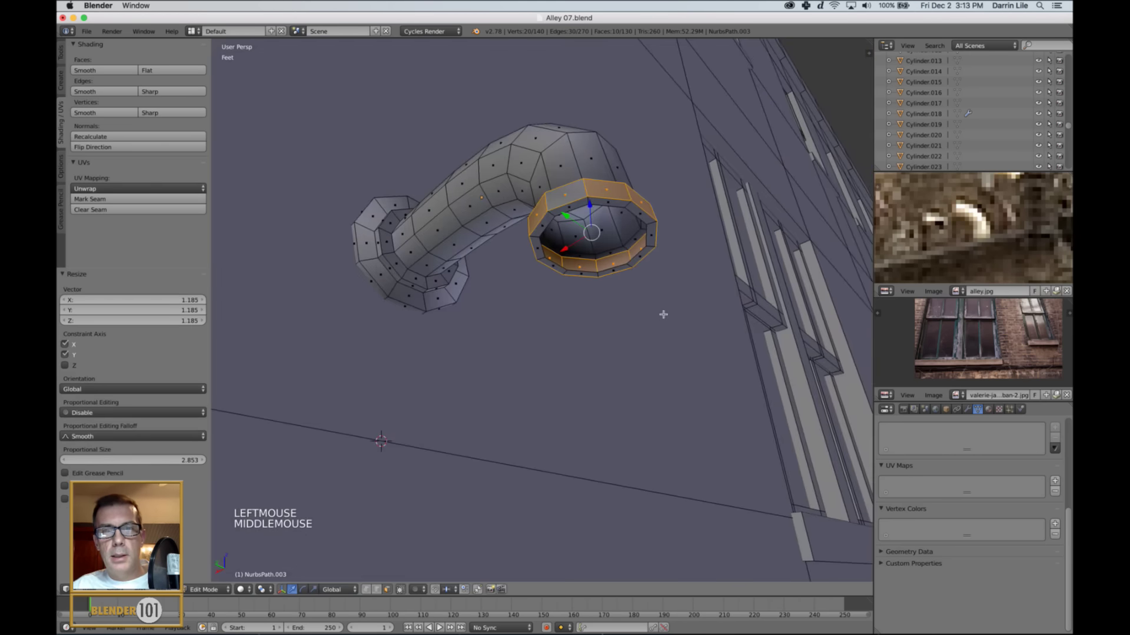
{"action": "middle_click_drag", "start_coordinate": [599, 217], "coordinate": [609, 240], "text": "shift"}
{"action": "key", "text": "ctrl+Tab"}
{"action": "left_click", "coordinate": [631, 223]}
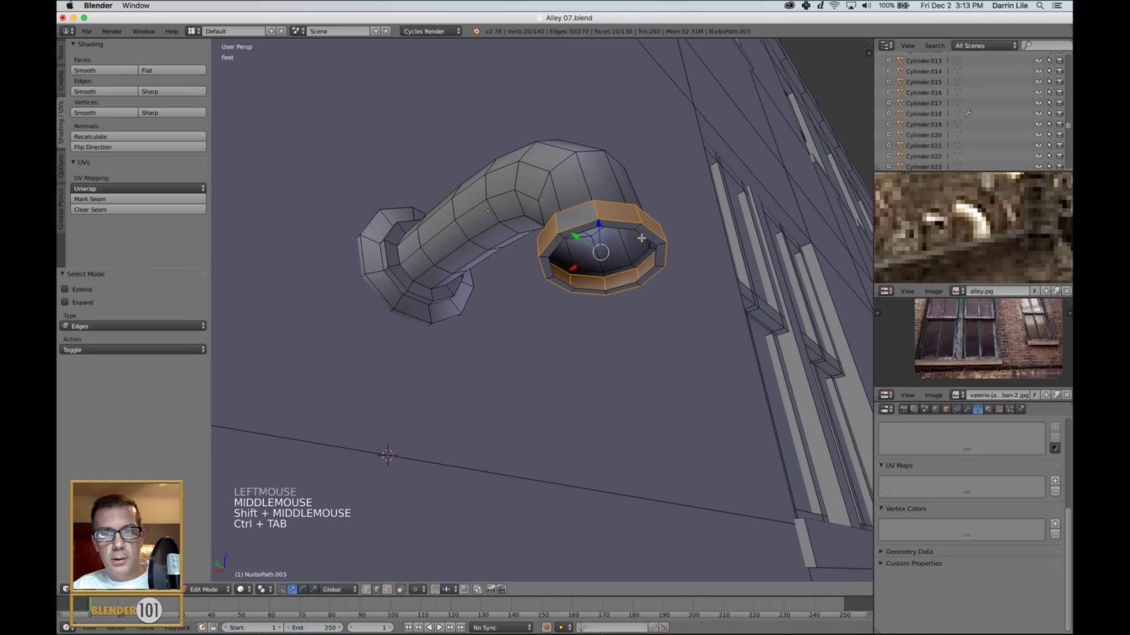
{"action": "right_click", "coordinate": [642, 241]}
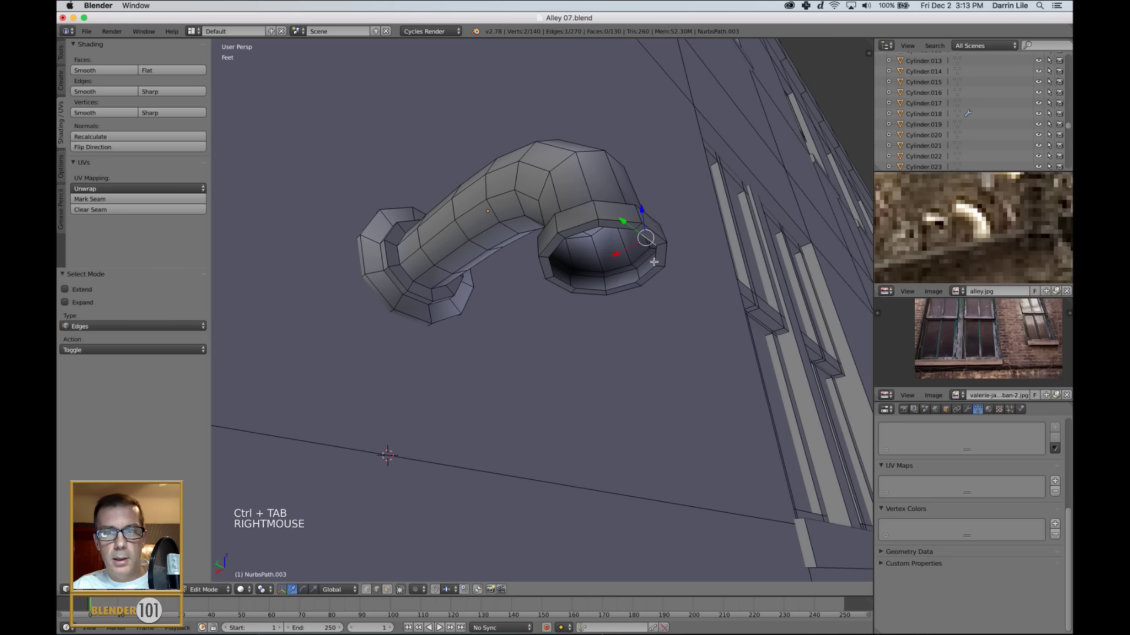
{"action": "right_click", "coordinate": [654, 261], "text": "alt"}
{"action": "key", "text": "e"}
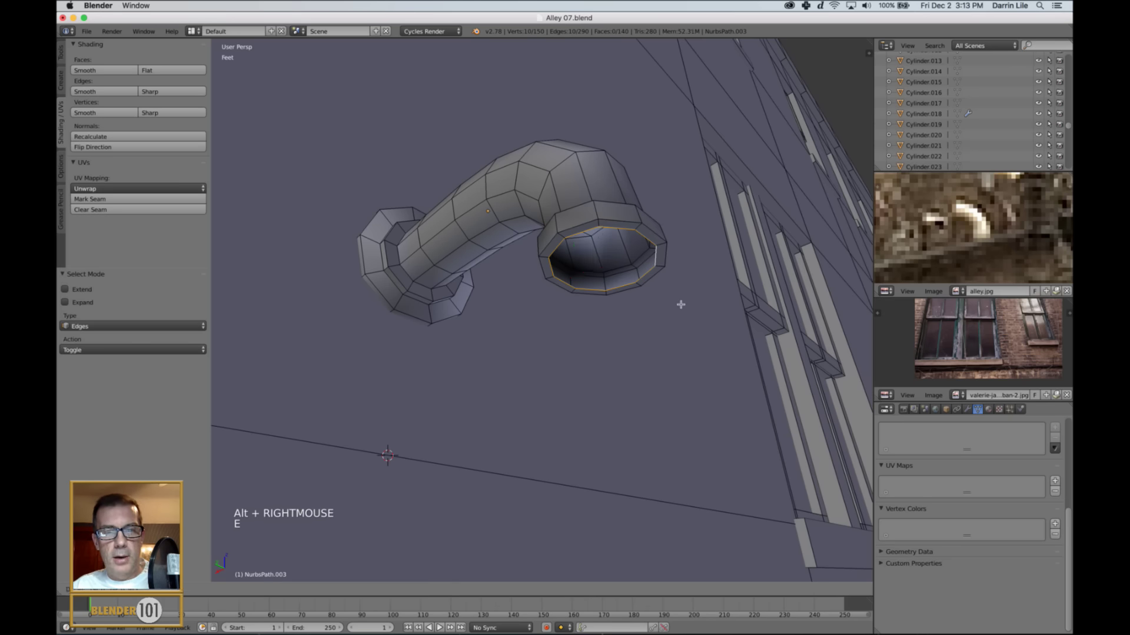
{"action": "left_click", "coordinate": [682, 310]}
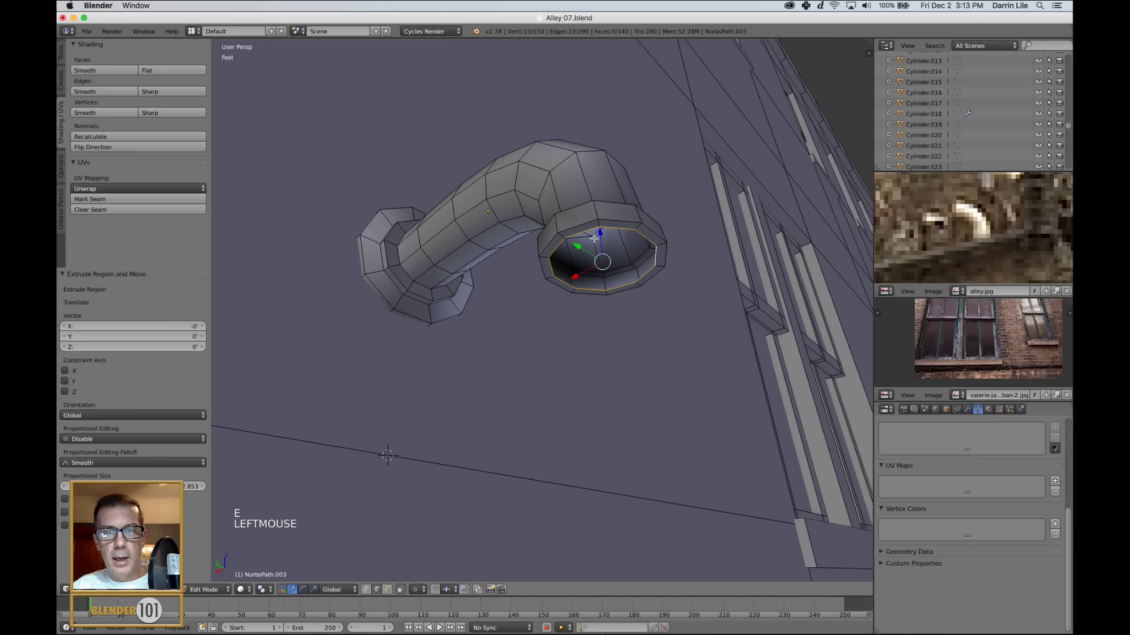
{"action": "left_click_drag", "start_coordinate": [599, 237], "coordinate": [599, 220]}
{"action": "key", "text": "s"}
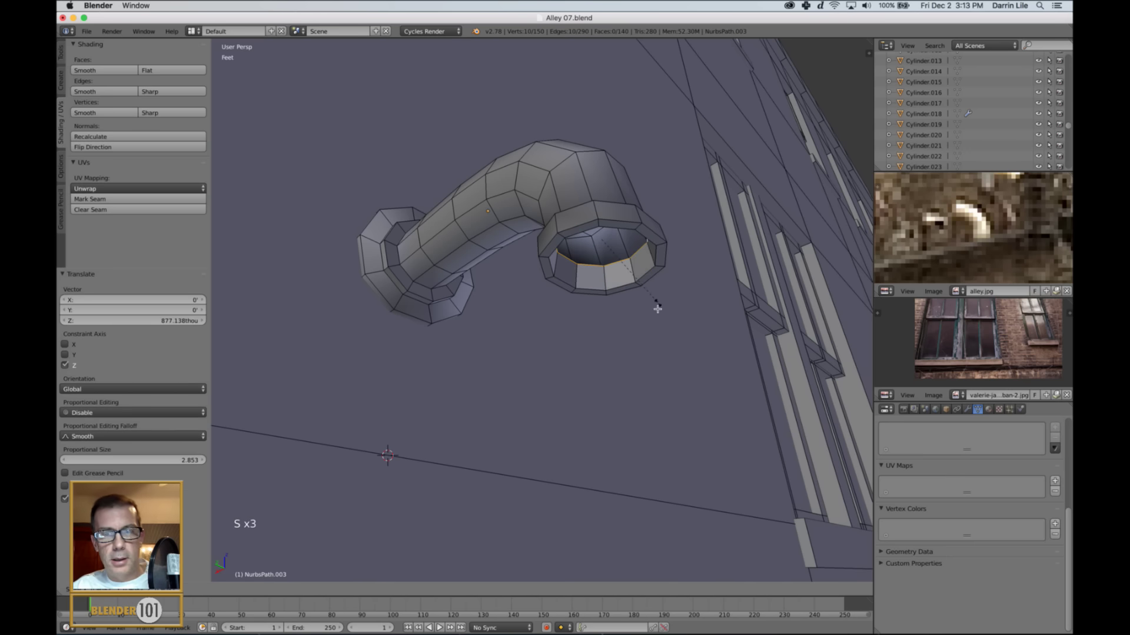
{"action": "left_click", "coordinate": [649, 305]}
{"action": "key", "text": "a"}
{"action": "key", "text": "Tab"}
- Select the vent pipe on the building wall and turn on its wire display
{"action": "scroll", "coordinate": [650, 305], "scroll_direction": "down", "scroll_amount": 5}
{"action": "middle_click_drag", "start_coordinate": [647, 297], "coordinate": [693, 319]}
{"action": "scroll", "coordinate": [662, 278], "scroll_direction": "down", "scroll_amount": 3}
{"action": "scroll", "coordinate": [688, 316], "scroll_direction": "down", "scroll_amount": 4}
{"action": "key", "text": "a"}
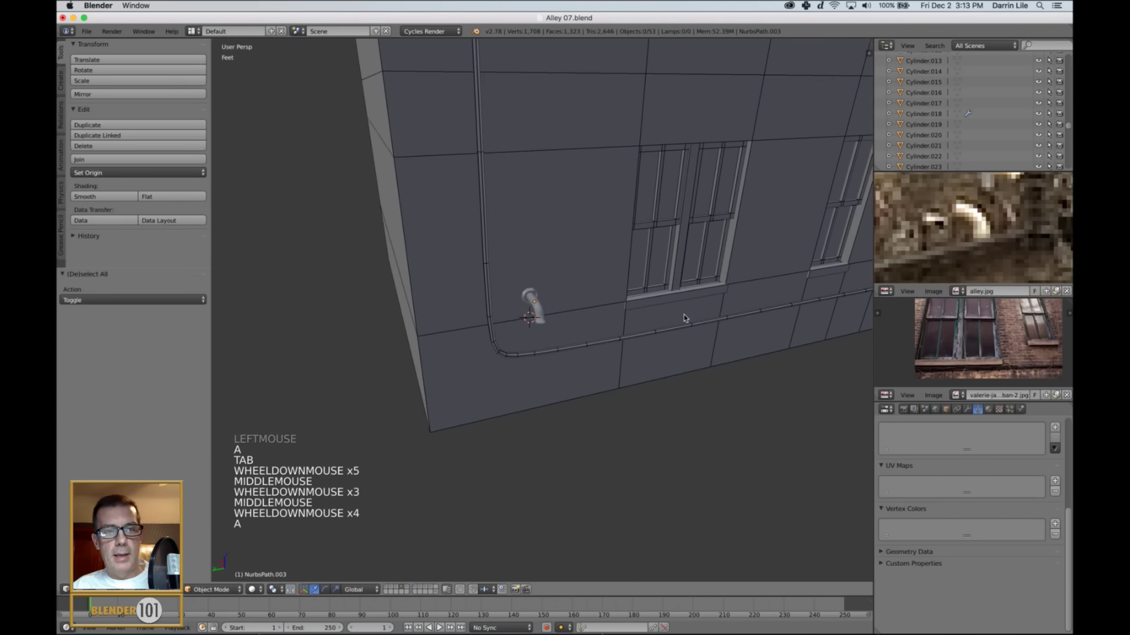
{"action": "middle_click_drag", "start_coordinate": [655, 373], "coordinate": [690, 394]}
{"action": "right_click", "coordinate": [541, 322]}
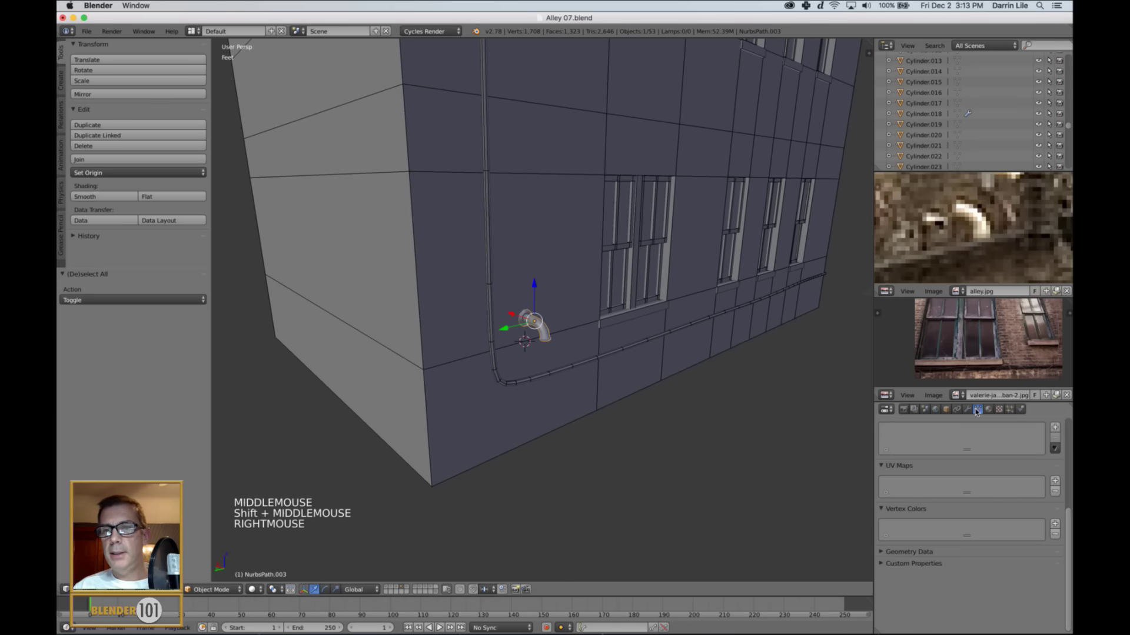
{"action": "left_click", "coordinate": [945, 409]}
{"action": "left_click", "coordinate": [884, 560]}
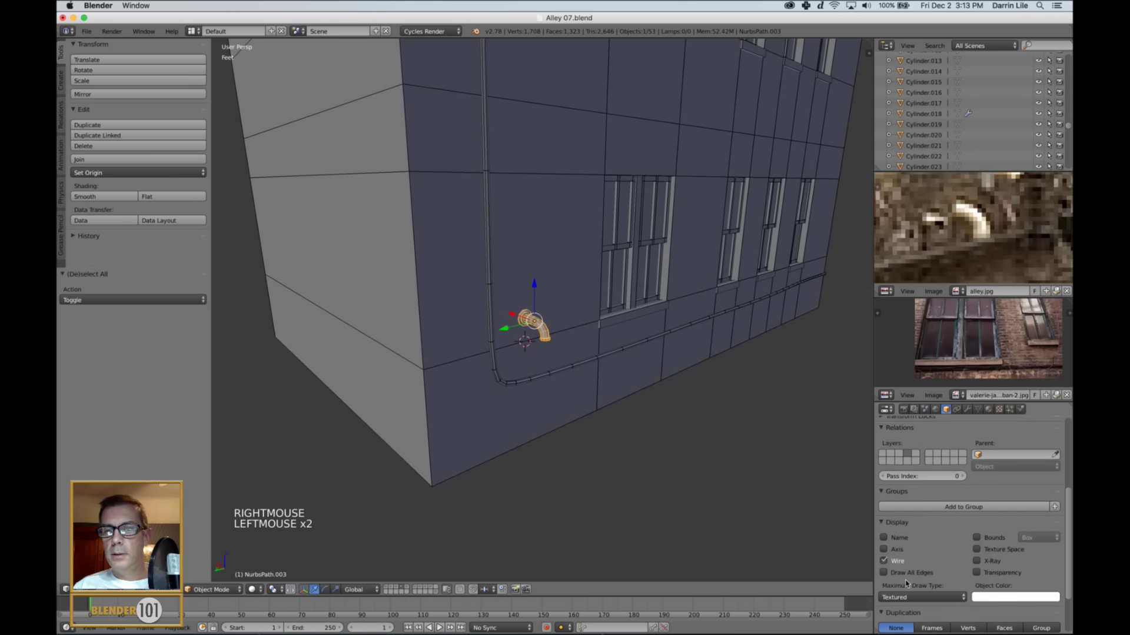
- Turn on Draw All Edges for the vent pipe and deselect it
{"action": "left_click", "coordinate": [884, 573], "text": "shift"}
{"action": "key", "text": "a"}
{"action": "scroll", "coordinate": [573, 398], "scroll_direction": "down", "scroll_amount": 2}
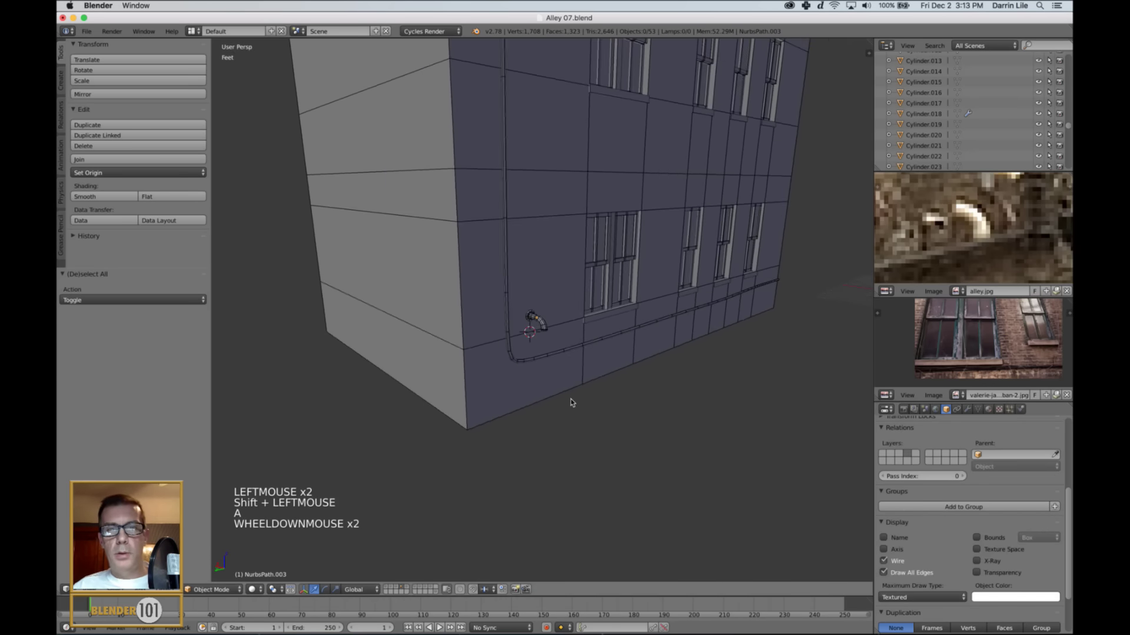
{"action": "middle_click_drag", "start_coordinate": [572, 398], "coordinate": [582, 398]}
{"action": "scroll", "coordinate": [972, 264], "scroll_direction": "down", "scroll_amount": 3}
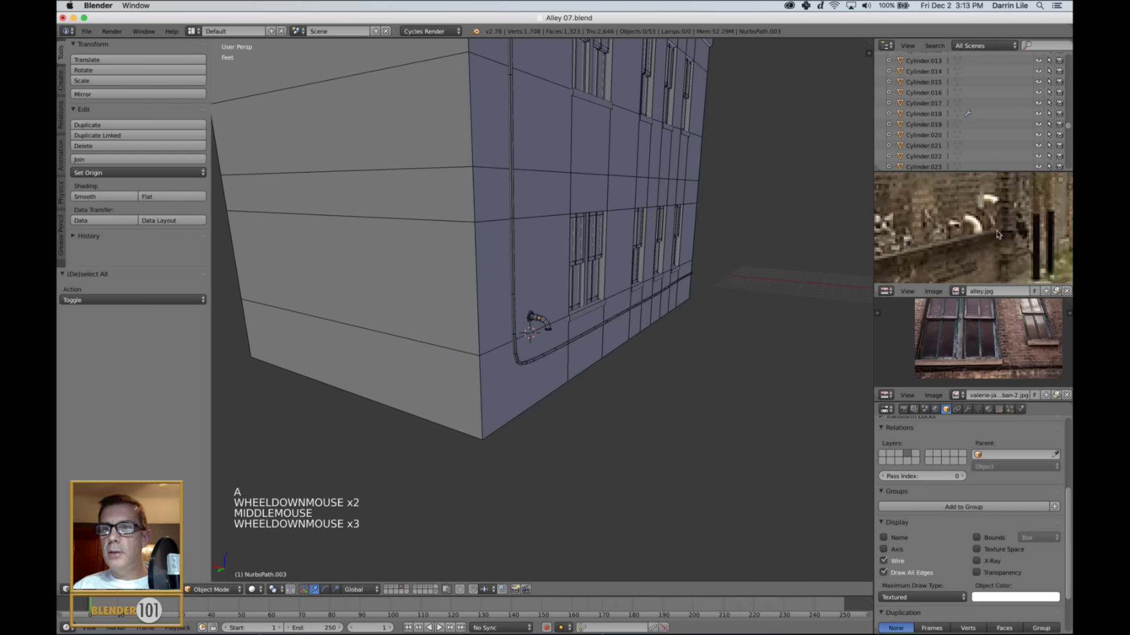
- Duplicate the vent pipe and offset the copy -11.261" along Y on the building wall
{"action": "scroll", "coordinate": [973, 265], "scroll_direction": "up", "scroll_amount": 2}
{"action": "middle_click_drag", "start_coordinate": [629, 332], "coordinate": [626, 352], "text": "shift"}
{"action": "scroll", "coordinate": [626, 352], "scroll_direction": "up", "scroll_amount": 5}
{"action": "middle_click_drag", "start_coordinate": [494, 395], "coordinate": [545, 403], "text": "shift"}
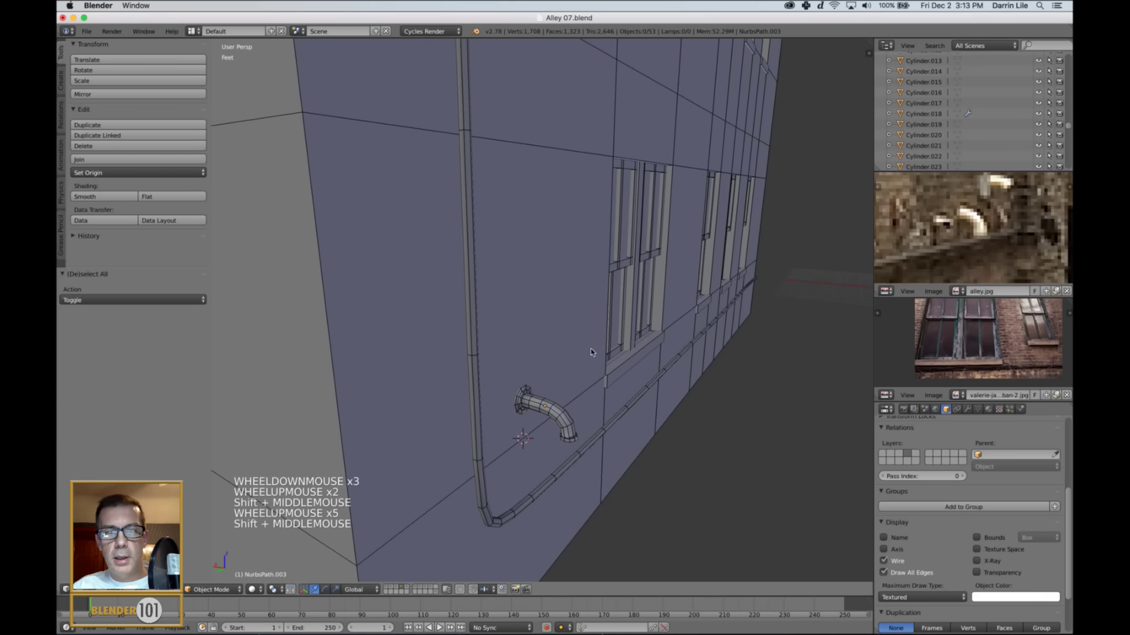
{"action": "right_click", "coordinate": [544, 403]}
{"action": "key", "text": "shift+d"}
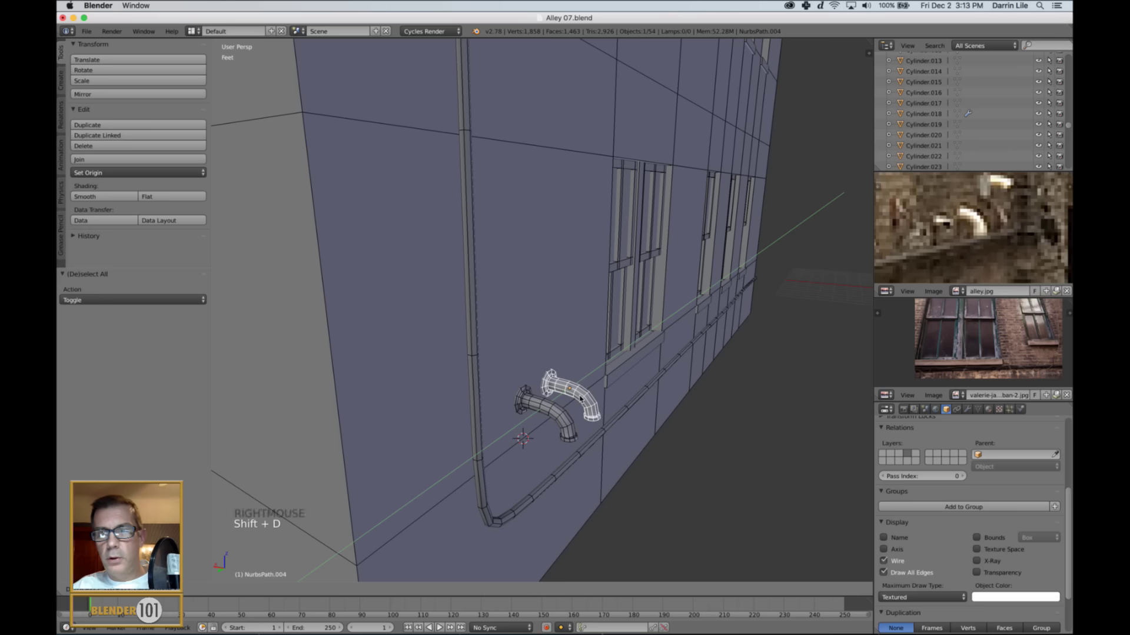
{"action": "left_click", "coordinate": [574, 397]}
- Scale the copied vent pipe to 0.684, raise it along Z, and move it about 1.809" along X toward the wall
{"action": "key", "text": "s"}
{"action": "key", "text": "s"}
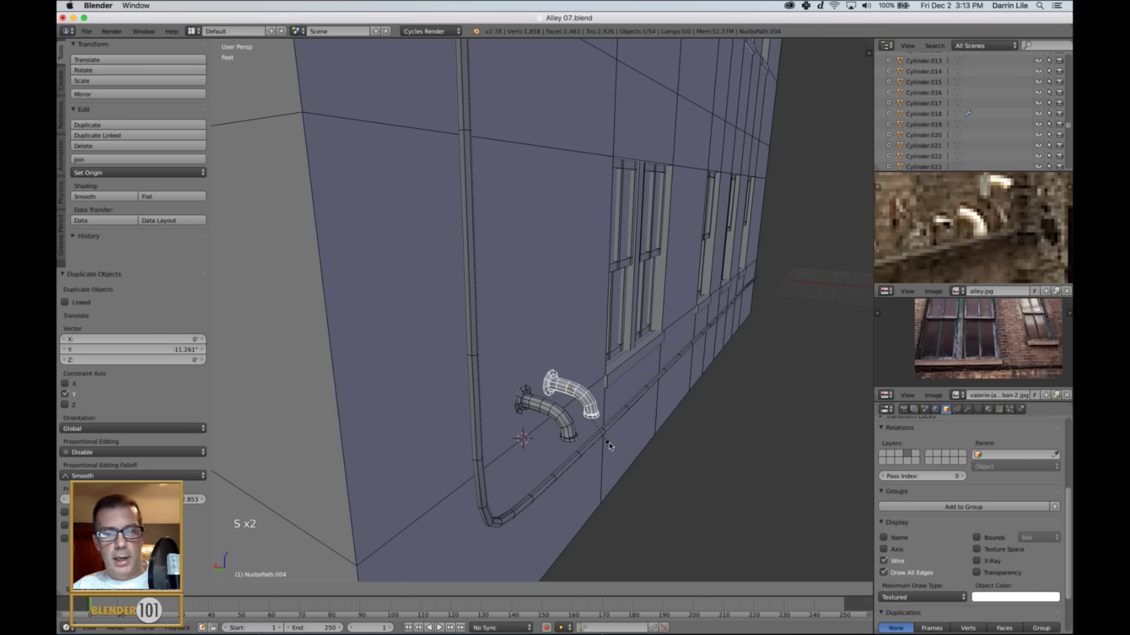
{"action": "left_click", "coordinate": [591, 422]}
{"action": "scroll", "coordinate": [594, 424], "scroll_direction": "up", "scroll_amount": 3}
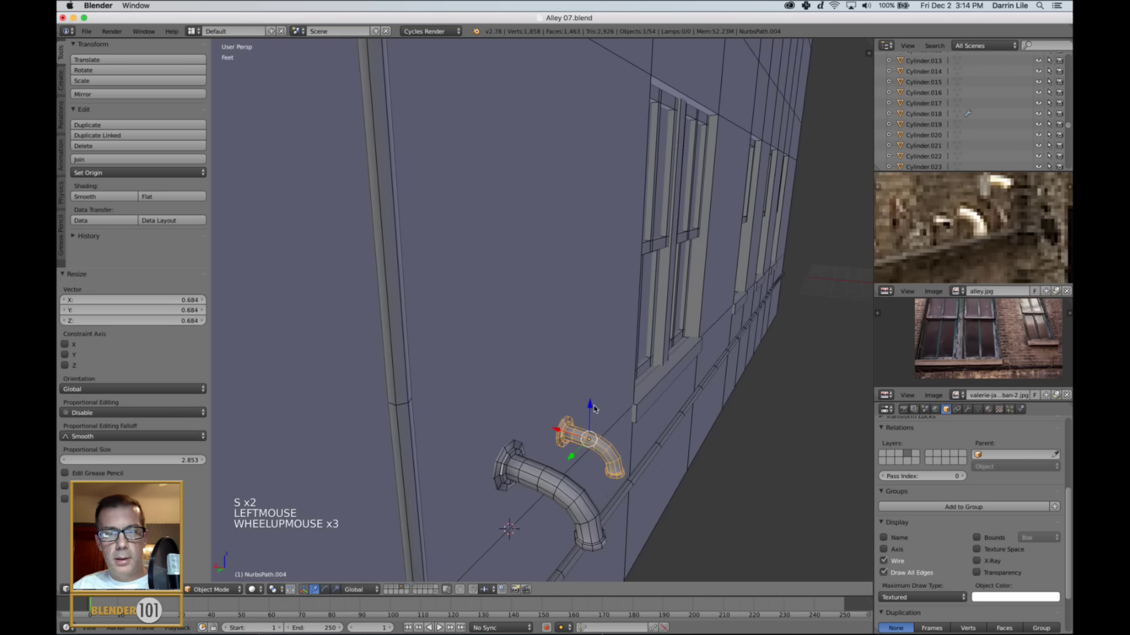
{"action": "left_click_drag", "start_coordinate": [591, 406], "coordinate": [546, 416]}
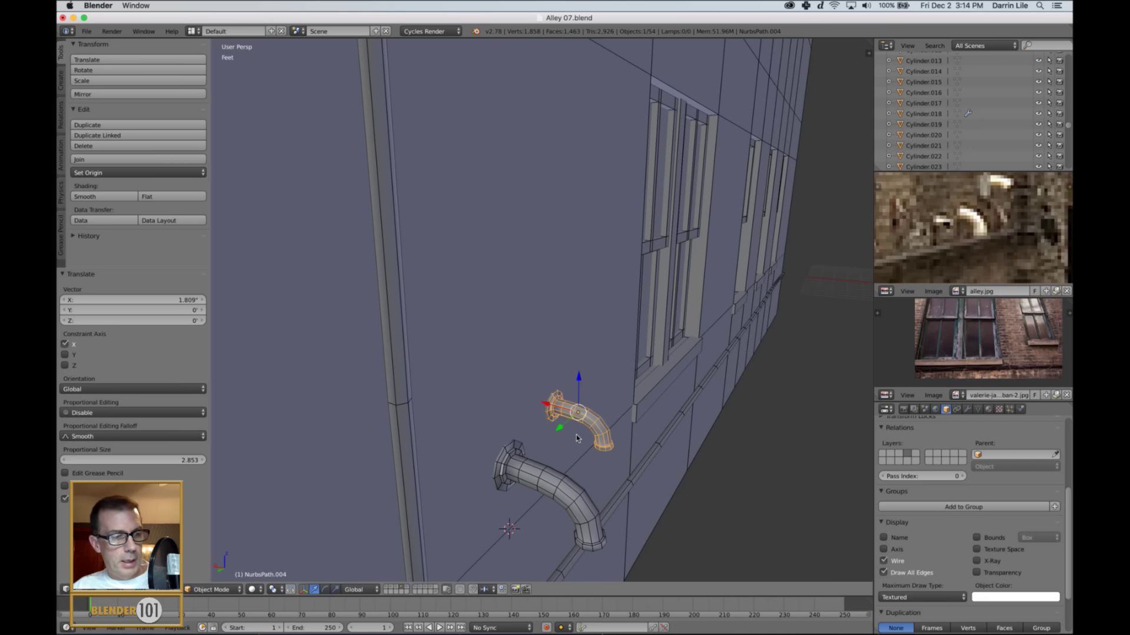
- Delete the lip and the last straight section of faces at the small vent pipe's open end
{"action": "key", "text": "KP_Decimal"}
{"action": "middle_click_drag", "start_coordinate": [614, 443], "coordinate": [568, 440]}
{"action": "scroll", "coordinate": [638, 422], "scroll_direction": "down", "scroll_amount": 3}
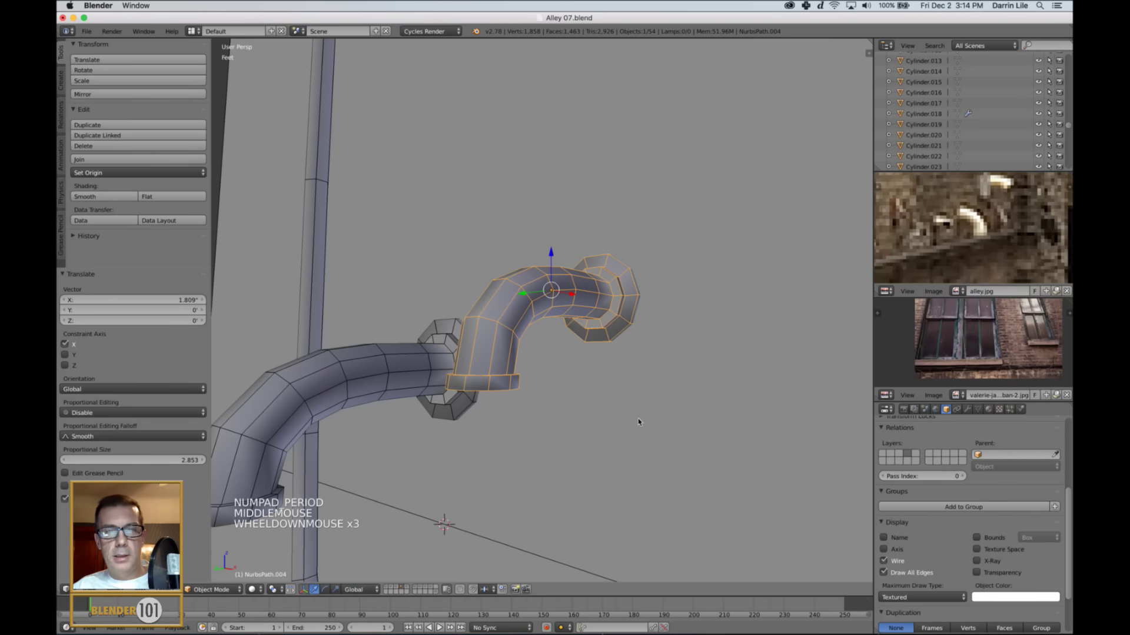
{"action": "middle_click_drag", "start_coordinate": [648, 390], "coordinate": [474, 373]}
{"action": "key", "text": "Tab"}
{"action": "key", "text": "ctrl+Tab"}
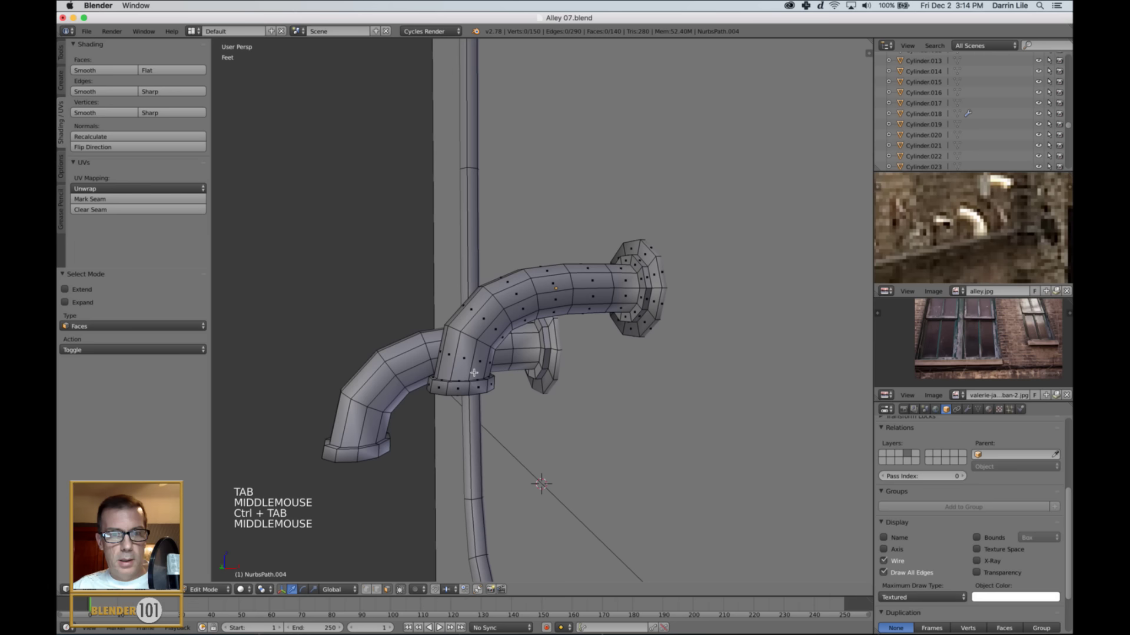
{"action": "right_click", "coordinate": [468, 394], "text": "alt"}
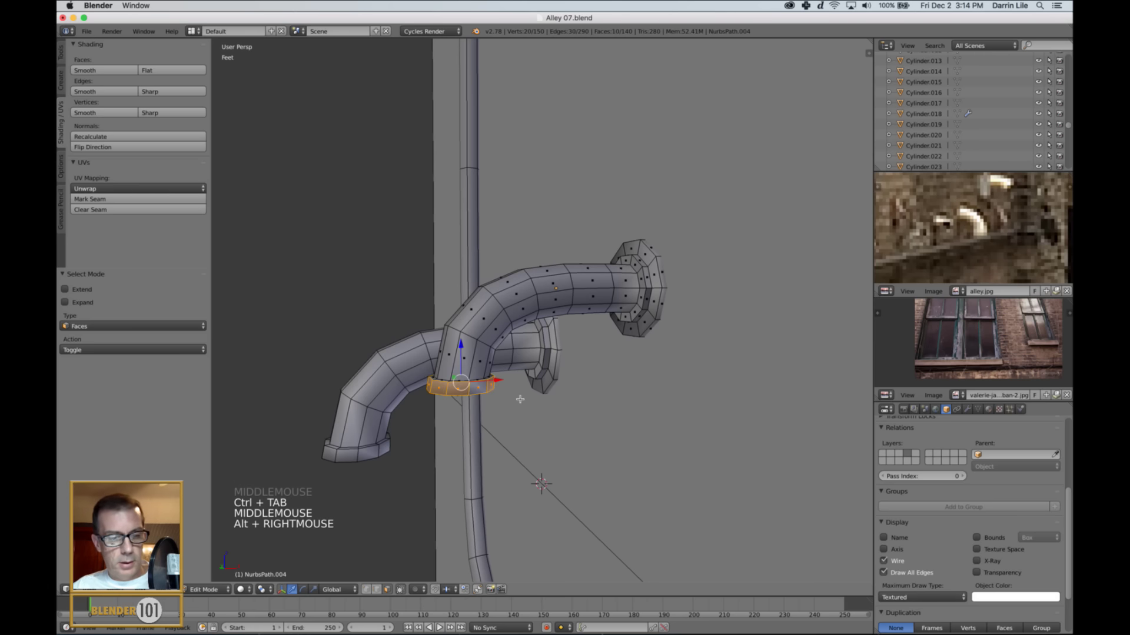
{"action": "key", "text": "ctrl+KP_Add"}
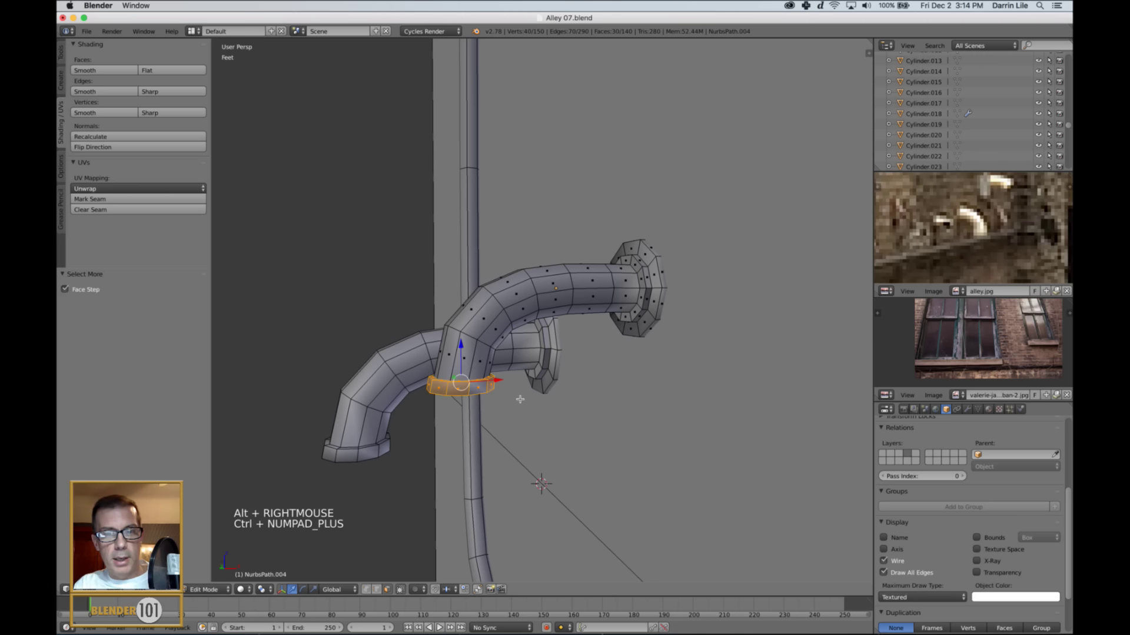
{"action": "key", "text": "ctrl+KP_Add"}
{"action": "key", "text": "x"}
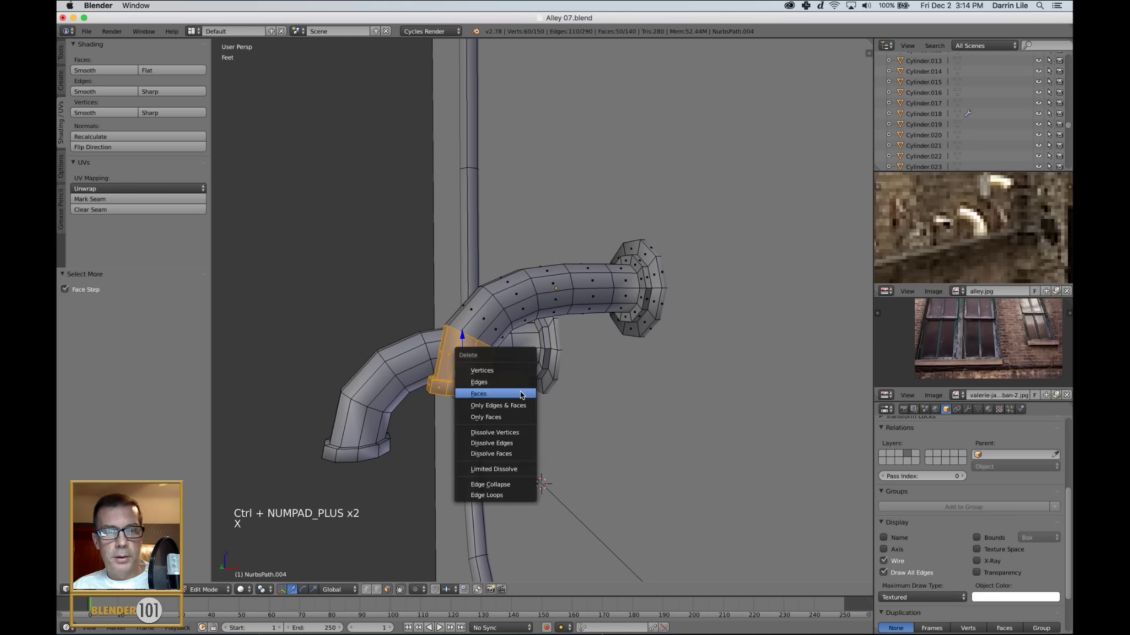
{"action": "left_click", "coordinate": [526, 394]}
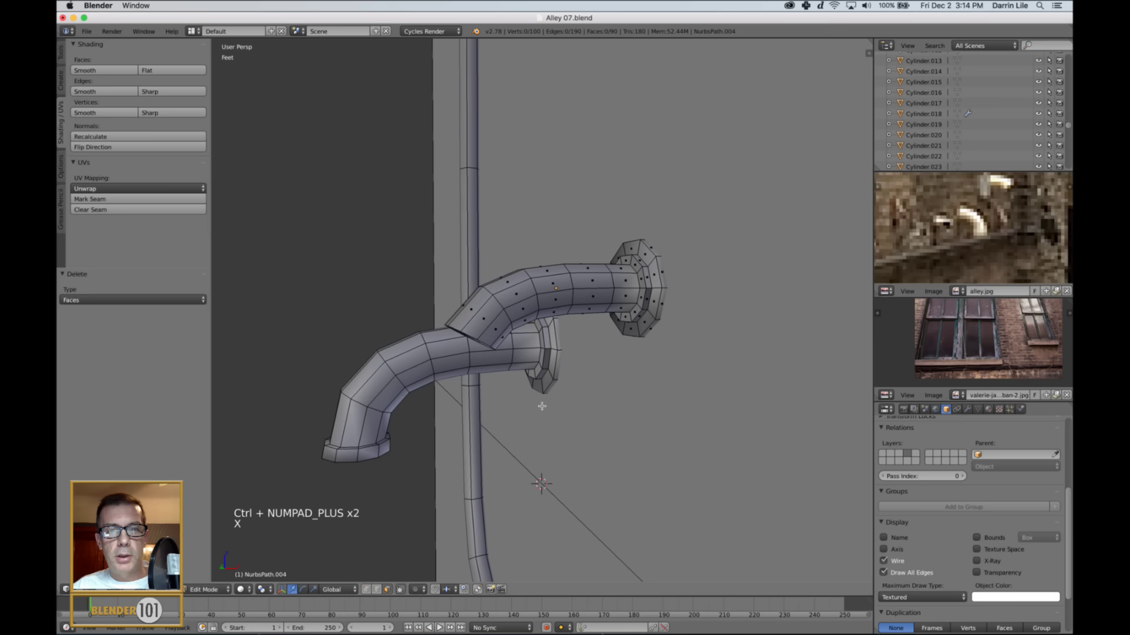
- Add one loop cut near the shortened pipe's open end with an edge slide factor of 0.417
{"action": "key", "text": "ctrl+r"}
{"action": "left_click", "coordinate": [493, 338]}
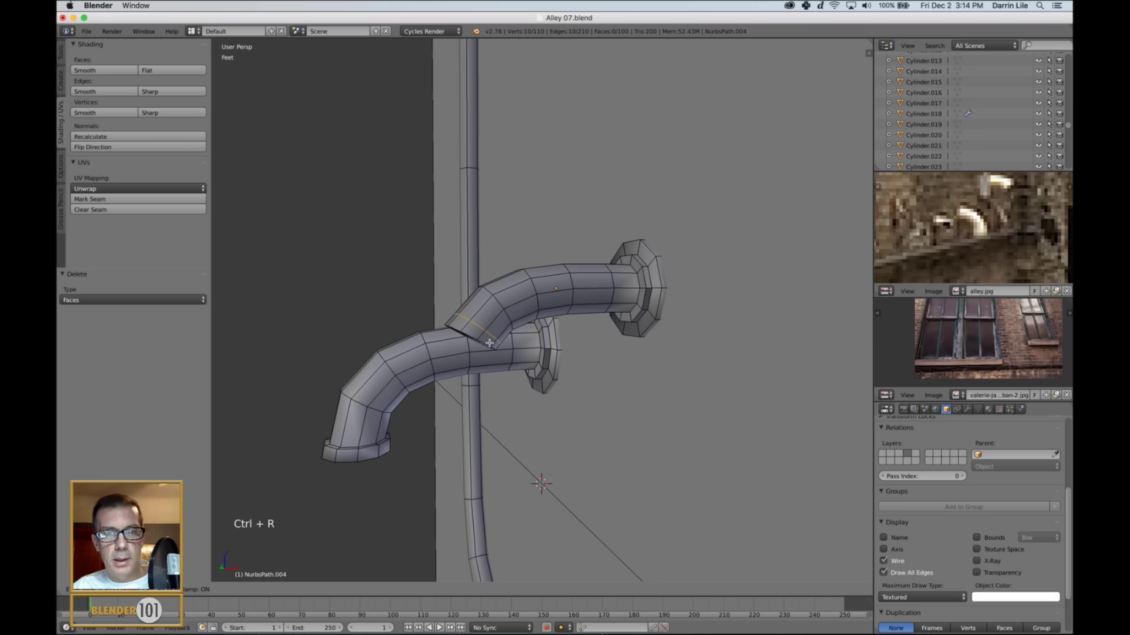
{"action": "left_click", "coordinate": [488, 343]}
{"action": "middle_click_drag", "start_coordinate": [489, 343], "coordinate": [485, 384]}
{"action": "scroll", "coordinate": [504, 367], "scroll_direction": "up", "scroll_amount": 4}
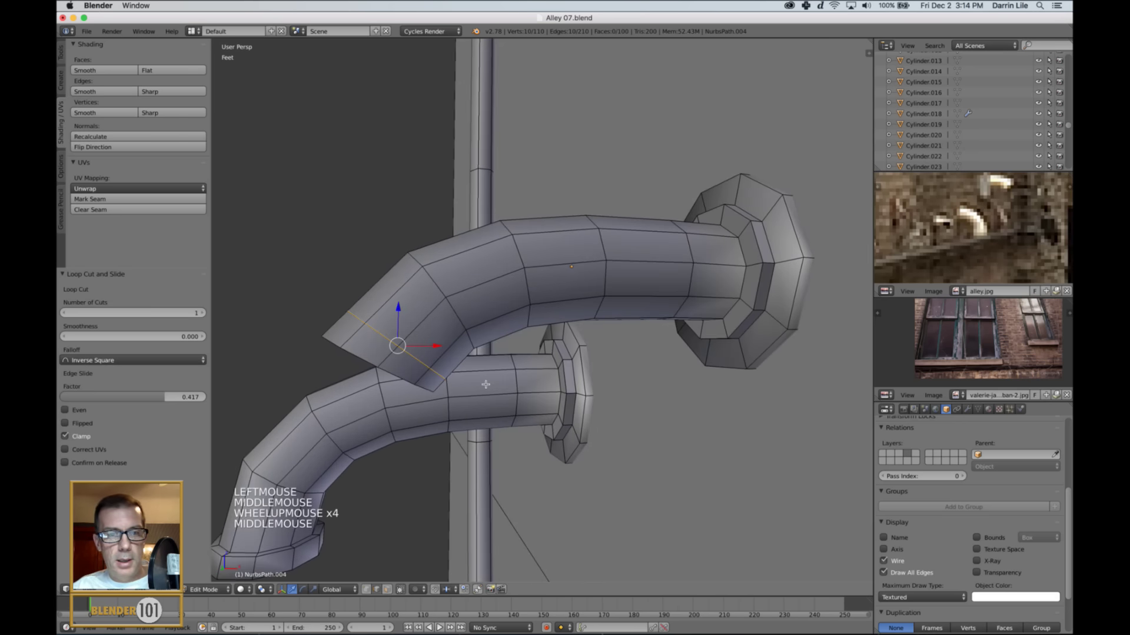
- Rotate the edge loop at the open end 8.102° about Y and scale it to 0.974
{"action": "right_click", "coordinate": [405, 384], "text": "alt"}
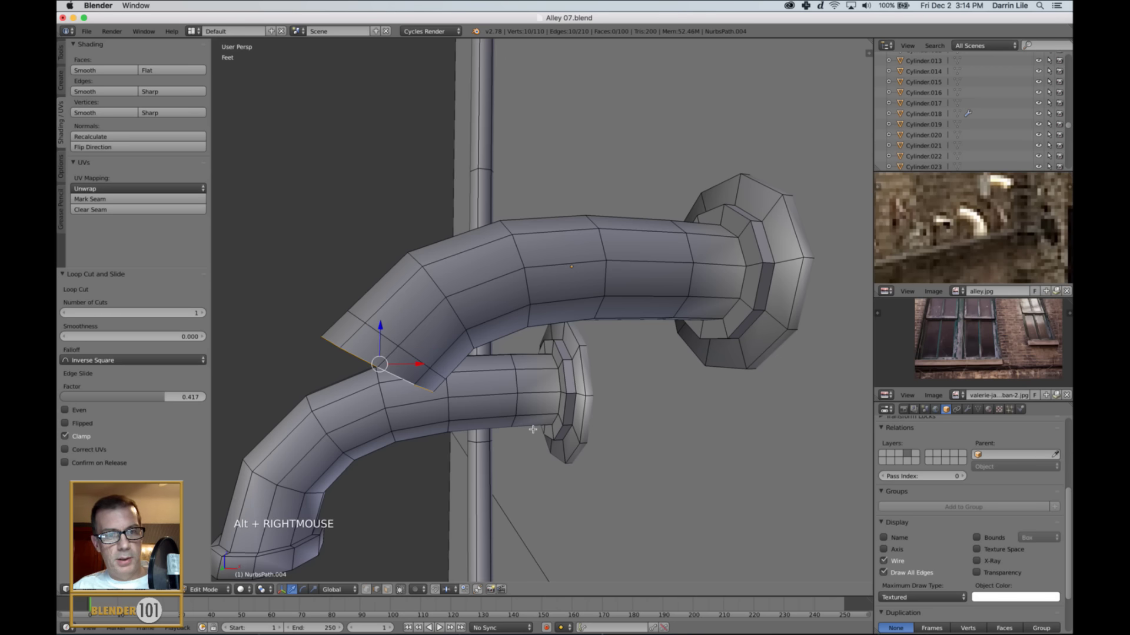
{"action": "key", "text": "r"}
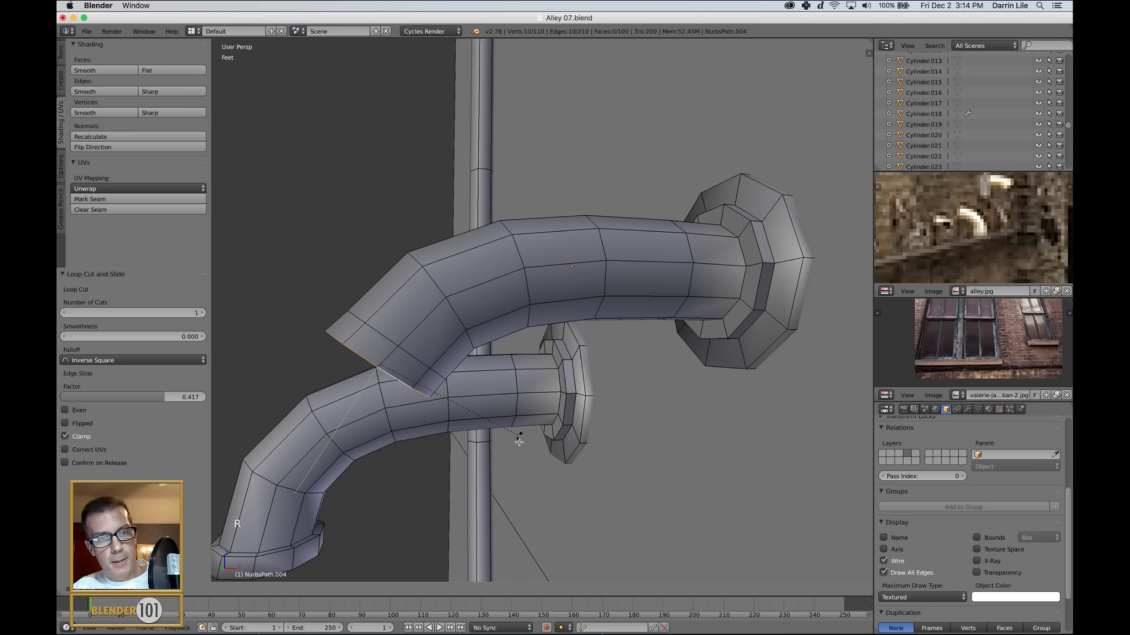
{"action": "left_click", "coordinate": [514, 445]}
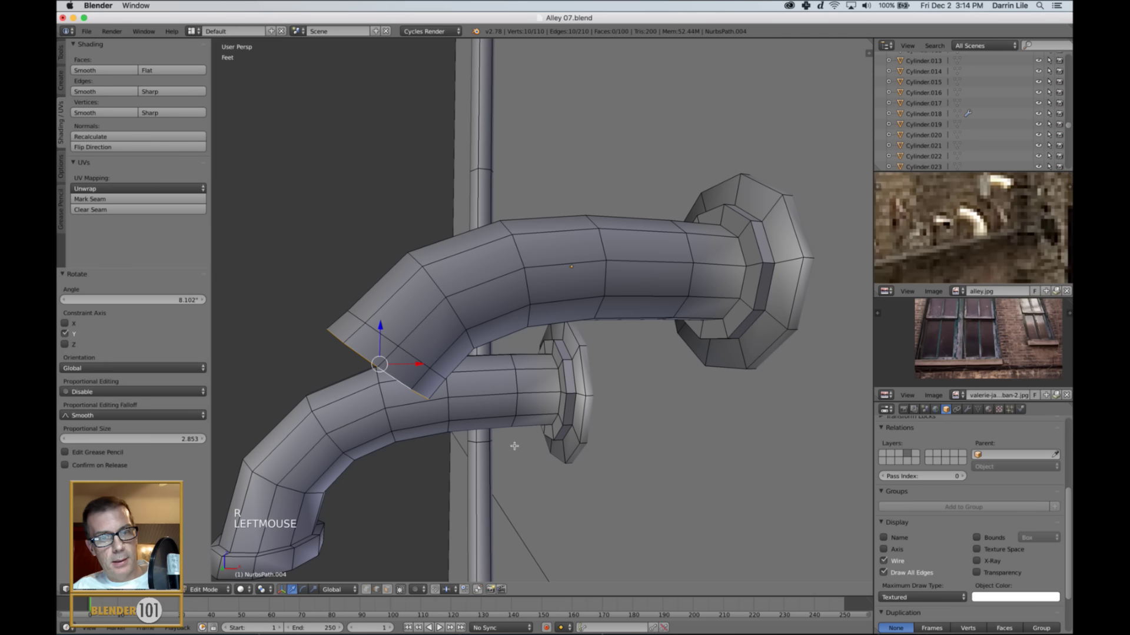
{"action": "key", "text": "s"}
{"action": "key", "text": "s"}
{"action": "left_click", "coordinate": [509, 440]}
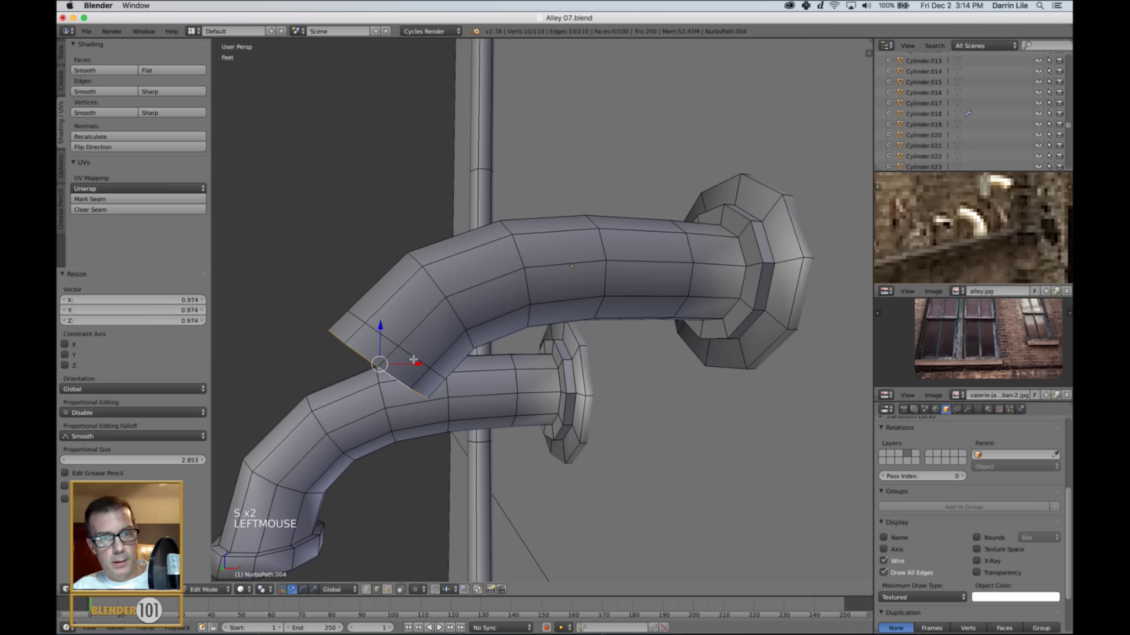
- Extrude the ring of faces at the small pipe's open end and scale it outward into a lip
{"action": "key", "text": "ctrl+Tab"}
{"action": "left_click", "coordinate": [414, 358]}
{"action": "right_click", "coordinate": [408, 367], "text": "alt"}
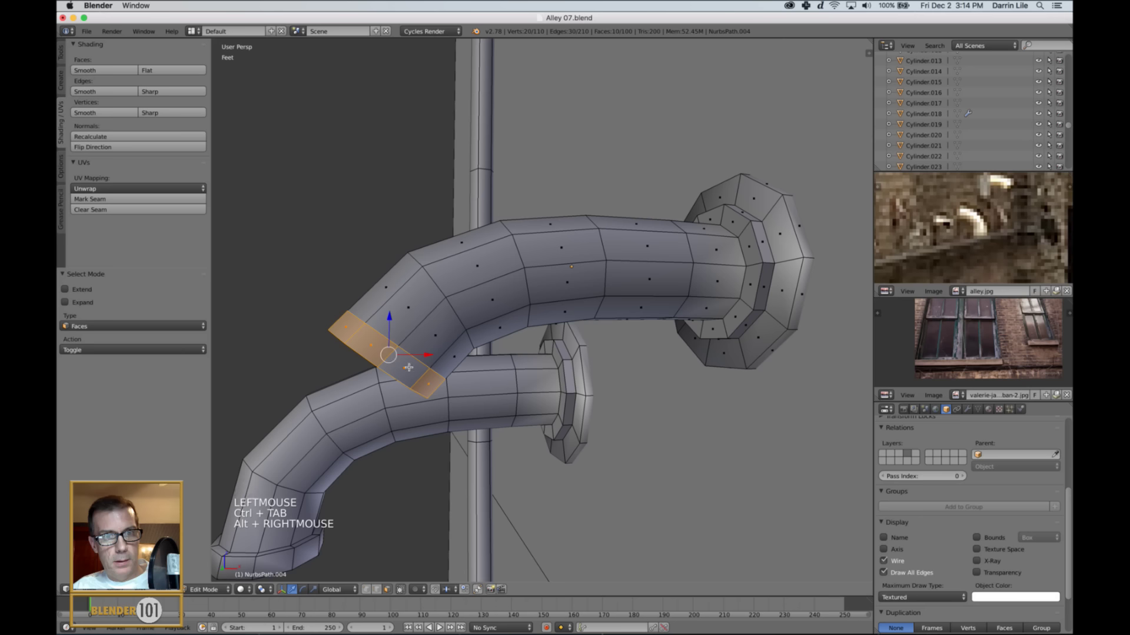
{"action": "key", "text": "e"}
{"action": "left_click", "coordinate": [500, 400]}
{"action": "key", "text": "e"}
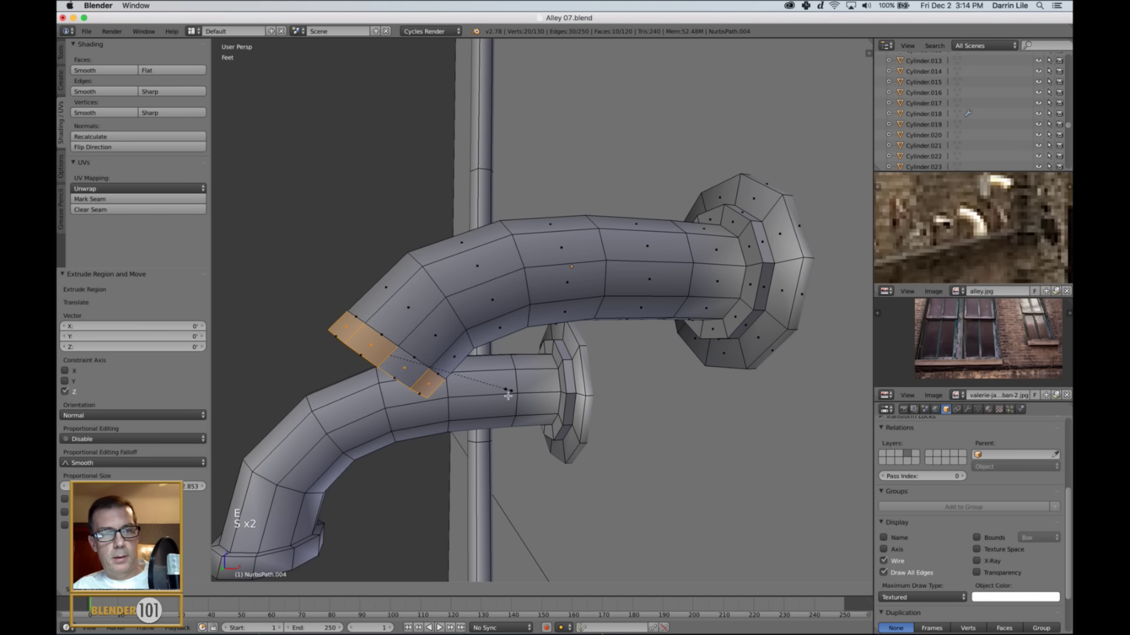
{"action": "key", "text": "s"}
{"action": "key", "text": "s"}
{"action": "left_click", "coordinate": [522, 414]}
- Scale the inner edge loop of the small pipe's opening to 0.876 to thicken the rim
{"action": "middle_click_drag", "start_coordinate": [522, 413], "coordinate": [555, 389]}
{"action": "middle_click_drag", "start_coordinate": [614, 270], "coordinate": [655, 294]}
{"action": "key", "text": "ctrl+Tab"}
{"action": "left_click", "coordinate": [686, 348]}
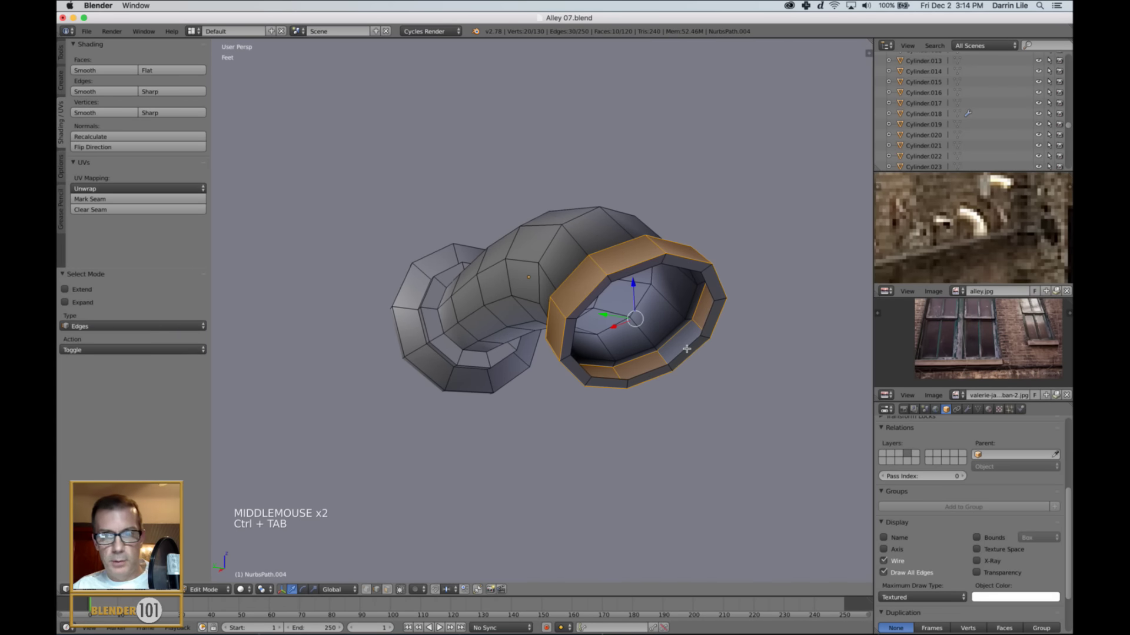
{"action": "right_click", "coordinate": [688, 350], "text": "alt"}
{"action": "key", "text": "s"}
{"action": "left_click", "coordinate": [694, 371]}
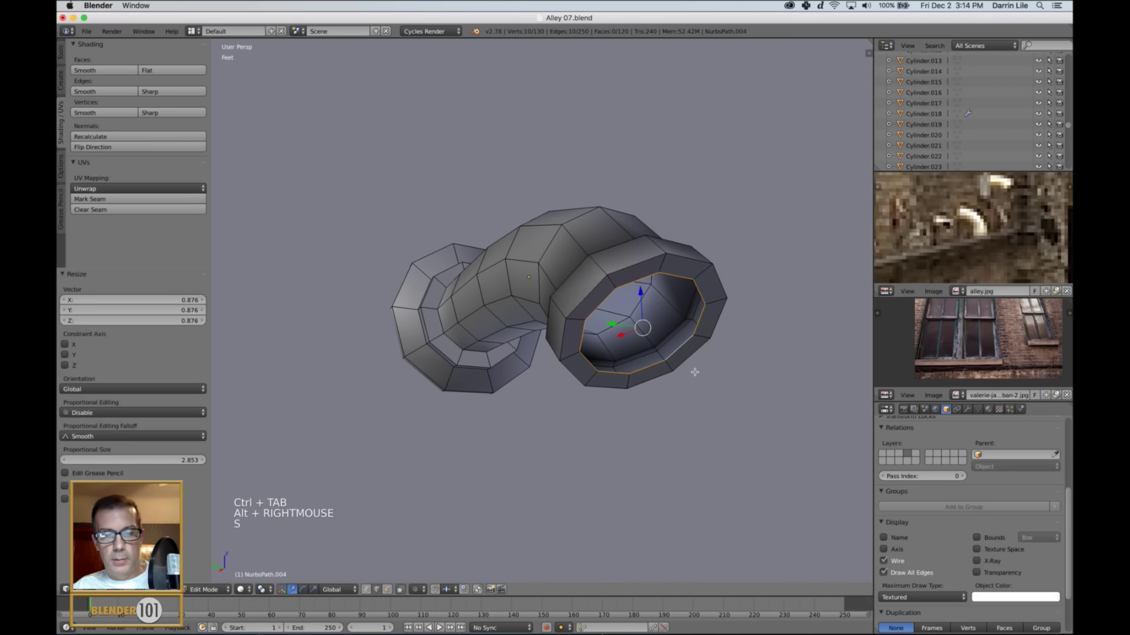
- Extrude the opening's inner edge loop into the pipe, shift it about 425.629 thou along X, and scale it down
{"action": "key", "text": "e"}
{"action": "left_click", "coordinate": [698, 381]}
{"action": "middle_click_drag", "start_coordinate": [698, 382], "coordinate": [675, 301]}
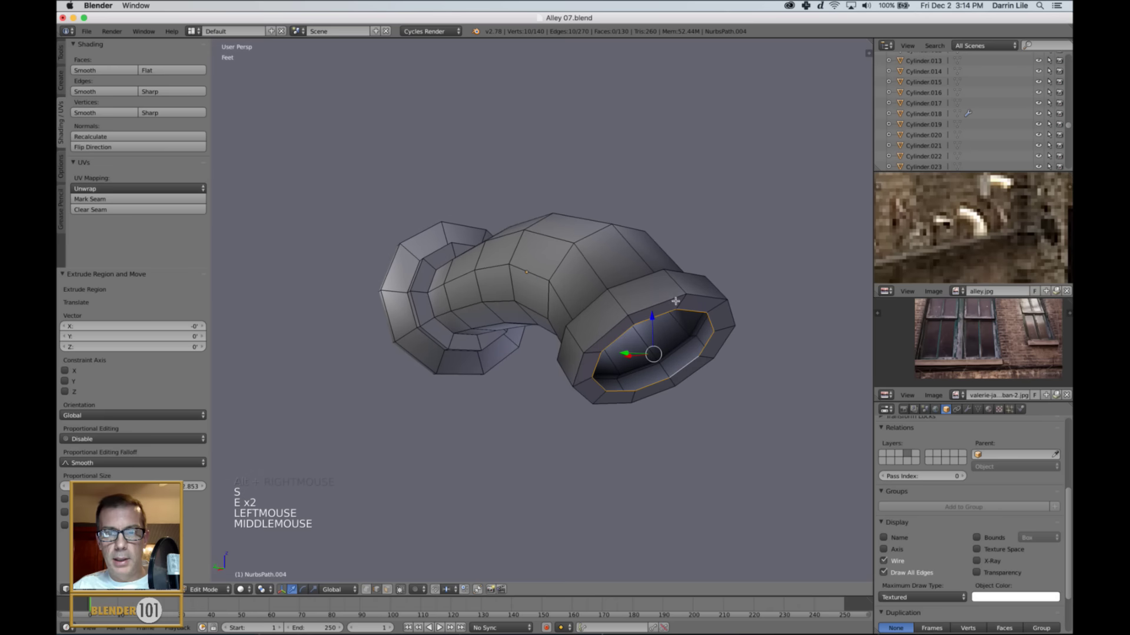
{"action": "left_click_drag", "start_coordinate": [648, 326], "coordinate": [600, 316]}
{"action": "middle_click_drag", "start_coordinate": [600, 316], "coordinate": [670, 357]}
{"action": "key", "text": "super+z"}
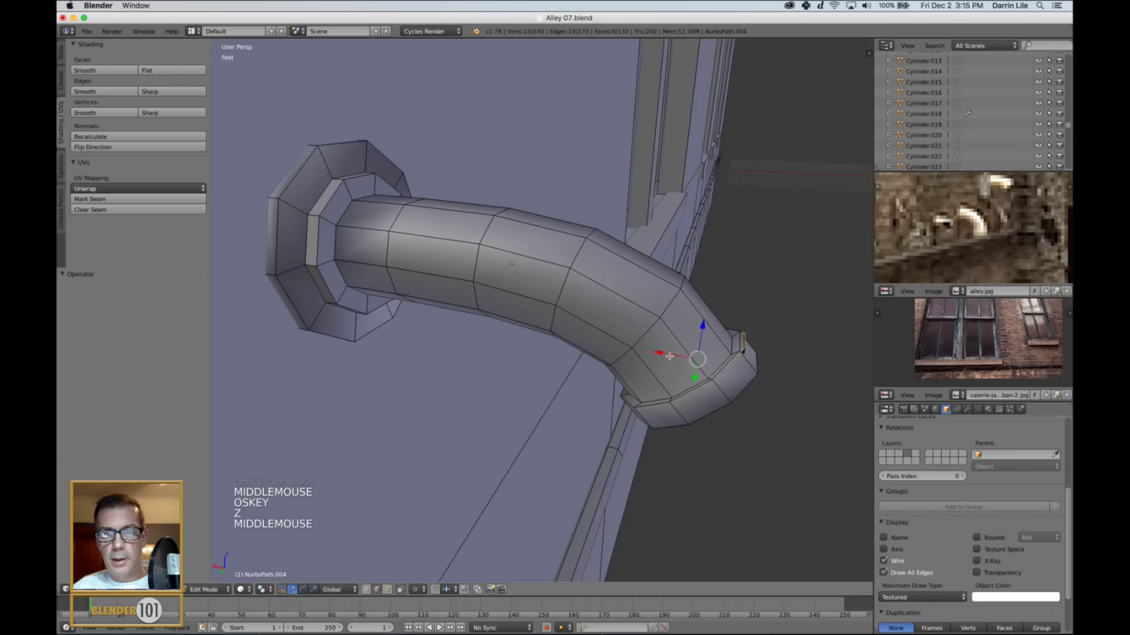
{"action": "left_click_drag", "start_coordinate": [658, 357], "coordinate": [643, 363]}
{"action": "middle_click_drag", "start_coordinate": [642, 363], "coordinate": [652, 356]}
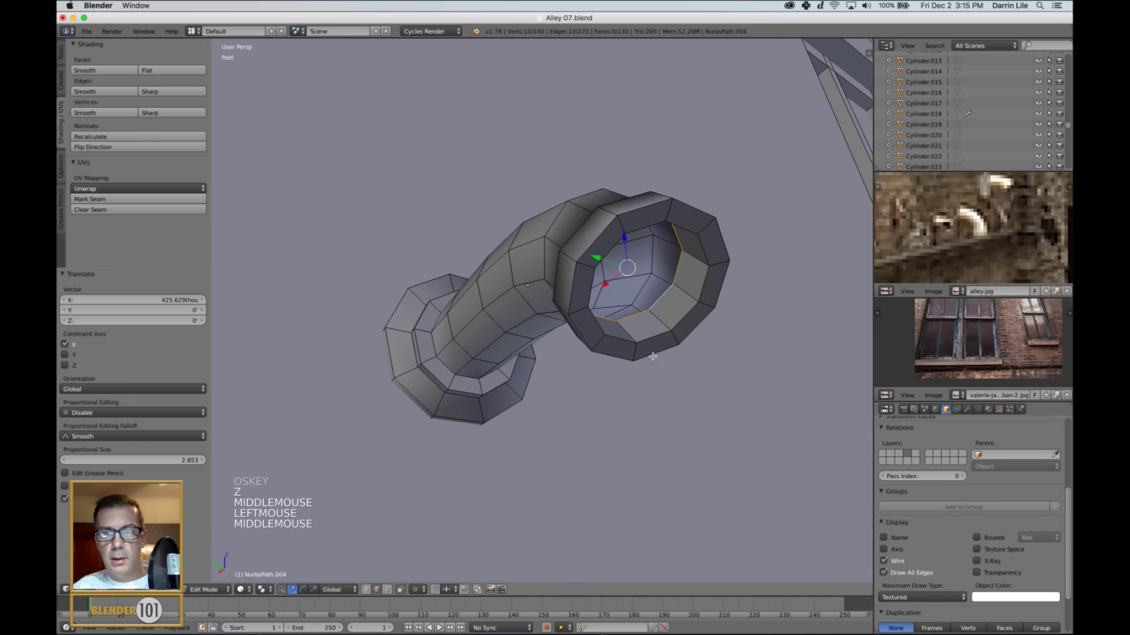
{"action": "key", "text": "s"}
{"action": "key", "text": "s"}
{"action": "left_click", "coordinate": [667, 372]}
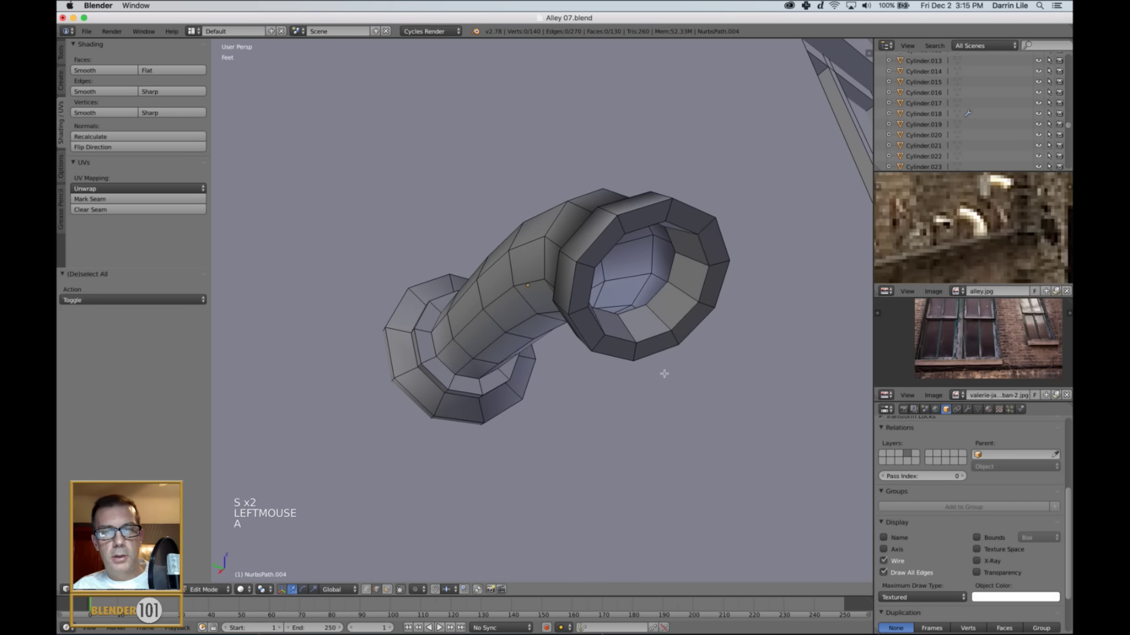
- Clear the selection and return the small vent pipe to Object Mode
{"action": "key", "text": "a"}
{"action": "key", "text": "Tab"}
{"action": "scroll", "coordinate": [663, 373], "scroll_direction": "down", "scroll_amount": 3}
{"action": "scroll", "coordinate": [677, 359], "scroll_direction": "down", "scroll_amount": 2}
{"action": "key", "text": "a"}
{"action": "scroll", "coordinate": [610, 335], "scroll_direction": "down", "scroll_amount": 4}
{"action": "middle_click_drag", "start_coordinate": [611, 335], "coordinate": [667, 409]}
{"action": "scroll", "coordinate": [647, 377], "scroll_direction": "down", "scroll_amount": 3}
{"action": "scroll", "coordinate": [698, 387], "scroll_direction": "down", "scroll_amount": 4}
{"action": "key", "text": "Tab"}
{"action": "key", "text": "Tab"}
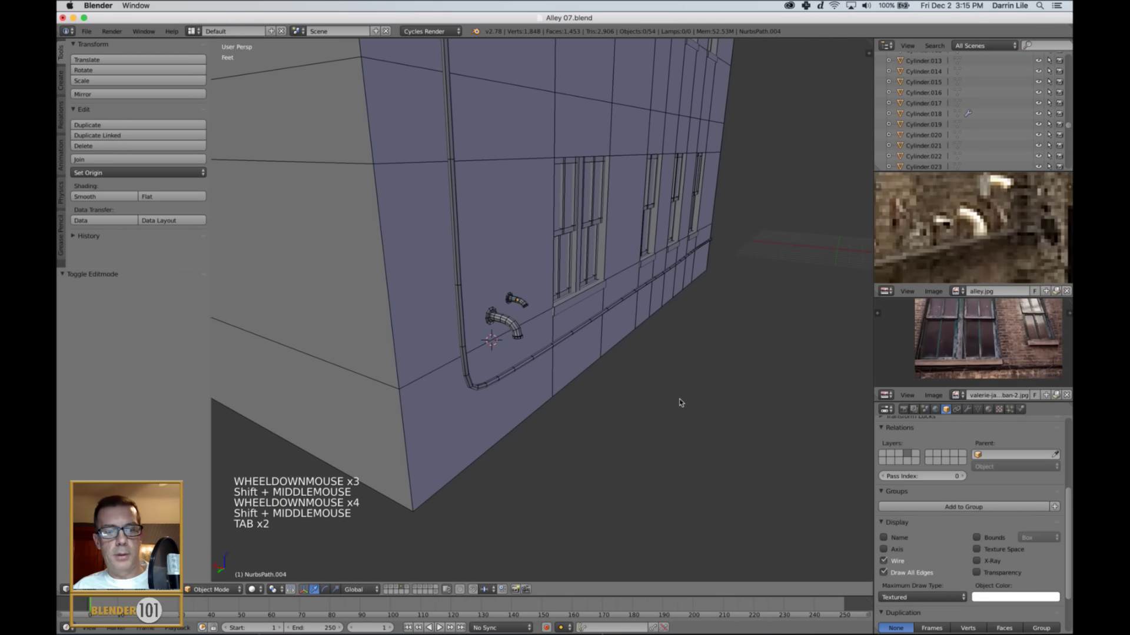
- Save the Alley 07.blend file over the existing version
{"action": "key", "text": "a"}
{"action": "key", "text": "a"}
{"action": "key", "text": "a"}
{"action": "key", "text": "a"}
{"action": "middle_click_drag", "start_coordinate": [719, 404], "coordinate": [703, 405]}
{"action": "scroll", "coordinate": [706, 406], "scroll_direction": "down", "scroll_amount": 3}
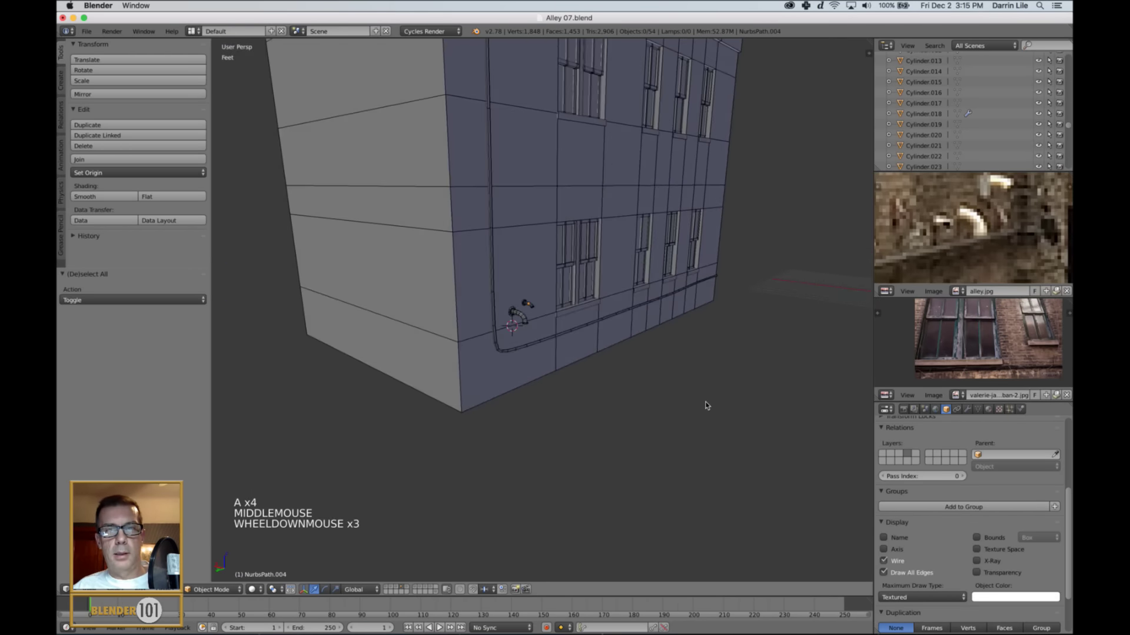
{"action": "middle_click_drag", "start_coordinate": [727, 351], "coordinate": [680, 454], "text": "shift"}
{"action": "middle_click_drag", "start_coordinate": [685, 414], "coordinate": [726, 419], "text": "shift"}
{"action": "key", "text": "super+s"}
{"action": "left_click", "coordinate": [692, 430]}
- Show all layers of the alley scene and deselect every object
{"action": "scroll", "coordinate": [723, 415], "scroll_direction": "down", "scroll_amount": 3}
{"action": "scroll", "coordinate": [990, 245], "scroll_direction": "down", "scroll_amount": 9}
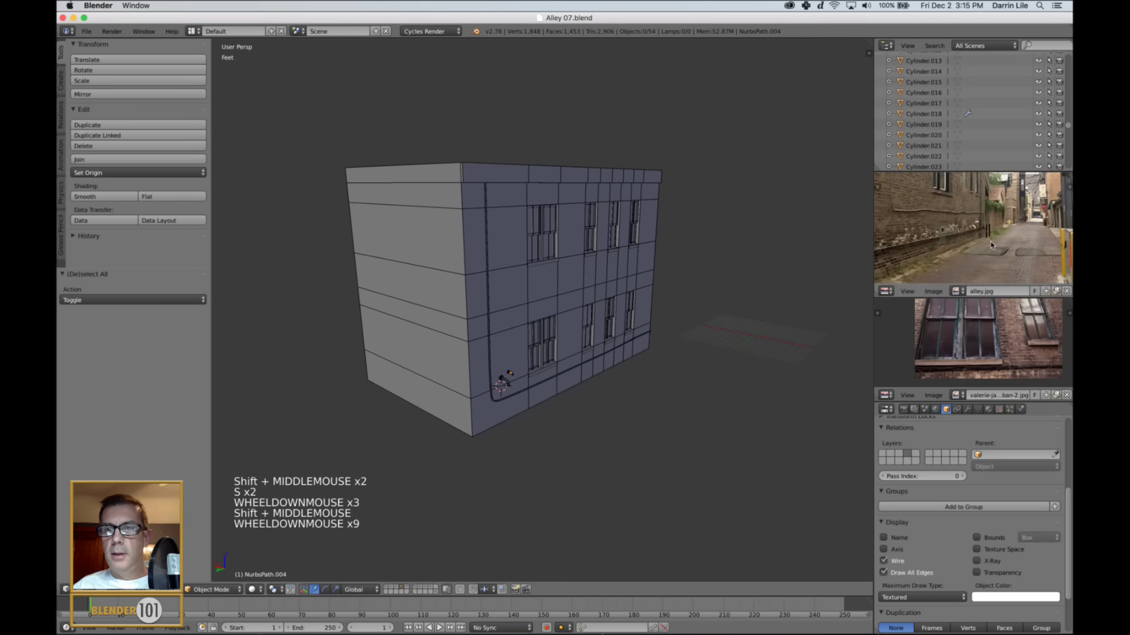
{"action": "scroll", "coordinate": [988, 338], "scroll_direction": "down", "scroll_amount": 4}
{"action": "scroll", "coordinate": [988, 338], "scroll_direction": "up", "scroll_amount": 3}
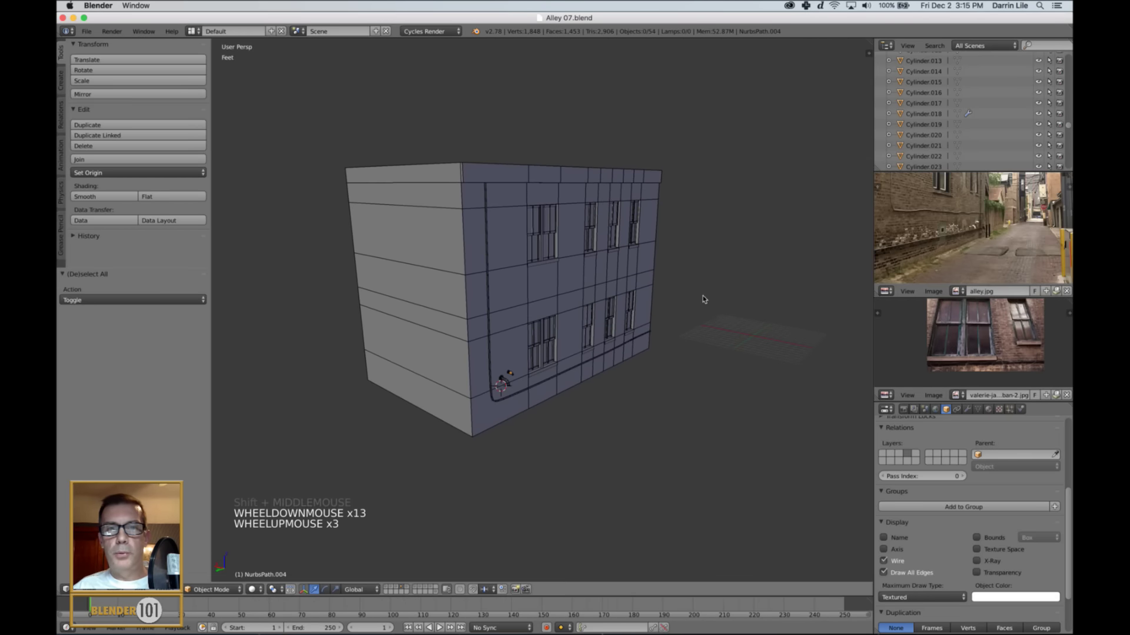
{"action": "middle_click_drag", "start_coordinate": [702, 299], "coordinate": [679, 320], "text": "shift"}
{"action": "scroll", "coordinate": [644, 305], "scroll_direction": "down", "scroll_amount": 1}
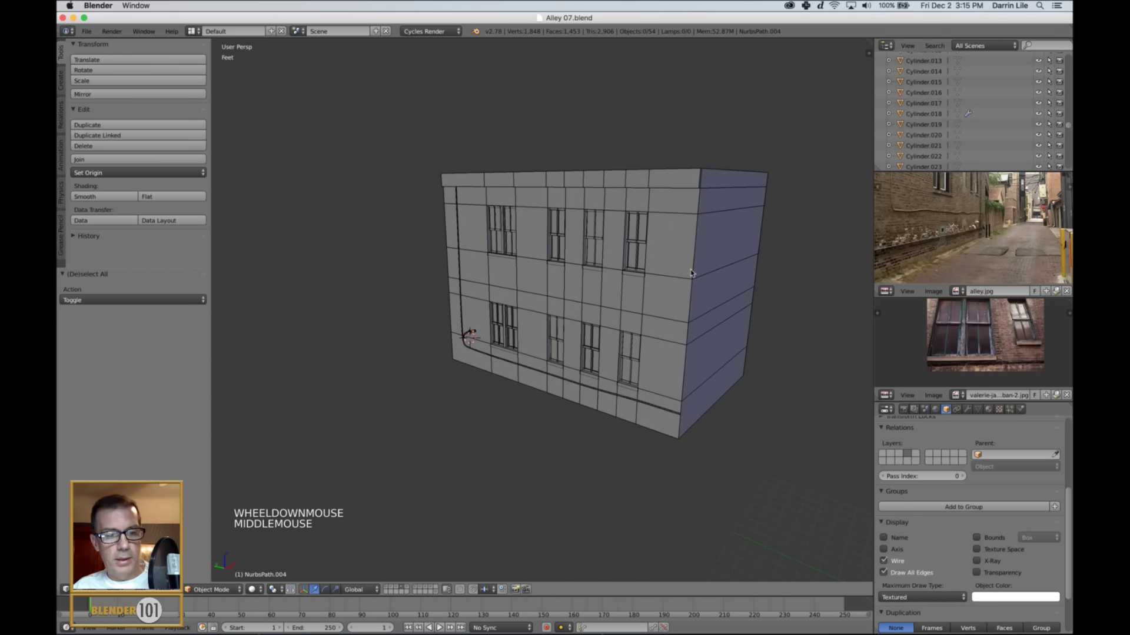
{"action": "key", "text": "grave"}
{"action": "scroll", "coordinate": [664, 233], "scroll_direction": "down", "scroll_amount": 4}
{"action": "key", "text": "a"}
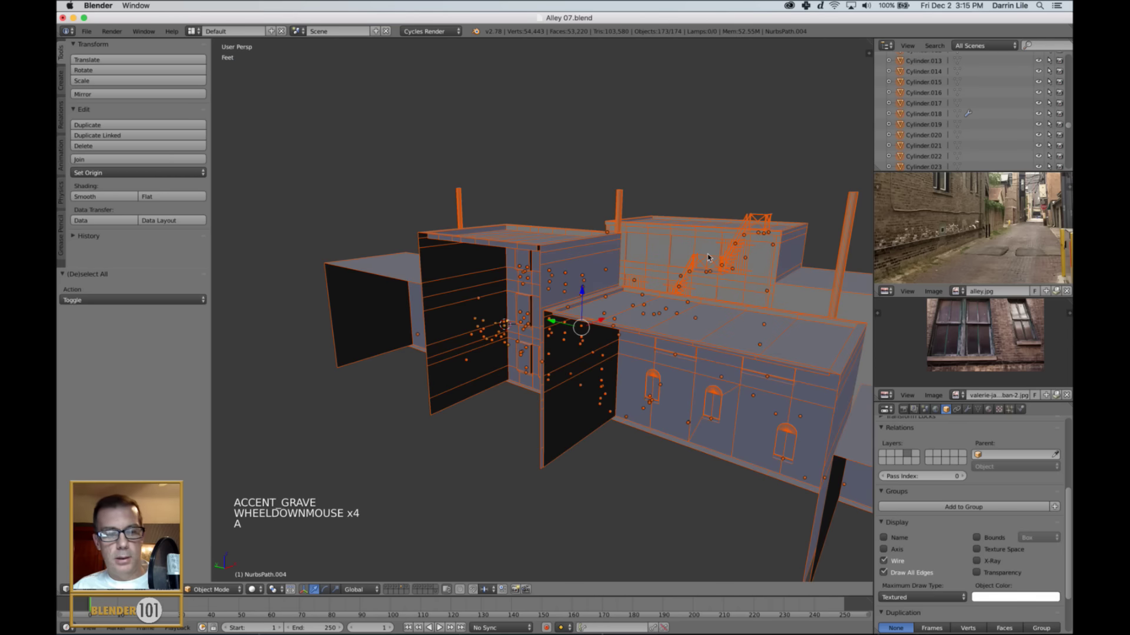
{"action": "key", "text": "a"}
- Turn off the wire and all-edges display for the high-poly trash can beside the post, leaving it deselected
{"action": "middle_click_drag", "start_coordinate": [708, 257], "coordinate": [683, 255]}
{"action": "scroll", "coordinate": [701, 241], "scroll_direction": "up", "scroll_amount": 3}
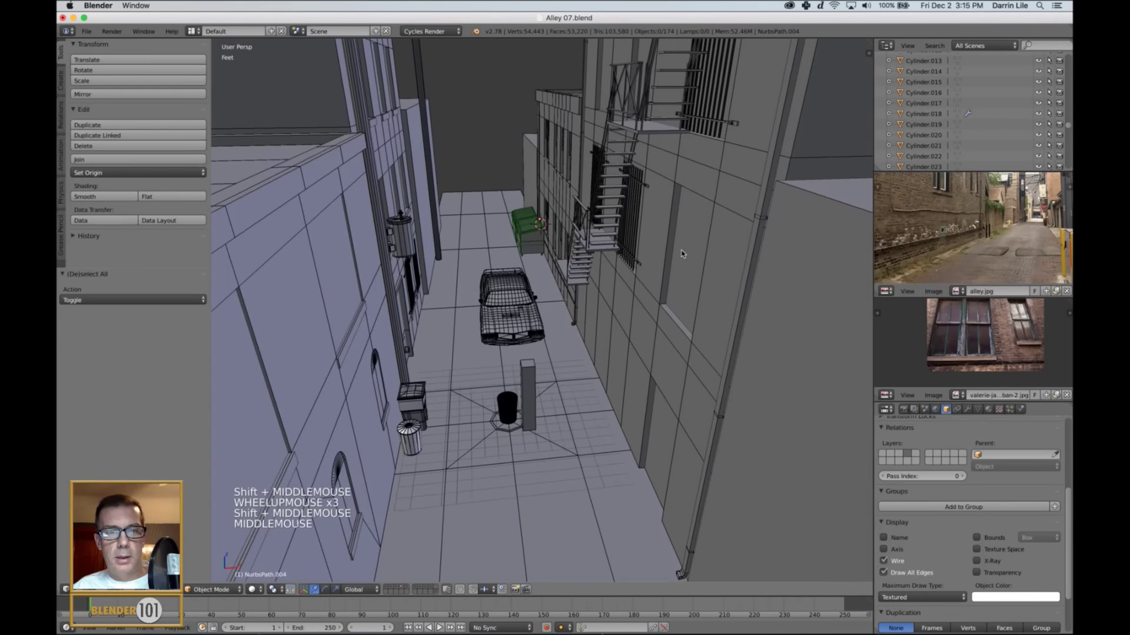
{"action": "right_click", "coordinate": [506, 419]}
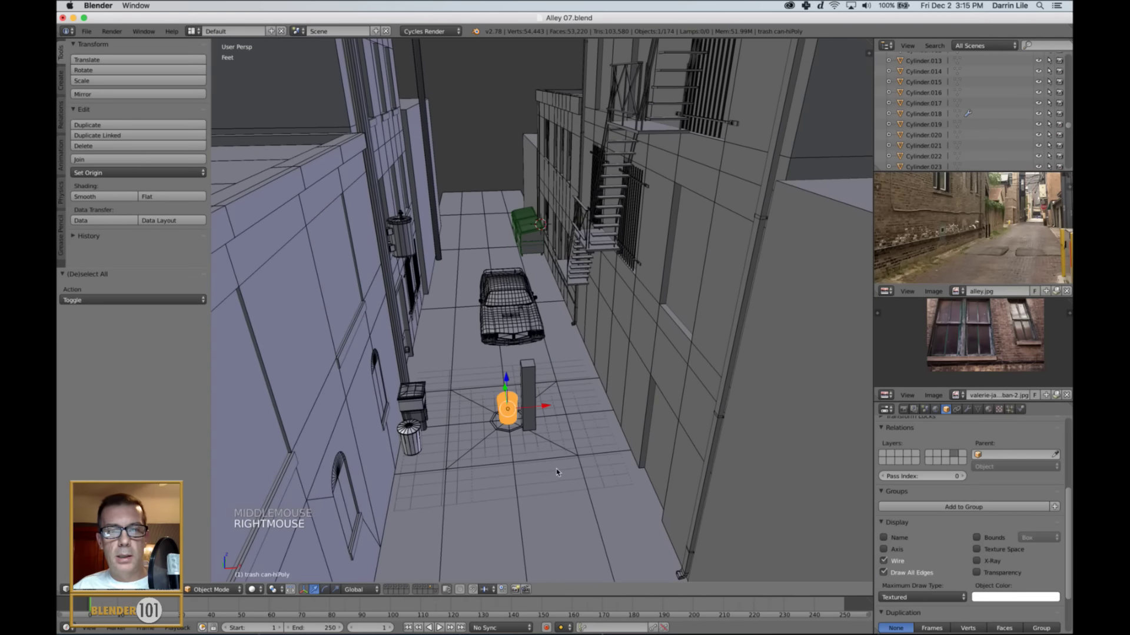
{"action": "scroll", "coordinate": [556, 465], "scroll_direction": "up", "scroll_amount": 3}
{"action": "scroll", "coordinate": [556, 463], "scroll_direction": "down", "scroll_amount": 3}
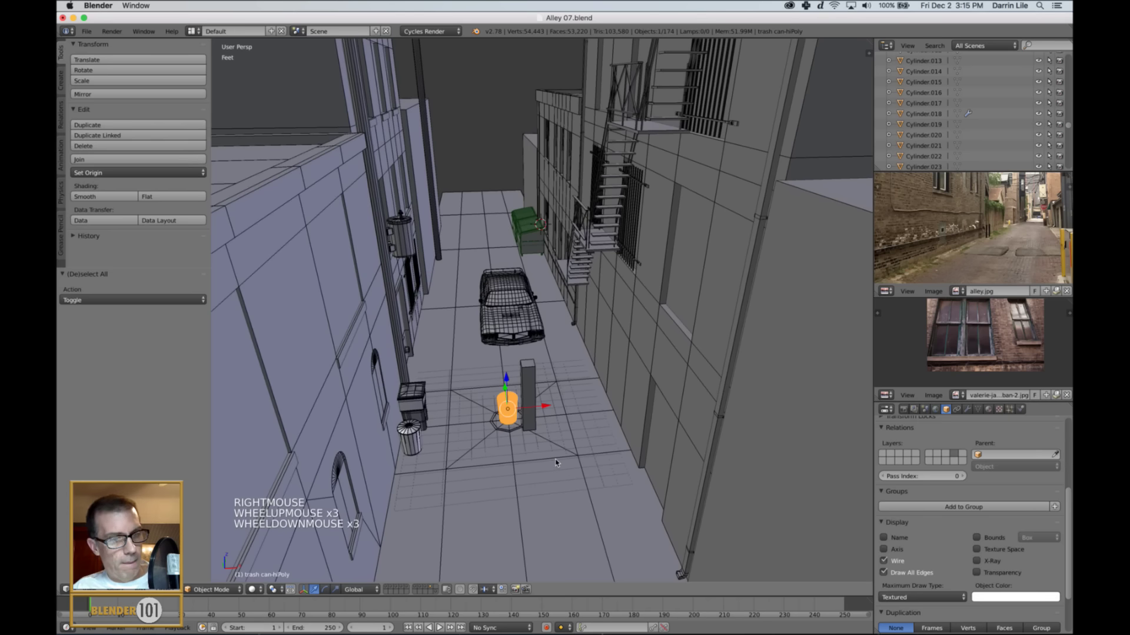
{"action": "key", "text": "KP_Decimal"}
{"action": "scroll", "coordinate": [545, 407], "scroll_direction": "down", "scroll_amount": 2}
{"action": "key", "text": "a"}
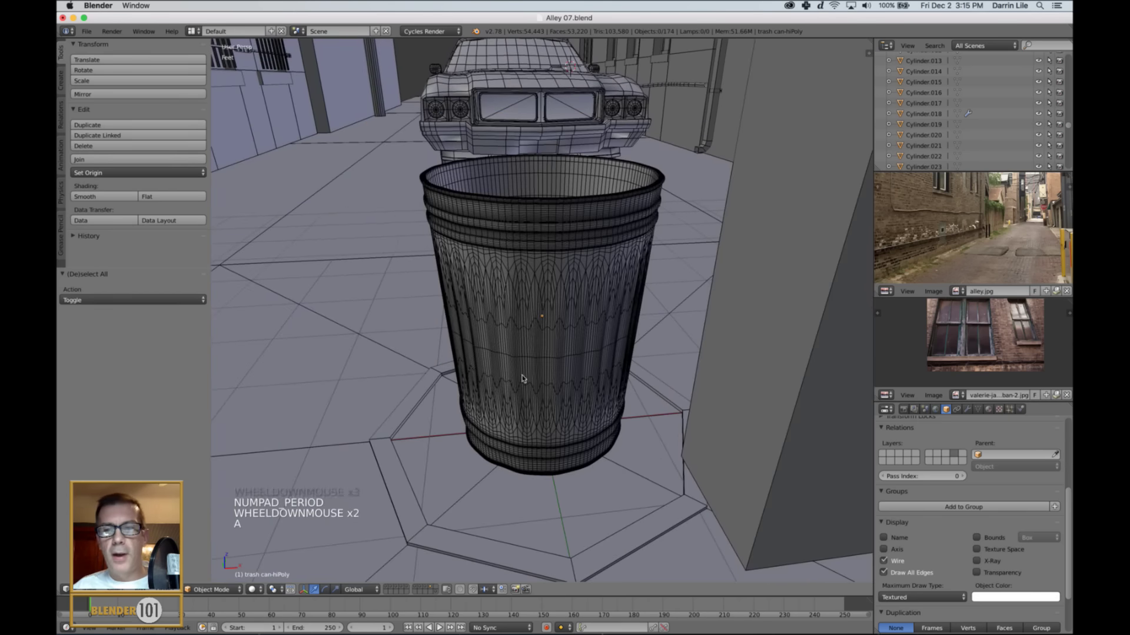
{"action": "right_click", "coordinate": [557, 357]}
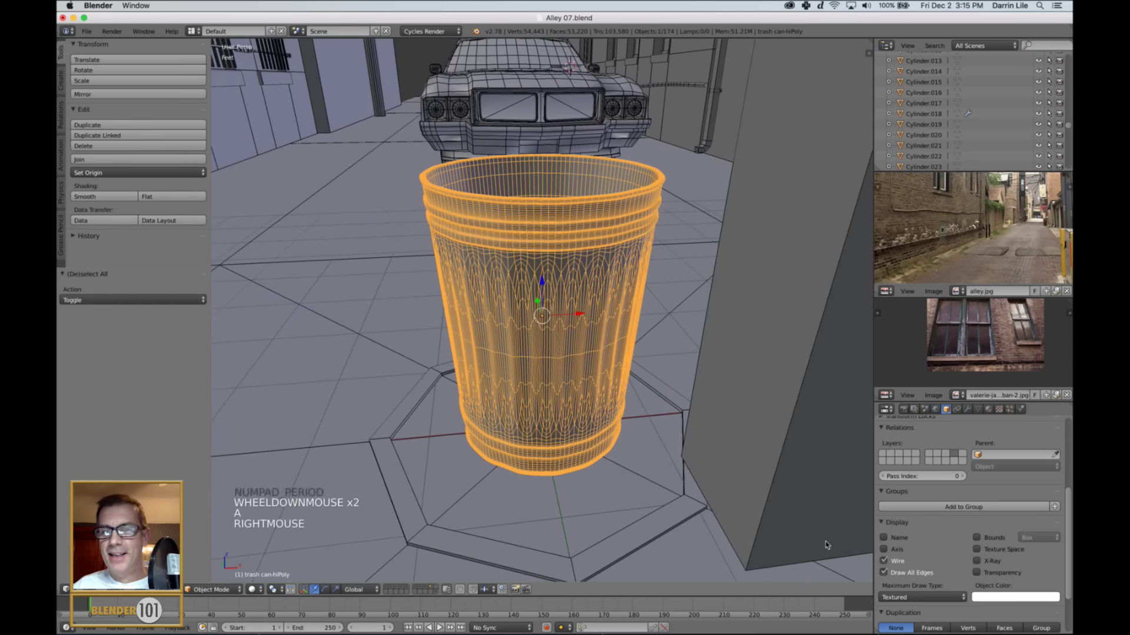
{"action": "left_click", "coordinate": [883, 561]}
{"action": "left_click", "coordinate": [884, 572]}
{"action": "scroll", "coordinate": [567, 456], "scroll_direction": "down", "scroll_amount": 4}
{"action": "key", "text": "a"}
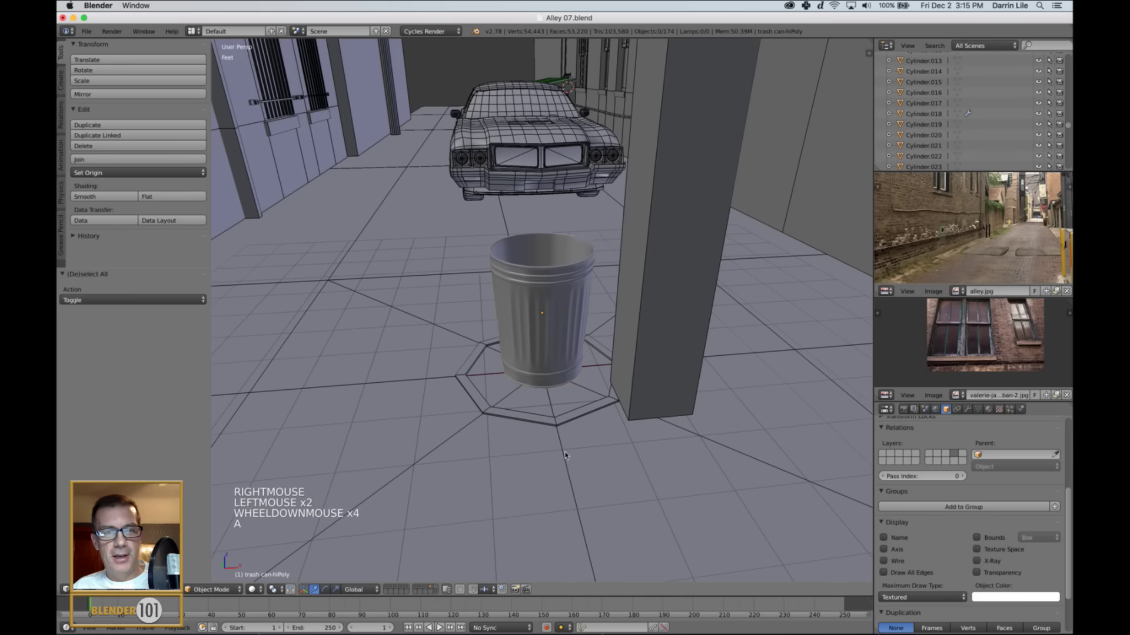
- Examine the alley around the trash can, the car and the fire escape from above
{"action": "scroll", "coordinate": [545, 434], "scroll_direction": "down", "scroll_amount": 4}
{"action": "middle_click_drag", "start_coordinate": [537, 428], "coordinate": [551, 386]}
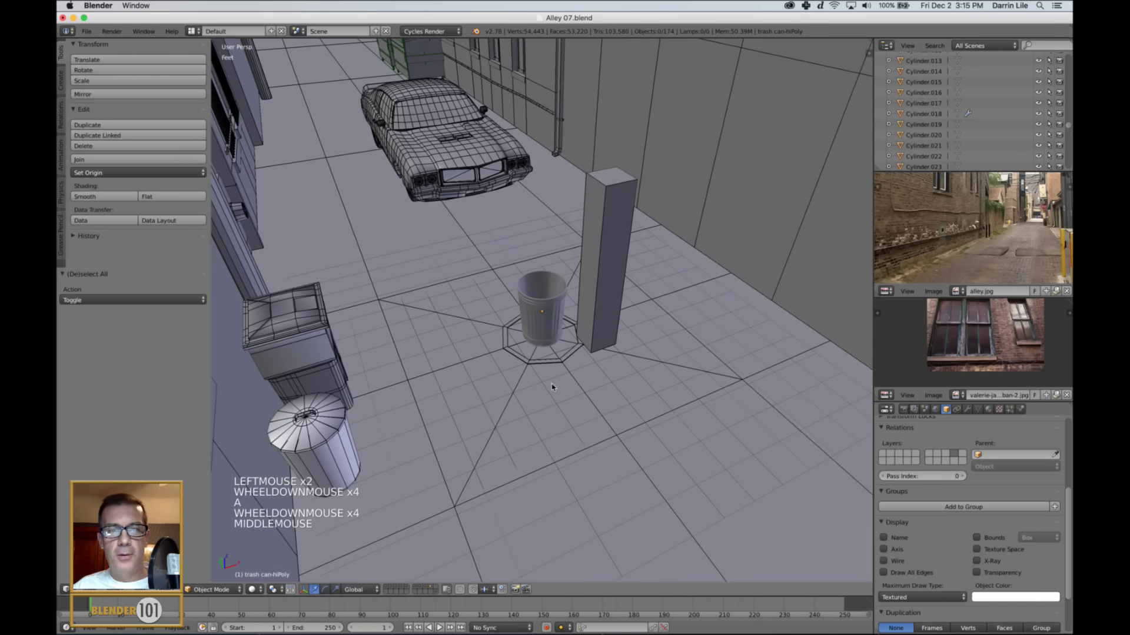
{"action": "scroll", "coordinate": [545, 336], "scroll_direction": "down", "scroll_amount": 2}
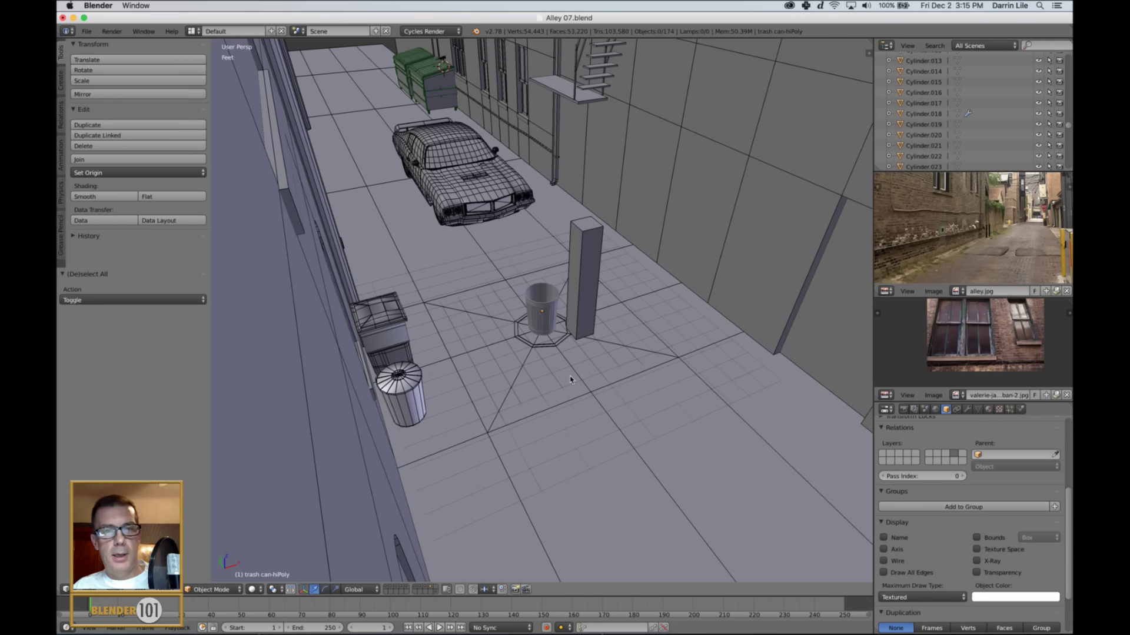
{"action": "scroll", "coordinate": [569, 379], "scroll_direction": "down", "scroll_amount": 3}
{"action": "middle_click_drag", "start_coordinate": [612, 387], "coordinate": [57, 362]}
{"action": "scroll", "coordinate": [602, 396], "scroll_direction": "down", "scroll_amount": 1}
{"action": "scroll", "coordinate": [606, 404], "scroll_direction": "down", "scroll_amount": 1}
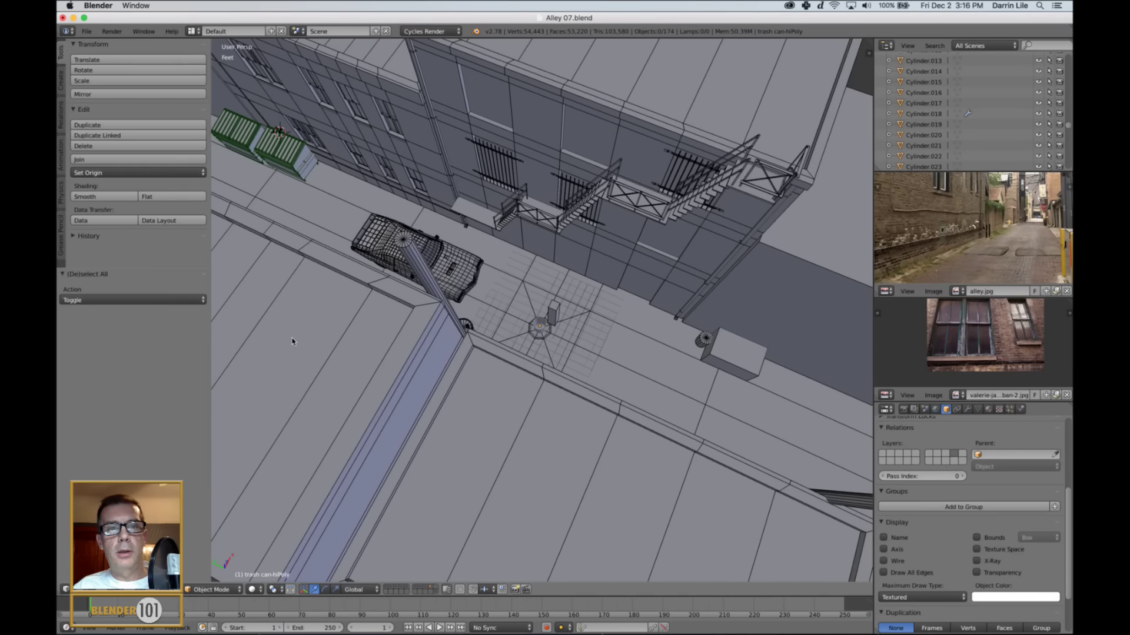
- Switch the outliner to list groups and select every object in the Dumpster group
{"action": "middle_click_drag", "start_coordinate": [293, 340], "coordinate": [398, 457], "text": "shift"}
{"action": "scroll", "coordinate": [440, 407], "scroll_direction": "up", "scroll_amount": 2}
{"action": "middle_click_drag", "start_coordinate": [378, 411], "coordinate": [392, 436], "text": "shift"}
{"action": "scroll", "coordinate": [393, 436], "scroll_direction": "down", "scroll_amount": 1}
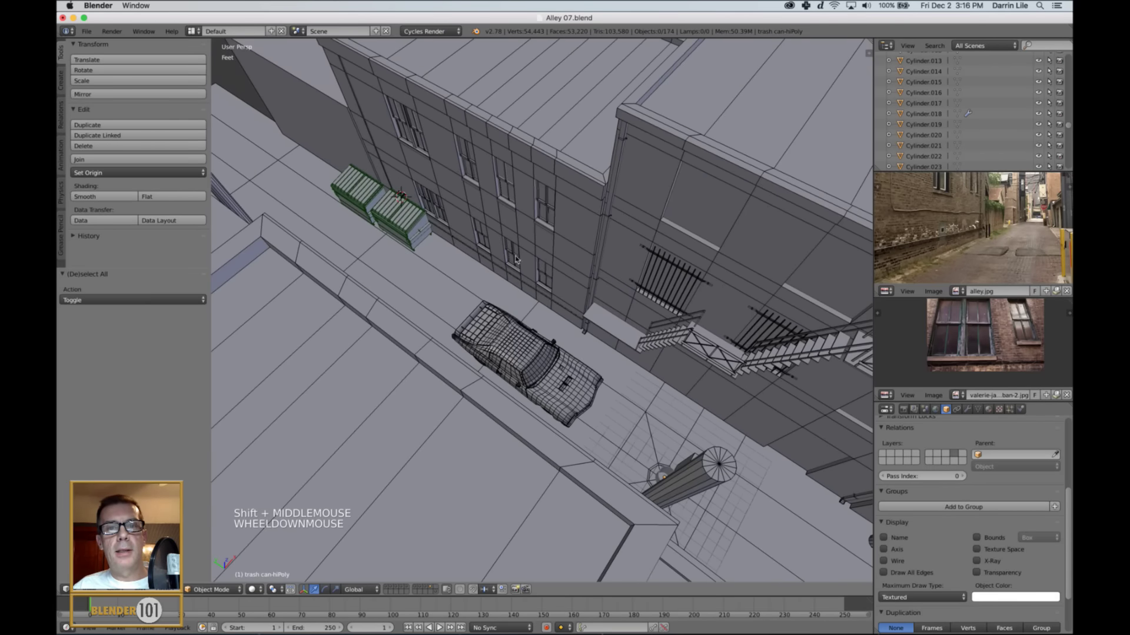
{"action": "right_click", "coordinate": [360, 200]}
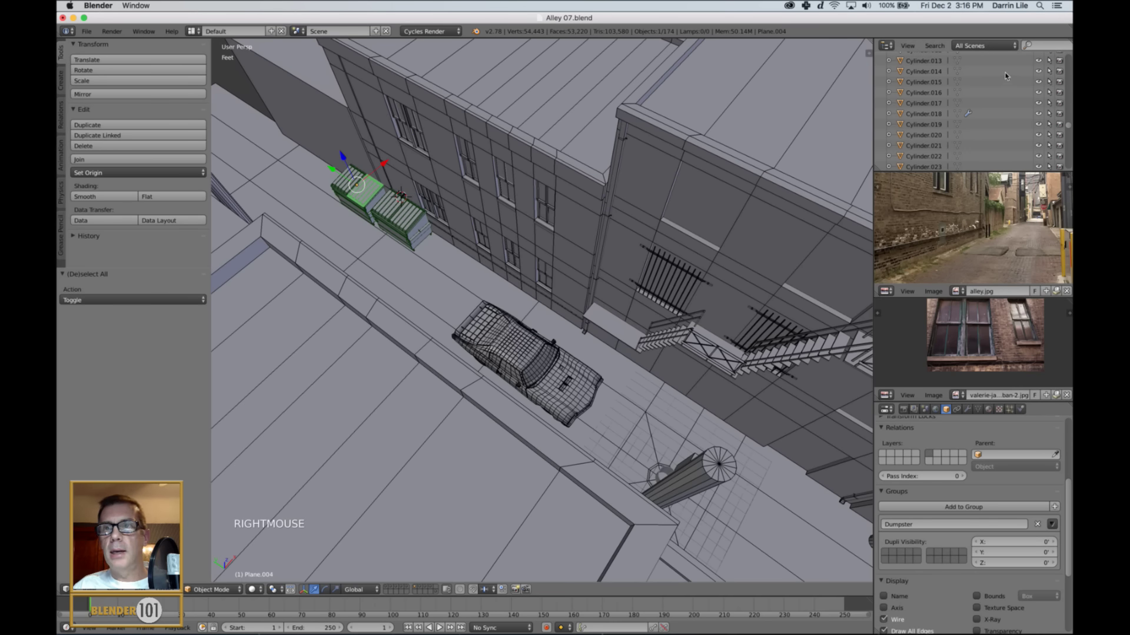
{"action": "left_click", "coordinate": [981, 47]}
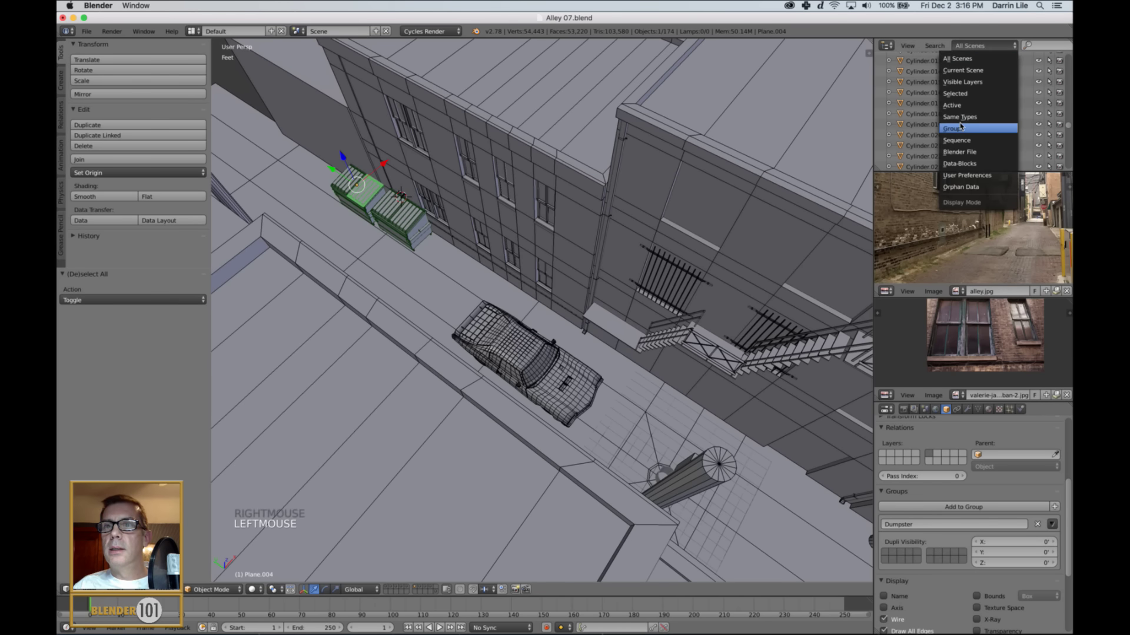
{"action": "left_click", "coordinate": [959, 128]}
{"action": "left_click", "coordinate": [915, 59]}
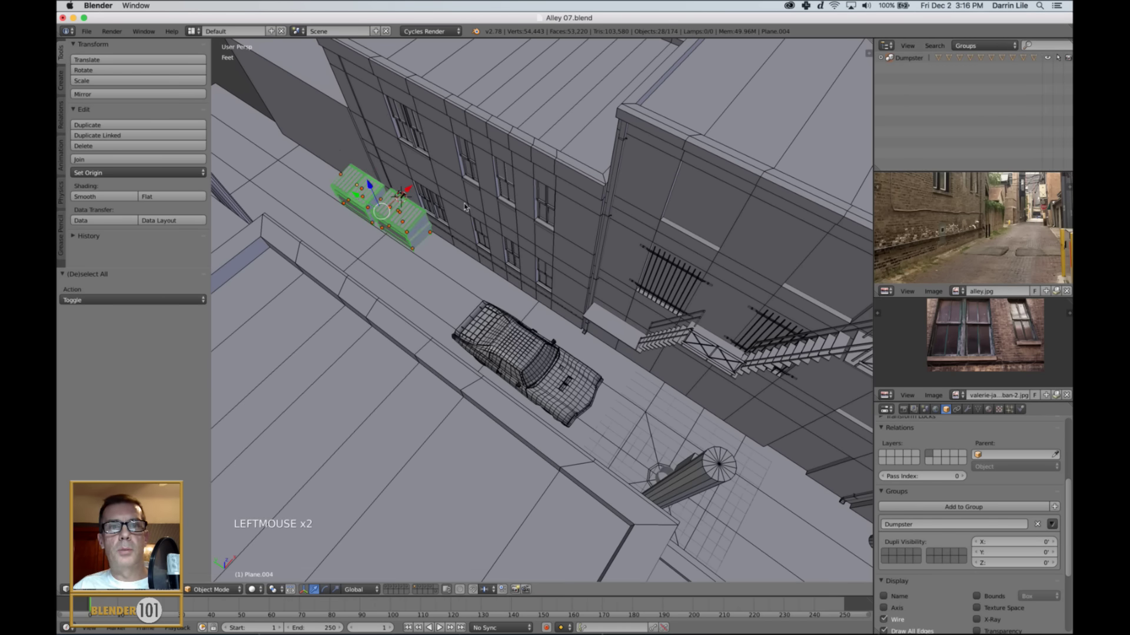
- Move both dumpsters about 8.756 feet along Y and snap the 3D cursor to the scene center
{"action": "left_click_drag", "start_coordinate": [354, 194], "coordinate": [296, 182]}
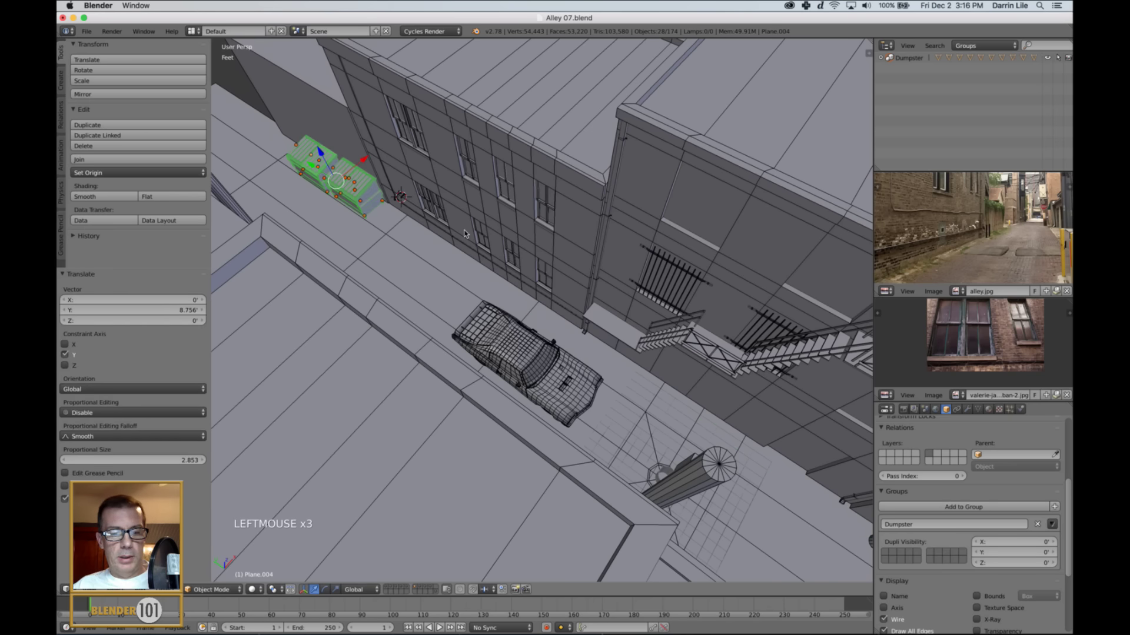
{"action": "key", "text": "shift+s"}
{"action": "left_click", "coordinate": [449, 243]}
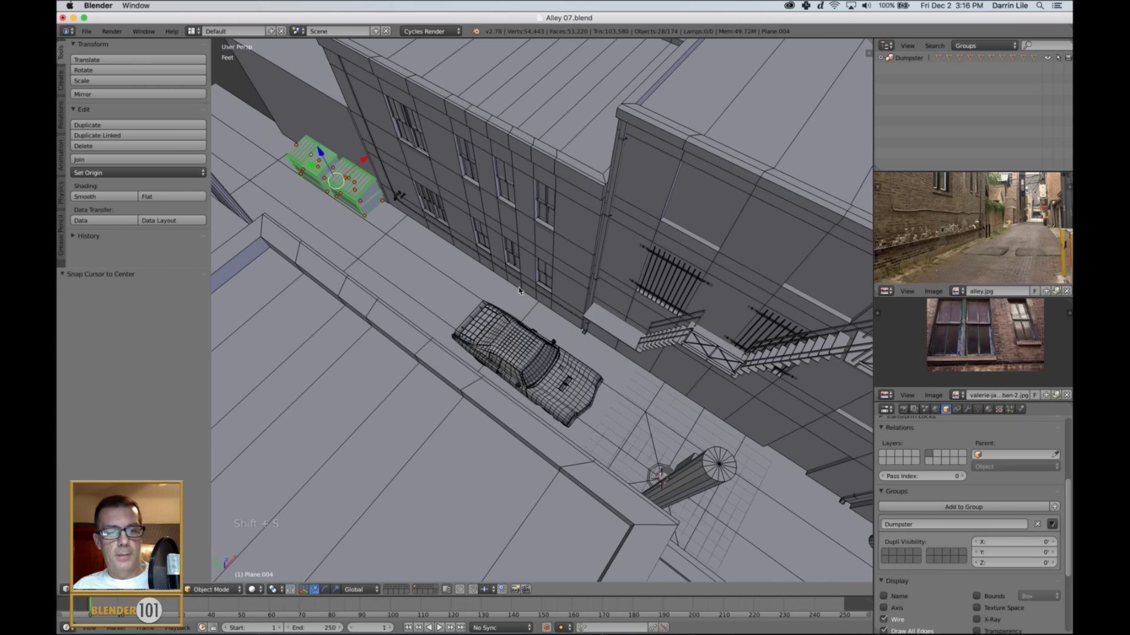
- Deselect all objects and save Alley 07.blend over the existing version
{"action": "key", "text": "a"}
{"action": "mouse_move", "coordinate": [491, 291]}
{"action": "middle_mouse_down", "text": "shift"}
{"action": "mouse_move", "coordinate": [464, 299]}
{"action": "mouse_move", "coordinate": [482, 275]}
{"action": "mouse_move", "coordinate": [469, 290]}
{"action": "middle_mouse_up", "text": "shift"}
{"action": "key", "text": "super+s"}
{"action": "left_click", "coordinate": [470, 290]}
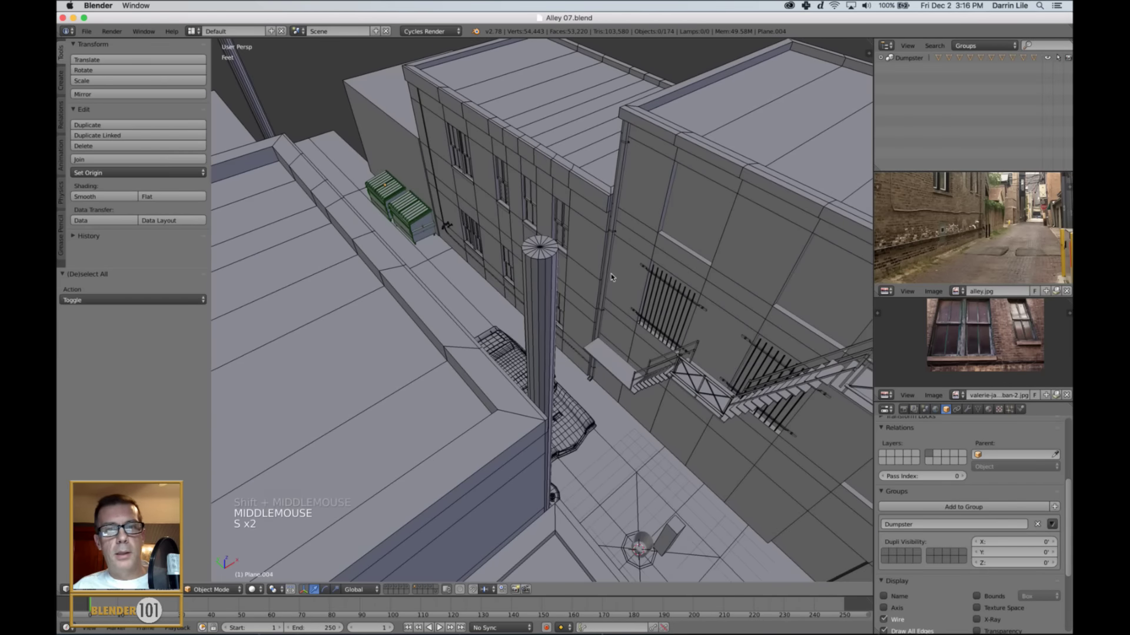
- Review the whole alley scene from several elevated angles, including the buildings, fire escape, dumpsters, car and poles
{"action": "middle_click_drag", "start_coordinate": [611, 277], "coordinate": [554, 244], "text": "shift"}
{"action": "scroll", "coordinate": [554, 247], "scroll_direction": "down", "scroll_amount": 3}
{"action": "middle_click_drag", "start_coordinate": [595, 303], "coordinate": [563, 265]}
{"action": "middle_click_drag", "start_coordinate": [563, 258], "coordinate": [504, 271], "text": "shift"}
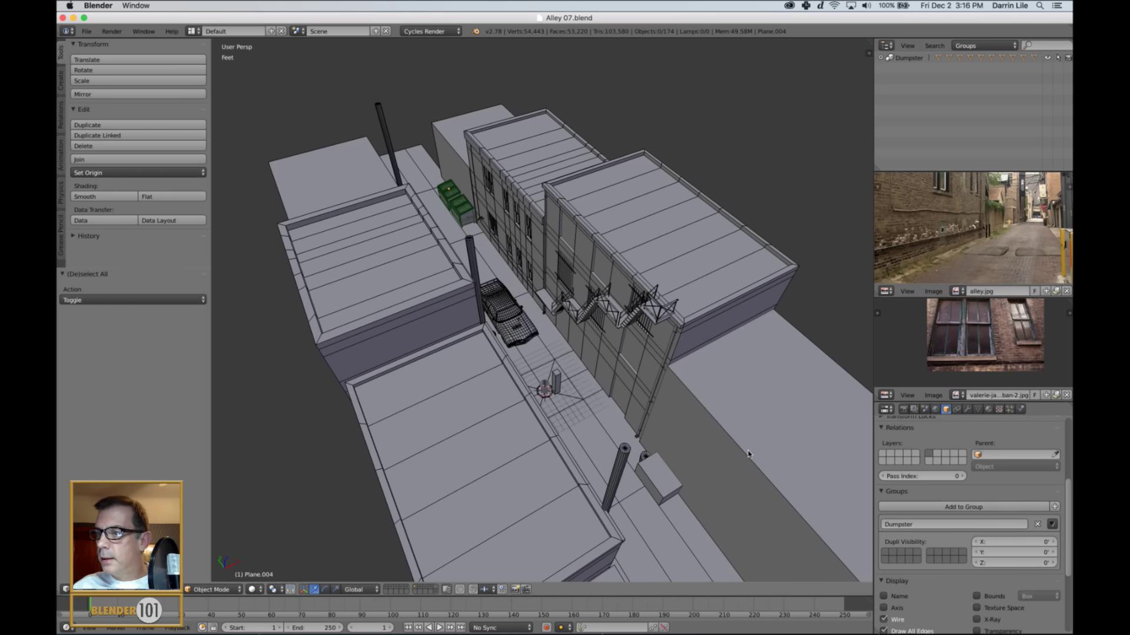
{"action": "scroll", "coordinate": [469, 225], "scroll_direction": "up", "scroll_amount": 2}
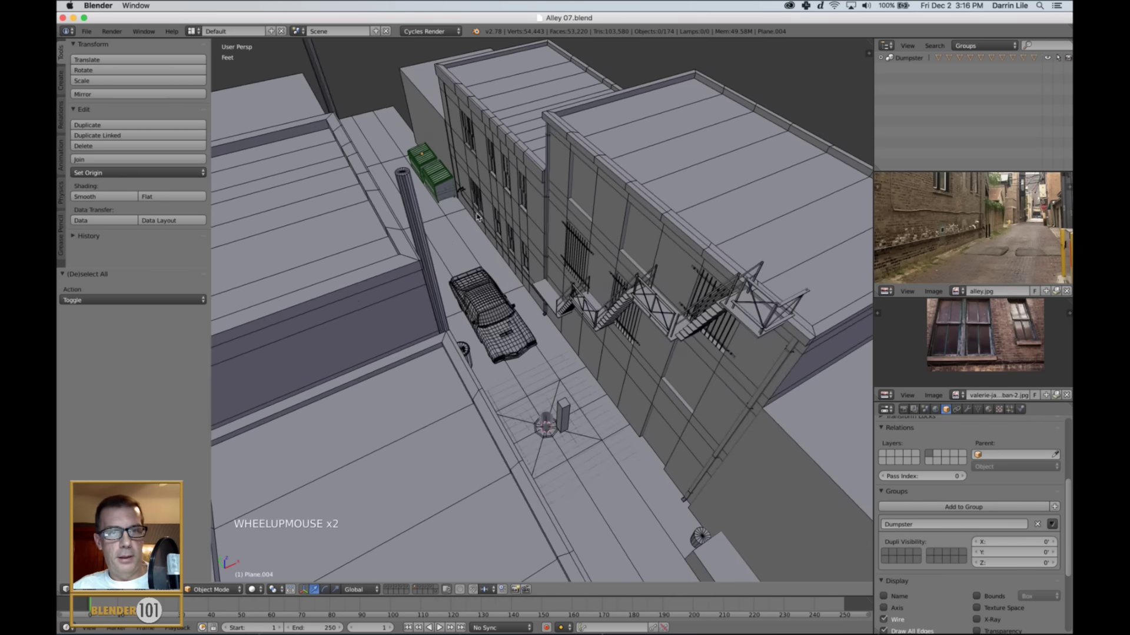
{"action": "middle_click_drag", "start_coordinate": [469, 226], "coordinate": [450, 219], "text": "shift"}
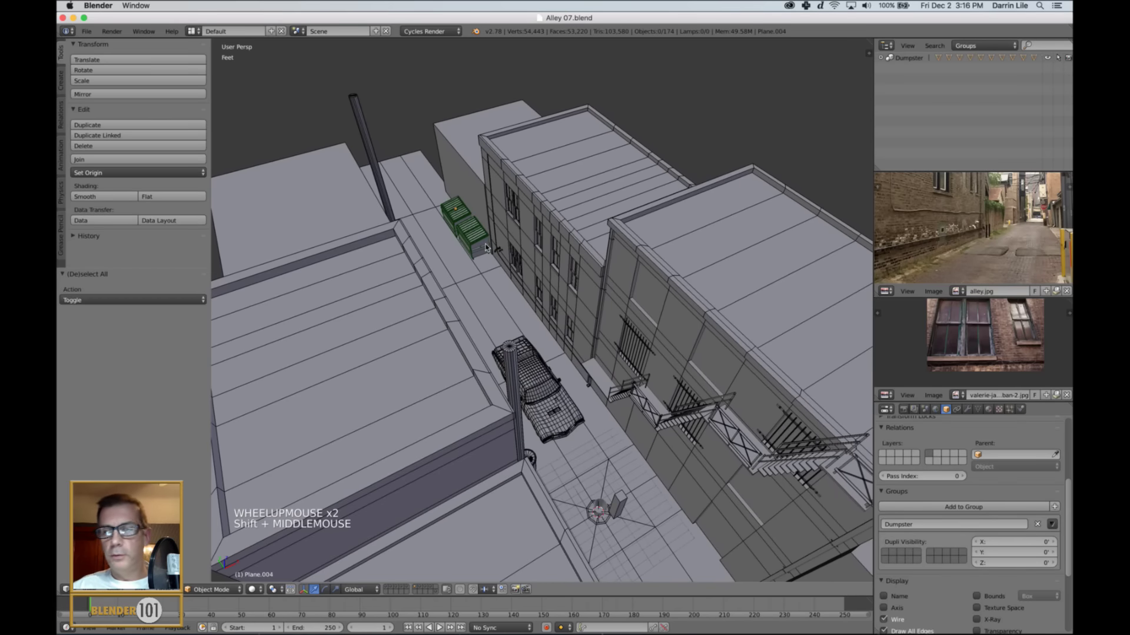
{"action": "middle_click_drag", "start_coordinate": [561, 287], "coordinate": [547, 309], "text": "shift"}
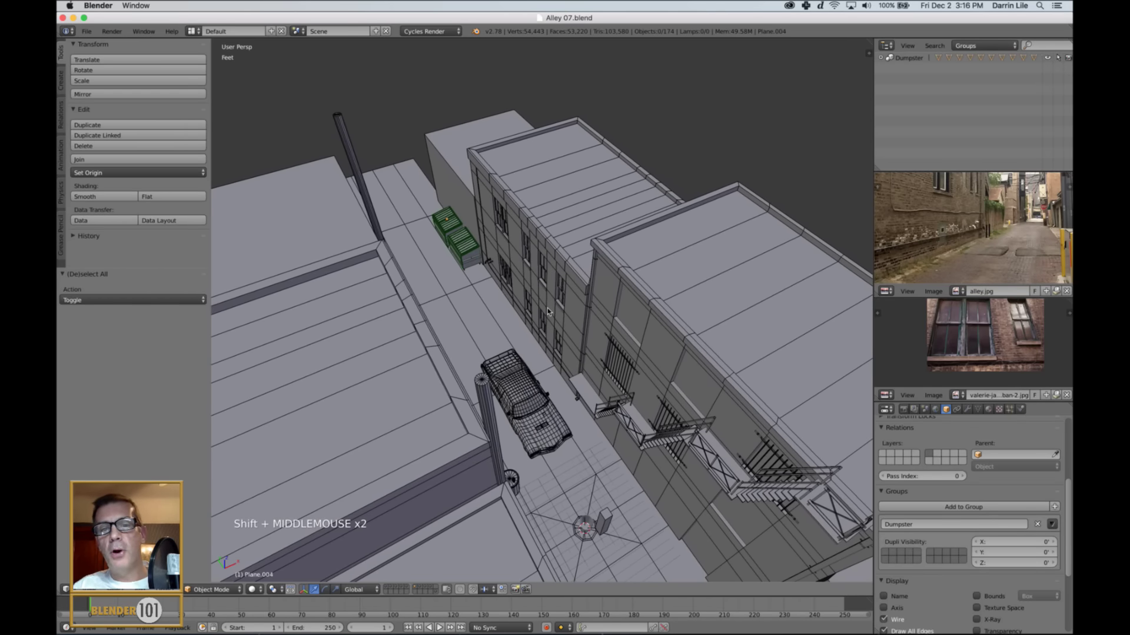
{"action": "middle_click_drag", "start_coordinate": [601, 319], "coordinate": [582, 353]}
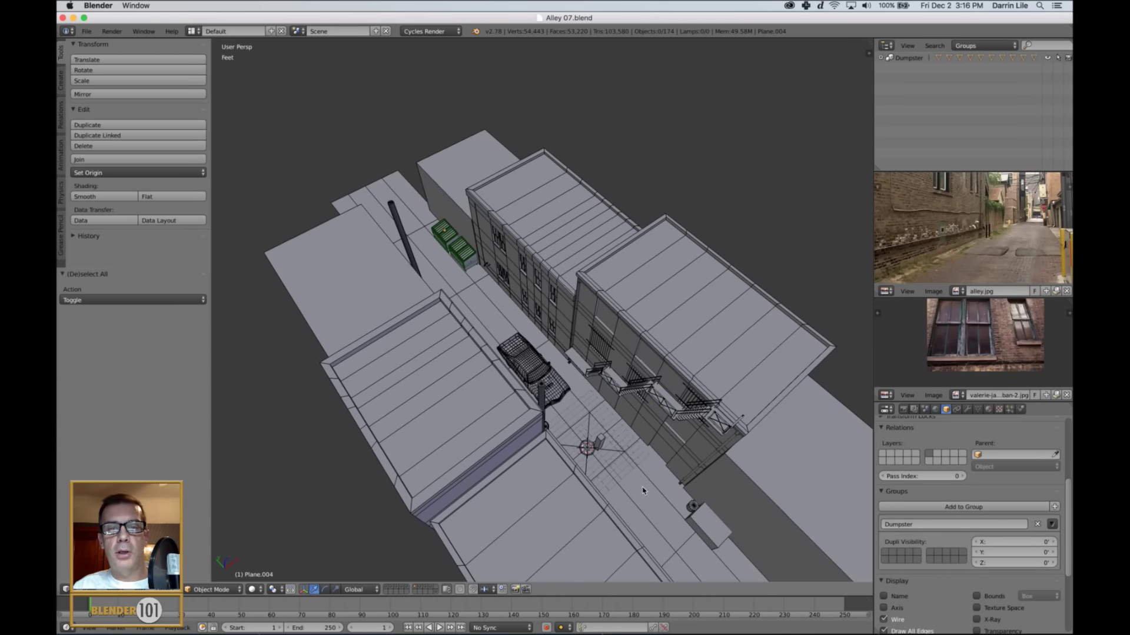
{"action": "middle_click_drag", "start_coordinate": [644, 489], "coordinate": [623, 472]}
{"action": "mouse_move", "coordinate": [633, 350]}
{"action": "middle_mouse_down"}
{"action": "mouse_move", "coordinate": [605, 353]}
{"action": "mouse_move", "coordinate": [650, 357]}
{"action": "middle_mouse_up"}
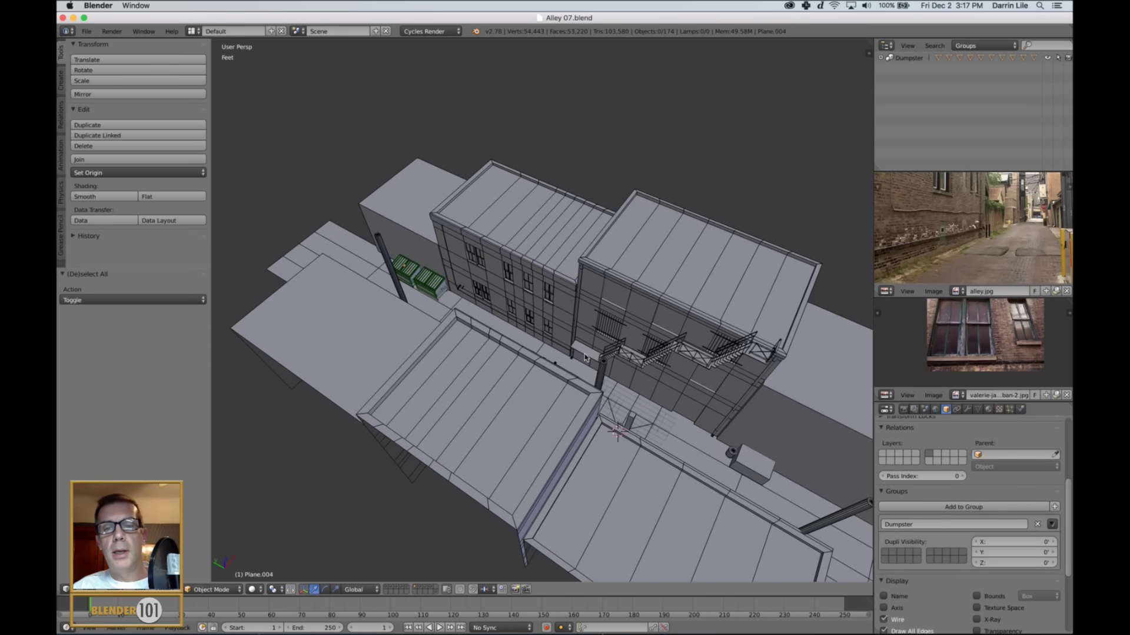
{"action": "middle_click_drag", "start_coordinate": [682, 444], "coordinate": [657, 435]}
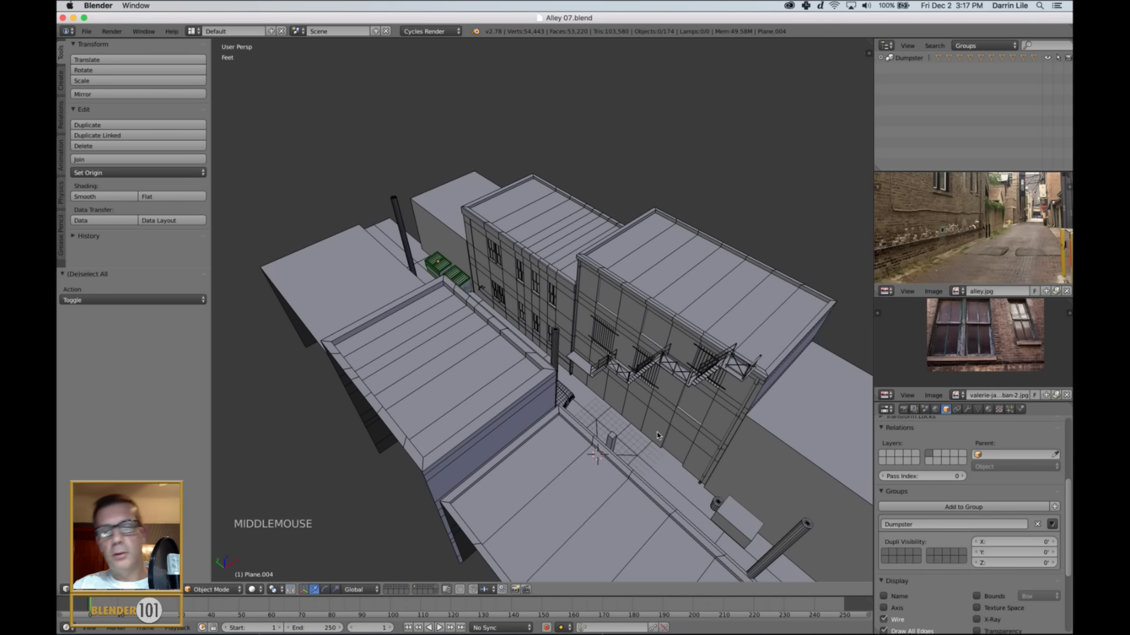
{"action": "middle_click_drag", "start_coordinate": [658, 436], "coordinate": [656, 388]}
{"action": "scroll", "coordinate": [691, 448], "scroll_direction": "up", "scroll_amount": 2}
{"action": "scroll", "coordinate": [689, 451], "scroll_direction": "up", "scroll_amount": 1}
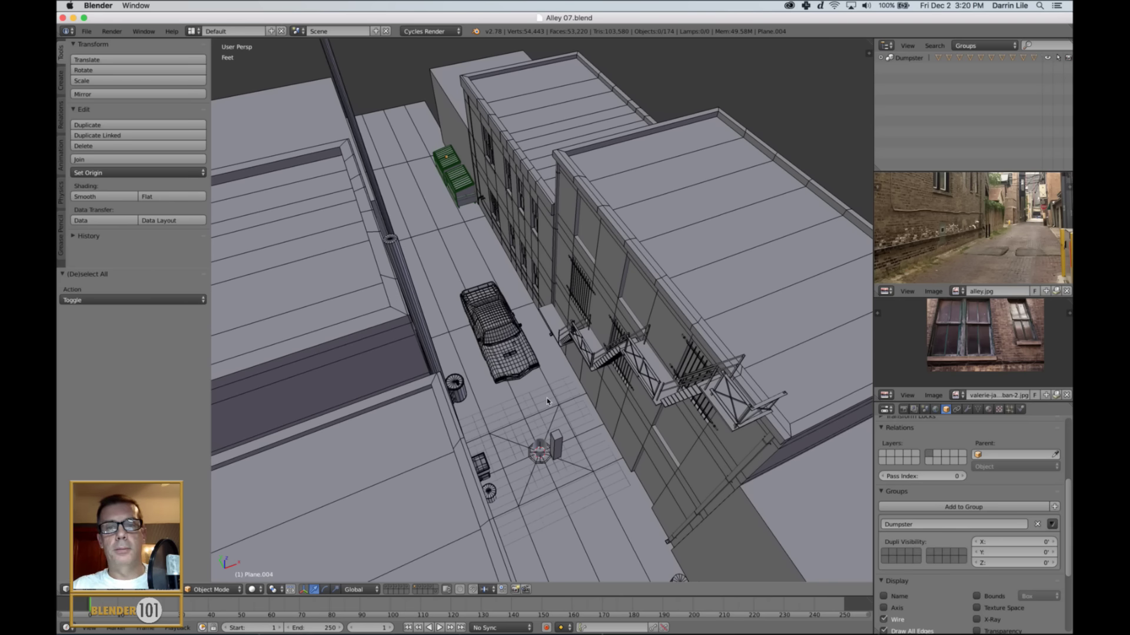
{"action": "mouse_move", "coordinate": [628, 425]}
{"action": "middle_mouse_down"}
{"action": "mouse_move", "coordinate": [616, 437]}
{"action": "mouse_move", "coordinate": [606, 422]}
{"action": "mouse_move", "coordinate": [615, 425]}
{"action": "mouse_move", "coordinate": [602, 428]}
{"action": "mouse_move", "coordinate": [645, 396]}
{"action": "mouse_move", "coordinate": [631, 411]}
{"action": "middle_mouse_up"}
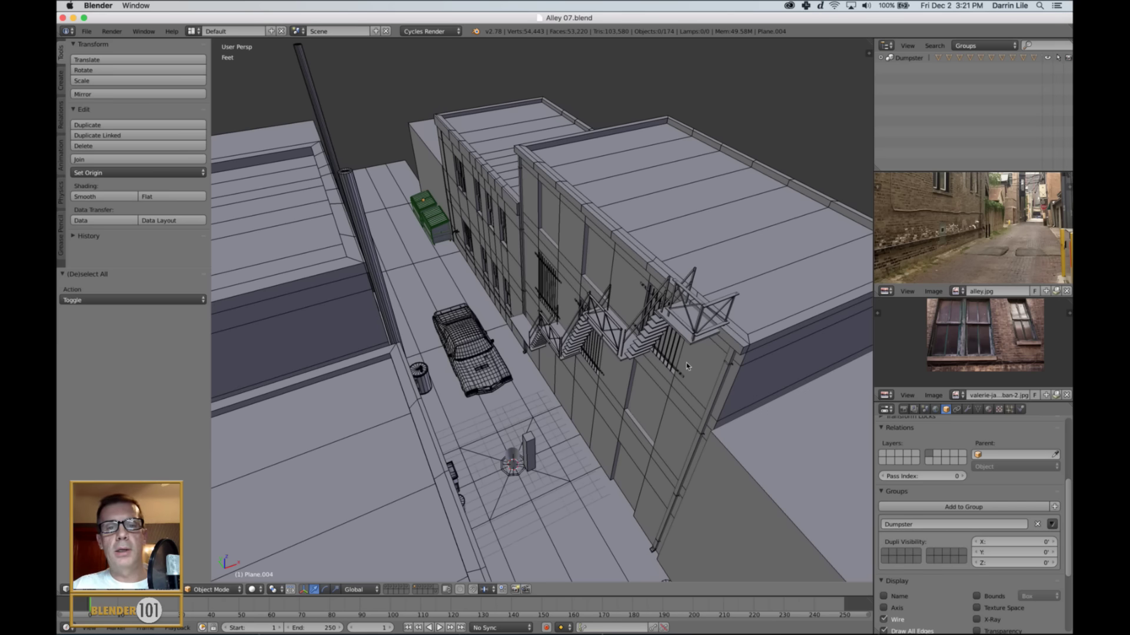
{"action": "mouse_move", "coordinate": [687, 362]}
{"action": "middle_mouse_down"}
{"action": "mouse_move", "coordinate": [659, 369]}
{"action": "mouse_move", "coordinate": [688, 365]}
{"action": "middle_mouse_up"}
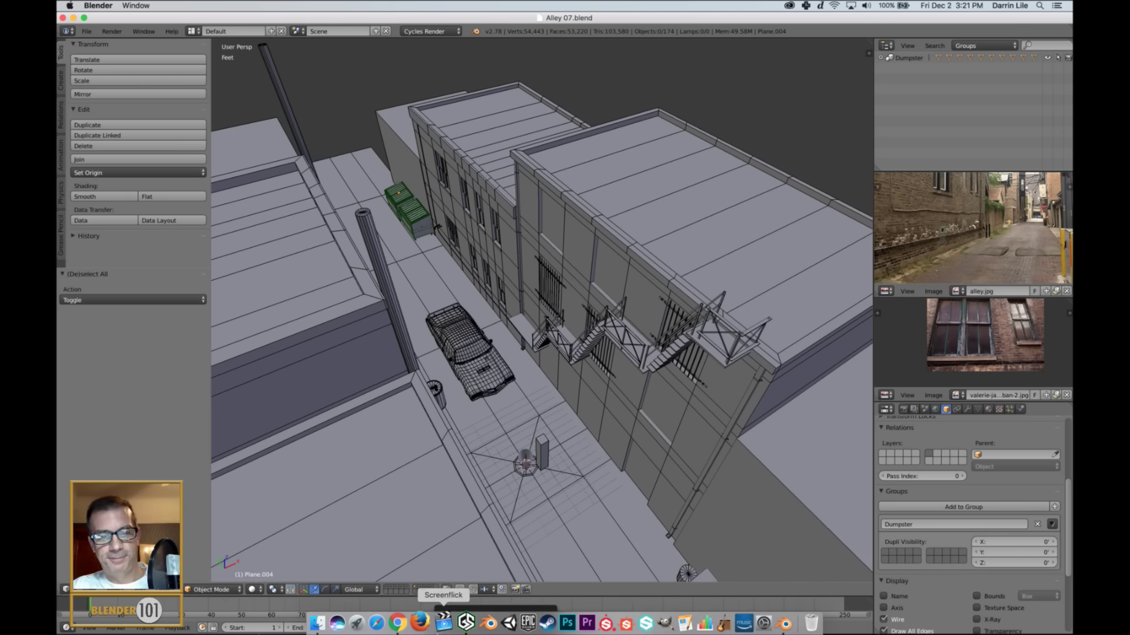
- Switch to Gameshow and bring the End Card 3 scene on screen
{"action": "left_click", "coordinate": [466, 624]}
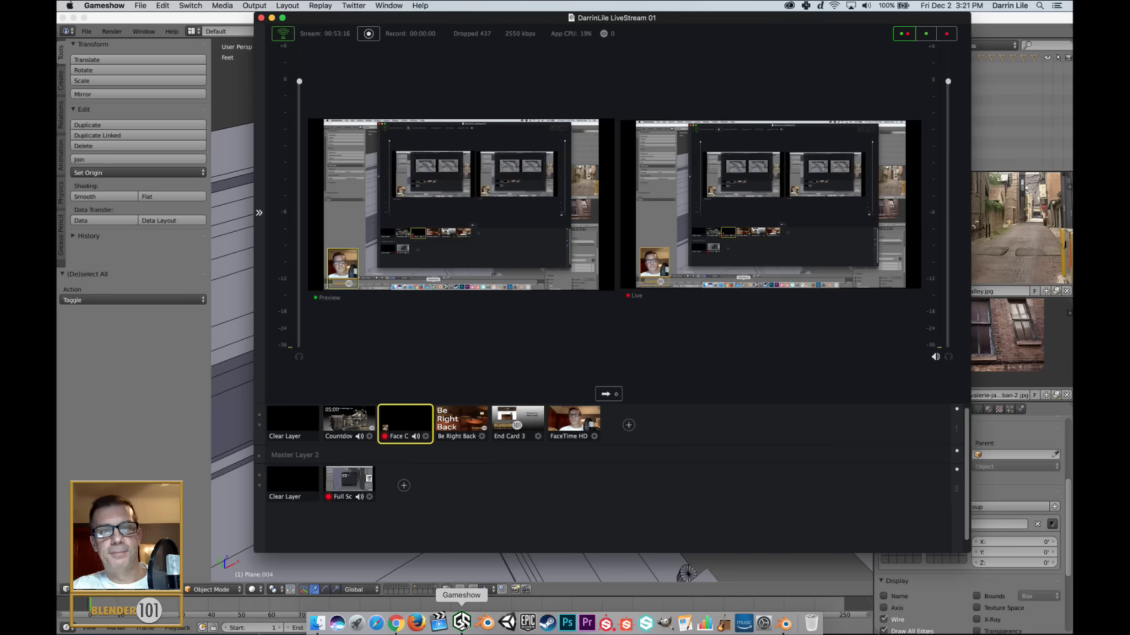
{"action": "left_click", "coordinate": [517, 425]}
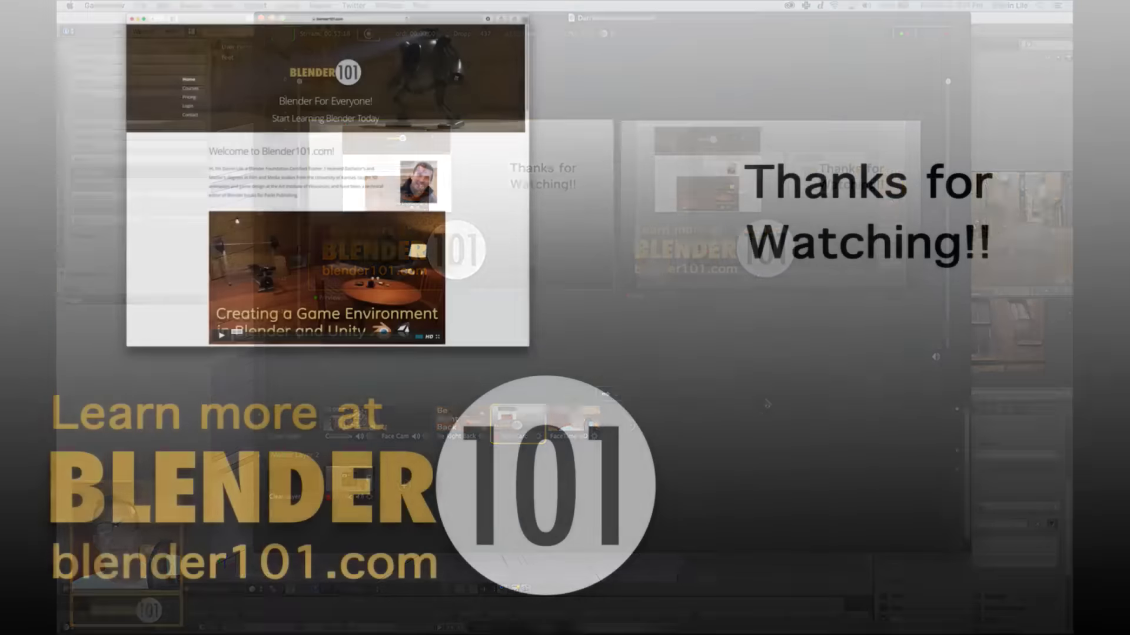